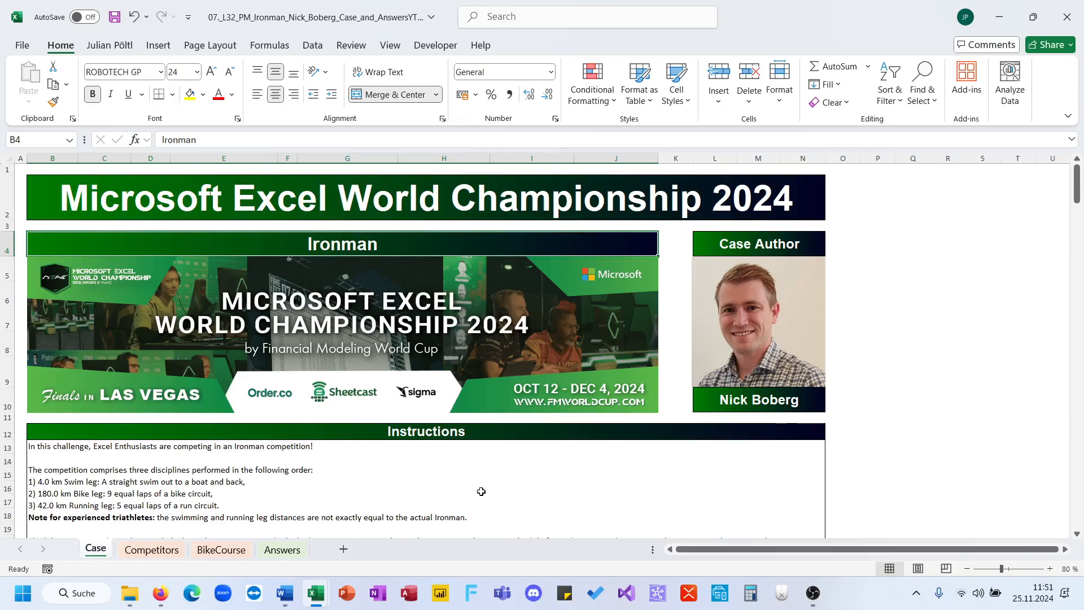
Read the Ironman case's instructions and bonus questions, and view the normal pace speed table on the Competitors sheet
key(Tab)
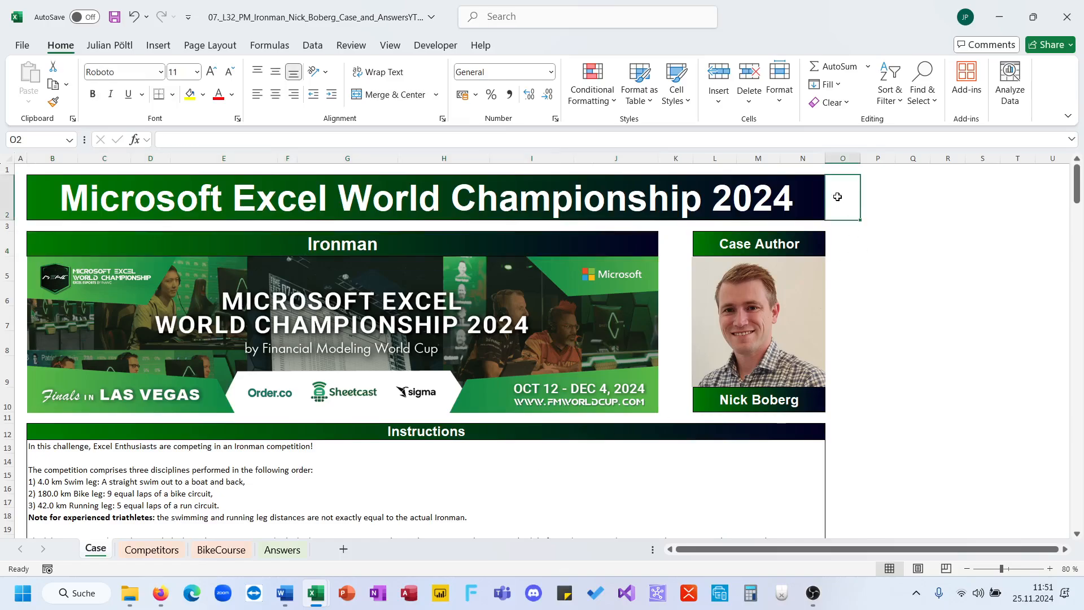
click(683, 389)
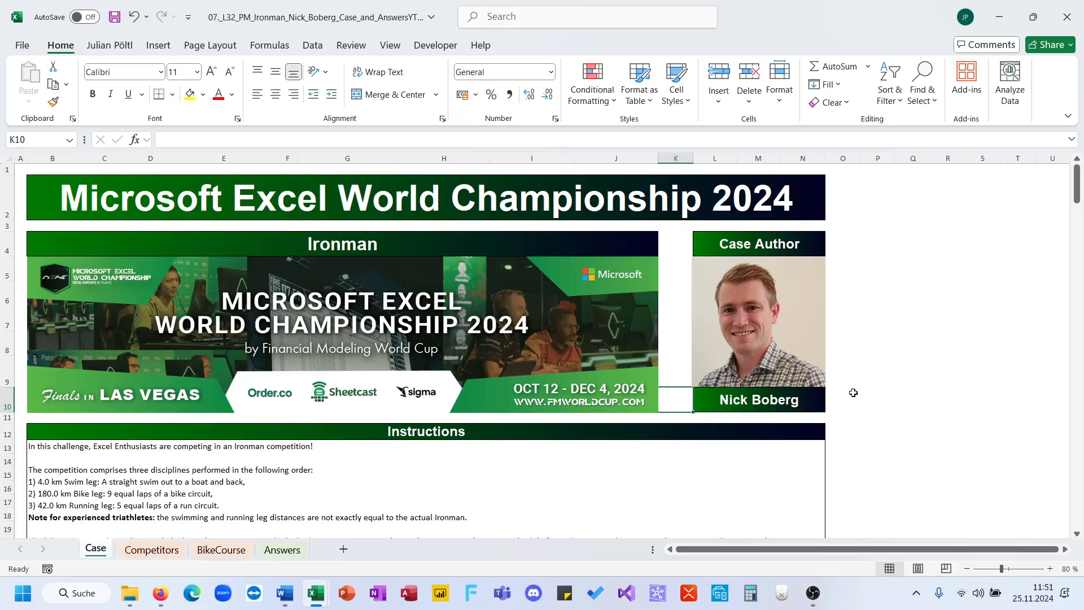
scroll(460, 482, down, 1)
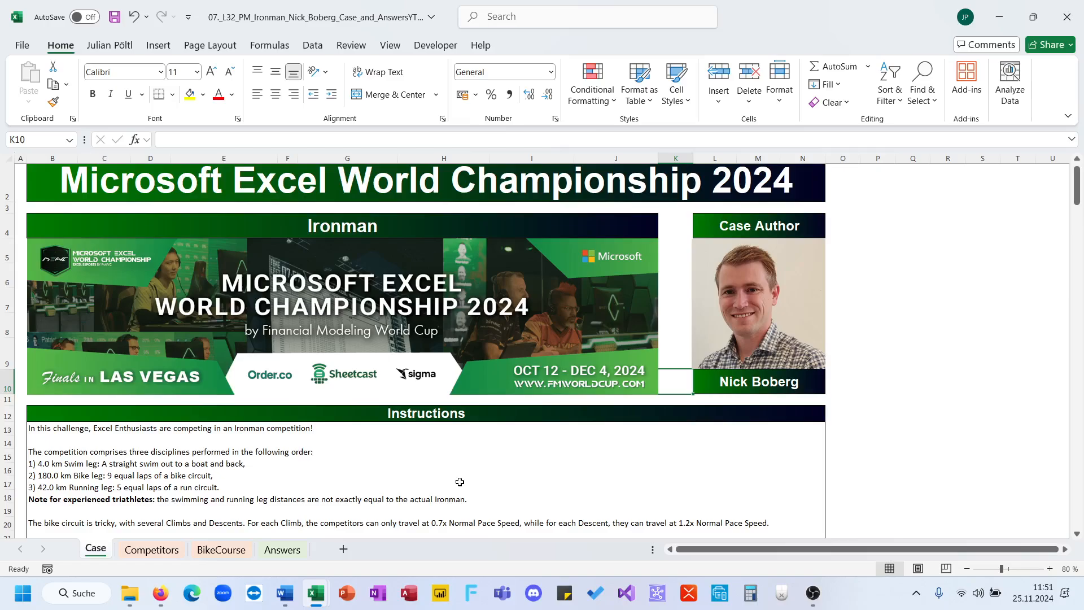
scroll(460, 482, down, 3)
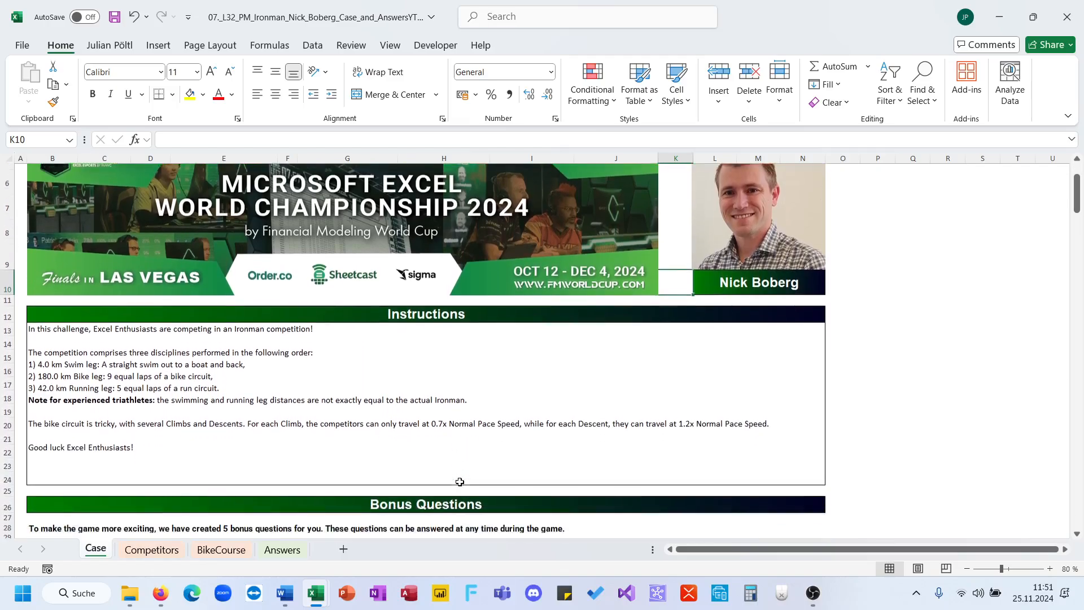
click(485, 489)
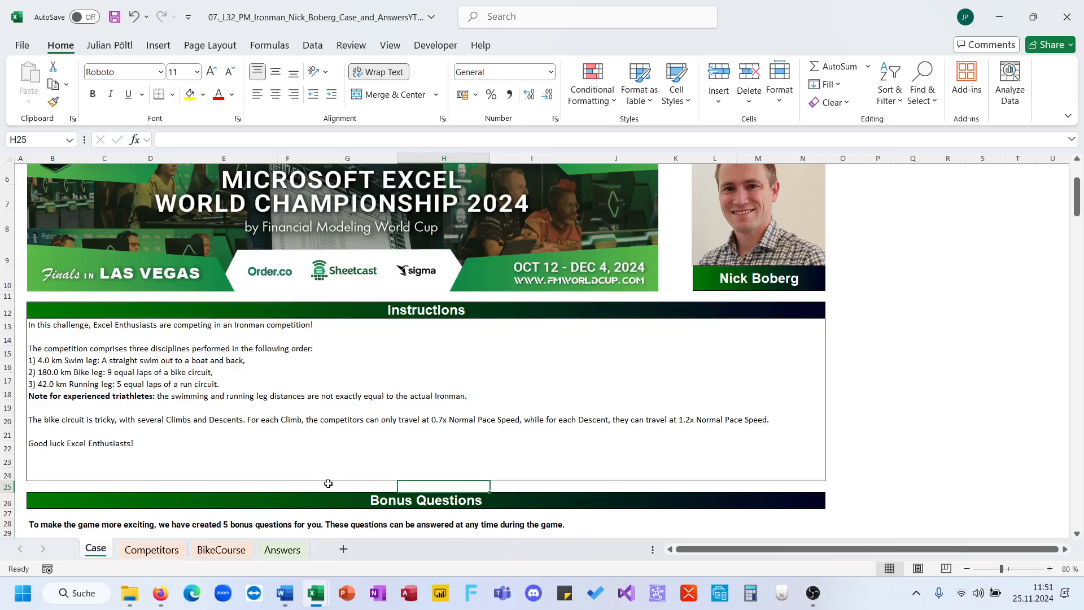
scroll(328, 483, down, 3)
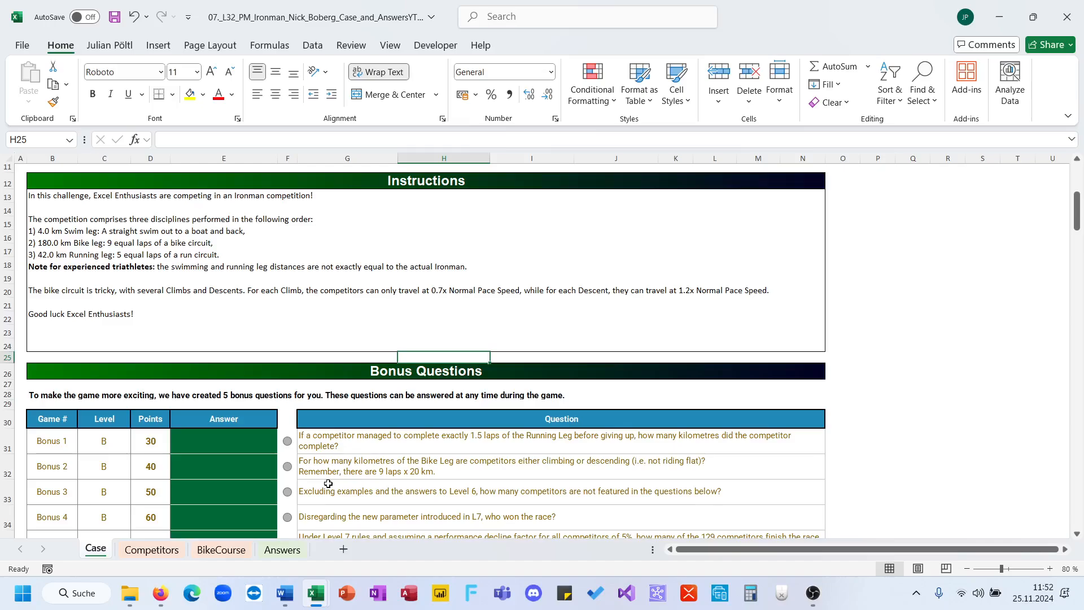
scroll(328, 484, down, 2)
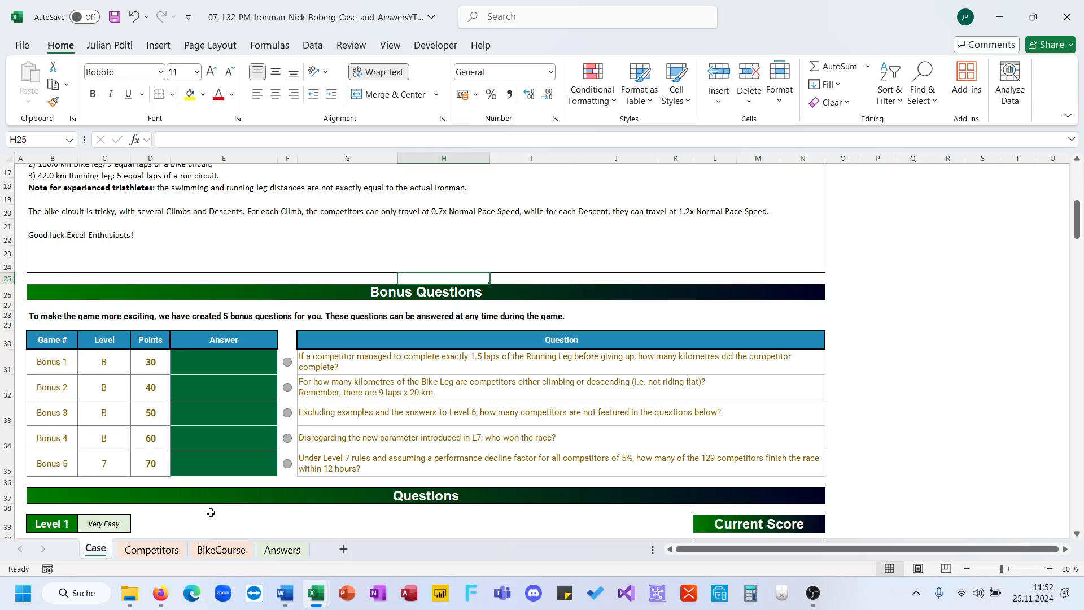
click(151, 550)
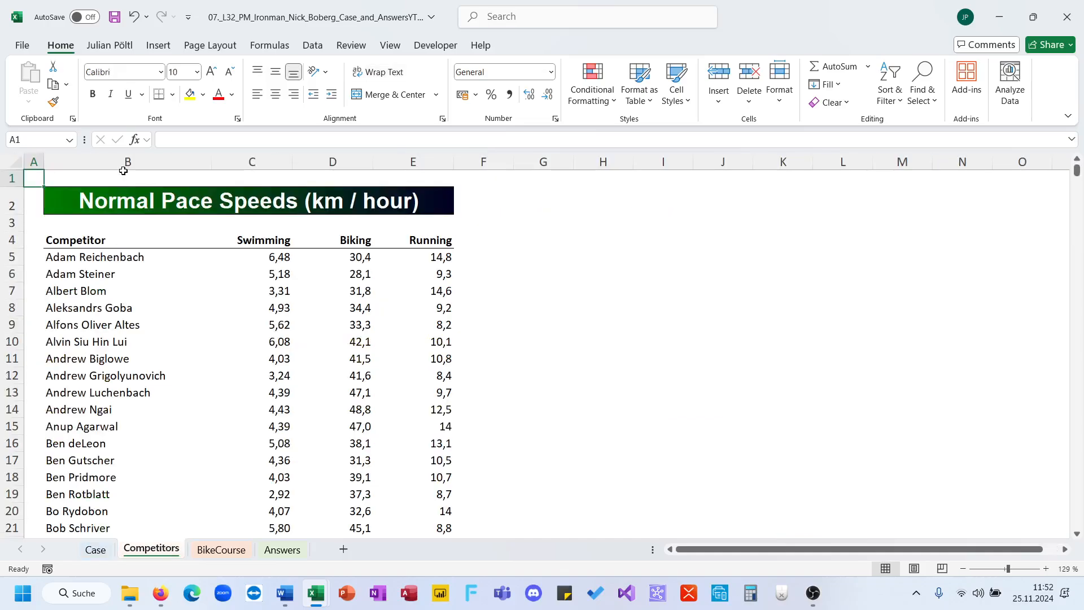
click(79, 247)
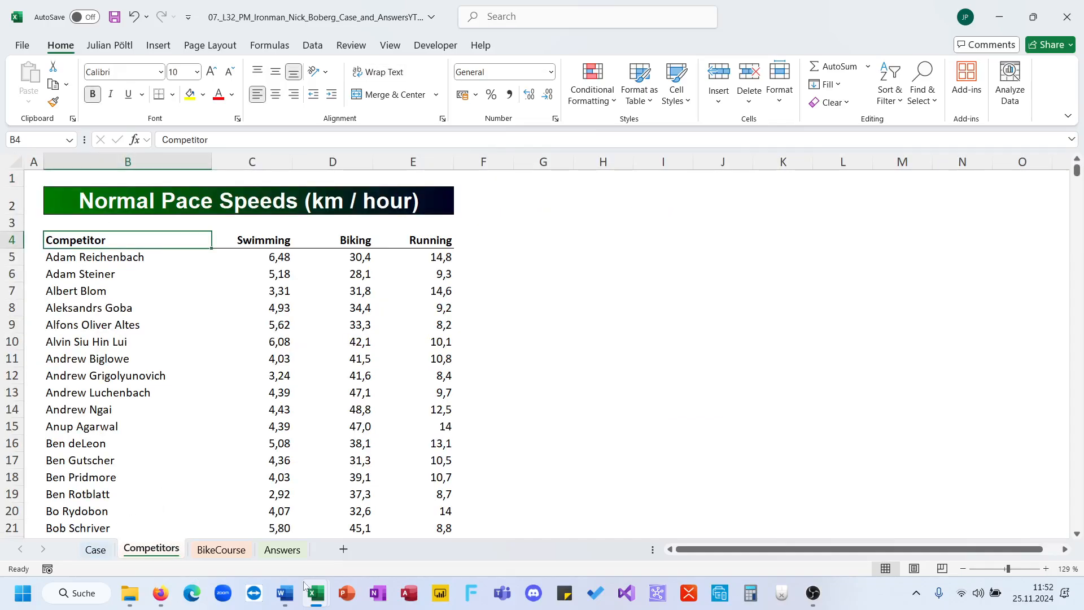
Switch to the LambdaLibrary workbook and copy its Lambda sheet to the end of the Ironman case workbook
mouse_move(314, 591)
click(239, 522)
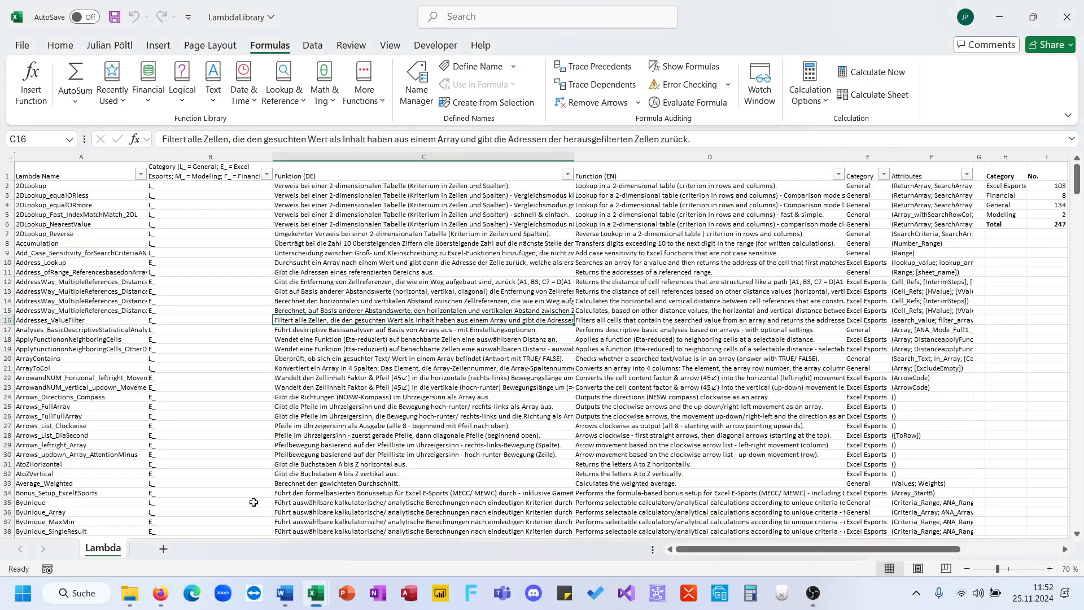
right_click(109, 552)
click(142, 395)
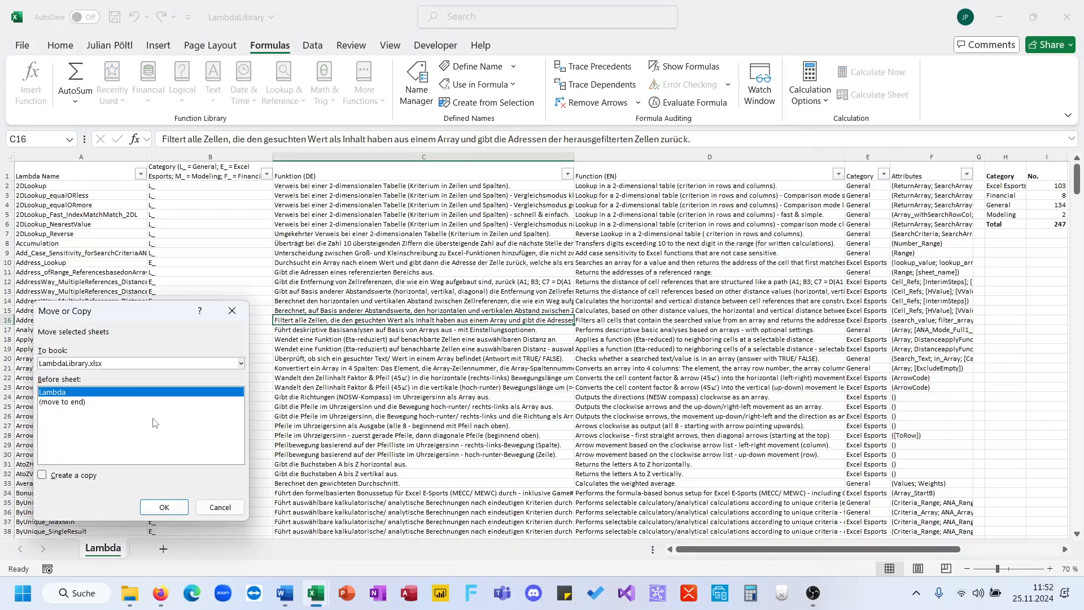
click(108, 366)
click(102, 404)
click(66, 431)
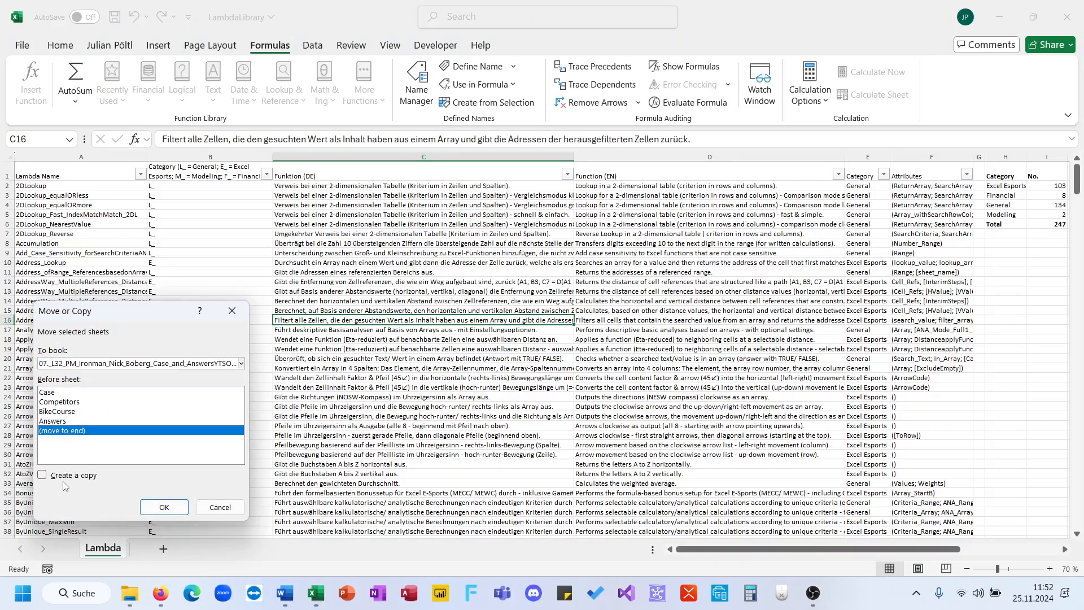
click(61, 476)
click(163, 507)
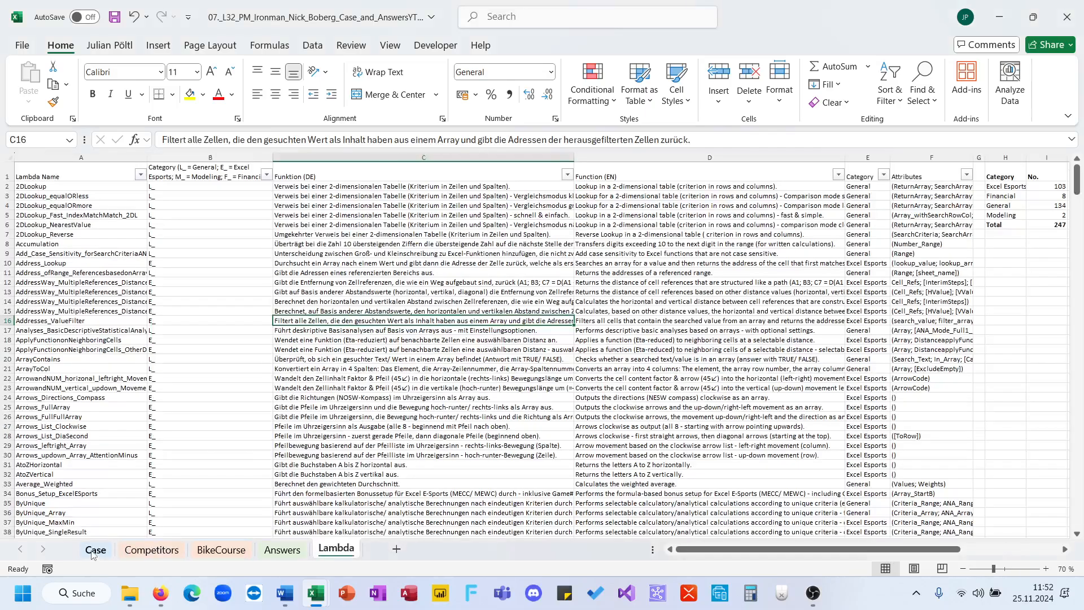
Start the answer formula for Level 1, game 1 in E48 of the Case sheet with L_2DLookup_Fast_IndexMatchMatch_2DL
scroll(193, 458, down, 6)
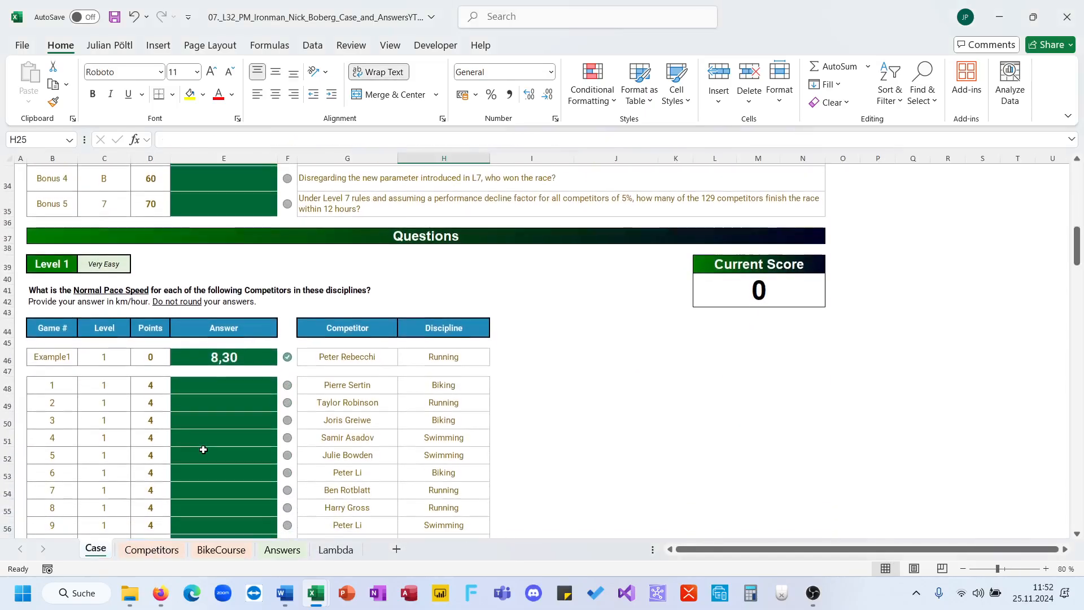
click(226, 389)
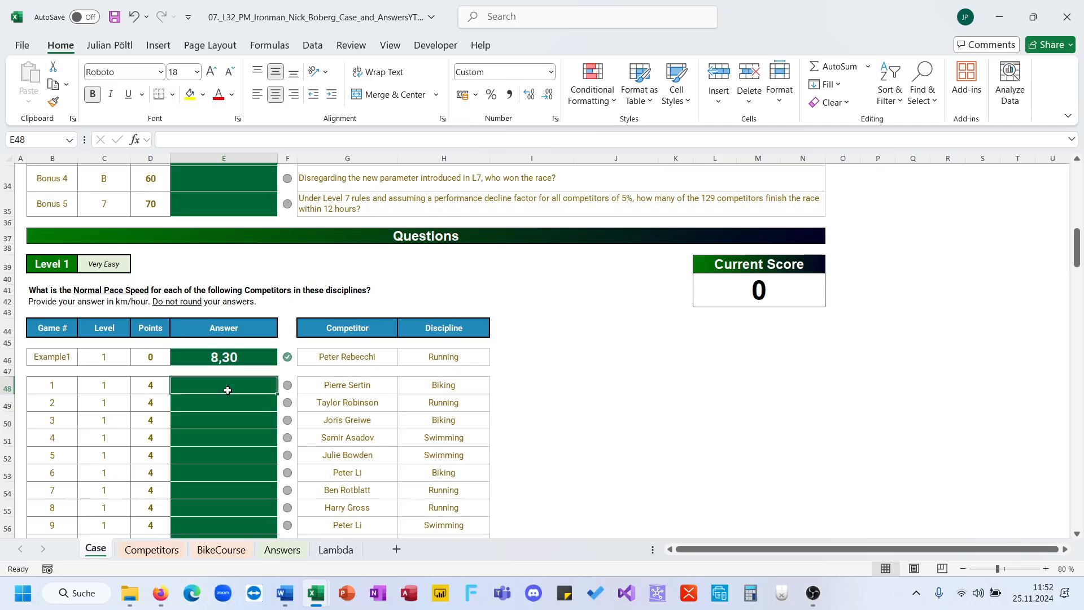
text(=w)
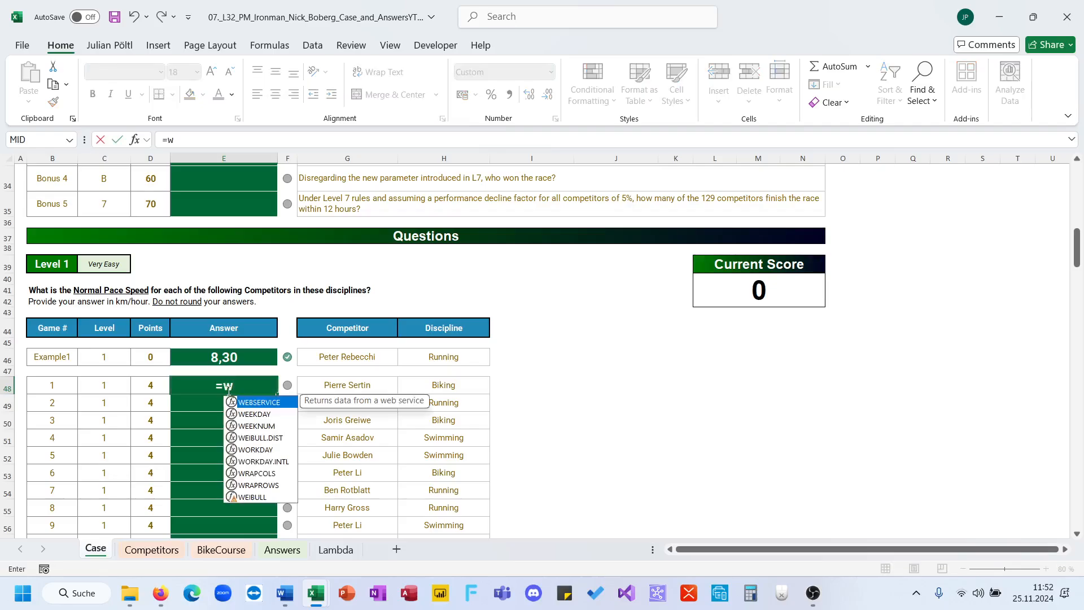
key(BackSpace)
text(2d)
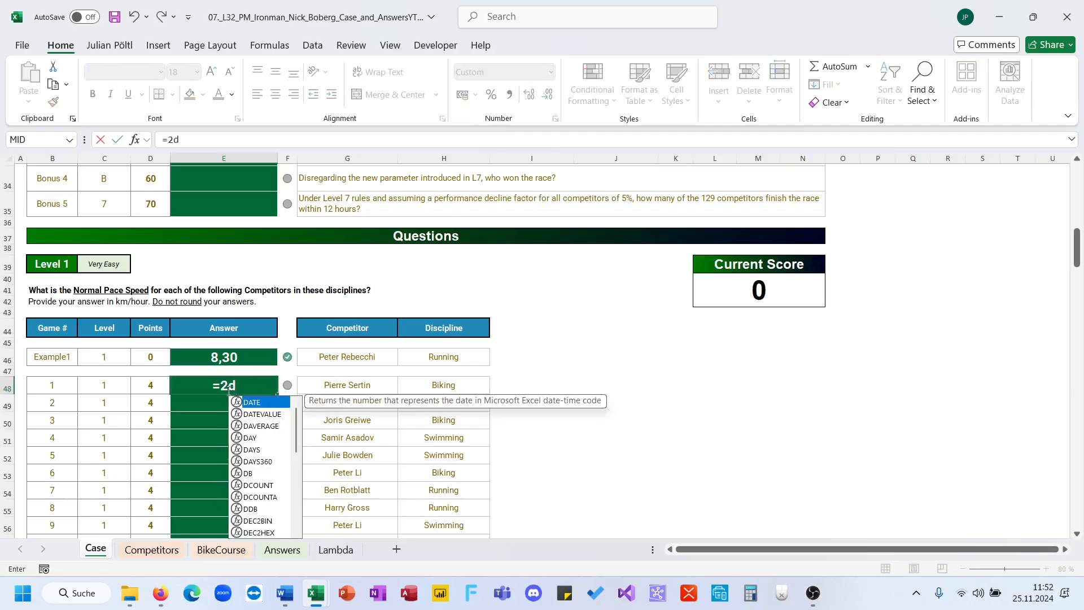
text(l)
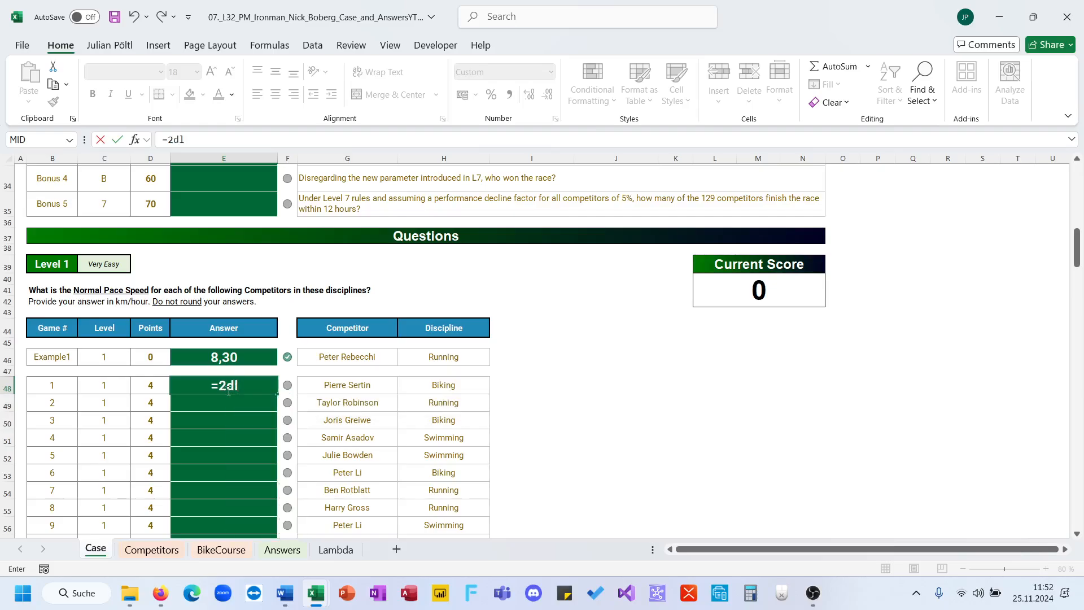
key(BackSpace)
key(BackSpace)
key(BackSpace)
text(L)
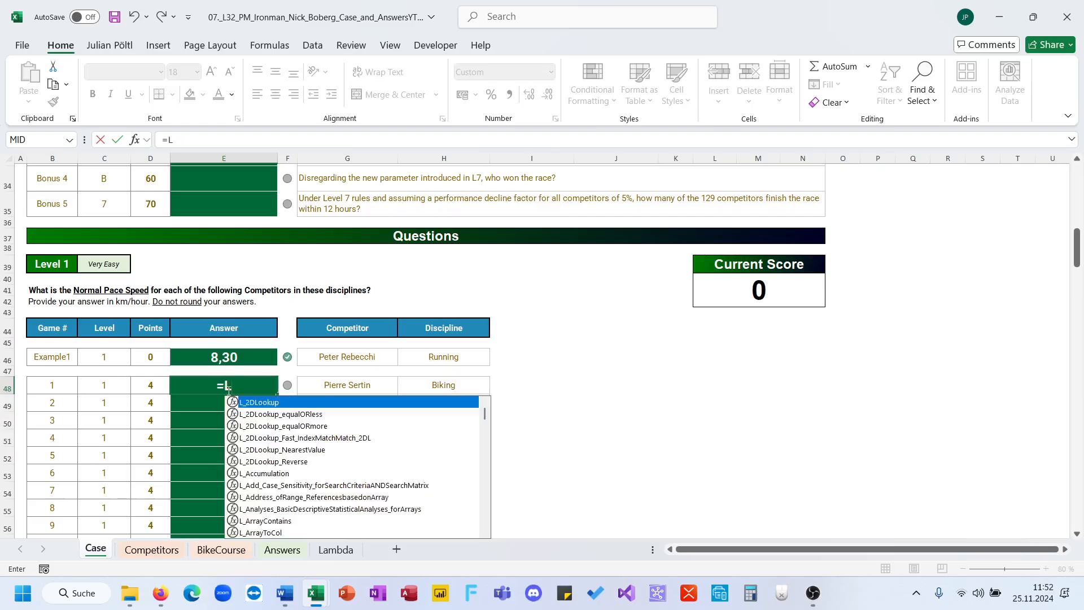
key(Down)
key(Down)
key(Down)
key(Tab)
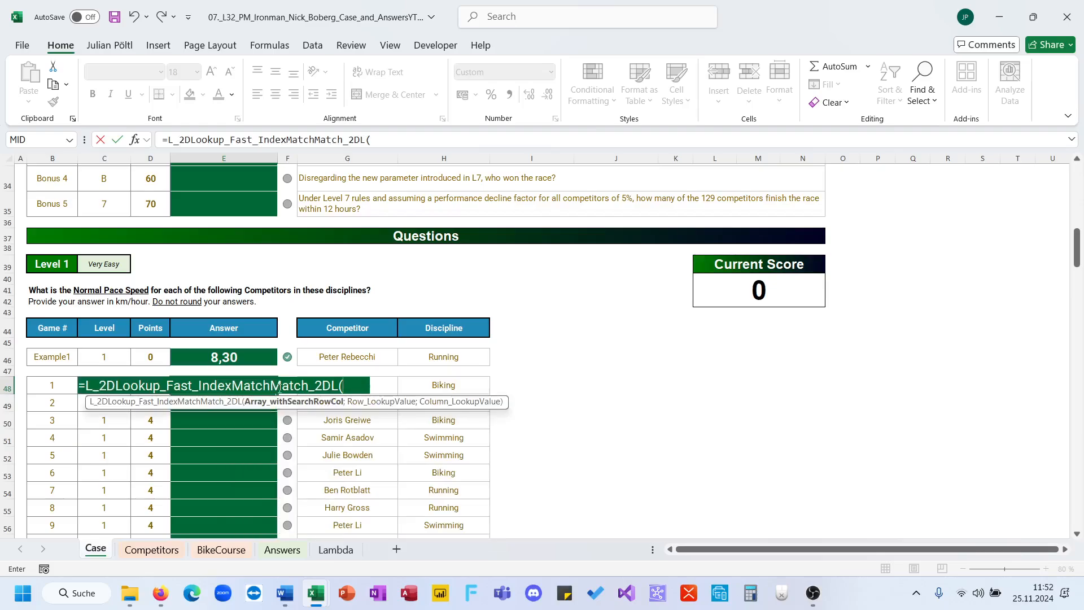
Supply the pace speed table Competitors!$B$4:$E$133, as an absolute reference, for the lookup's array argument
click(151, 550)
click(116, 243)
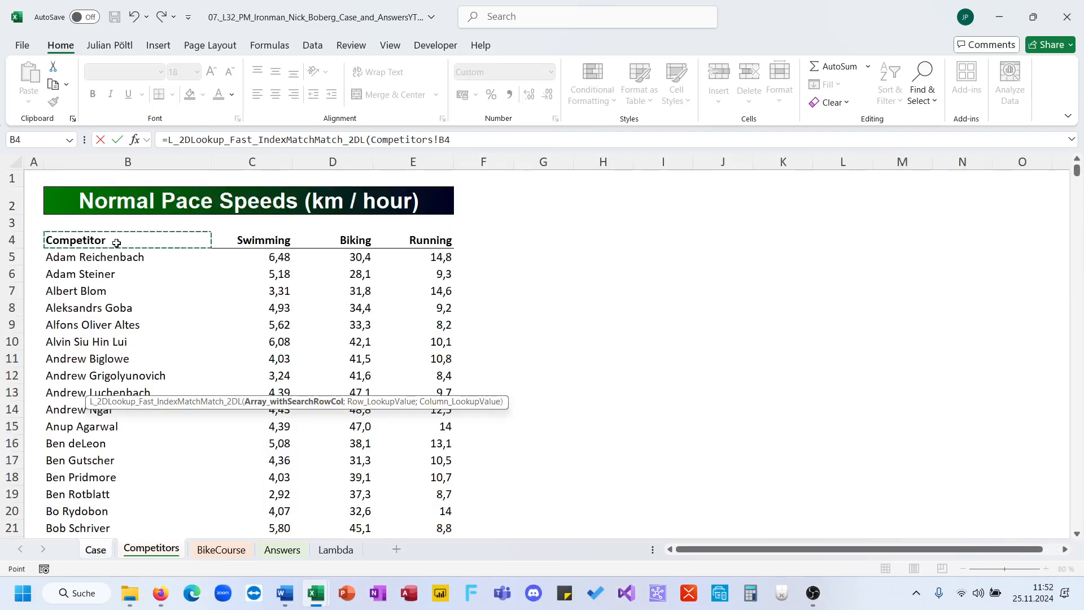
key(ctrl+shift+Right)
key(ctrl+shift+Down)
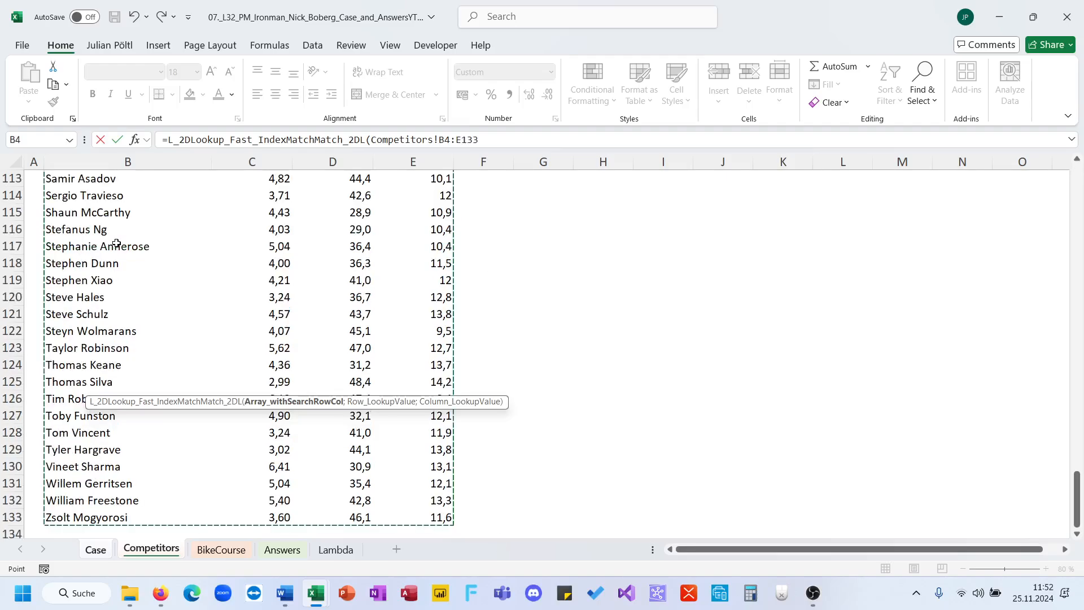
key(F4)
text(;)
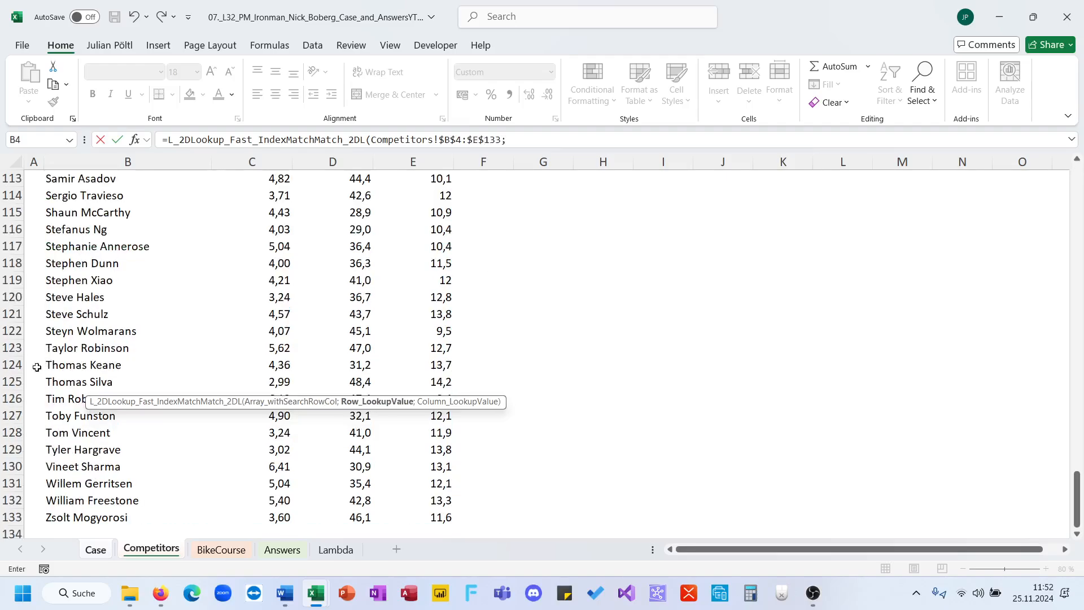
Complete the lookup with competitor G48 and discipline H48, and fill the formula down through all Level 1 answers
click(96, 550)
click(347, 386)
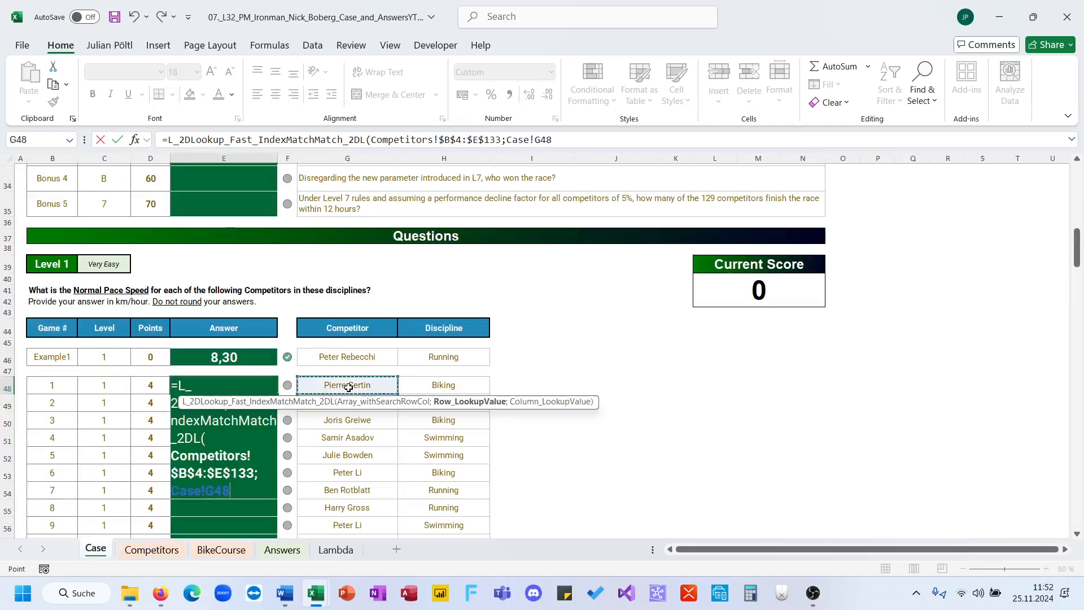
text(;)
click(413, 386)
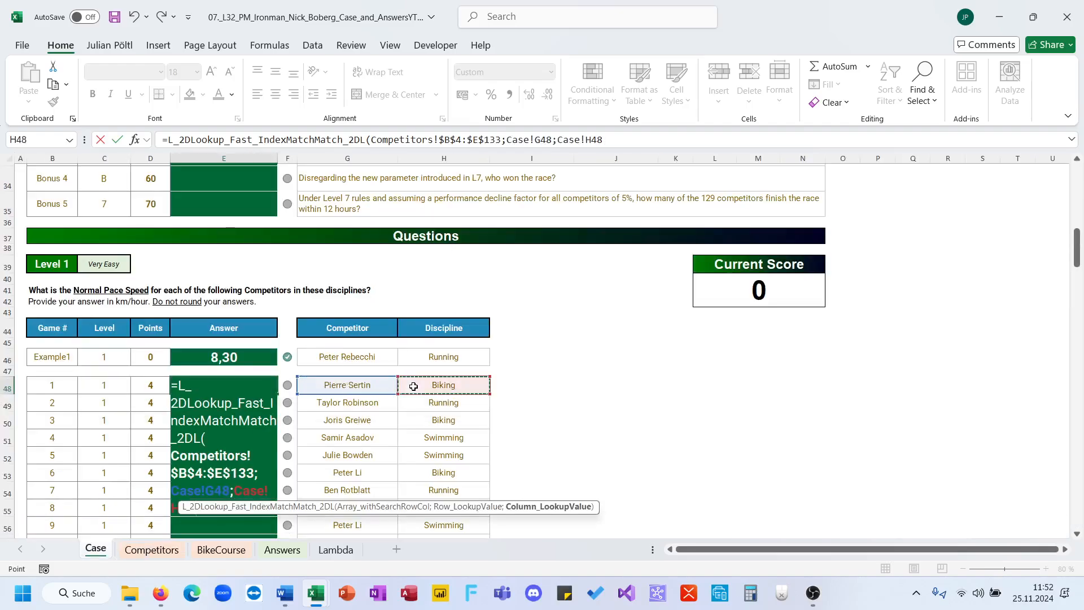
text())
key(Return)
key(Up)
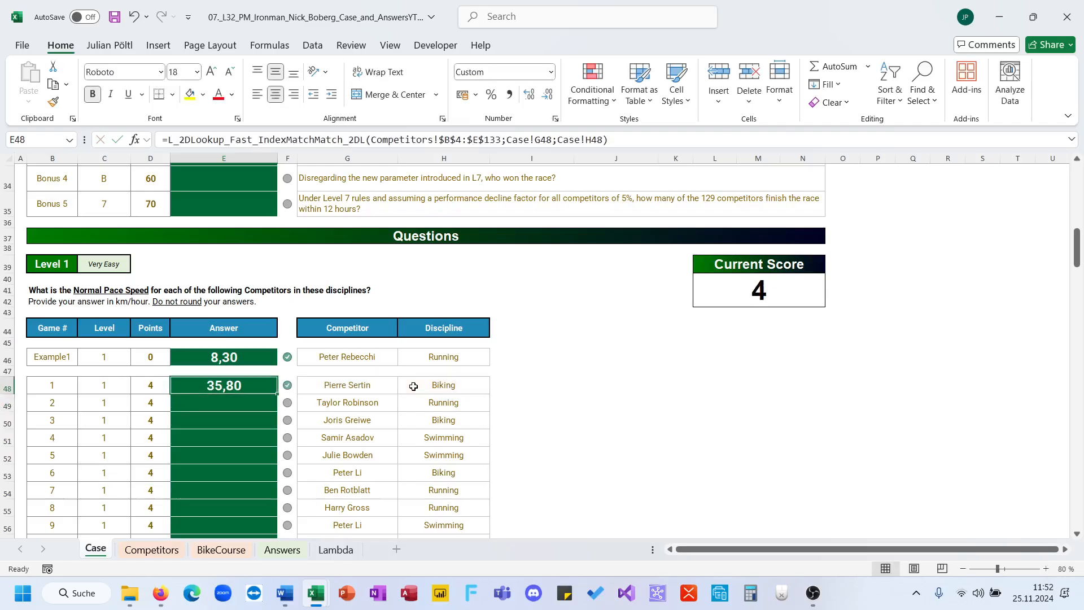
double_click(277, 394)
Start the answer formula for Level 2, game 11 in E68 as a ROUND of 4 divided by an XLOOKUP
scroll(278, 393, down, 4)
scroll(277, 393, down, 3)
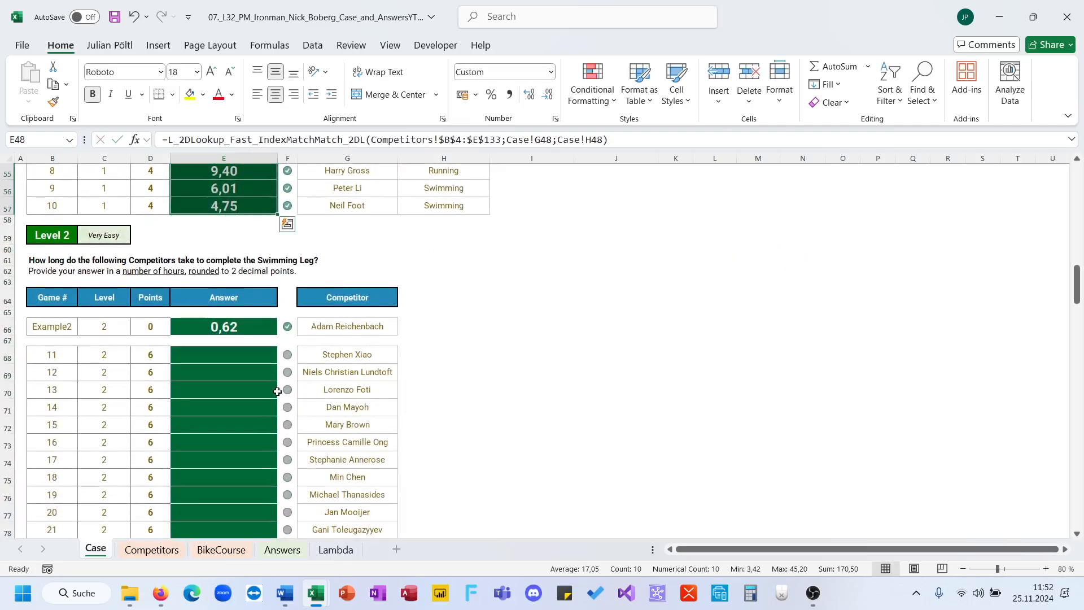
click(246, 352)
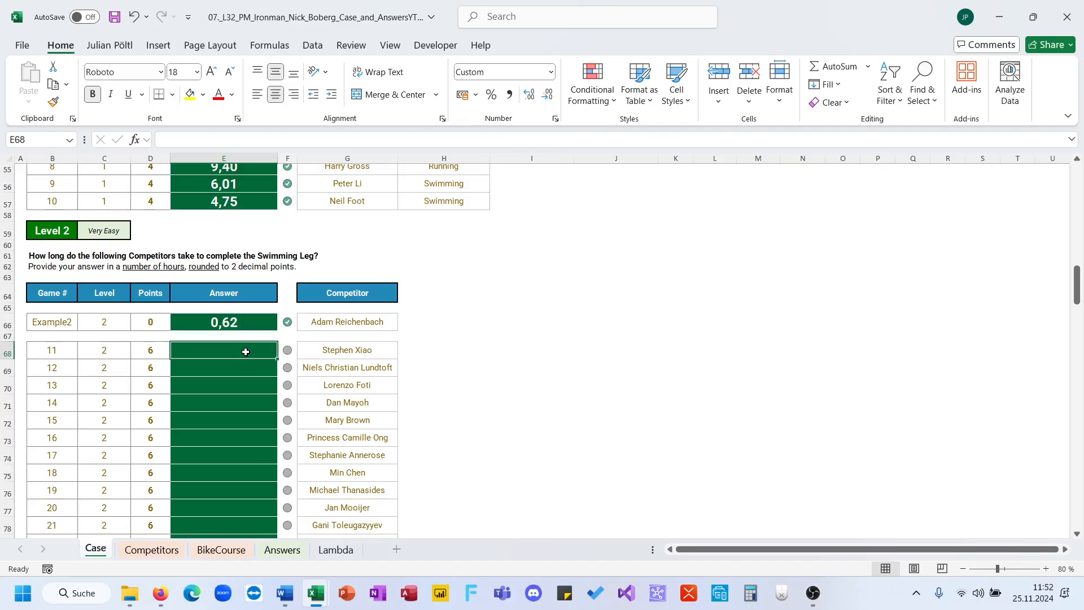
text(=roun)
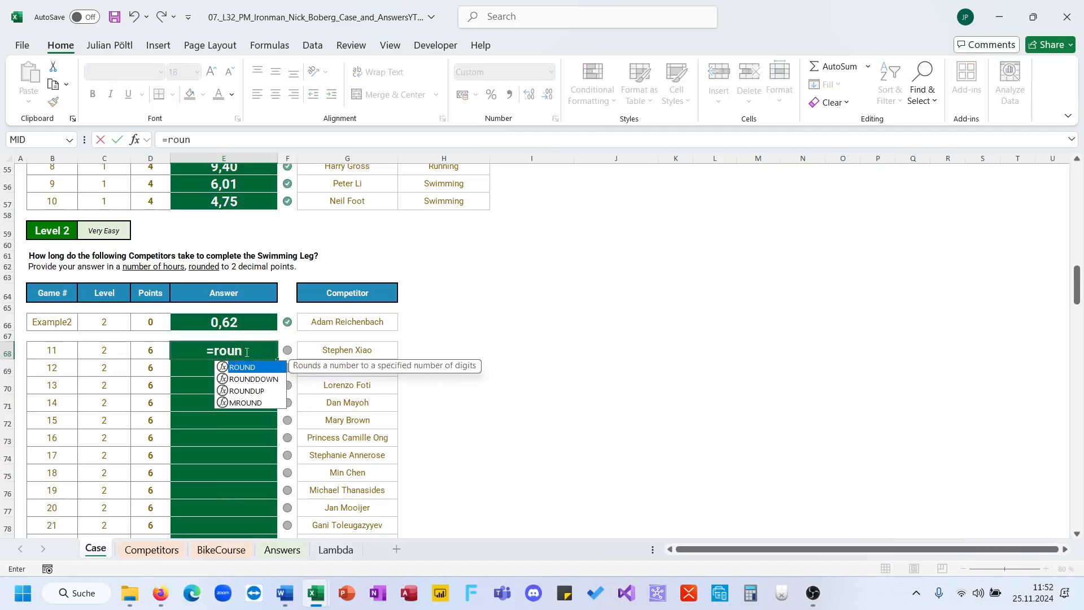
key(Tab)
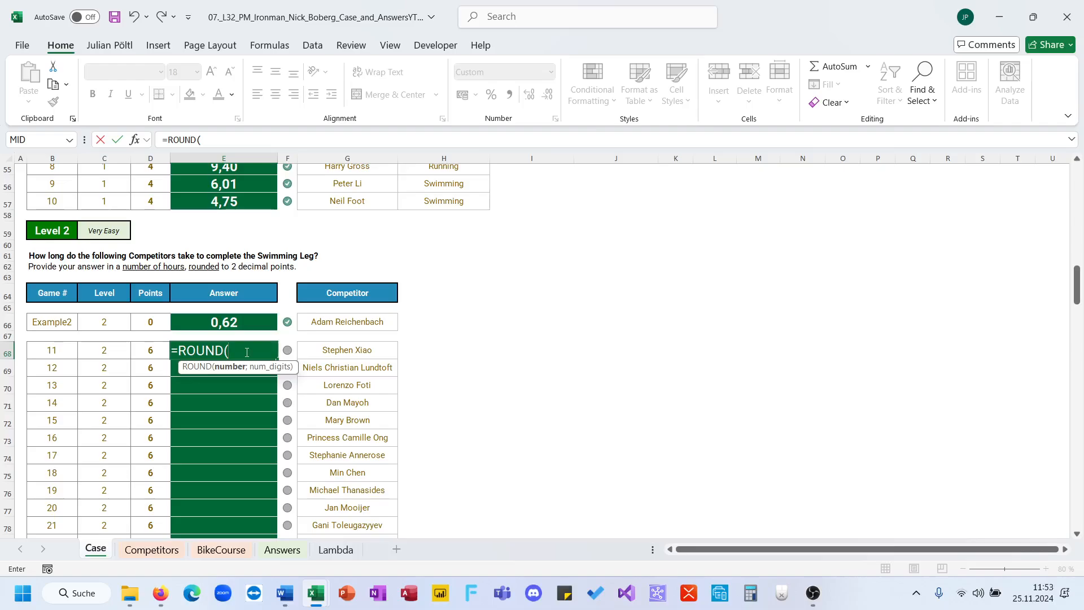
scroll(247, 352, up, 8)
scroll(246, 352, up, 7)
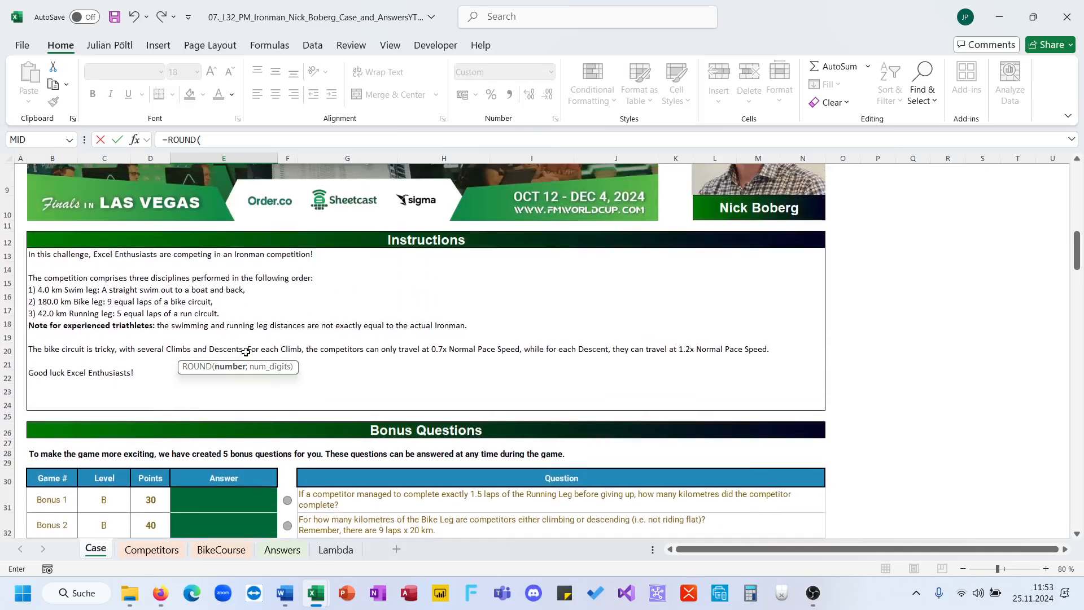
scroll(246, 352, down, 14)
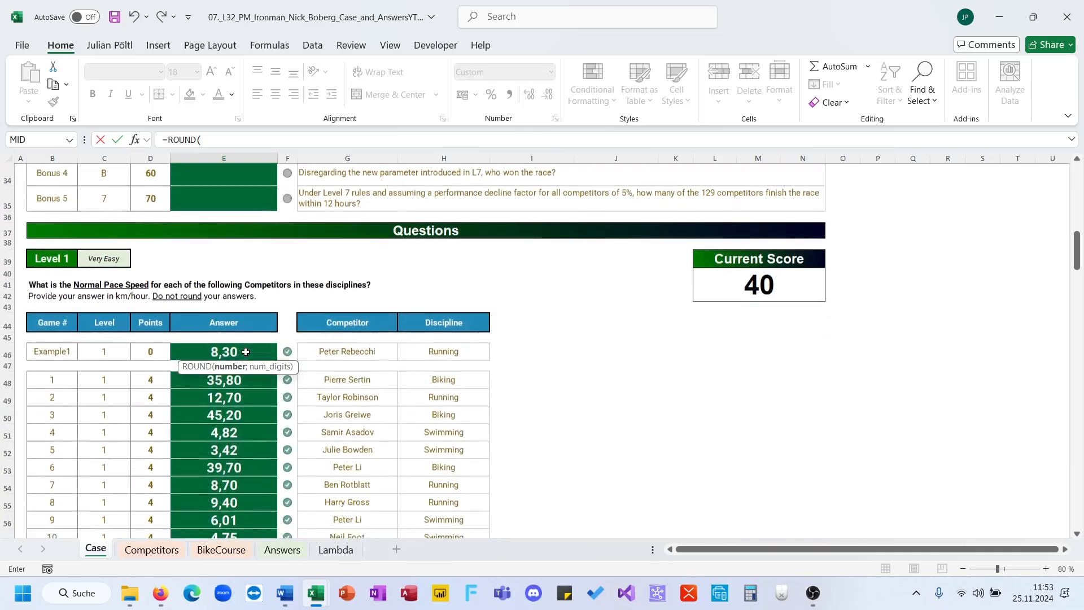
text(4)
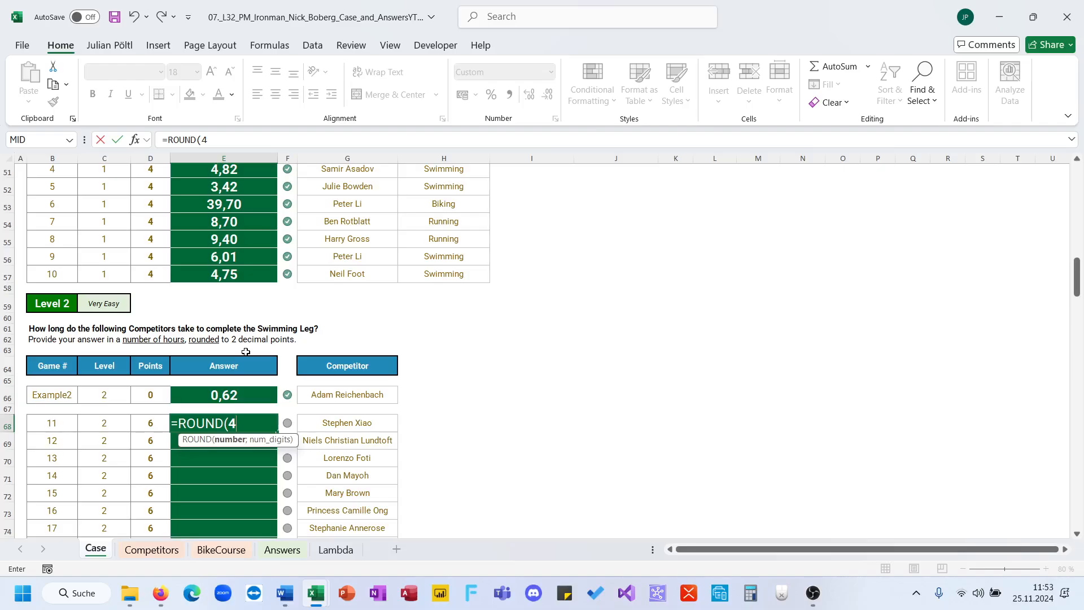
text(/xl)
key(Tab)
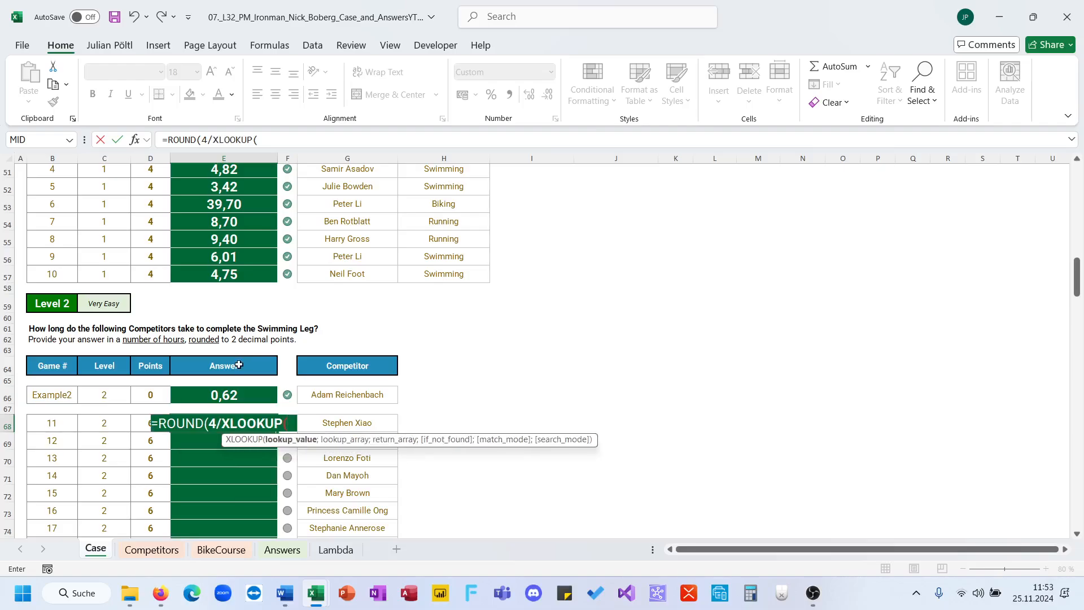
Set G68 as the XLOOKUP's lookup value and the competitor names Competitors!$B$5:$B$133, absolute, as its lookup array
click(343, 420)
text(:)
key(BackSpace)
key(BackSpace)
key(BackSpace)
key(BackSpace)
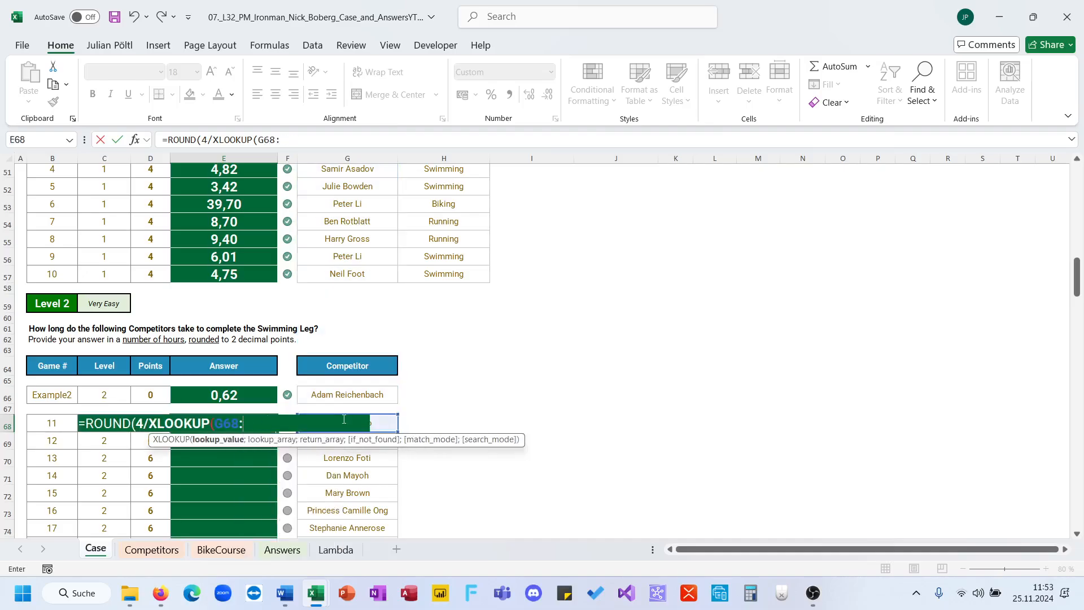
text(;)
click(148, 550)
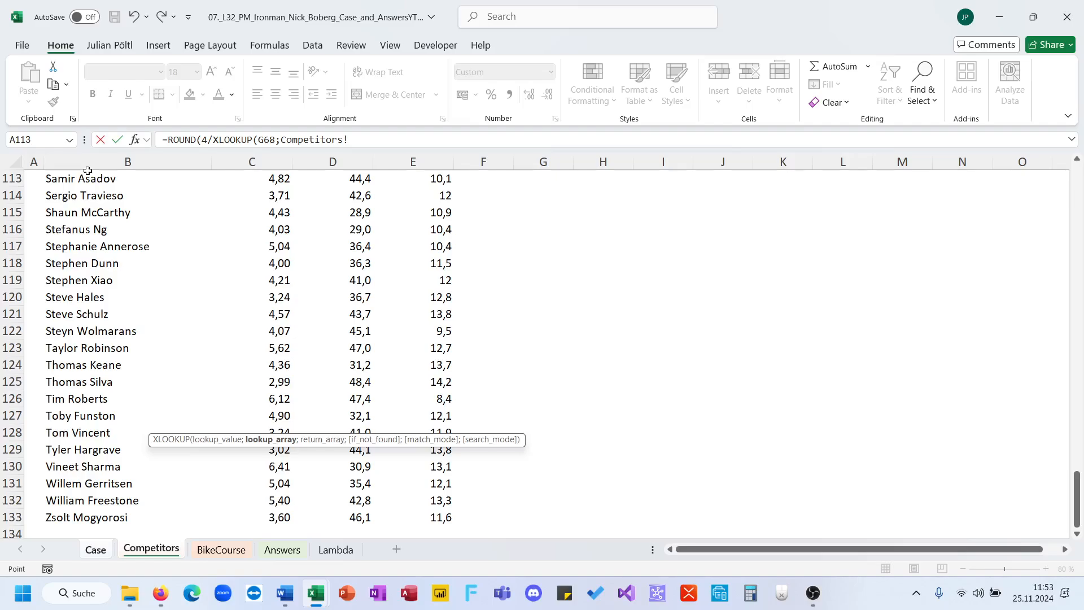
click(100, 517)
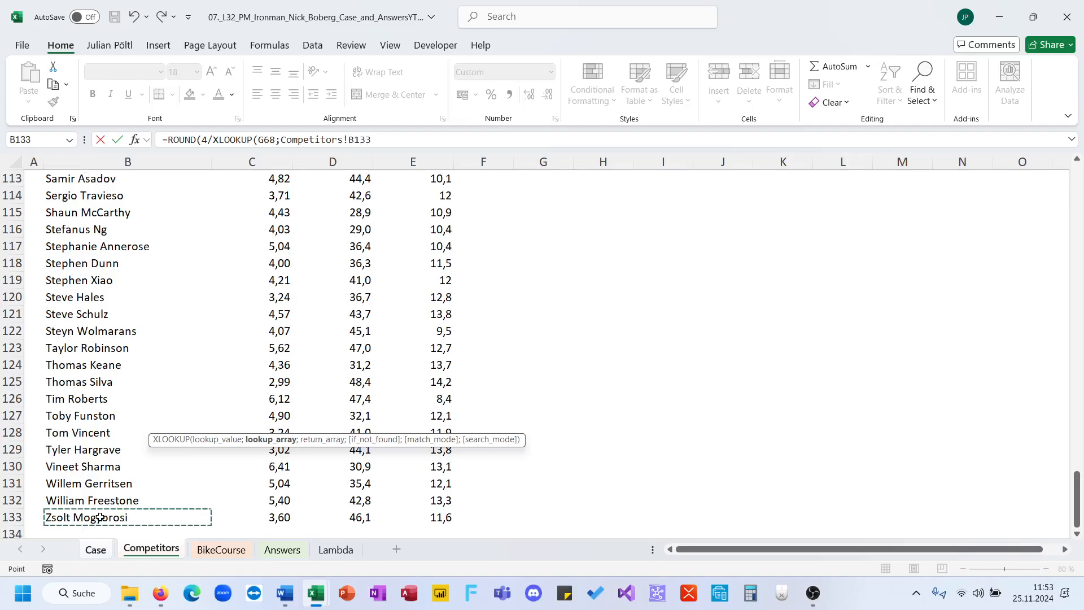
key(ctrl+shift+Up)
key(F4)
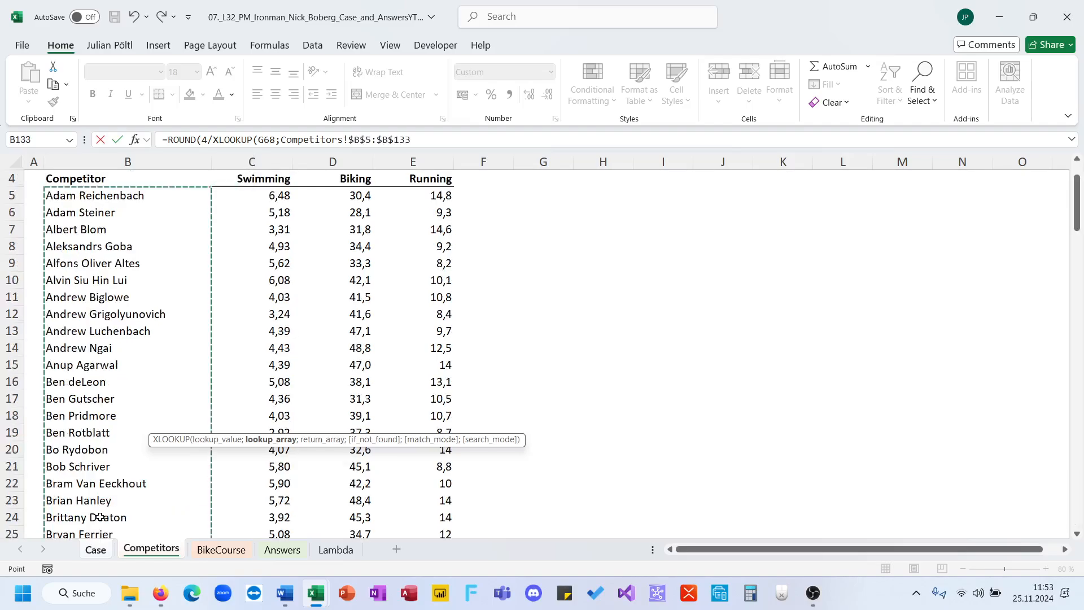
text(;)
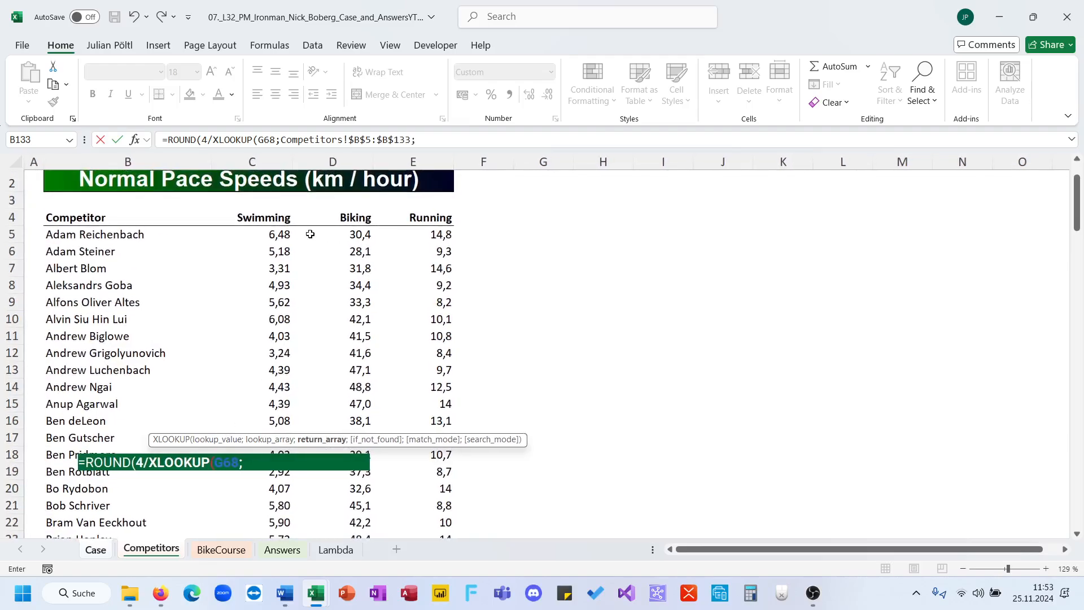
Supply the swimming speeds Competitors!$C$5:$C$133, absolute, as the return array and close the XLOOKUP
click(283, 234)
key(ctrl+shift+Down)
key(F4)
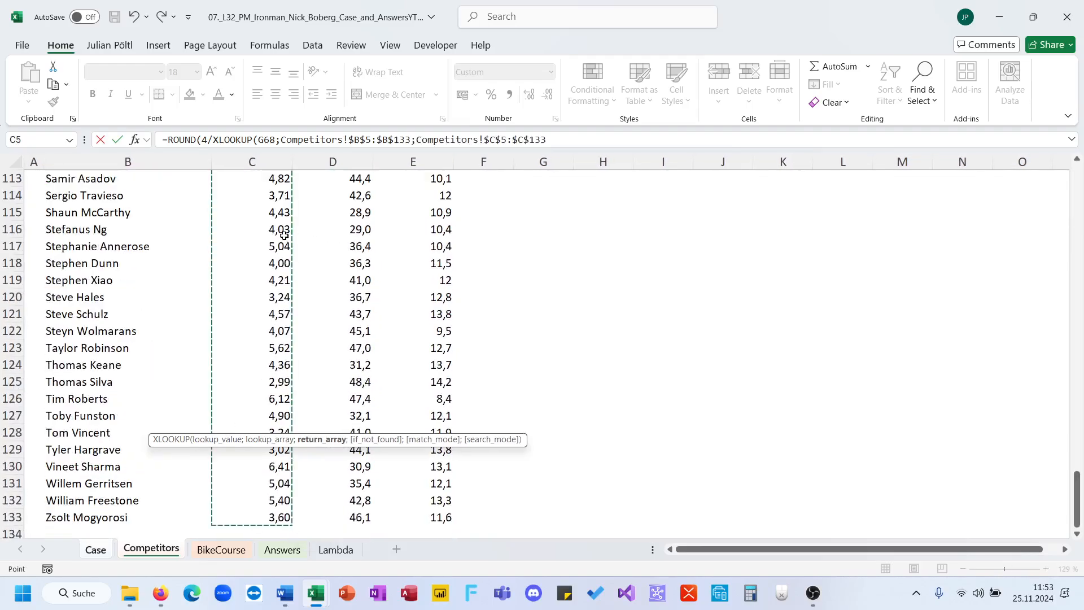
text())
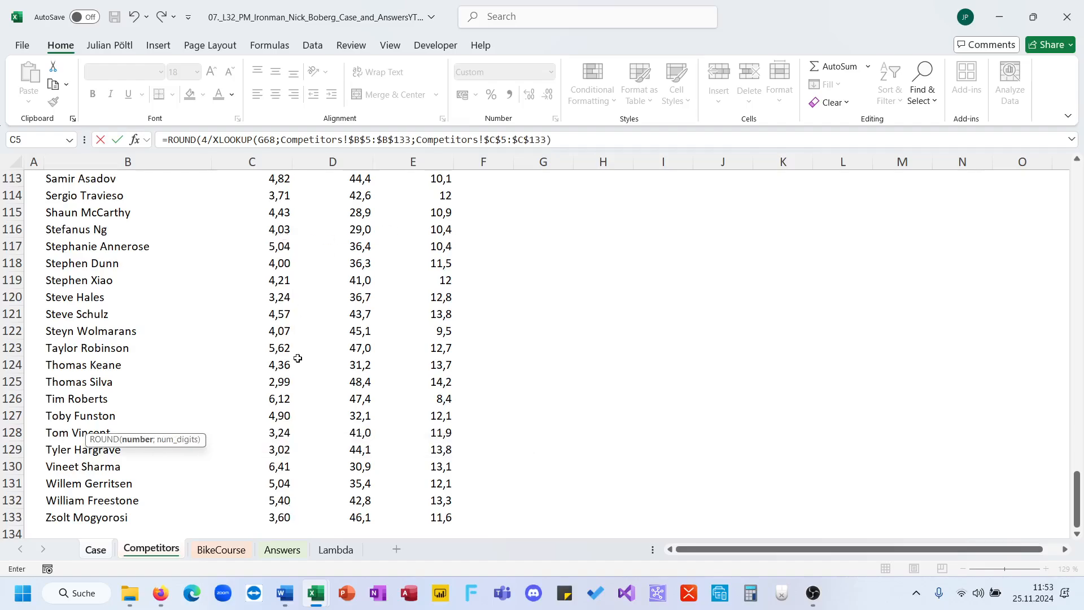
scroll(297, 358, up, 20)
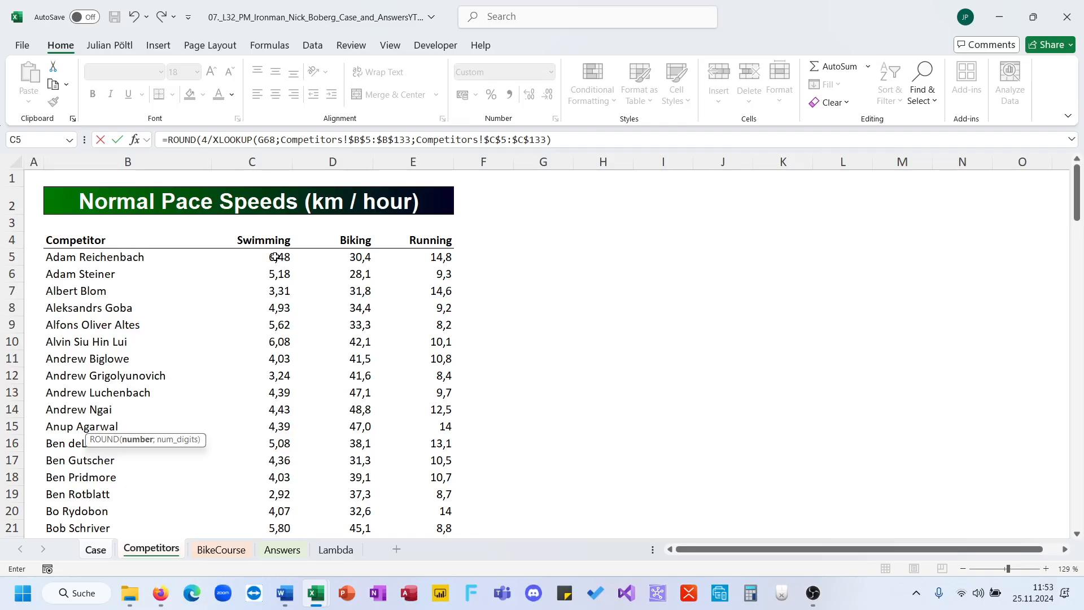
Complete the ROUND with 2 decimal digits and fill the formula down through all Level 2 answers
key(Return)
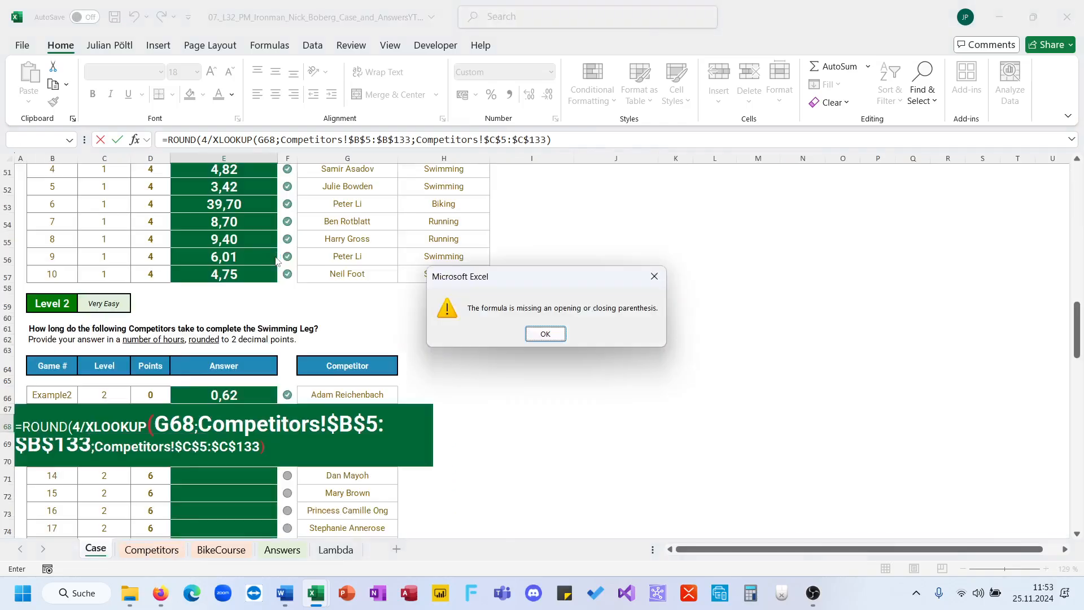
key(Return)
text(;)
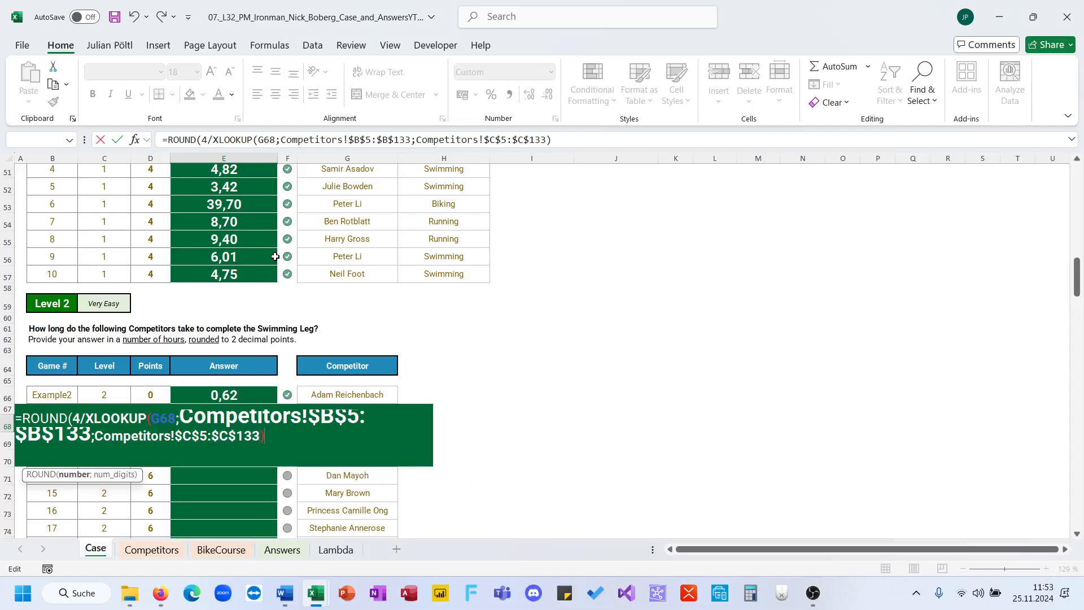
text(2))
key(Return)
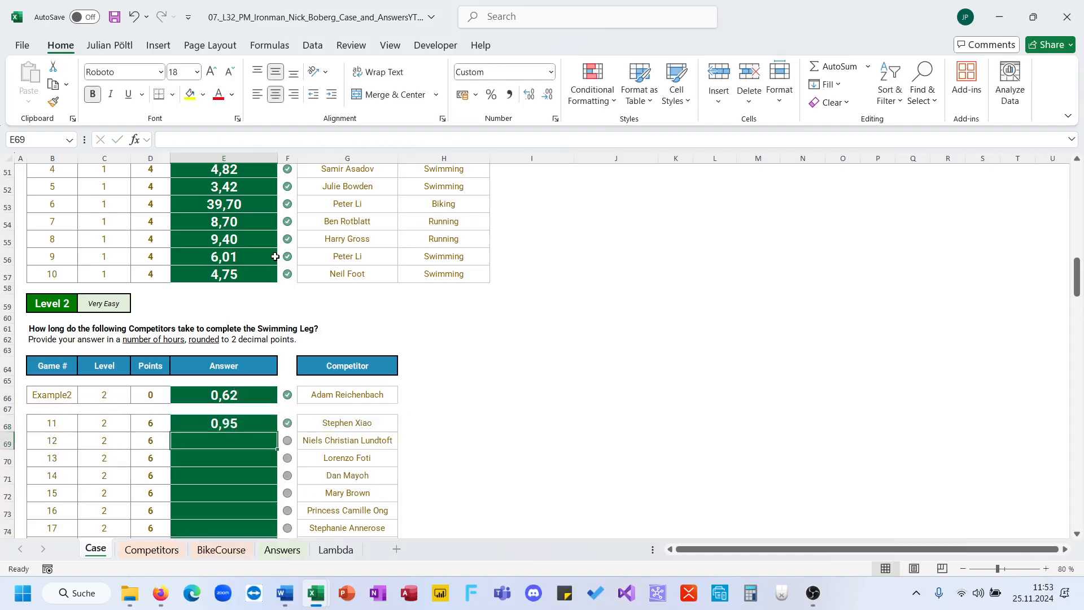
key(Up)
double_click(277, 431)
scroll(278, 431, down, 6)
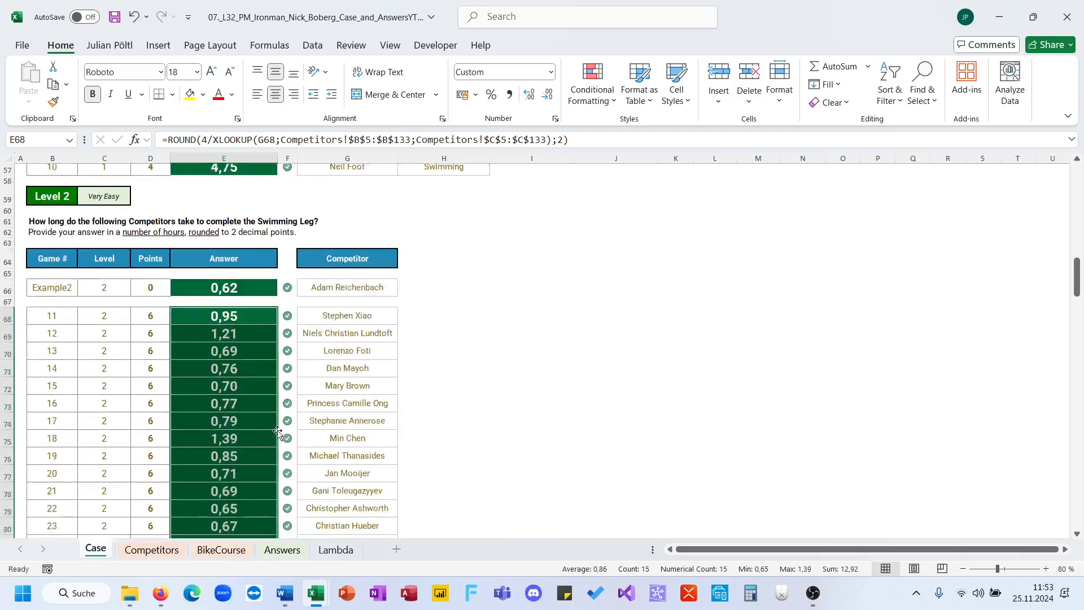
click(179, 550)
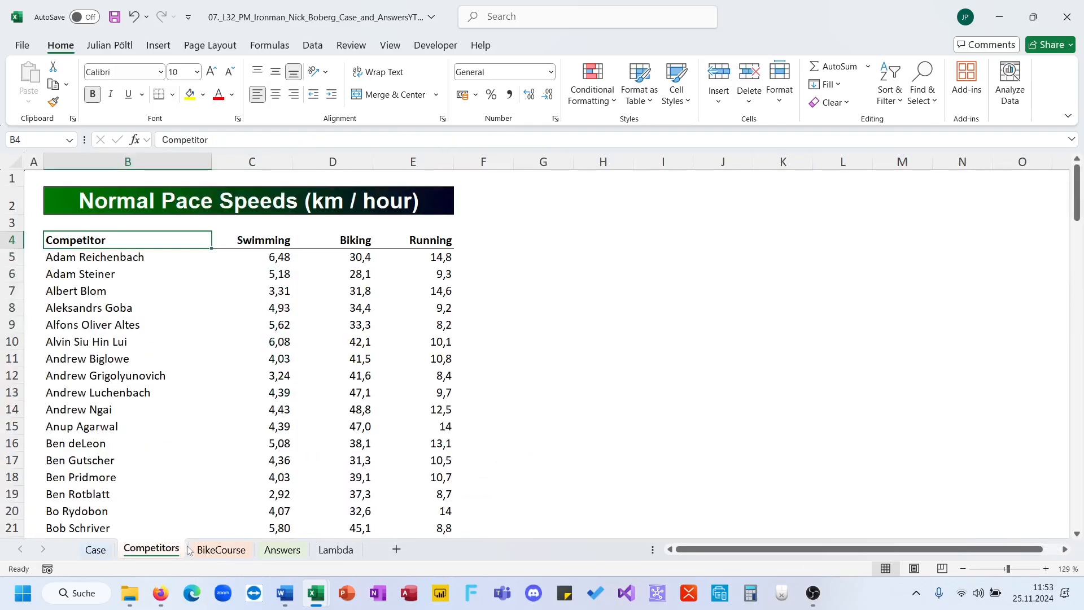
click(456, 264)
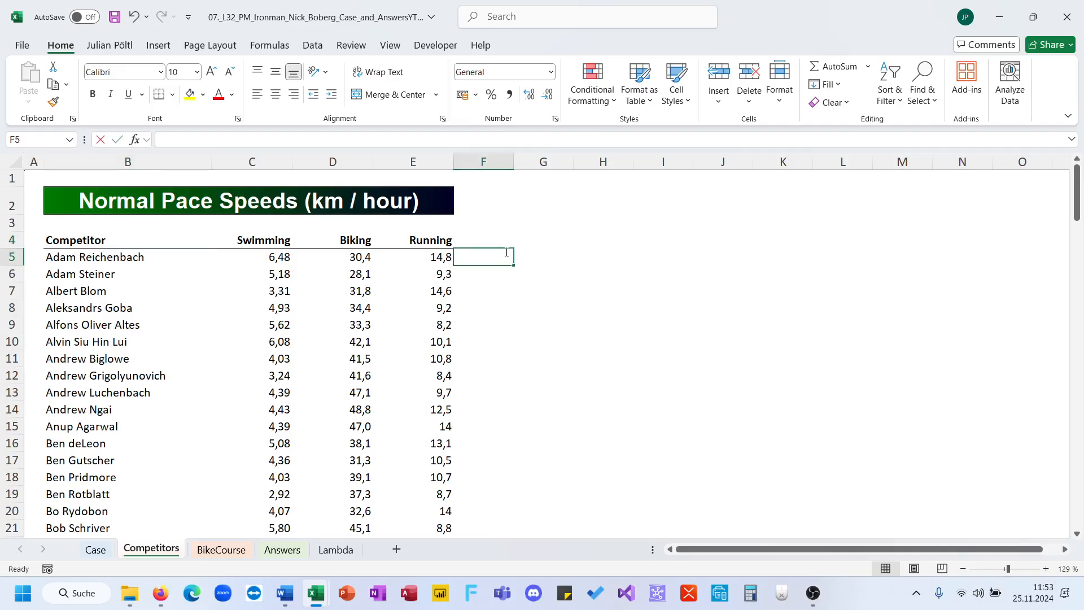
text(=max)
key(Left)
key(Right)
text(0MAX)
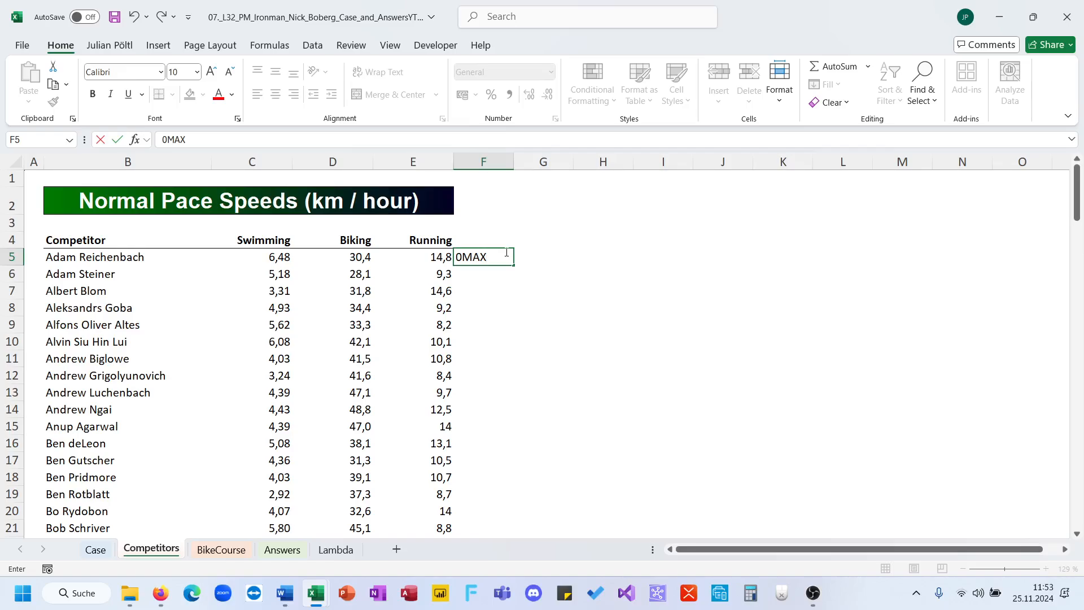
key(BackSpace)
key(BackSpace)
key(BackSpace)
key(BackSpace)
text(=max)
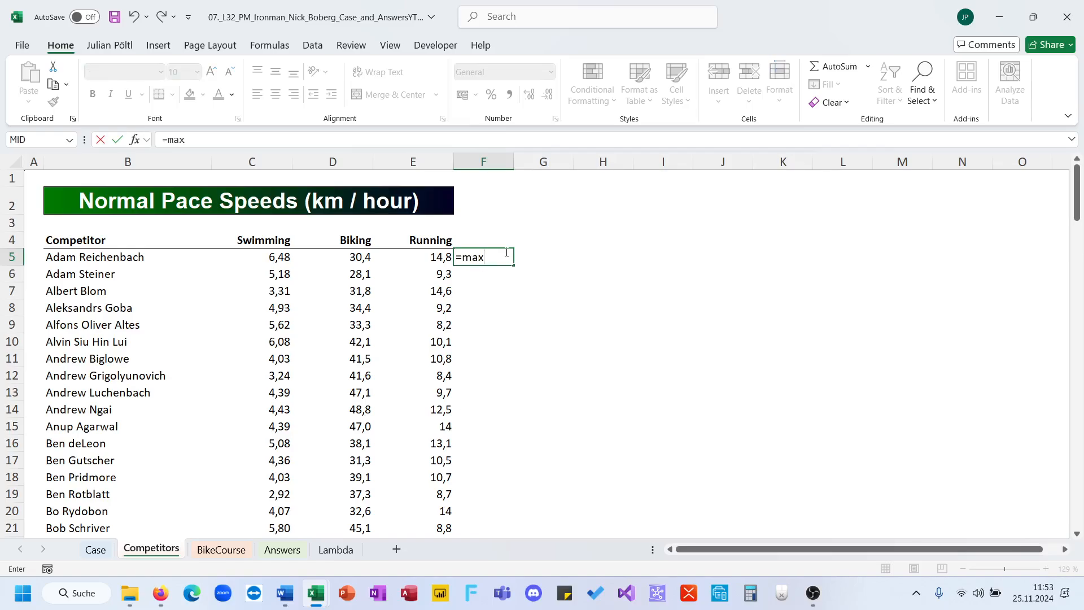
key(Left)
key(Right)
text(0mAX)
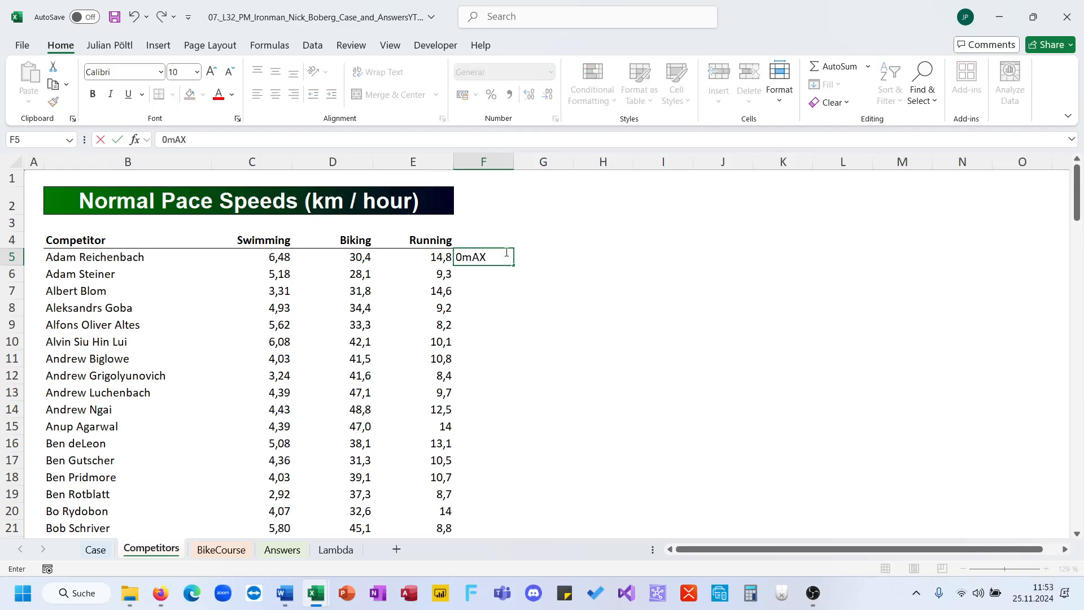
text(8)
key(Right)
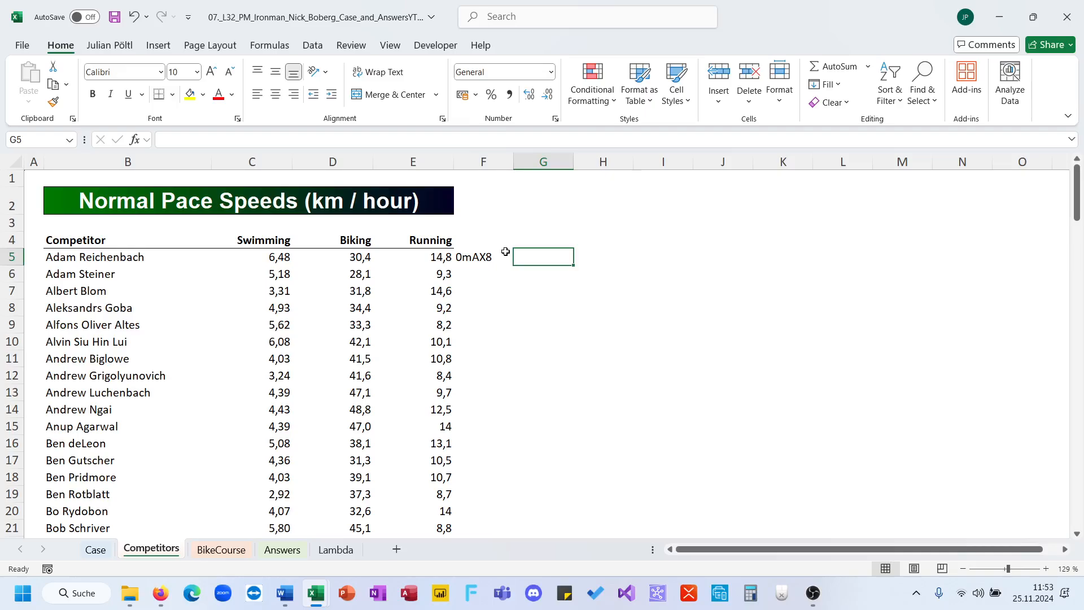
Calculate the highest swimming speed with =MAX(C5:C133) in G5 of the Competitors sheet, and clear the mistyped text in F5
text(=MAX()
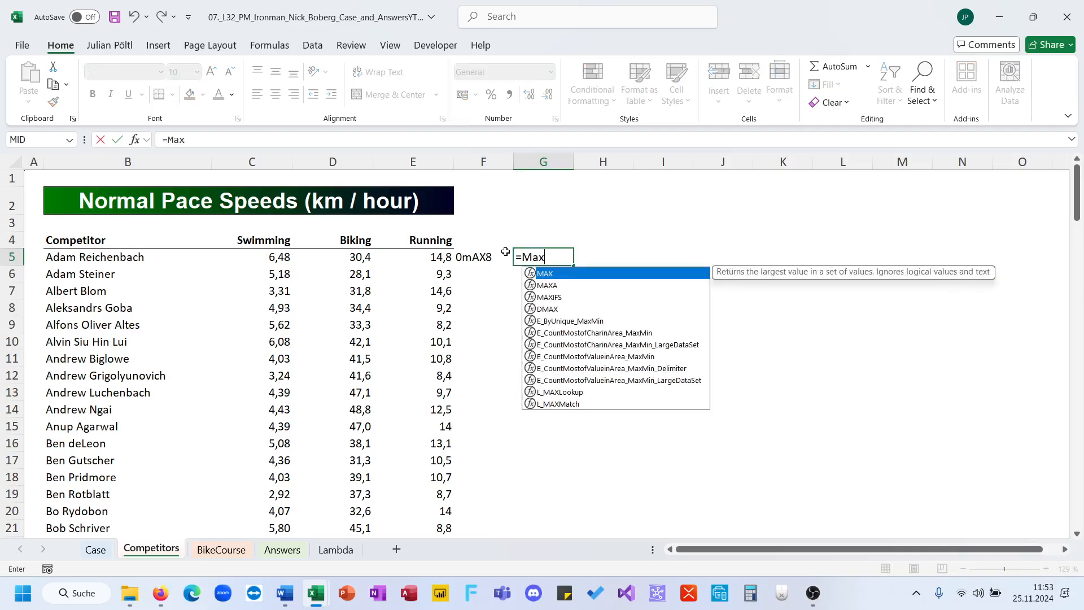
click(506, 254)
key(Left)
key(Left)
key(Left)
key(ctrl+shift+Down)
key(shift+Tab)
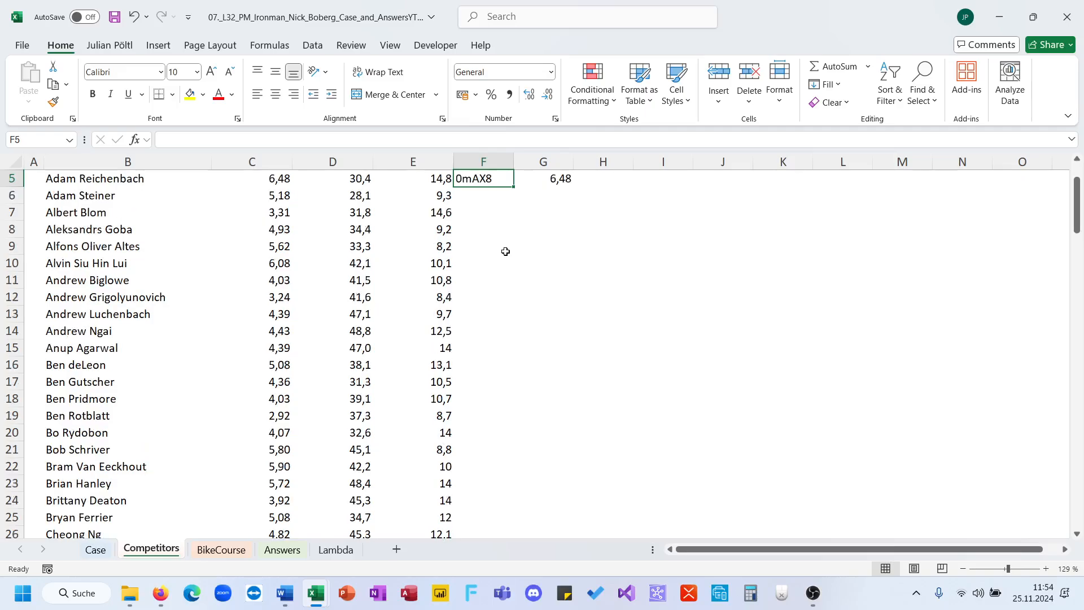
scroll(505, 252, up, 1)
key(Escape)
key(Down)
key(Right)
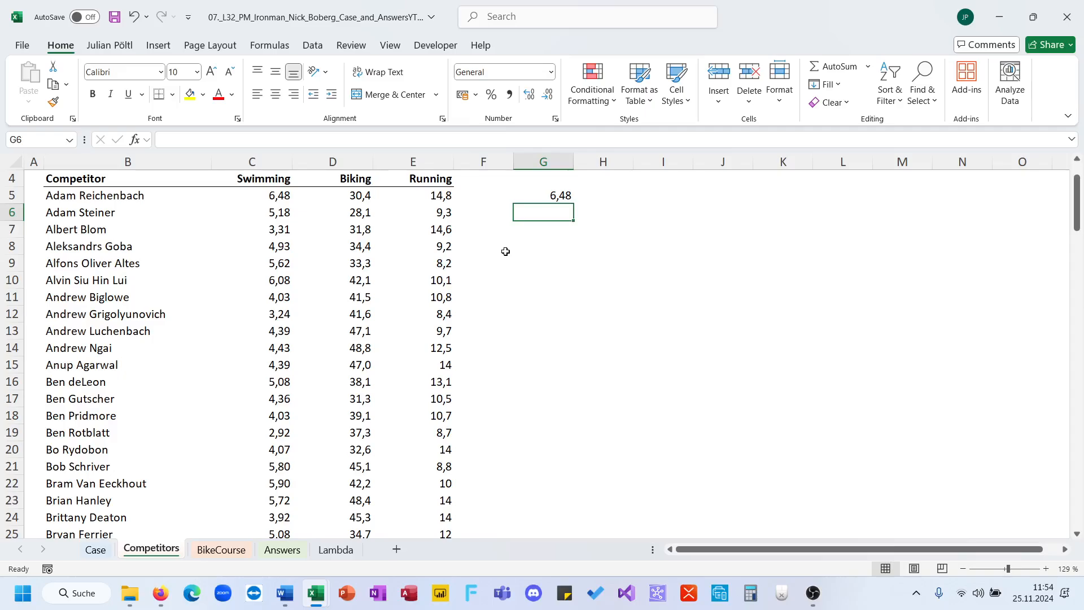
Compare the MAX result in G5 with the first swimming speed in C5, and delete the formula from G5
scroll(545, 249, up, 1)
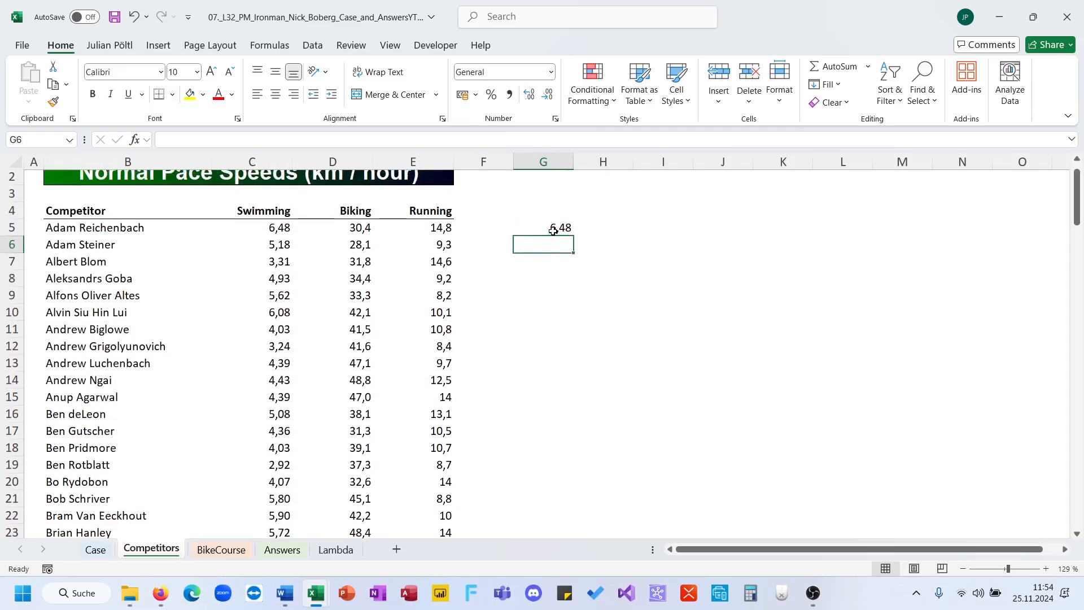
click(553, 229)
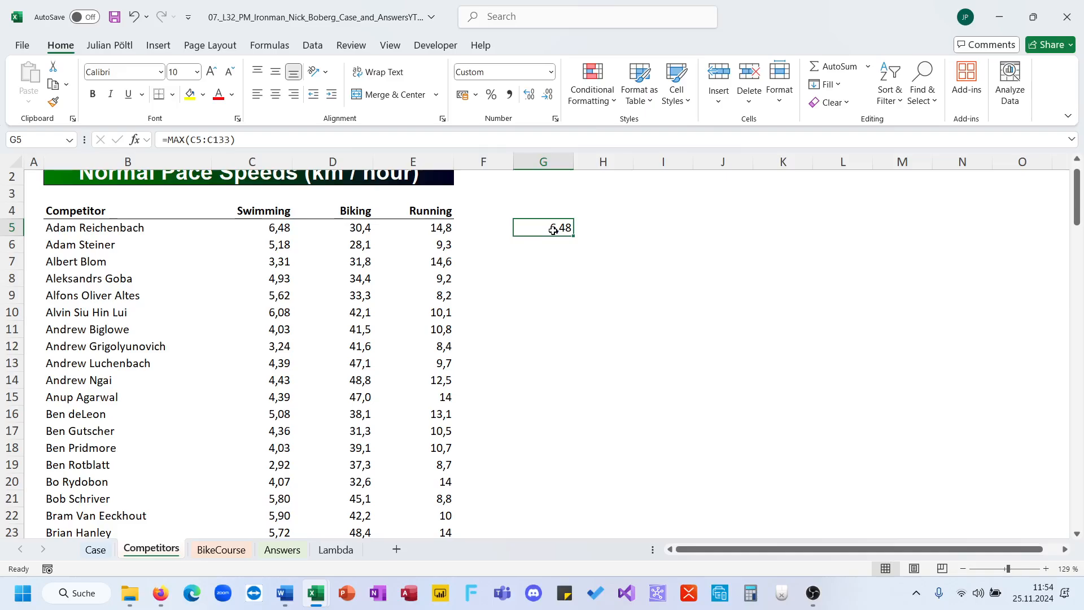
click(297, 231)
click(286, 231)
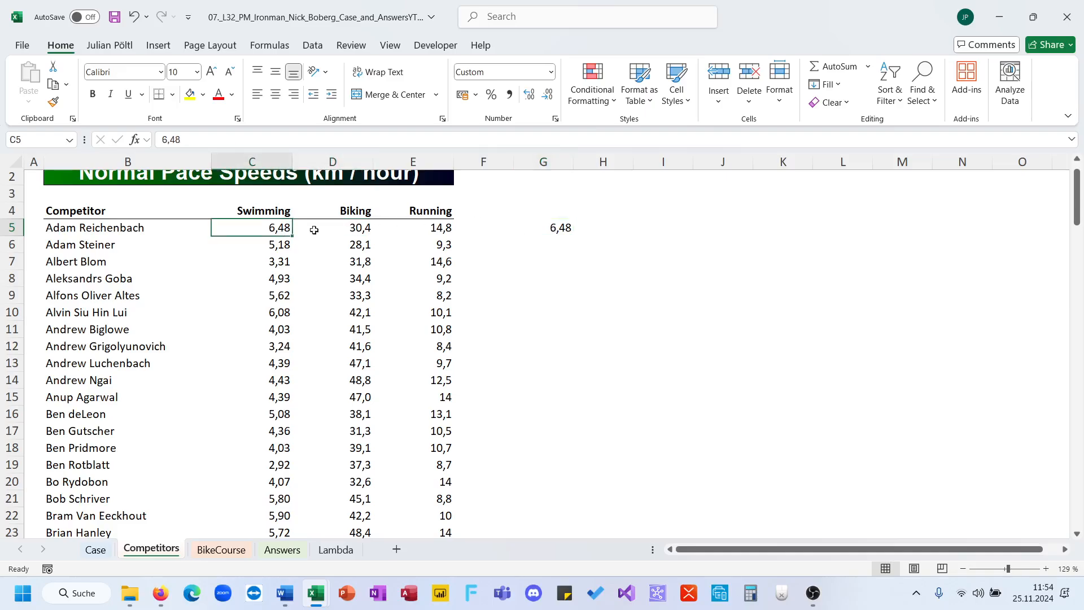
click(559, 232)
scroll(556, 232, up, 1)
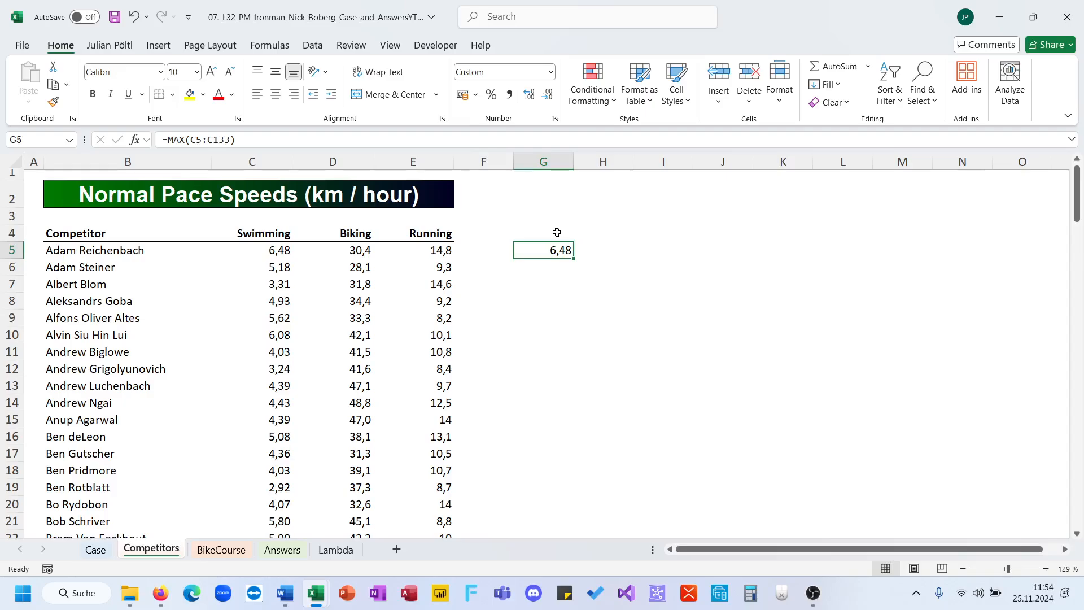
key(Delete)
click(281, 256)
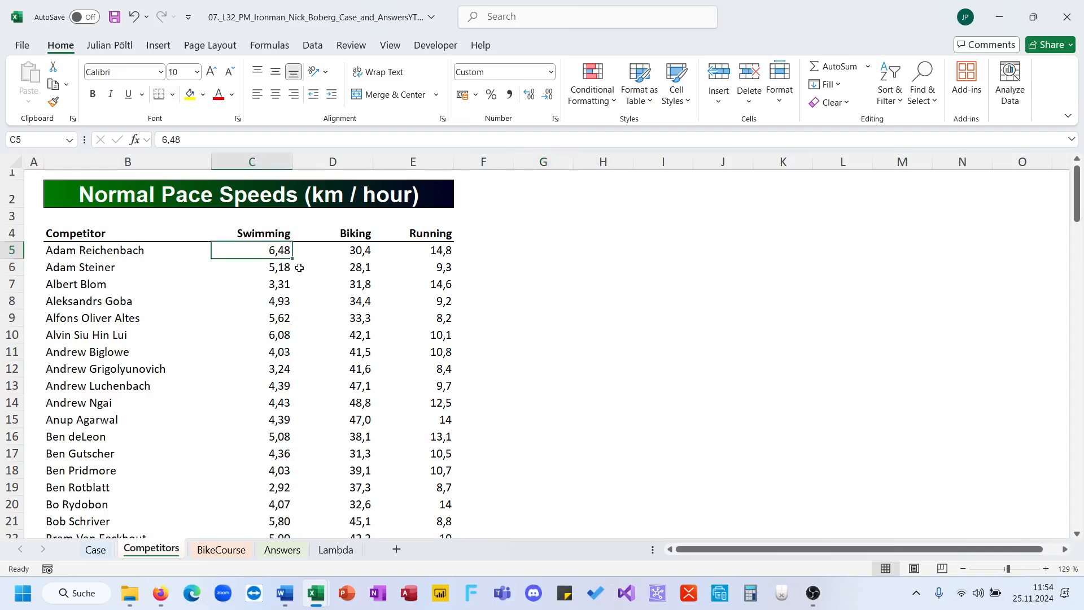
Read the Level 3 bike leg question on the Case sheet and the bike circuit rules in the Instructions
click(95, 549)
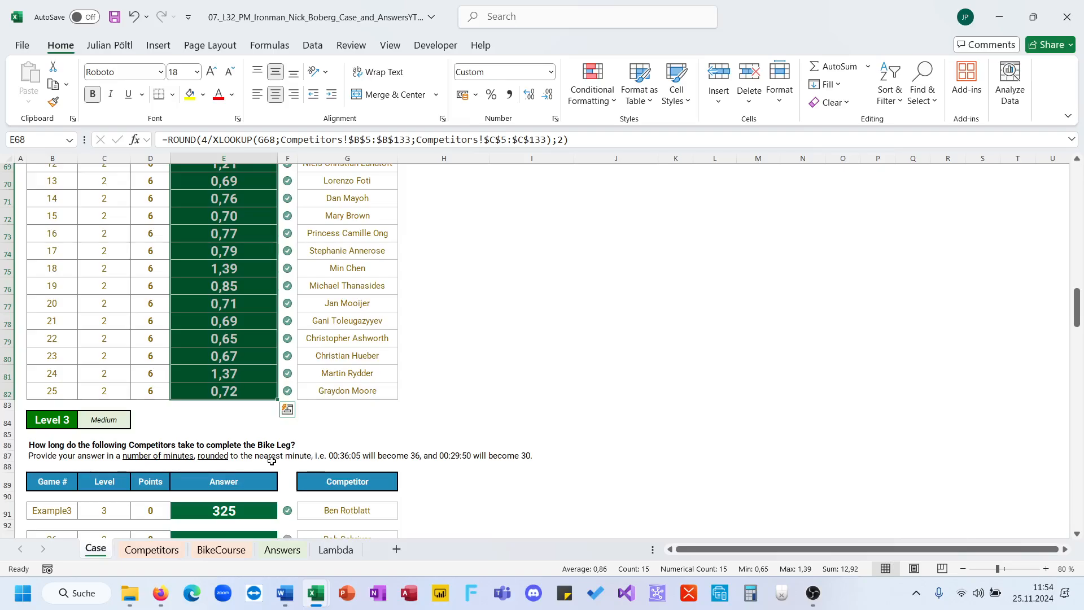
scroll(271, 461, down, 3)
click(233, 382)
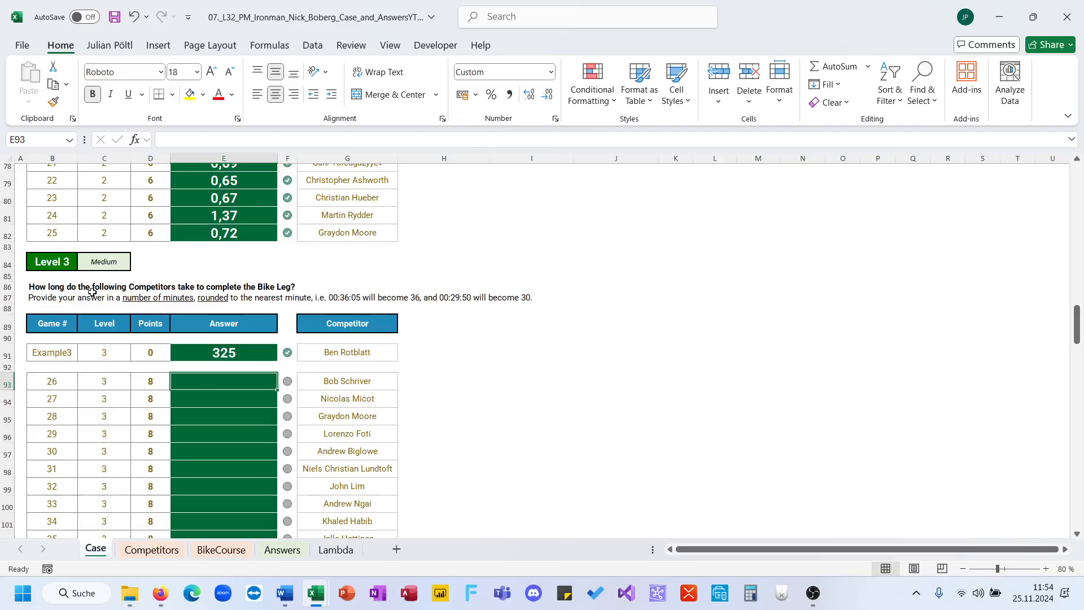
click(70, 289)
scroll(105, 290, up, 20)
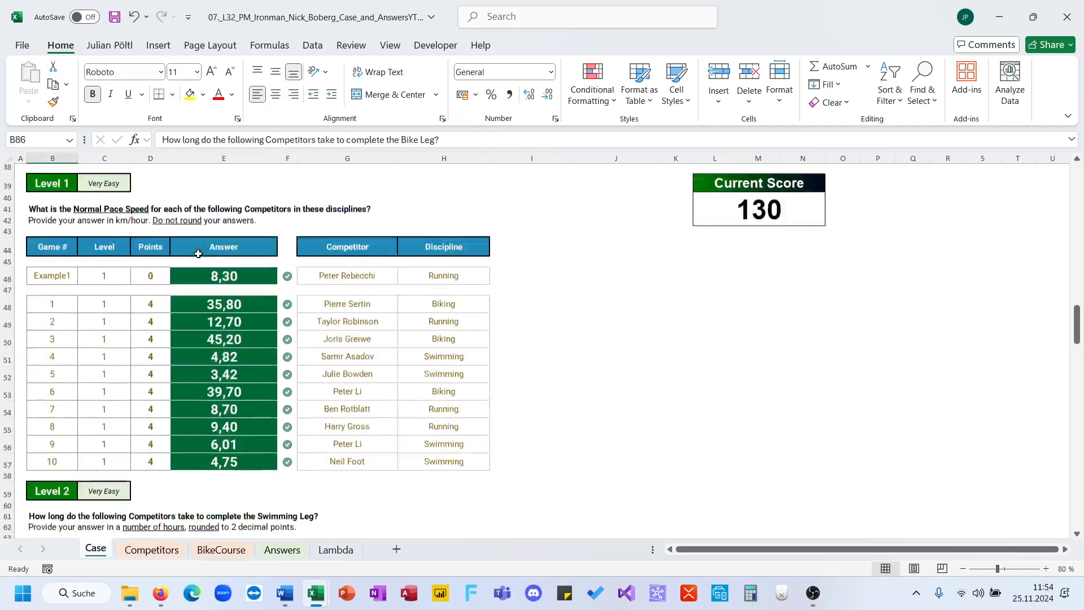
drag(89, 207, 308, 431)
click(281, 417)
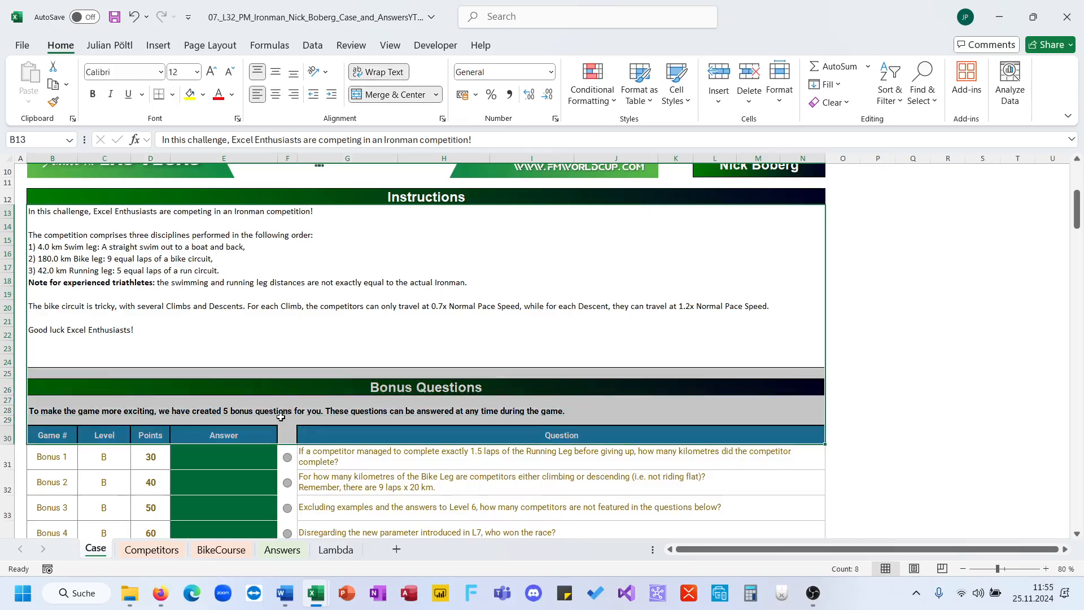
scroll(281, 418, down, 20)
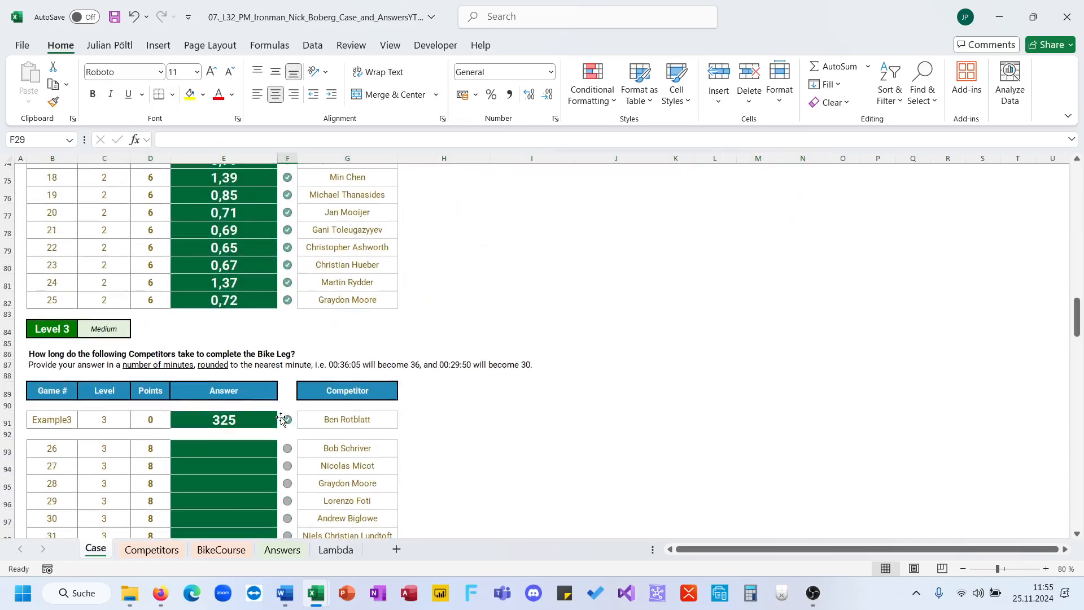
Examine the course profile on the BikeCourse sheet and enter 6 in AU5, beside the Flat legend entry
click(224, 549)
scroll(198, 339, up, 2)
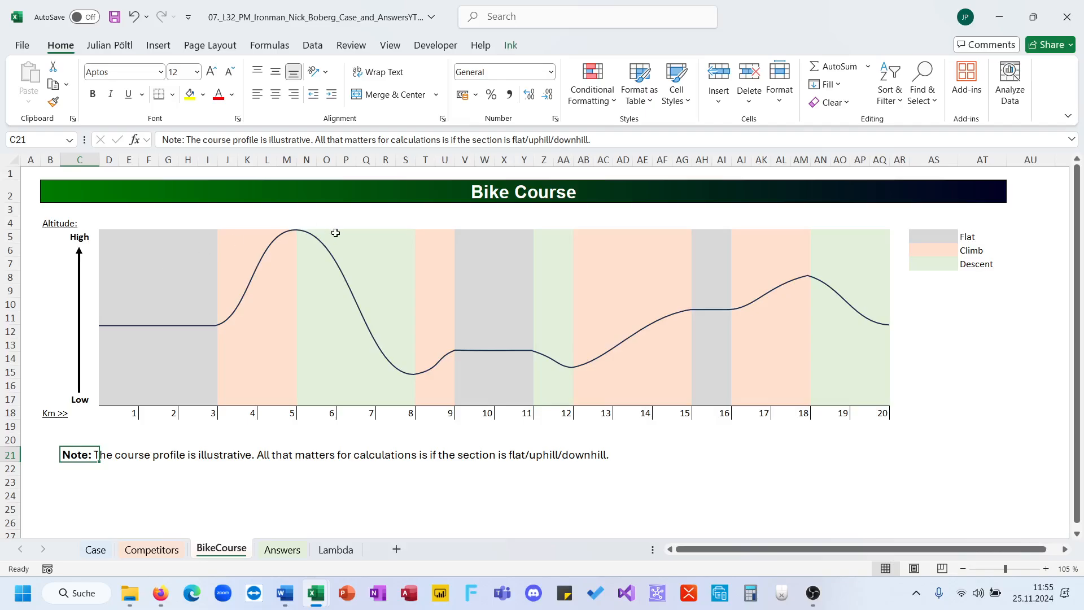
click(327, 400)
scroll(328, 401, right, 1)
scroll(329, 401, right, 3)
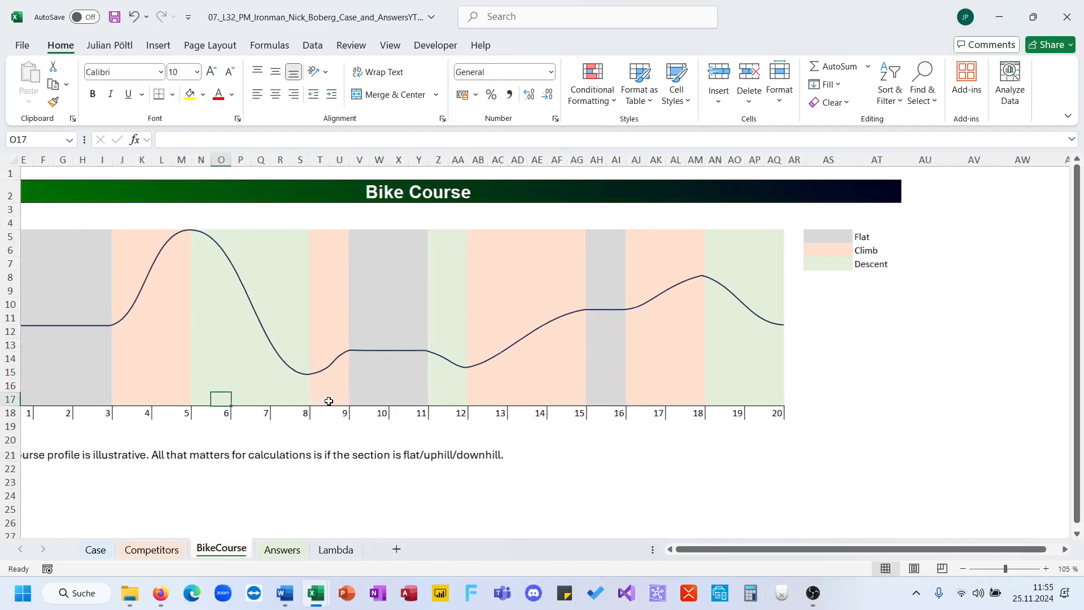
click(908, 237)
scroll(806, 279, left, 3)
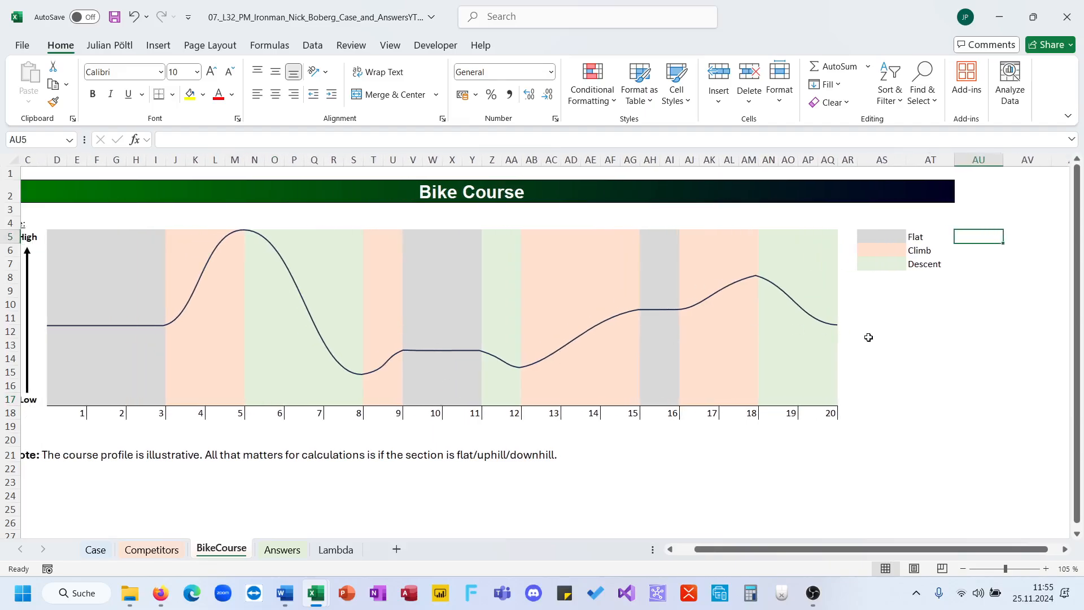
text(6)
key(Return)
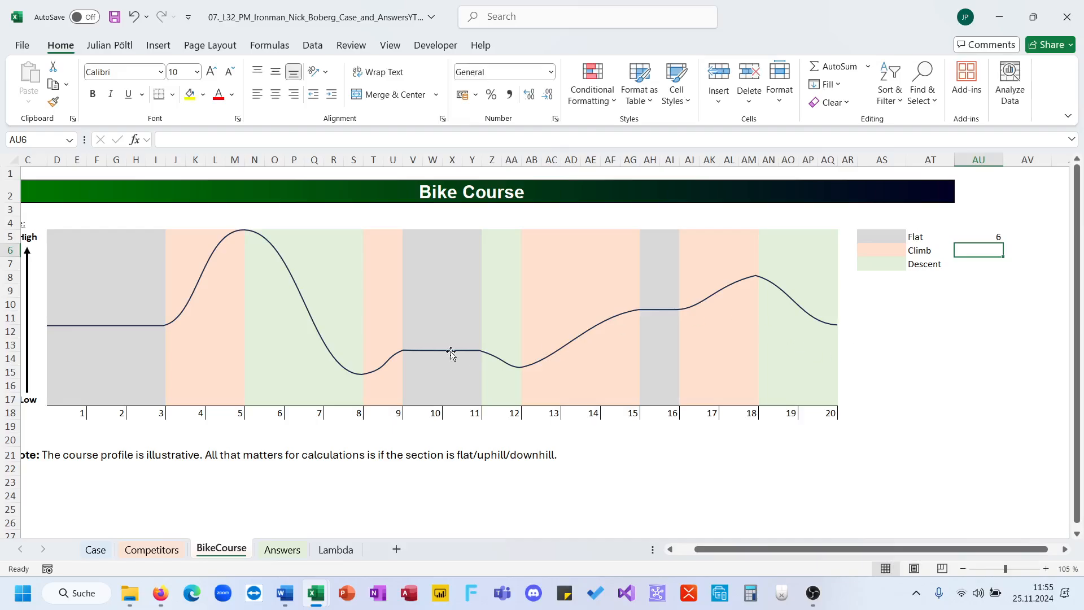
Count the course's climb sections and enter 8 in AU6 for Climb, and calculate the Descent length in AU7 with =20-6-8
drag(175, 400, 232, 399)
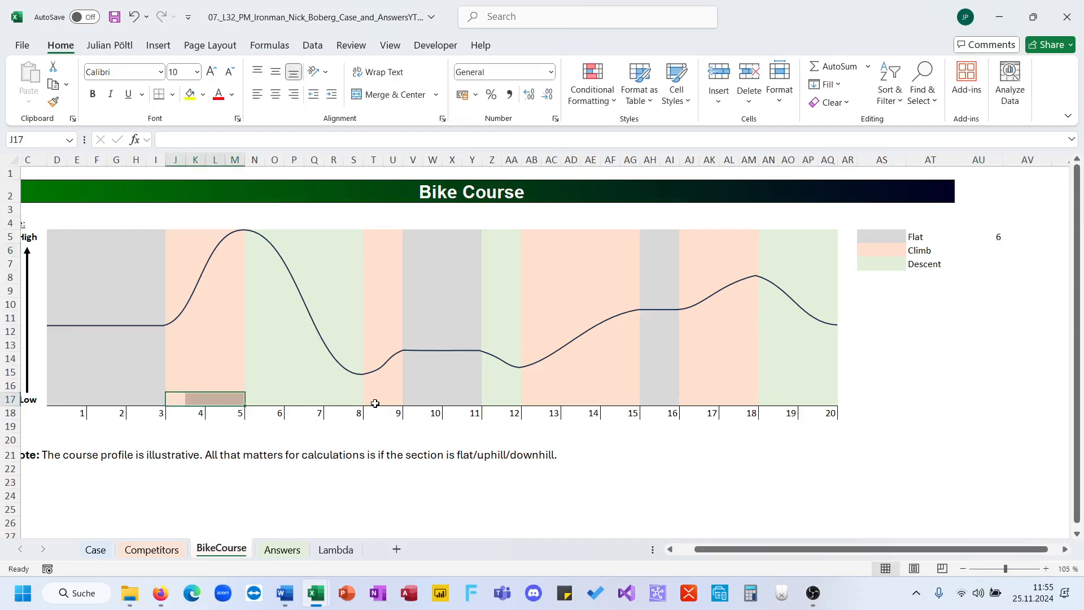
drag(372, 402, 395, 402)
drag(530, 400, 774, 401)
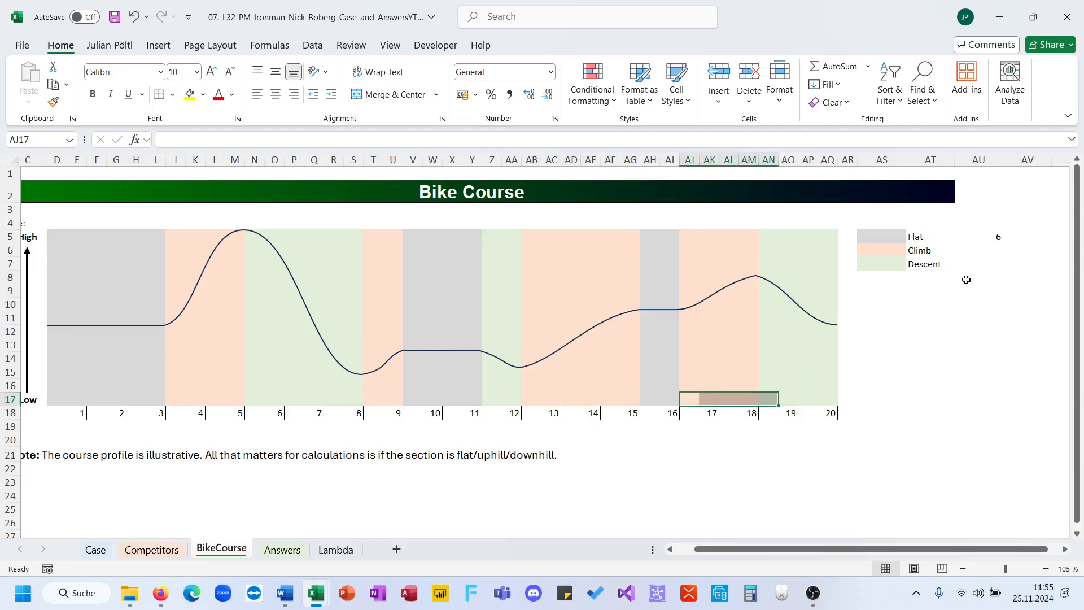
click(988, 255)
text(8)
key(Return)
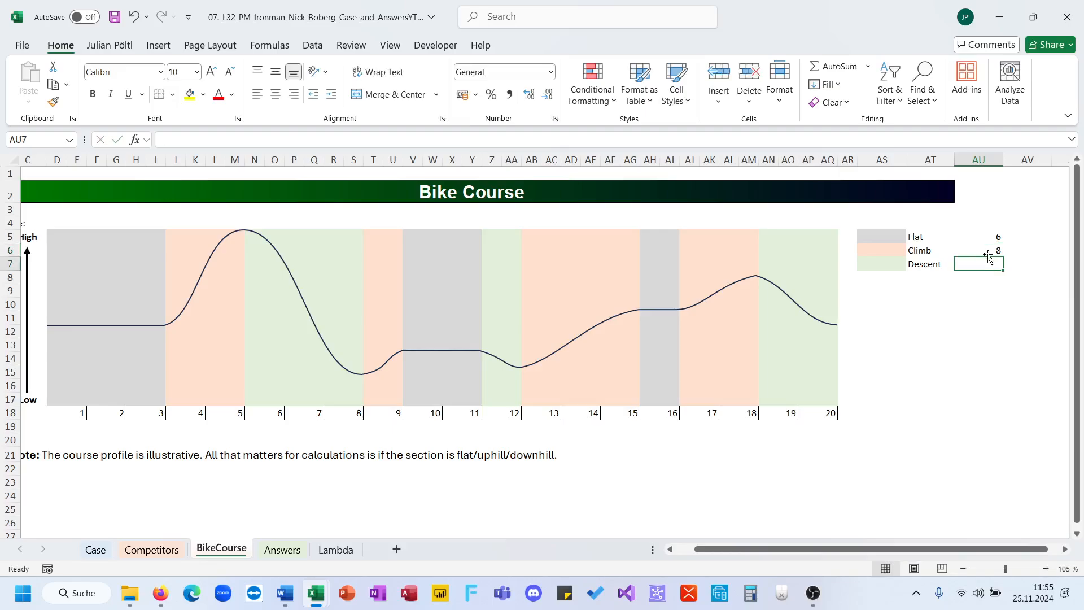
text(=20-6-8)
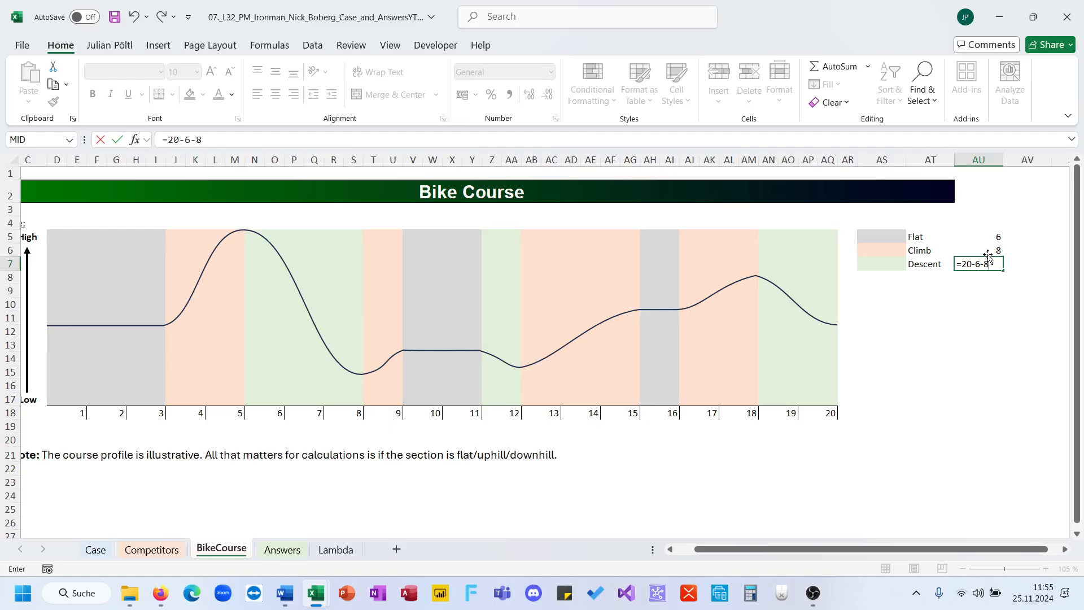
key(Return)
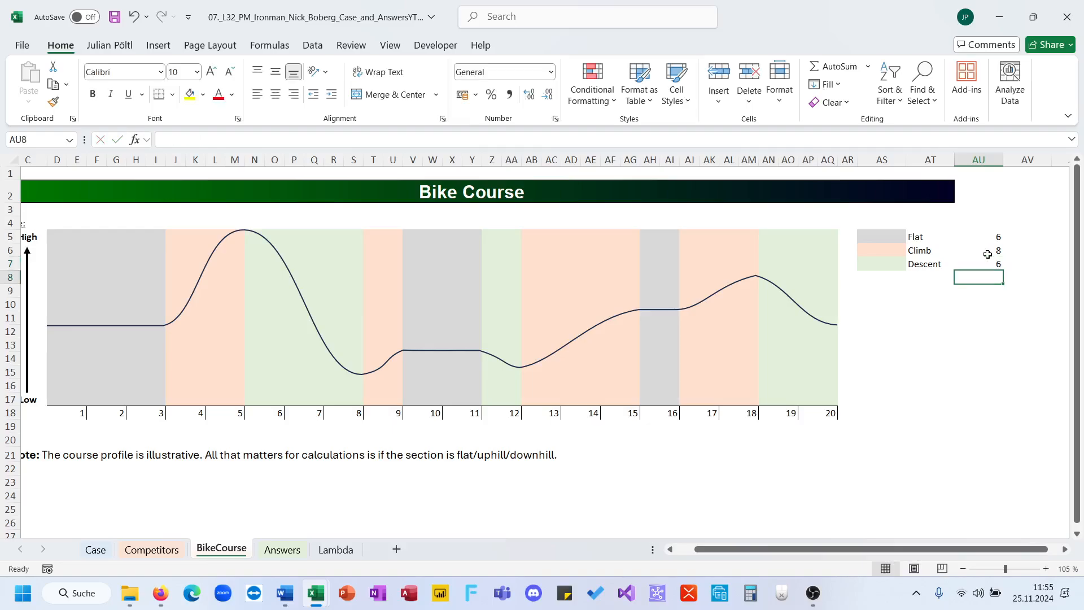
Check the speed factors in the Case Instructions and enter them on BikeCourse: 0,7 in AV6, 1,2 in AV7 and 1 in AV5
click(97, 550)
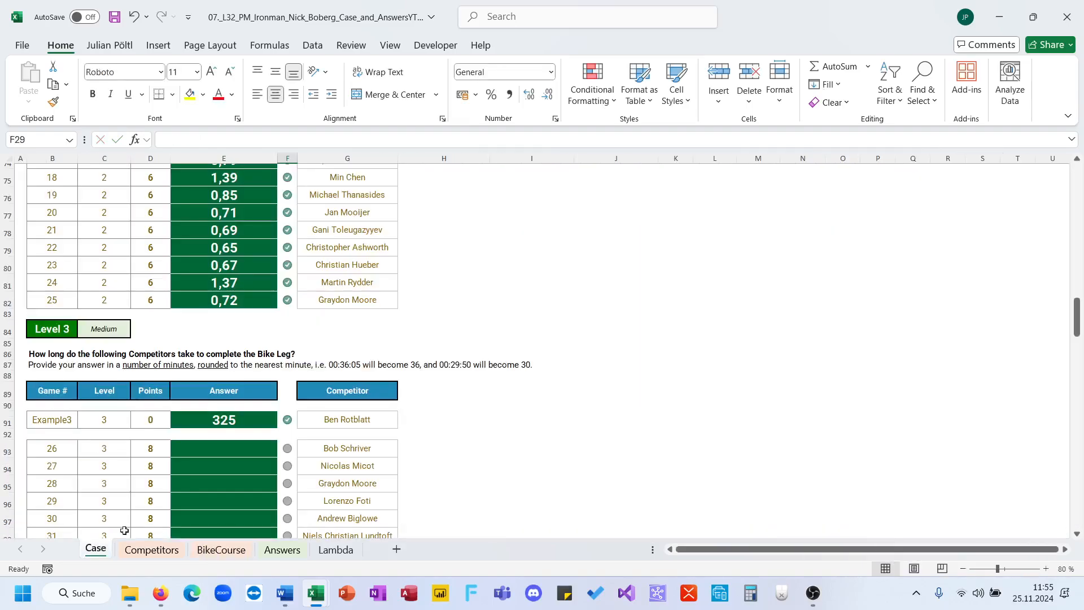
scroll(388, 351, up, 10)
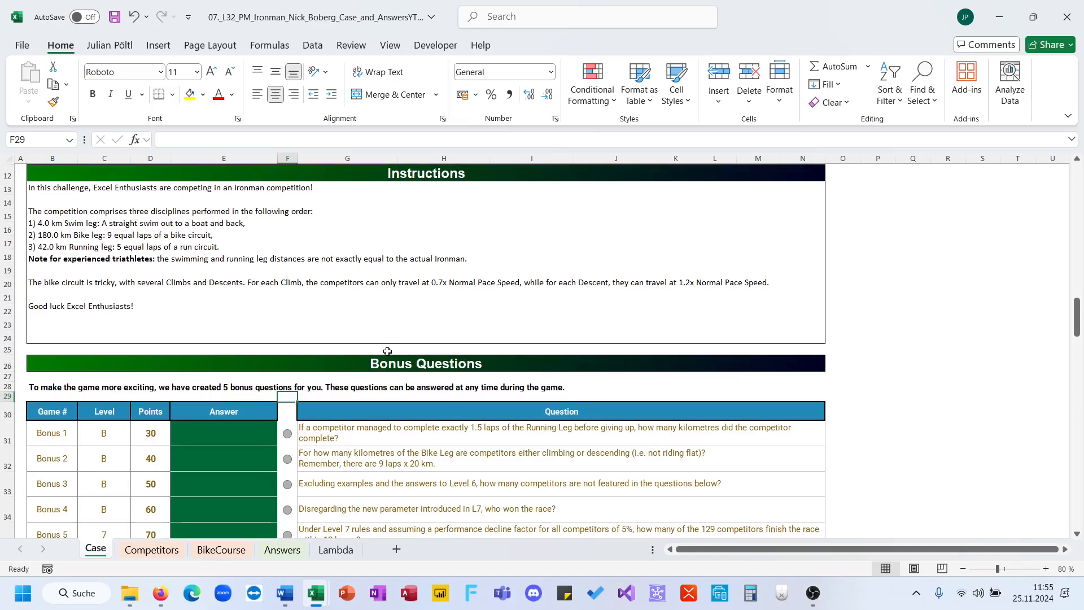
click(389, 286)
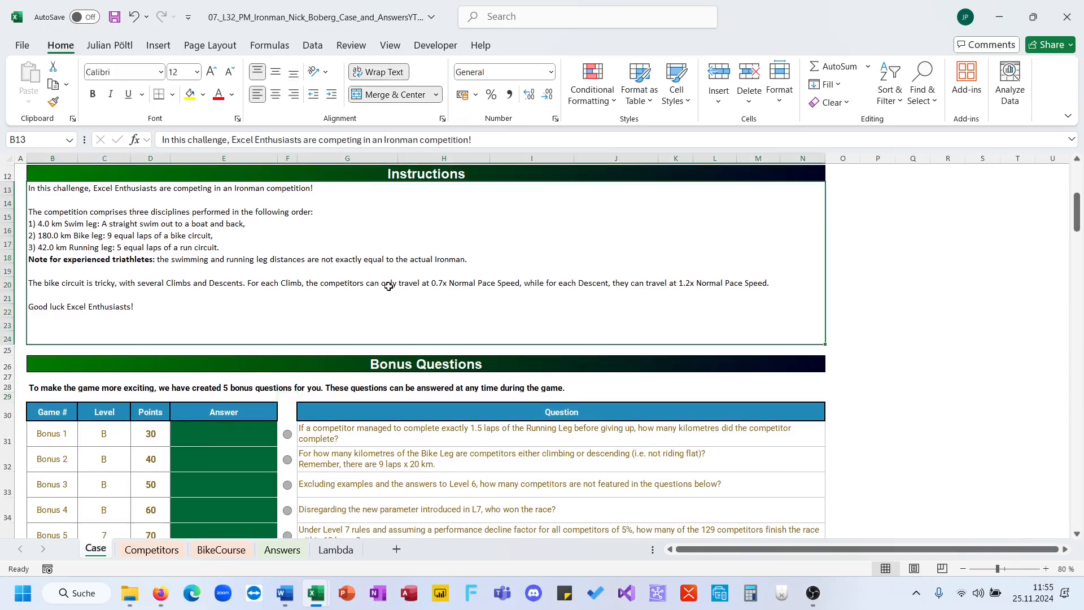
click(154, 550)
click(221, 549)
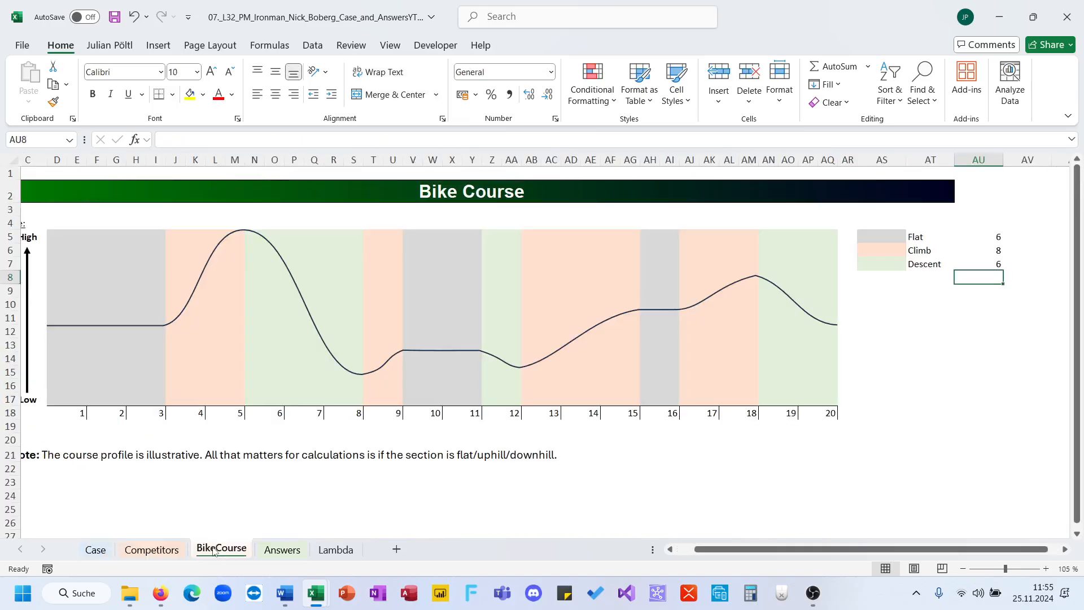
click(1020, 252)
text(0,7)
key(Return)
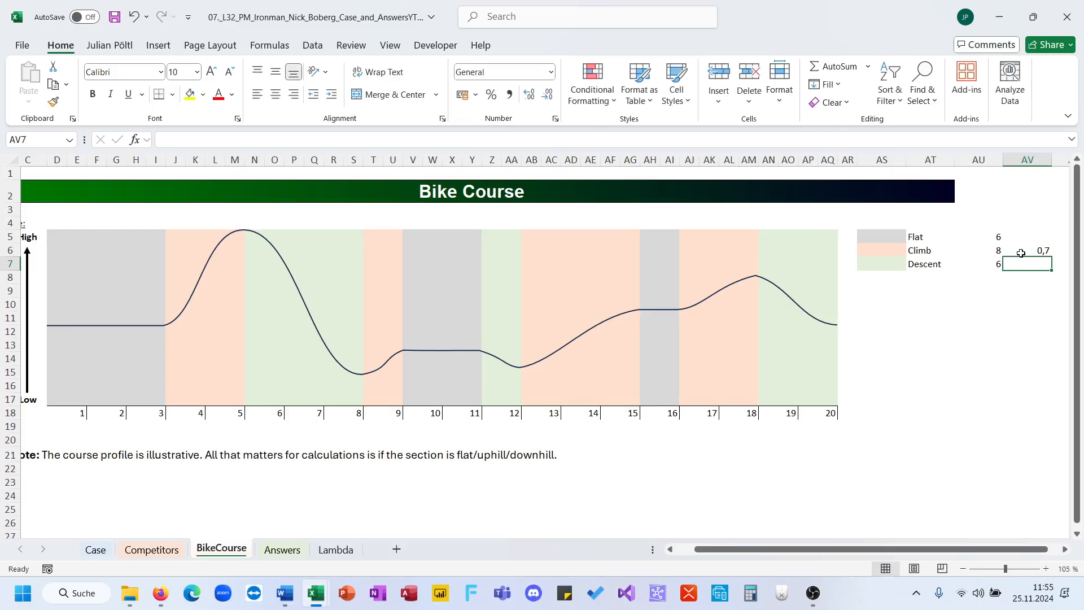
text(1,2)
key(Return)
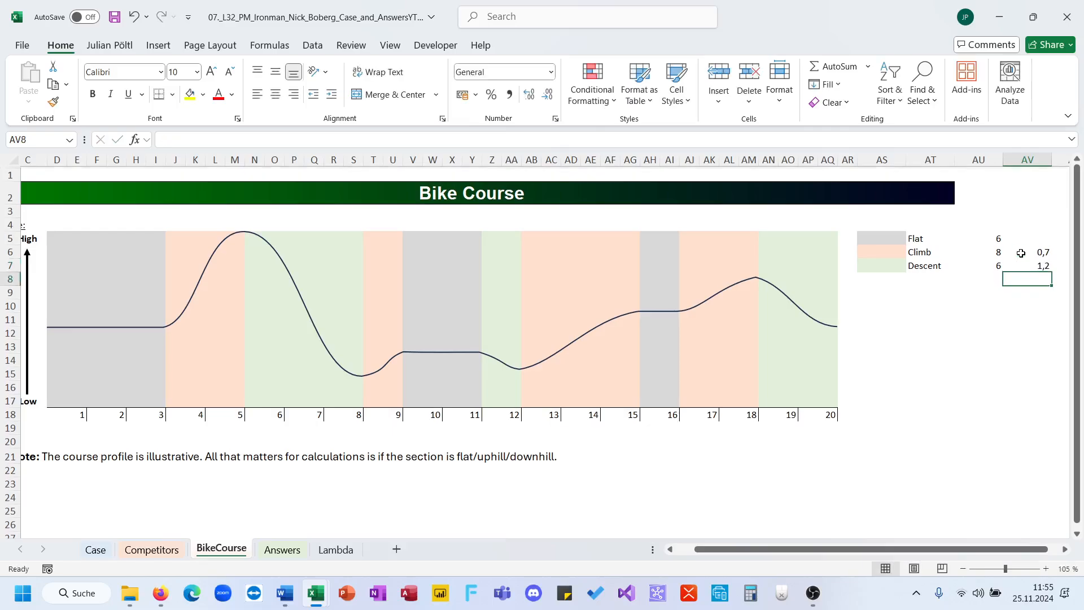
click(1024, 243)
text(1)
key(Return)
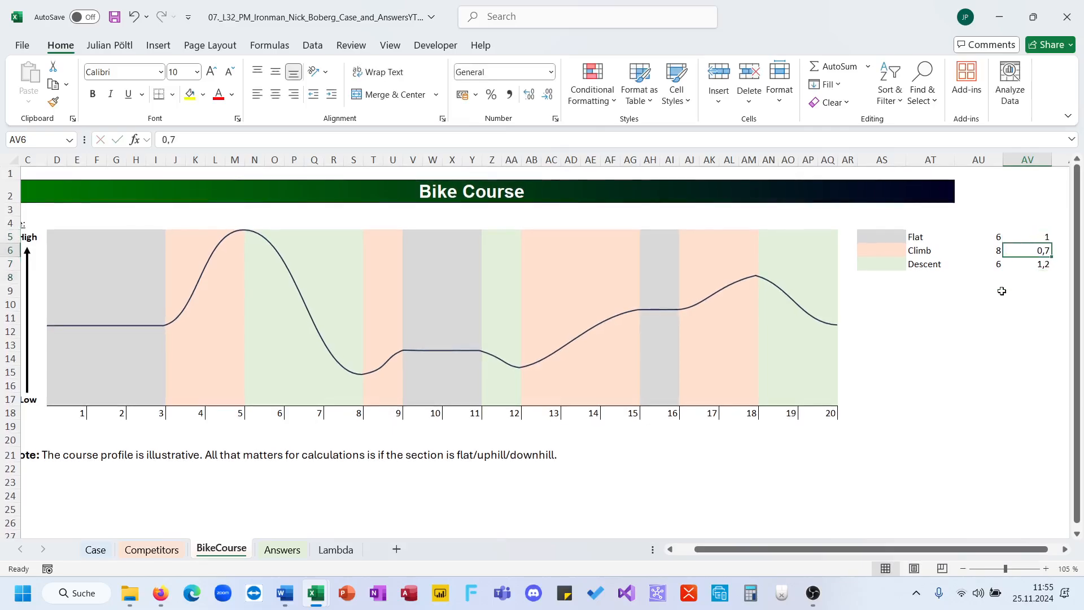
Calculate the sum of section lengths times speed factors in AV10 with =SUM(AU5:AU7*AV5:AV7)
scroll(974, 348, right, 4)
scroll(974, 347, right, 1)
click(805, 305)
text(=SUM()
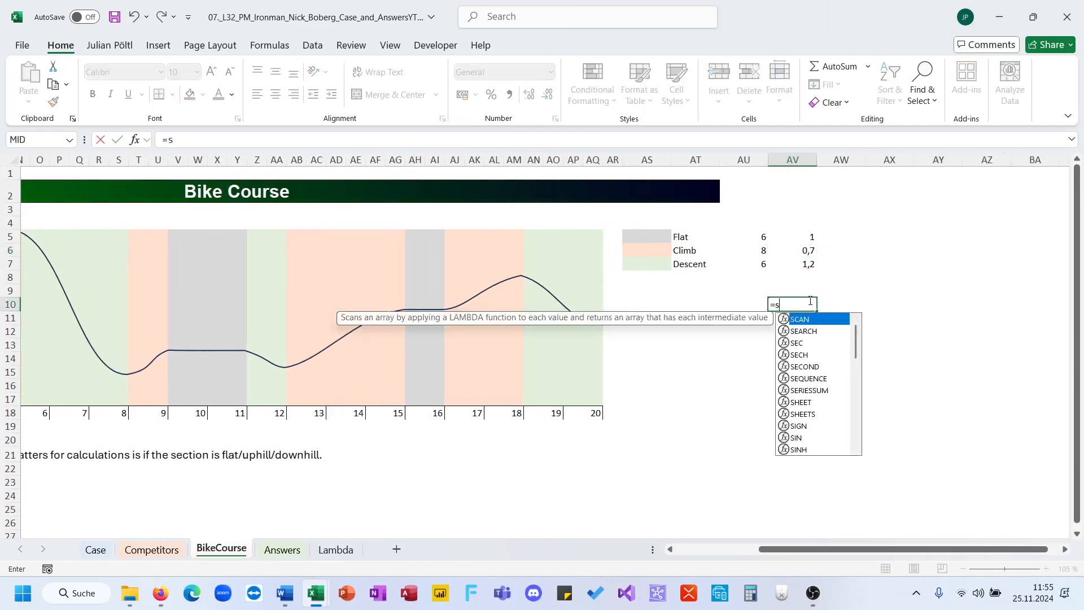
drag(763, 237, 797, 263)
text(*)
text())
key(ctrl+Return)
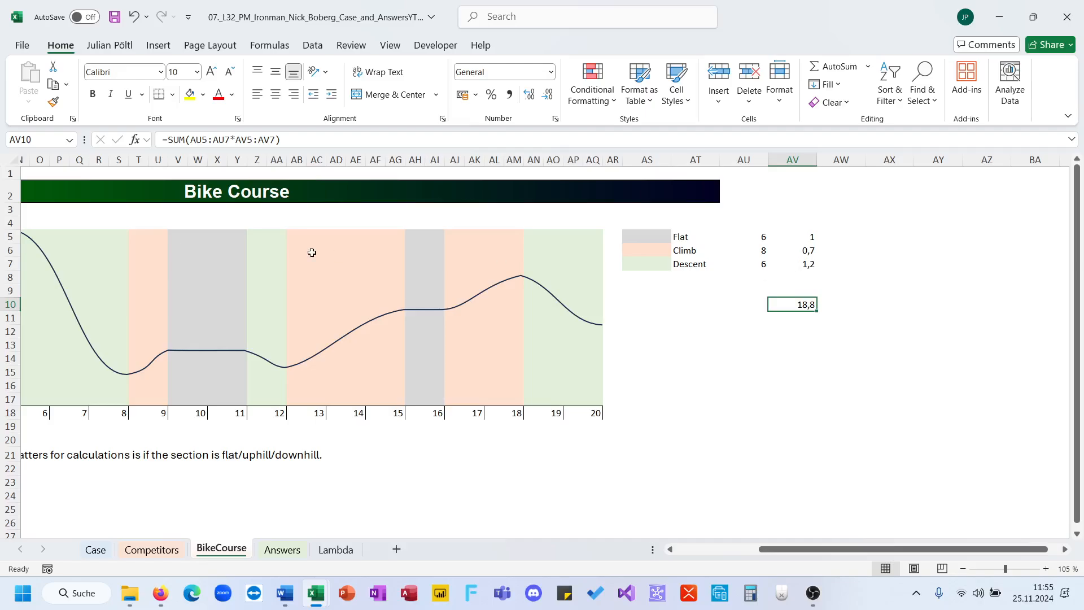
Try dividing 20 by the SUM formula in AV10, and clear the cell
click(169, 141)
text(20)
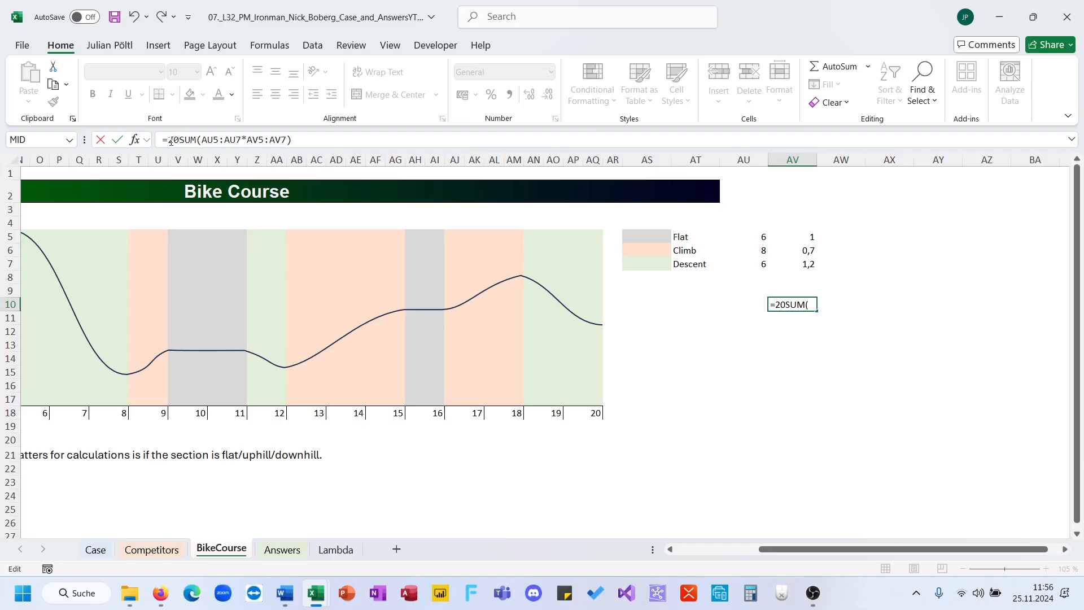
text(/)
key(Return)
key(Up)
key(Delete)
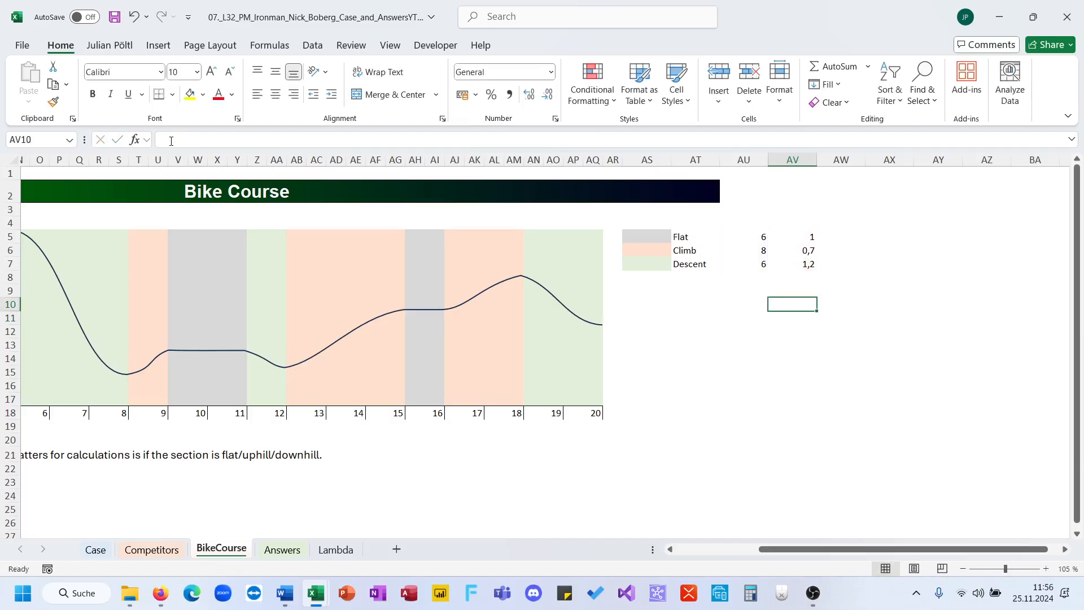
Calculate the reciprocals of the three speed factors in AW5 with =1/AV5:AV7
click(836, 236)
text(=1)
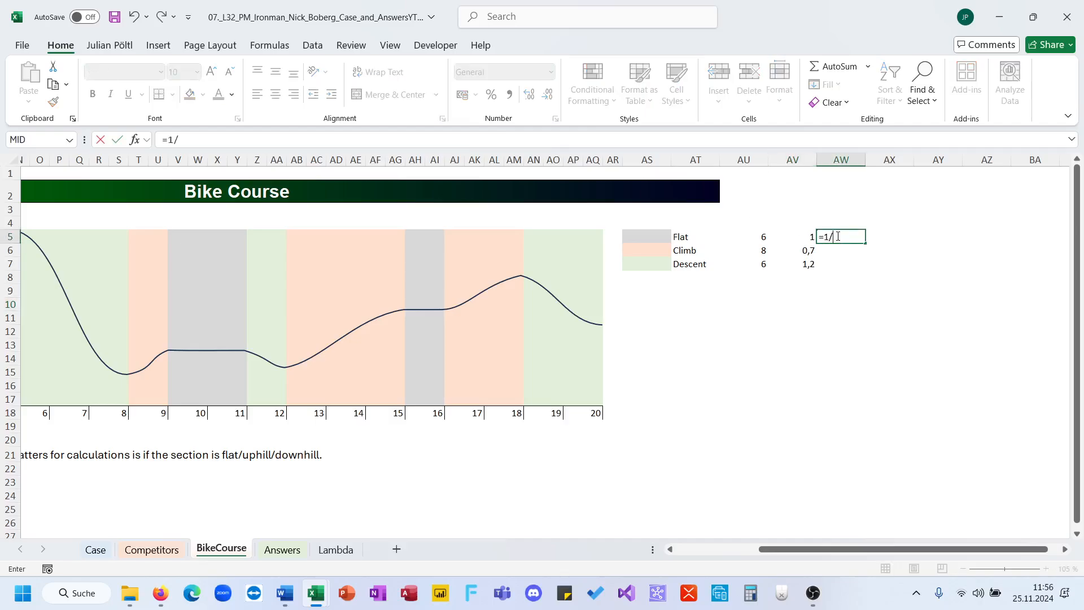
text(/)
drag(796, 236, 796, 264)
key(Return)
click(836, 236)
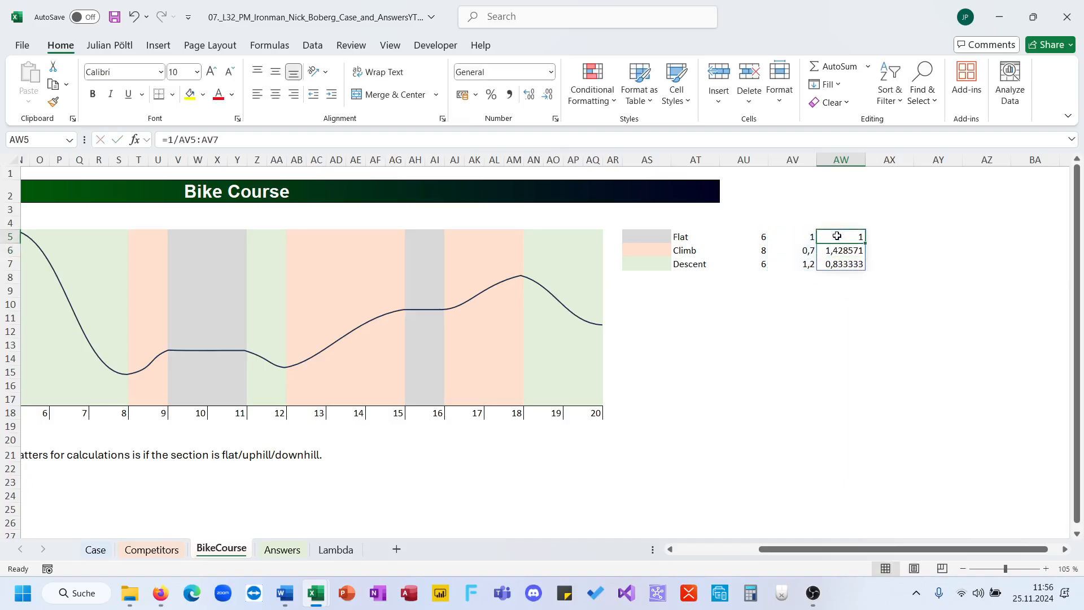
Calculate the sum of section lengths times reciprocal speed factors in AV10 with =SUM(AU5:AU7*AW5#)
click(797, 302)
text(=SUM()
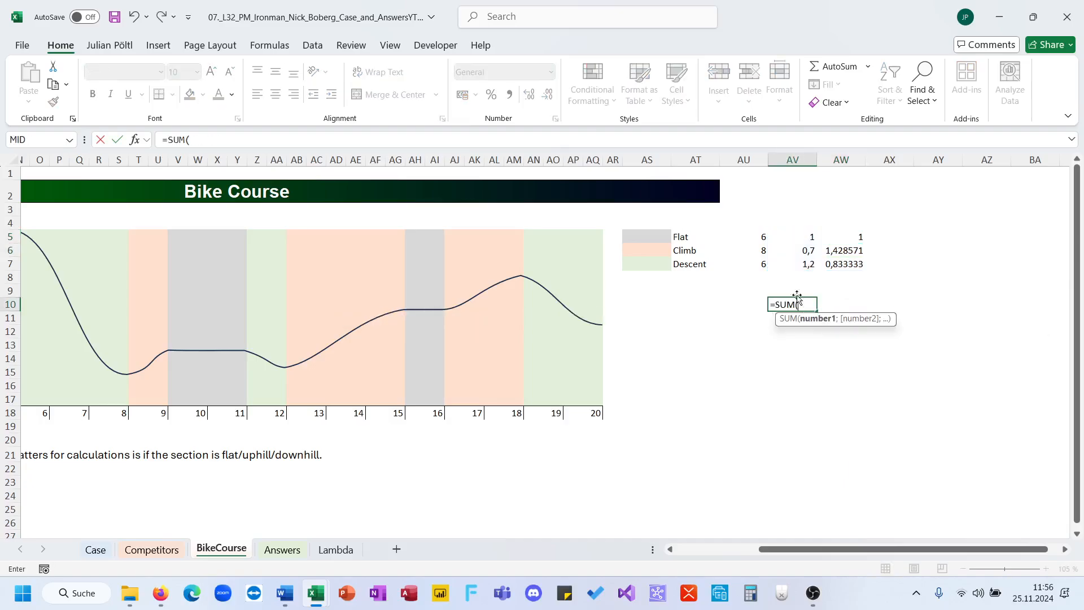
drag(760, 237, 762, 264)
text(*)
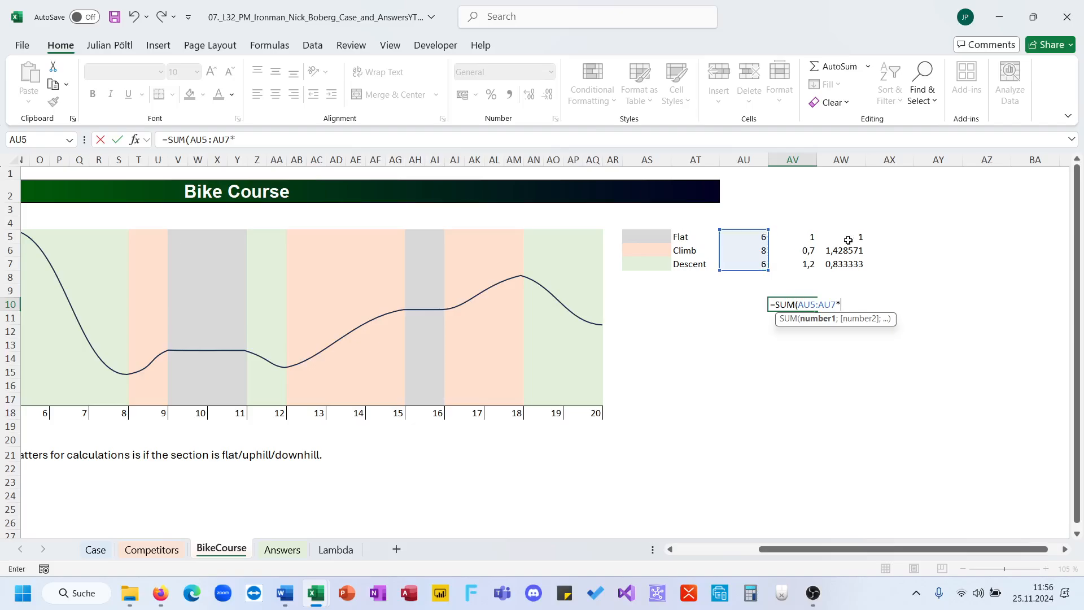
drag(848, 240, 853, 264)
text())
key(Return)
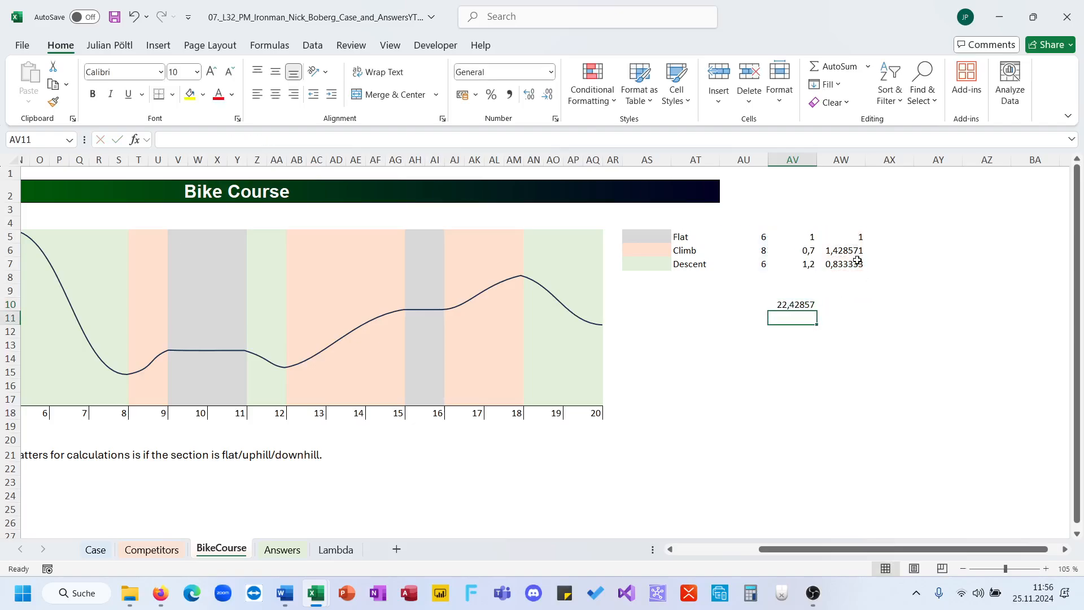
Divide the AV10 formula by 20, and check it against the kilometre marks in row 18 of the course
key(Up)
key(F2)
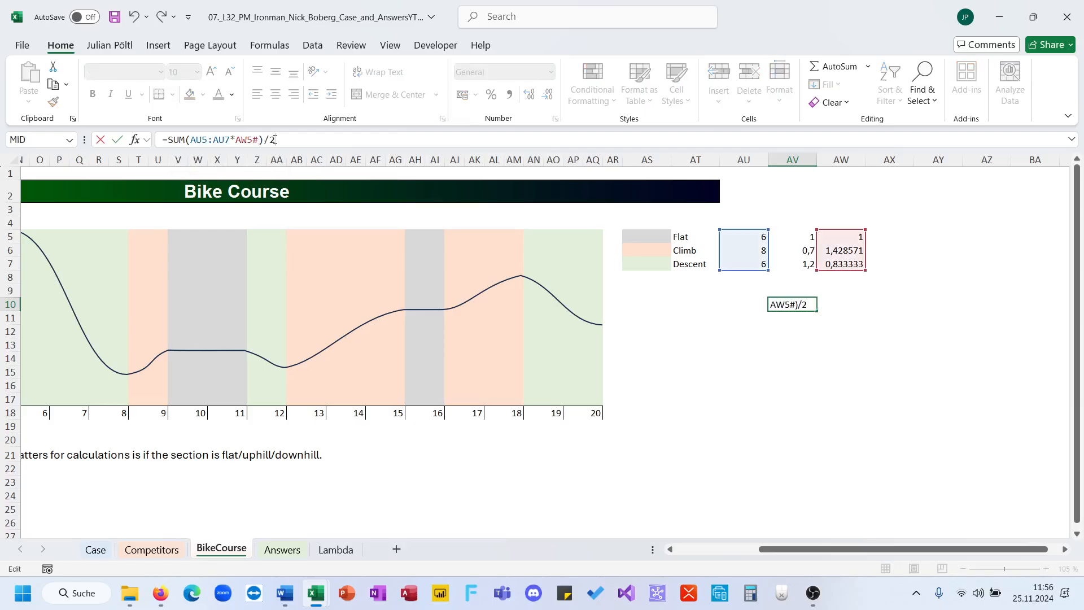
key(ctrl+Return)
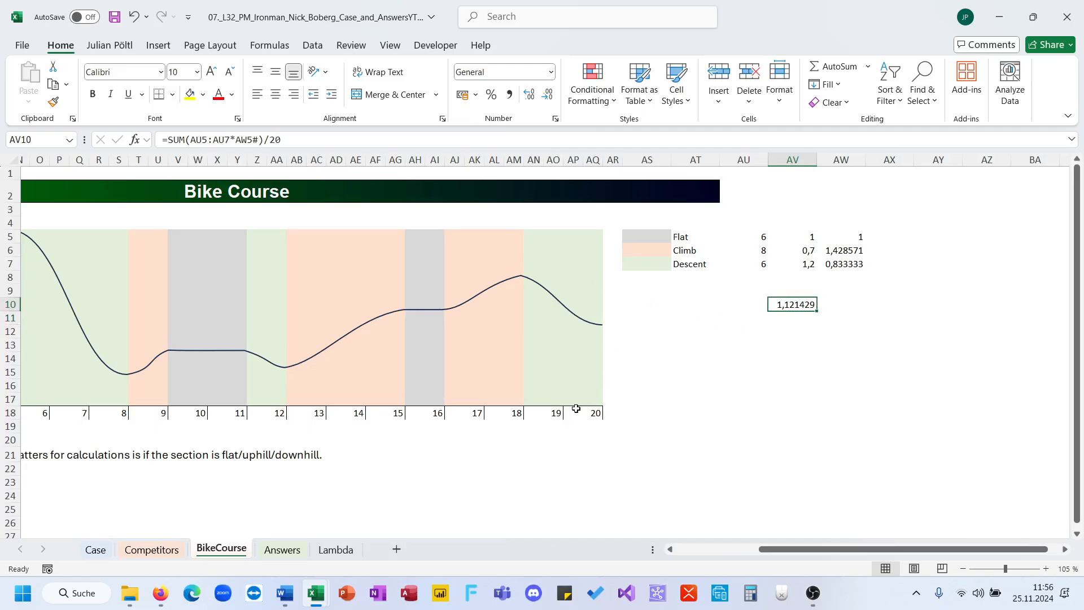
drag(576, 408, 23, 395)
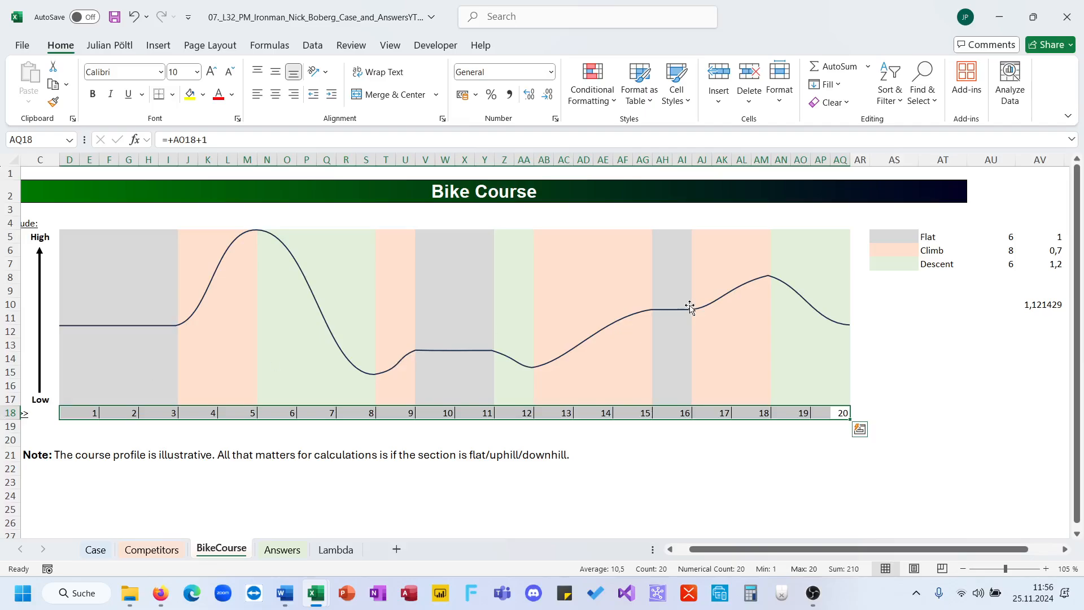
scroll(689, 306, right, 3)
click(825, 304)
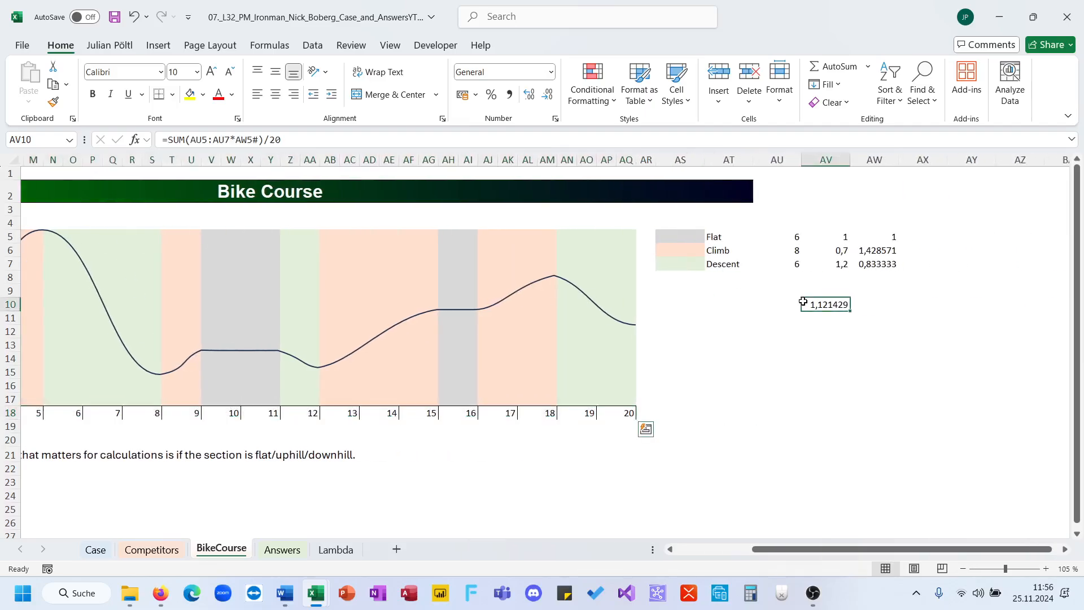
Begin an XLOOKUP formula in E93, the first Level 3 answer on the Case sheet, with competitor cell G93 as lookup value
click(52, 141)
text(B13)
click(95, 549)
scroll(286, 463, down, 20)
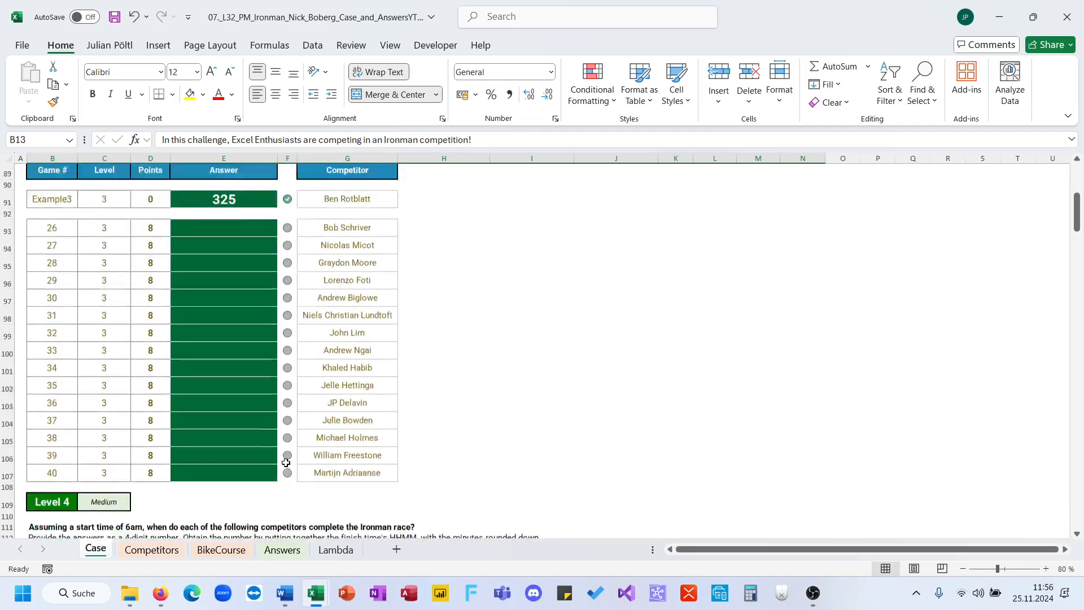
scroll(287, 462, up, 3)
click(226, 335)
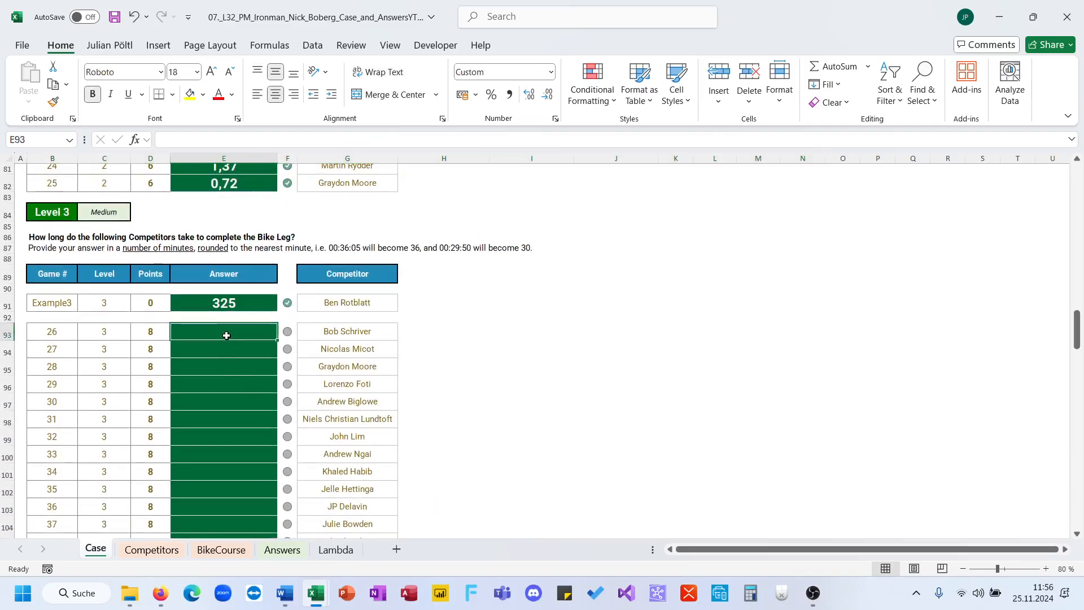
text(=xl)
key(Tab)
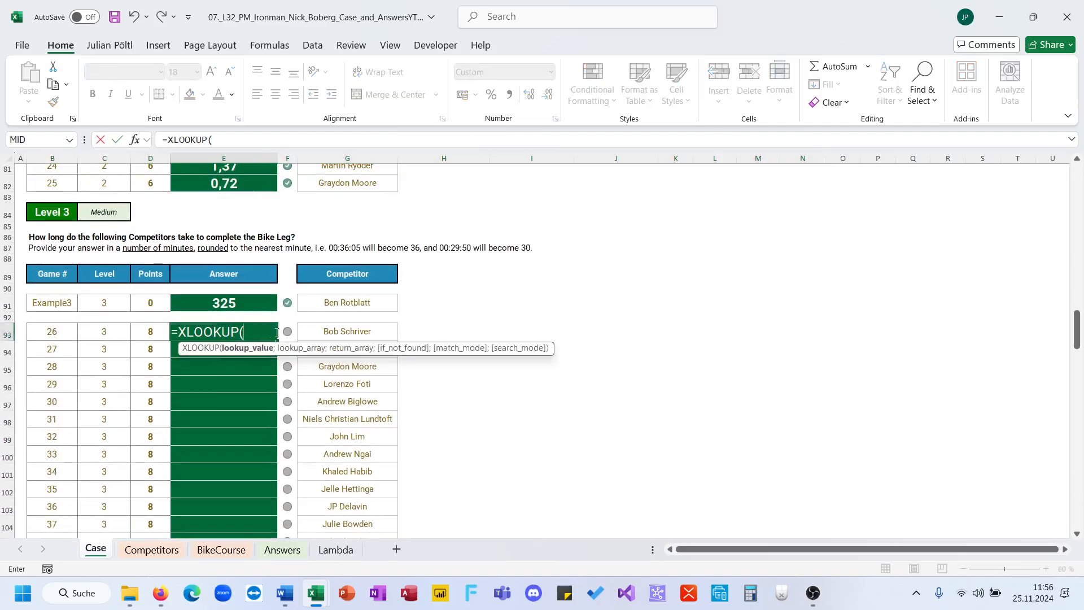
click(348, 331)
text(;)
Complete the XLOOKUP with Competitors!B5:B133 as lookup range and the biking speeds in Competitors!D5:D133 as return range
click(151, 548)
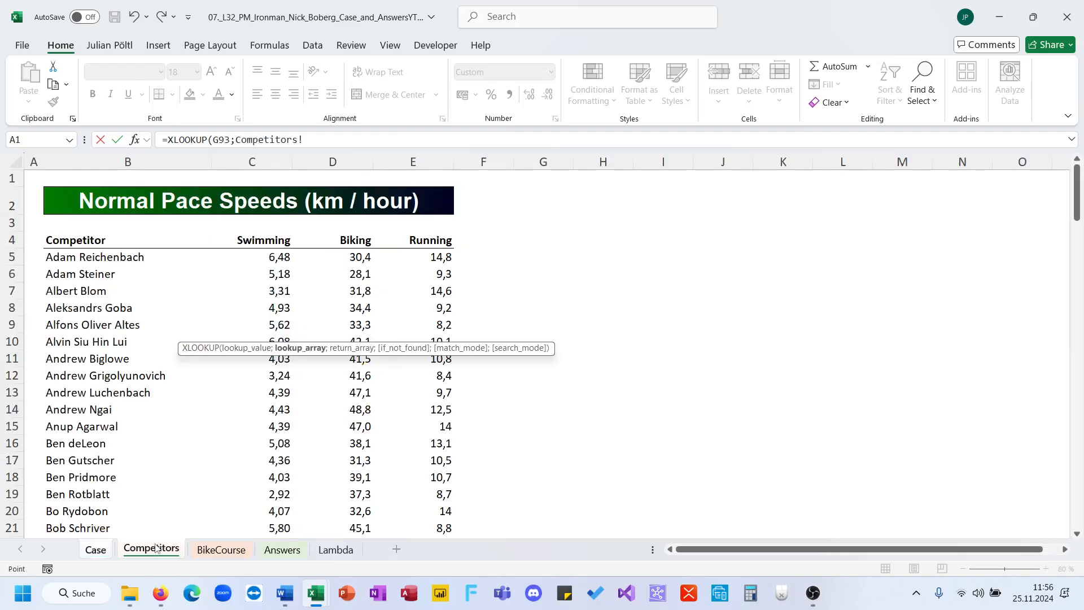
click(93, 257)
key(ctrl+shift+Down)
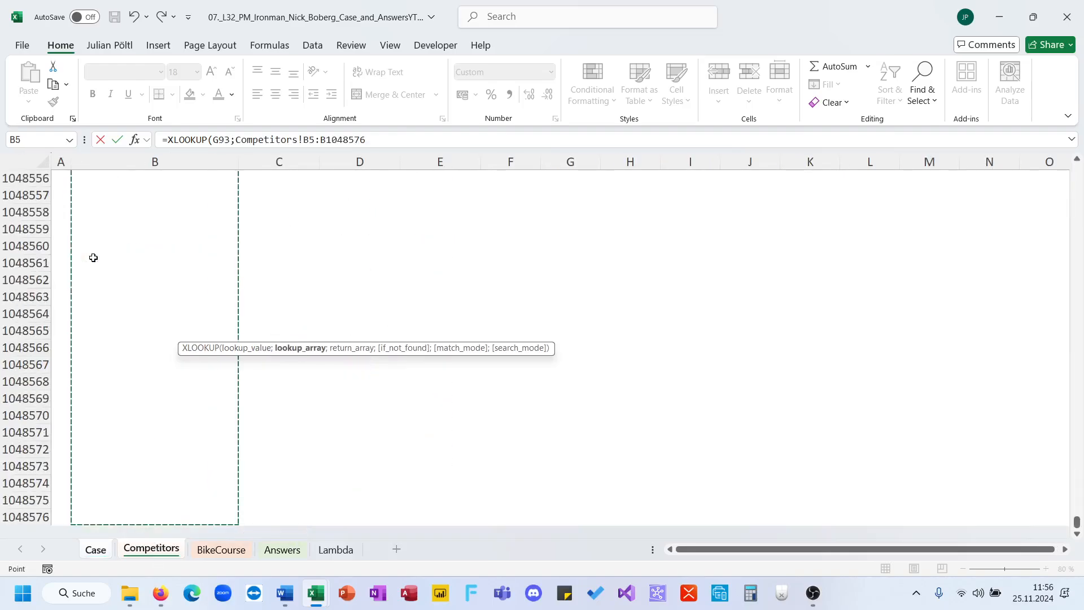
key(ctrl+shift+Up)
text(;)
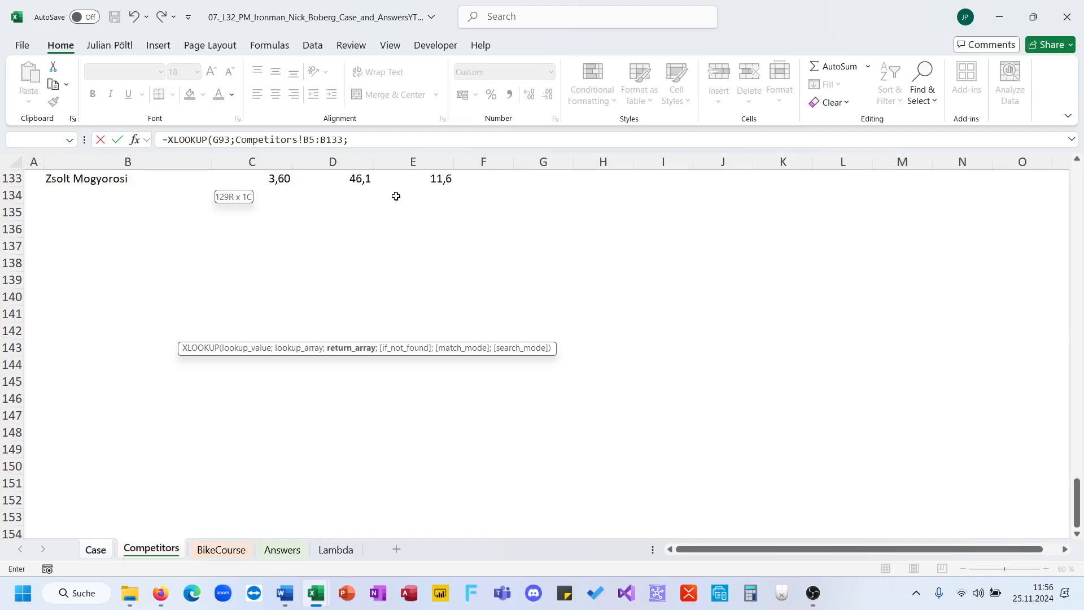
click(367, 181)
key(ctrl+shift+Up)
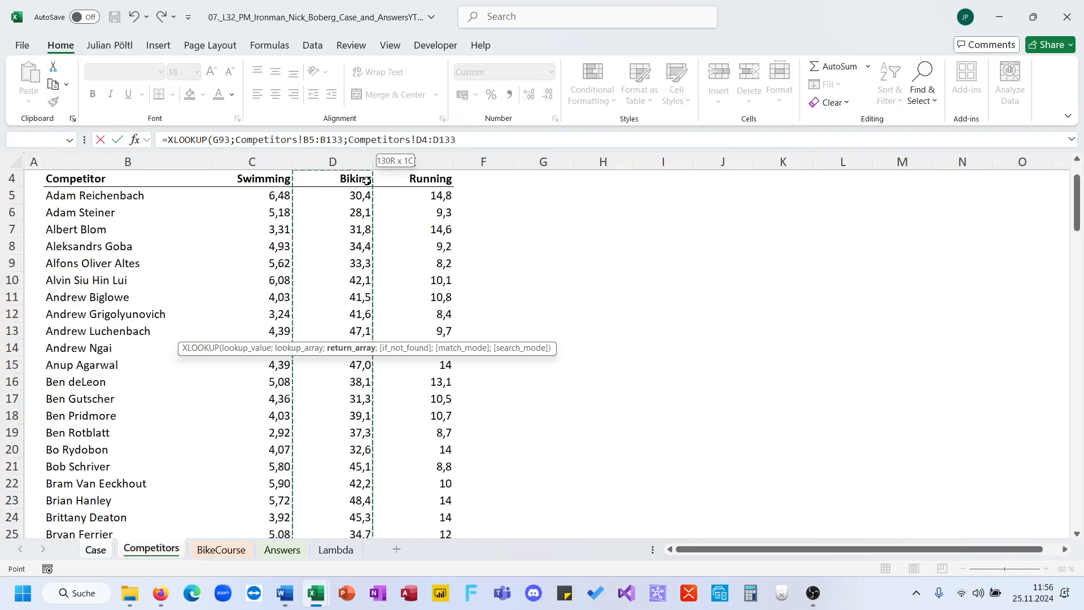
key(Return)
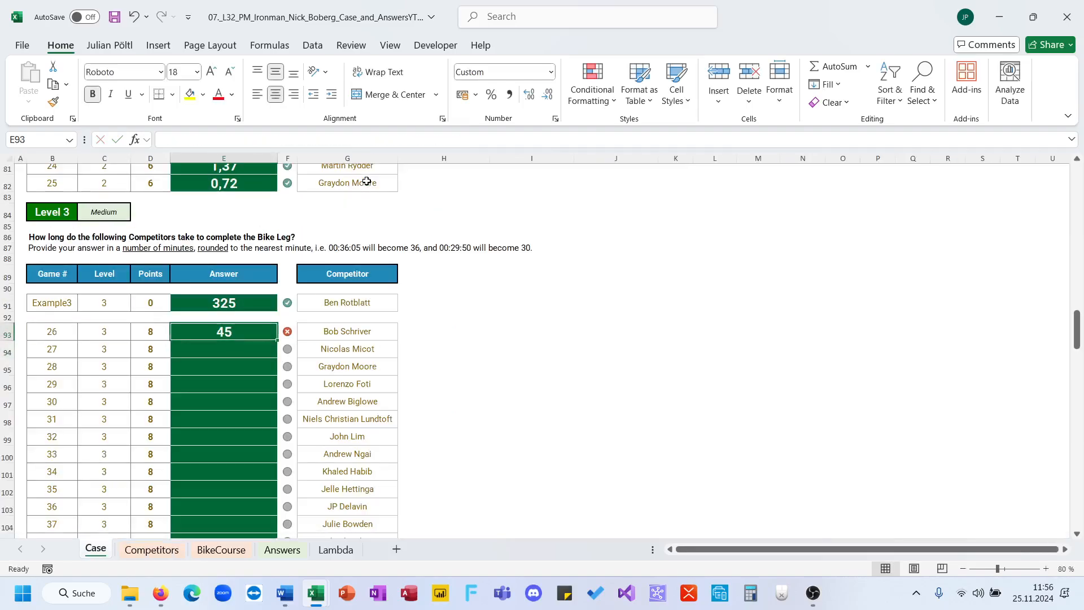
Make the XLOOKUP's lookup range in E93 absolute as Competitors!$B$5:$B$133
click(327, 140)
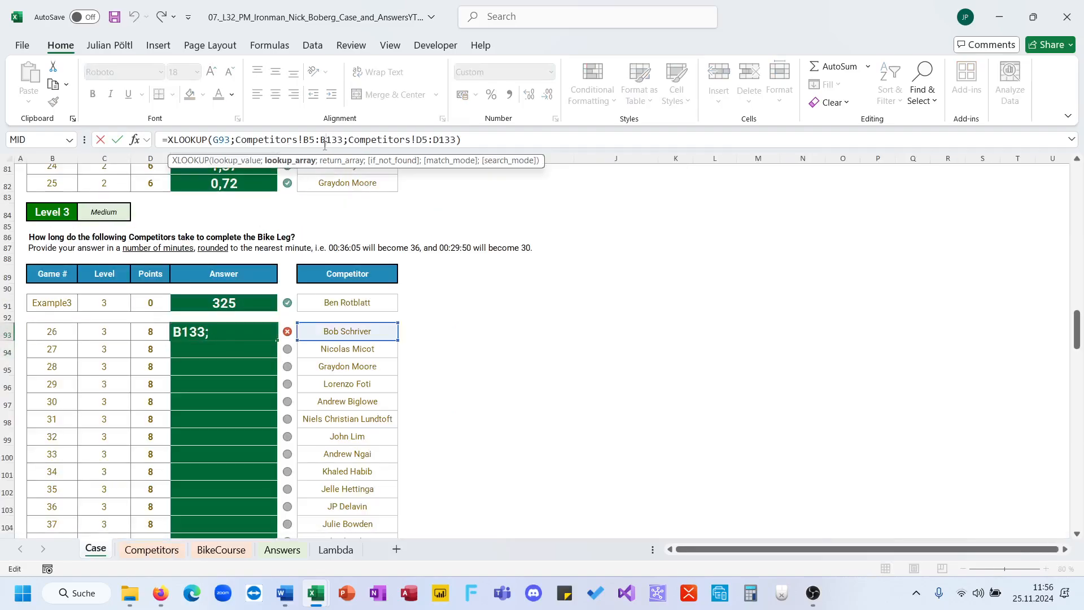
key(F5)
key(Escape)
click(311, 139)
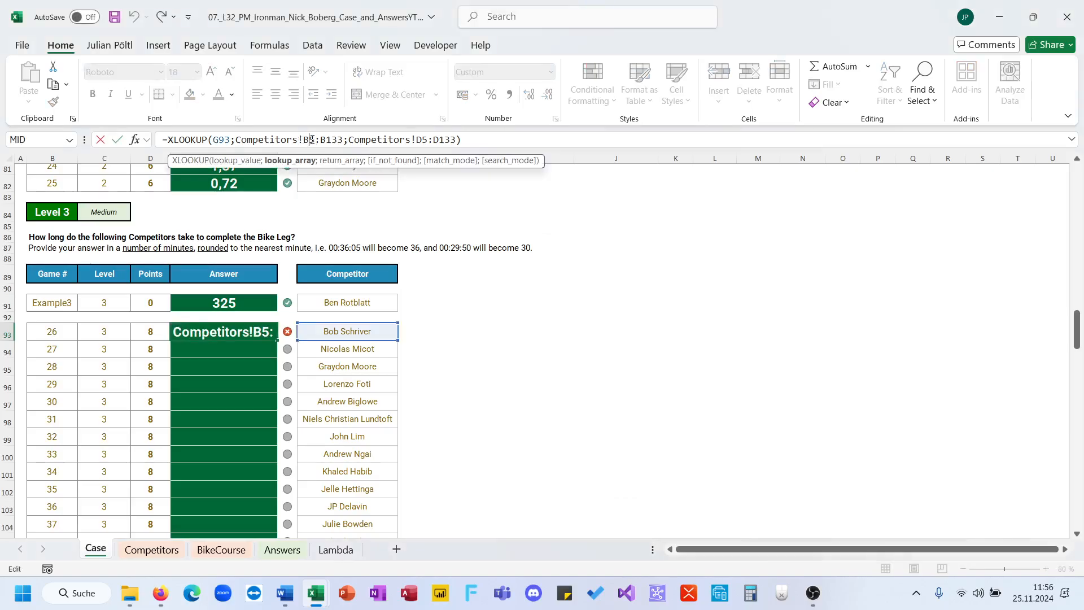
key(F4)
key(Right)
key(Right)
key(F4)
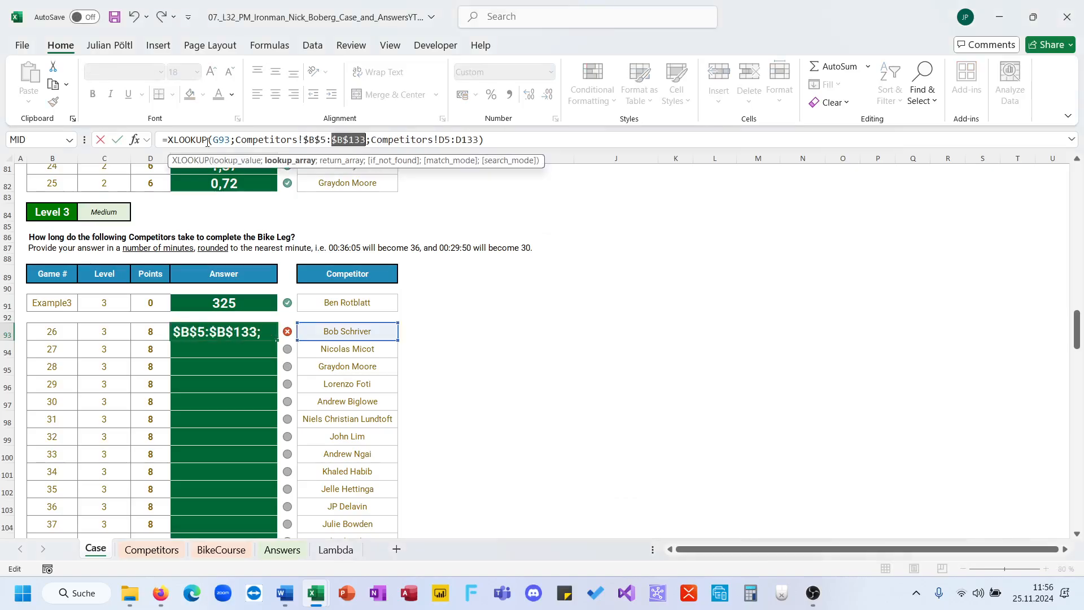
Change the E93 formula to divide 180 by the XLOOKUP speed
click(170, 140)
text(18=)
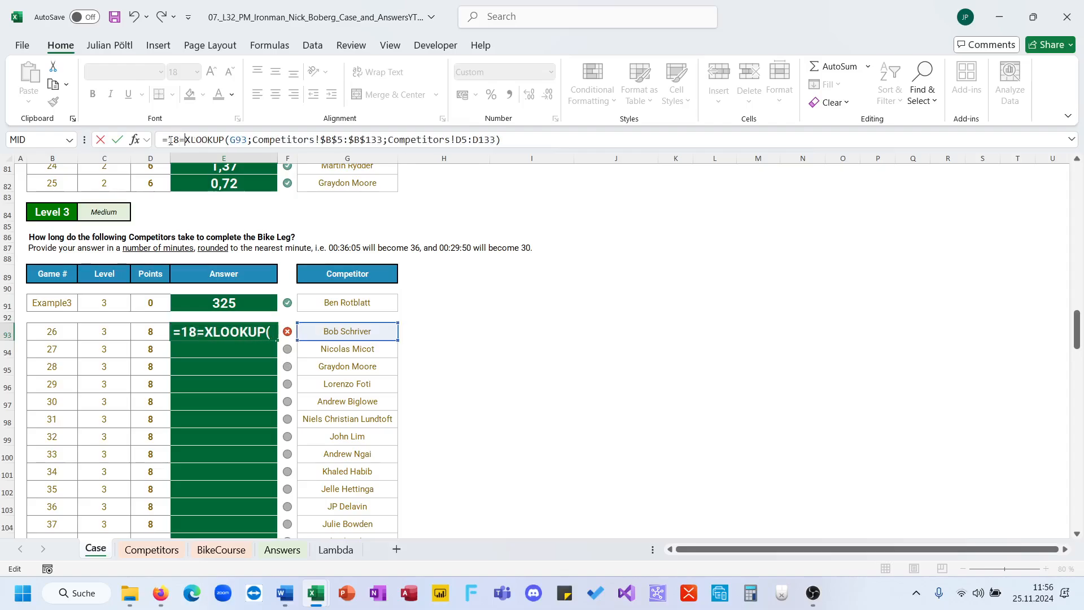
text(/)
key(Return)
key(Escape)
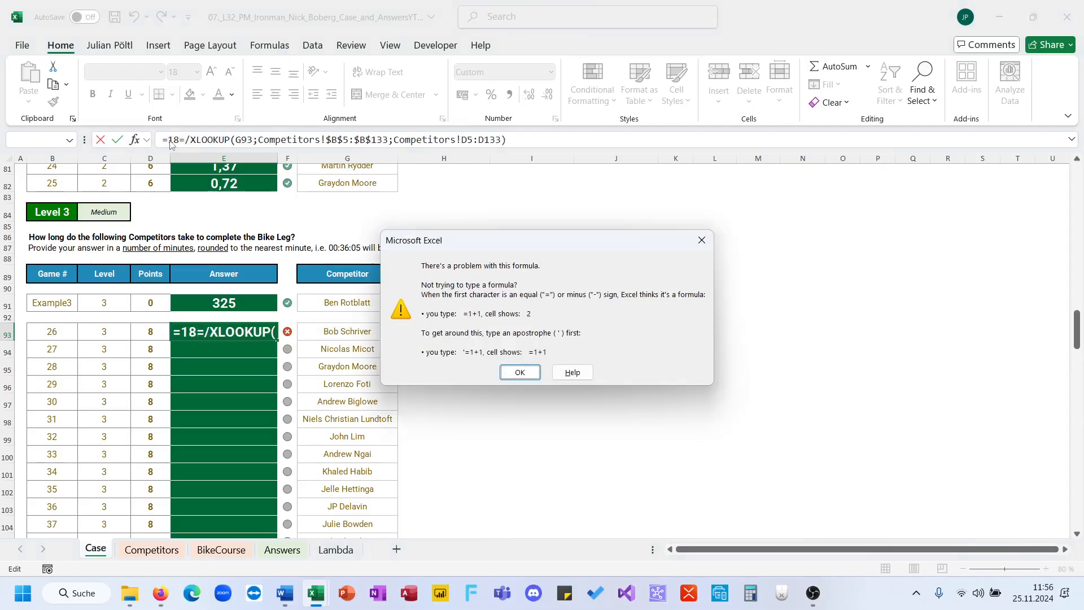
key(Escape)
key(BackSpace)
text(0)
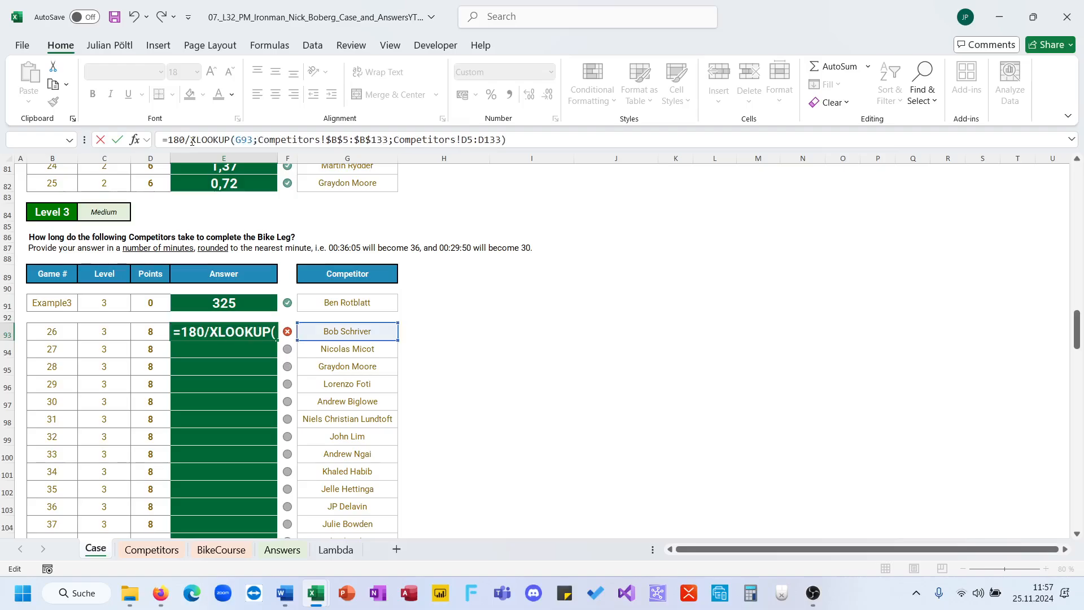
key(Return)
Multiply the E93 formula by the name BL
key(Up)
click(524, 142)
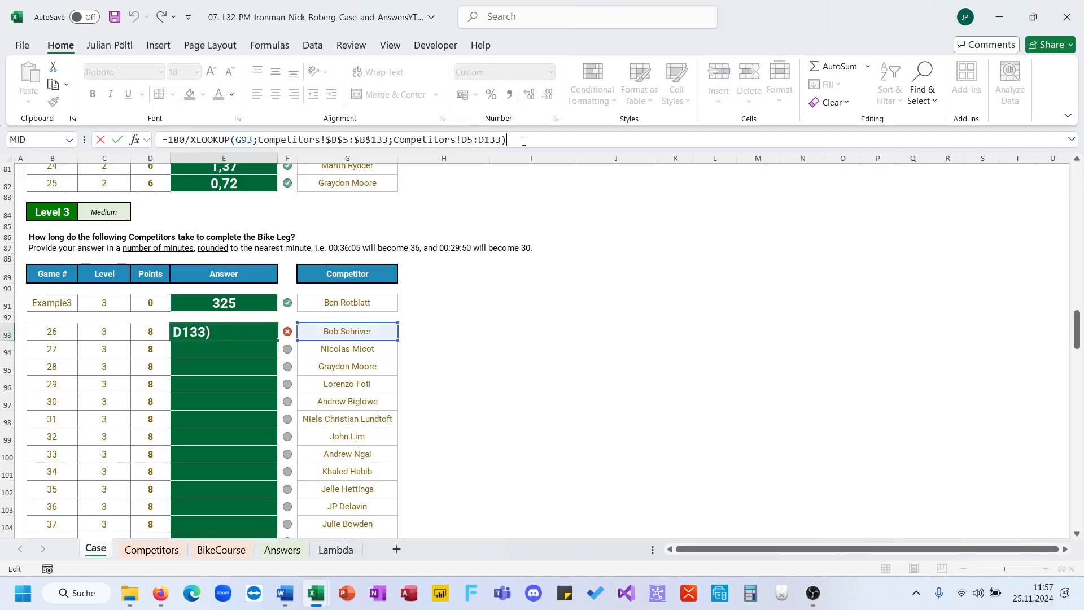
text(*BL)
key(Escape)
key(Escape)
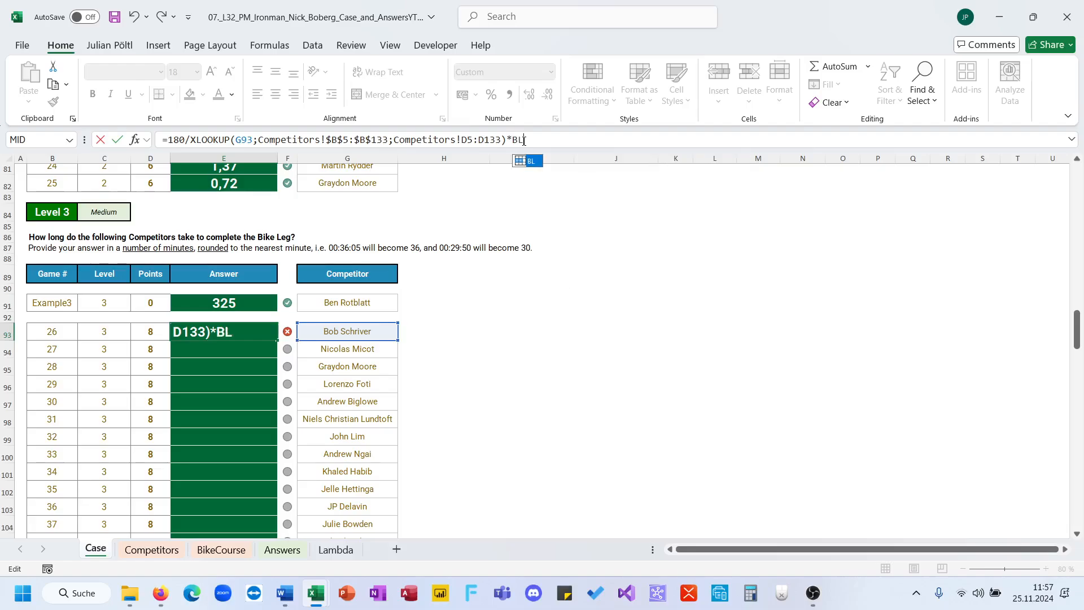
Multiply the E93 formula by 60 inside a ROUND to whole minutes, and fill it down the Level 3 answers
click(164, 142)
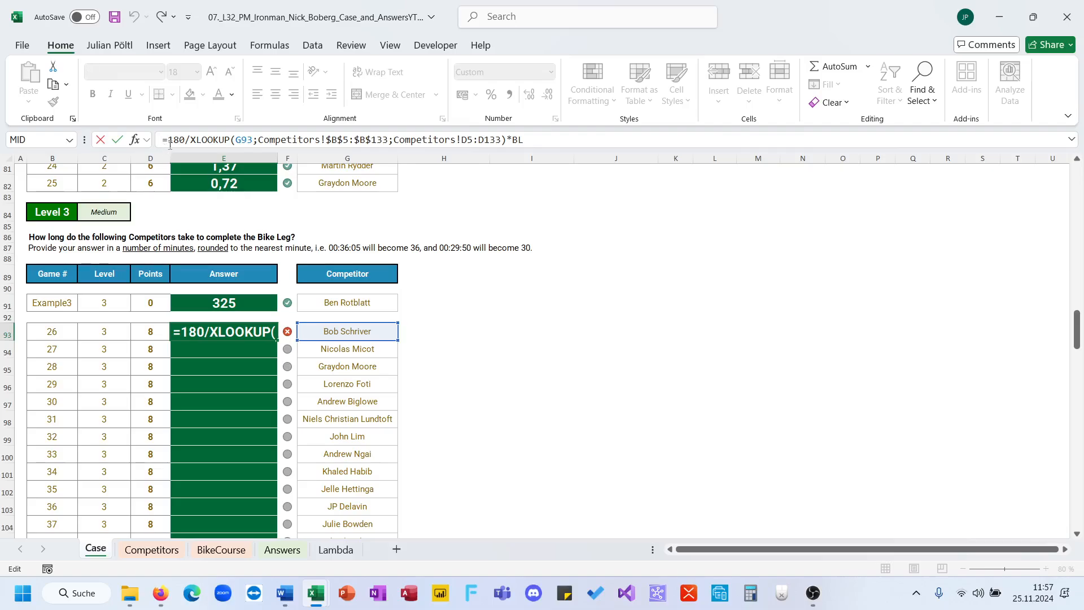
text(roun)
key(Tab)
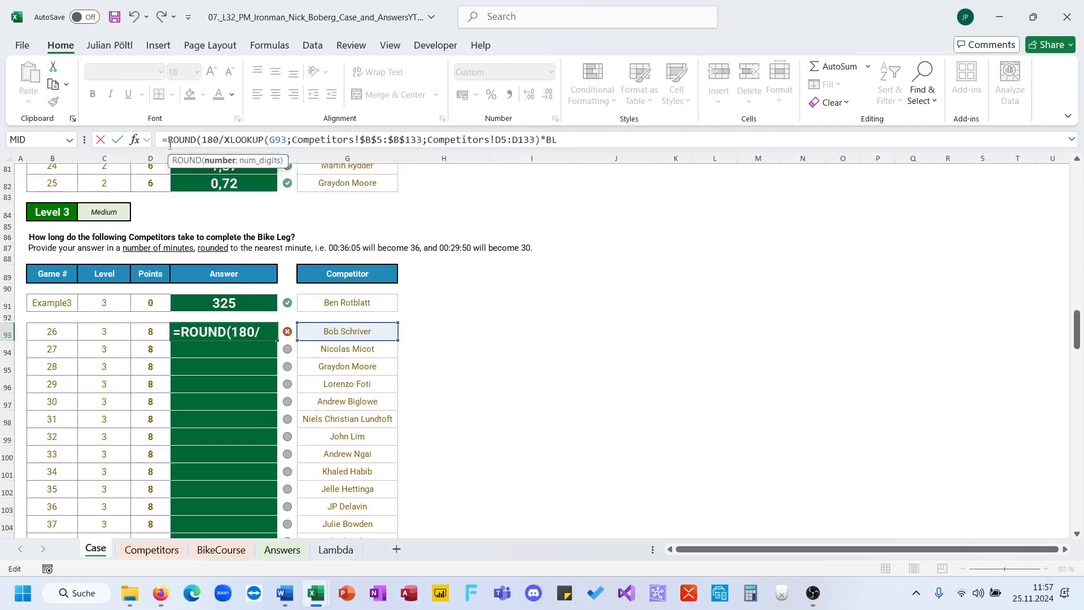
key(End)
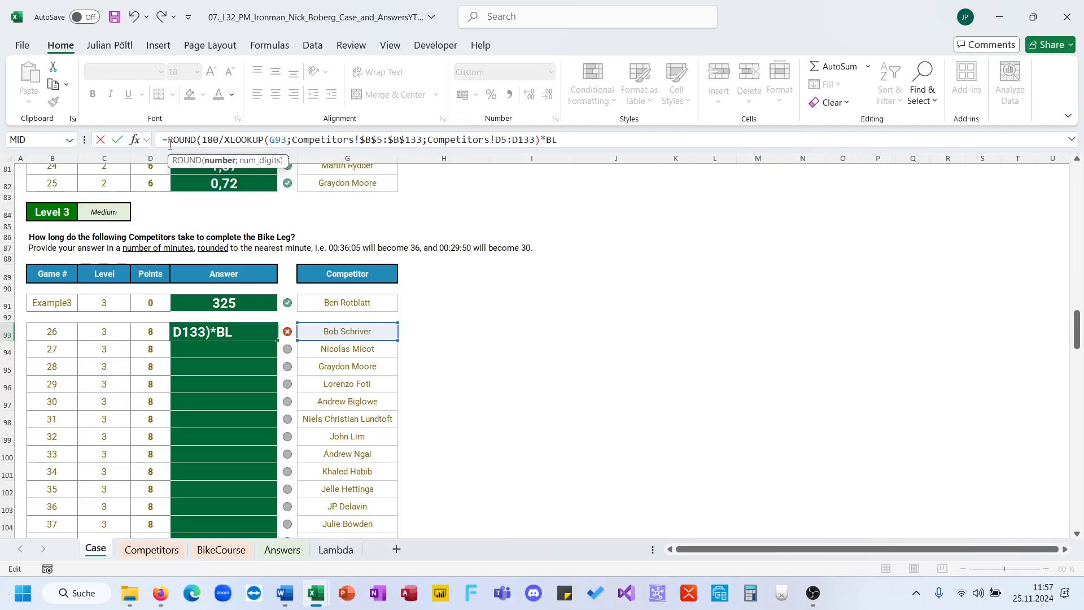
text(*60;)
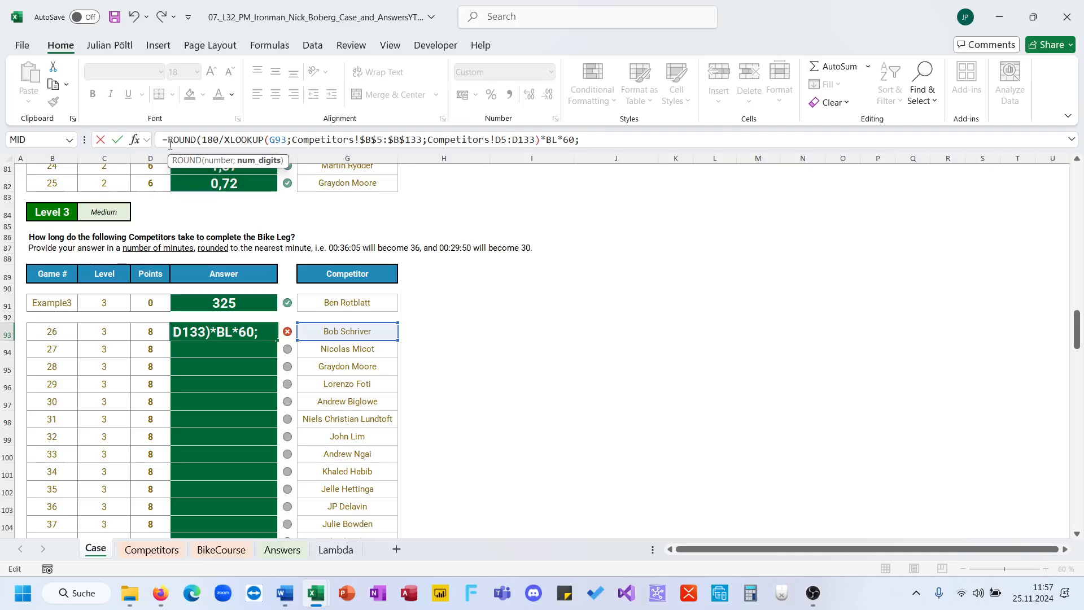
text())
key(Return)
key(Up)
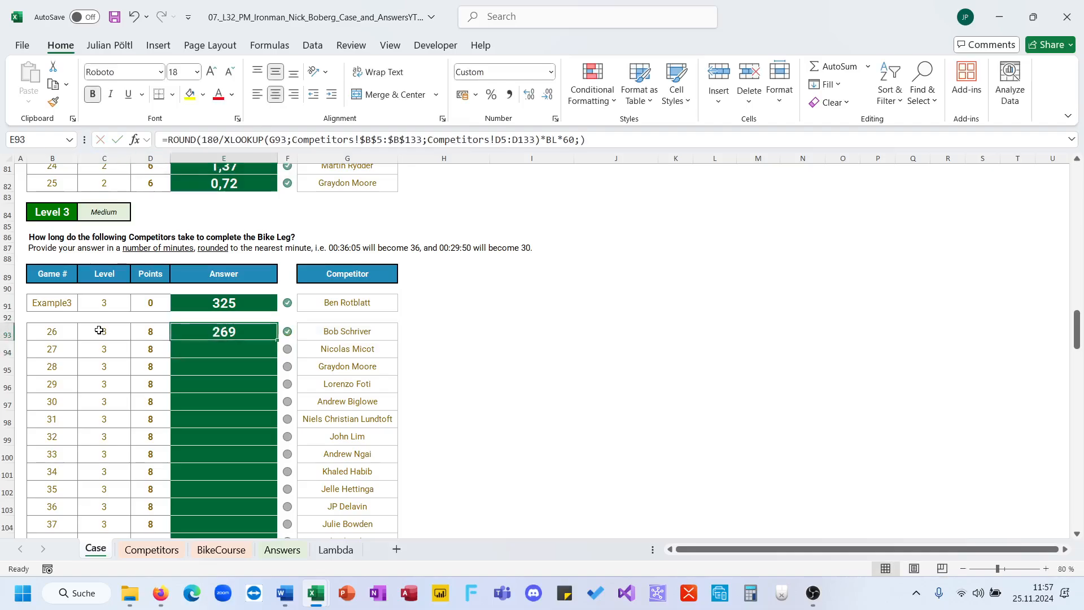
double_click(274, 339)
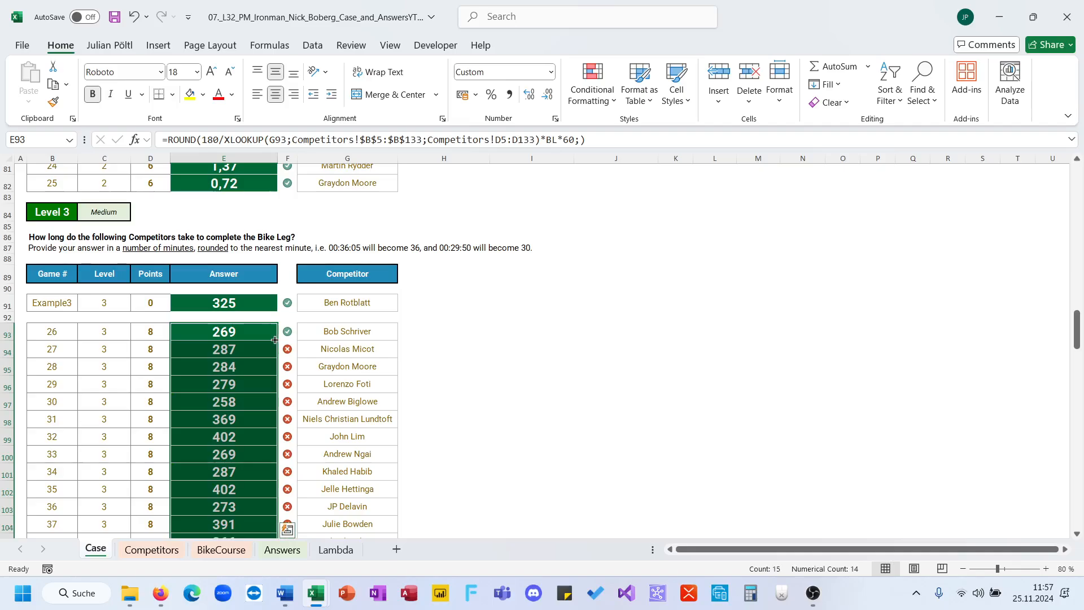
Make the return range in E93 absolute as Competitors!$D$5:$D$133 and refill the formula down the Level 3 answers
click(245, 336)
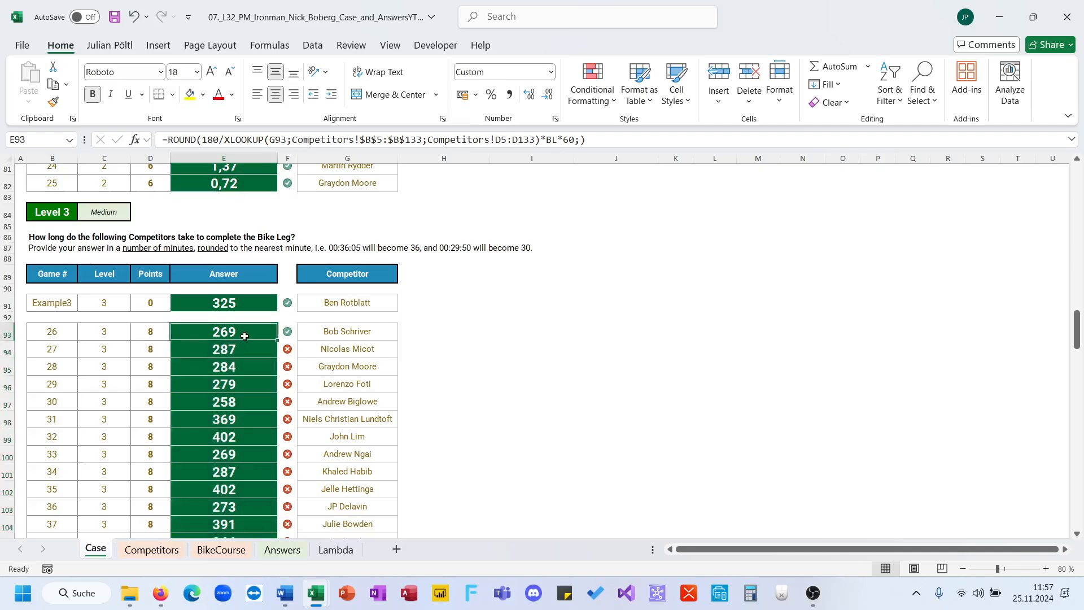
click(498, 140)
key(F4)
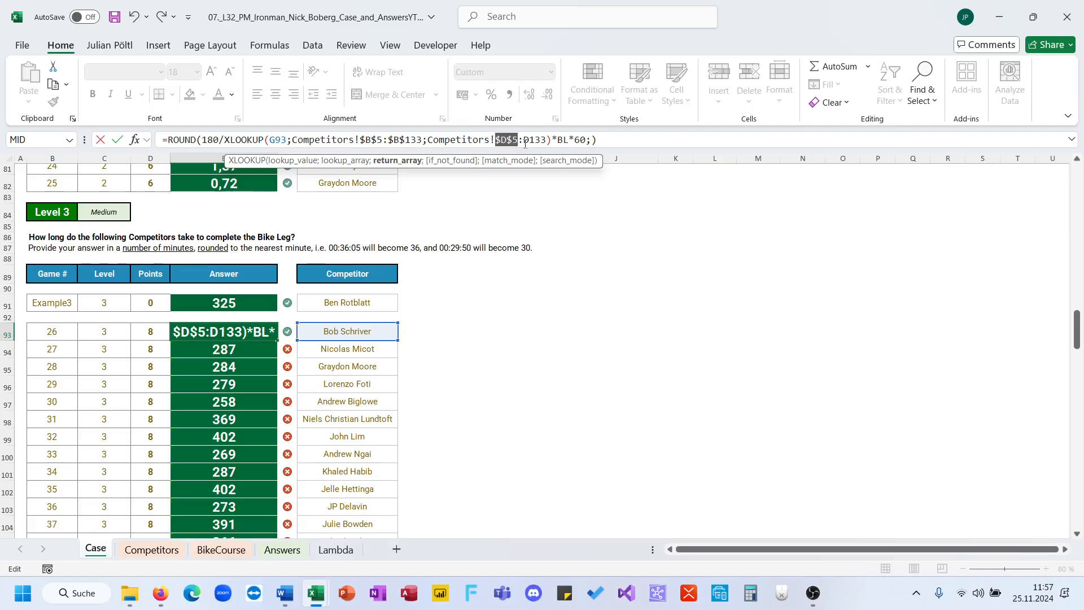
click(533, 143)
key(F4)
key(Return)
key(Up)
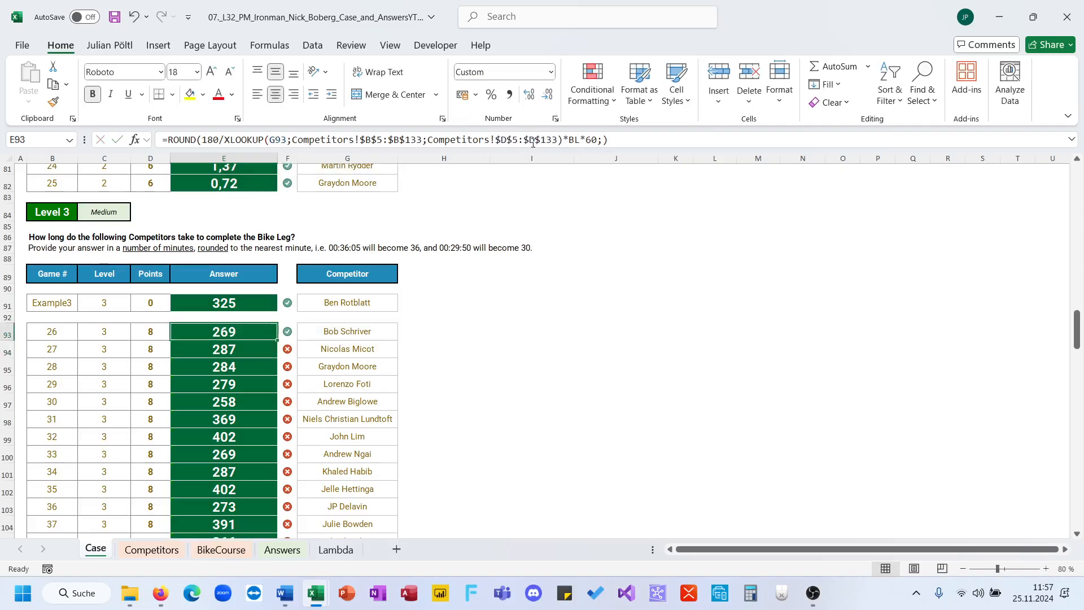
double_click(278, 340)
scroll(280, 339, down, 4)
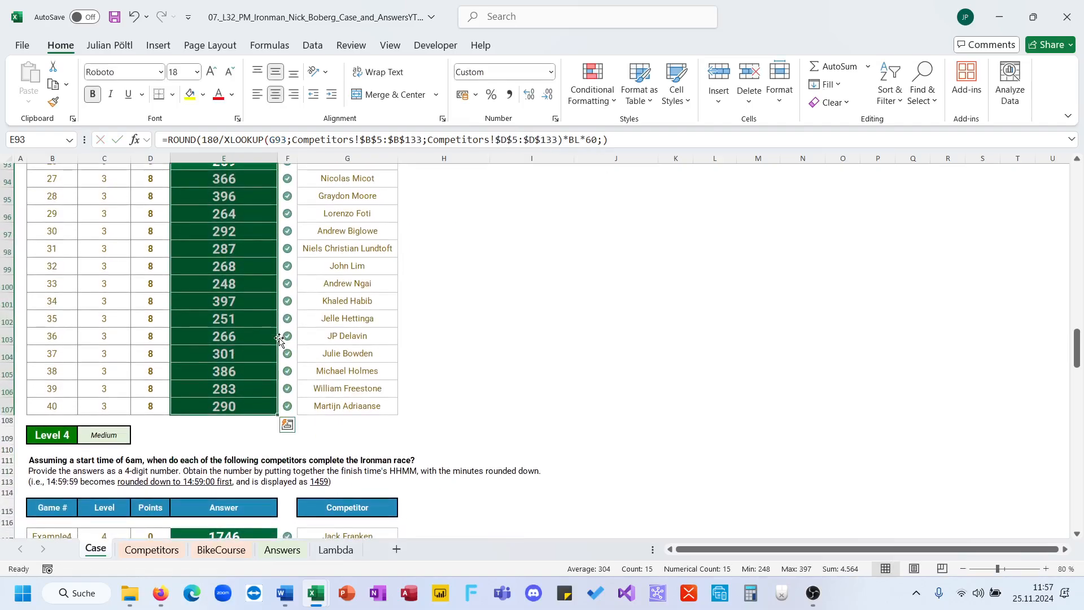
Read the Level 4 finish-time task and look over its competitor list and the Level 5 question
scroll(280, 338, down, 3)
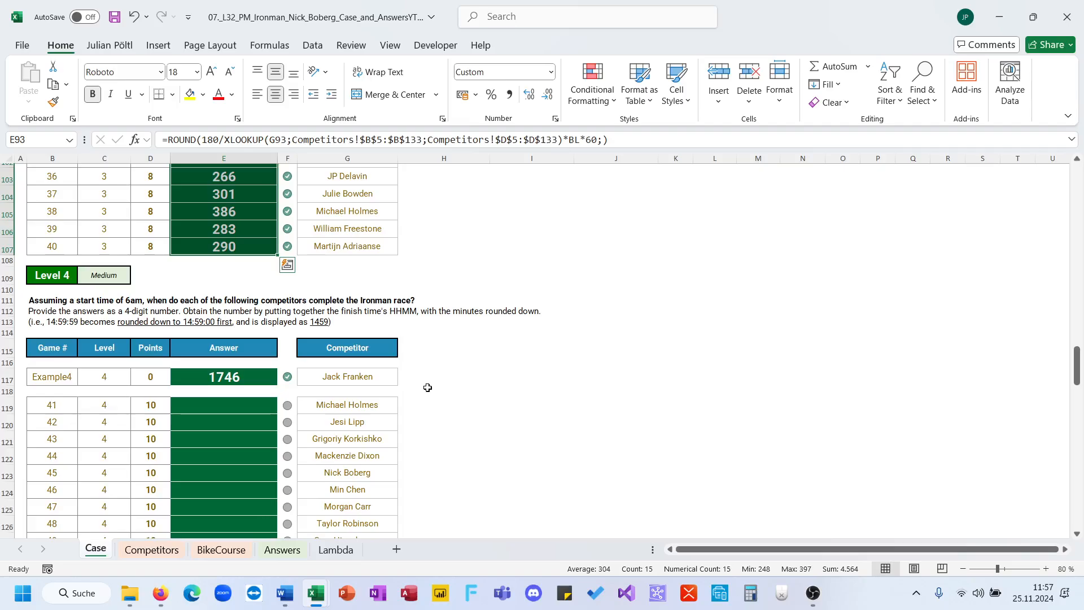
scroll(370, 362, down, 1)
scroll(370, 361, down, 1)
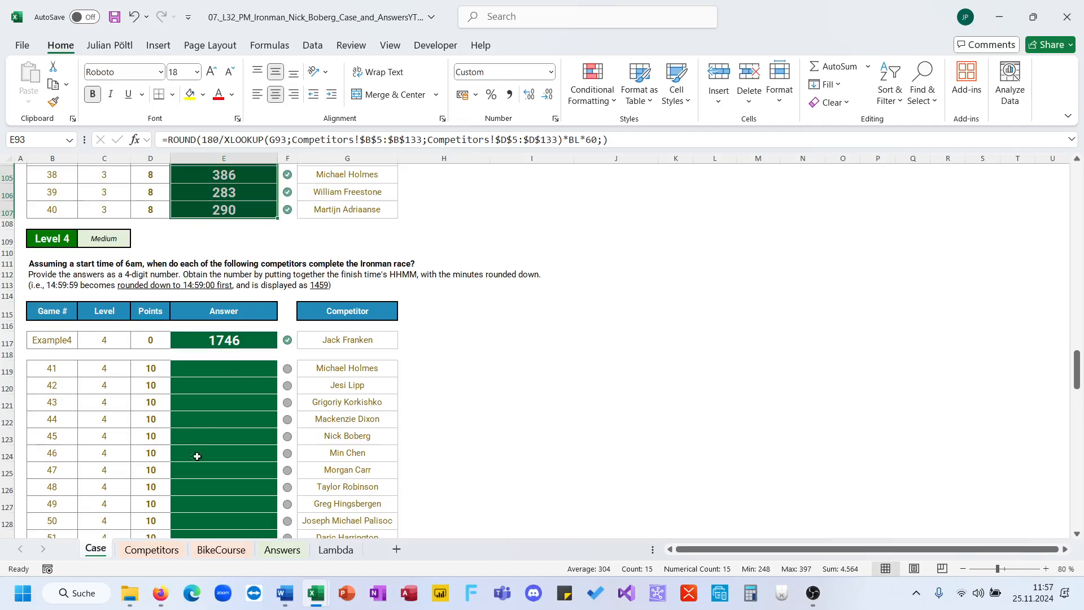
scroll(199, 415, down, 9)
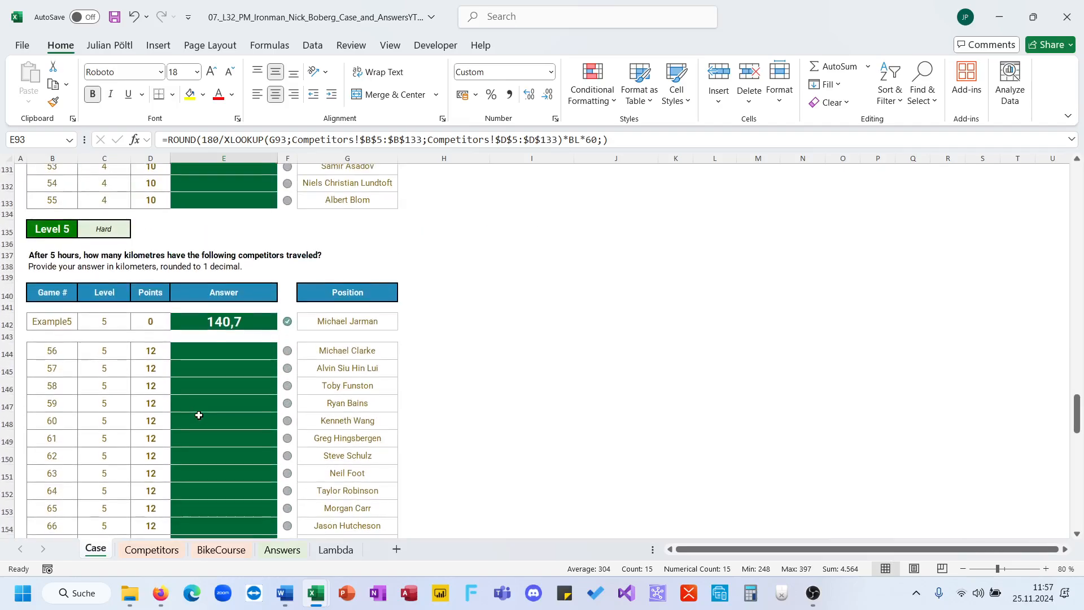
scroll(199, 415, up, 8)
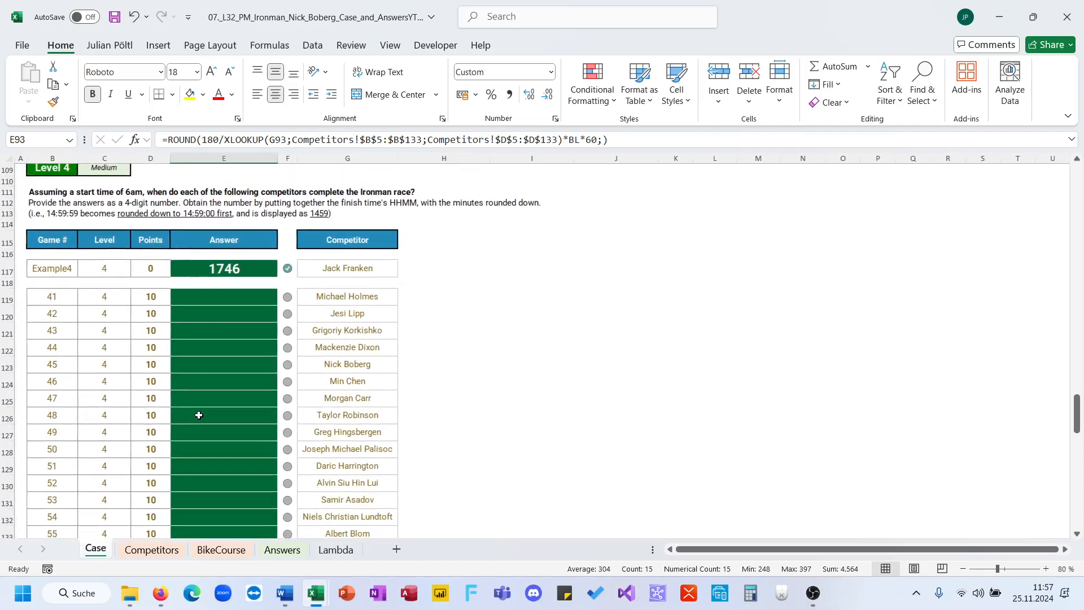
click(230, 294)
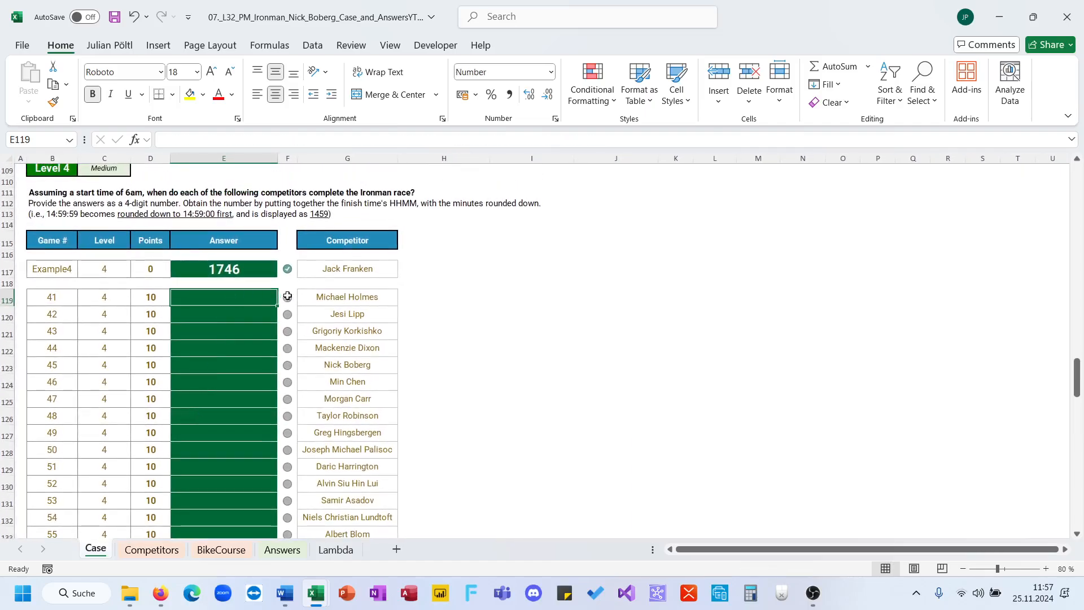
click(316, 294)
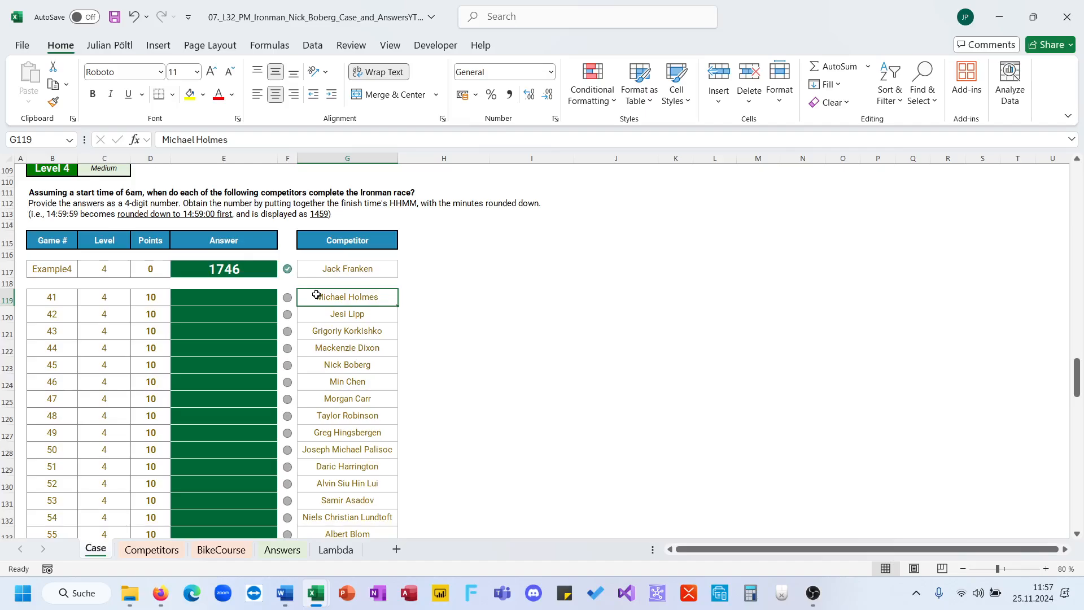
scroll(287, 357, down, 4)
scroll(288, 355, up, 4)
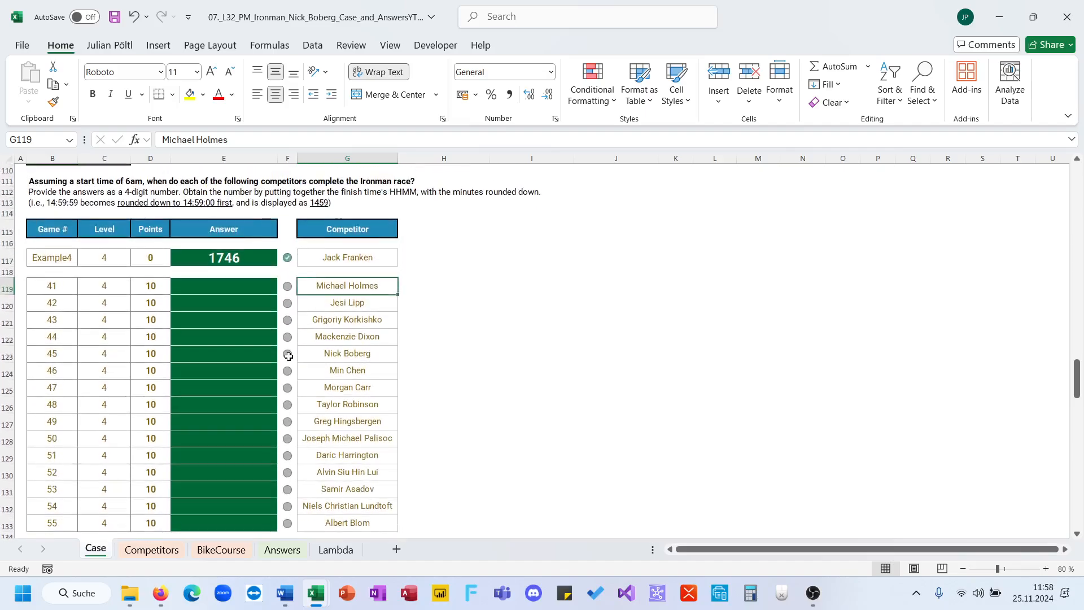
Add a new worksheet named M after the Case sheet and recheck the Level 4 task
click(396, 548)
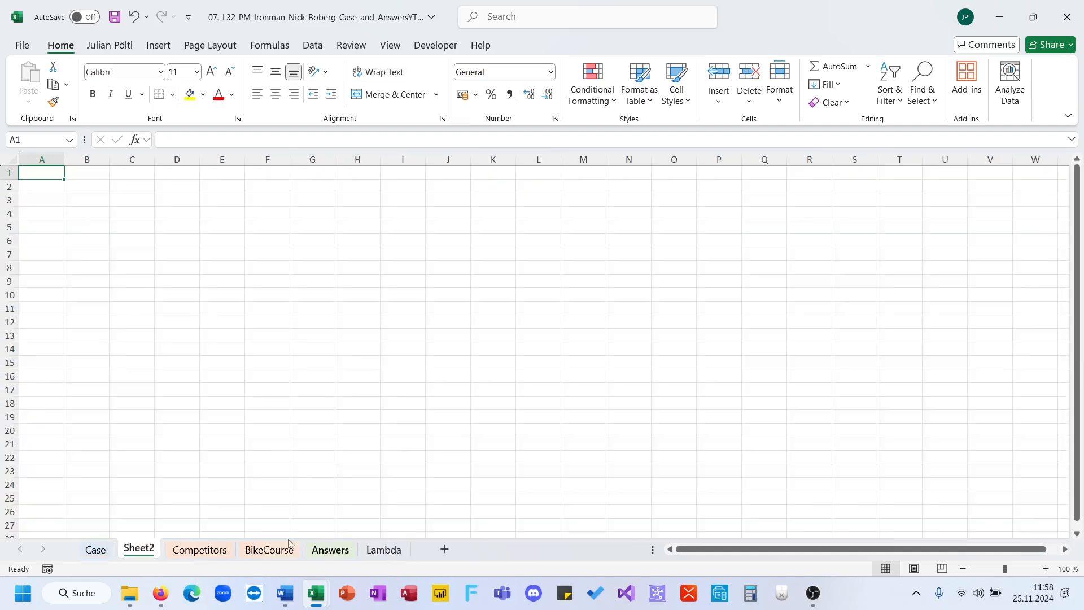
double_click(149, 551)
text(M)
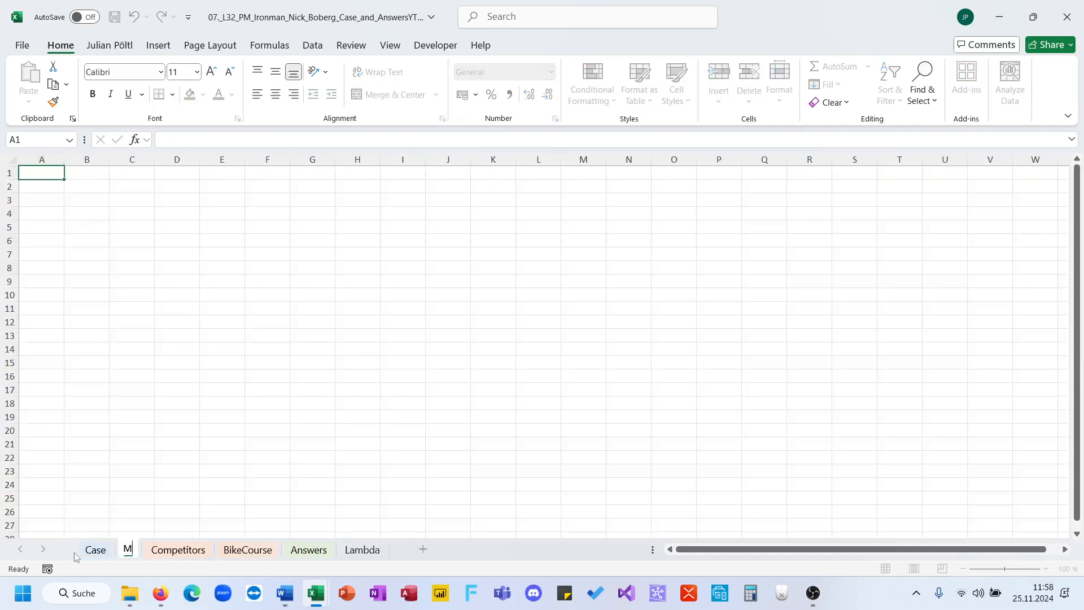
key(Return)
click(94, 550)
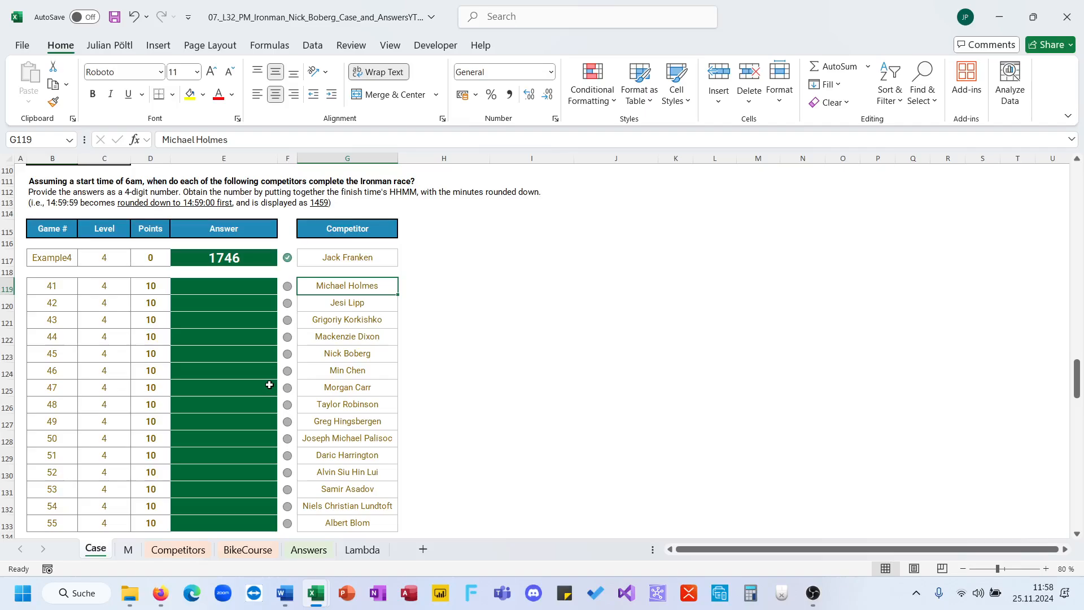
click(129, 550)
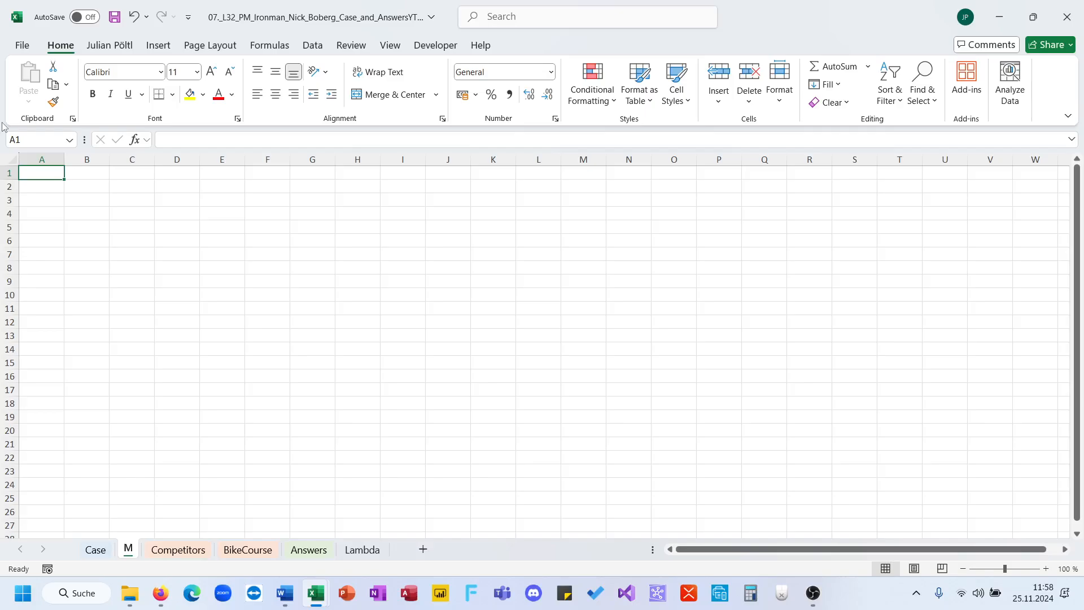
Generate a horizontal kilometre sequence in B1 of sheet M with =SEQUENCE(;4+180+42)
click(84, 176)
text(=se)
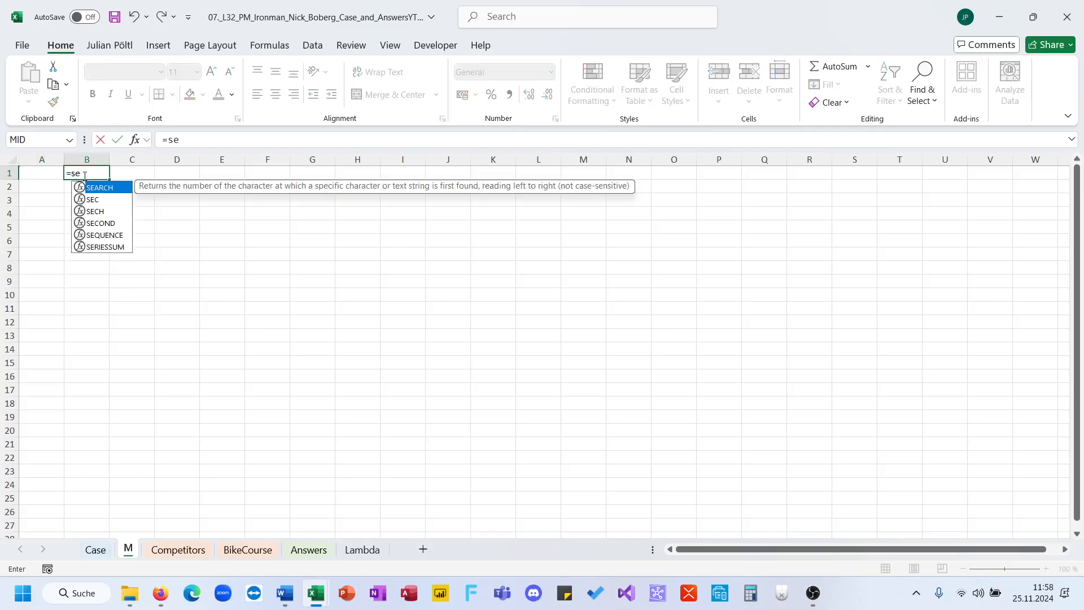
key(Down)
key(Down)
key(Down)
key(Down)
key(Tab)
text(;)
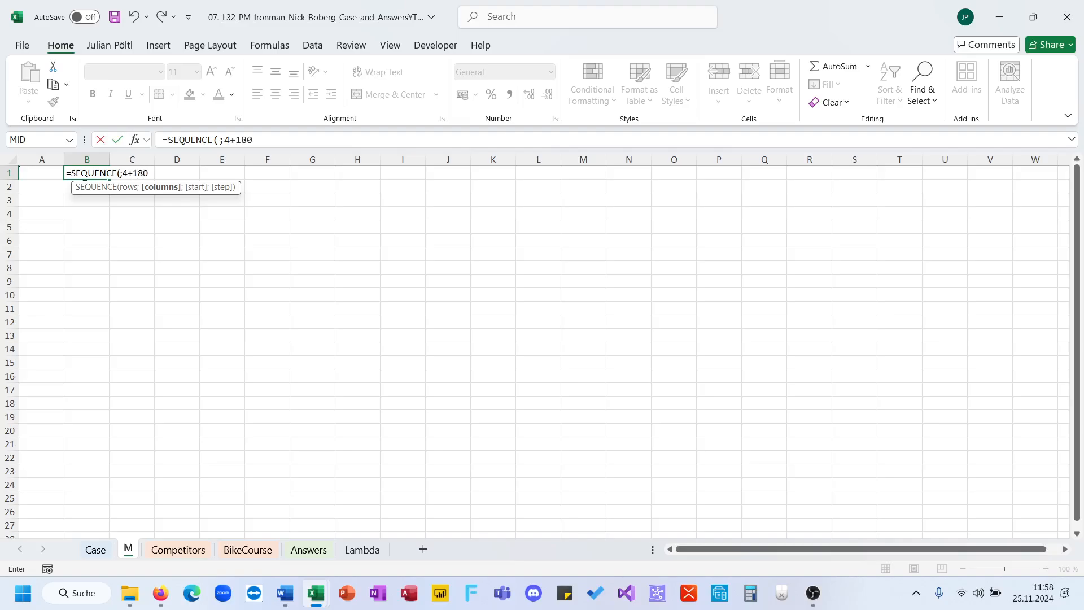
text(4+180+42))
key(Return)
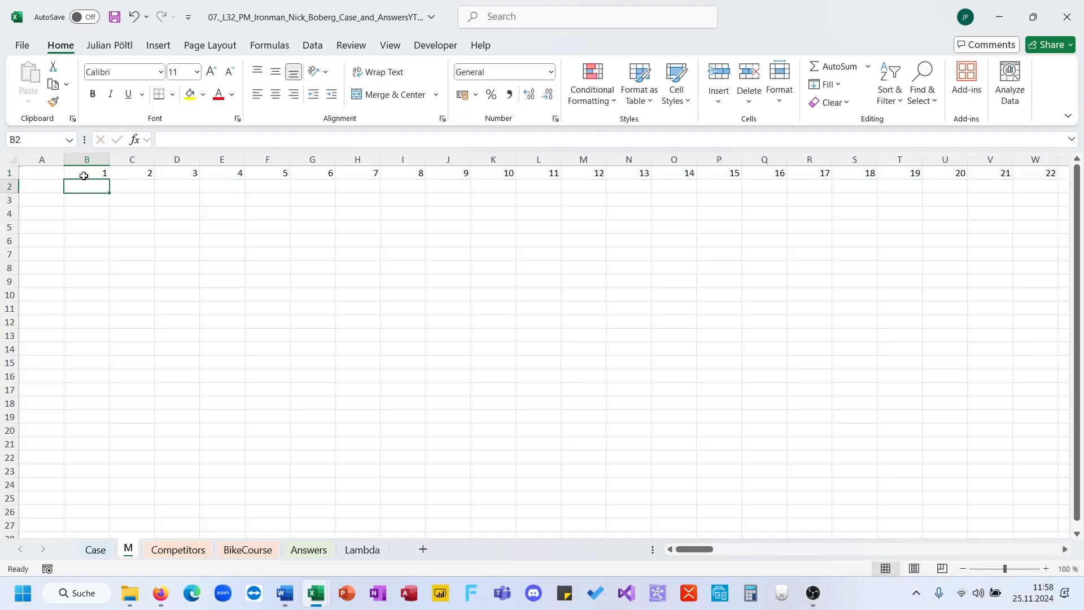
Label the kilometre row KM in A1 and the row below it D in A2
key(Up)
key(Left)
key(Down)
key(Up)
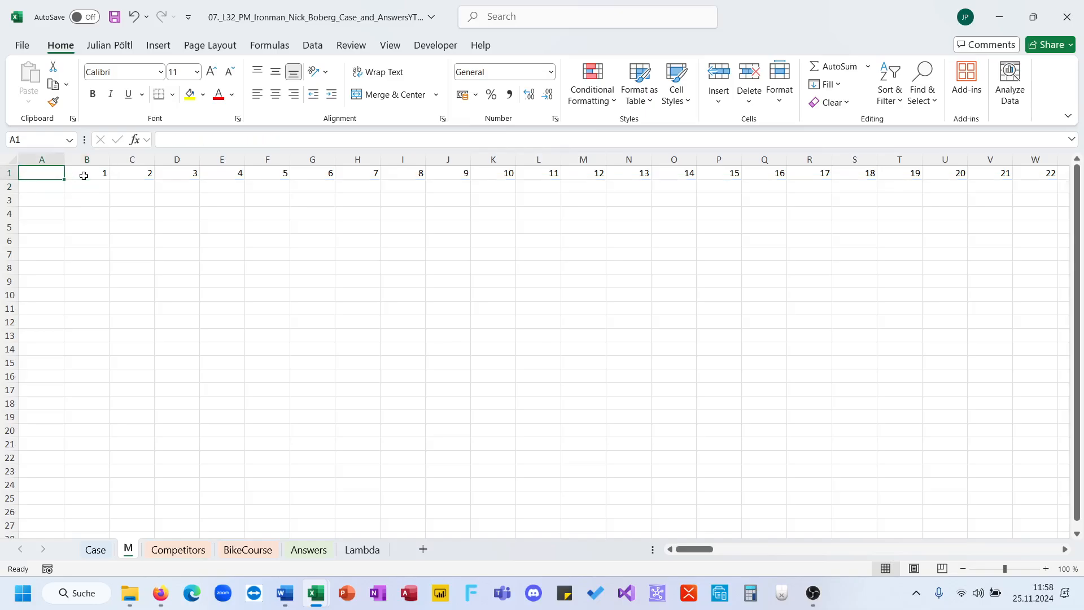
text(KM)
key(Return)
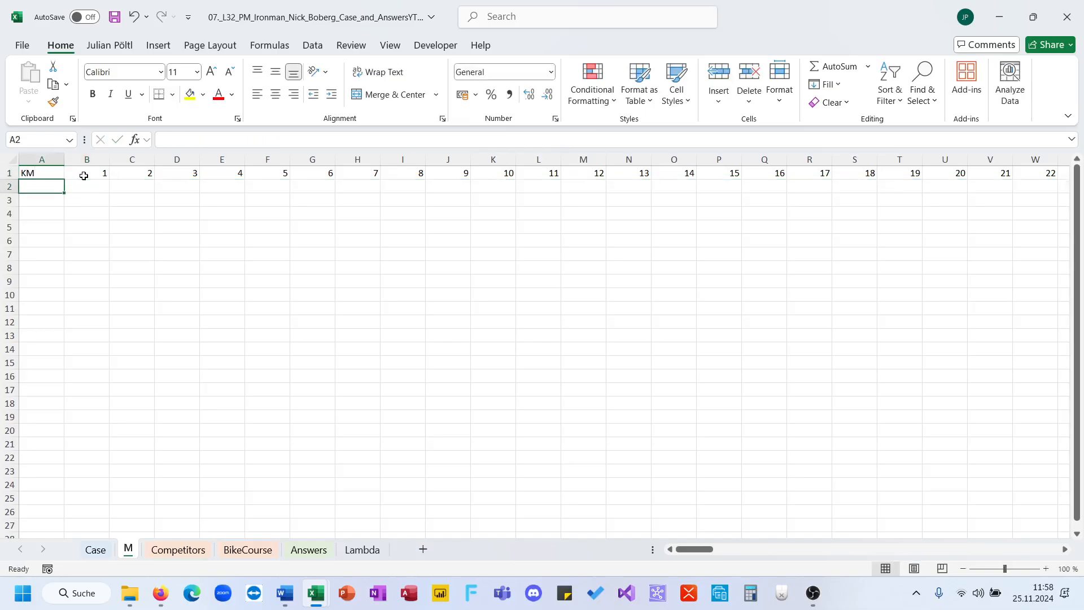
text(D)
key(Tab)
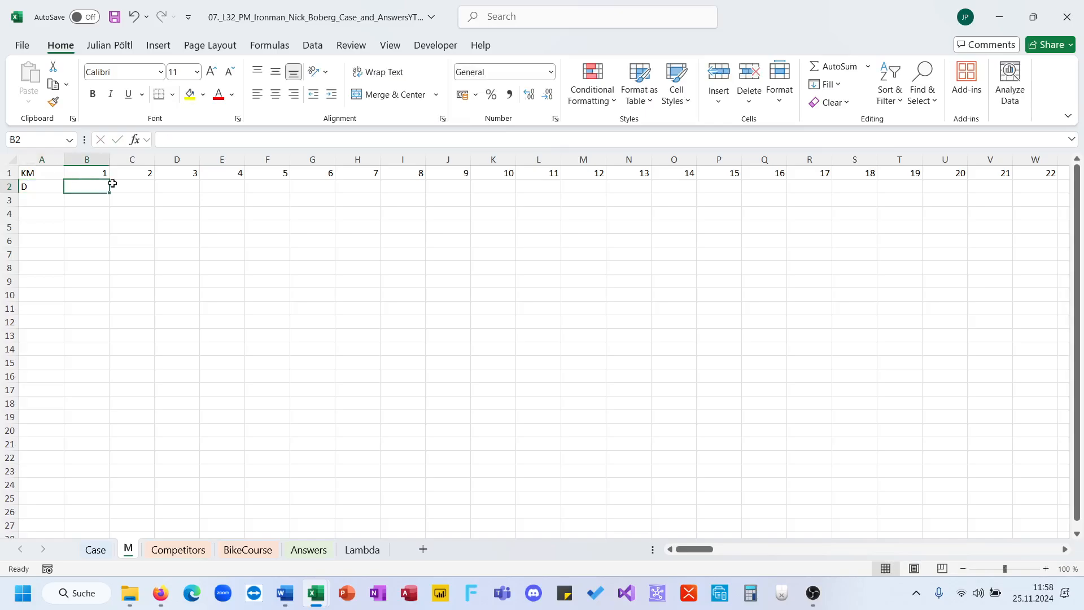
Fill B2:E2 with S to mark the four swim kilometres
text(S)
key(Tab)
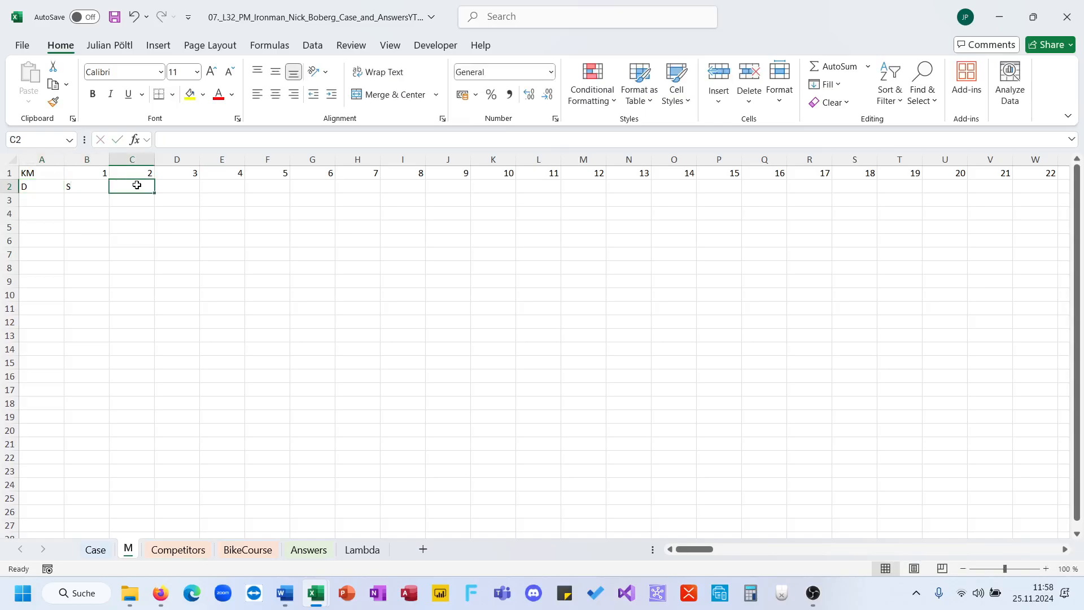
text(s)
key(Tab)
click(137, 186)
key(Left)
key(ctrl+c)
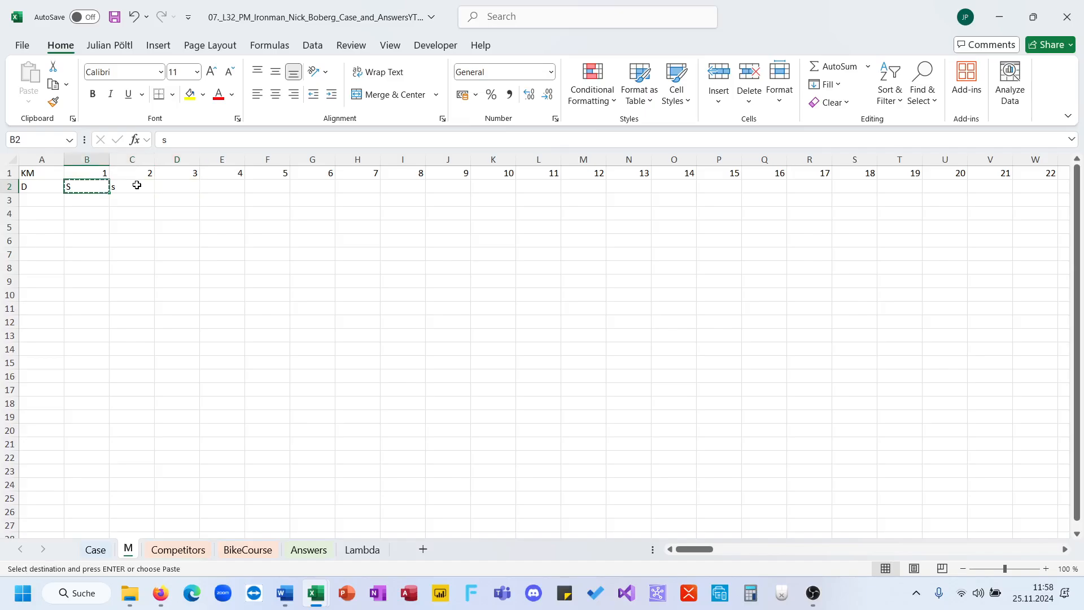
drag(133, 185, 235, 185)
key(ctrl+v)
click(273, 187)
key(Escape)
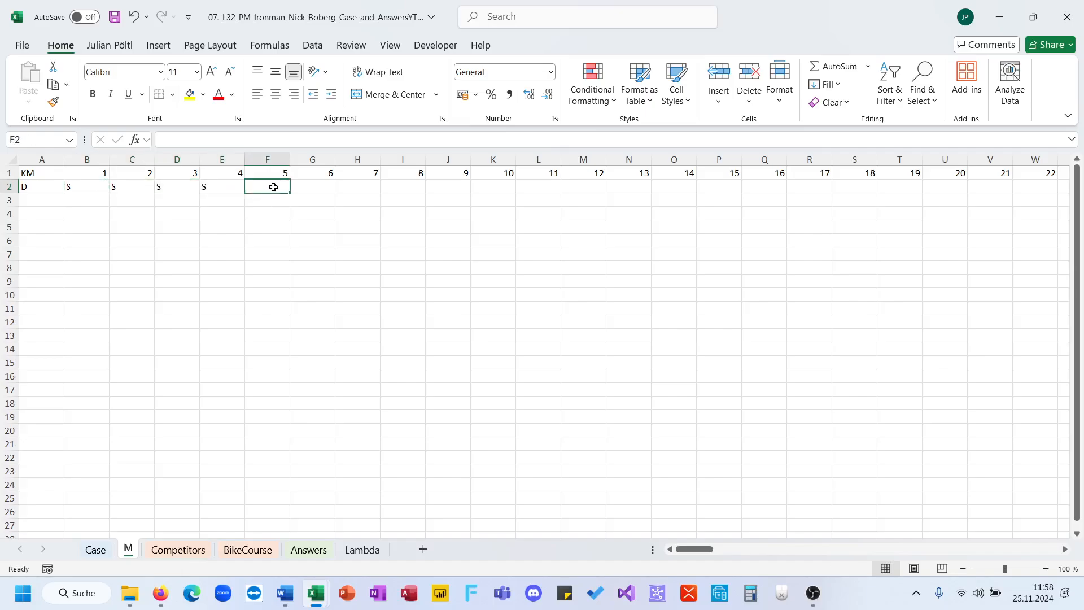
Mark the 180 bike kilometres from F2 onward with the formula =IF(SEQUENCE(;180);"B")
text(0)
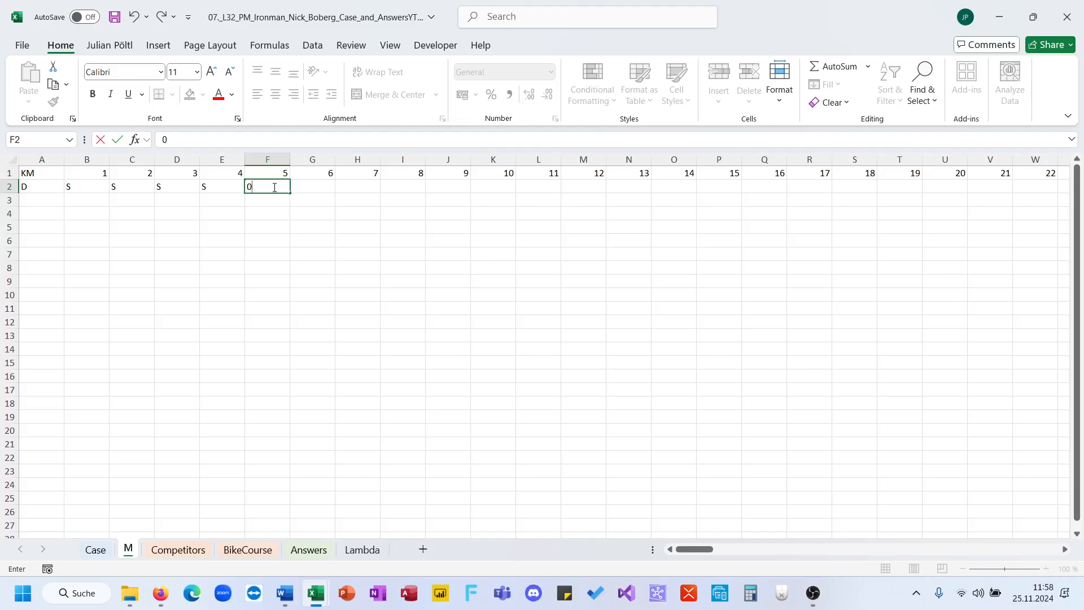
text(=If(se)
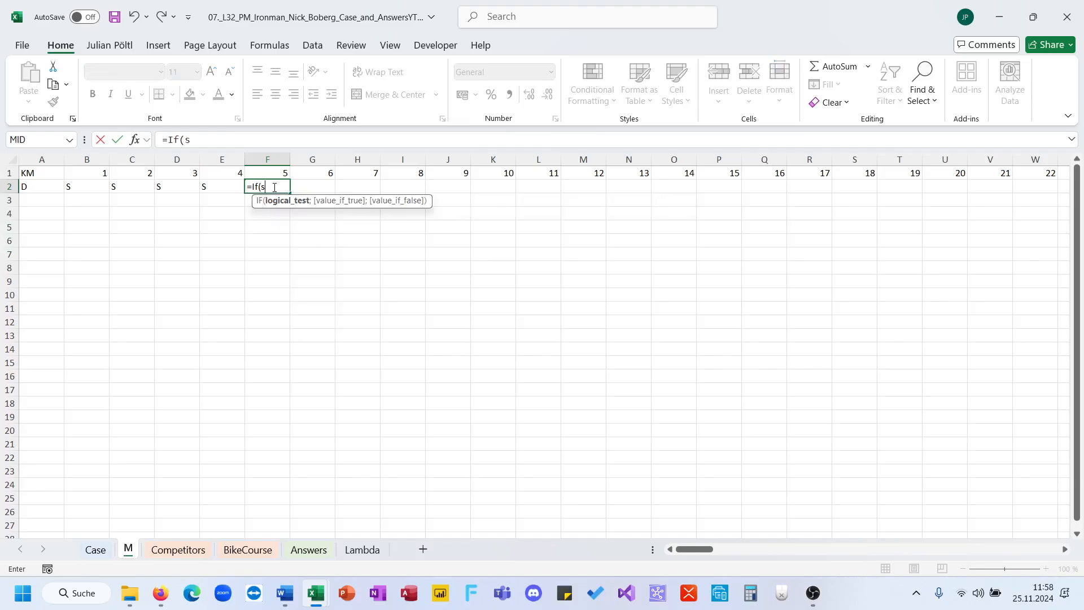
key(Down)
key(Down)
key(Down)
key(Tab)
text(;)
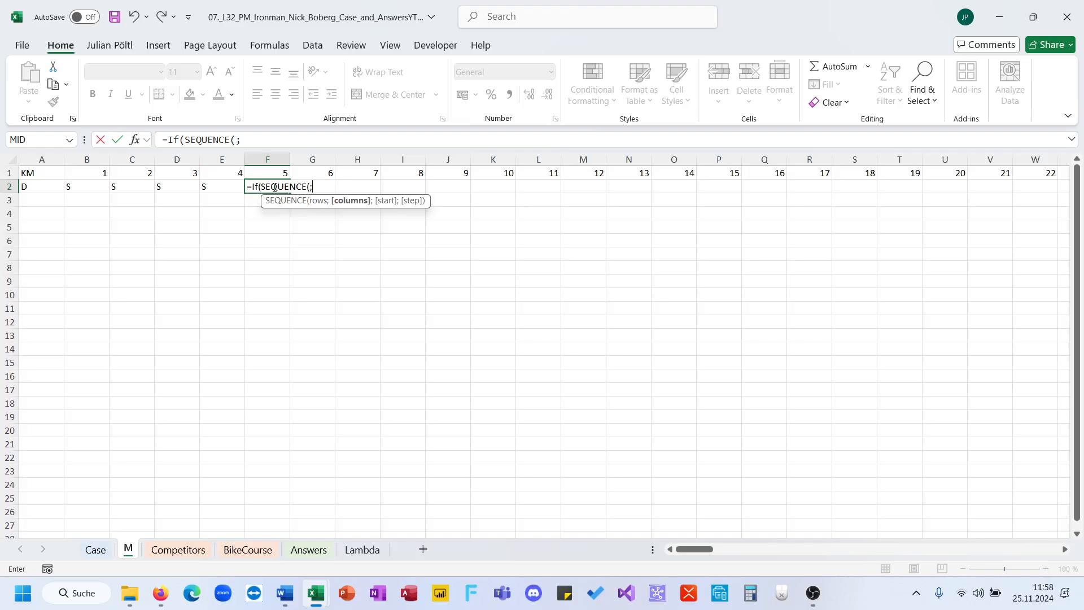
text(180);)
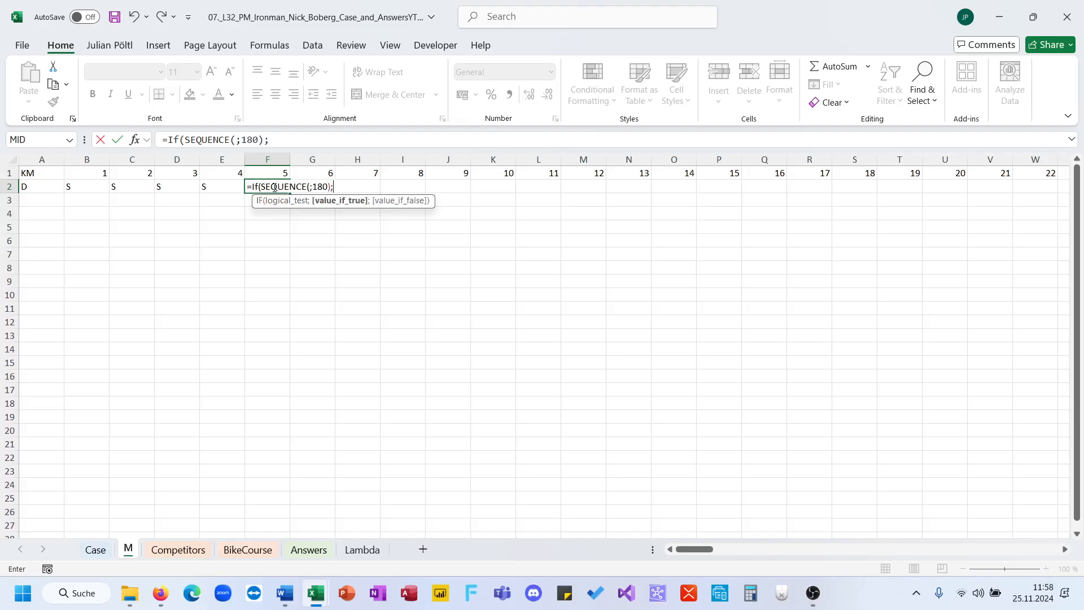
text("B";)
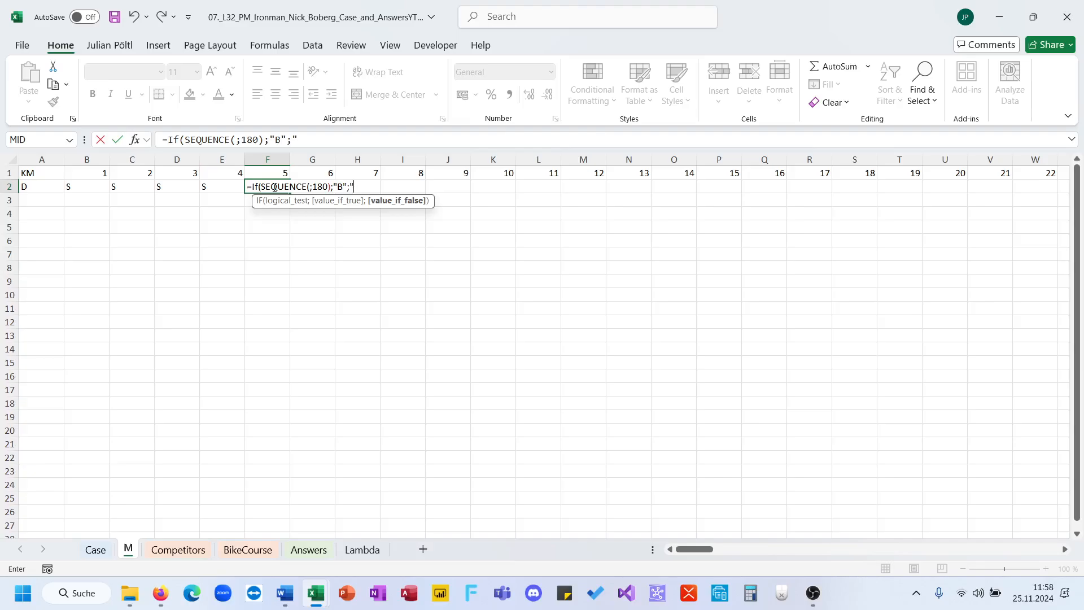
text(")
key(BackSpace)
key(BackSpace)
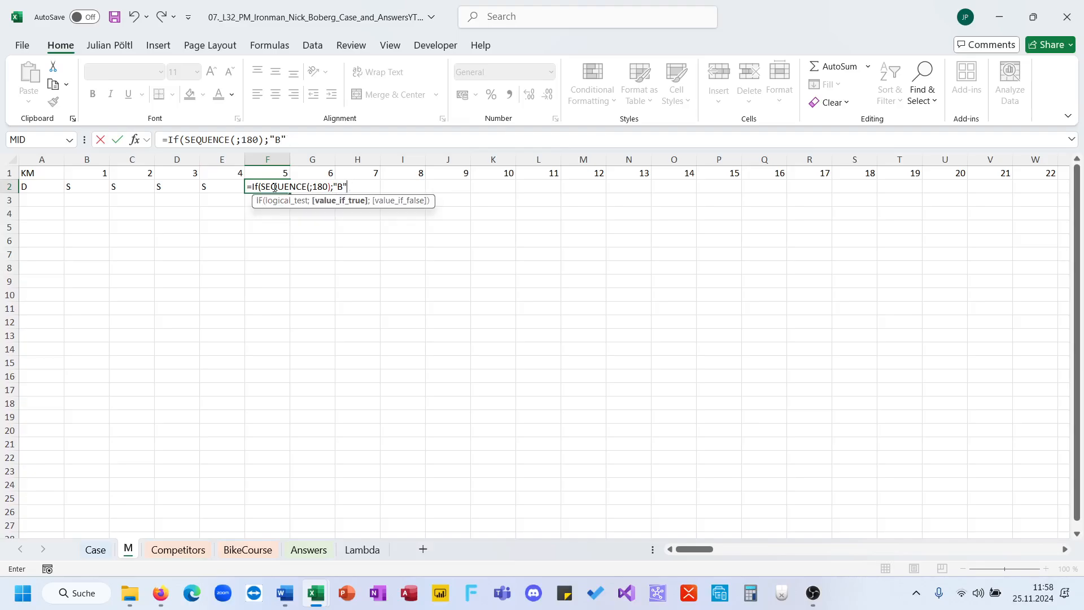
text())
key(Return)
Fill row 2 with R for the run kilometres 185 to 226, in GD2:HS2
click(273, 187)
key(ctrl+Right)
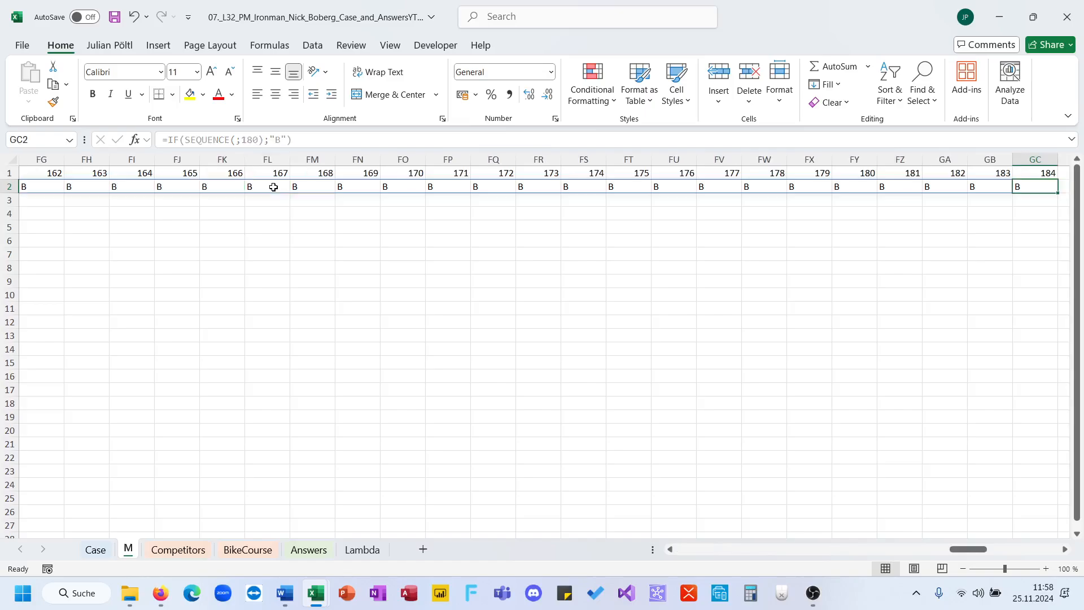
key(Right)
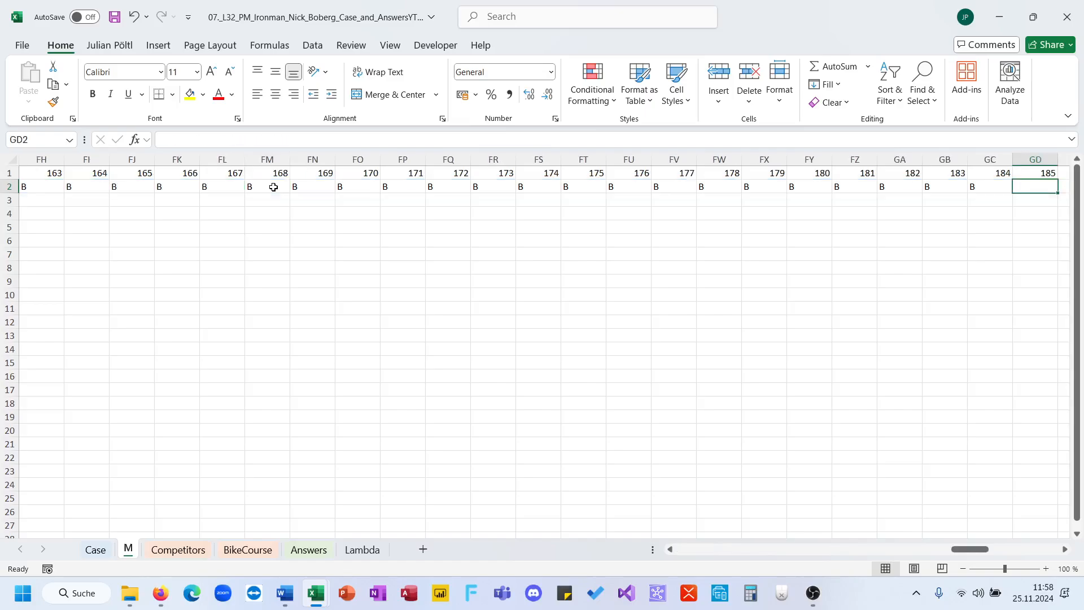
text(R)
key(Return)
key(Up)
key(ctrl+c)
key(Up)
key(ctrl+Right)
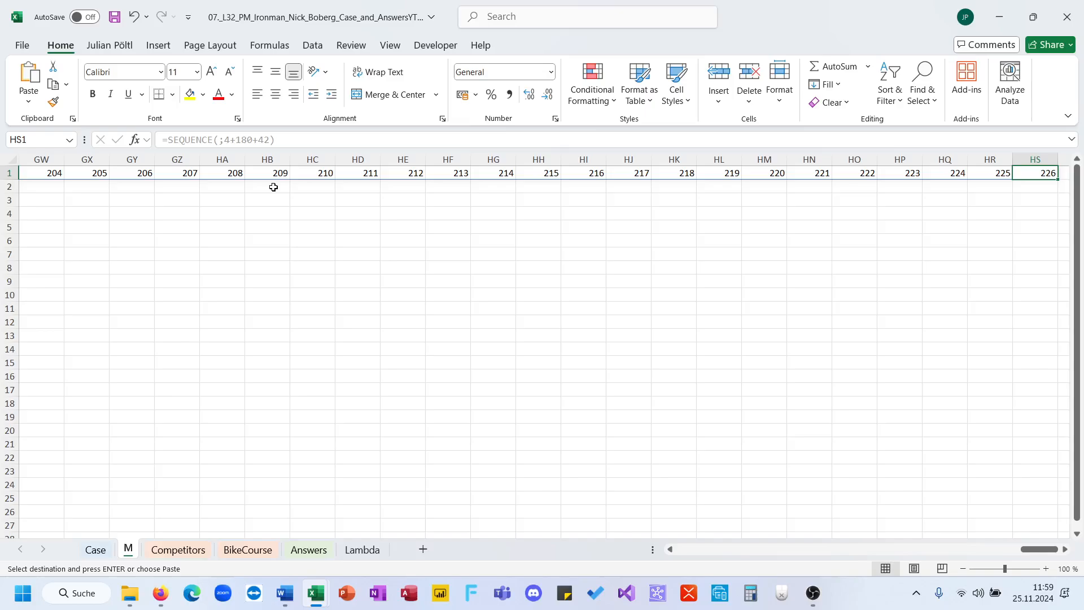
key(Down)
key(ctrl+shift+Left)
key(ctrl+v)
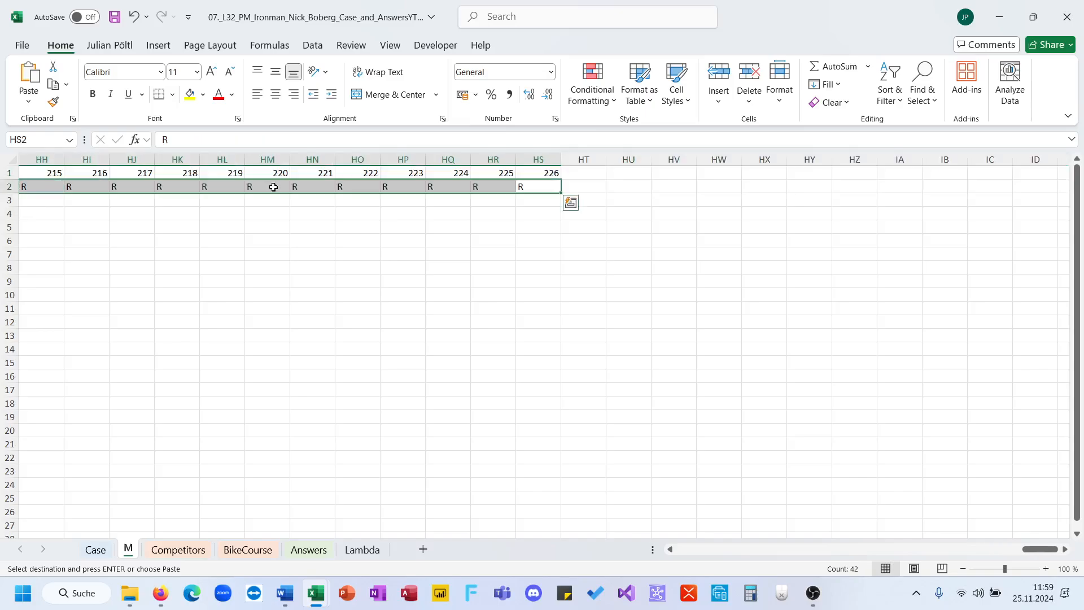
scroll(273, 187, left, 20)
click(264, 199)
key(Home)
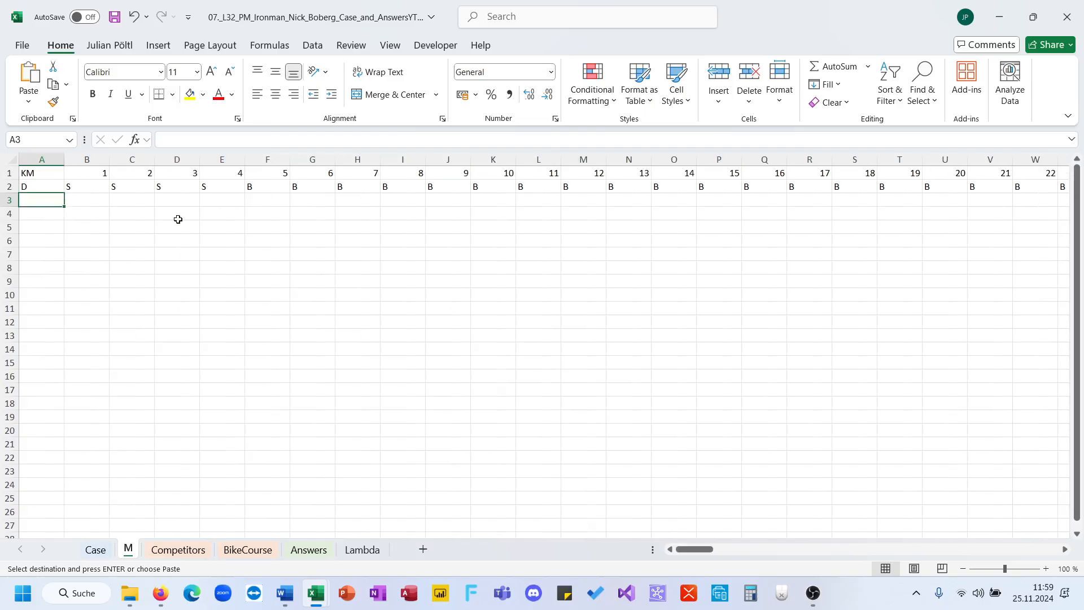
click(827, 596)
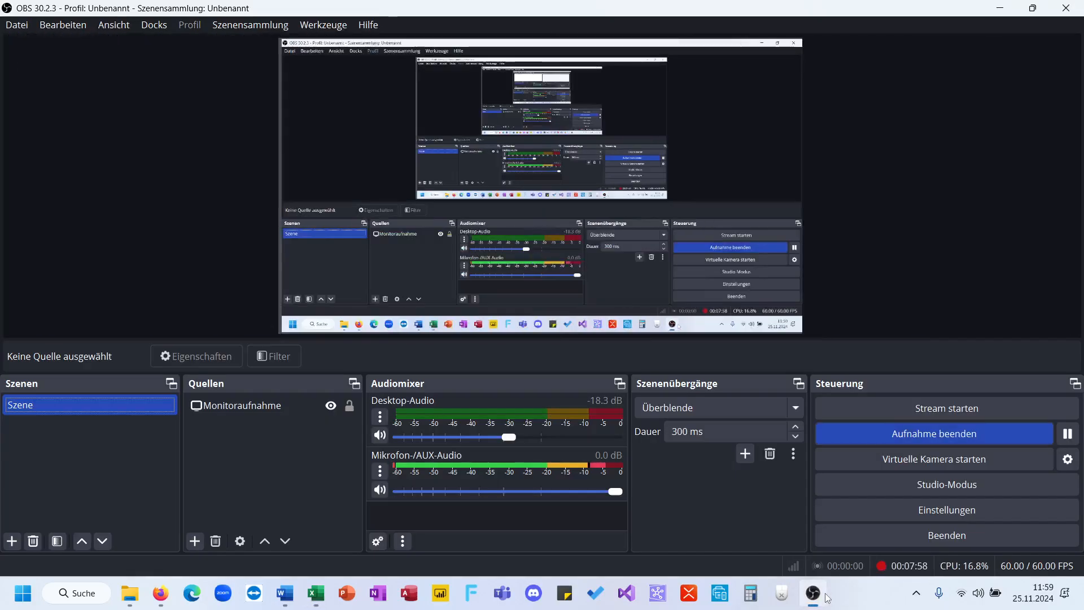
click(1002, 8)
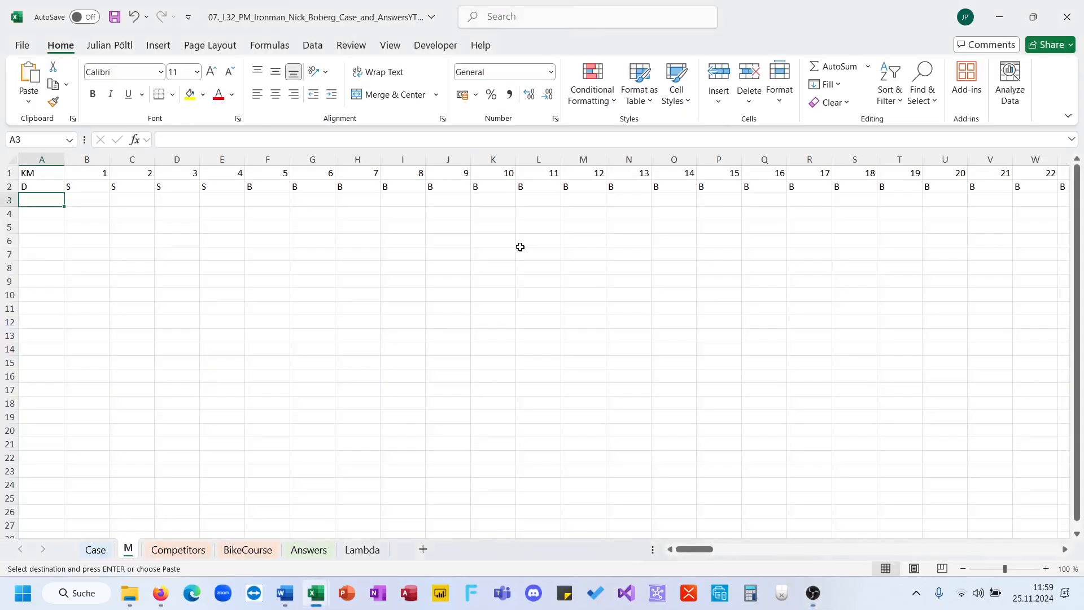
click(246, 229)
Fill row 3 with a factor of 1 under every kilometre from B3 to HS3
click(99, 203)
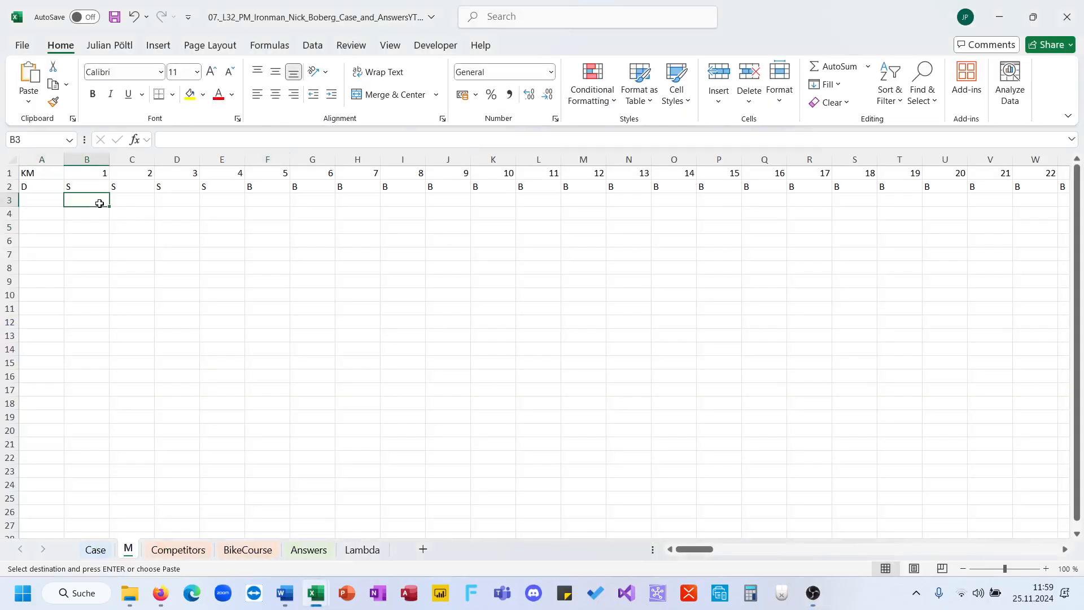
text(^1)
key(Escape)
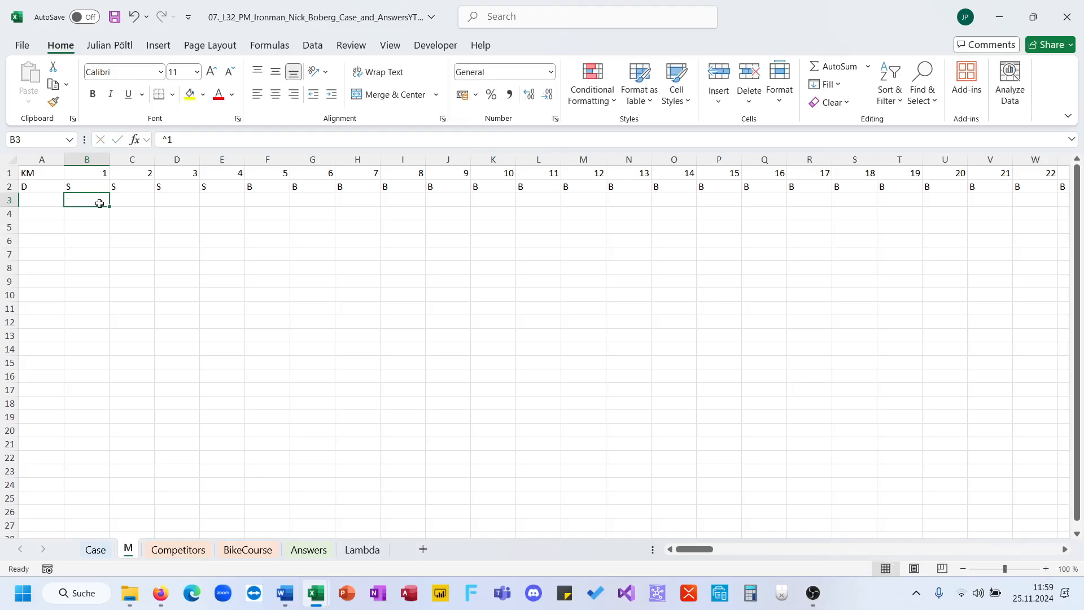
text(1)
key(Return)
click(100, 204)
key(ctrl+c)
key(Up)
key(ctrl+Right)
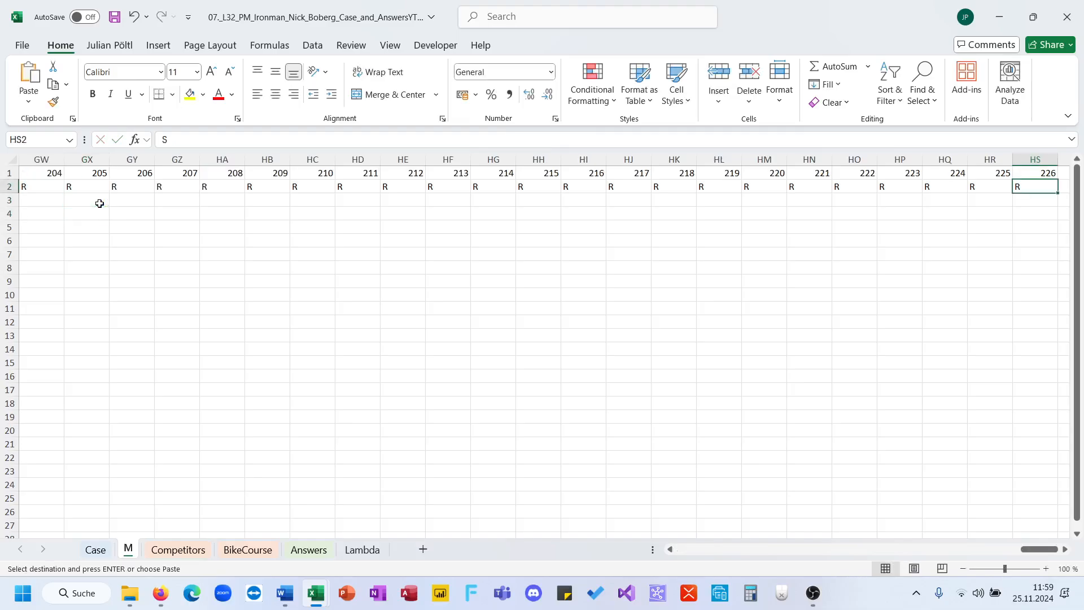
key(Down)
key(ctrl+shift+Left)
key(ctrl+v)
key(Escape)
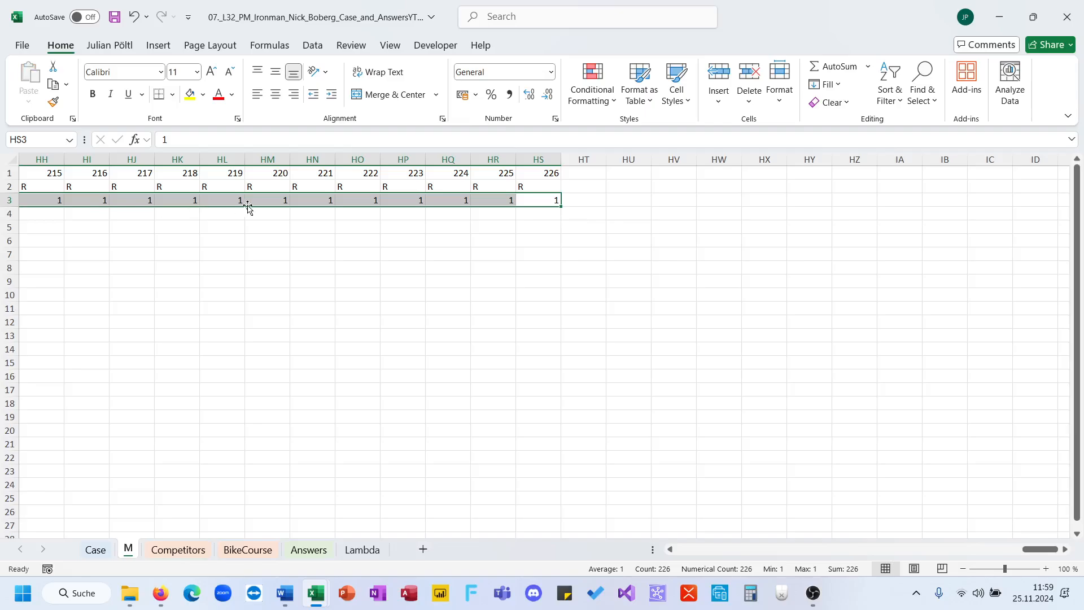
Clear the factors in F3:I3 under kilometres 5 to 8
click(249, 201)
scroll(249, 200, left, 20)
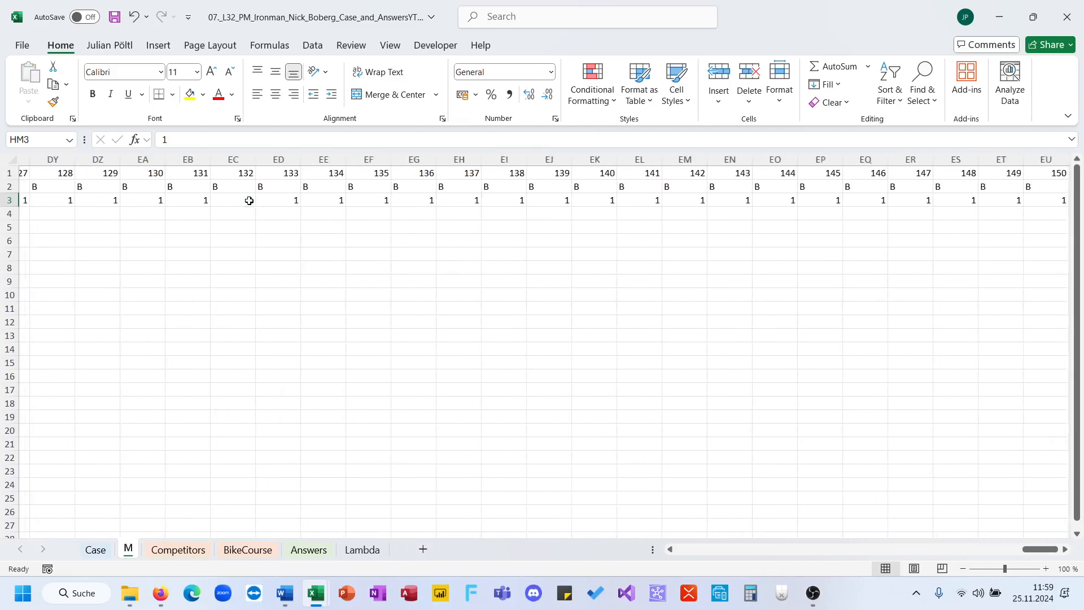
scroll(249, 201, left, 20)
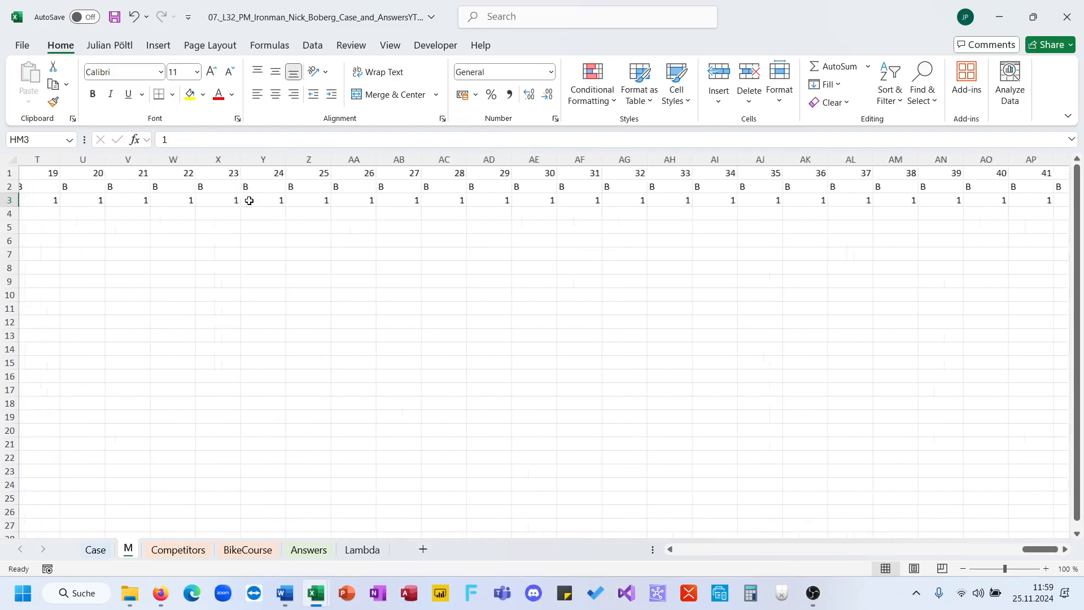
drag(249, 200, 426, 200)
key(Delete)
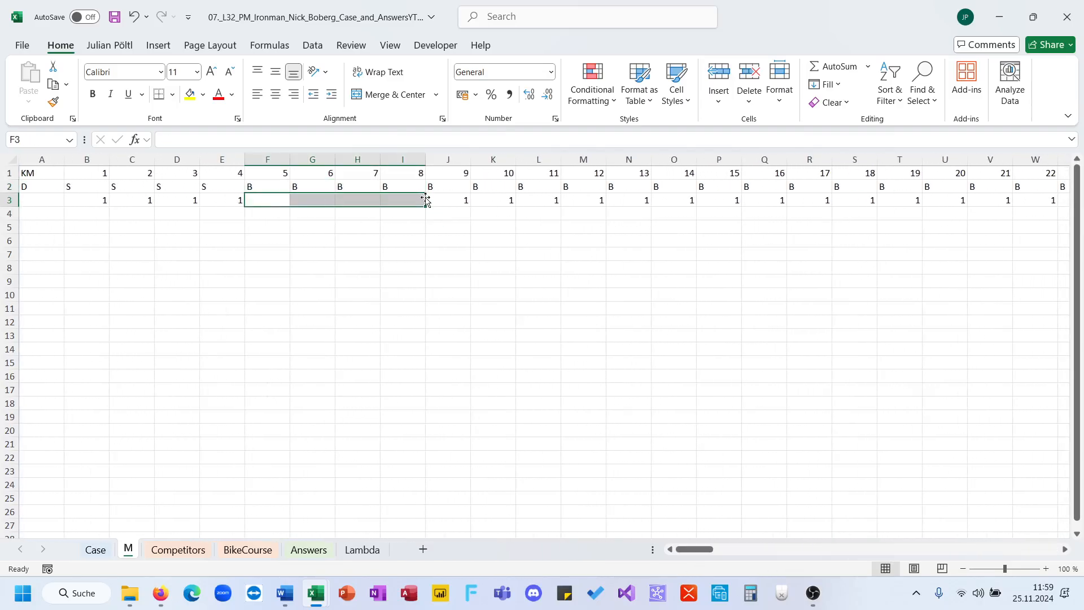
Check the flat, climb and descent kilometres of the course profile on the BikeCourse sheet
click(112, 556)
click(248, 549)
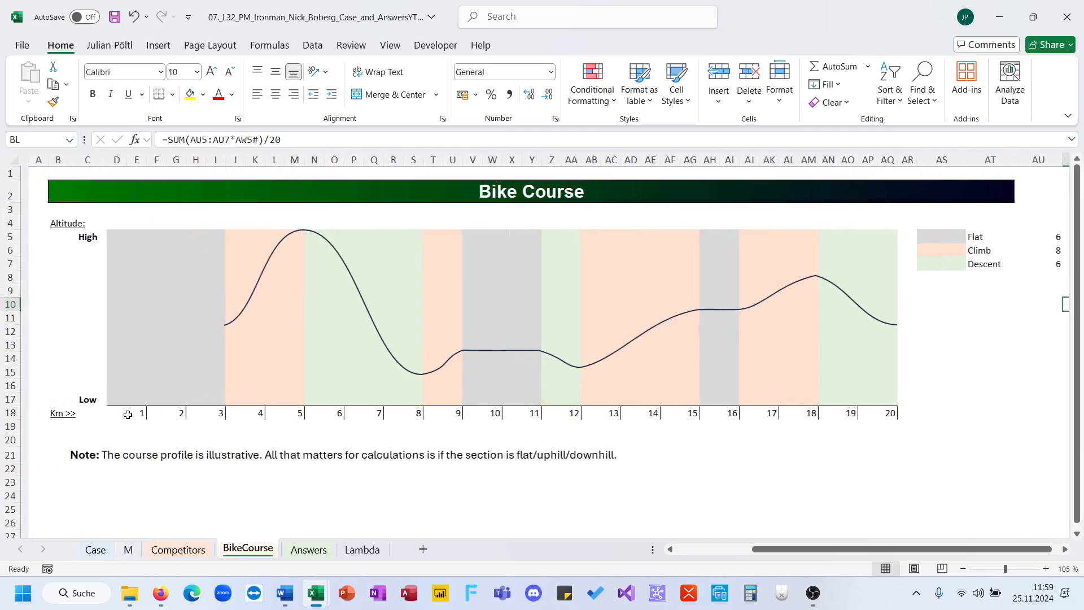
scroll(128, 414, right, 10)
scroll(128, 414, left, 10)
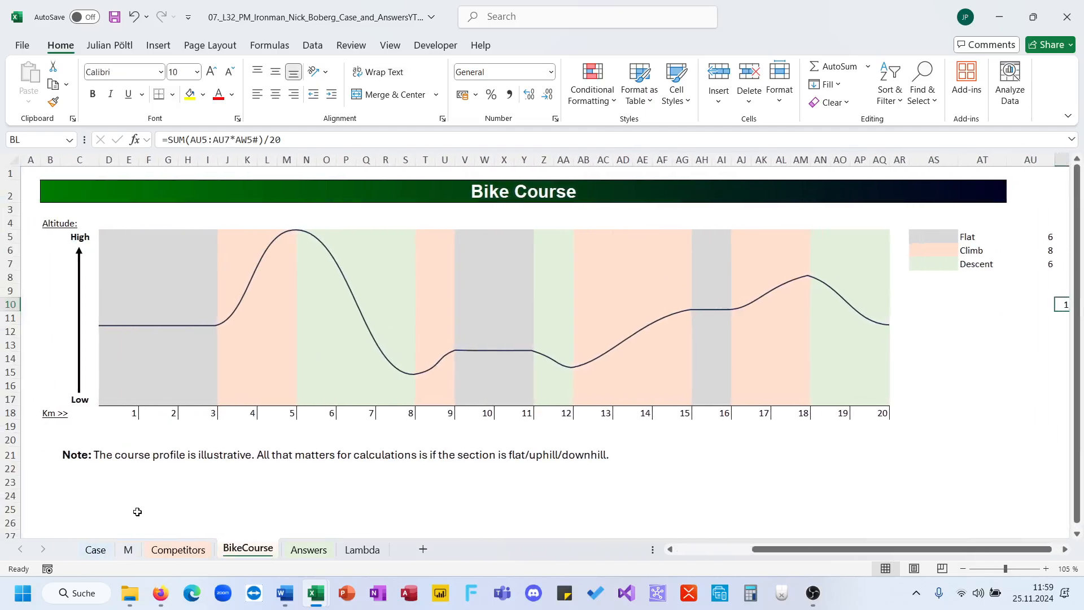
click(102, 553)
click(128, 550)
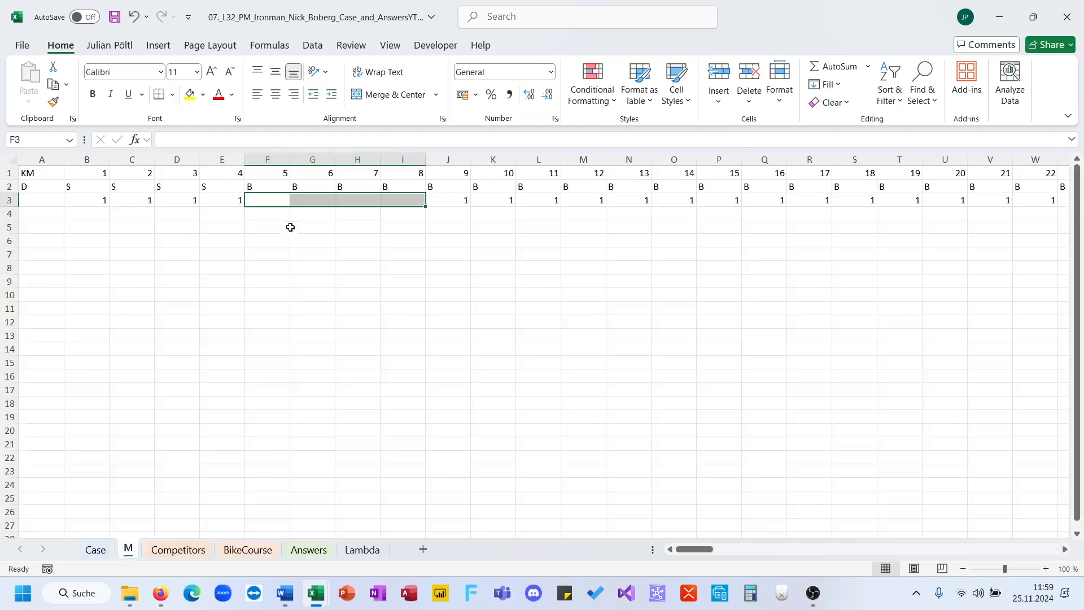
Enter a factor of 1 in F3, G3 and H3 for the first three flat bike kilometres
click(275, 199)
text(1)
click(312, 202)
text(1)
click(370, 201)
text(1)
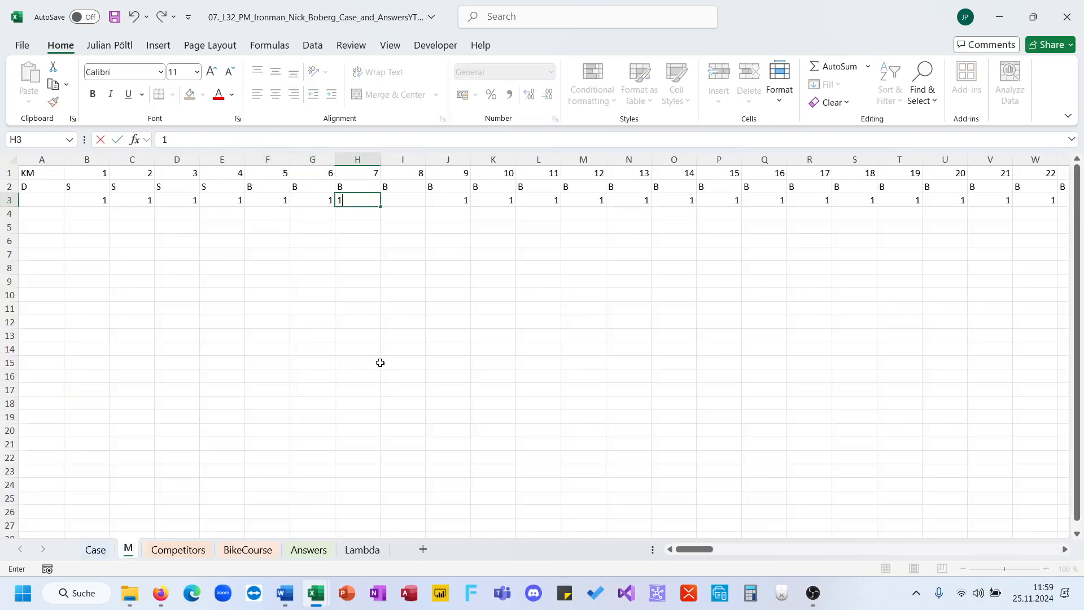
click(380, 363)
Clear the remaining first-lap bike factors under kilometres 9 to 24 in row 3
drag(445, 201, 926, 197)
key(Delete)
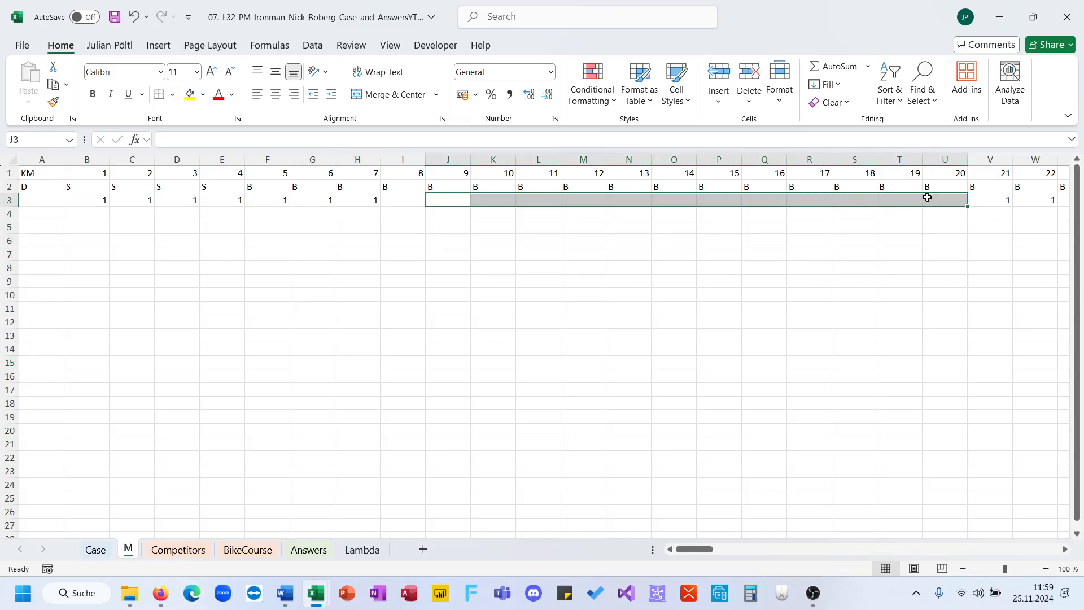
scroll(926, 197, right, 3)
click(753, 207)
drag(752, 208, 866, 201)
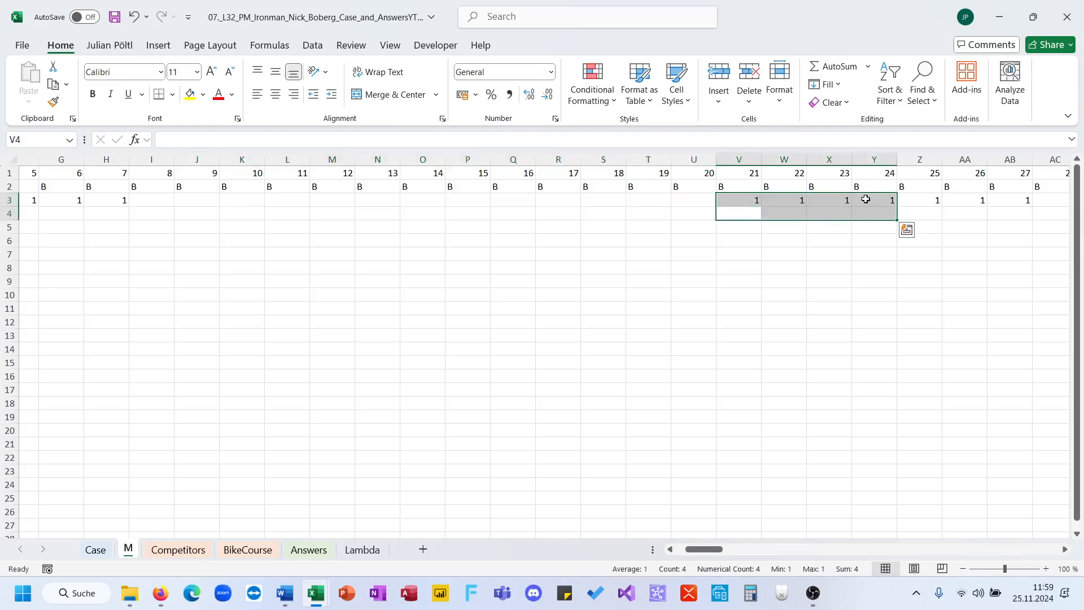
key(Delete)
scroll(541, 354, left, 2)
scroll(541, 354, left, 1)
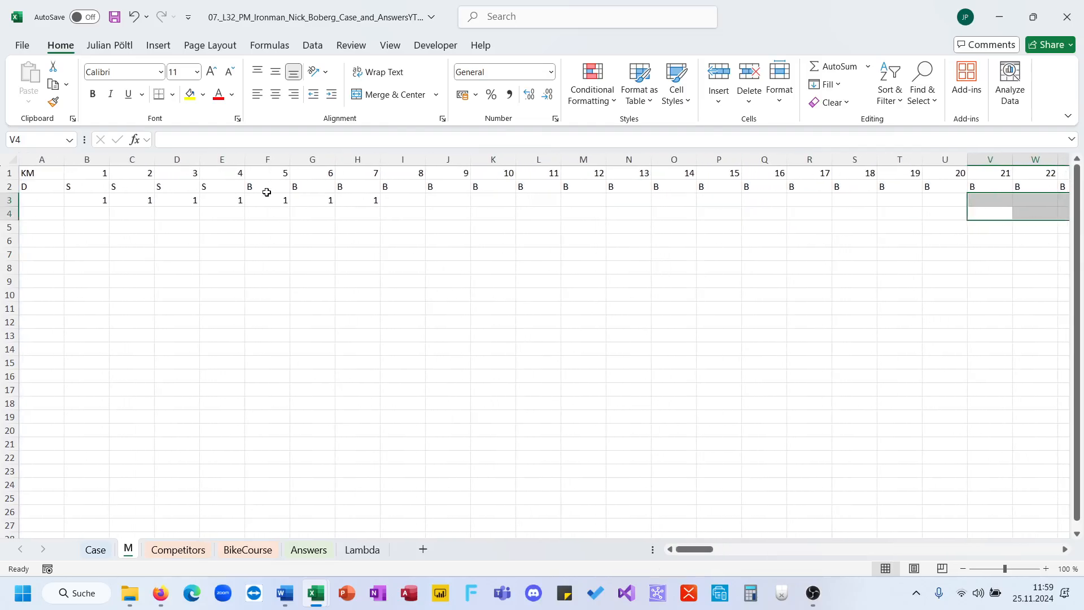
Review the bike factor range from F3 onward and look up the climb time factor on the BikeCourse sheet
drag(267, 193, 604, 198)
scroll(442, 307, left, 4)
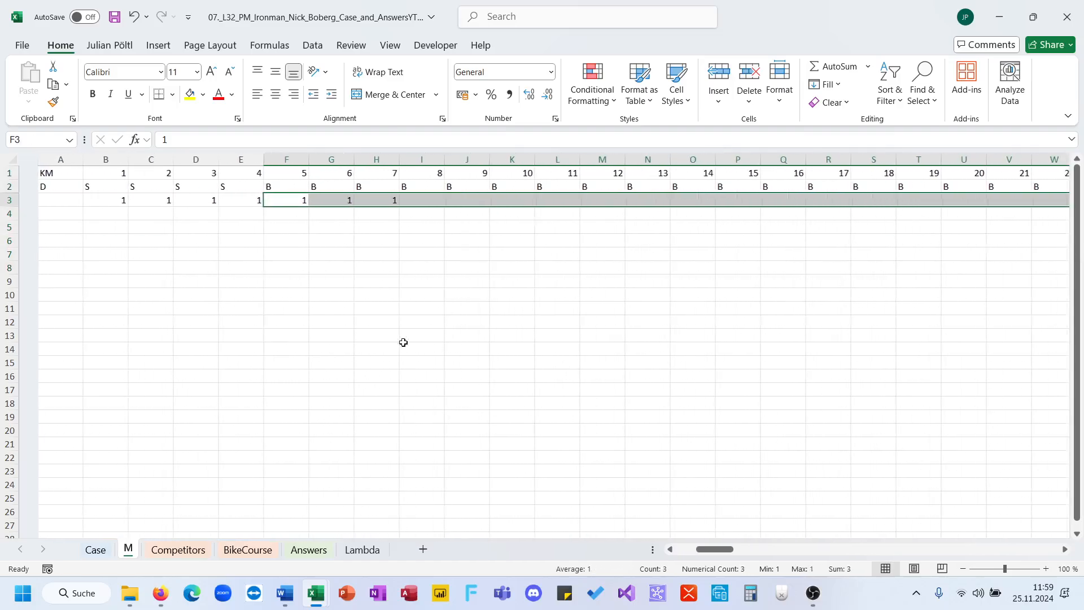
click(247, 549)
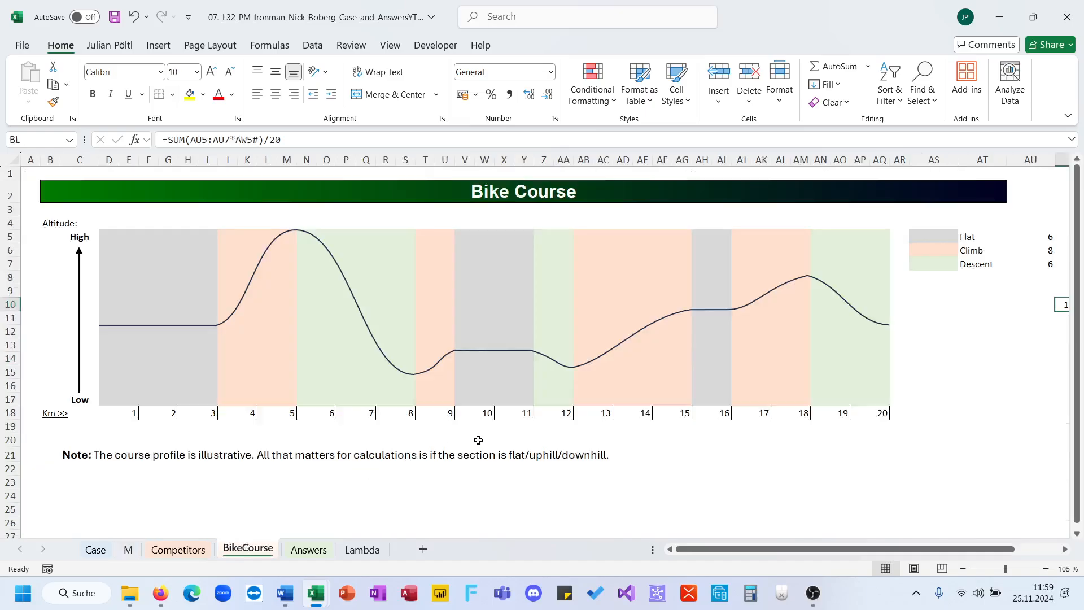
scroll(787, 370, right, 4)
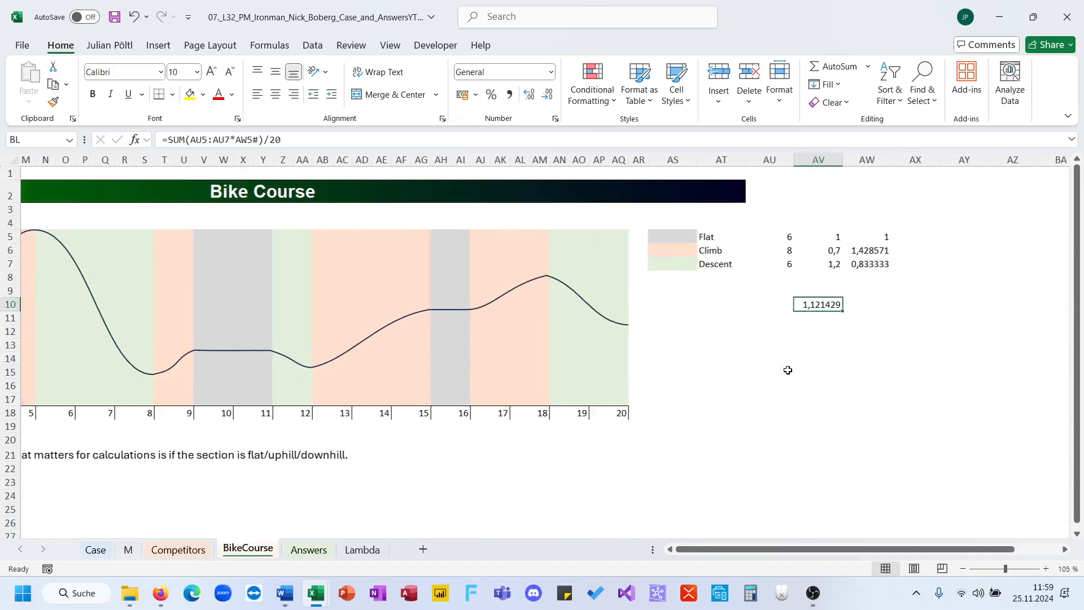
click(868, 250)
key(ctrl+c)
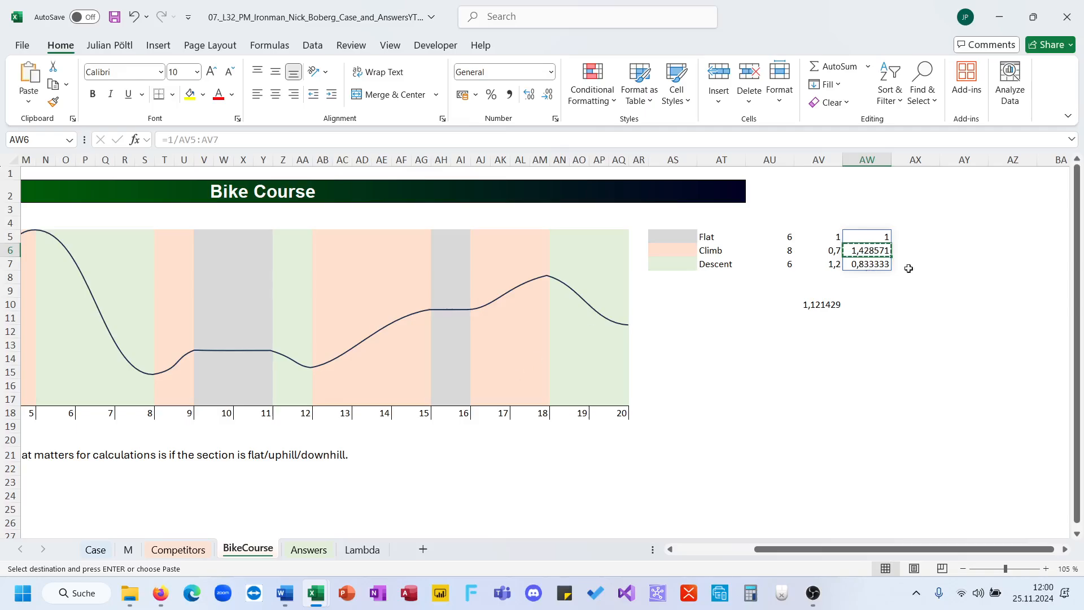
key(Escape)
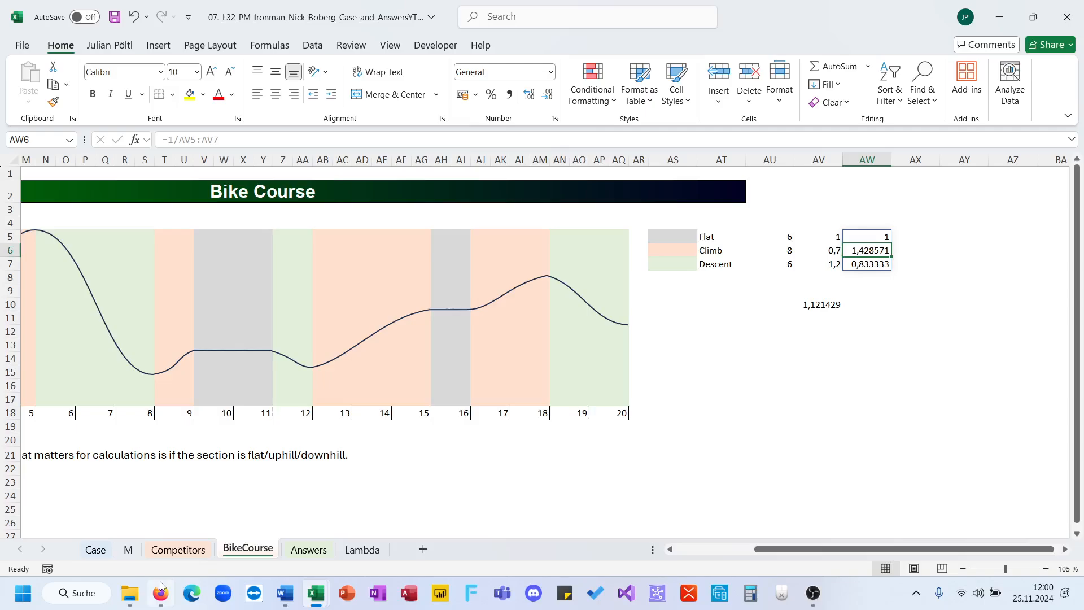
Copy the climb time factor from AW6 on the BikeCourse sheet into I3:K3 of sheet M
key(ctrl+c)
click(106, 552)
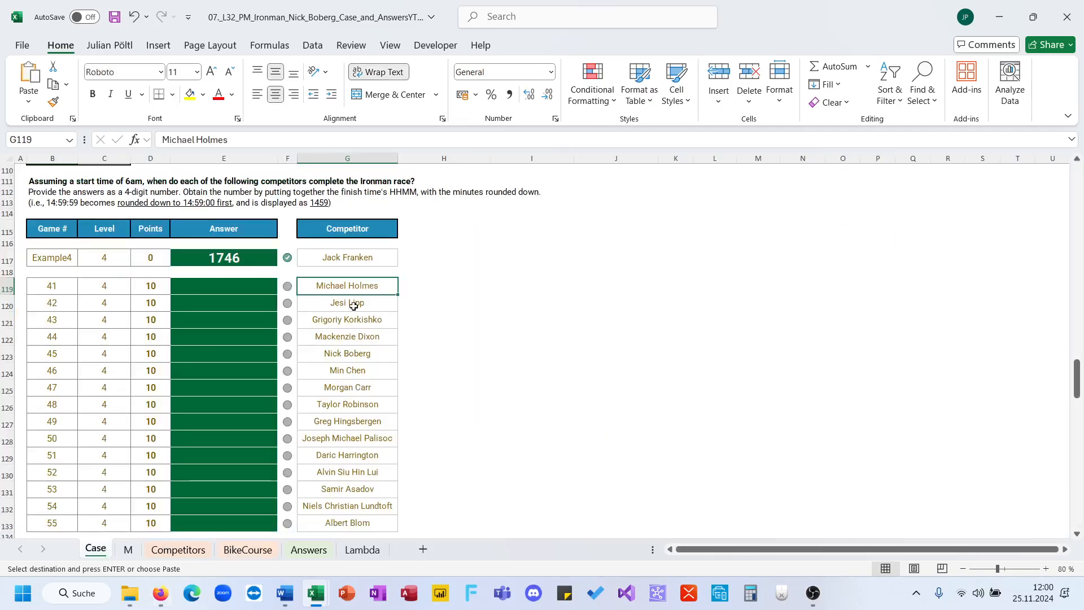
click(128, 548)
drag(409, 201, 471, 198)
key(ctrl+v)
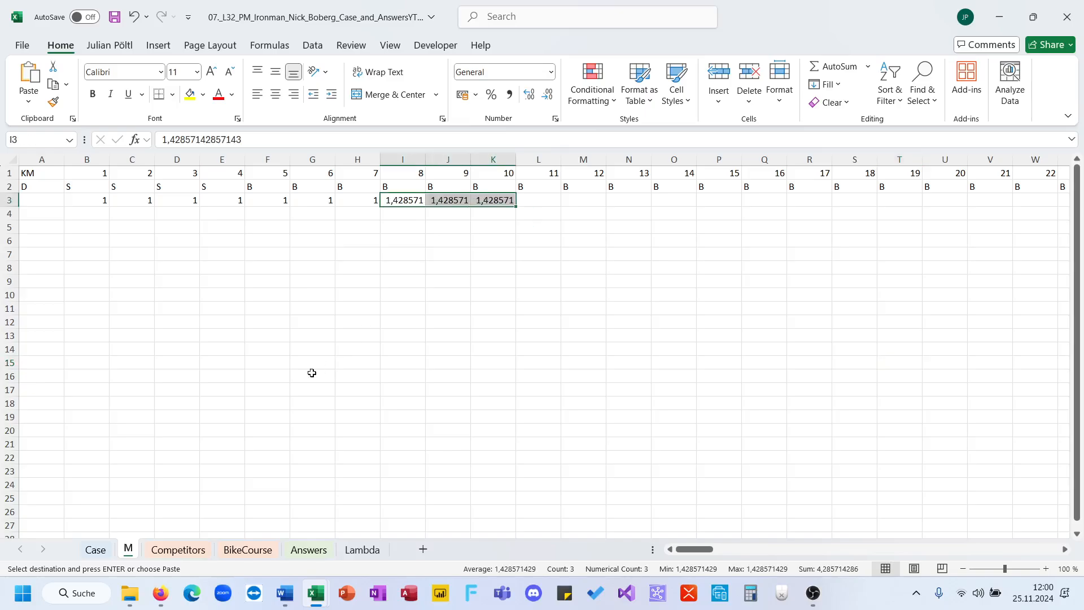
Compare the climb length on the BikeCourse profile and clear the surplus climb factor from K3 on sheet M
click(95, 549)
click(178, 549)
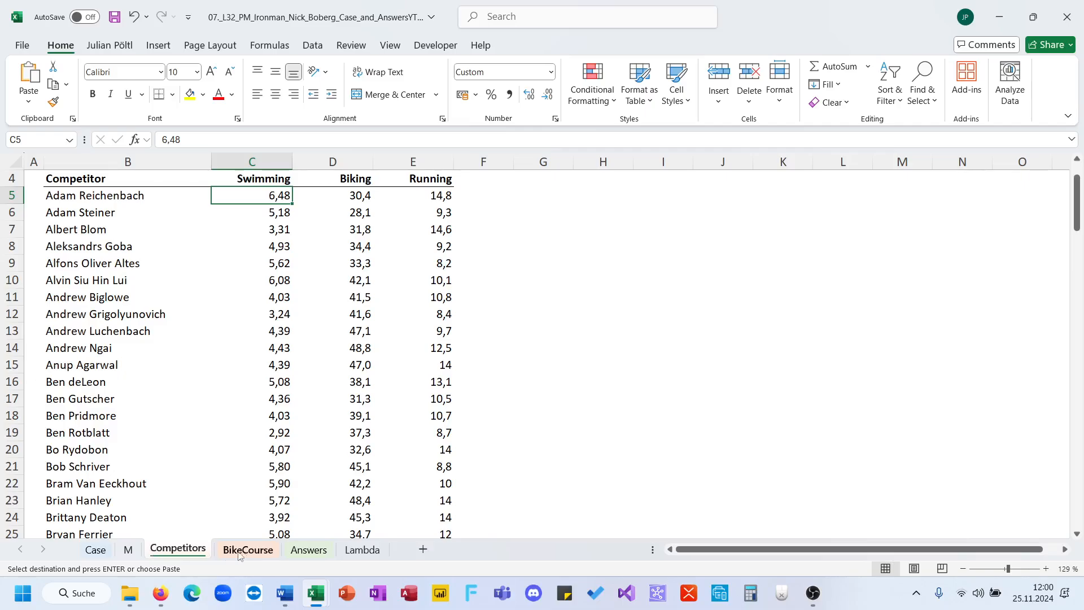
click(247, 550)
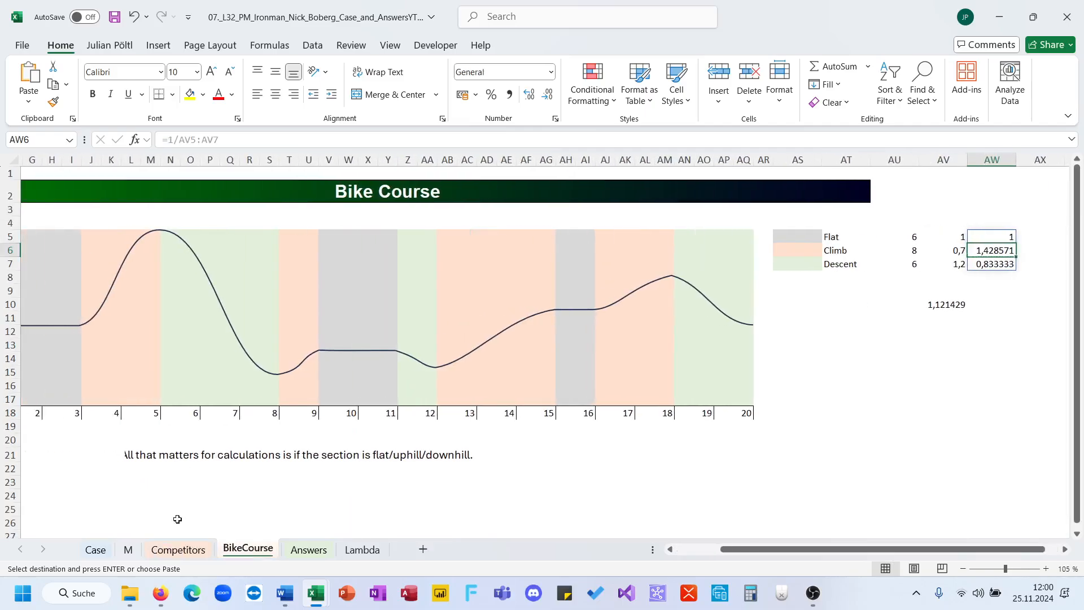
click(128, 549)
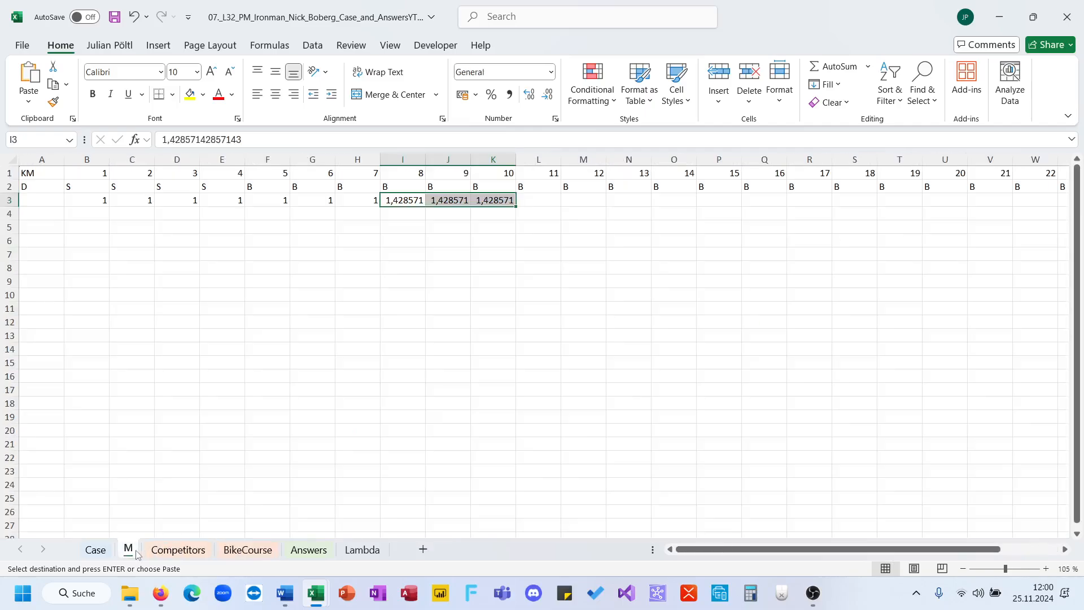
click(500, 201)
key(Delete)
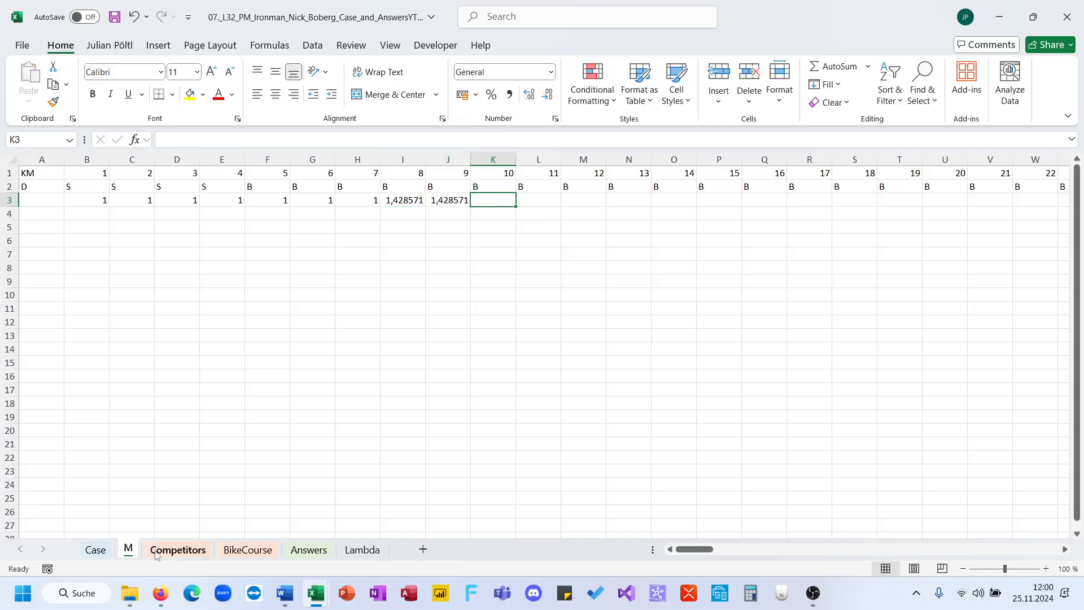
Copy the descent time factor from AW7 on the BikeCourse sheet into K3:M3 of sheet M
click(248, 549)
click(1006, 265)
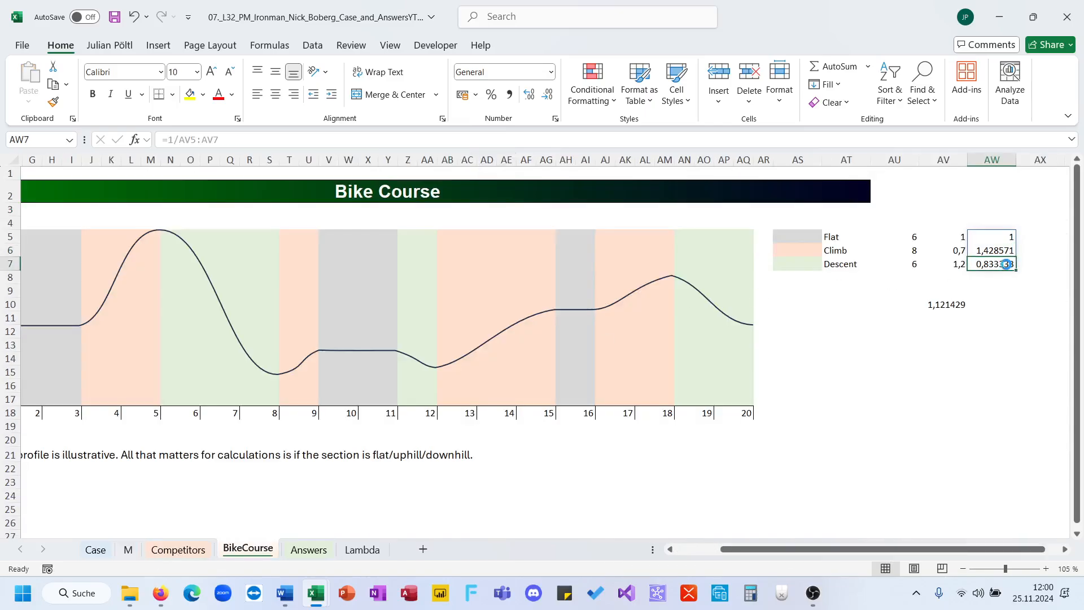
key(ctrl+c)
click(129, 549)
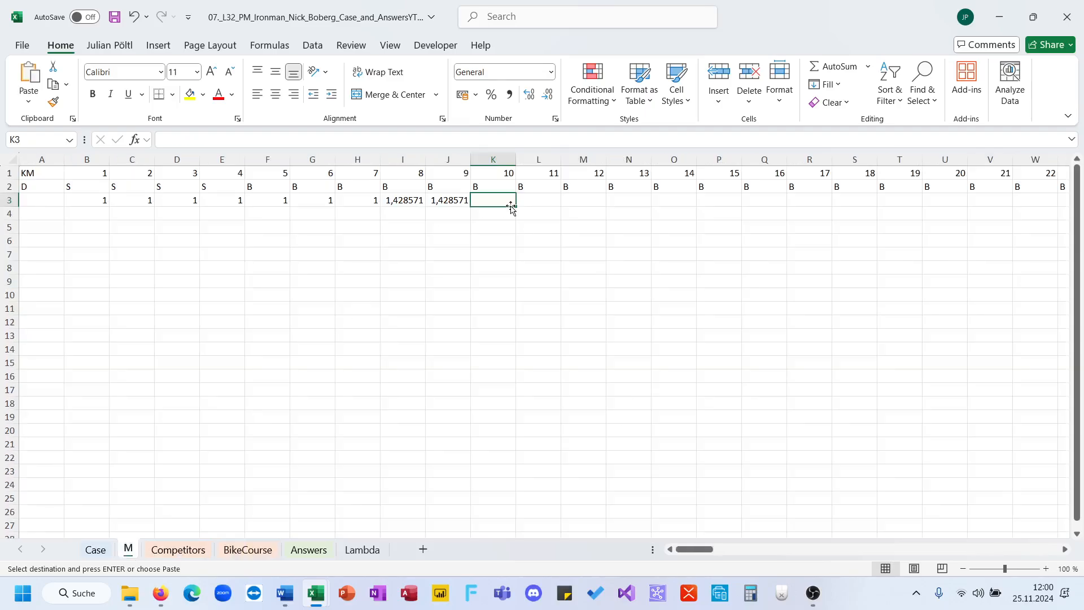
drag(564, 199, 507, 198)
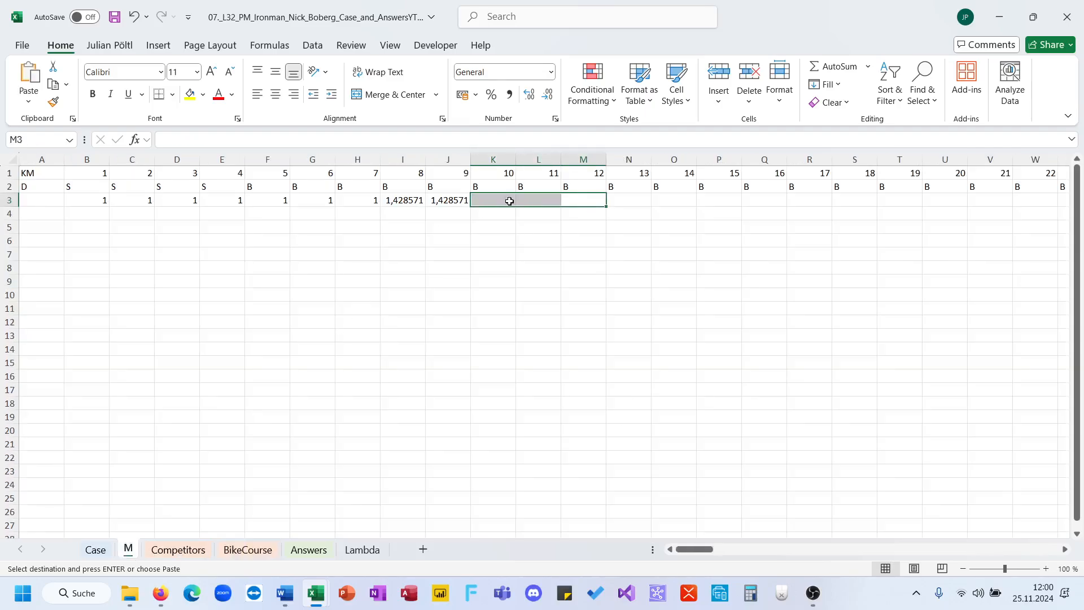
key(ctrl+v)
Check the next course section on BikeCourse and copy the climb factor from J3 into N3 on sheet M
click(248, 550)
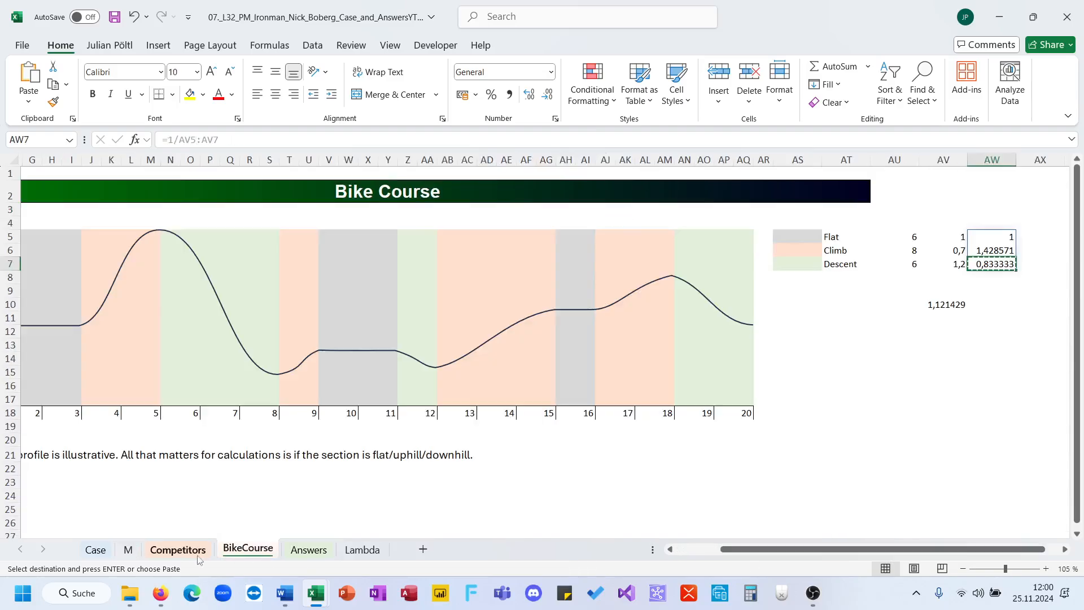
click(131, 551)
click(447, 201)
key(ctrl+c)
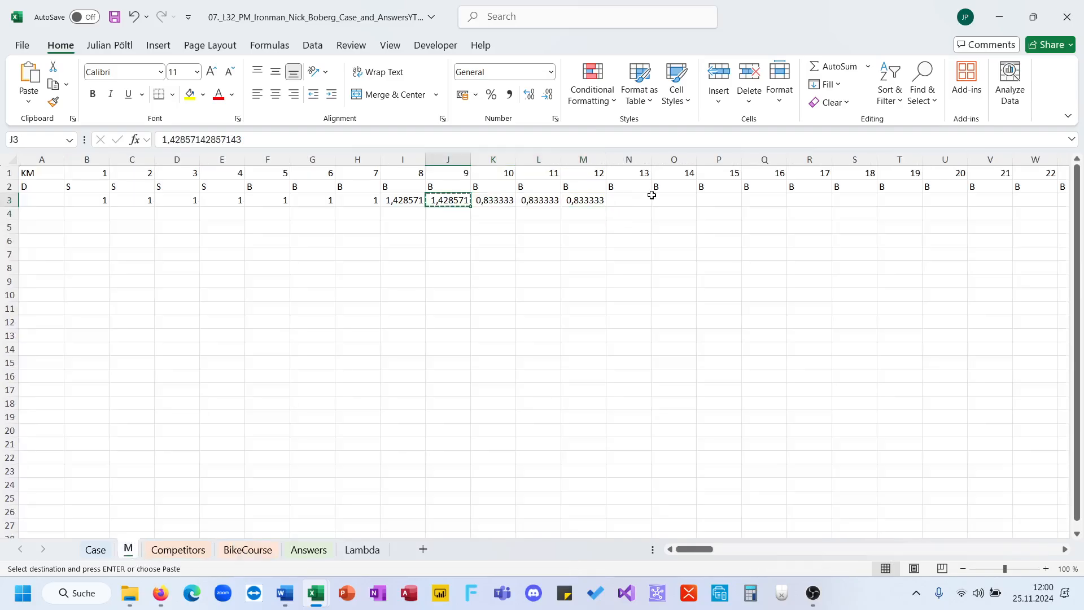
click(645, 197)
key(ctrl+v)
Enter the flat factor 1 in O3 and P3 for kilometres 14 and 15
click(684, 206)
text(1)
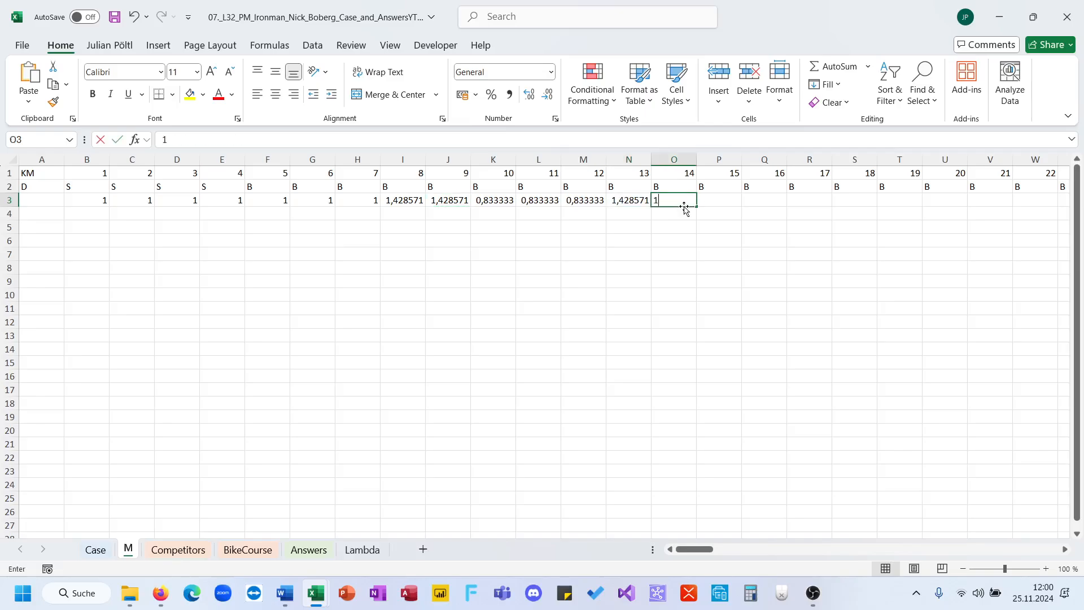
key(Tab)
text(1)
key(Tab)
key(Return)
scroll(616, 292, right, 4)
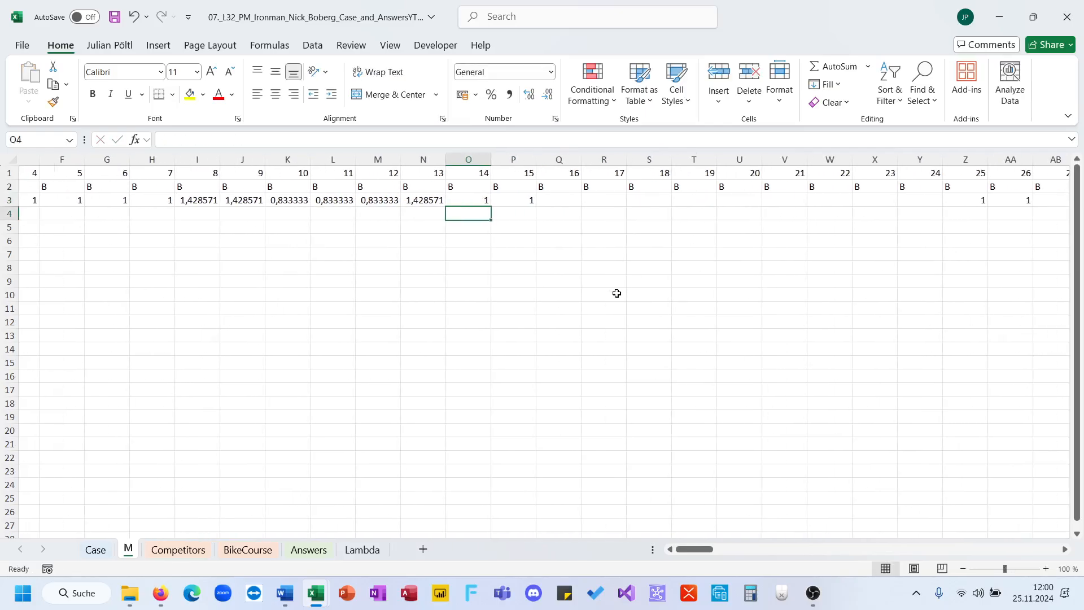
Clear the row 3 factors on sheet M from Z3 through GC3, covering bike kilometres 25 to 184
click(178, 549)
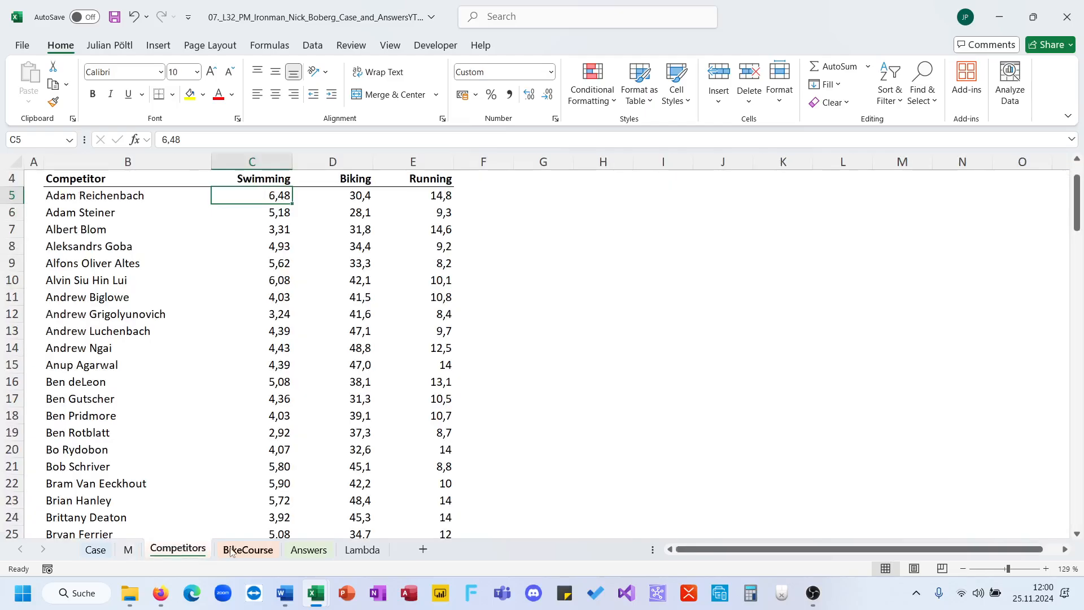
click(248, 550)
click(129, 550)
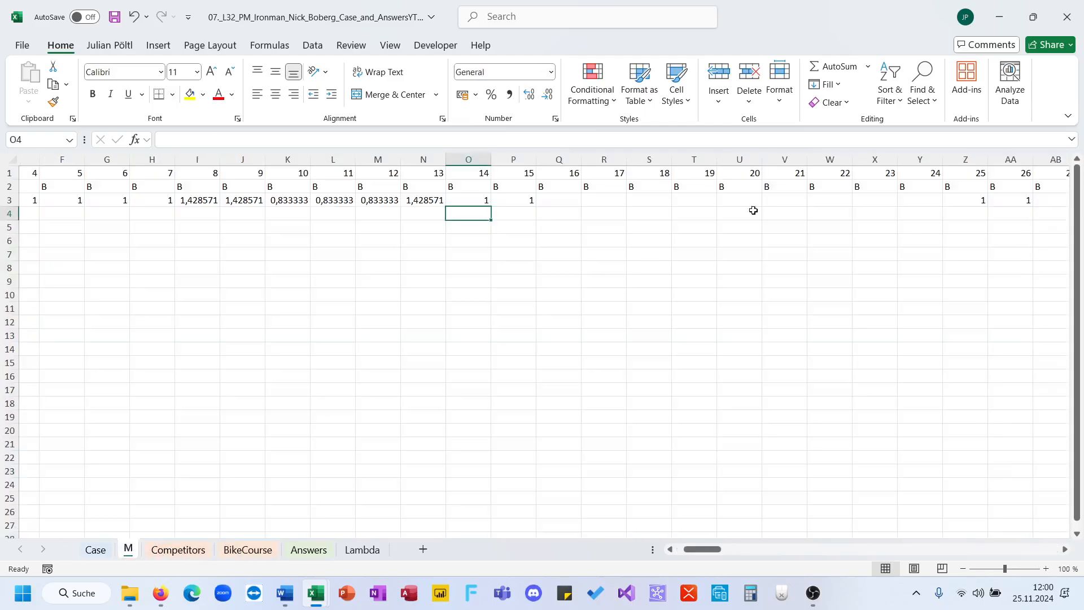
click(974, 201)
key(ctrl+shift+Right)
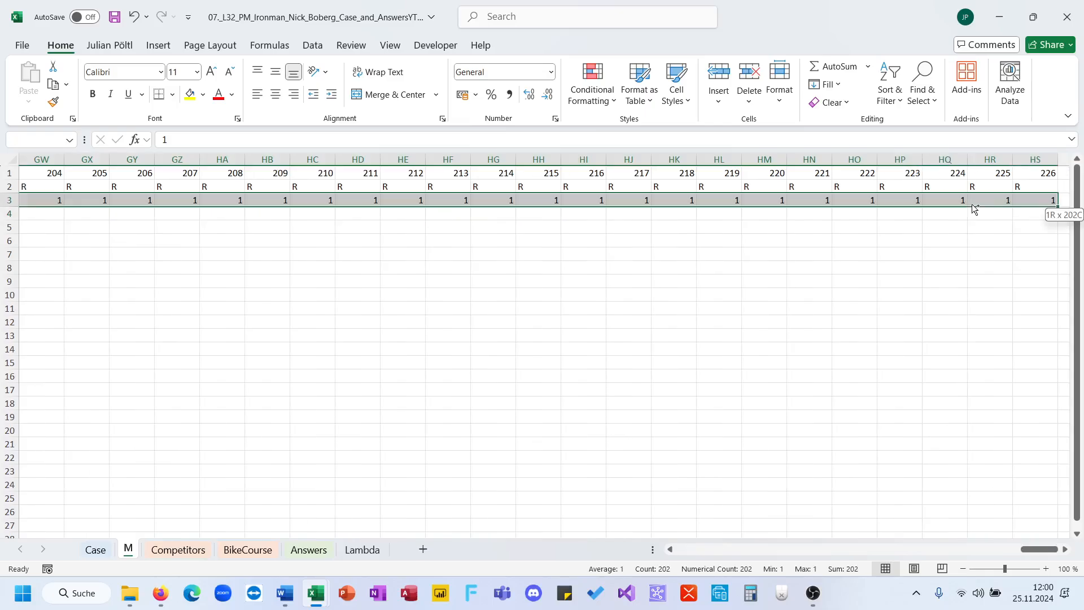
key(shift+Left)
key(shift+Left)
key(shift+Left)
key(shift+Left)
key(shift+Left)
key(shift+Left)
key(shift+Left)
key(shift+Left)
key(shift+Left)
key(shift+Left)
key(shift+Left)
key(shift+Left)
key(shift+Left)
key(shift+Left)
key(shift+Left)
key(shift+Left)
key(shift+Left)
key(shift+Left)
key(shift+Left)
key(shift+Left)
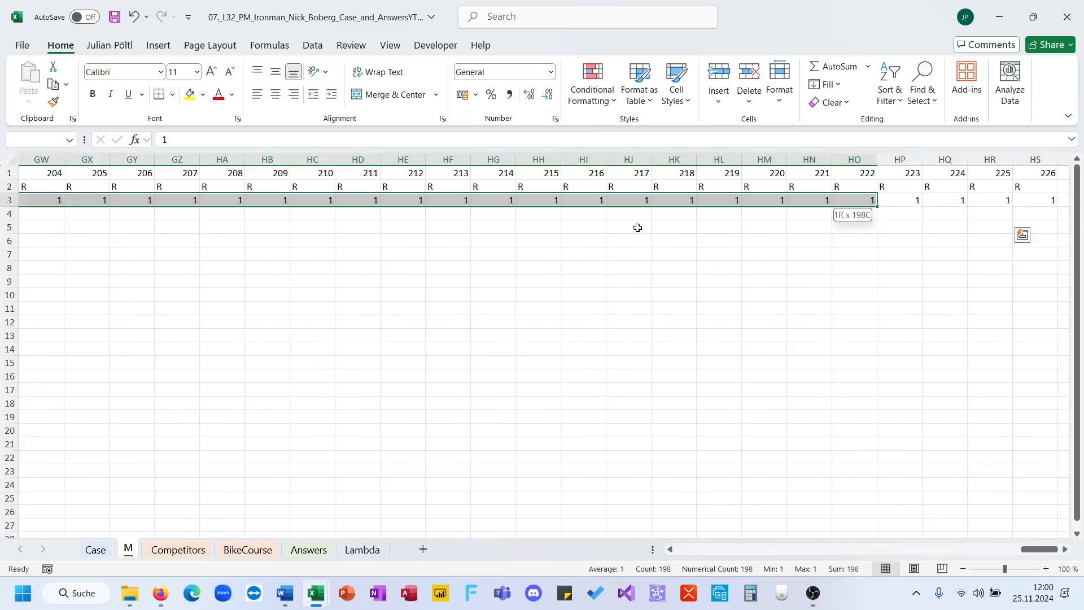
key(shift+Left)
key(shift+Left)
key(shift+Left)
key(shift+Left)
key(shift+Left)
key(shift+Left)
key(shift+Left)
key(shift+Left)
key(shift+Left)
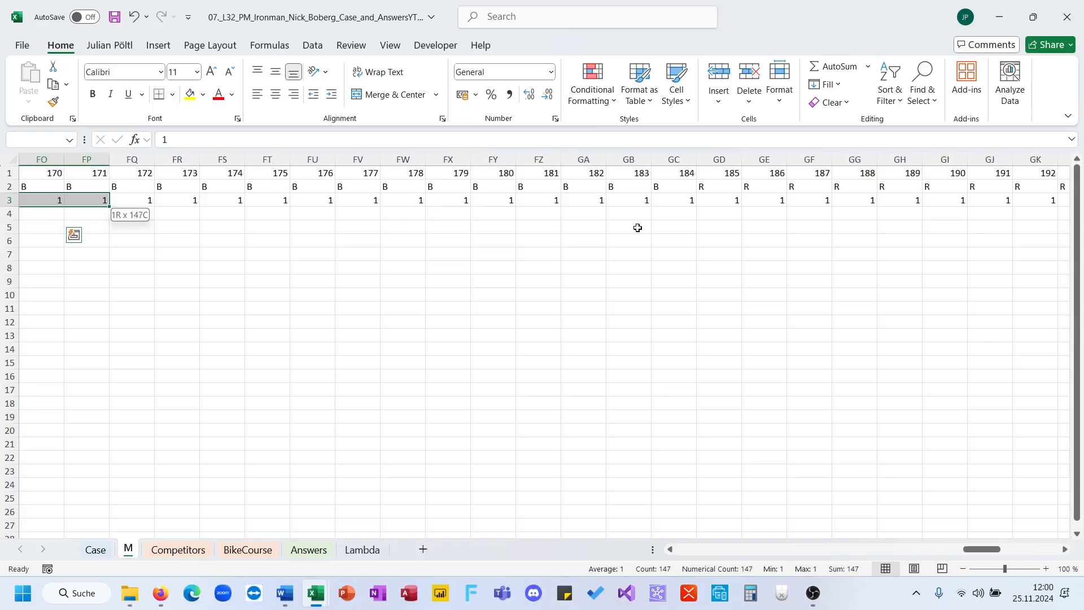
key(shift+Right)
key(shift+Right)
key(shift+Right)
key(shift+Right)
key(shift+Right)
key(shift+Right)
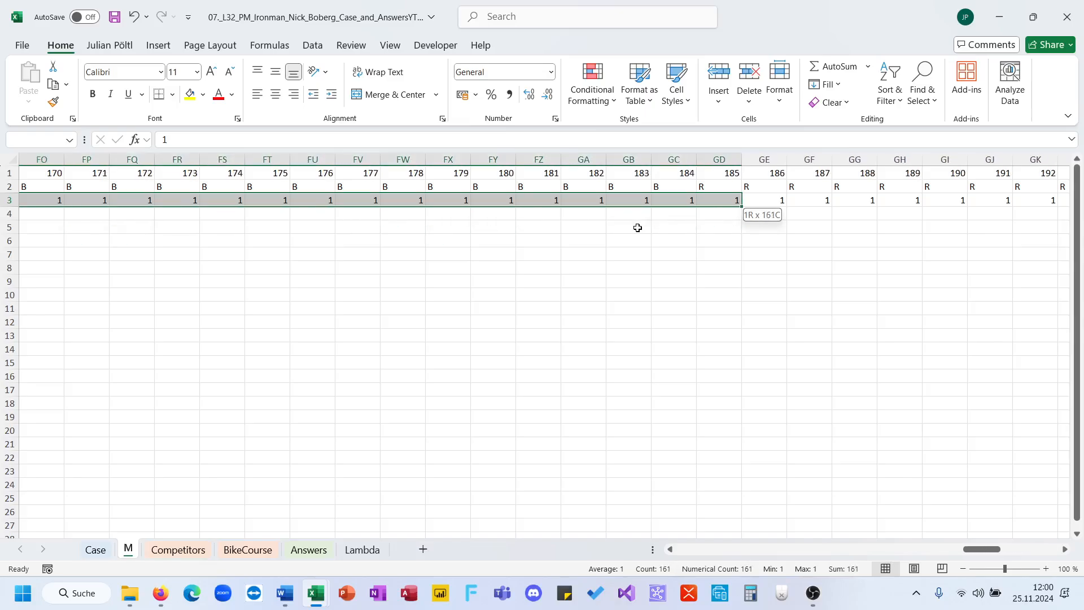
key(shift+Left)
key(Delete)
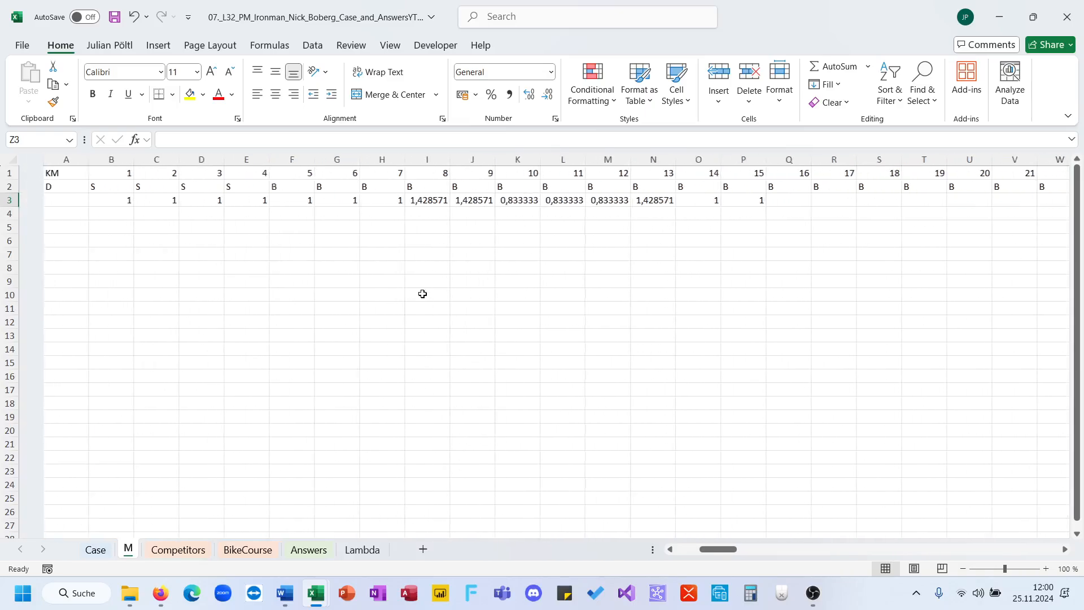
Check the section ending at kilometre 12 on BikeCourse and copy the descent factor from M3 into Q3 on sheet M
click(252, 552)
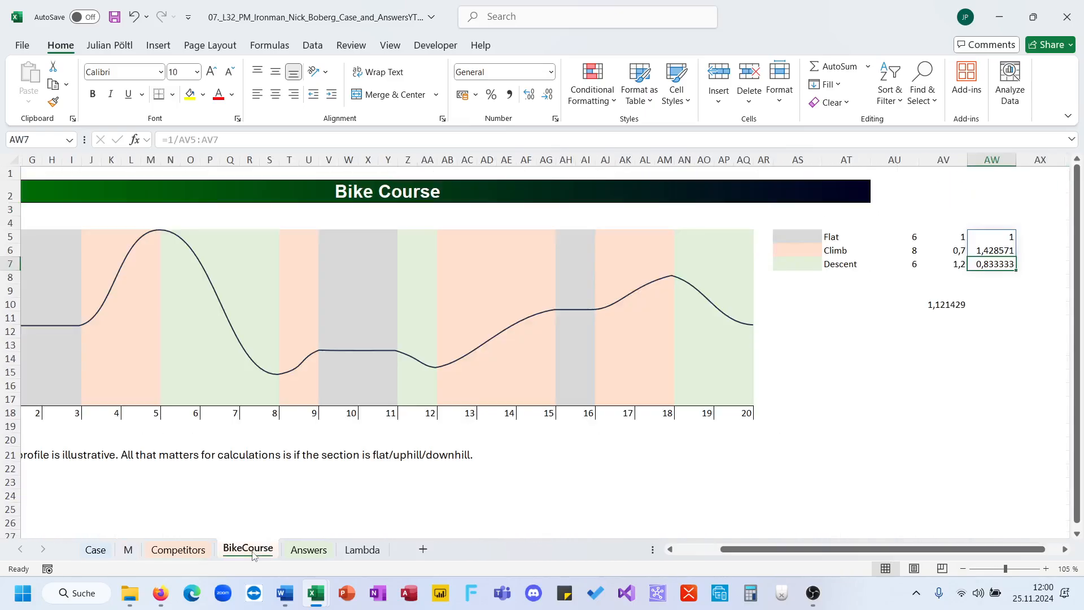
click(428, 376)
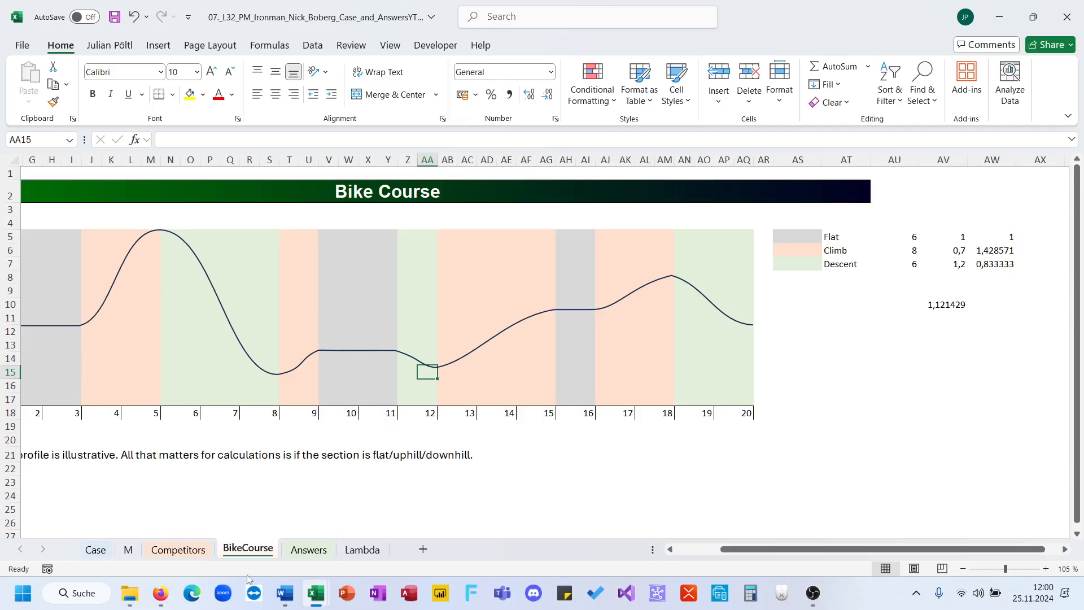
click(128, 549)
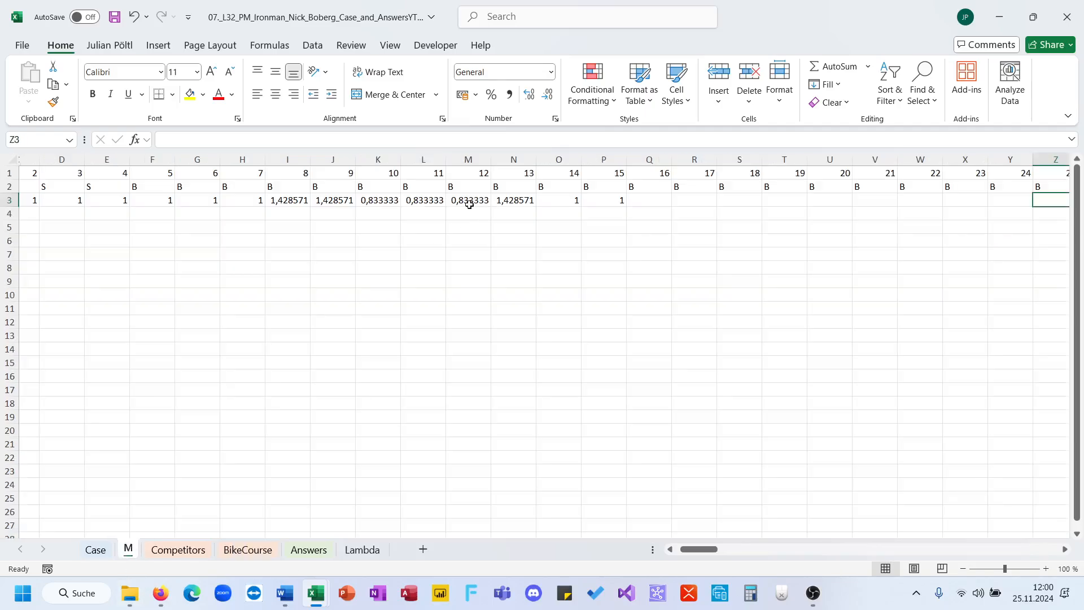
click(470, 202)
key(ctrl+c)
click(642, 202)
key(ctrl+v)
Copy the climb factor from N3 into R3:T3 for kilometres 17 to 19
click(503, 202)
key(ctrl+c)
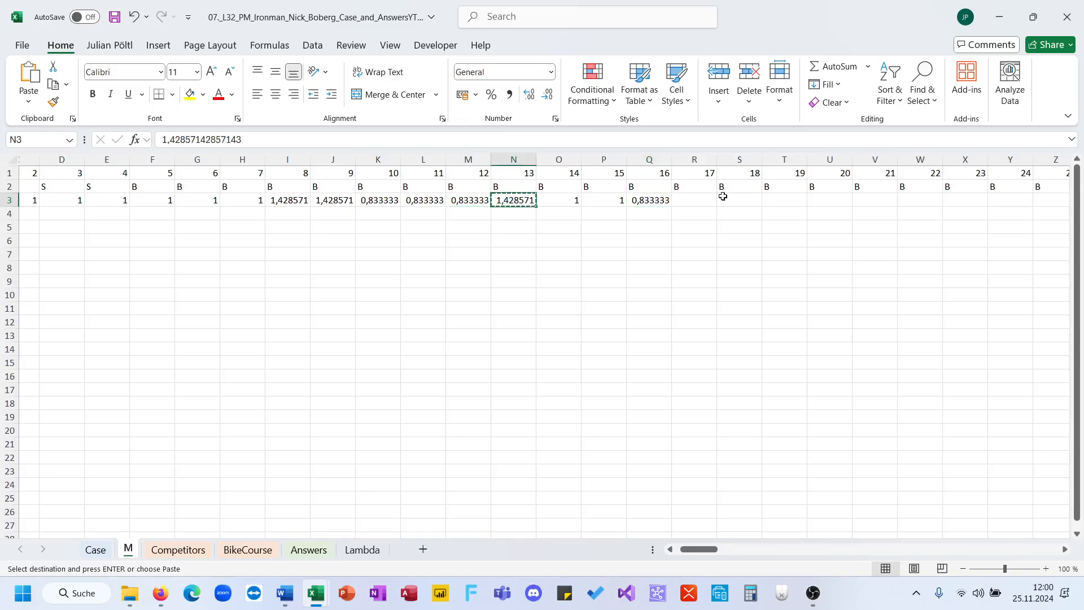
drag(804, 197, 678, 198)
key(ctrl+v)
scroll(764, 259, right, 5)
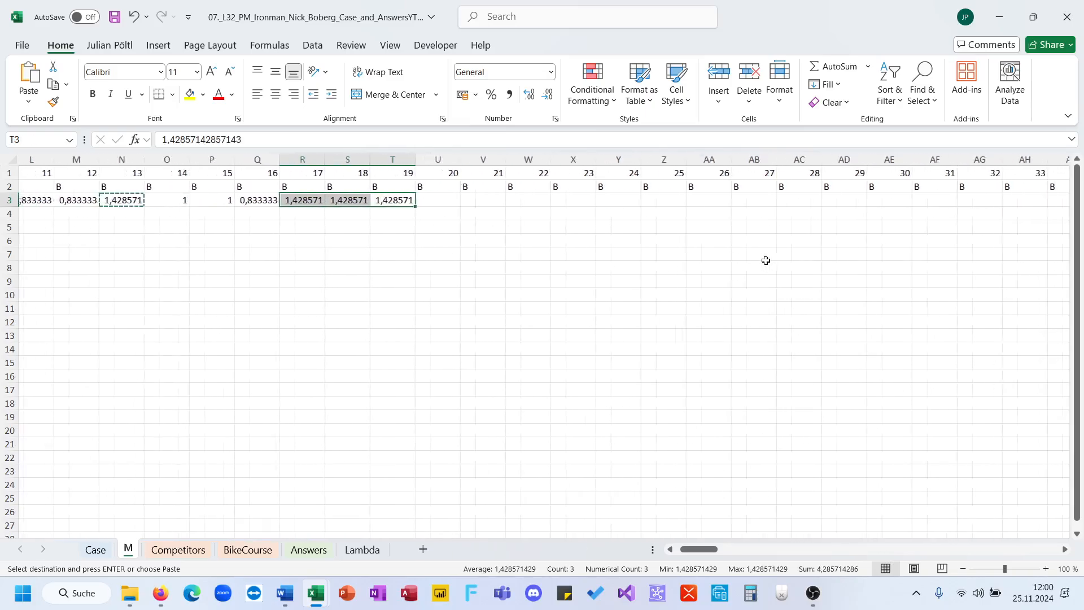
Check the flat section between kilometres 15 and 16 on BikeCourse and enter a factor of 1 in U3 on sheet M
click(247, 549)
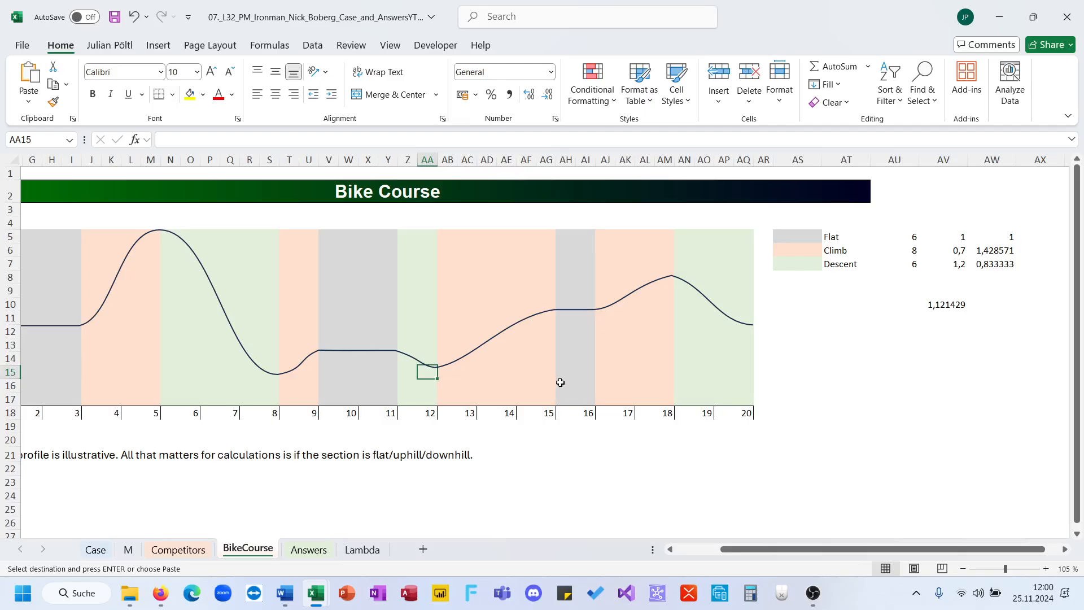
click(576, 331)
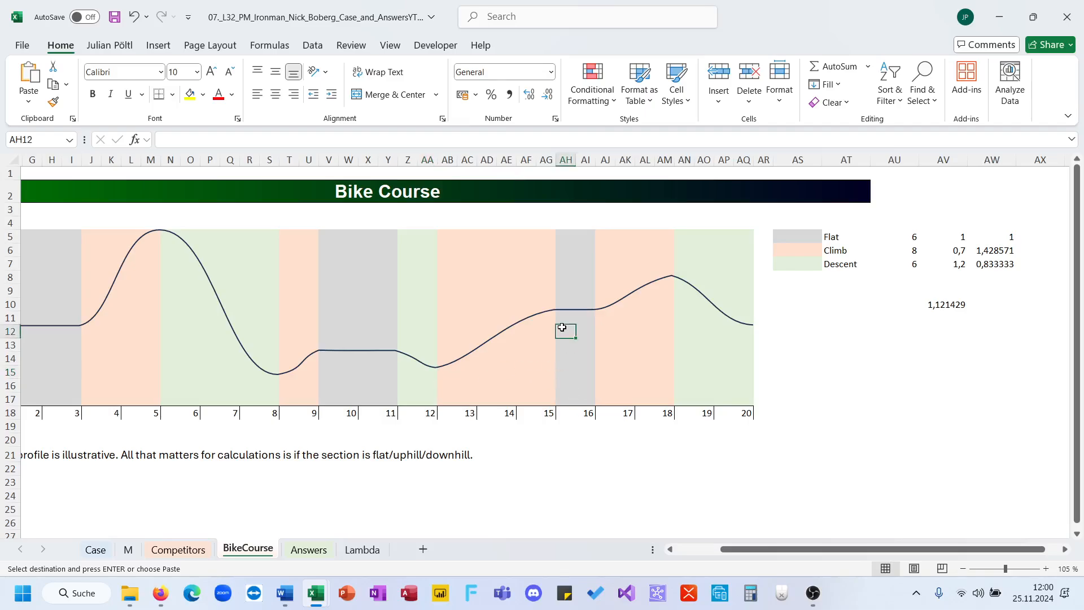
click(96, 550)
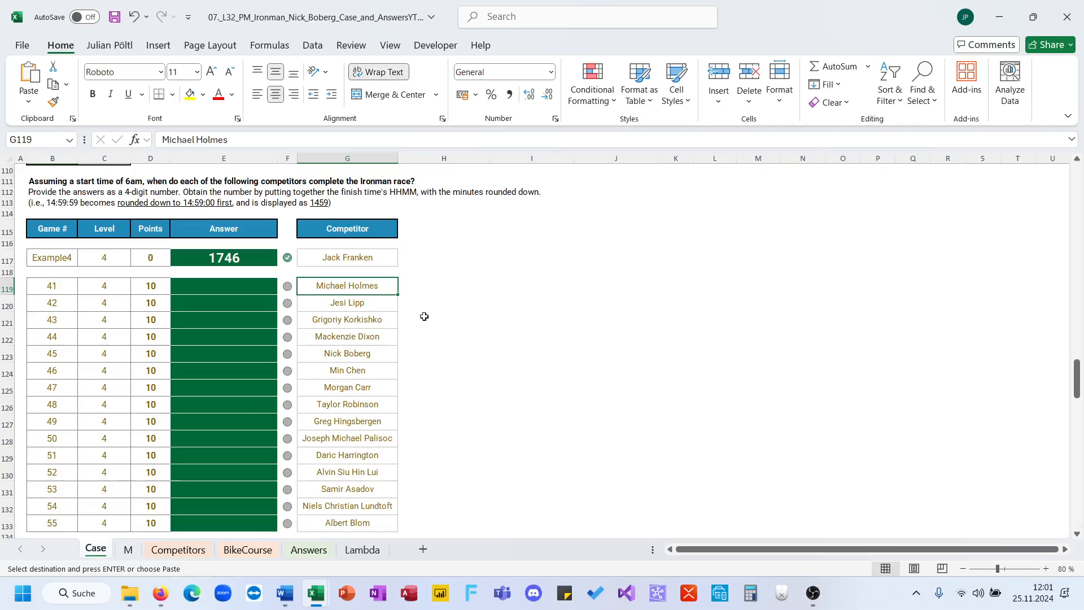
click(247, 550)
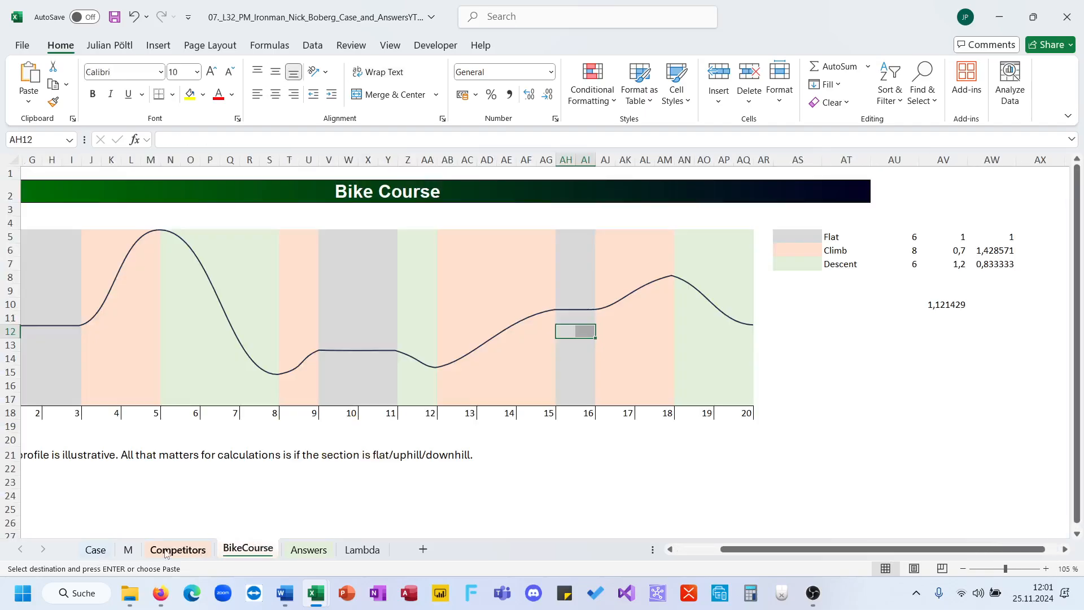
click(128, 549)
click(445, 201)
text(1)
key(Tab)
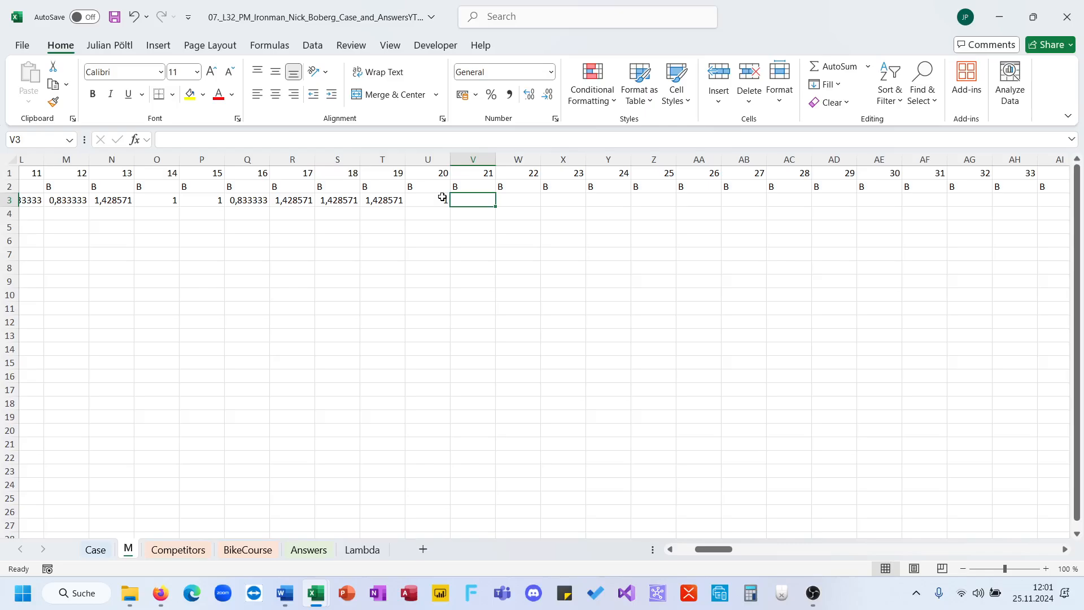
Copy the climb factor from S3 into V3:W3 for kilometres 21 and 22
click(355, 201)
key(ctrl+c)
drag(486, 203, 520, 203)
key(ctrl+v)
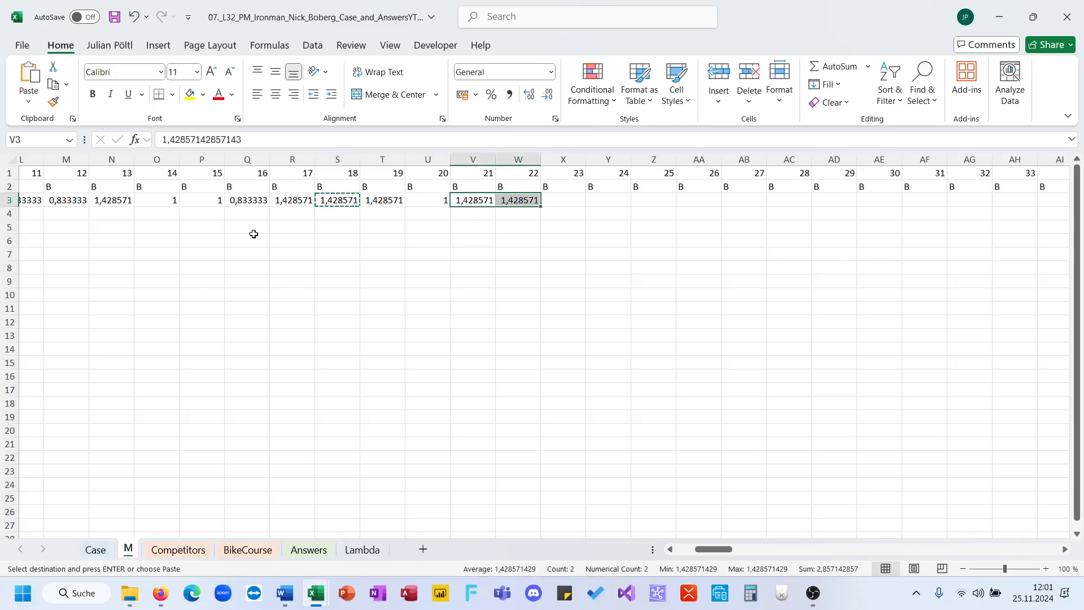
Copy the descent factor from Q3 into X3:Y3 to complete the first bike lap
click(247, 212)
click(247, 201)
key(ctrl+c)
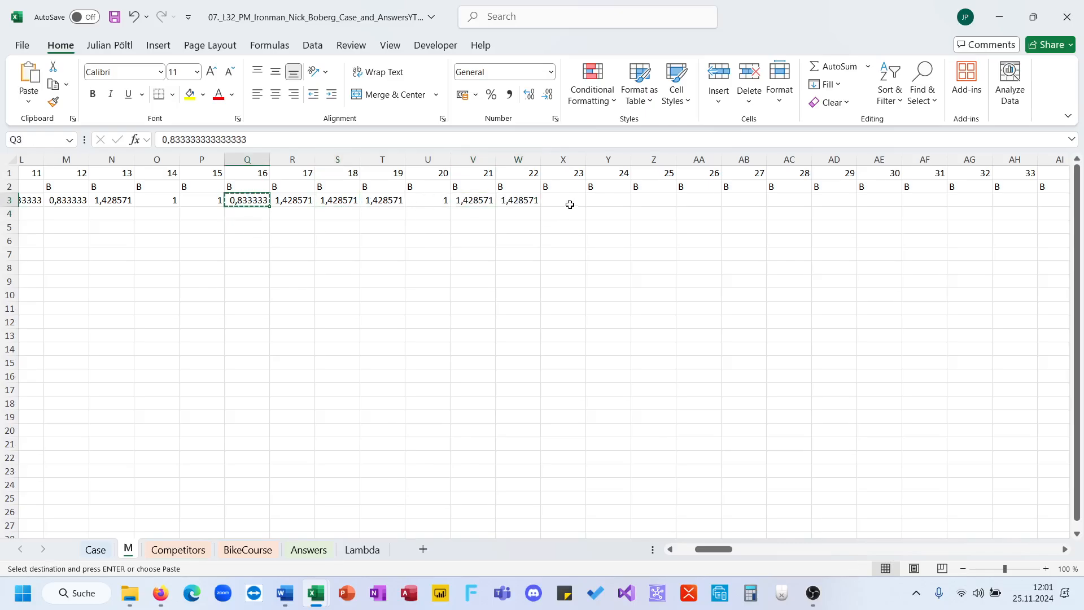
drag(569, 205, 119, 194)
key(ctrl+v)
Copy the first lap's factors F3:Y3 into row 3 for kilometres 25 to 44 and 45 to 64, starting at Z3 and AT3
scroll(327, 252, right, 6)
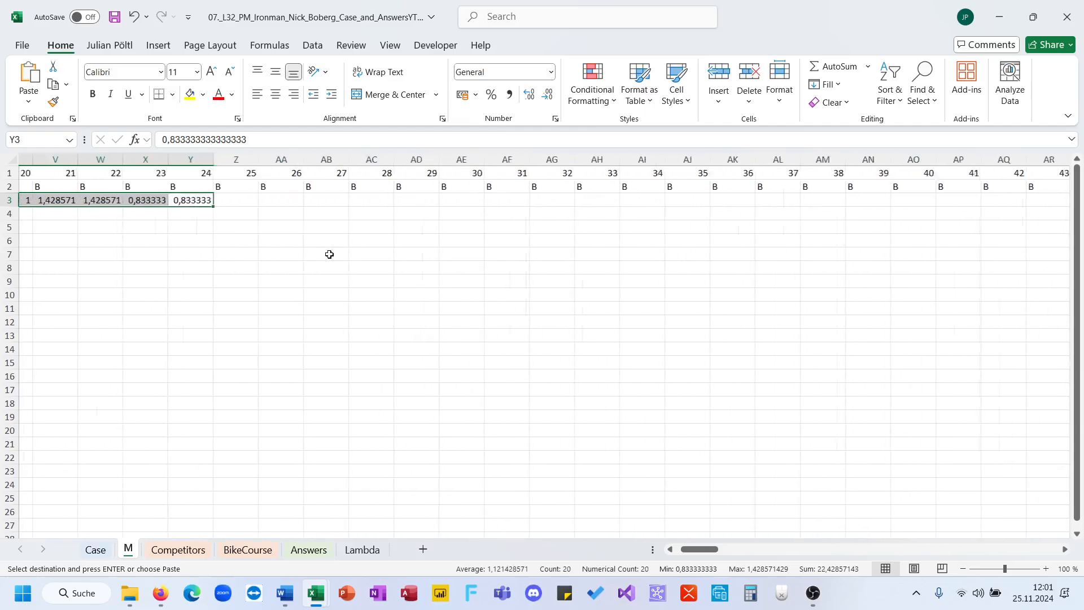
click(169, 199)
key(ctrl+v)
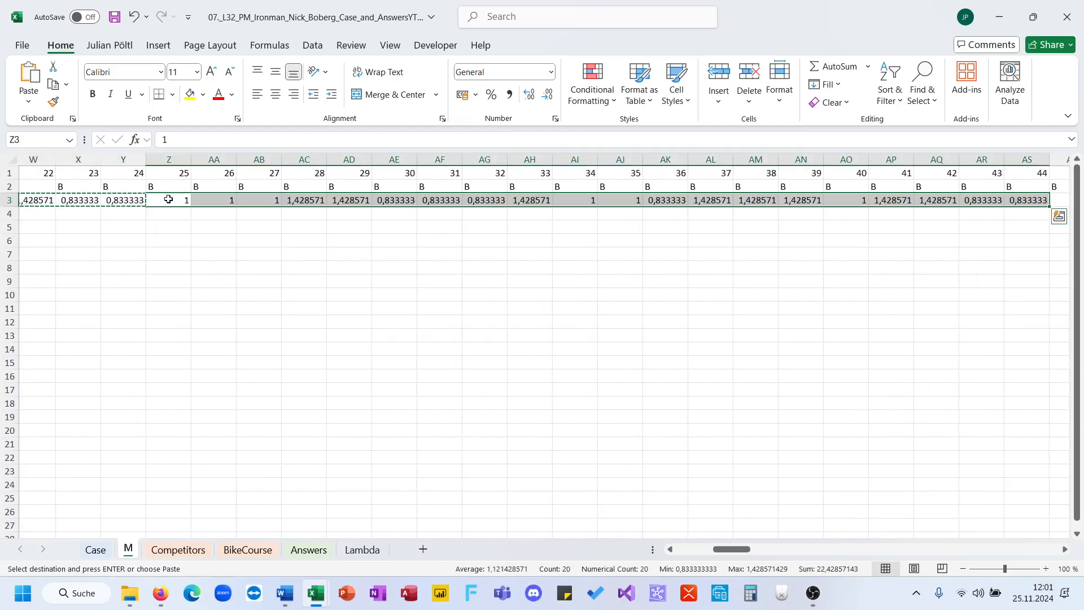
key(Right)
key(Right)
key(ctrl+Right)
key(Right)
key(ctrl+v)
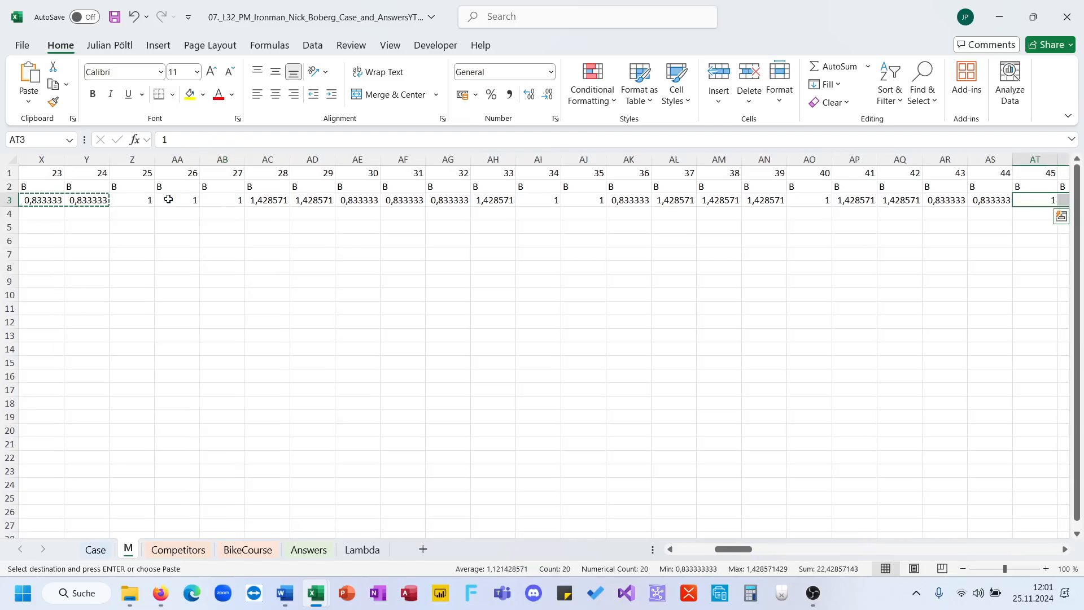
Paste the copied lap factors into row 3 three more times, covering kilometres 65 to 124
key(ctrl+Right)
key(Right)
key(ctrl+v)
key(ctrl+Right)
key(Right)
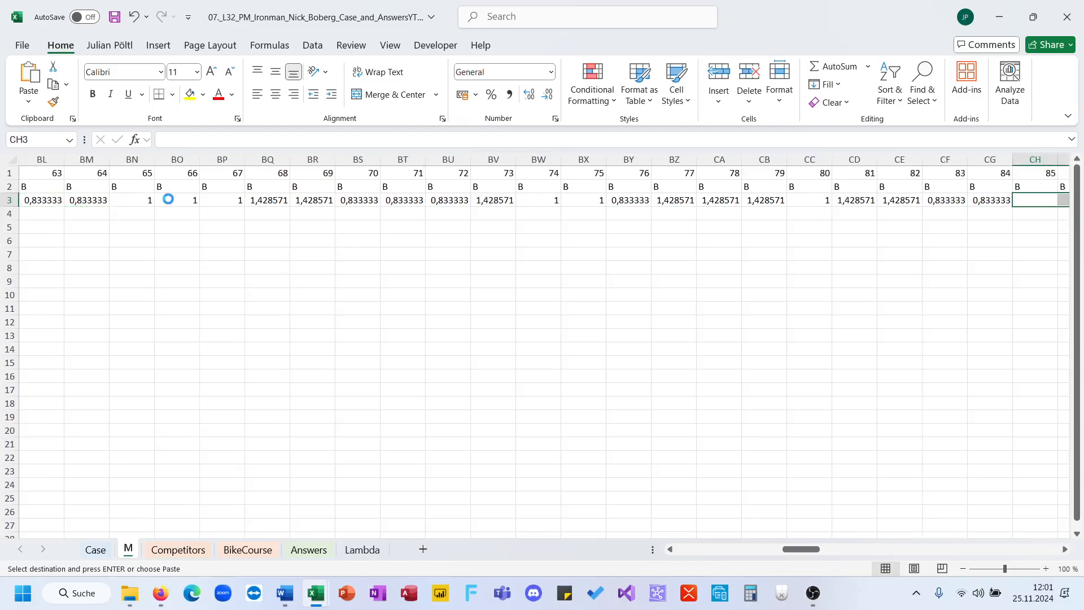
key(ctrl+v)
key(ctrl+Right)
key(Right)
key(ctrl+v)
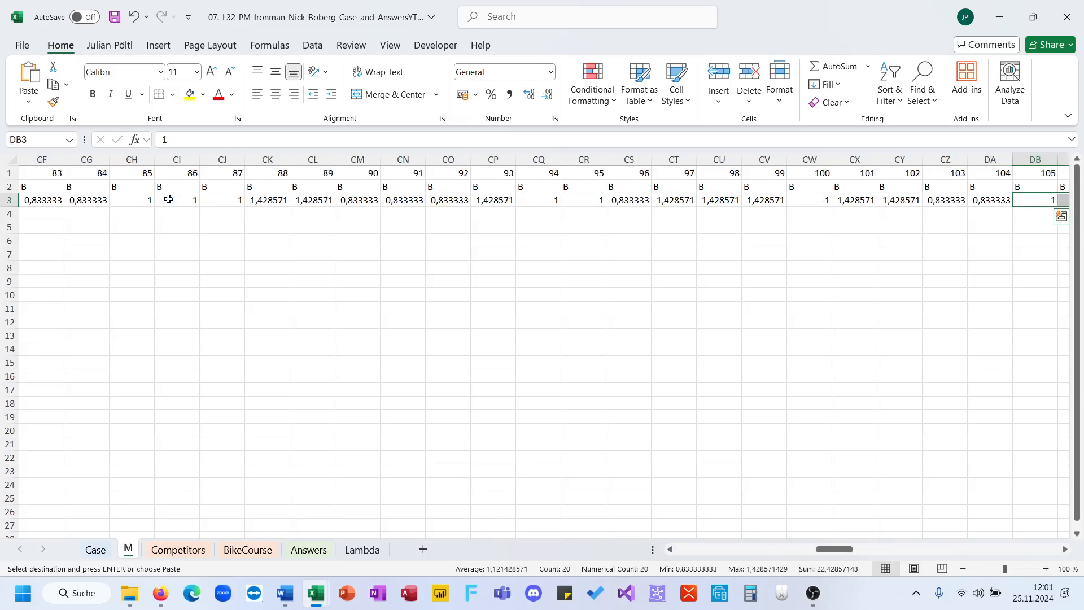
Paste the lap factors into row 3 for the last three bike laps, covering kilometres 125 to 184
key(ctrl+Right)
key(Right)
key(ctrl+v)
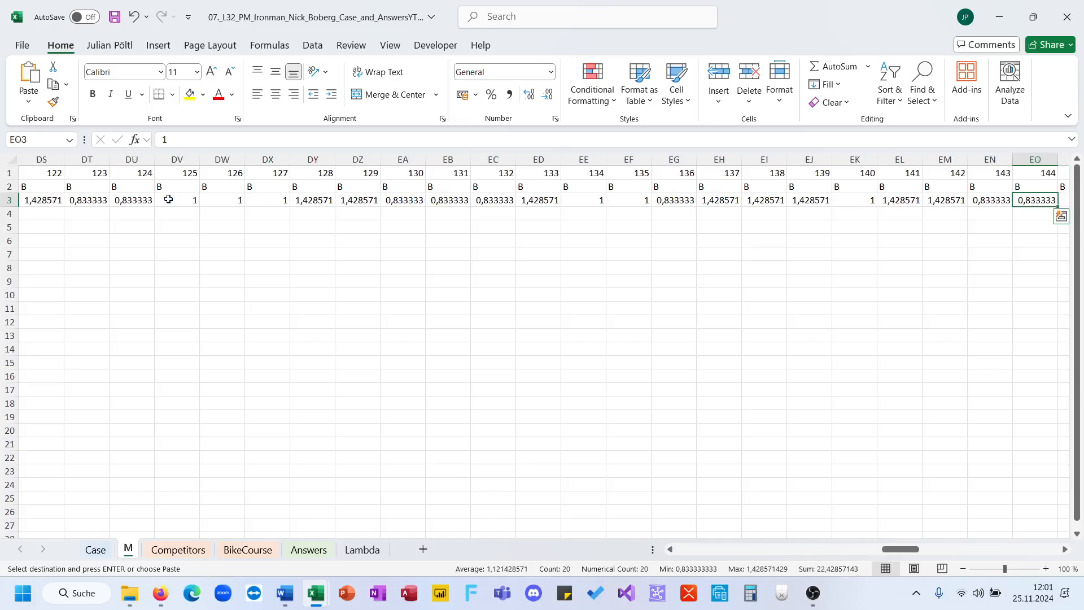
key(ctrl+Right)
key(ctrl+Right)
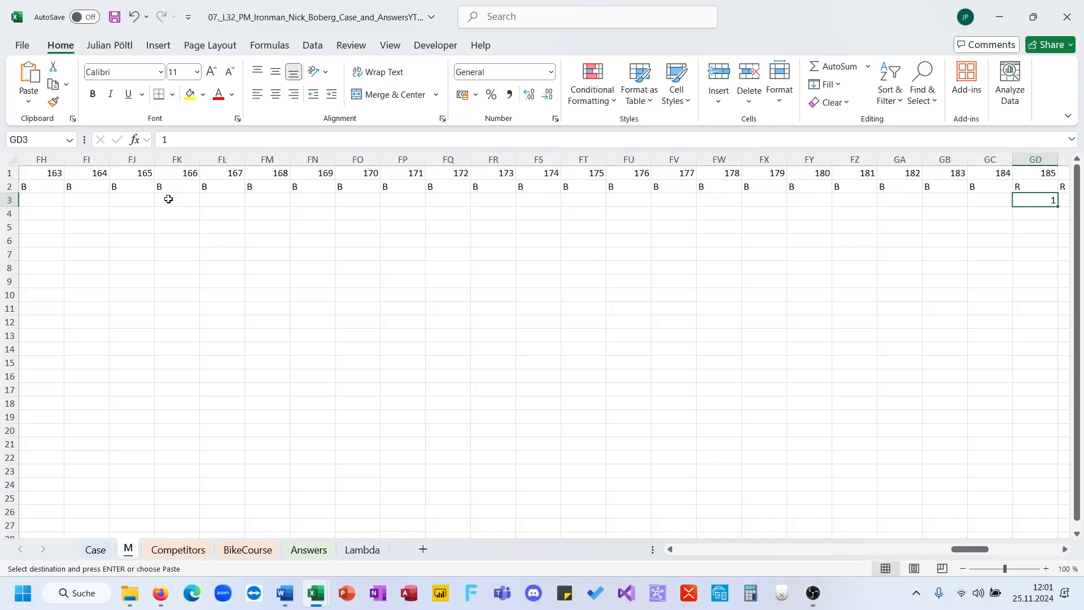
key(ctrl+Left)
key(Right)
key(ctrl+v)
key(ctrl+Right)
key(Right)
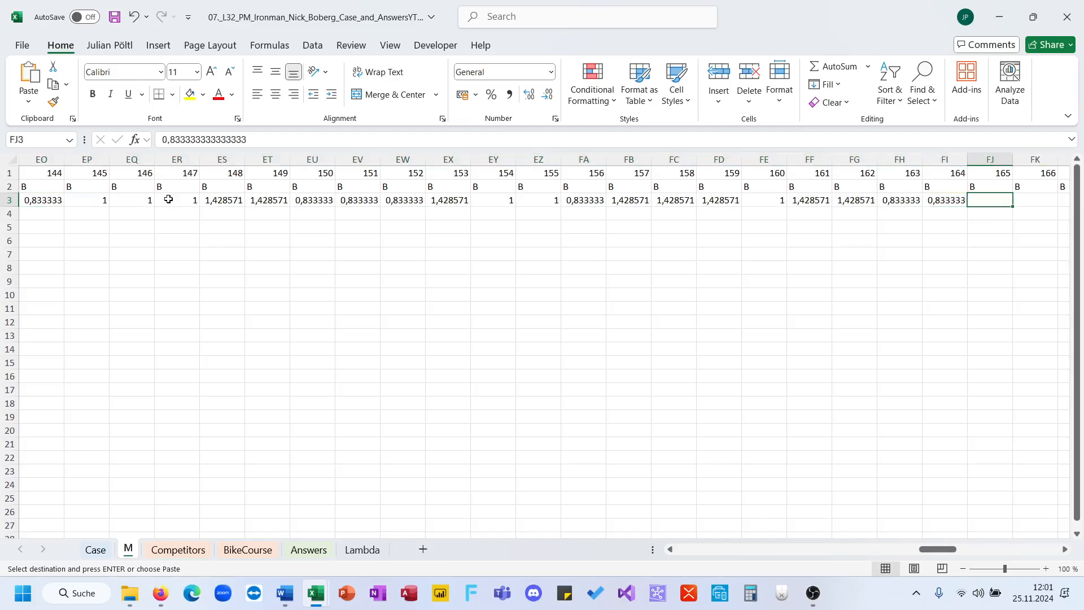
key(ctrl+v)
key(ctrl+Right)
key(Right)
key(ctrl+v)
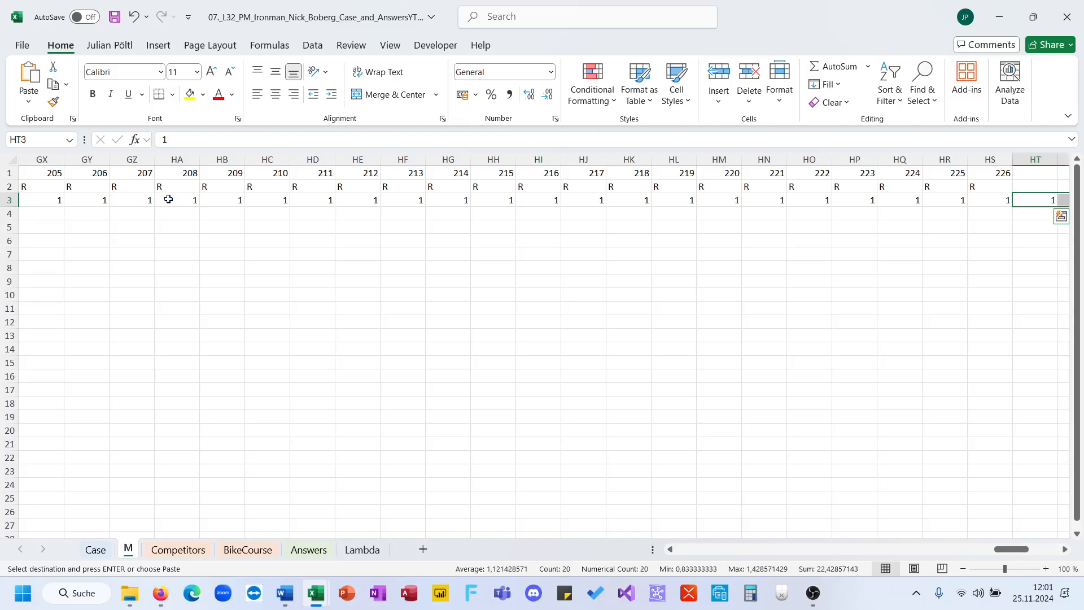
key(Escape)
key(ctrl+z)
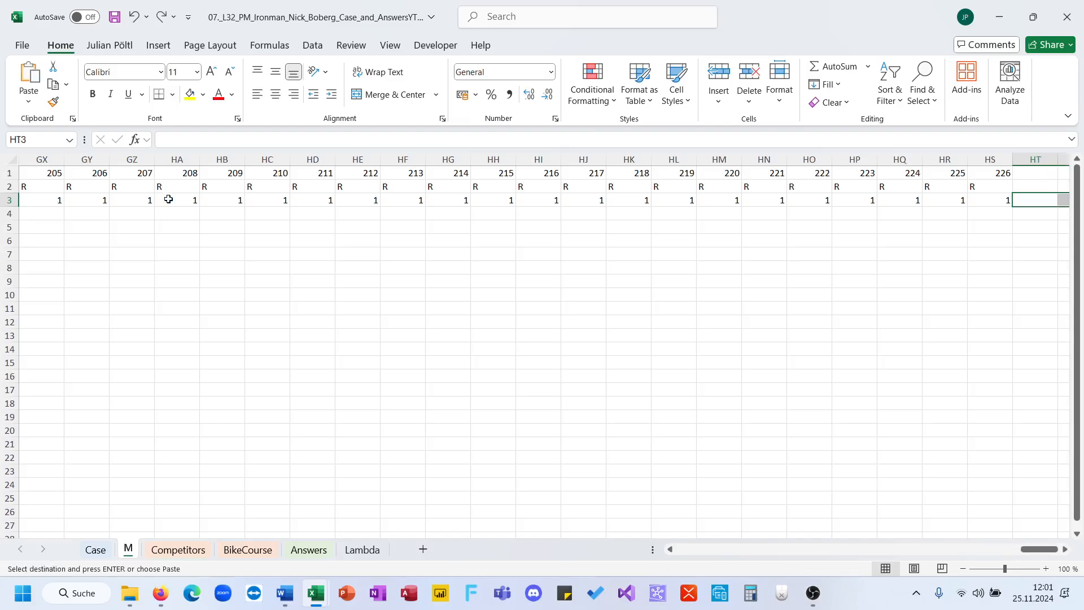
key(ctrl+z)
key(ctrl+y)
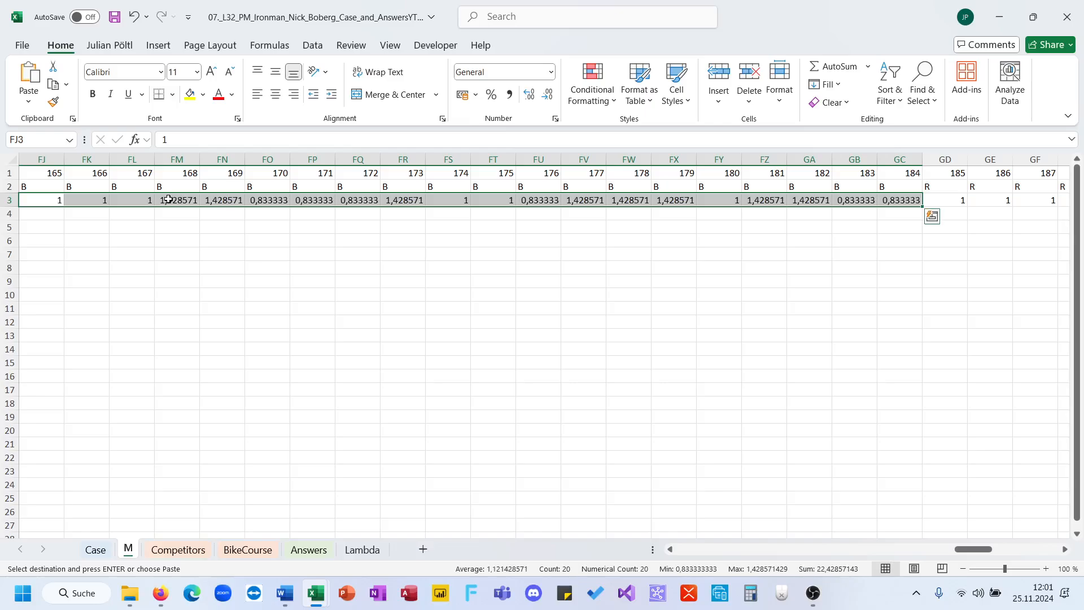
key(ctrl+y)
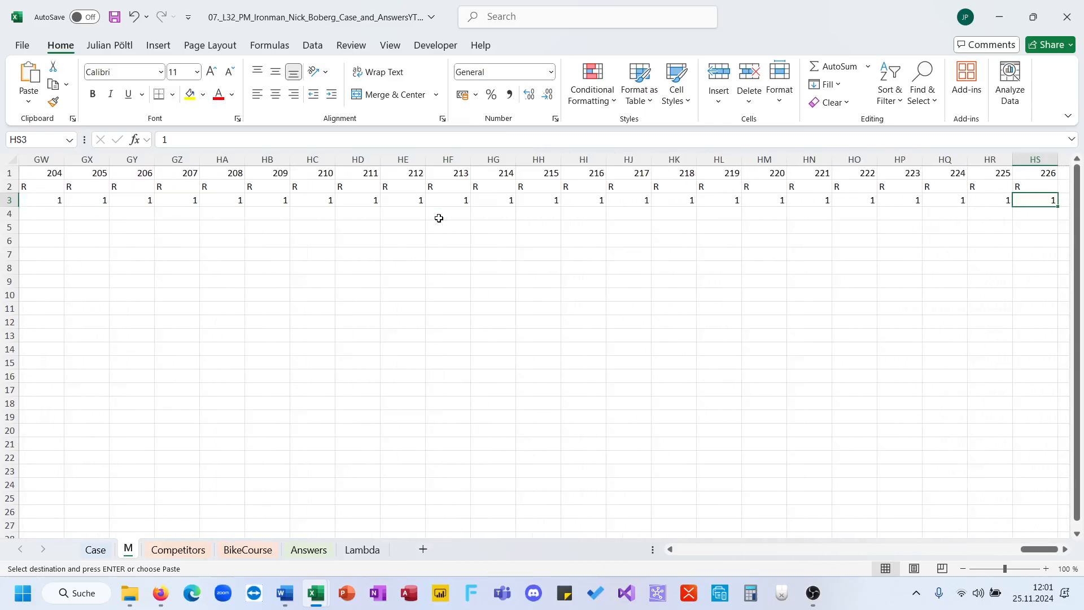
Label the factor row SM in A3
key(Home)
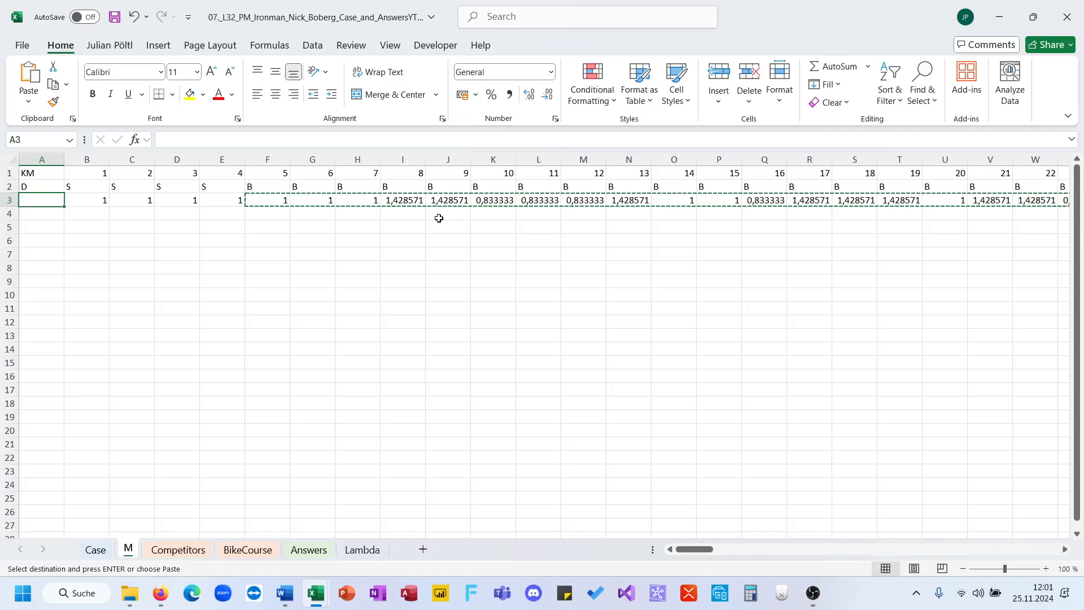
text(S)
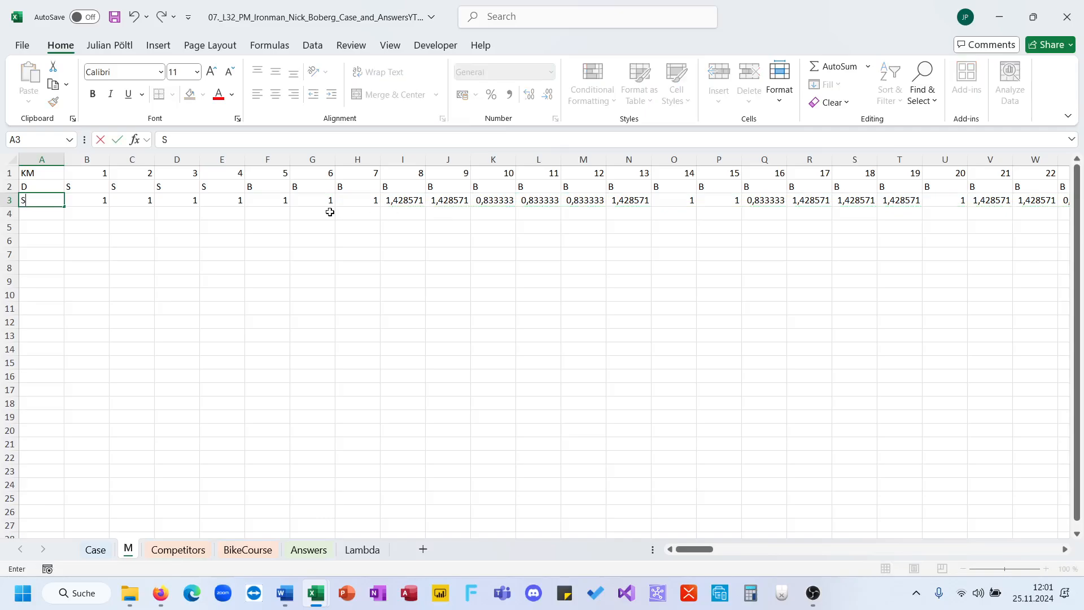
text(Q)
key(Return)
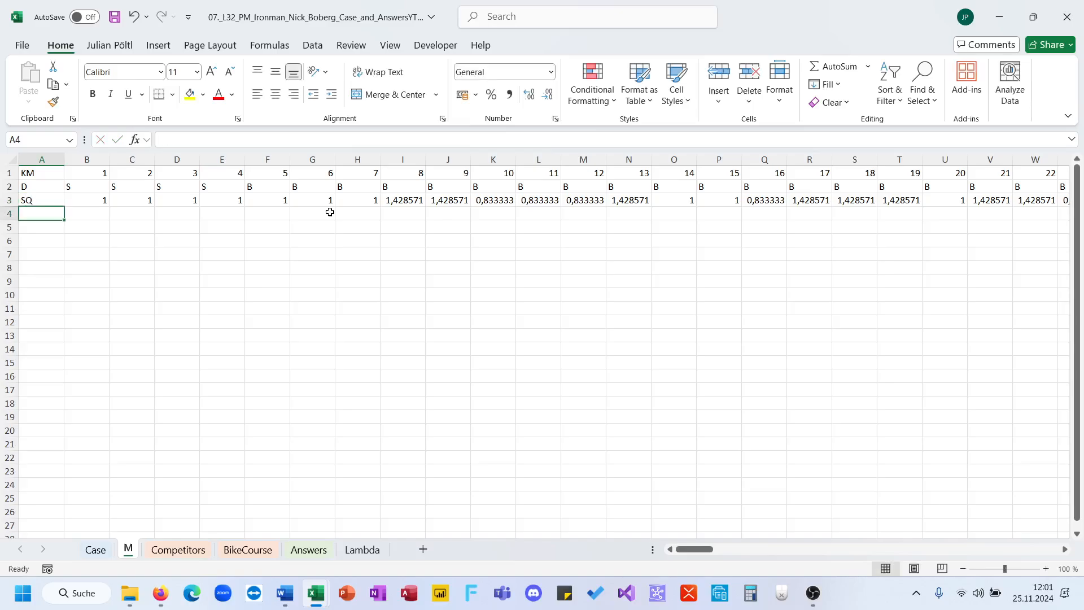
click(54, 201)
text(SM)
key(Return)
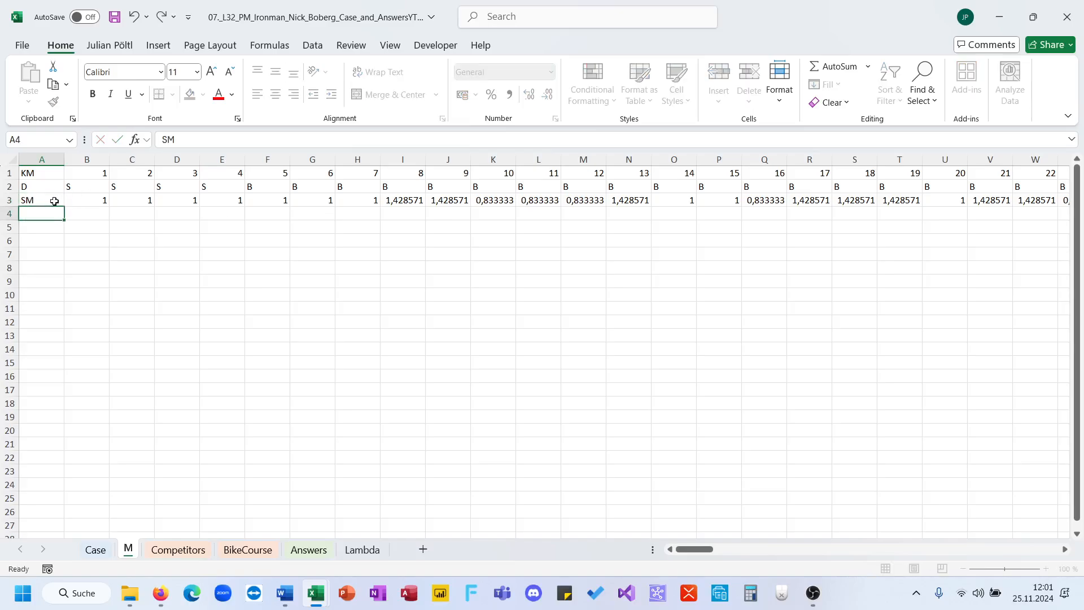
Copy all competitor names from B5:B133 on the Competitors sheet into column A of sheet M, starting at A5
click(46, 225)
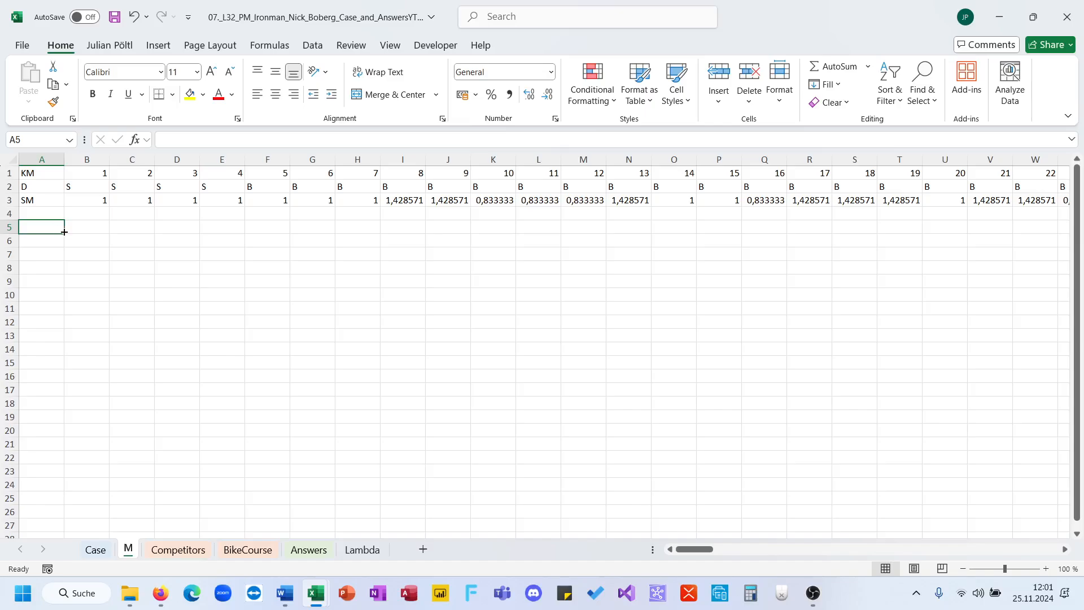
click(95, 549)
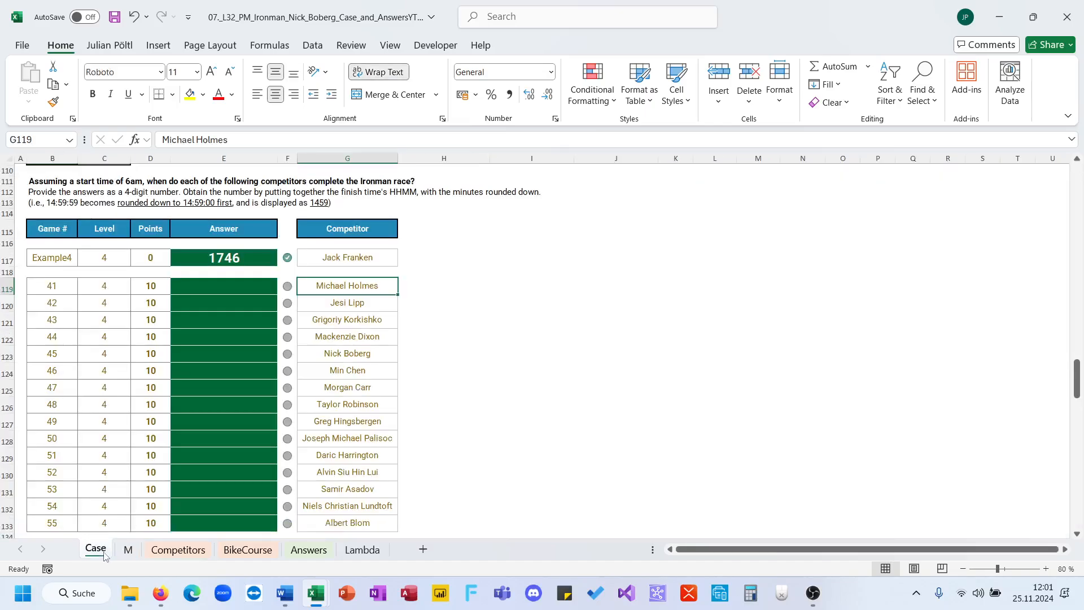
click(174, 551)
click(106, 196)
key(ctrl+shift+Down)
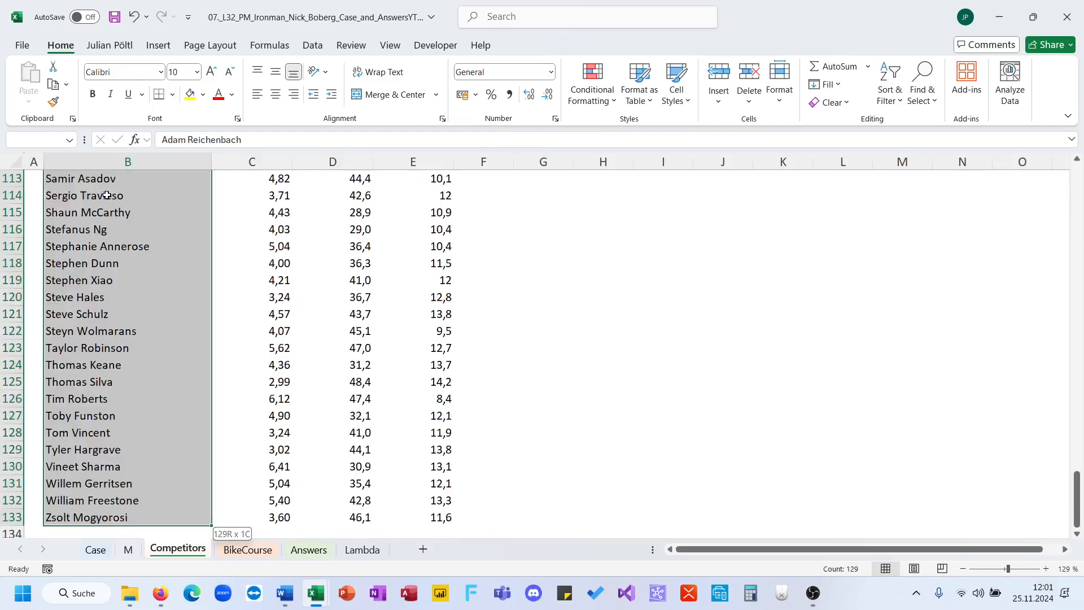
key(ctrl+c)
click(128, 551)
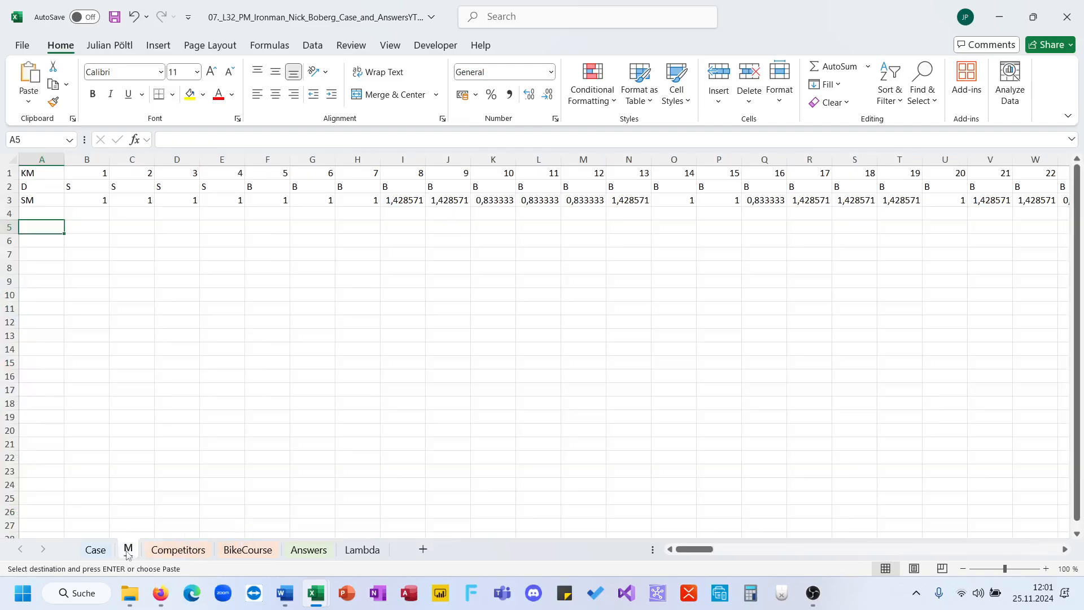
key(ctrl+v)
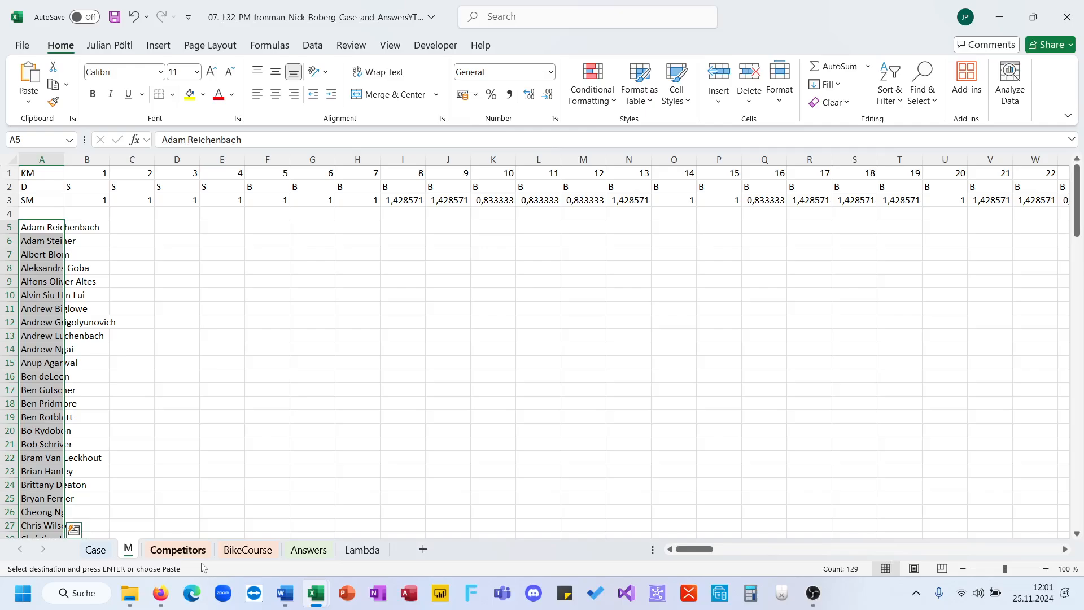
Copy the Swimming speeds C5:C133 on the Competitors sheet
click(179, 549)
click(260, 252)
key(ctrl+Up)
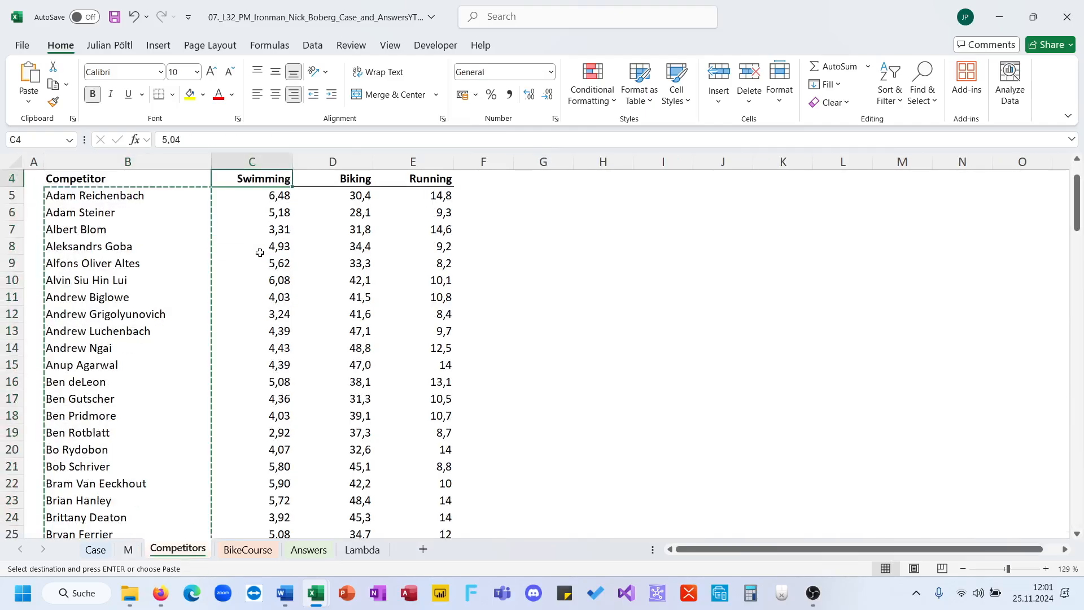
key(Down)
key(ctrl+shift+Down)
key(ctrl+c)
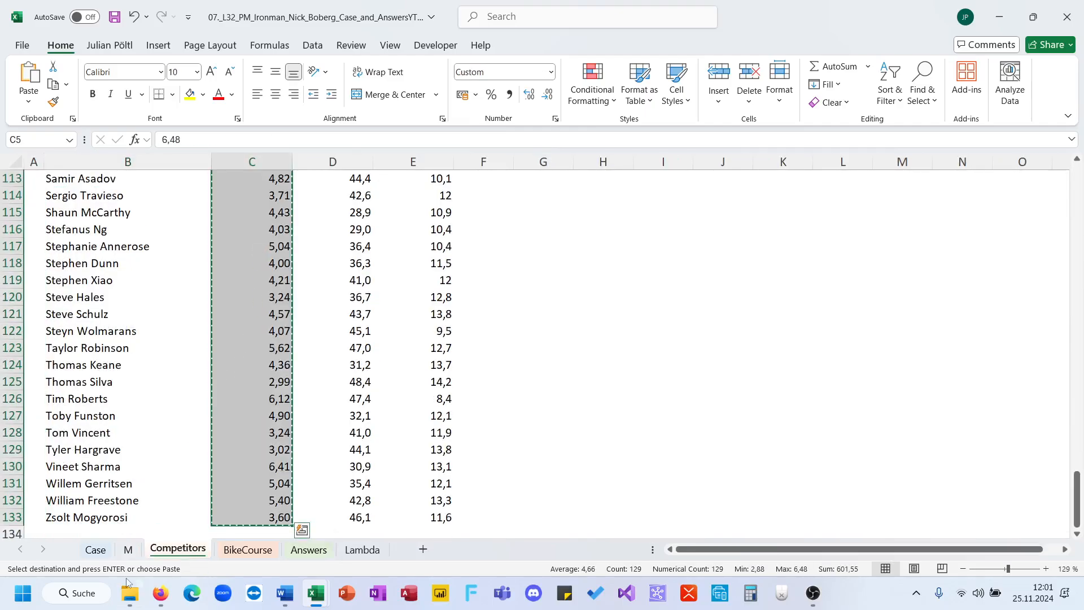
Paste the swimming speeds on sheet M for kilometre 1, starting at B5
click(128, 550)
drag(99, 226, 220, 226)
key(ctrl+shift+Down)
key(ctrl+shift+Up)
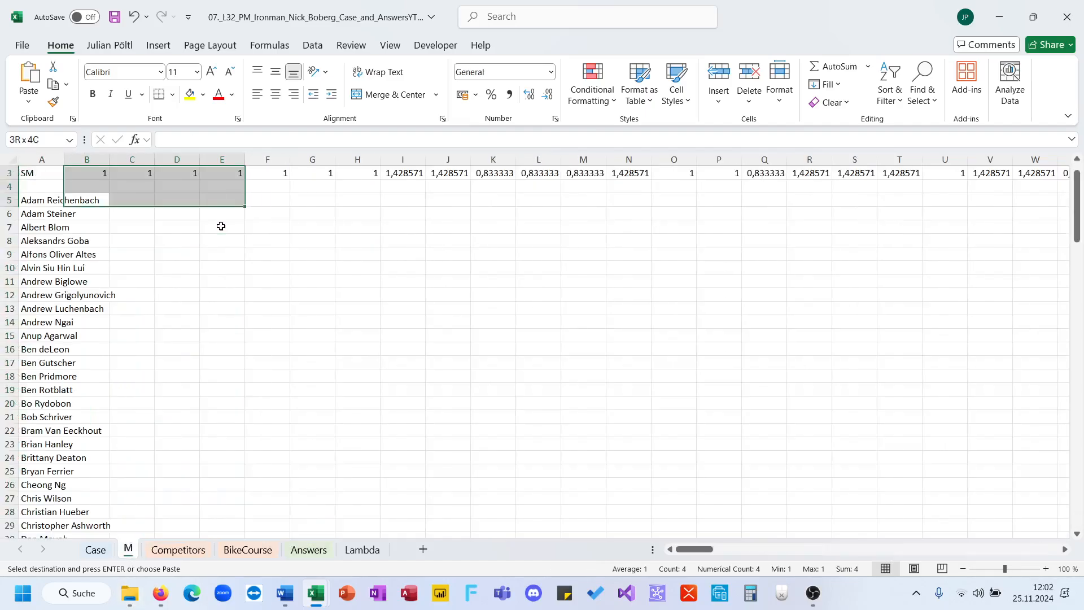
key(Left)
key(Down)
key(Up)
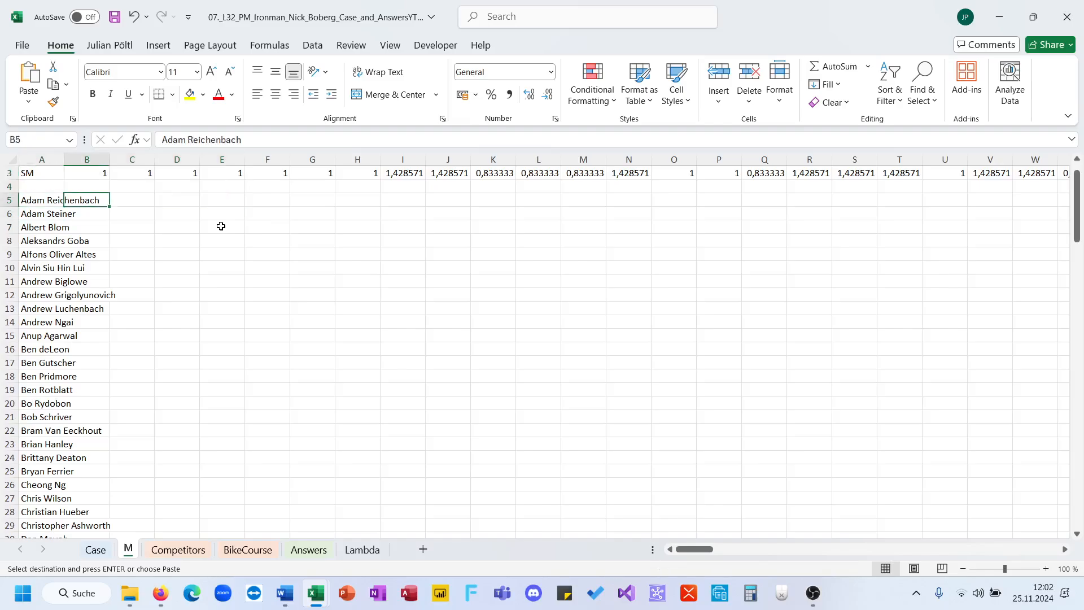
key(Right)
key(ctrl+v)
Extend the swimming speeds across columns C to E for kilometres 2 to 4
key(shift+Right)
key(shift+Right)
key(shift+Right)
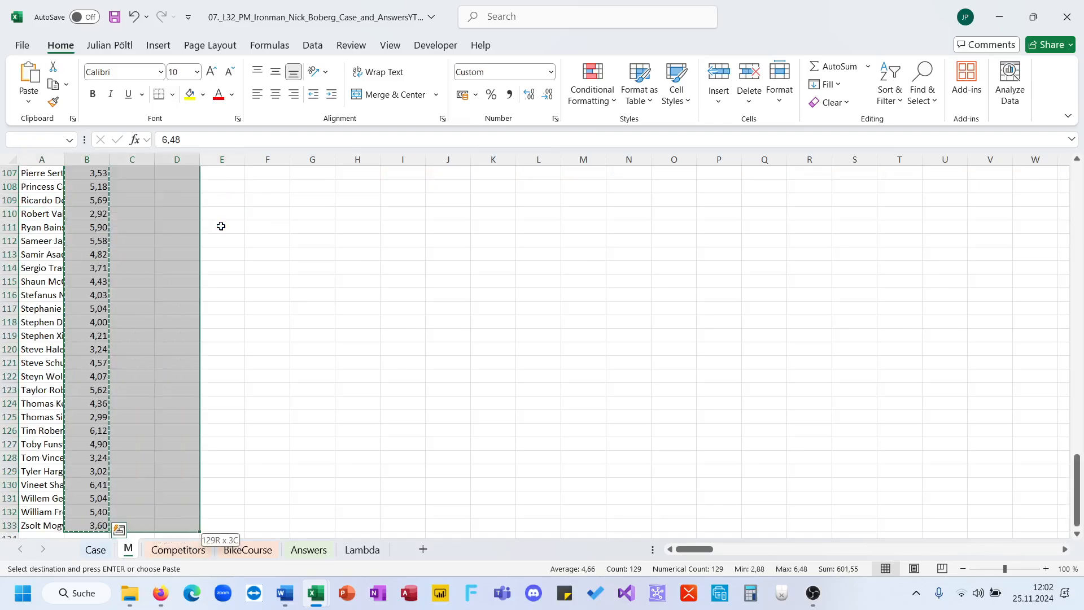
key(ctrl+v)
key(Escape)
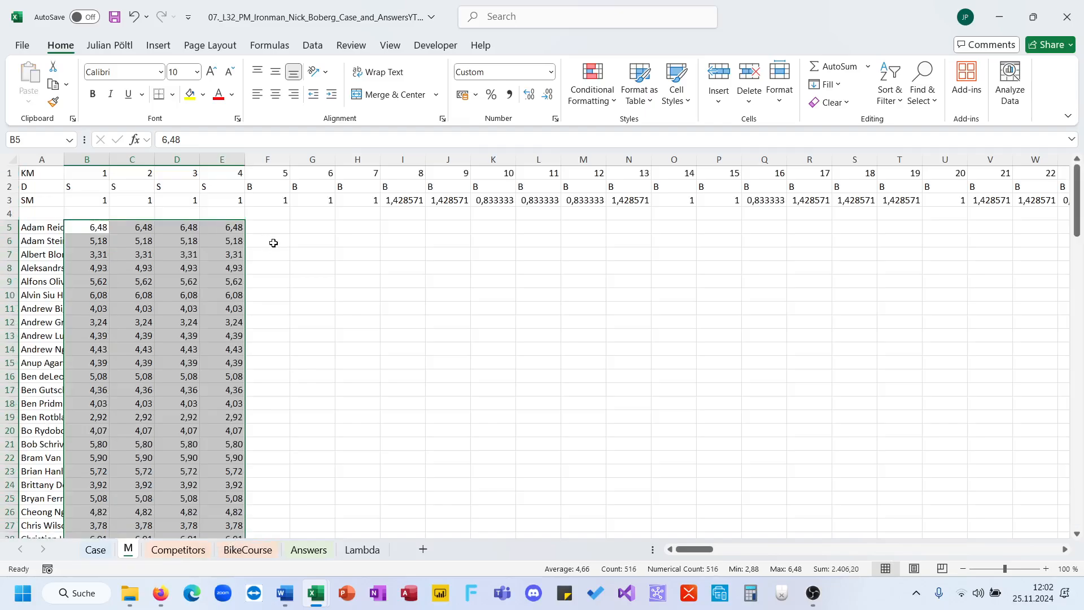
Copy the Biking speeds D5:D133 from the Competitors sheet into sheet M for kilometre 5, starting at F5
click(94, 549)
click(197, 552)
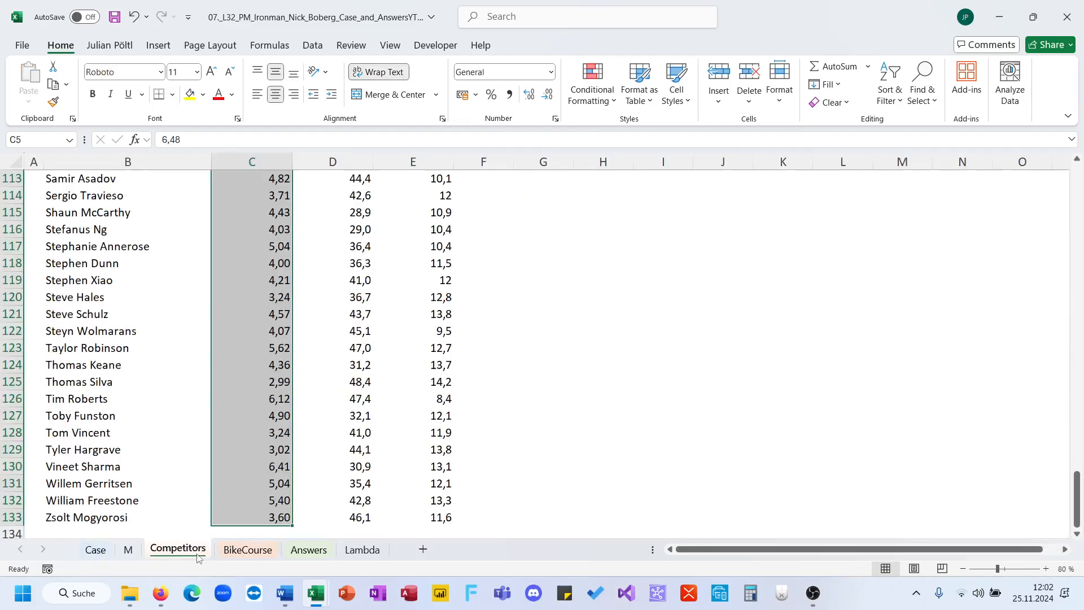
scroll(316, 241, up, 17)
click(330, 241)
key(ctrl+Up)
key(Down)
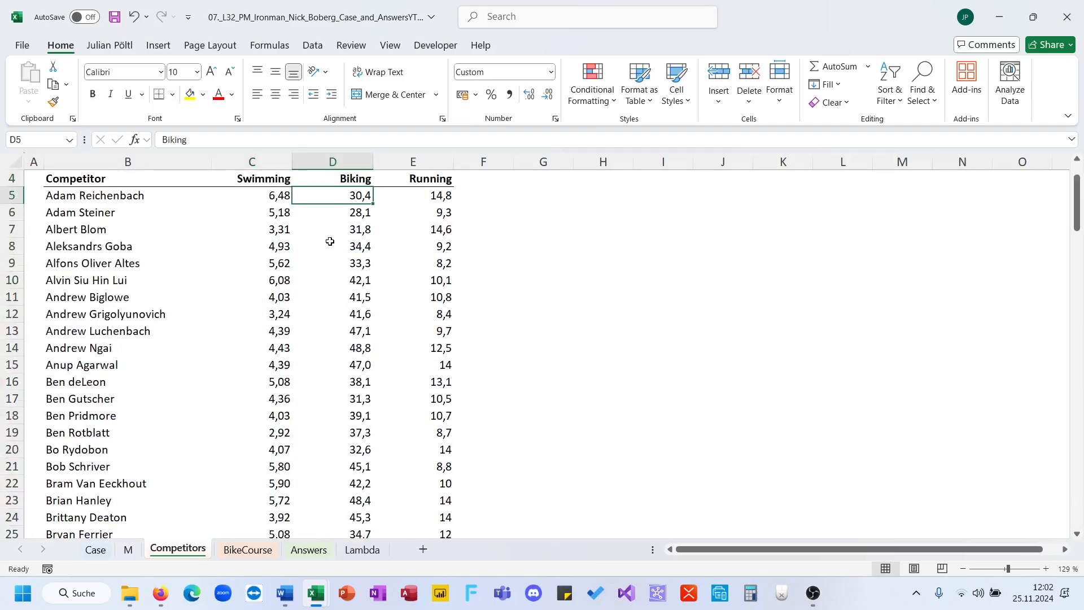
key(ctrl+shift+Down)
key(ctrl+c)
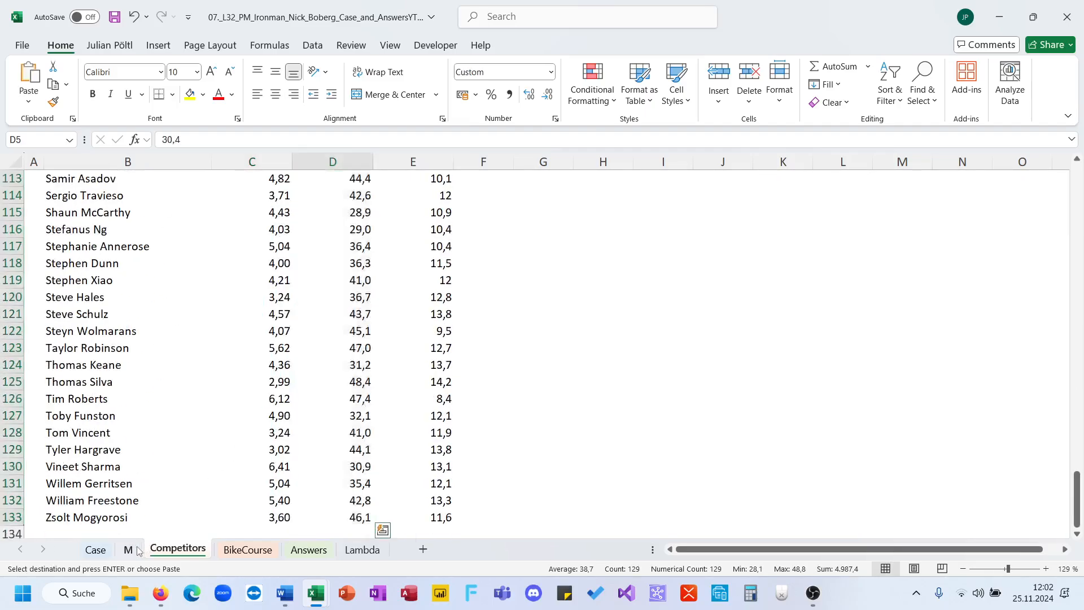
click(128, 549)
click(269, 231)
key(ctrl+v)
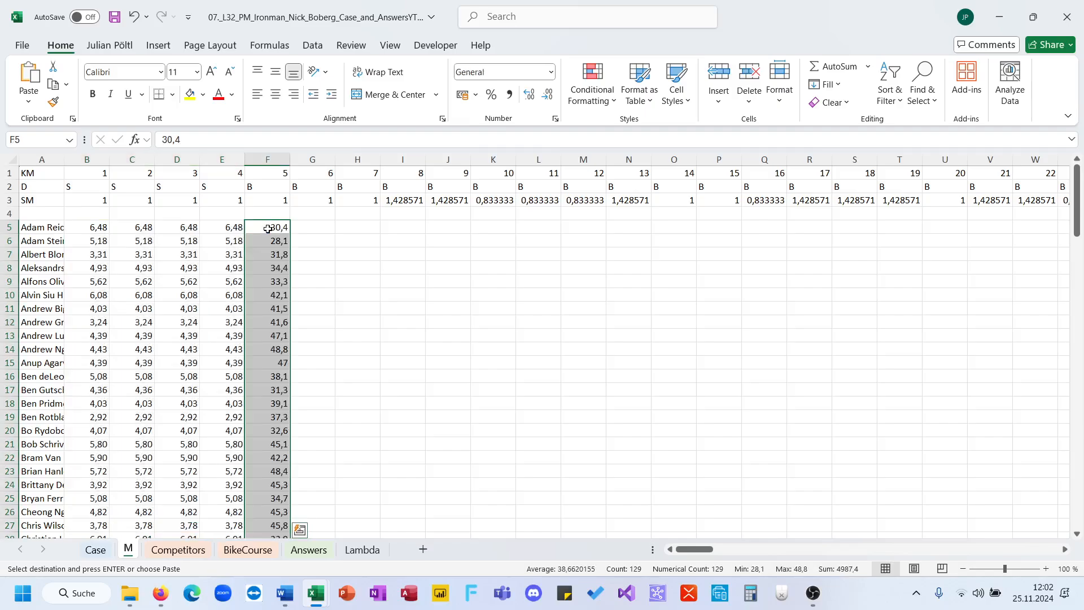
Copy the Running speeds E5:E133 on the Competitors sheet
click(95, 547)
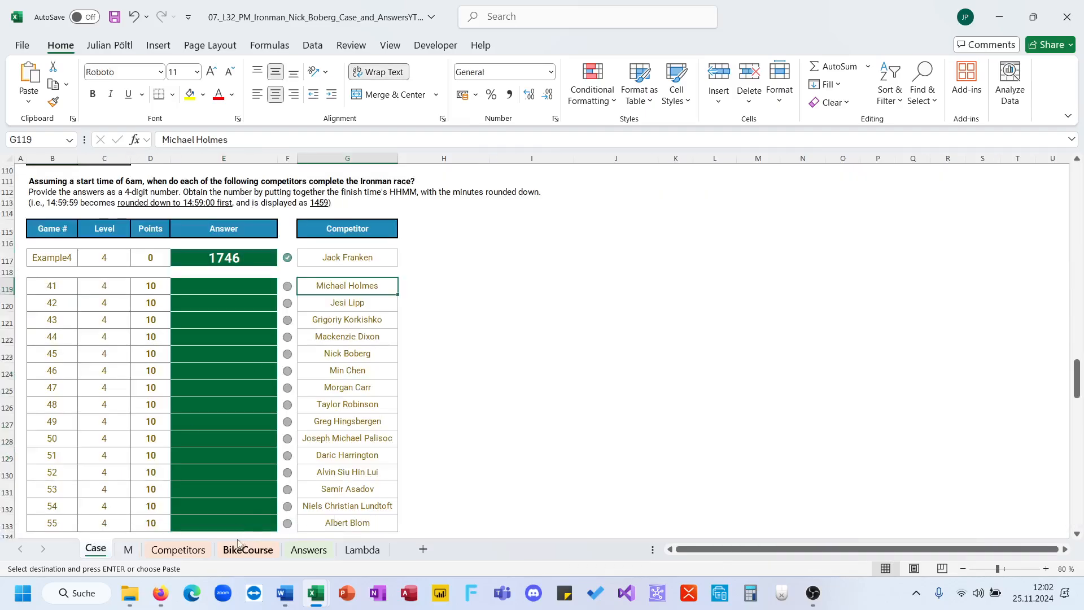
click(202, 555)
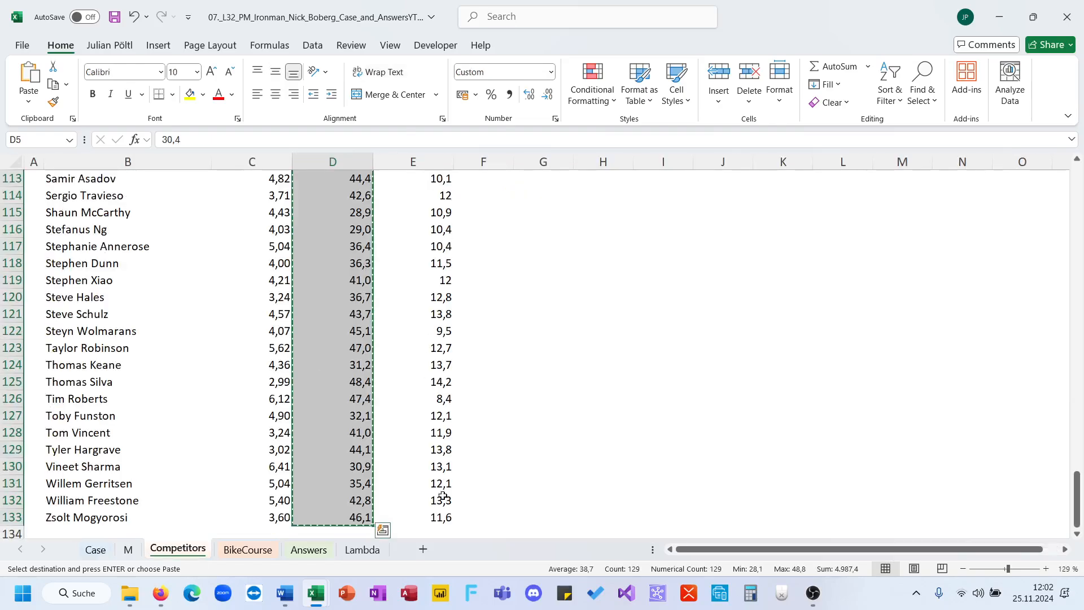
click(438, 515)
key(ctrl+shift+Up)
key(shift+Down)
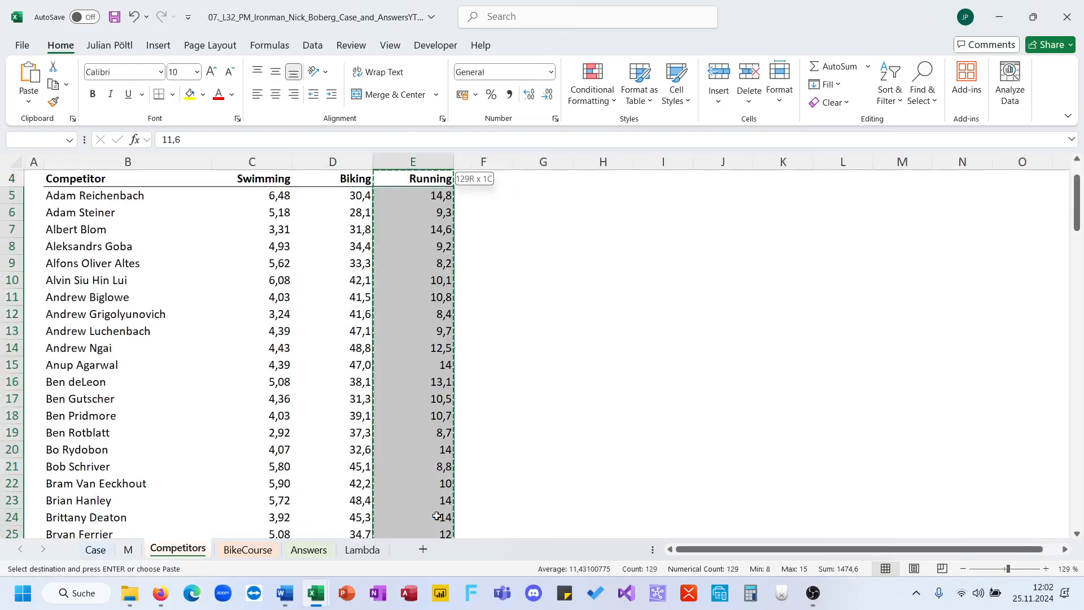
key(ctrl+c)
Paste the running speeds on sheet M for kilometre 226, starting at HS5
click(128, 550)
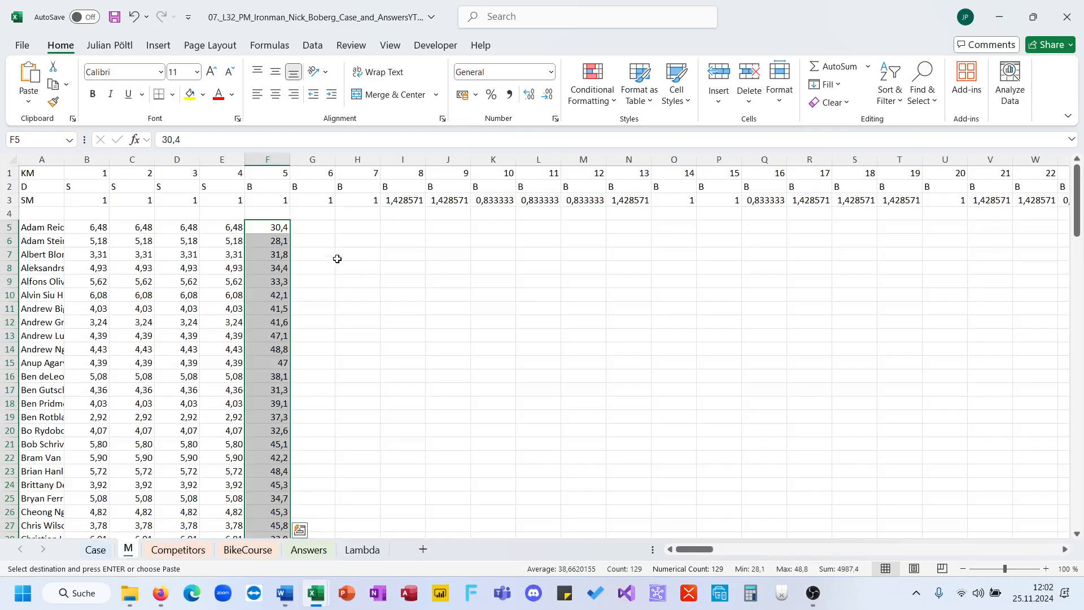
click(316, 200)
key(ctrl+Right)
key(Down)
key(Down)
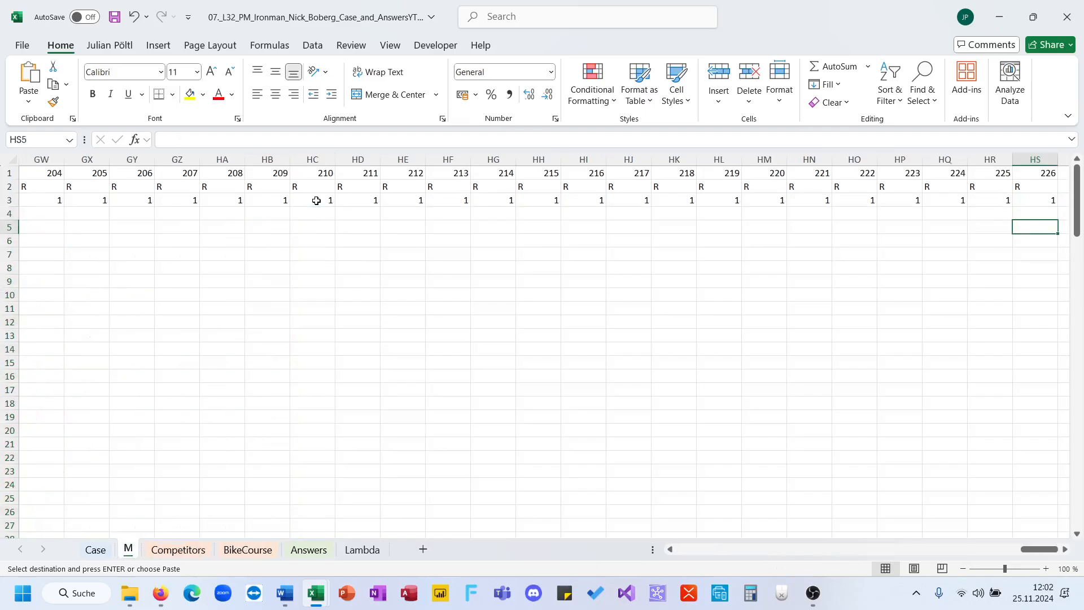
key(ctrl+v)
Extend the running speeds leftwards across columns GD to HS so kilometres 185 to 226 are filled
key(shift+Left)
key(shift+Left)
key(shift+Left)
key(shift+Left)
key(shift+Left)
key(shift+Left)
key(shift+Left)
key(shift+Left)
key(shift+Left)
key(shift+Left)
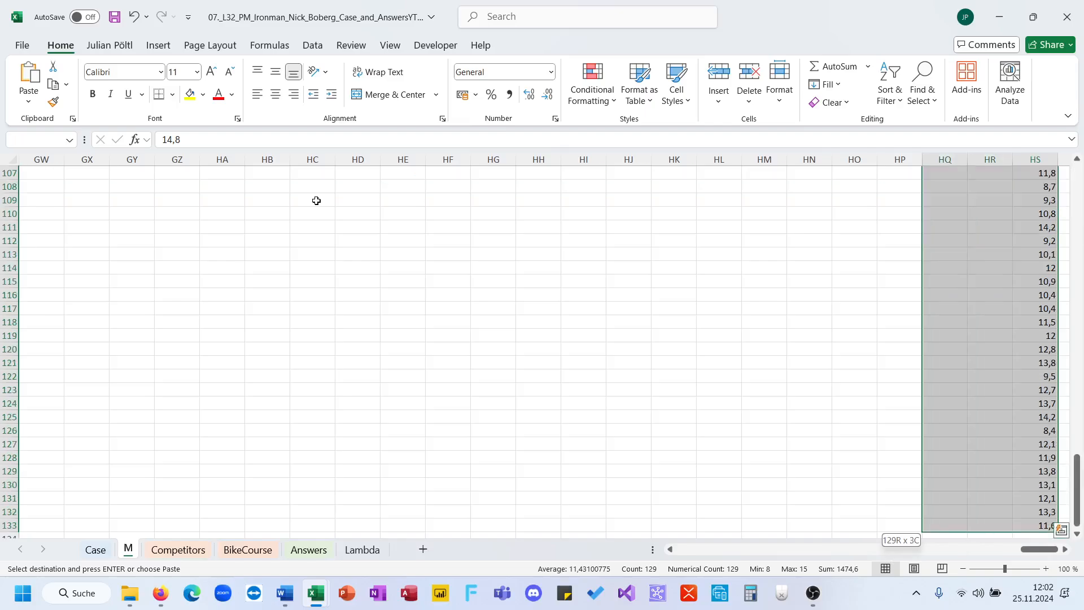
key(shift+Left)
key(shift+Left)
key(shift+Left)
key(shift+Left)
key(shift+Left)
key(shift+Left)
key(shift+Left)
key(shift+Left)
key(shift+Left)
key(shift+Left)
key(shift+Left)
key(shift+Left)
key(shift+Left)
key(shift+Left)
key(shift+Left)
key(shift+Left)
key(shift+Left)
key(shift+Left)
key(shift+Left)
key(shift+Left)
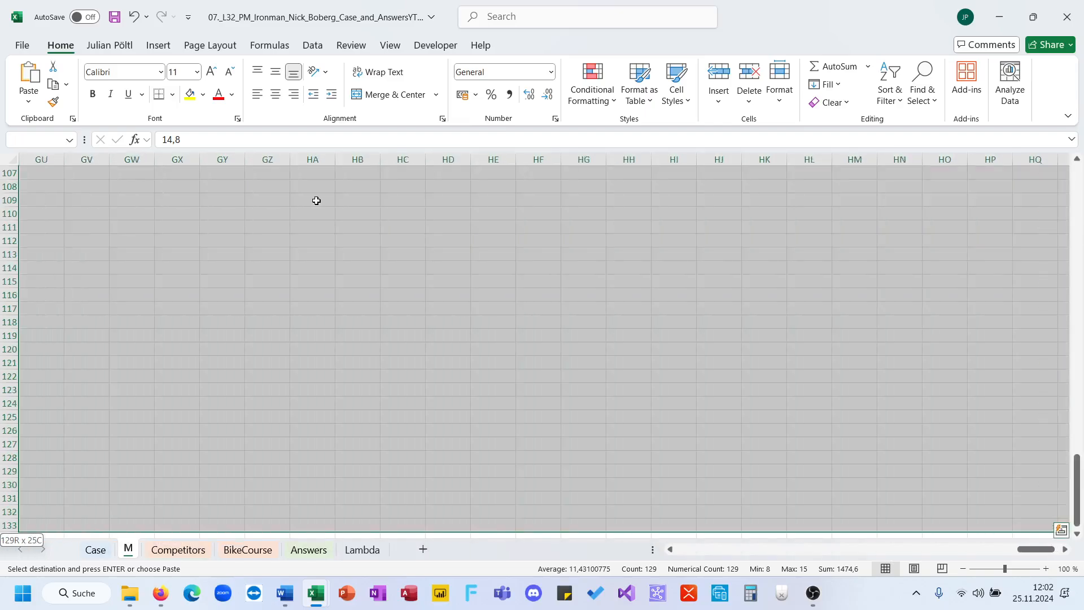
key(shift+Left)
key(shift+Left)
key(shift+Left)
key(shift+Left)
key(shift+Left)
key(shift+Left)
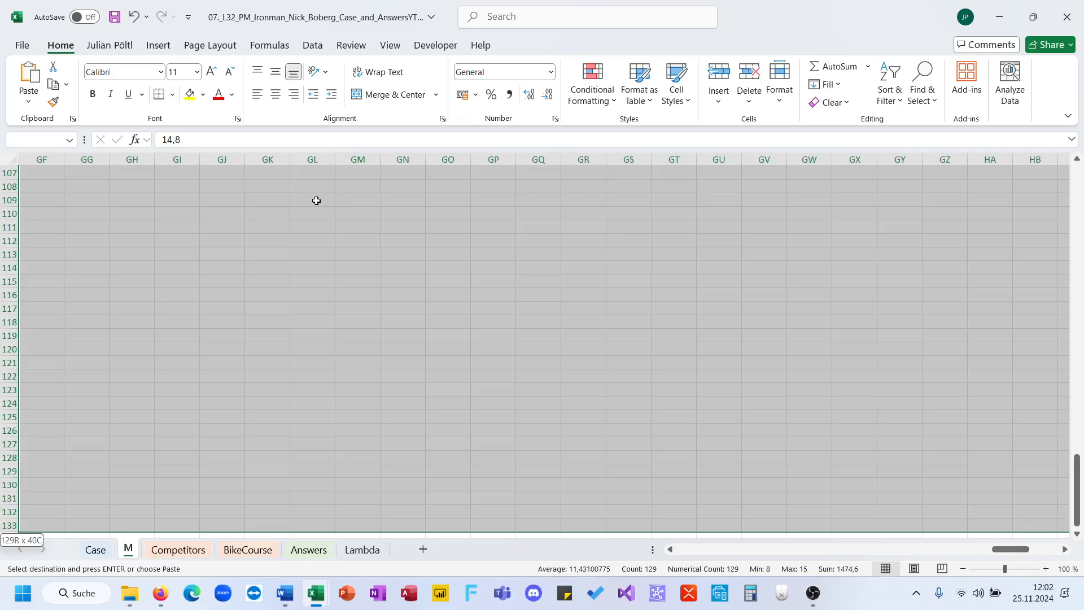
key(ctrl+v)
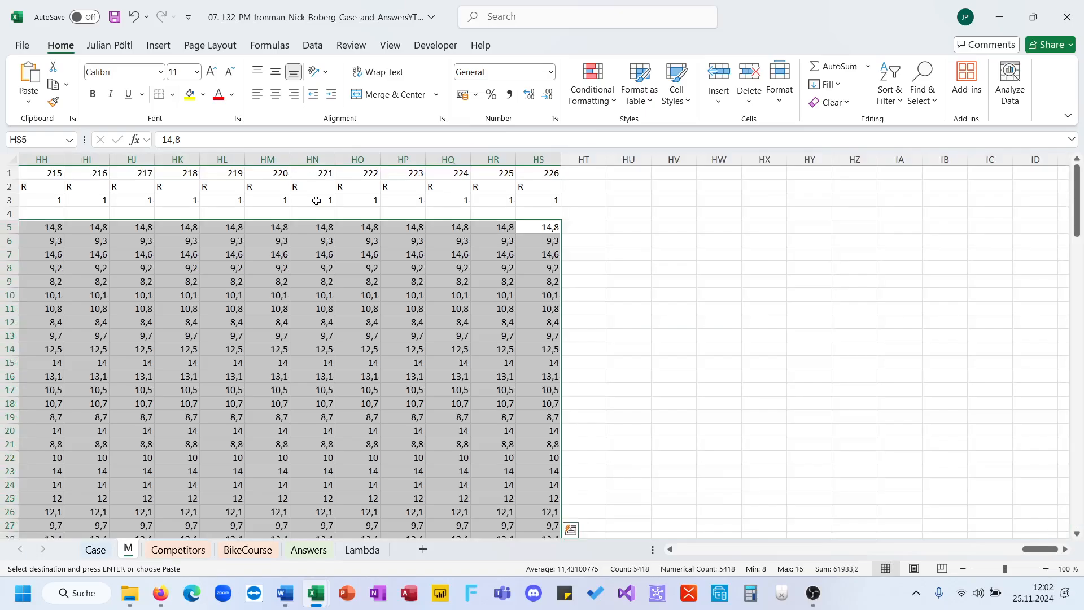
Copy the kilometre 5 biking speeds F5:F133 on sheet M
scroll(316, 203, left, 10)
click(312, 214)
click(302, 229)
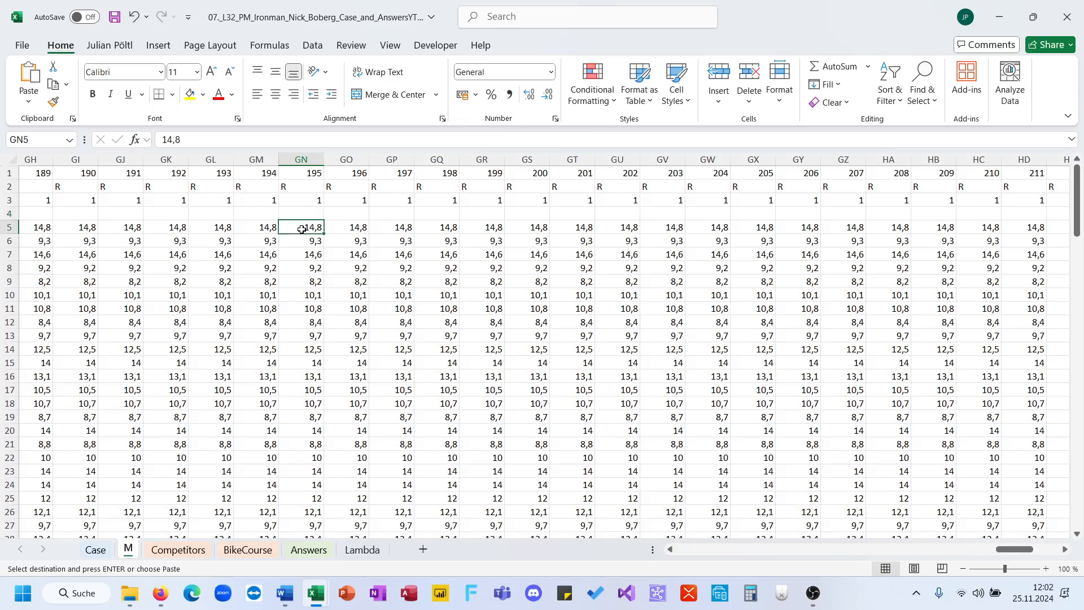
key(ctrl+Left)
key(ctrl+Left)
key(ctrl+shift+Down)
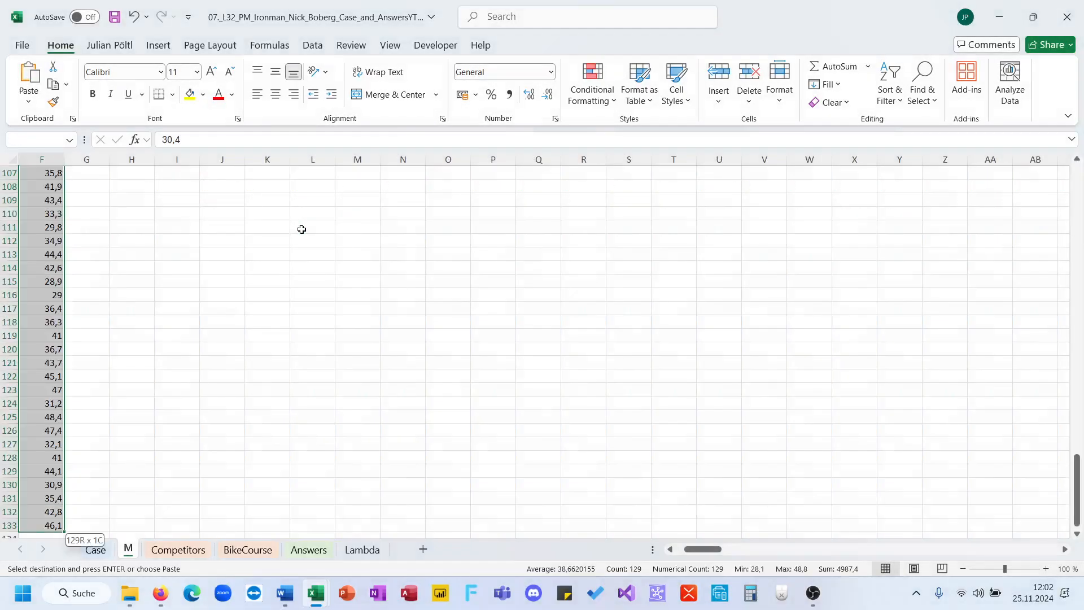
key(ctrl+c)
Paste the biking speeds across columns G to GC for kilometres 6 to 184
key(ctrl+Up)
key(Down)
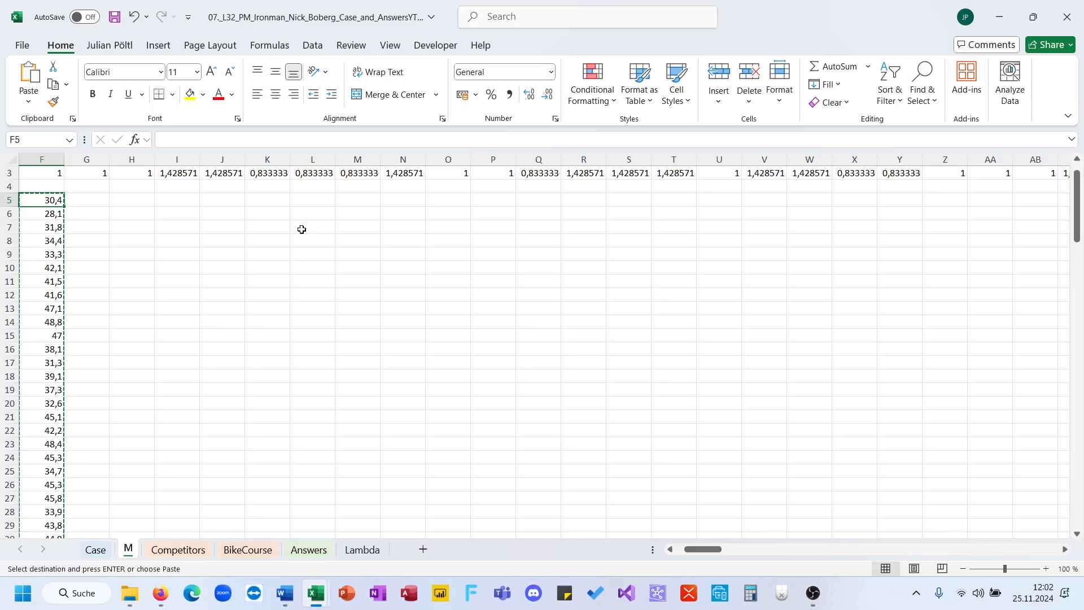
key(Down)
key(ctrl+shift+Right)
key(shift+Left)
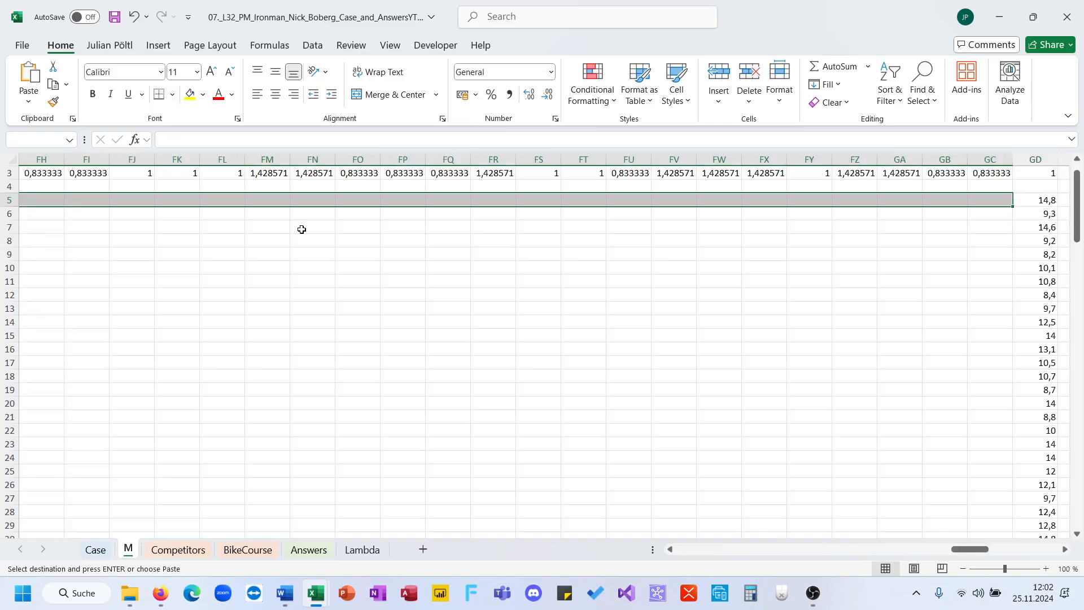
key(Return)
scroll(235, 247, up, 1)
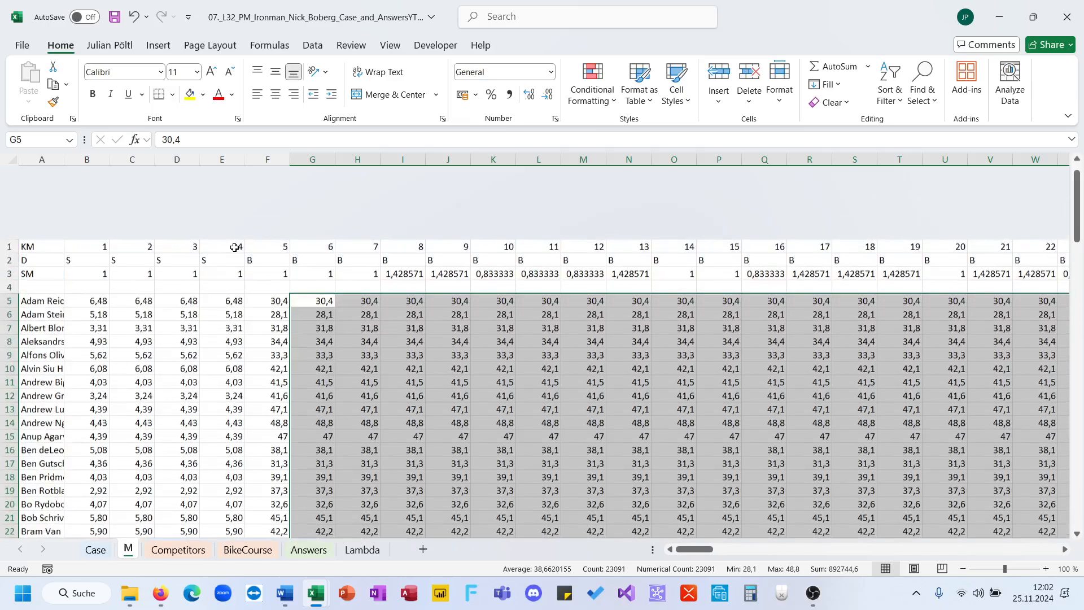
Check the speed unit on the Competitors sheet and label cell A4 of sheet M "km/h"
click(54, 215)
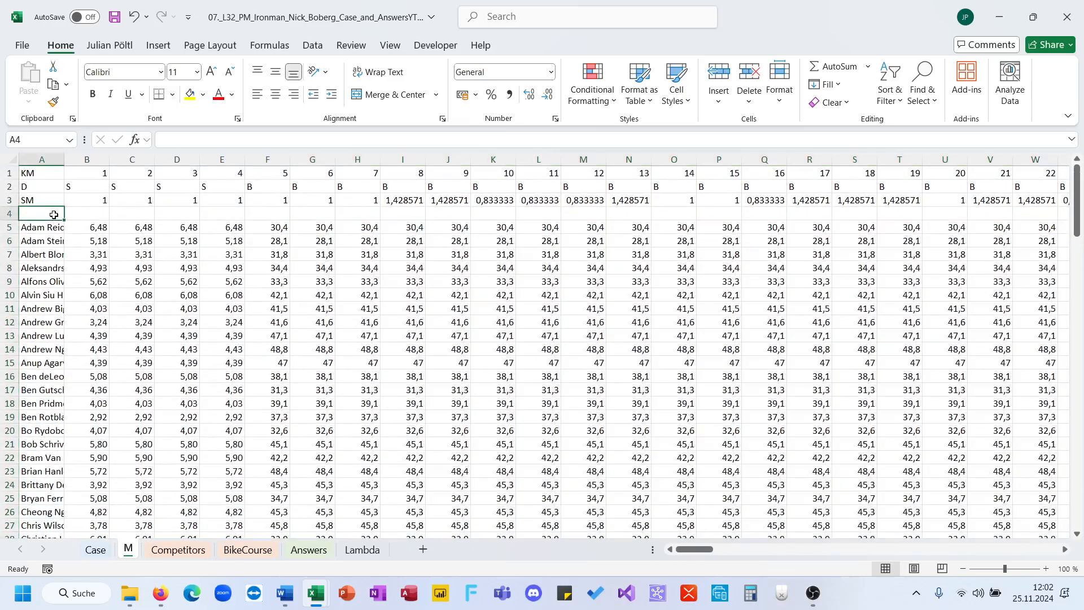
text(SM)
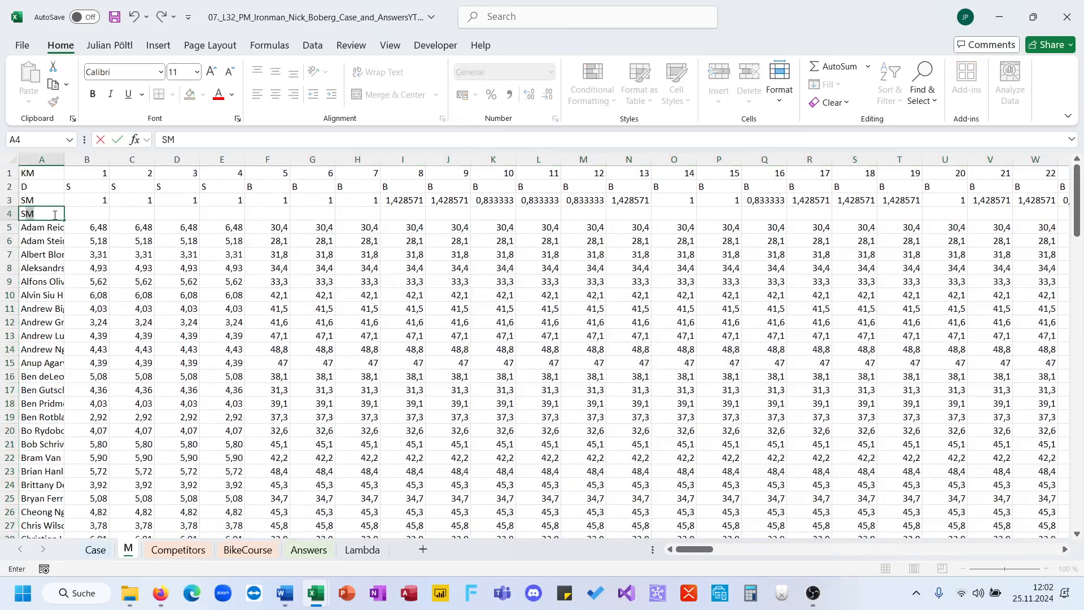
key(BackSpace)
click(191, 553)
scroll(179, 450, up, 1)
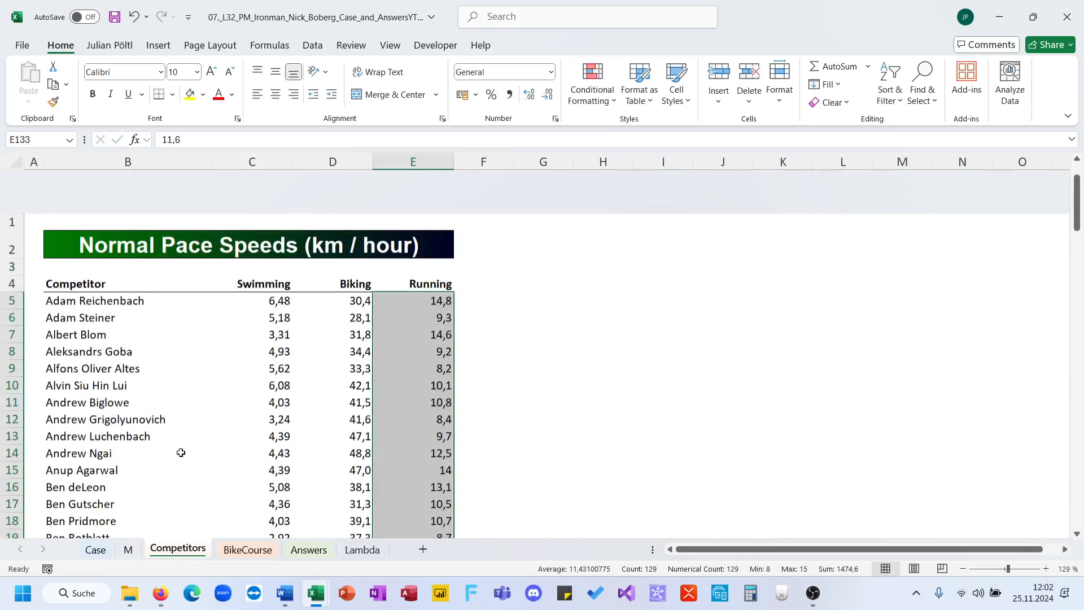
click(125, 550)
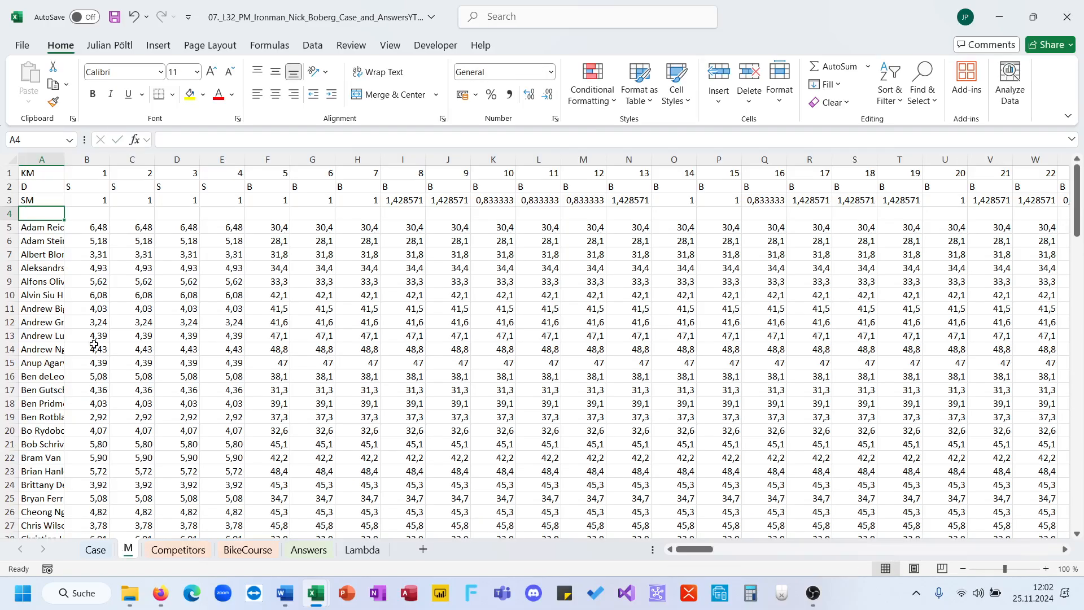
text(km/h)
key(Return)
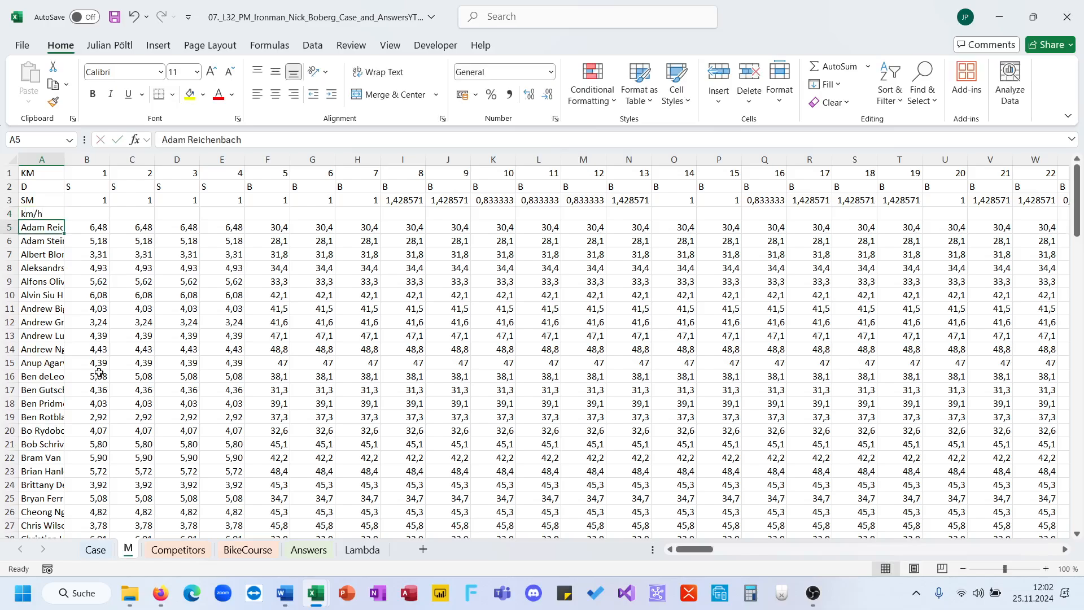
Shorten the Competitors sheet title in B2 to "Normal Pace Speeds (km / h)"
click(178, 549)
click(367, 218)
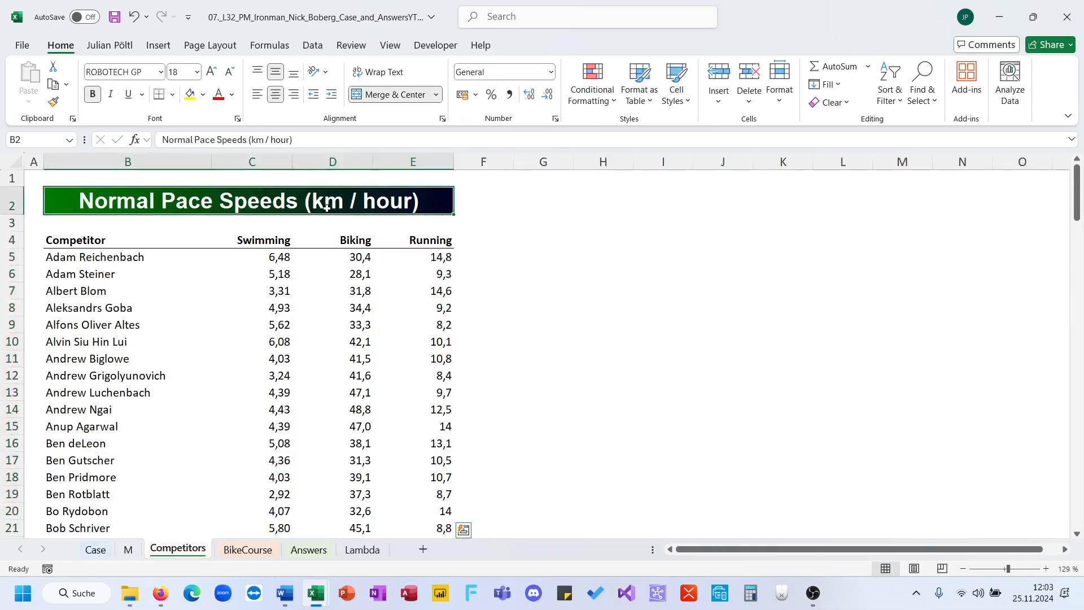
click(284, 140)
key(BackSpace)
key(BackSpace)
key(BackSpace)
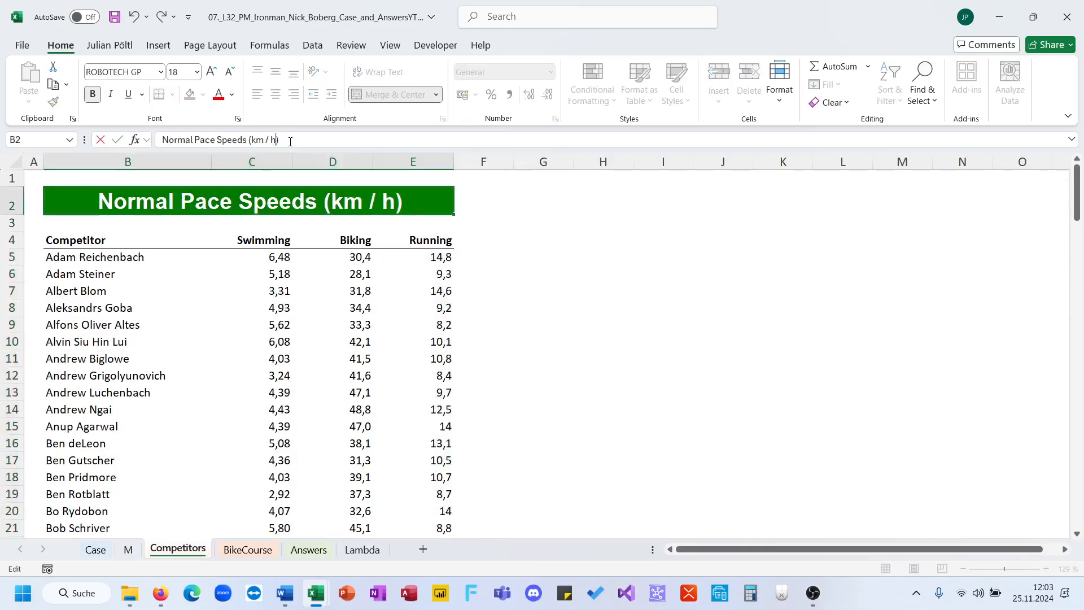
key(Return)
Multiply all speeds by their kilometre speed modifiers on sheet M with the formula =B5:HS133*B3:HS3 in B135
click(128, 550)
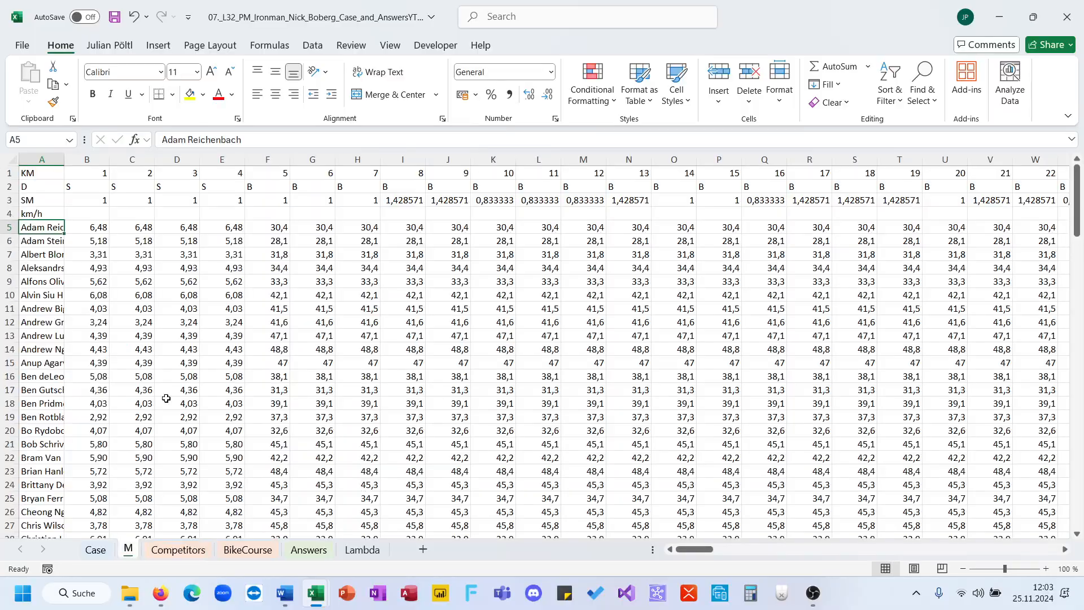
scroll(166, 398, down, 5)
scroll(166, 398, up, 5)
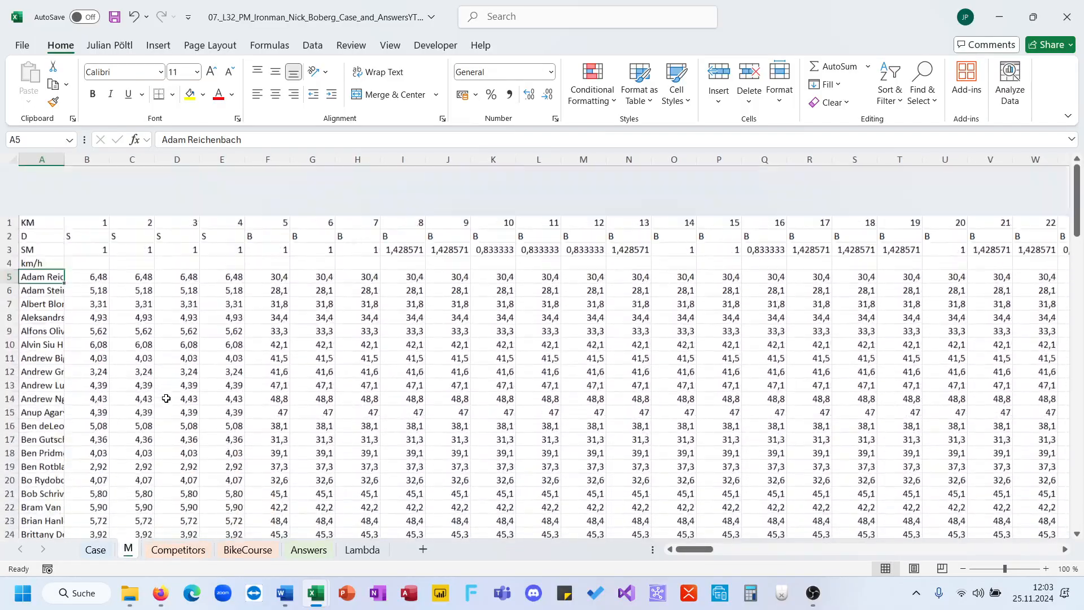
scroll(166, 398, down, 9)
scroll(166, 398, down, 20)
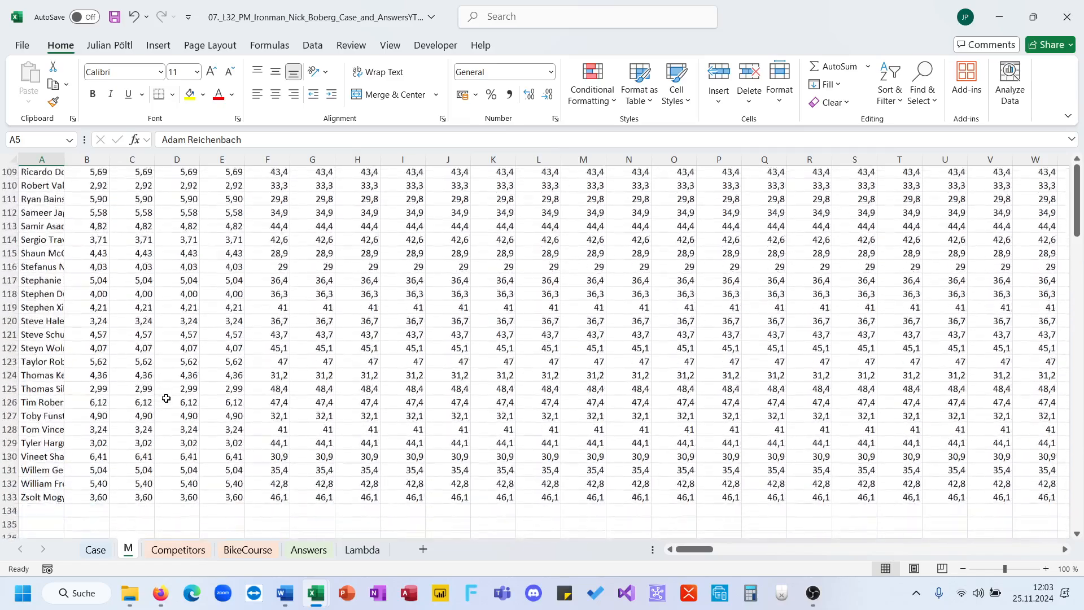
scroll(102, 198, up, 2)
click(93, 247)
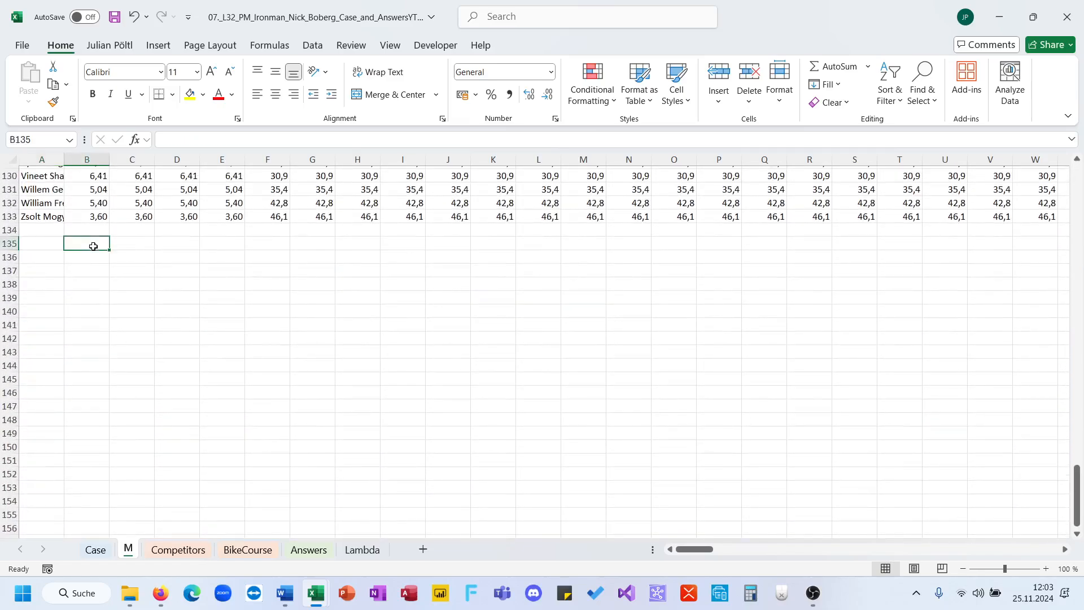
text(=)
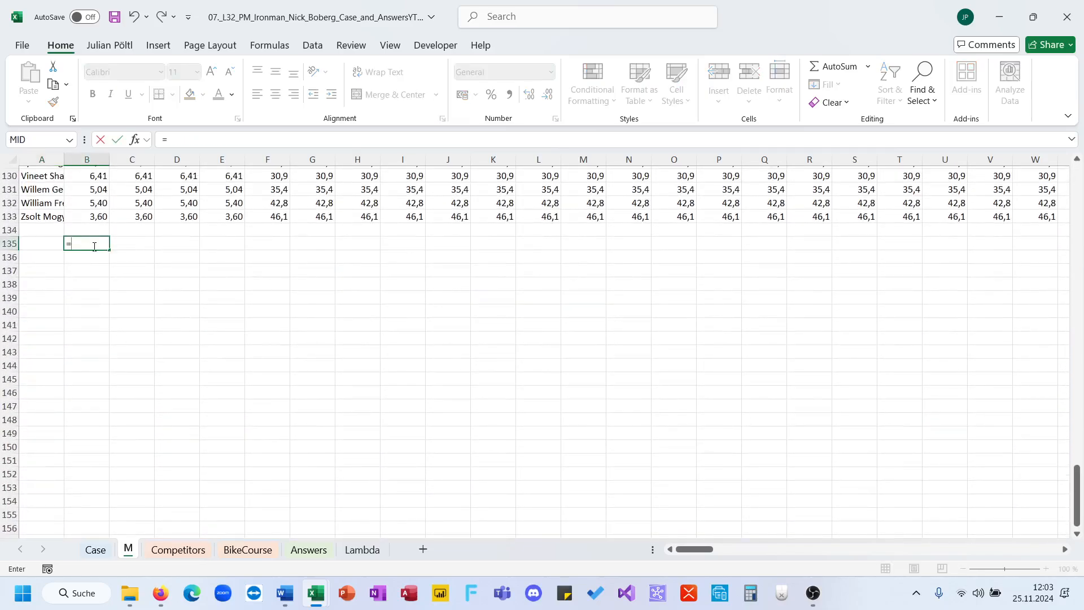
click(99, 216)
key(ctrl+shift+Up)
key(ctrl+shift+Right)
text(*)
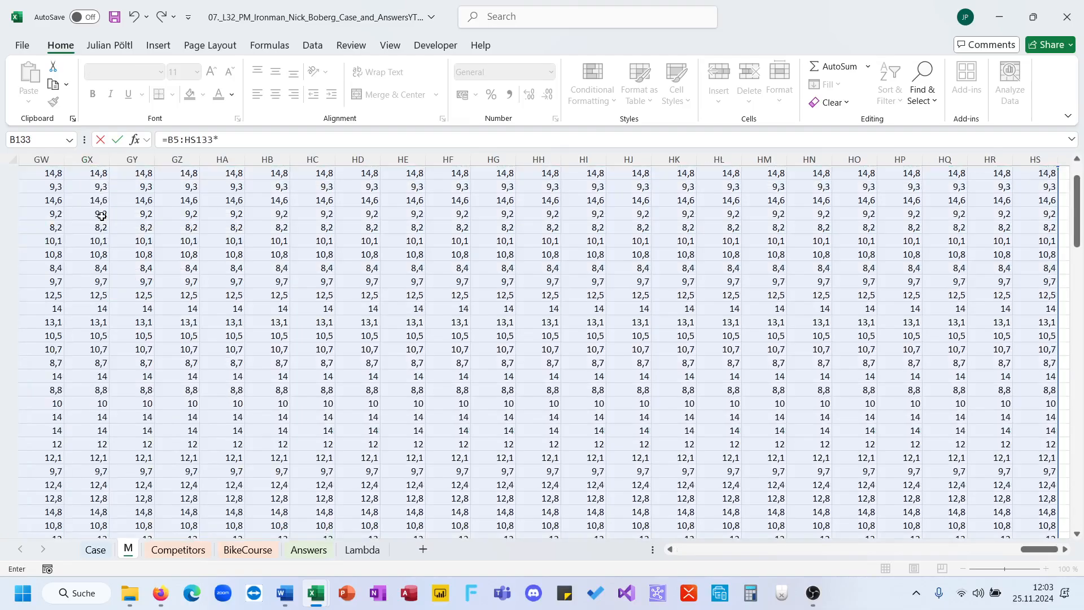
scroll(119, 211, up, 2)
click(135, 241)
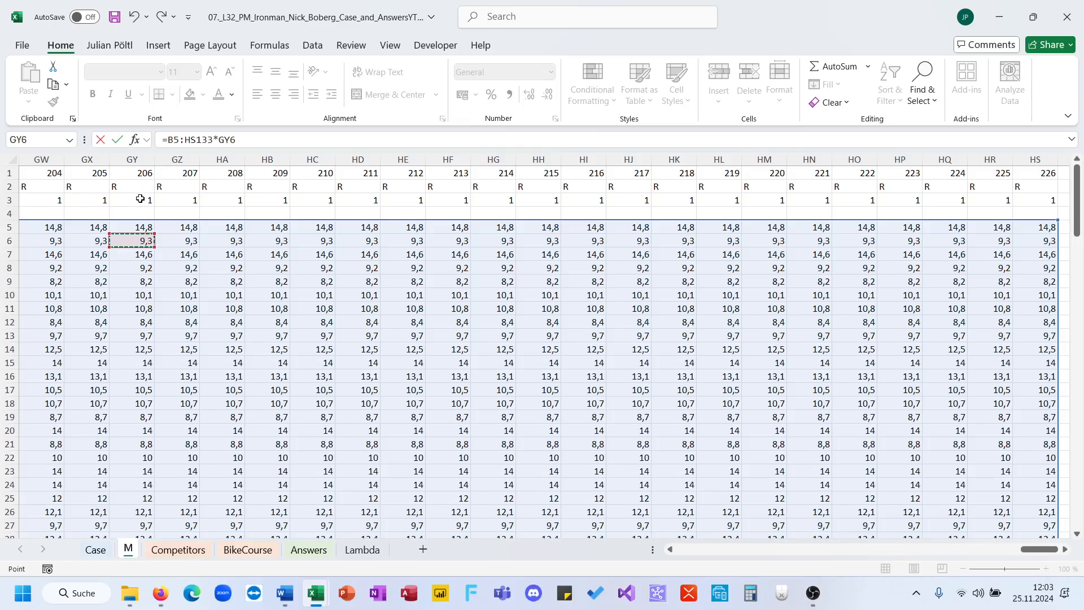
click(139, 197)
key(ctrl+Left)
key(ctrl+shift+Right)
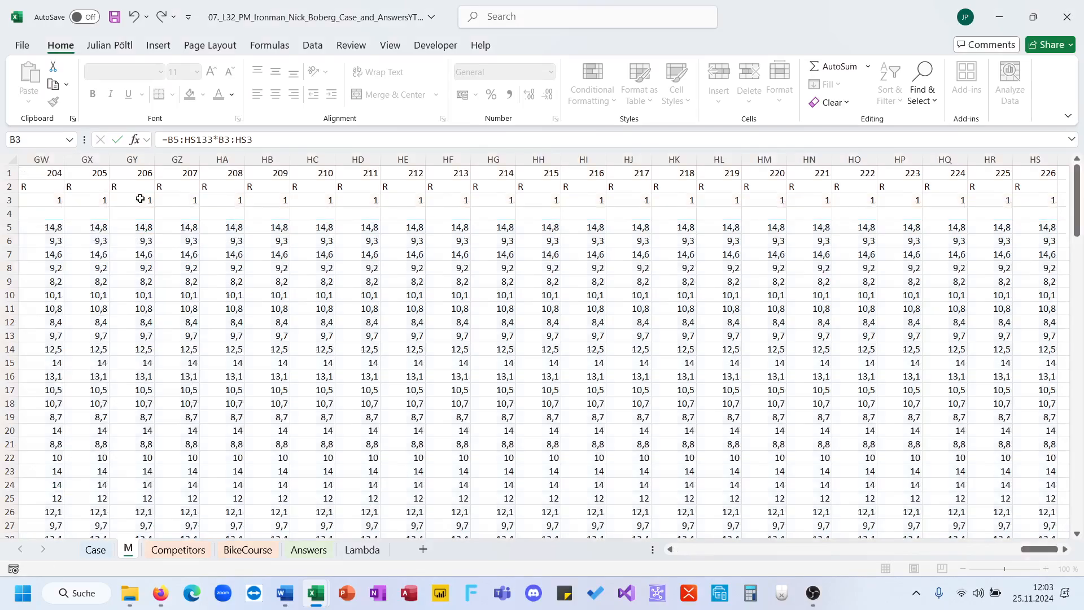
key(Return)
scroll(105, 329, down, 5)
Convert the adjusted speeds into hours per kilometre by changing the B135 formula to =1/(B5:HS133*B3:HS3)
key(Up)
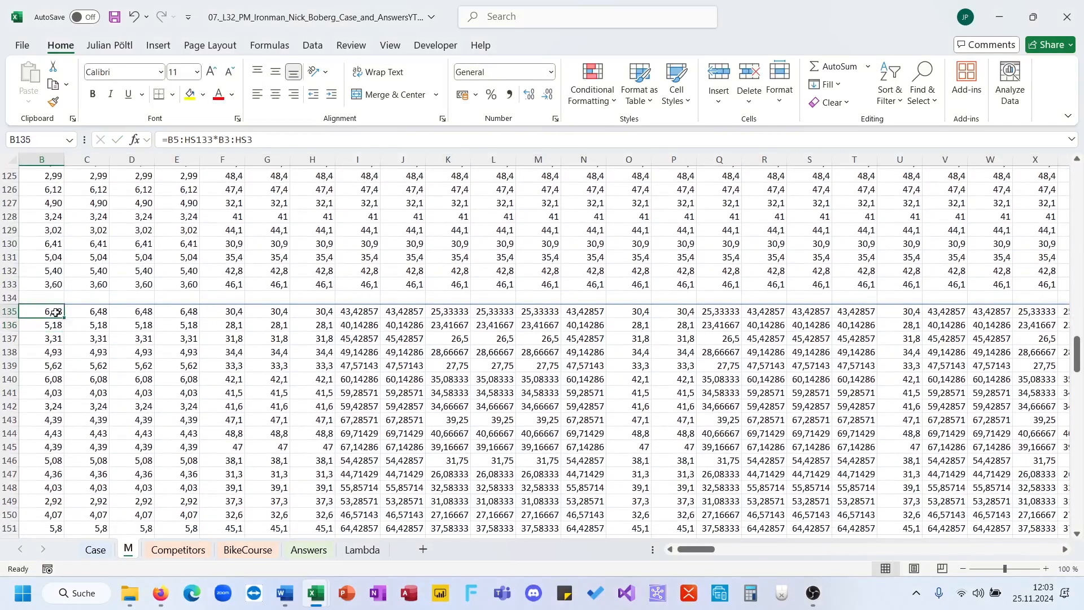
click(167, 140)
text(1)
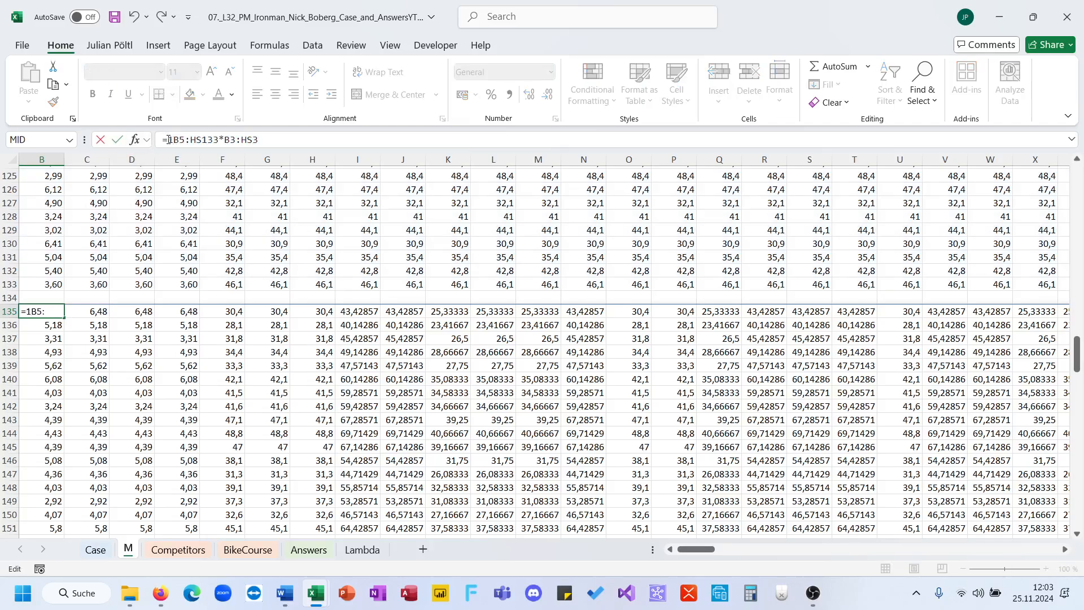
text(/()
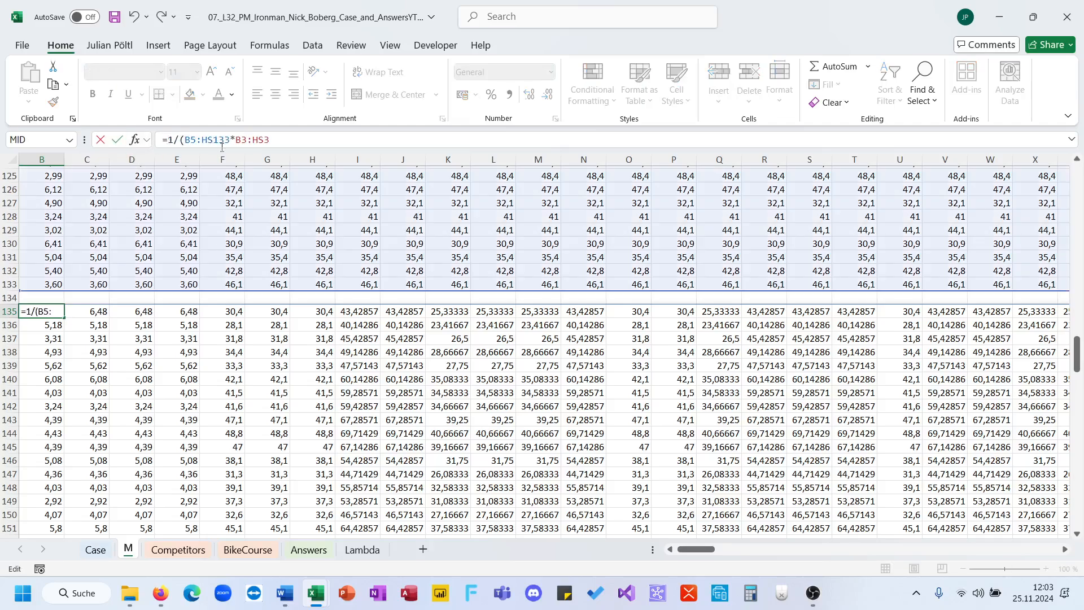
click(300, 142)
key(Return)
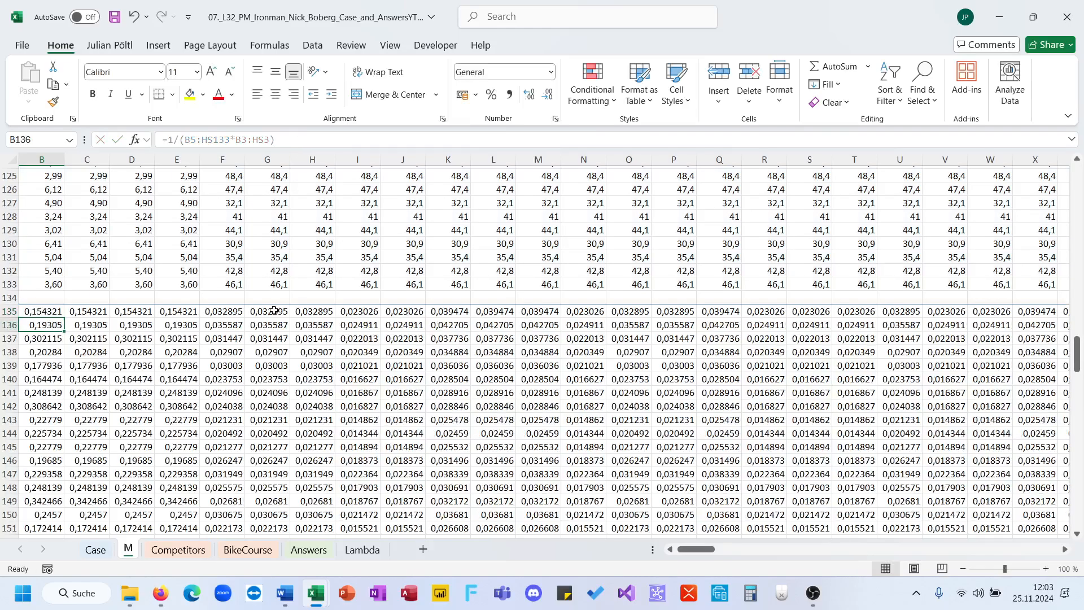
scroll(154, 324, left, 1)
scroll(214, 317, up, 11)
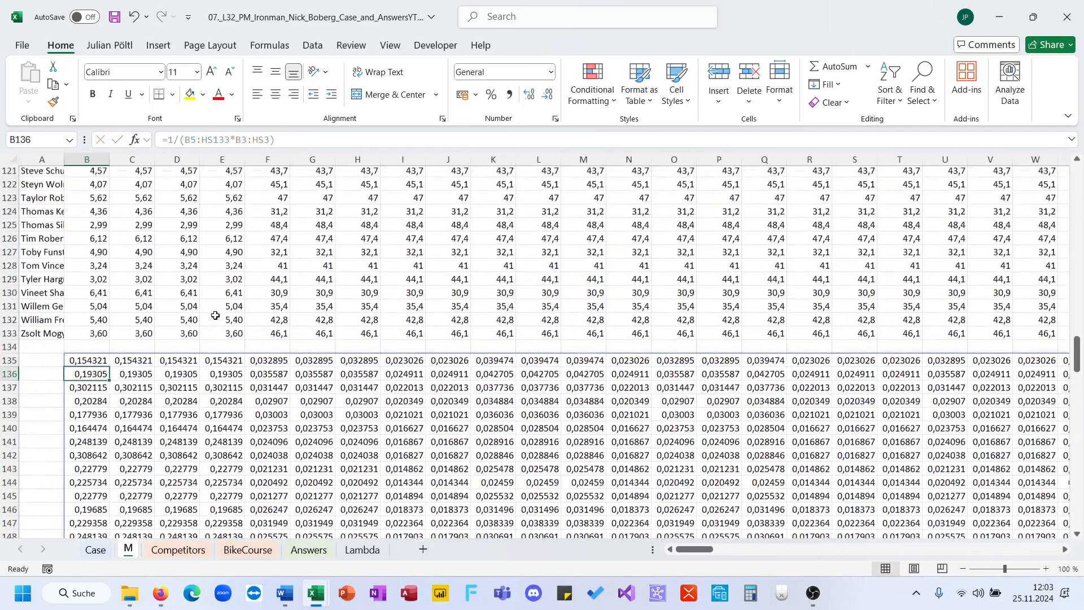
scroll(215, 315, up, 20)
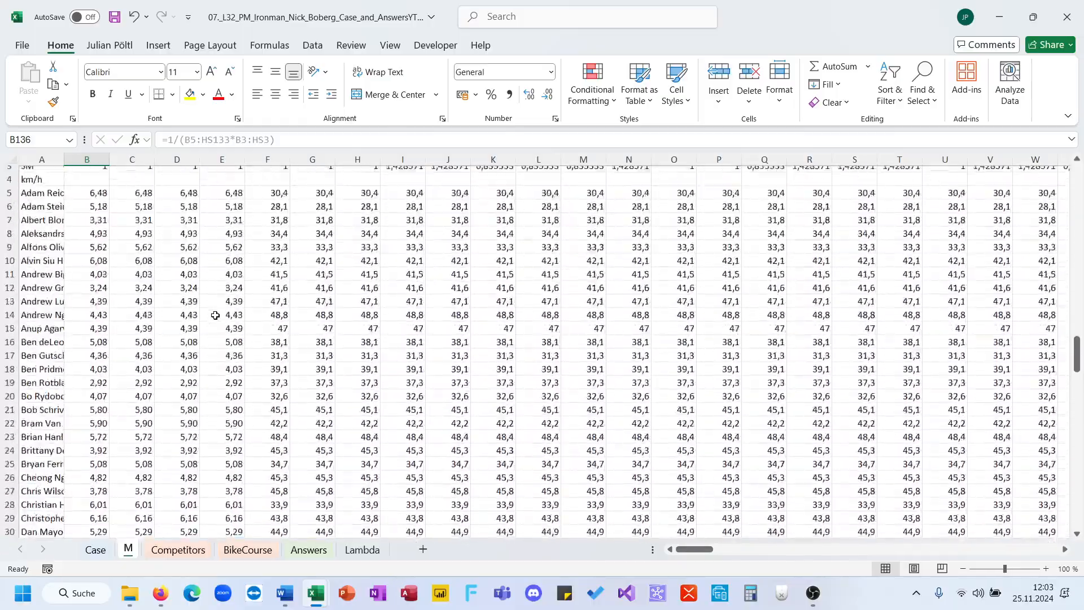
Divide the hours per kilometre on sheet M by 60 by changing the B135 formula to =1/(B5:HS133*B3:HS3)/60
click(92, 230)
scroll(155, 346, down, 20)
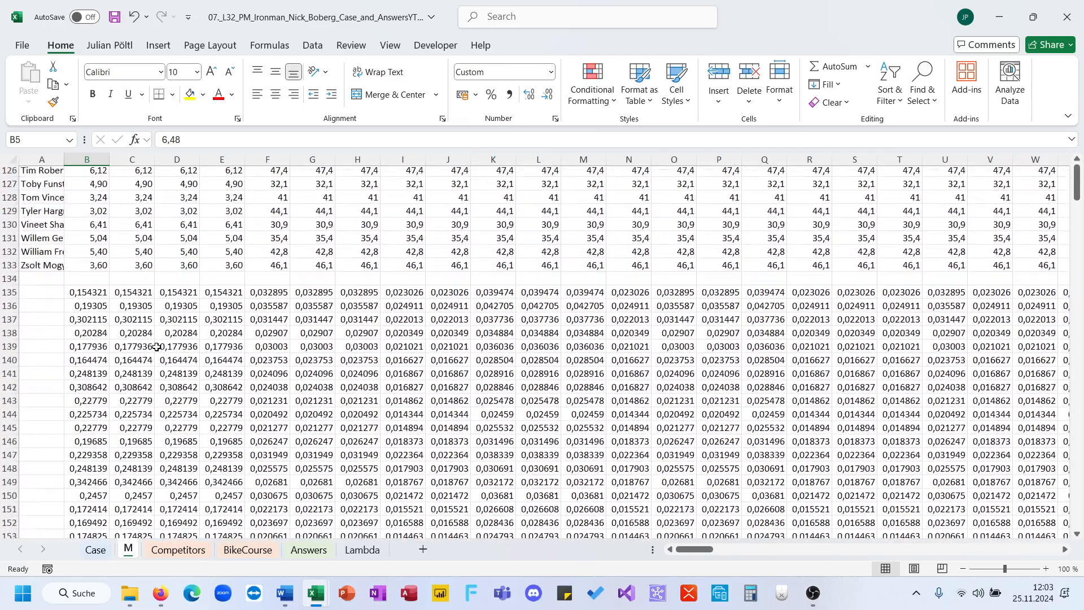
click(96, 293)
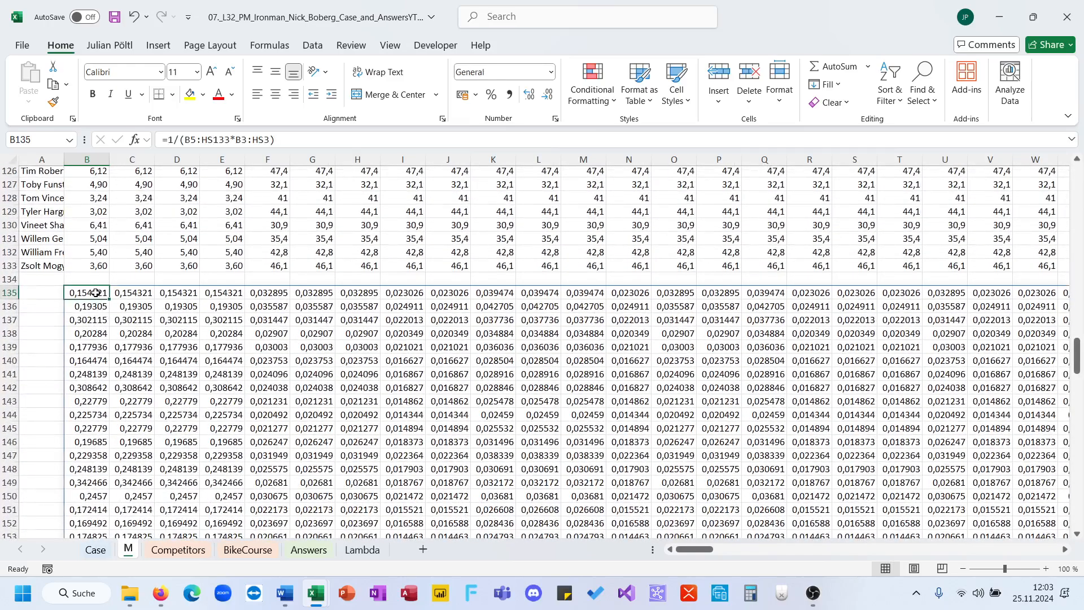
click(552, 72)
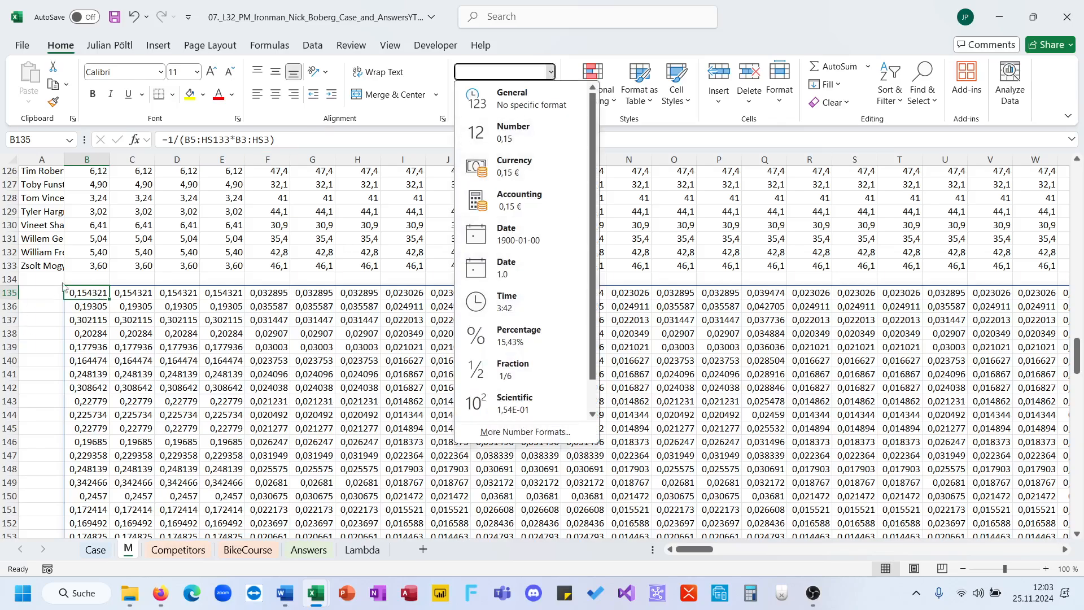
click(82, 276)
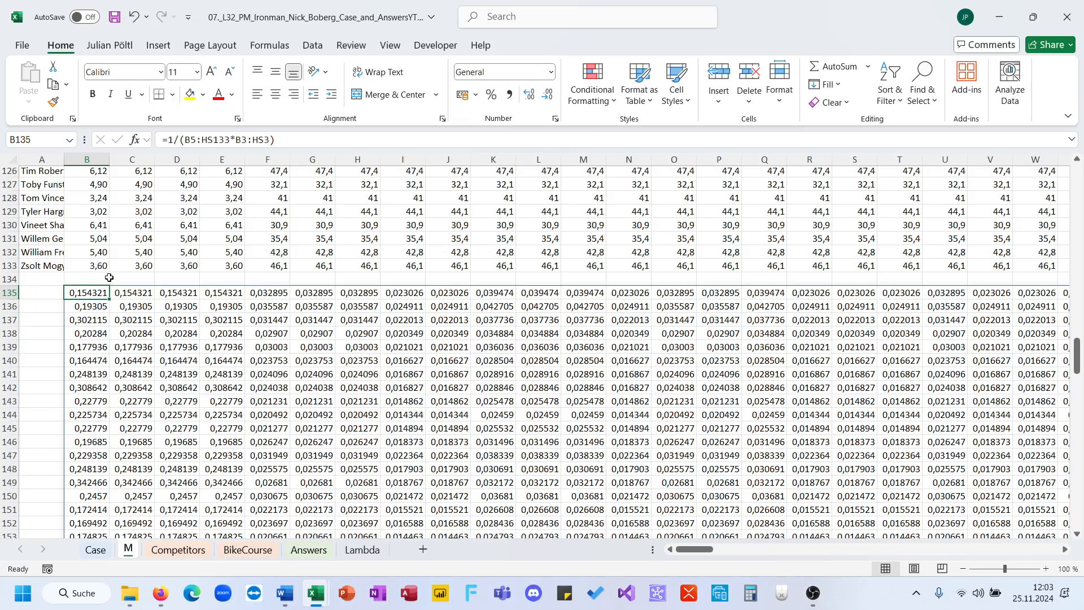
click(287, 142)
text(/6)
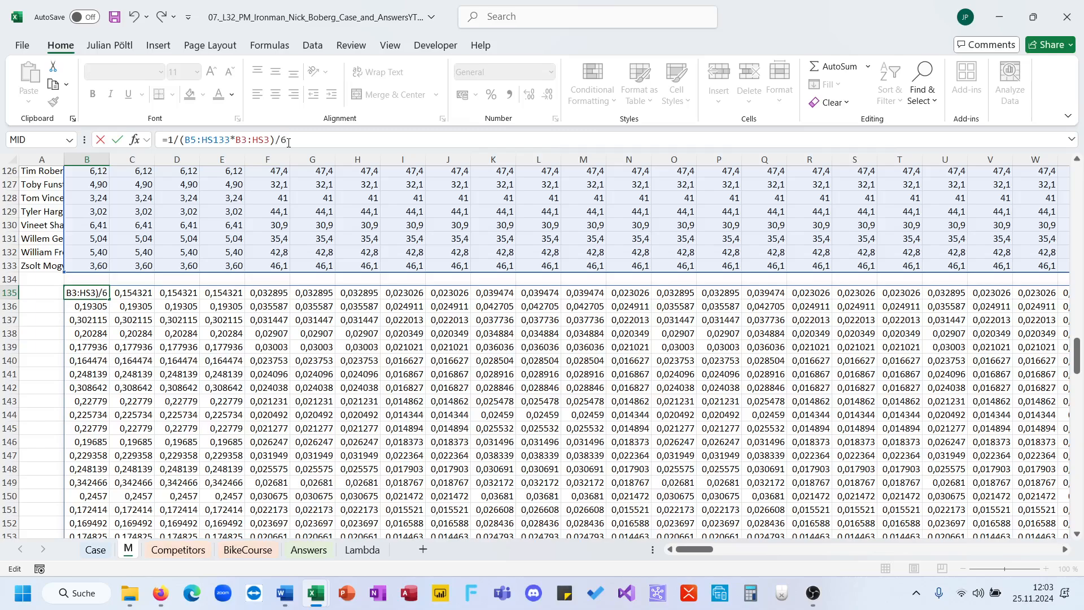
text(0)
key(Return)
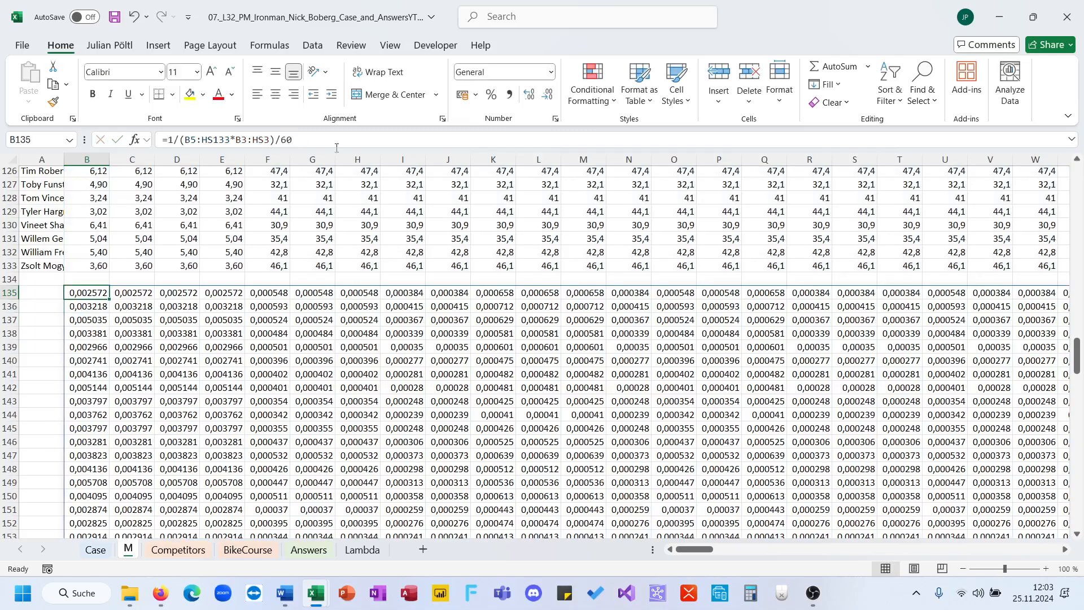
click(551, 72)
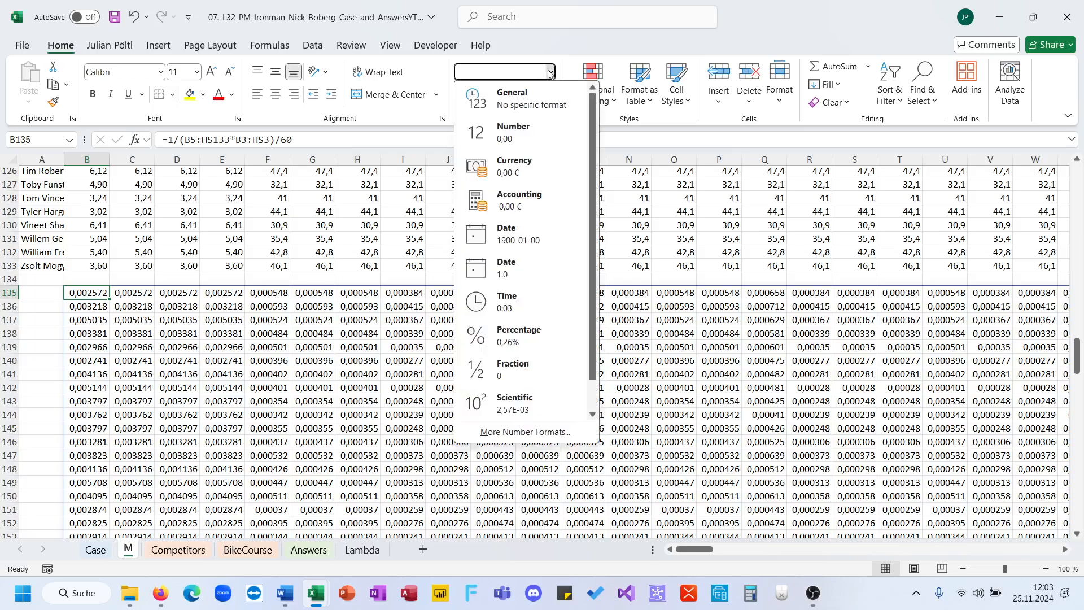
click(525, 432)
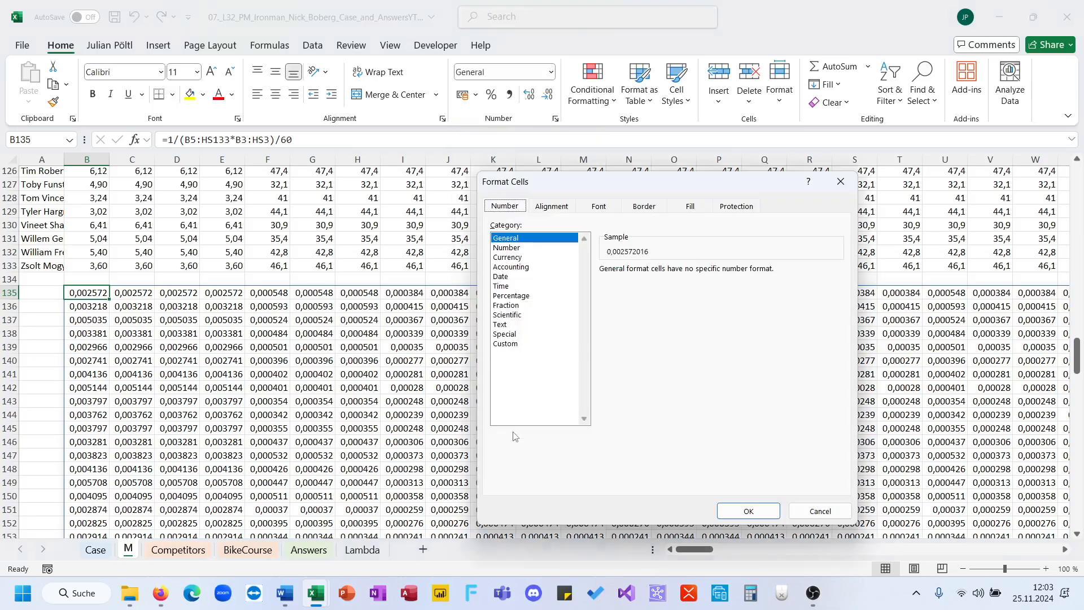
click(515, 286)
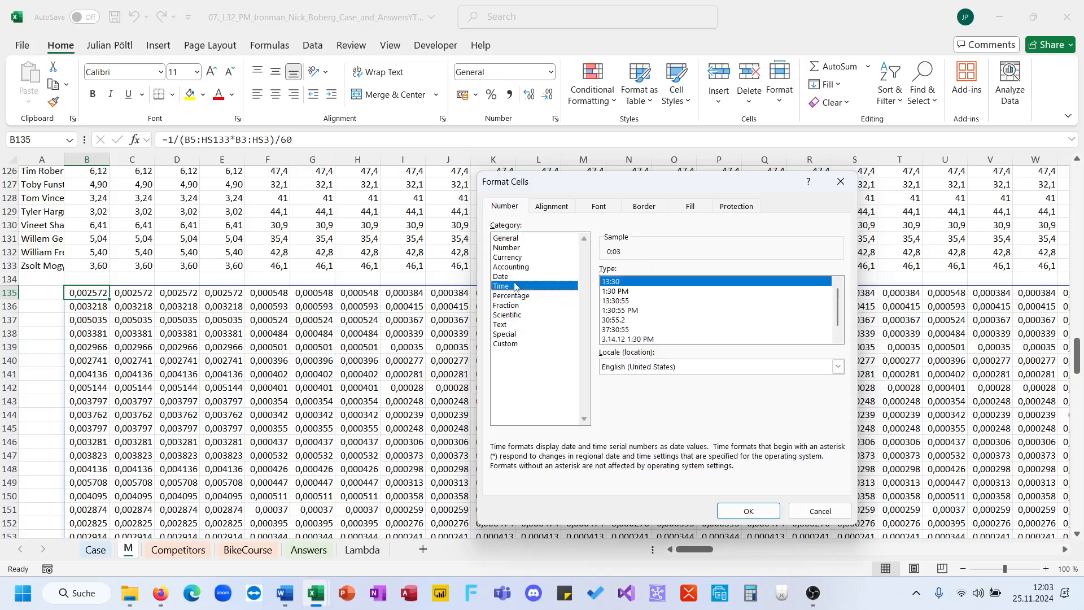
click(624, 330)
click(838, 334)
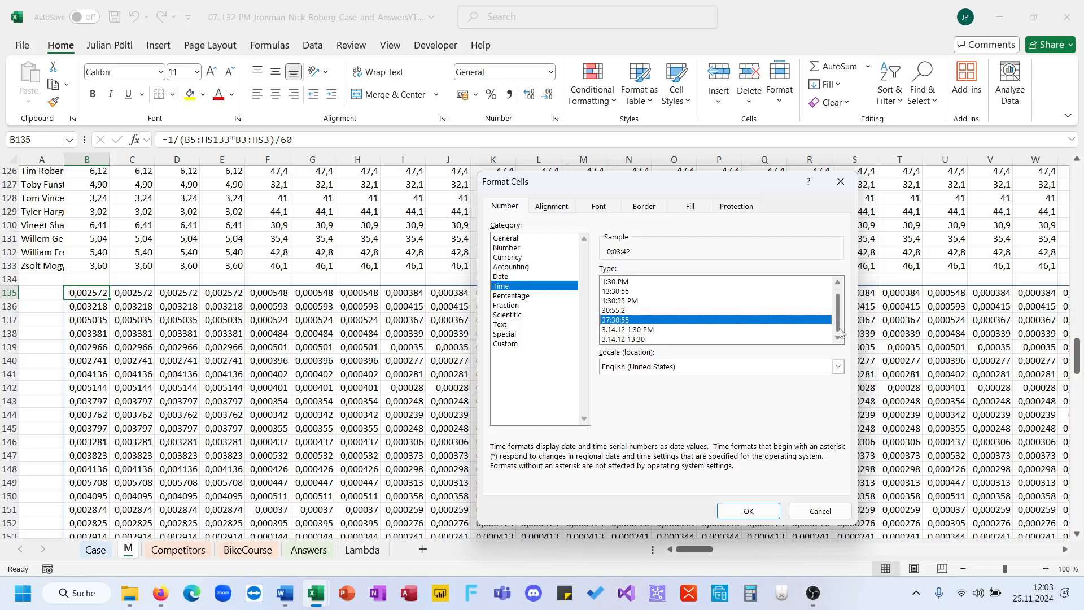
key(Escape)
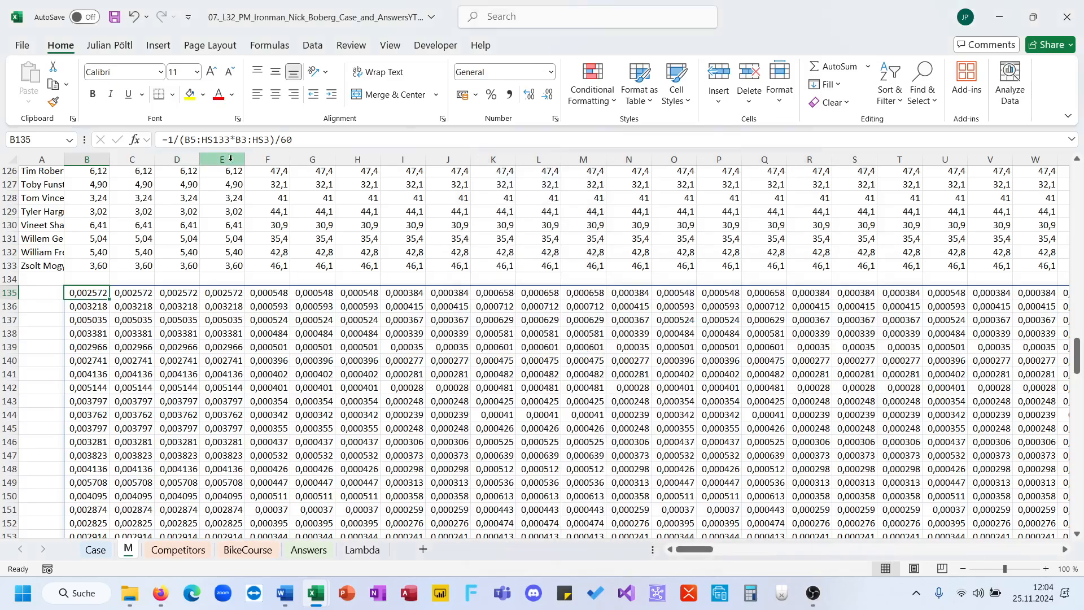
Remove the division by 60 from the formula in B135
click(310, 139)
key(BackSpace)
key(BackSpace)
key(BackSpace)
key(ctrl+Return)
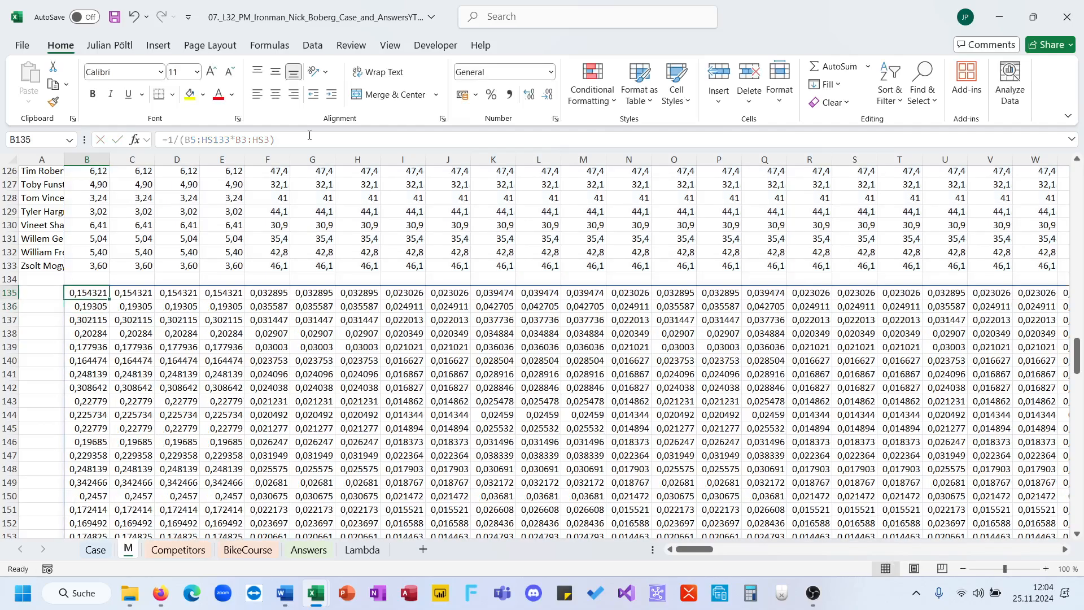
Reduce the B135 formula to the plain adjusted speeds, =(B5:HS133*B3:HS3)
click(183, 138)
key(BackSpace)
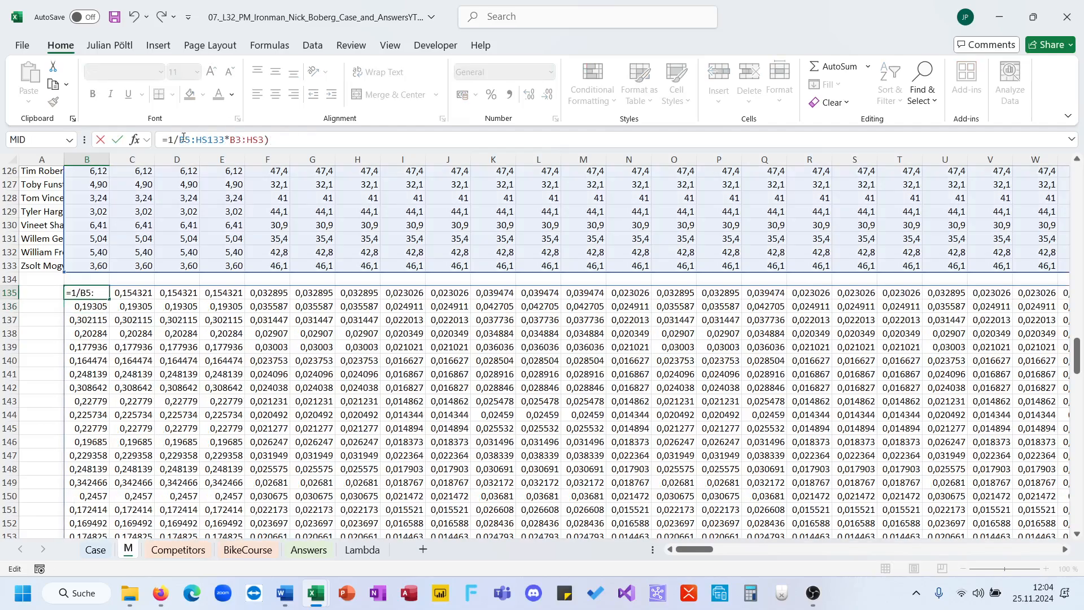
key(BackSpace)
key(BackSpace)
text(()
key(ctrl+Return)
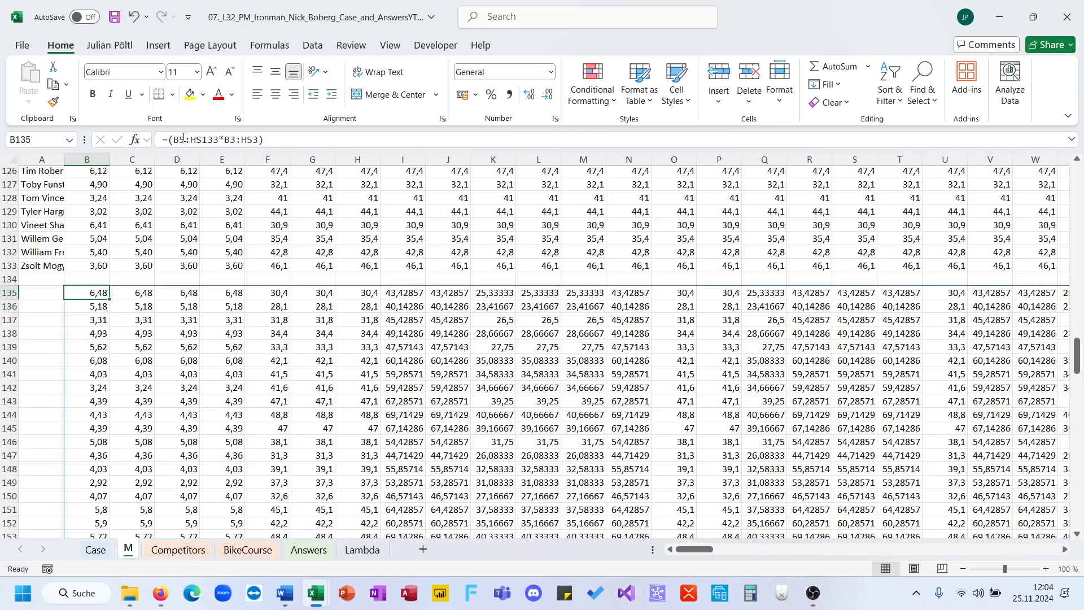
scroll(158, 310, up, 1)
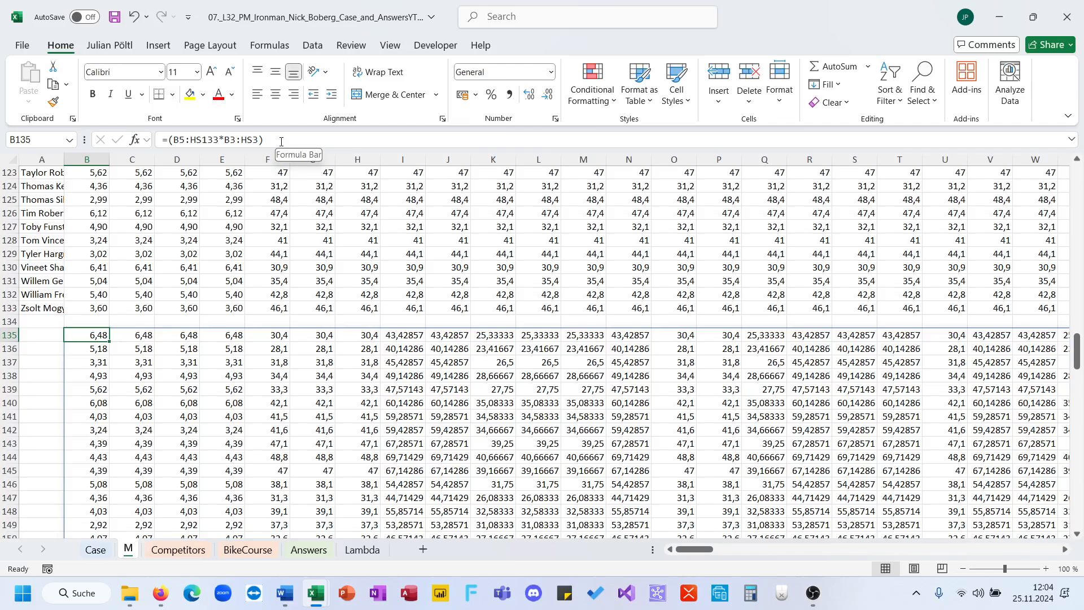
Put the reciprocal back into B135 with the formula =1/(B5:HS133*B3:HS3)
click(171, 140)
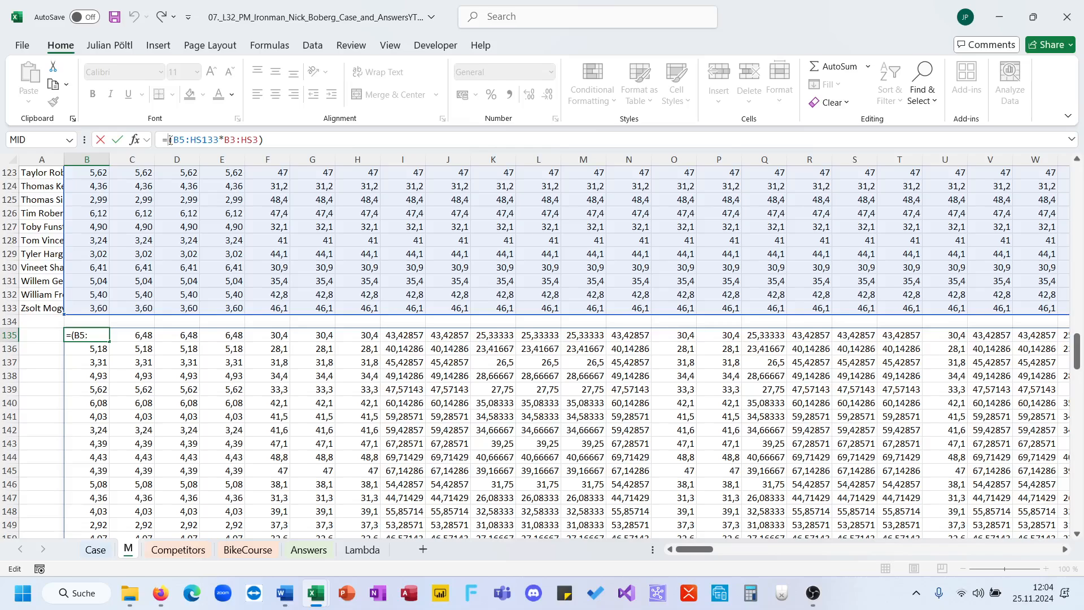
text(1/)
key(Return)
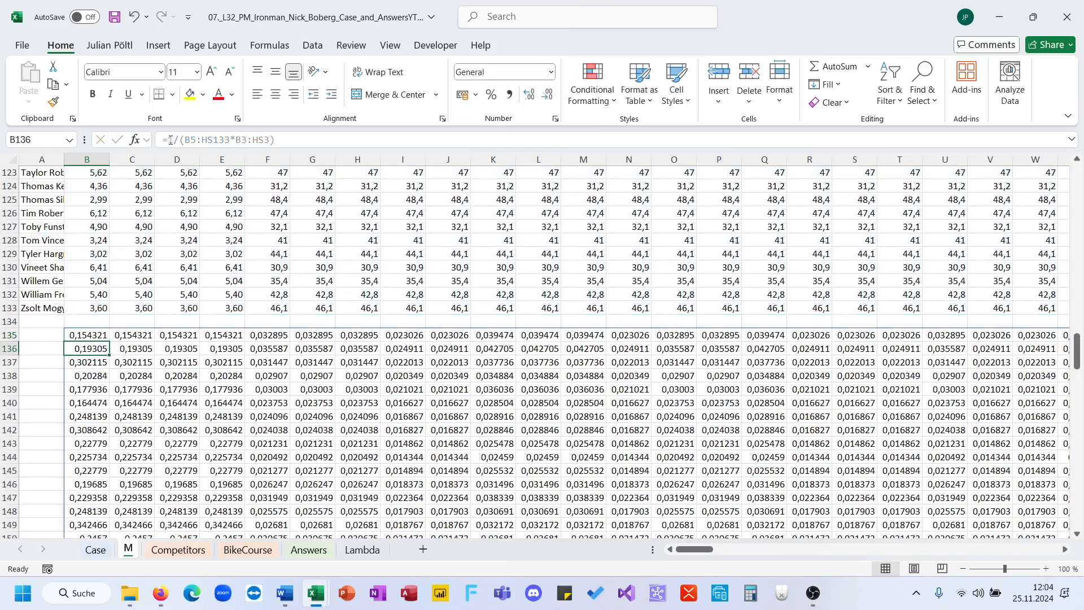
key(Up)
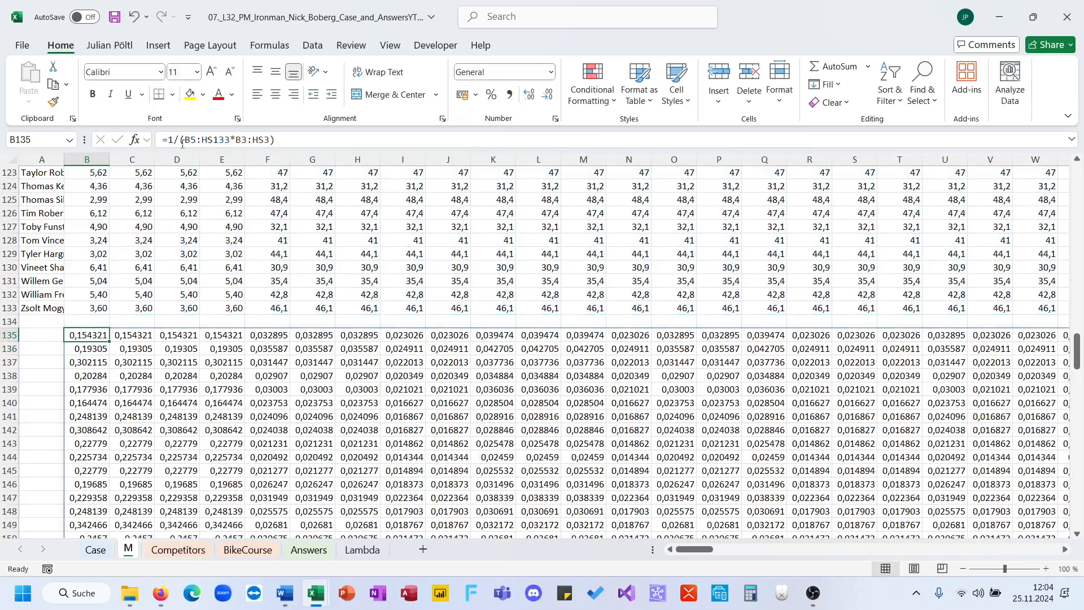
Remove the reciprocal from the B135 formula again and check the speed unit on the Competitors sheet
click(182, 139)
key(BackSpace)
key(BackSpace)
key(Return)
key(Up)
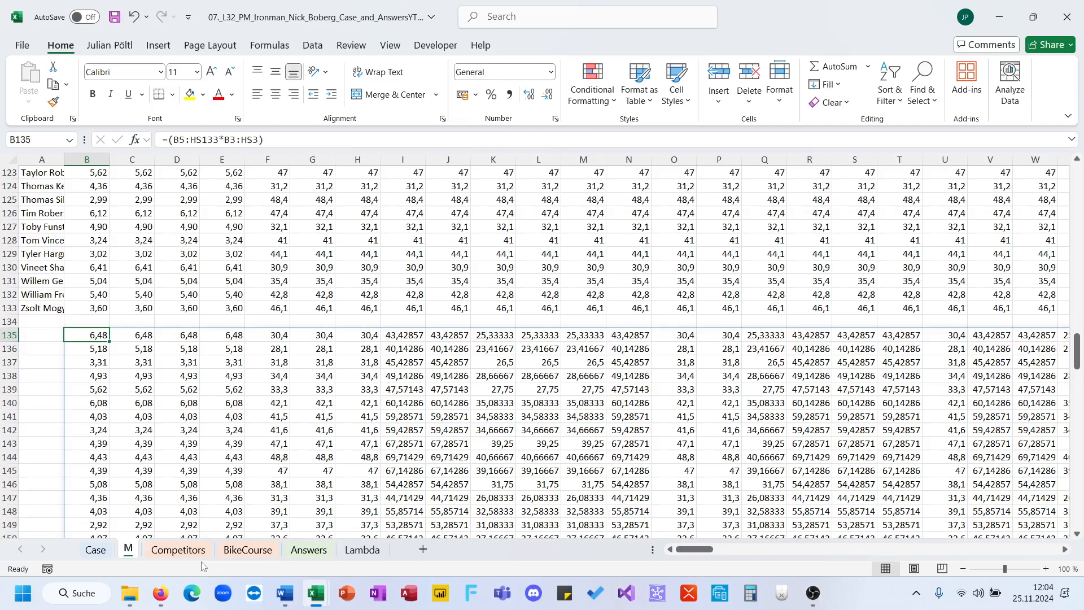
click(188, 555)
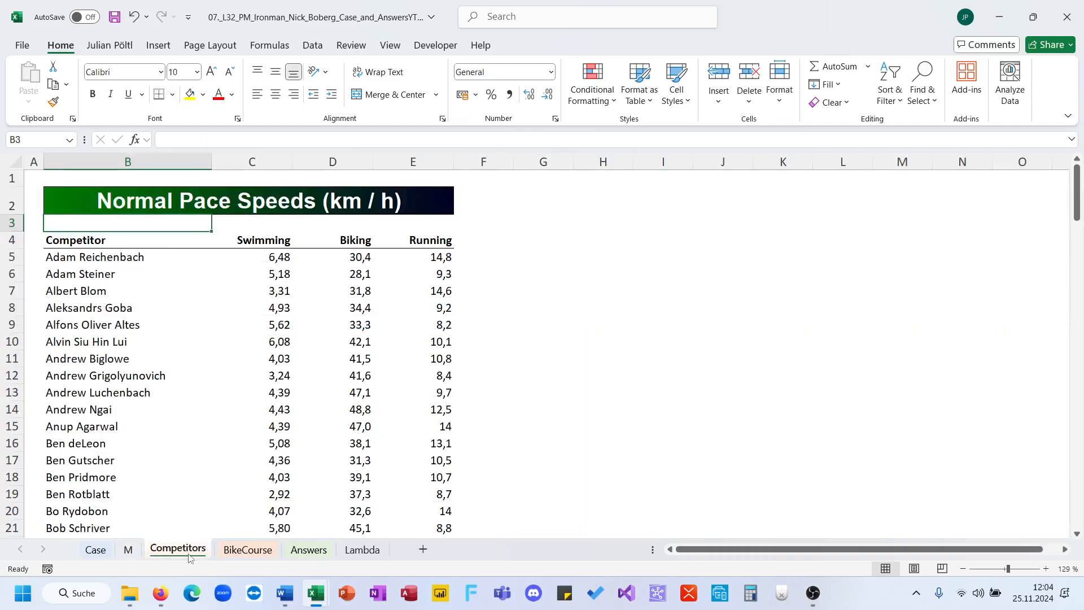
click(128, 551)
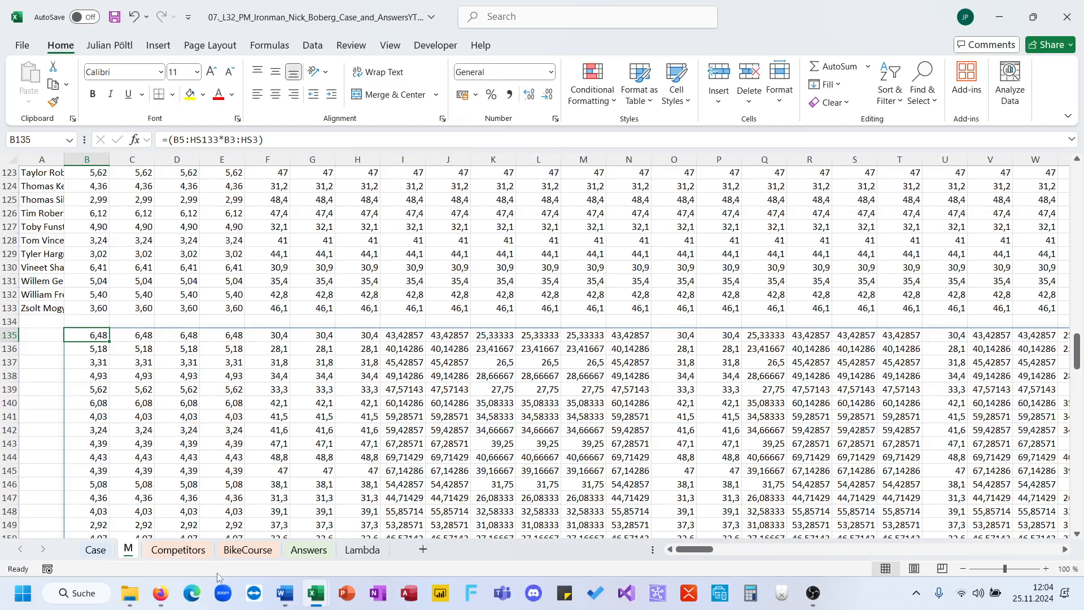
click(277, 142)
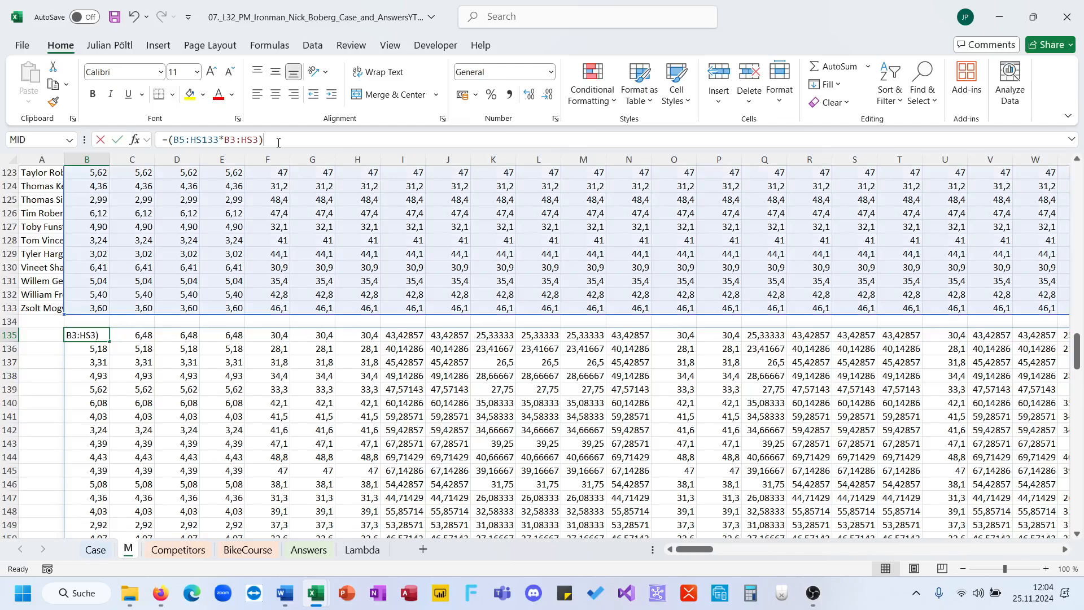
text(/1)
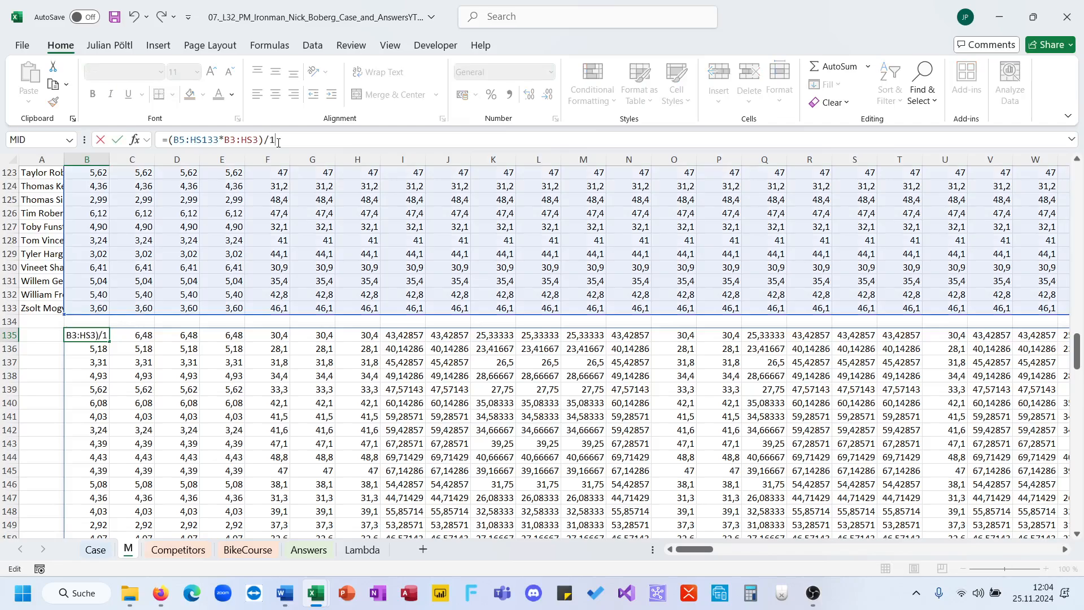
key(BackSpace)
key(BackSpace)
key(Return)
key(Up)
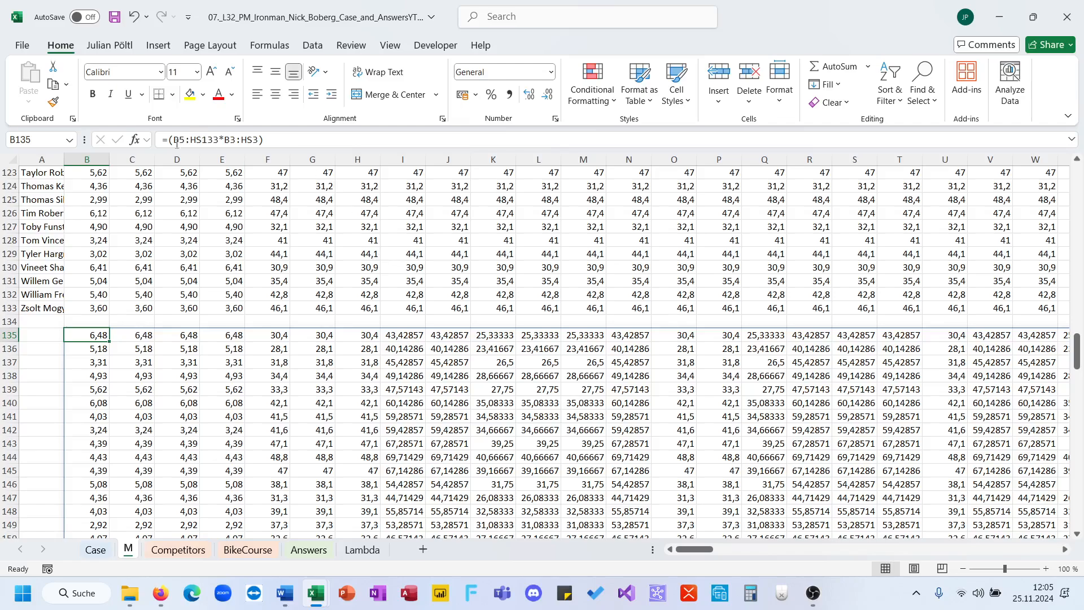
Turn the adjusted speeds back into hours per kilometre by setting B135 to =1/(B5:HS133*B3:HS3)
click(169, 140)
text(1)
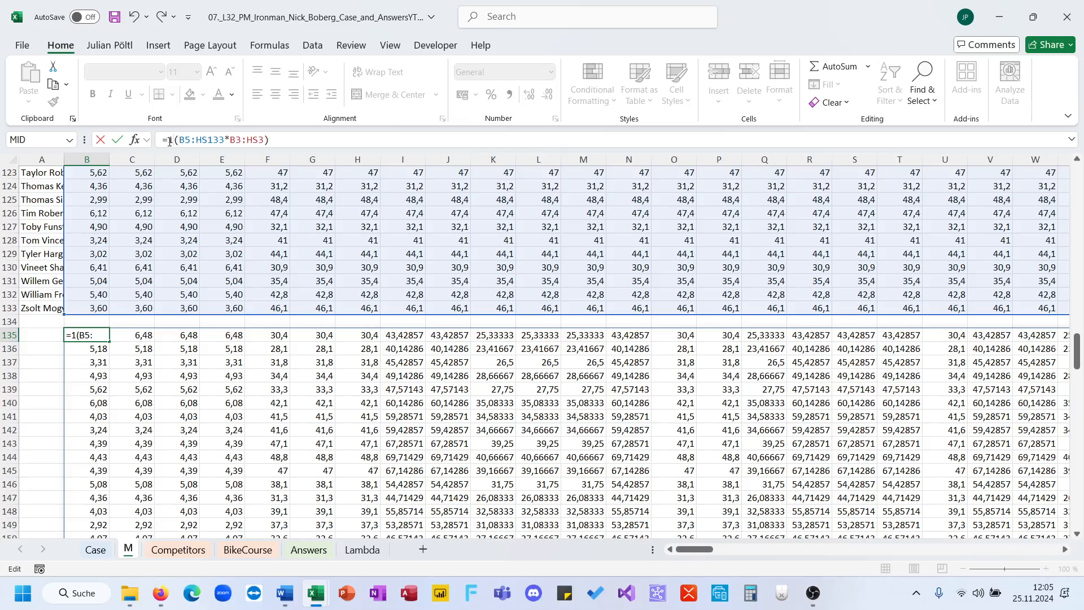
text(/)
key(Return)
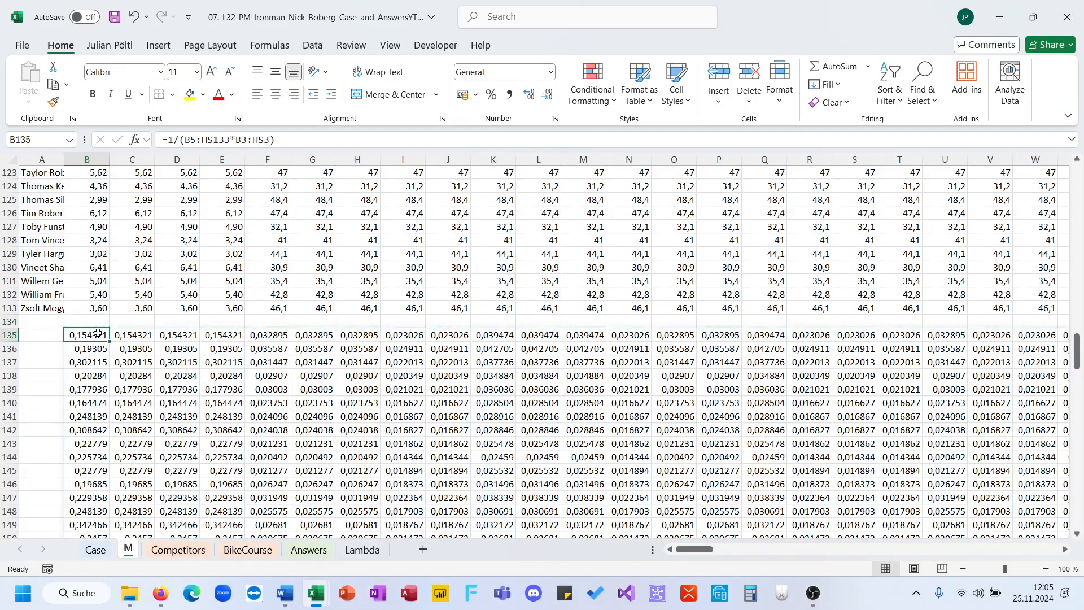
Calculate the first competitor's cumulative time per kilometre below the hours-per-kilometre block with the formula =SCAN(0;B135:HS135;SUM) in B265
scroll(100, 324, down, 8)
scroll(98, 333, down, 4)
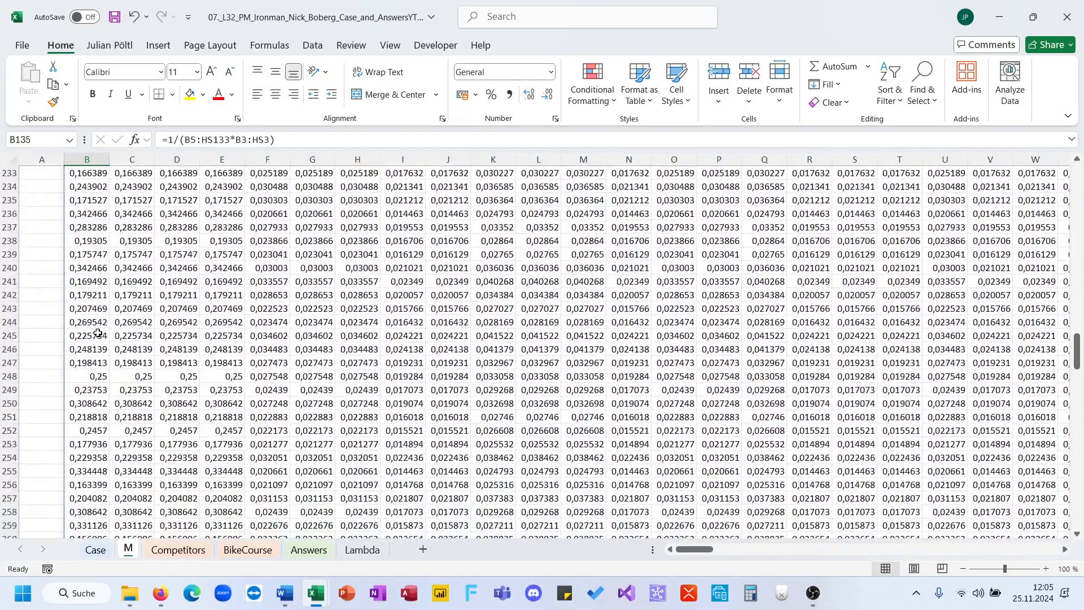
scroll(98, 333, up, 16)
scroll(97, 334, down, 20)
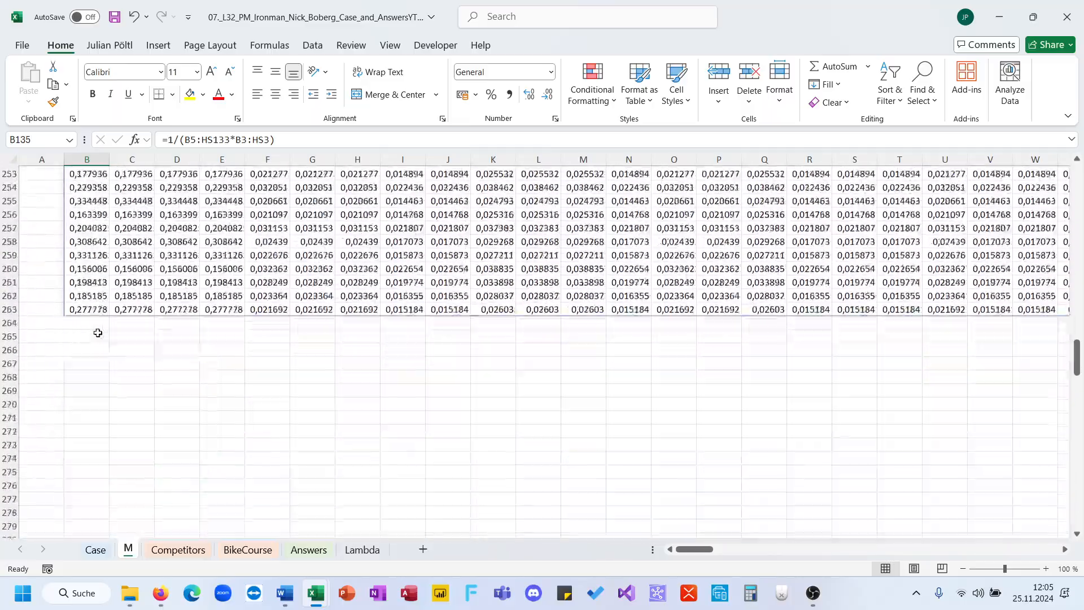
scroll(98, 333, down, 2)
click(92, 262)
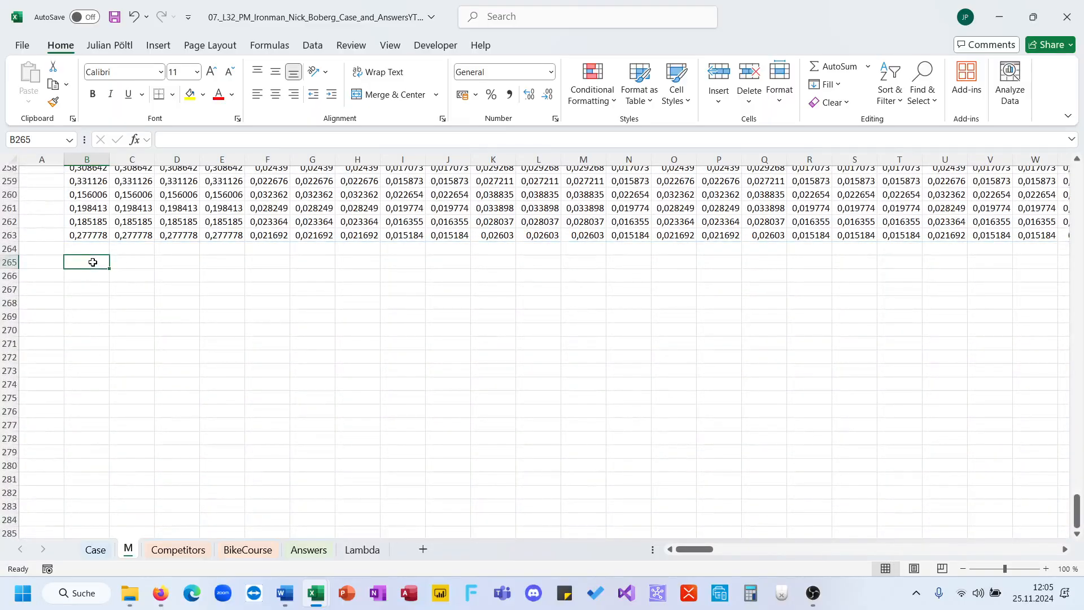
text(=sc)
key(Tab)
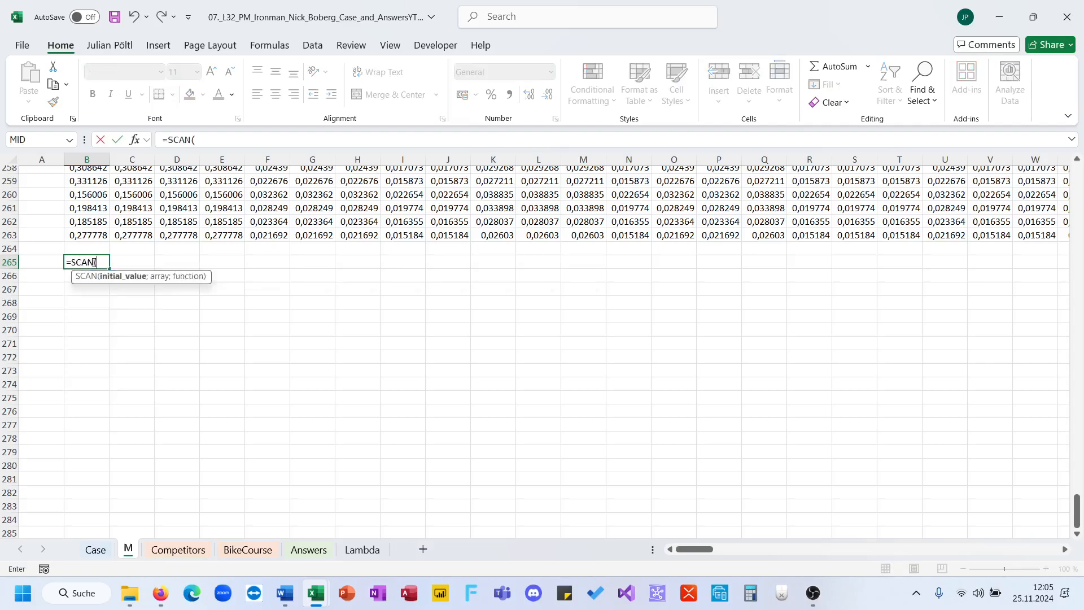
text(0;)
key(ctrl+Up)
key(ctrl+Up)
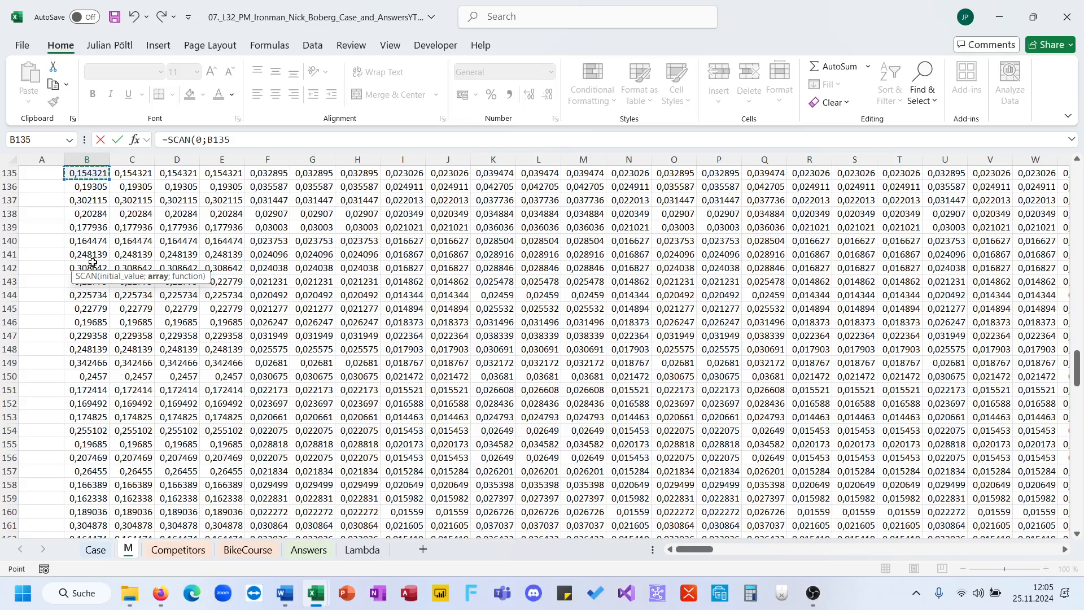
key(ctrl+shift+Right)
key(Return)
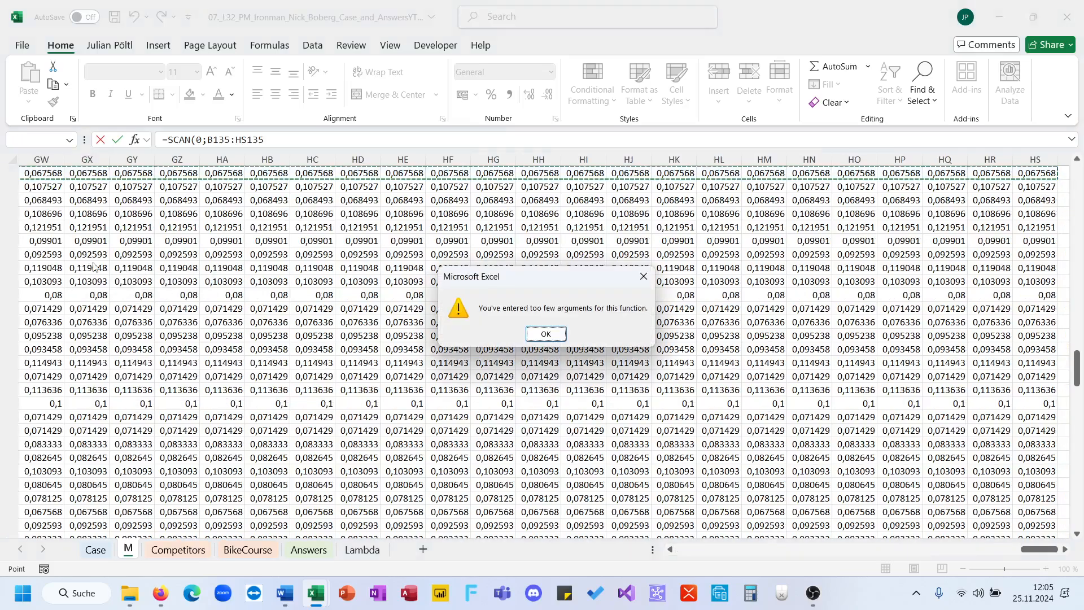
key(Return)
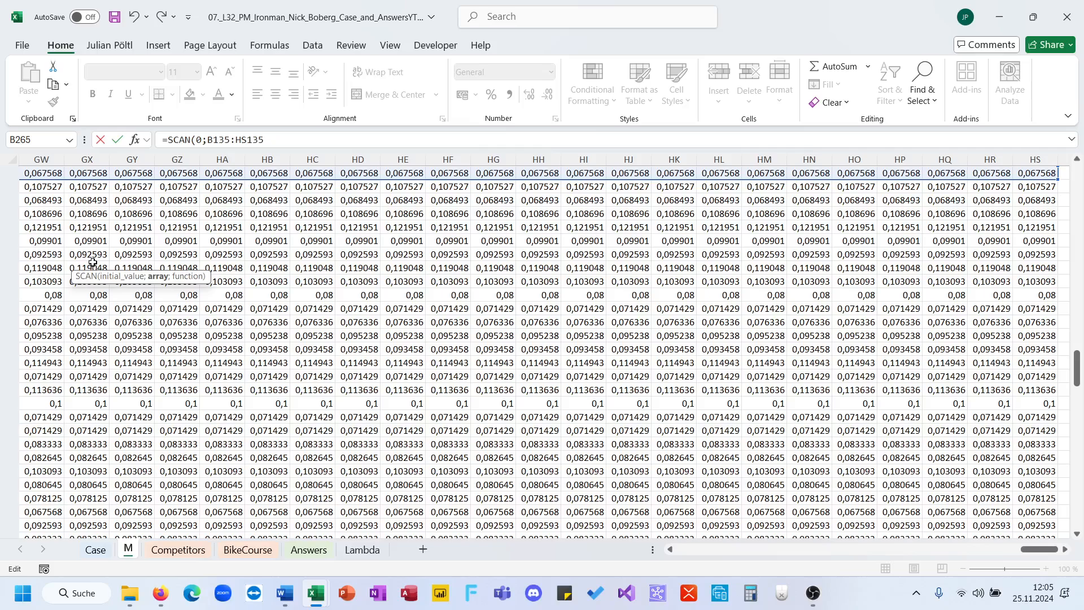
click(296, 139)
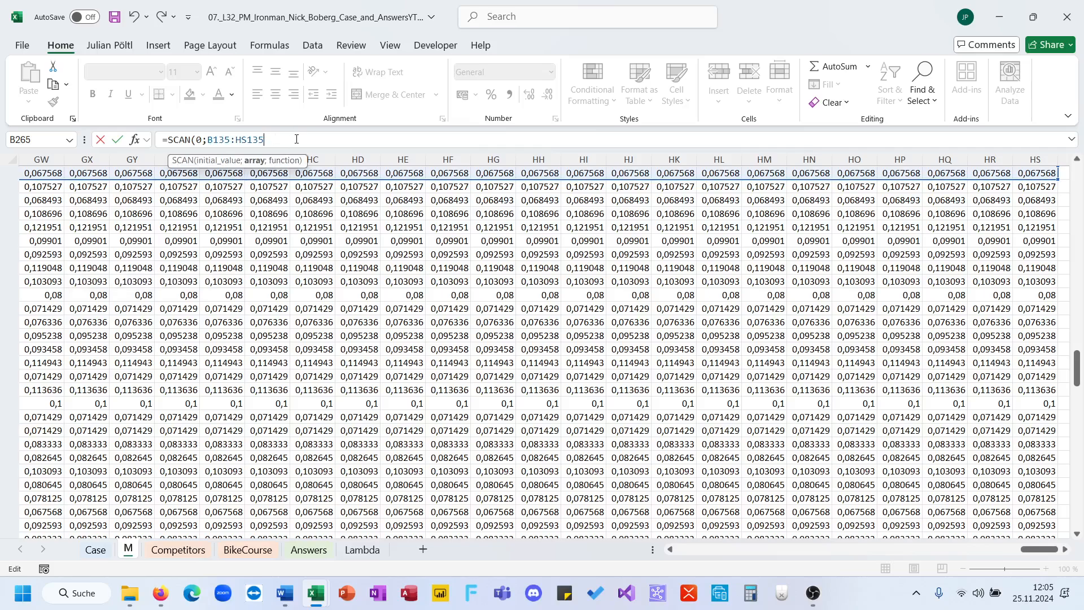
text(;SUM)
key(Return)
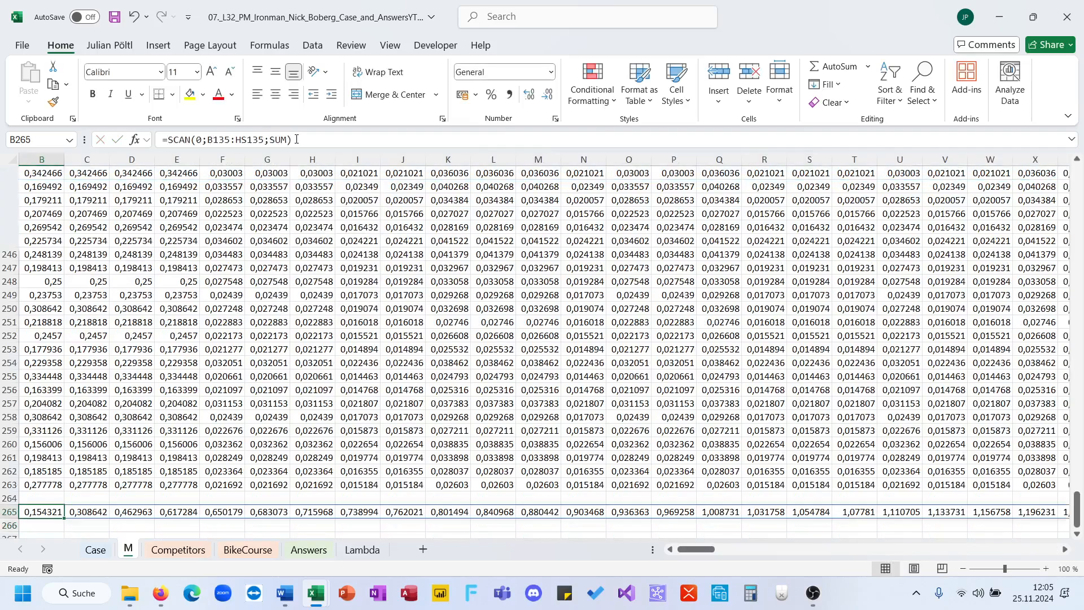
List the competitors' names from A265 down on sheet M with the formula =Competitors!B5:B133
scroll(257, 257, left, 1)
click(50, 510)
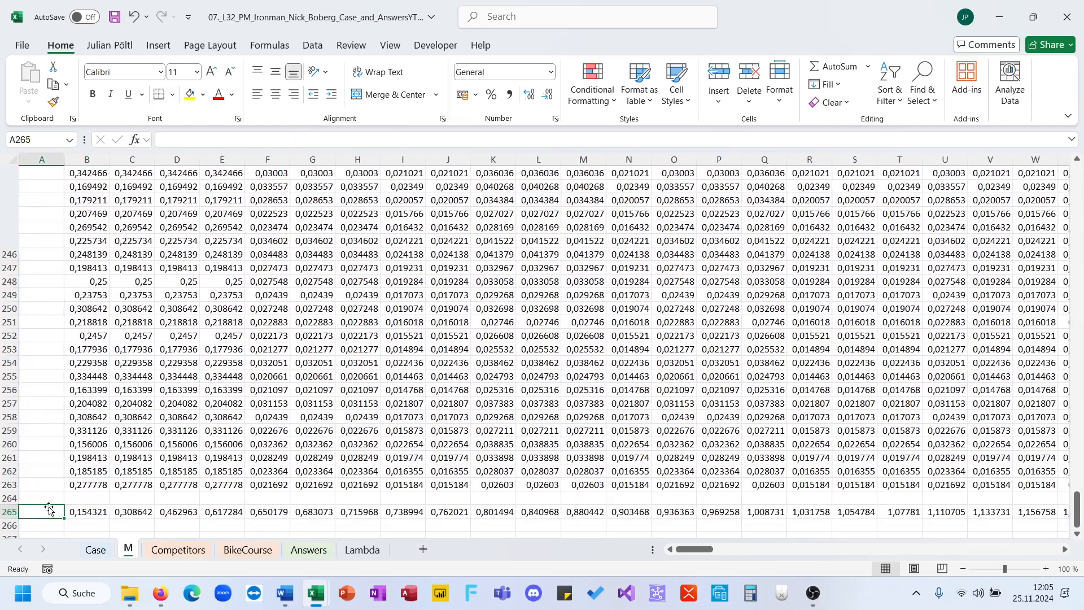
text(=x)
key(BackSpace)
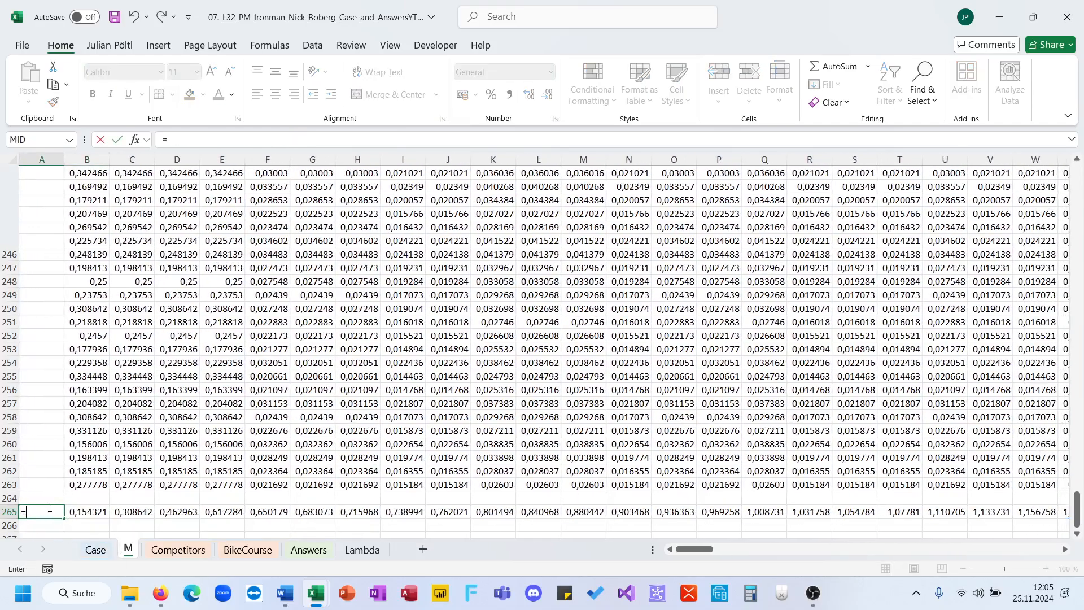
click(178, 549)
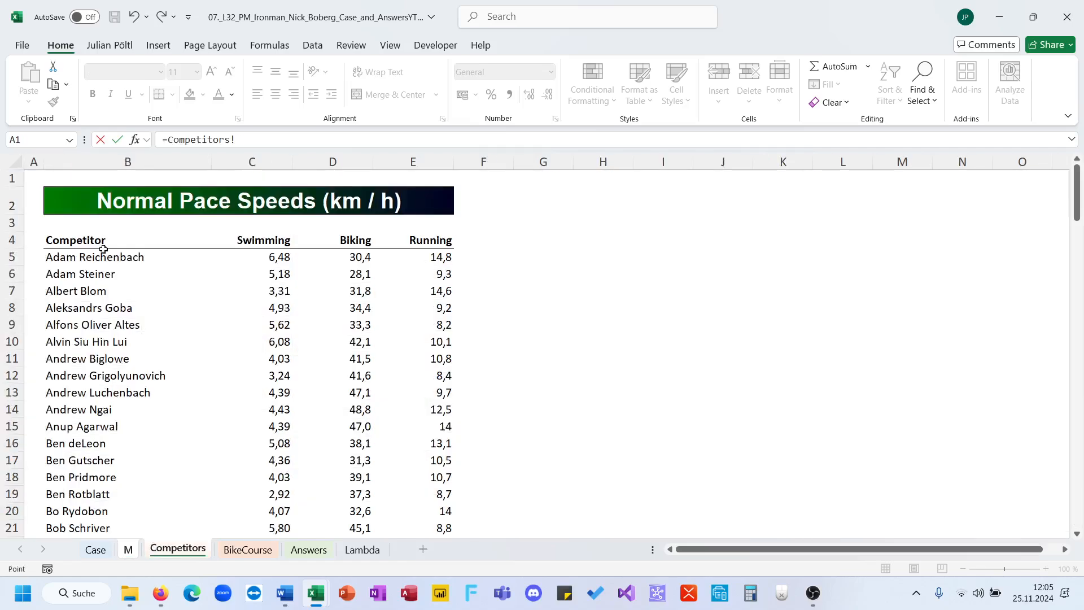
click(103, 251)
key(ctrl+shift+Down)
key(Return)
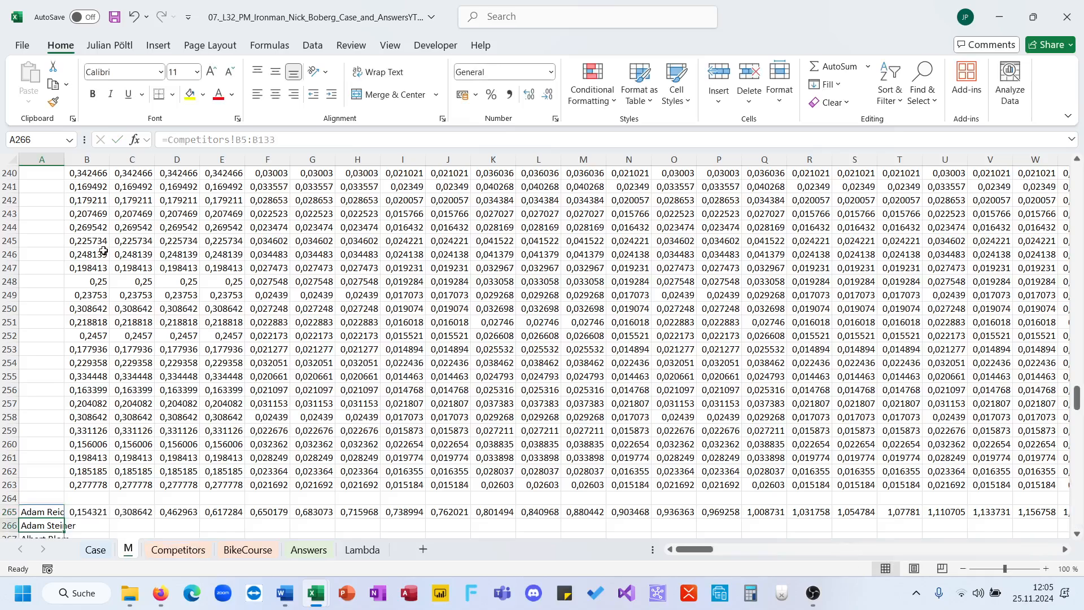
Copy the cumulative SCAN formula from B265 down column B to row 393 so every listed competitor gets a running total
click(94, 511)
key(ctrl+c)
key(Left)
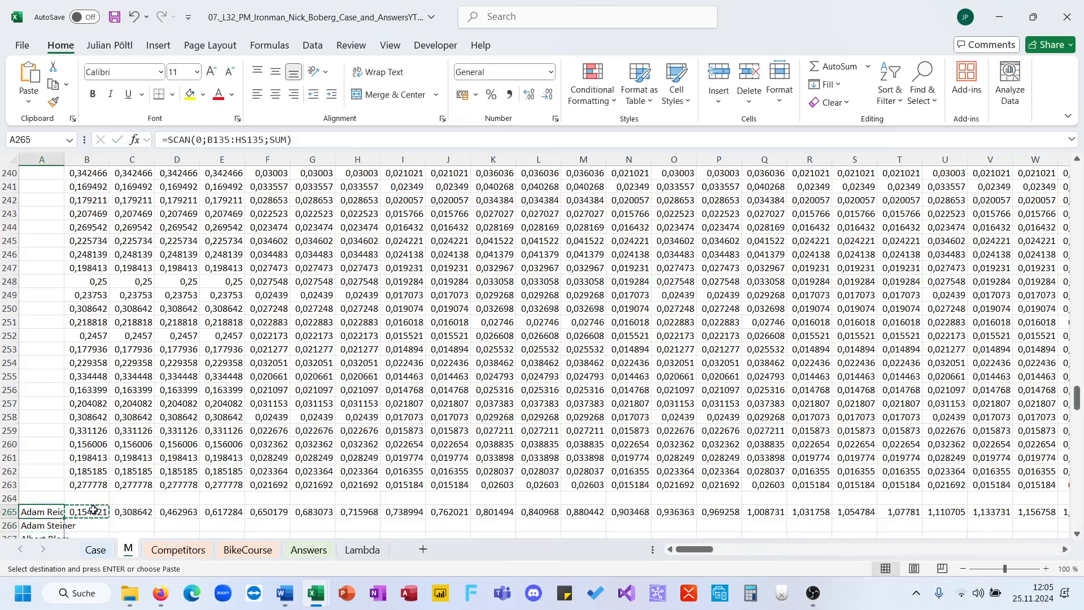
key(ctrl+Down)
key(Right)
key(ctrl+shift+Up)
key(ctrl+v)
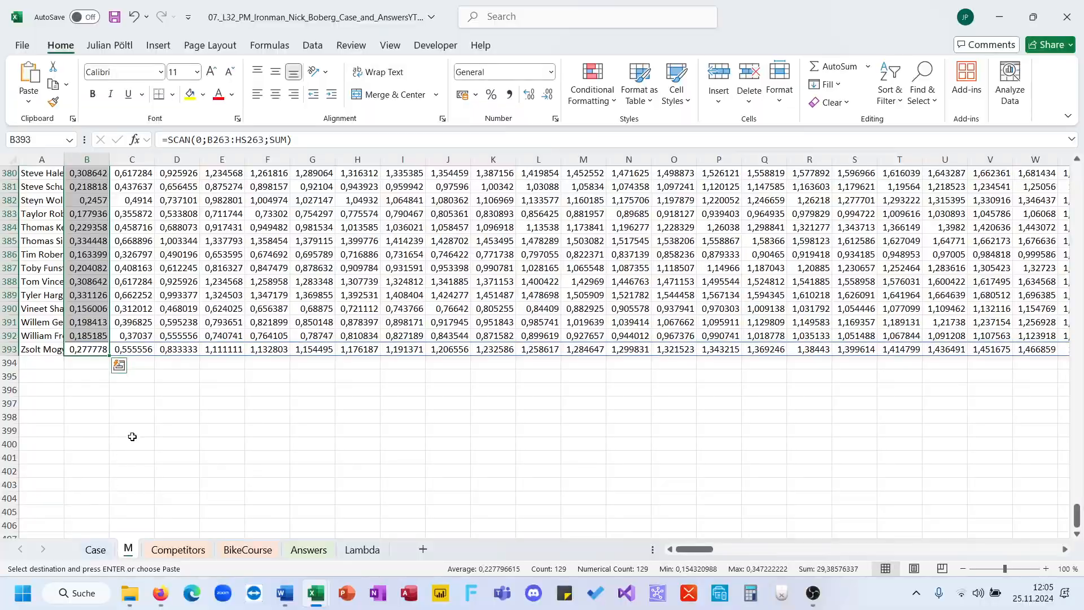
Examine the cumulative hours across the kilometre columns of the new block for all competitors
scroll(131, 436, down, 20)
scroll(131, 437, up, 20)
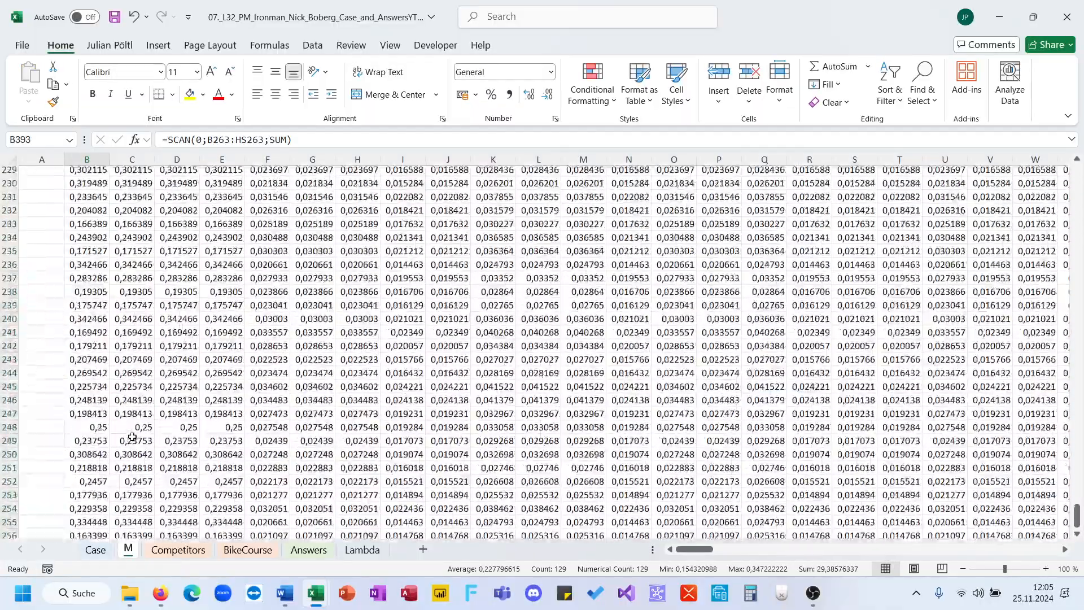
scroll(132, 436, up, 3)
scroll(132, 437, down, 2)
scroll(310, 416, right, 10)
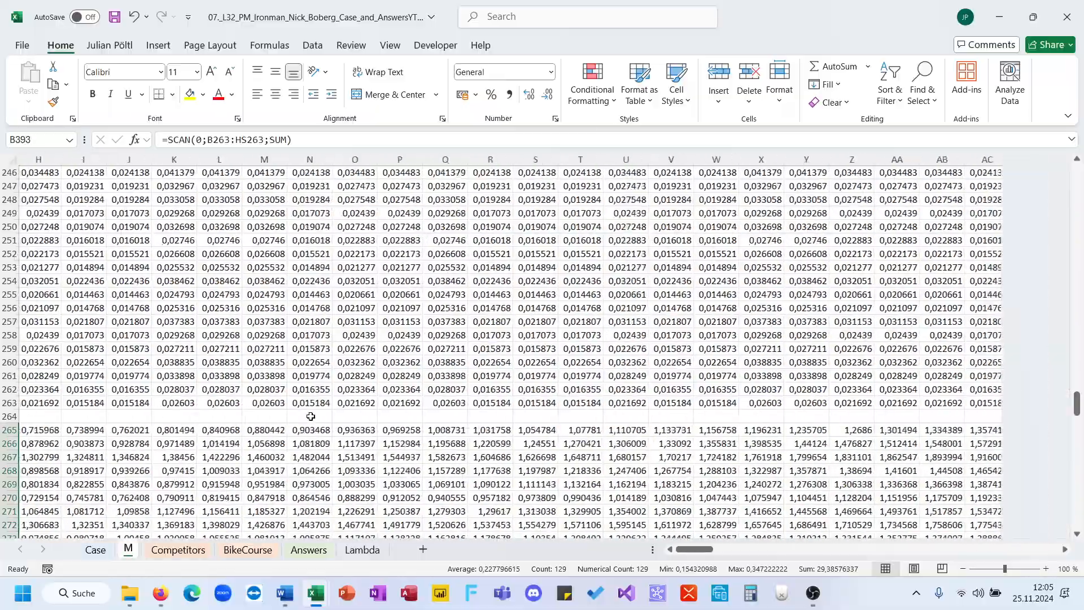
scroll(310, 416, right, 20)
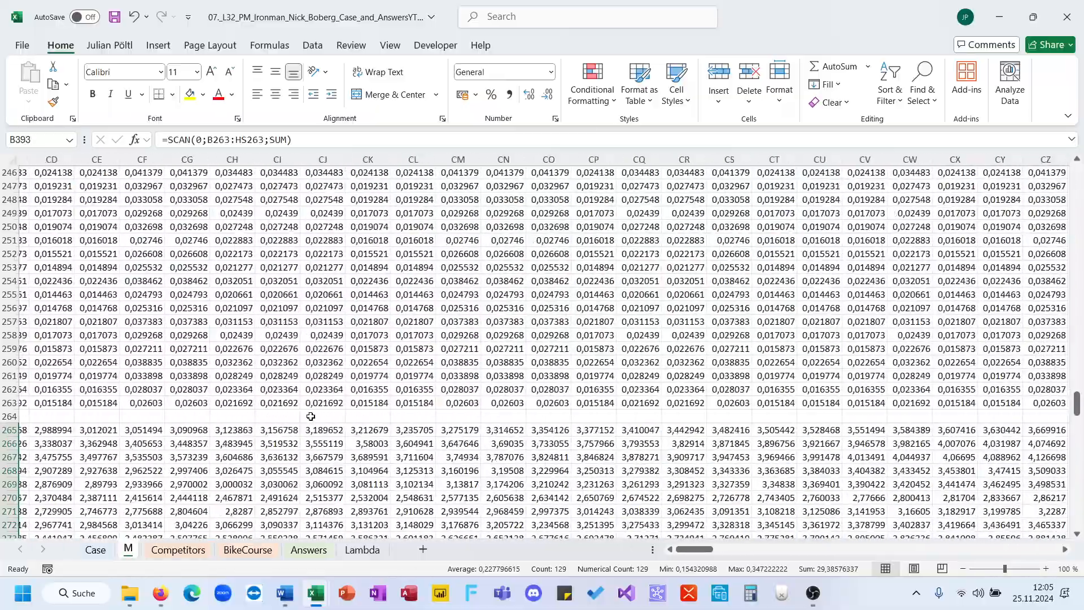
scroll(310, 416, left, 11)
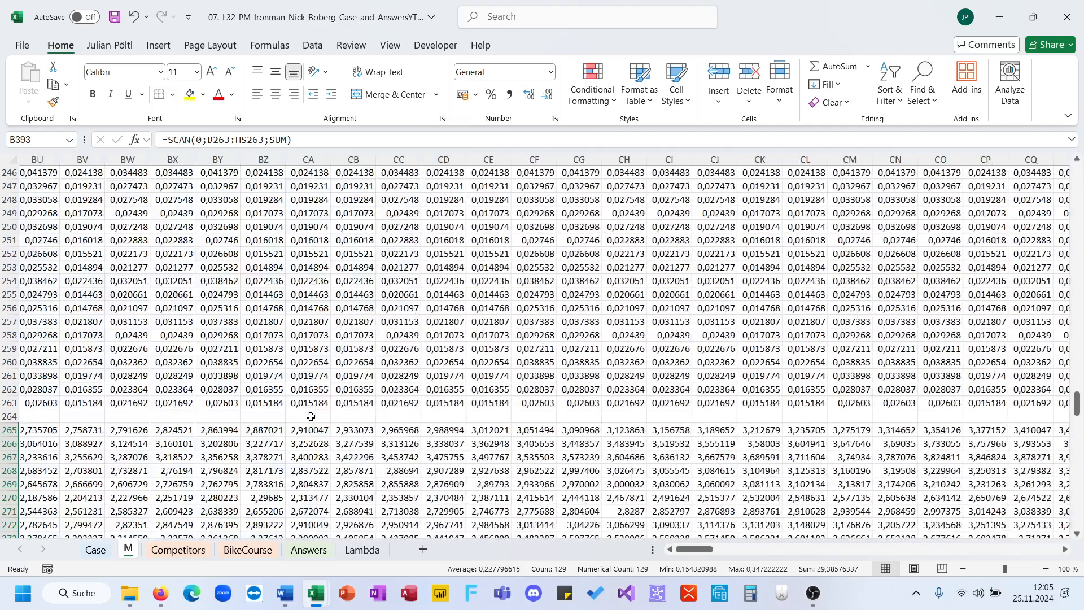
scroll(310, 416, left, 9)
Start the kilometre header above the cumulative times by linking B264 to the first kilometre number with =B1
click(94, 416)
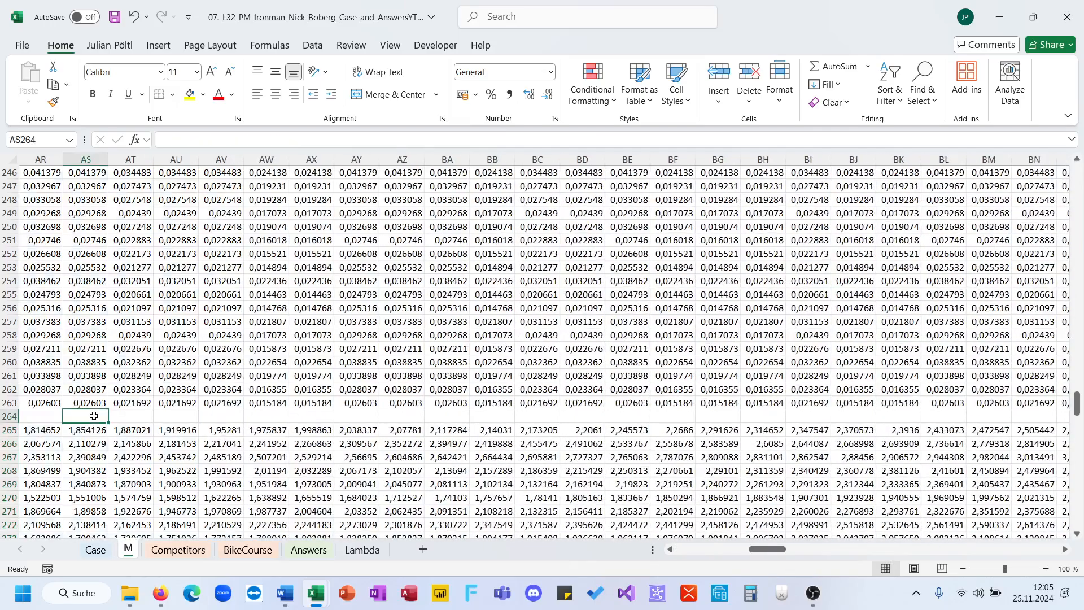
key(ctrl+Left)
click(95, 416)
text(=)
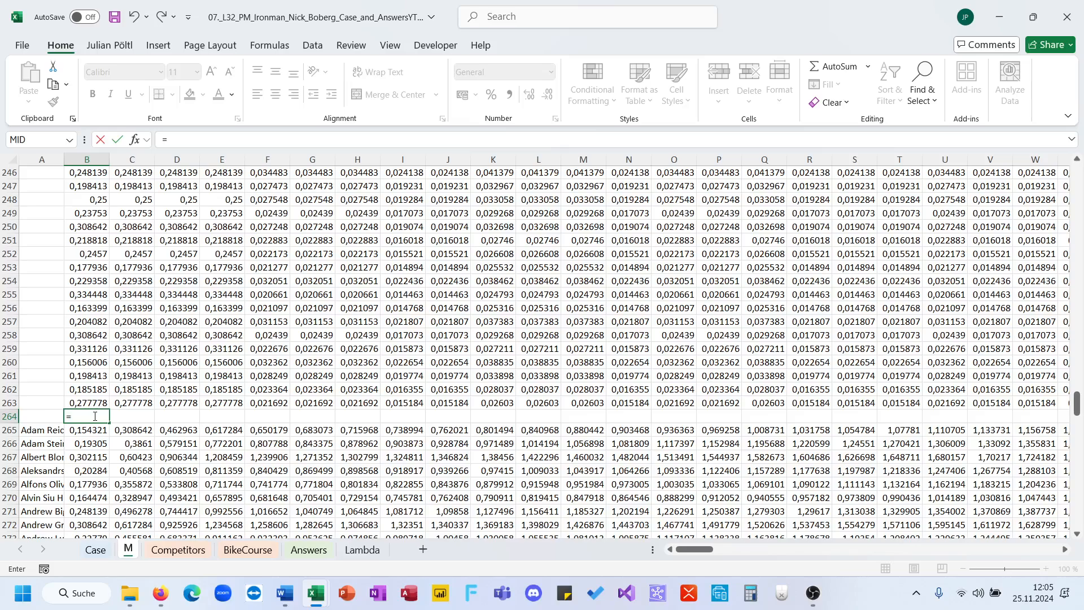
text(b2)
key(Return)
key(Up)
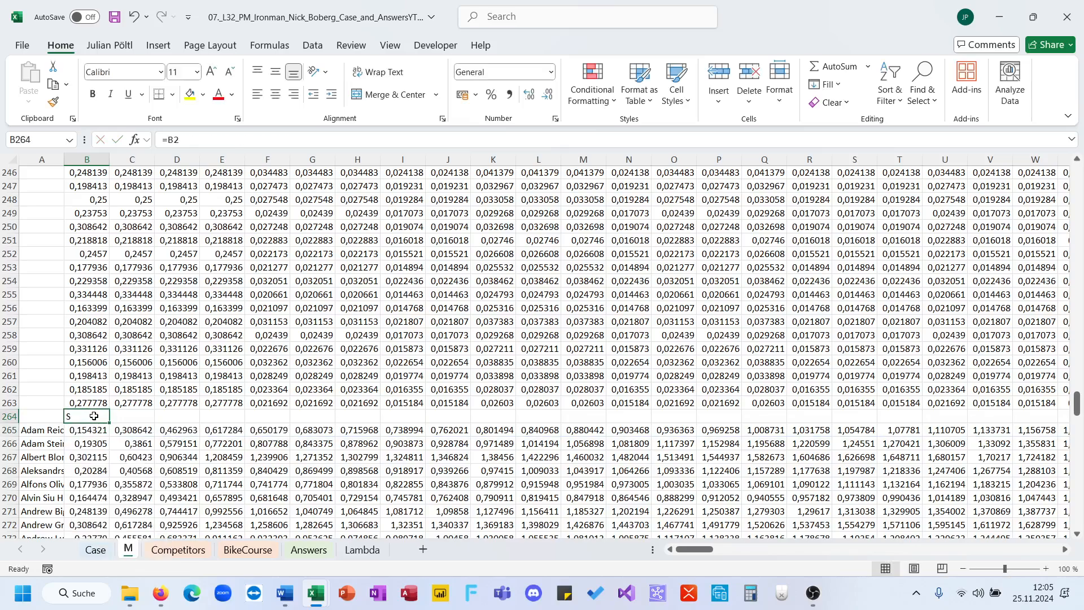
click(198, 144)
key(BackSpace)
text(1)
key(Return)
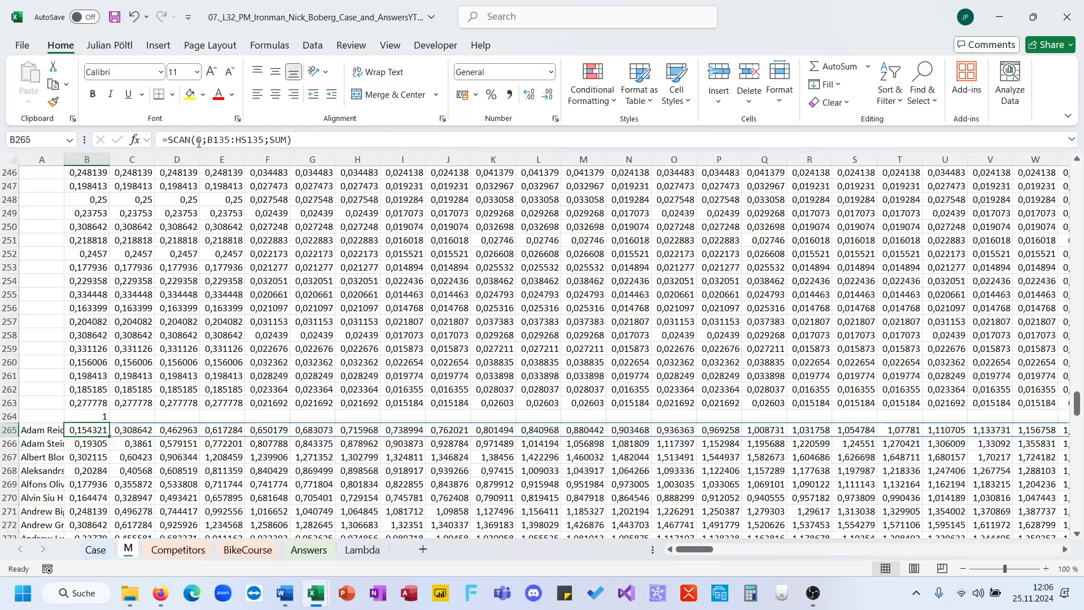
Copy the kilometre header formula from B264 across the row through HS264
key(Up)
key(ctrl+c)
key(Down)
key(ctrl+Right)
key(Up)
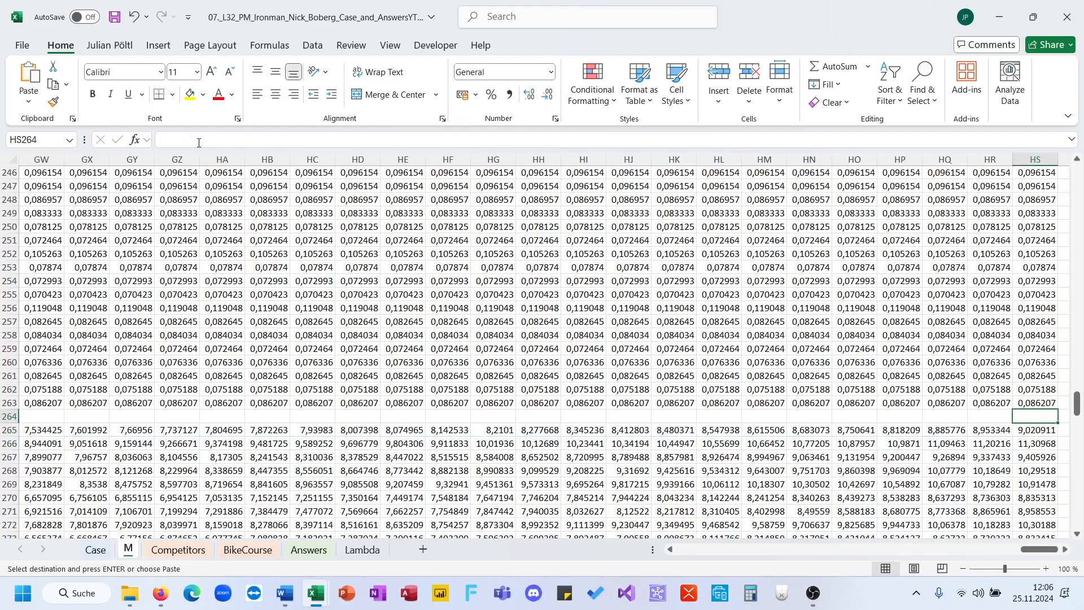
key(ctrl+shift+Left)
key(Return)
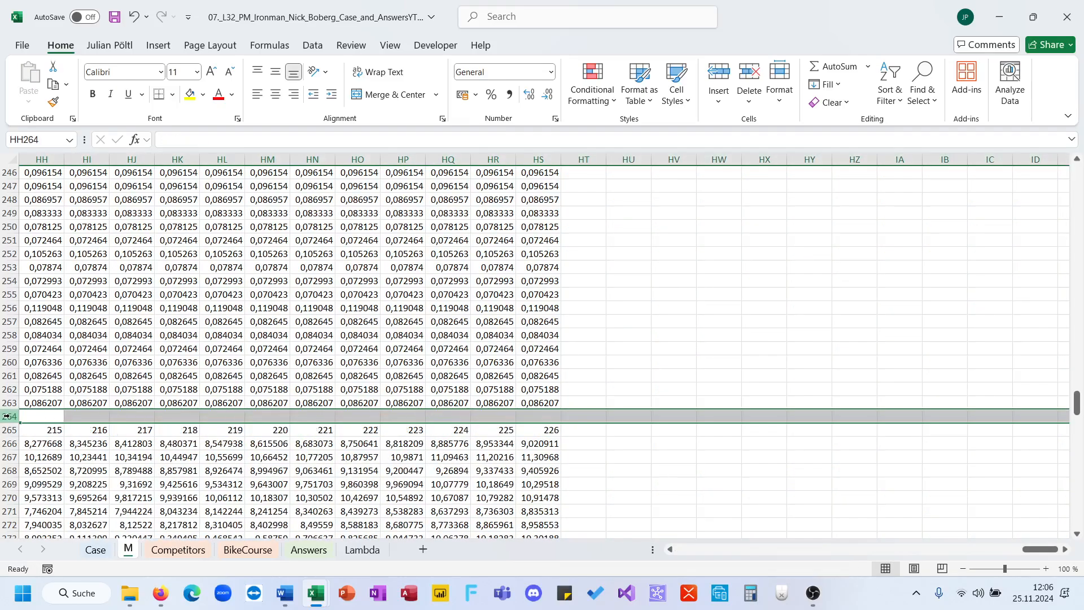
Insert a blank row at row 264 above the kilometre headers and return to the start of the cumulative block
key(ctrl+plus)
click(131, 461)
key(Home)
scroll(131, 462, down, 1)
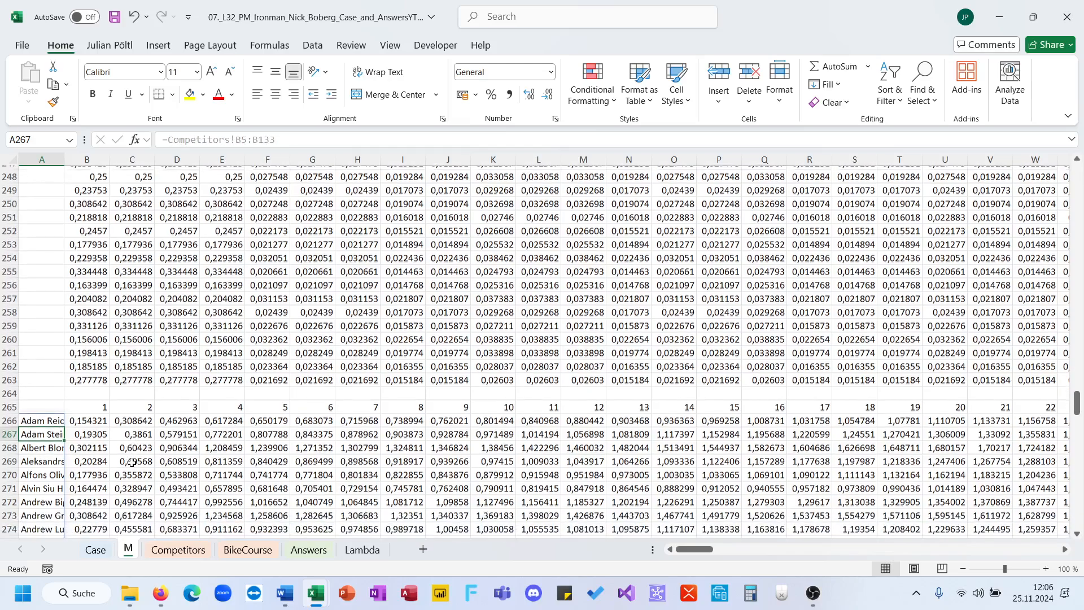
Look up the game 41 competitor's total race time in E119 of the Case sheet with =XLOOKUP(G119;M!A266#;M!HS266:HS394)
click(95, 550)
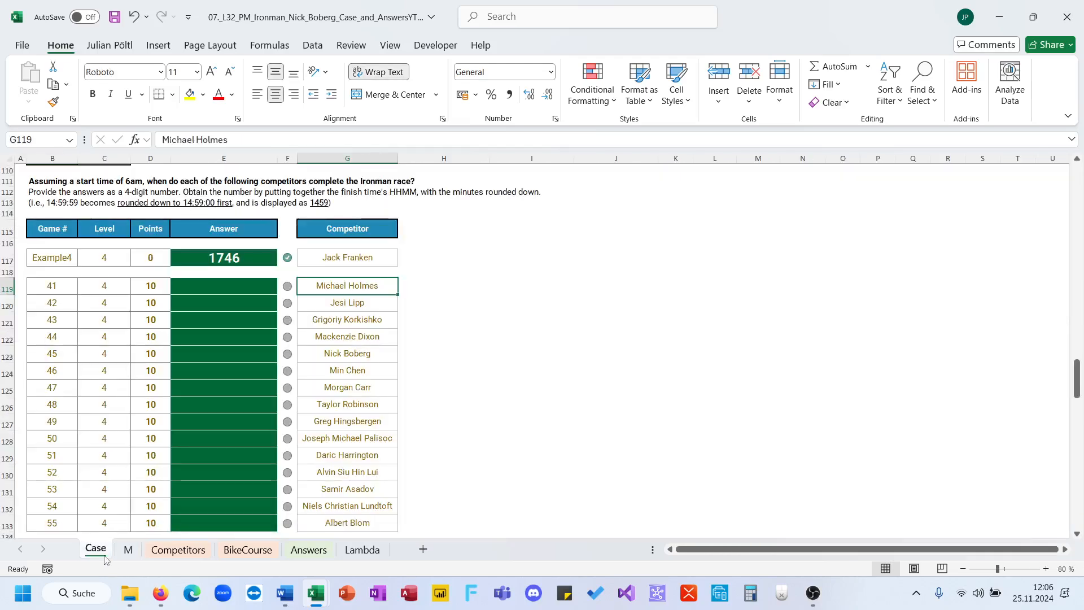
click(245, 287)
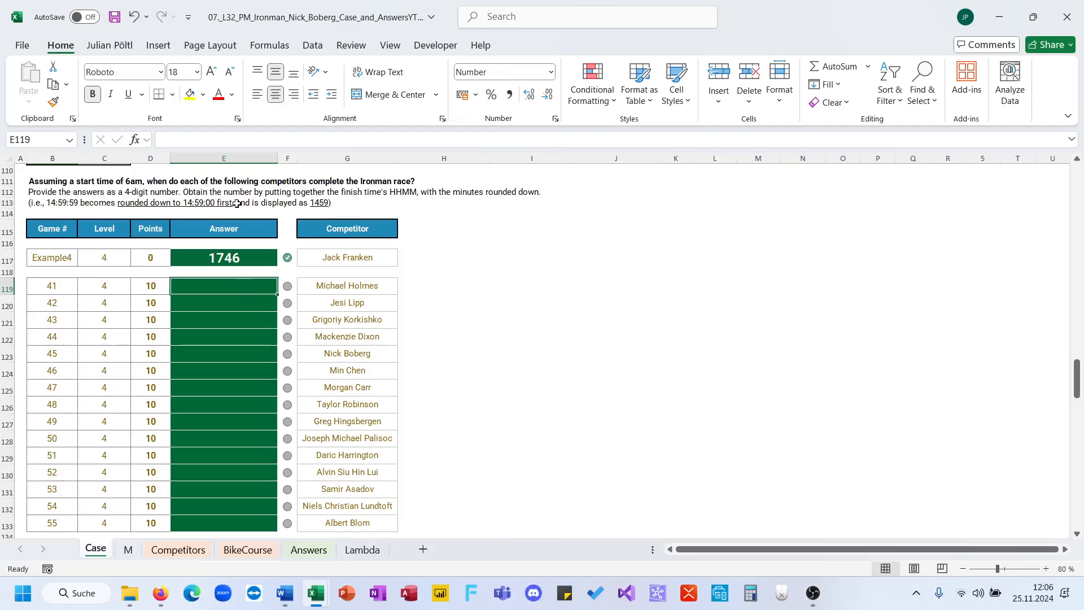
text(=)
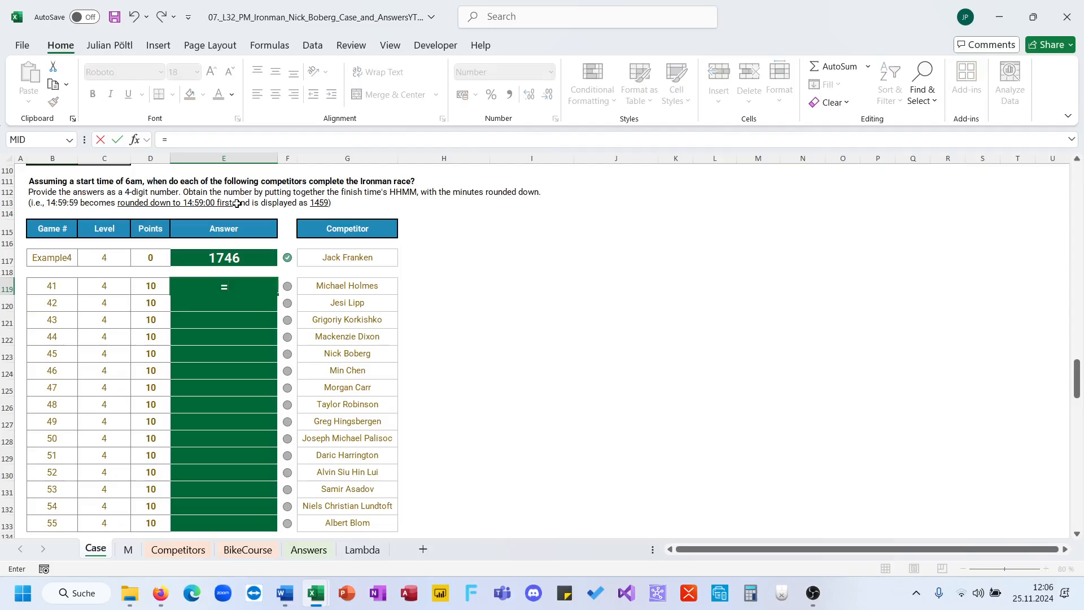
text(XLOOKUP()
click(350, 282)
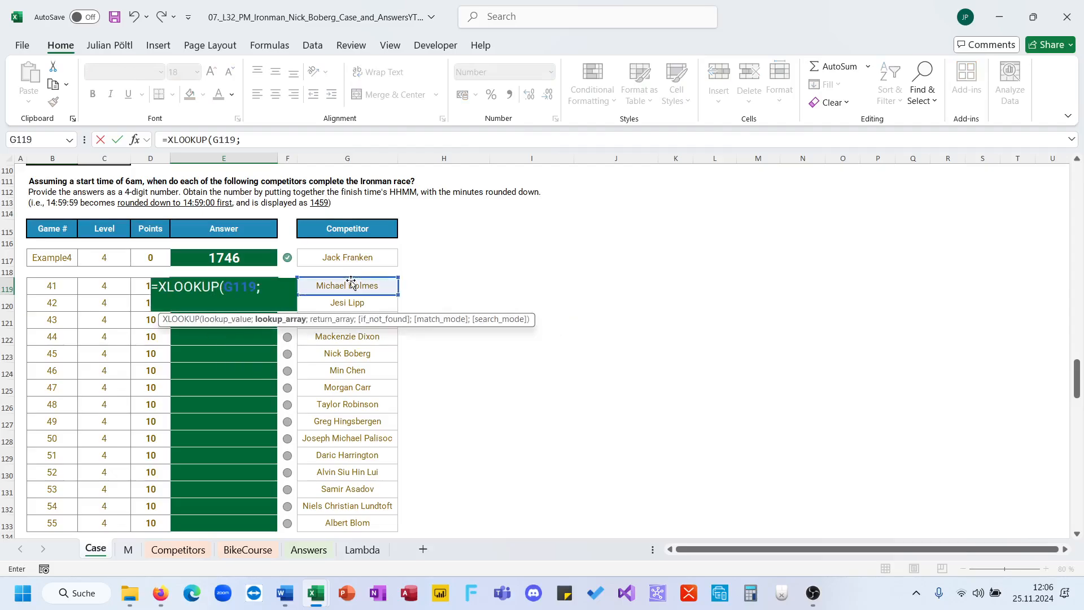
text(;)
click(128, 550)
click(53, 432)
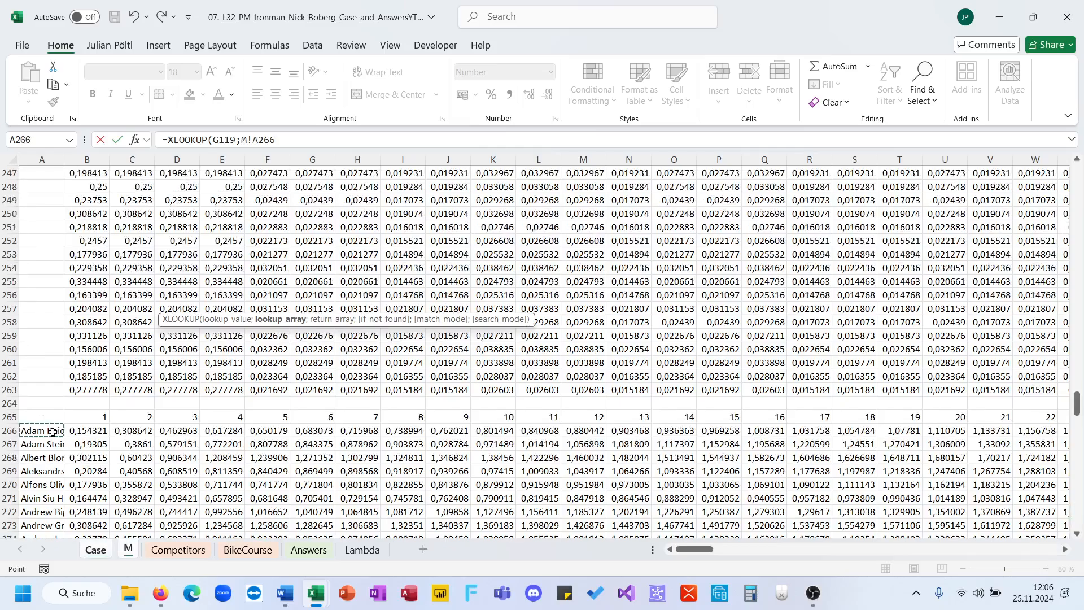
key(ctrl+shift+Down)
text(;)
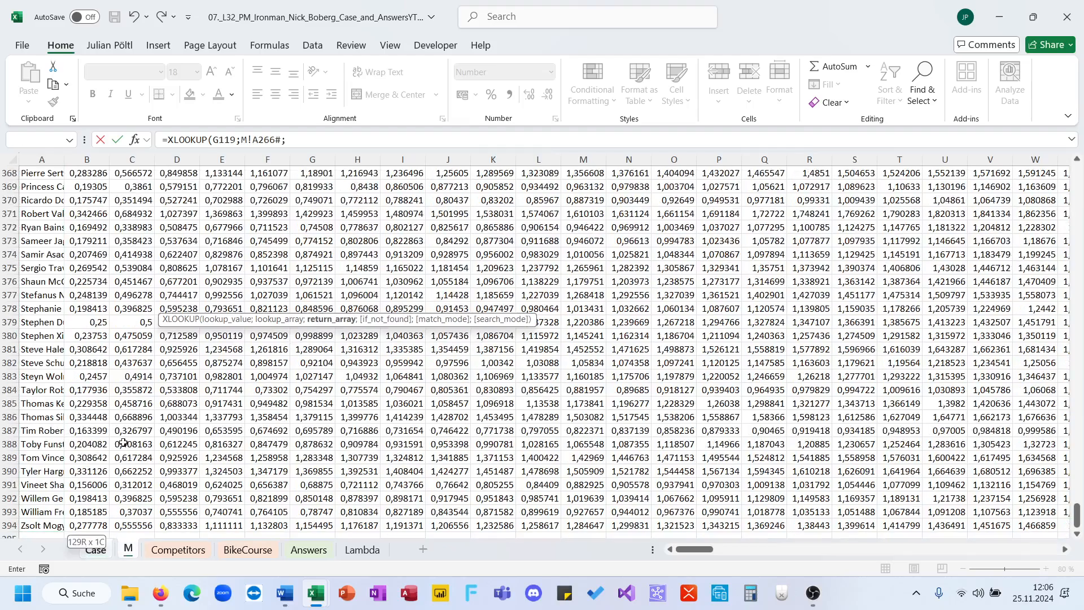
click(398, 526)
key(ctrl+Right)
key(ctrl+shift+Up)
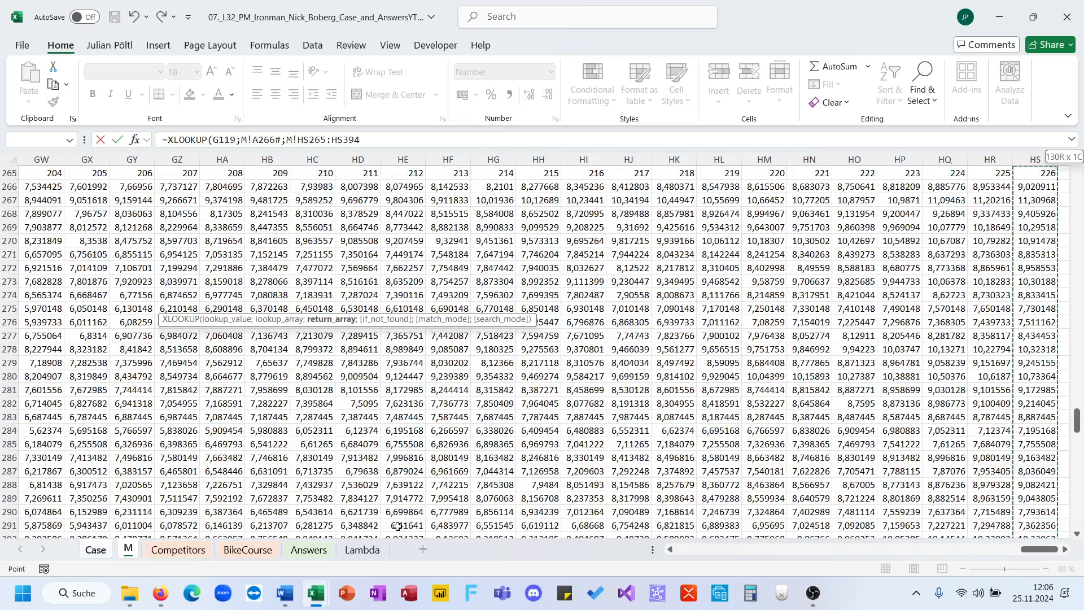
key(shift+Down)
key(Return)
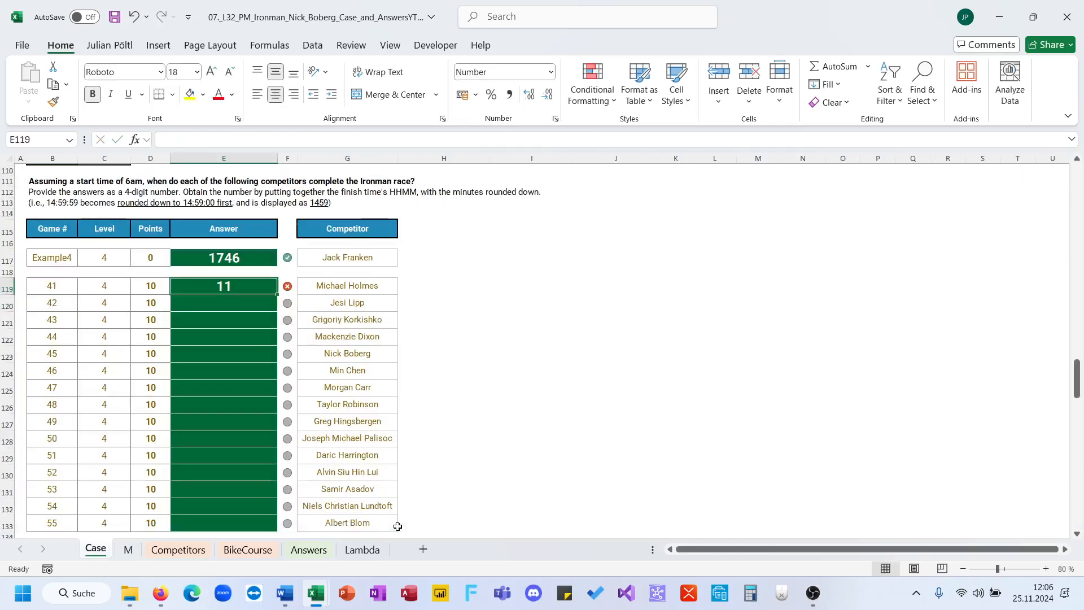
Add the 6am start time to the E119 lookup by putting "06:00:00"+ in front of XLOOKUP
click(168, 139)
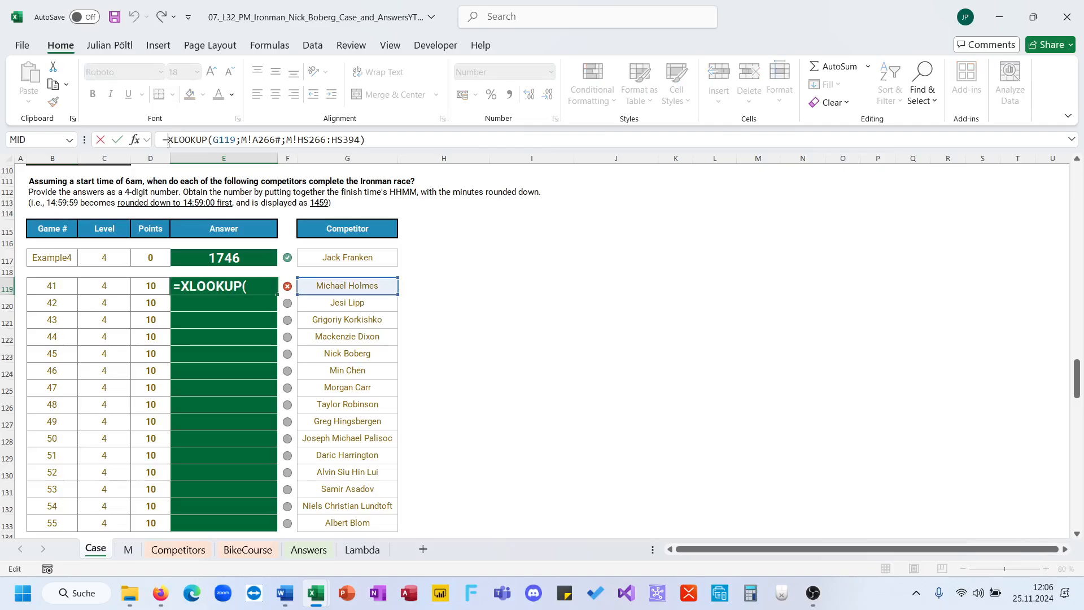
text("06)
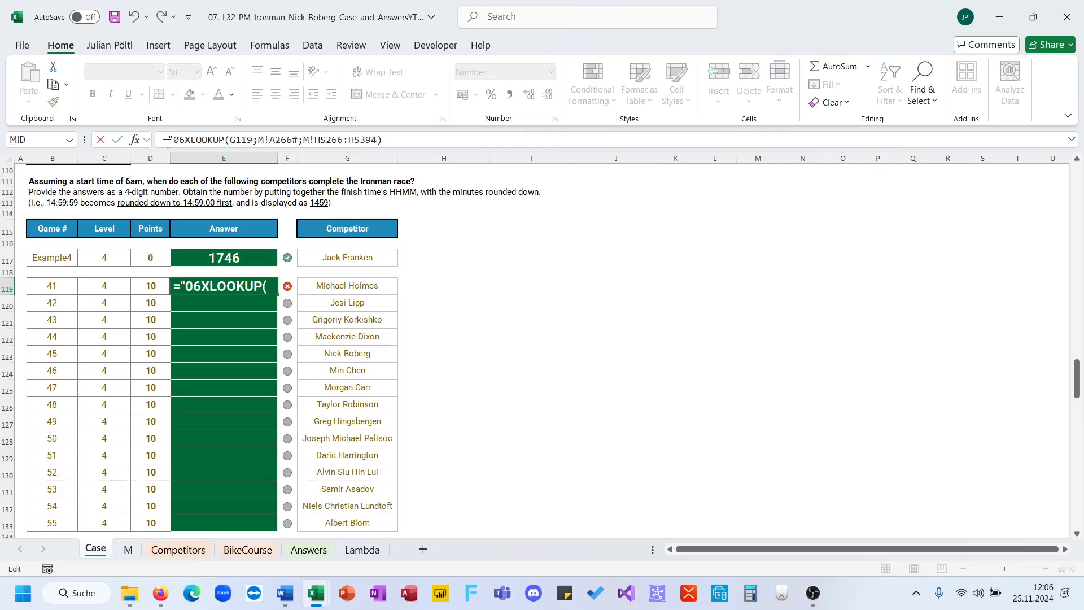
text(:00:00)
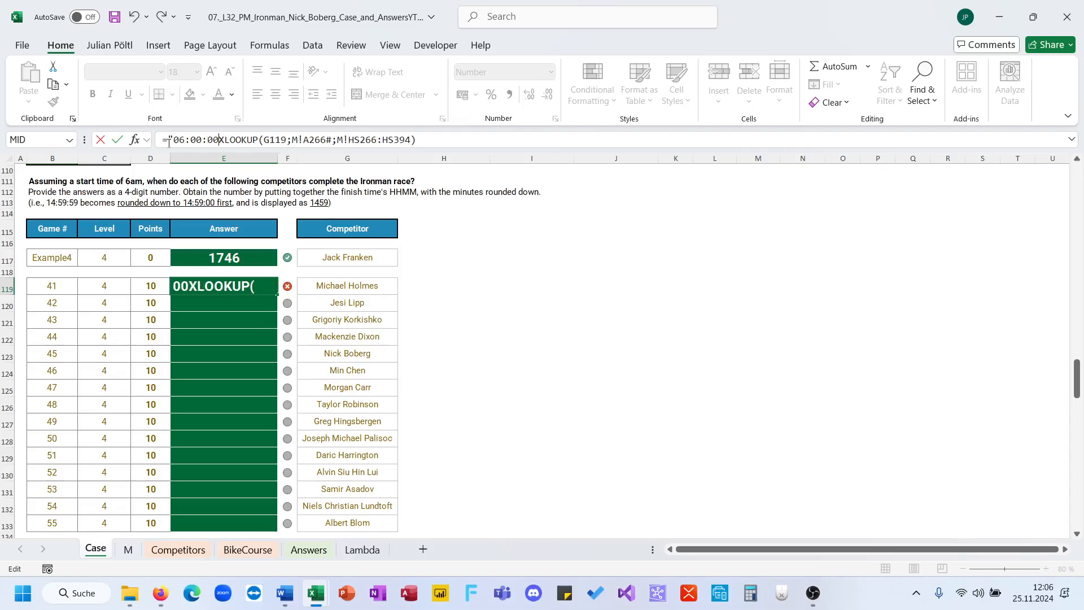
text("*)
key(BackSpace)
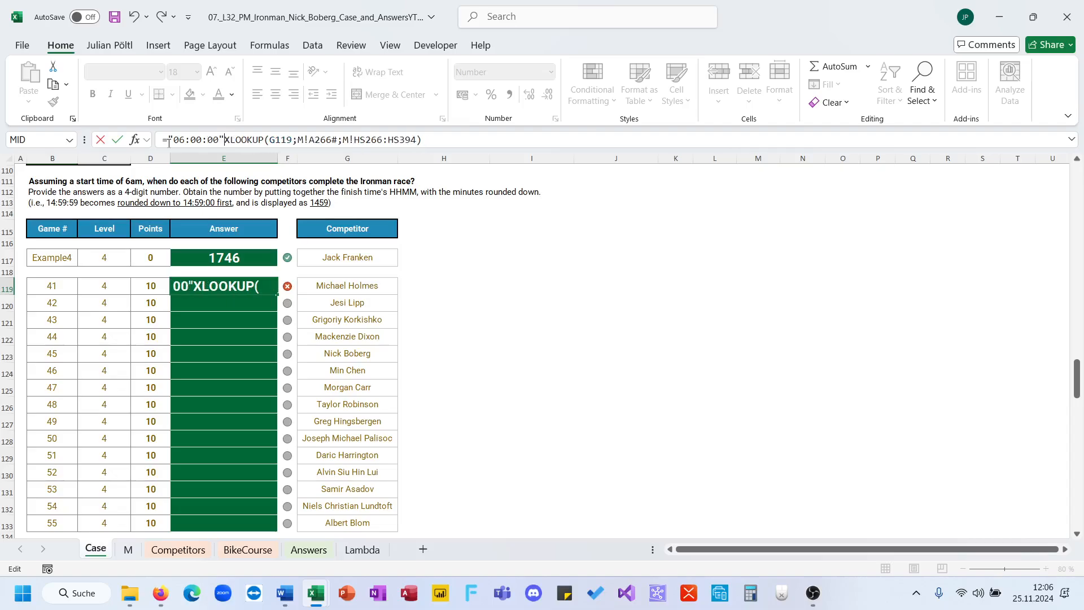
text(+)
key(ctrl+Return)
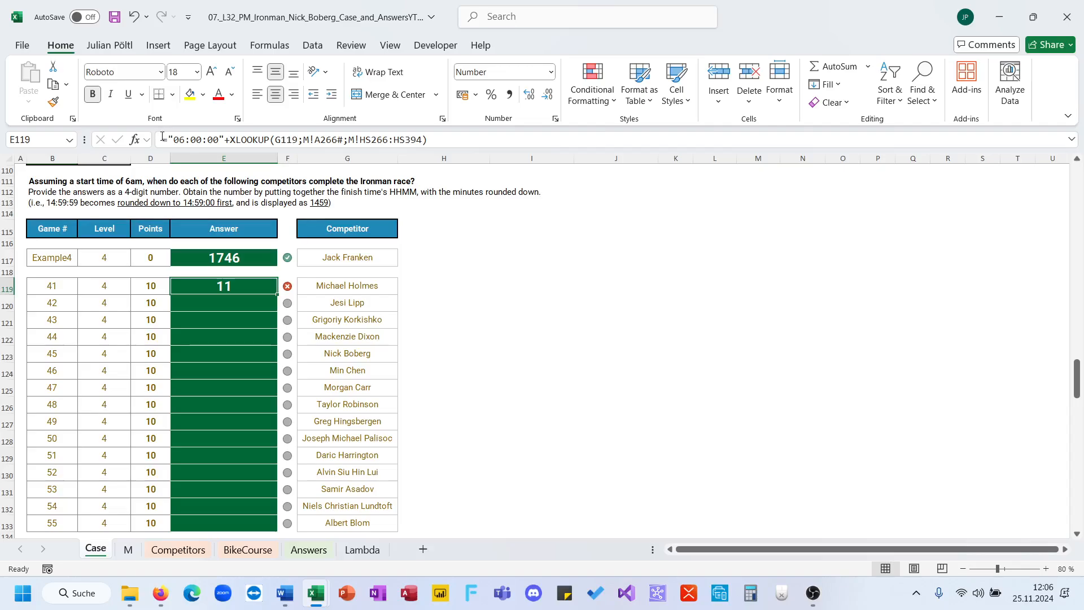
Wrap the E119 start-plus-duration formula in TEXT with the format "HHMM"
click(168, 142)
text(text()
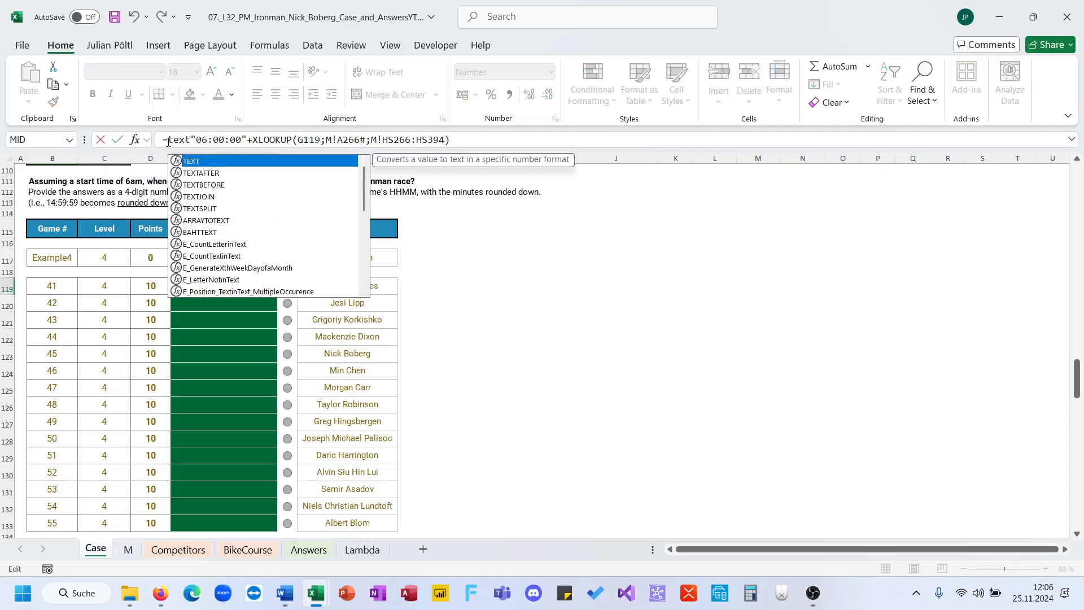
click(473, 136)
text(;")
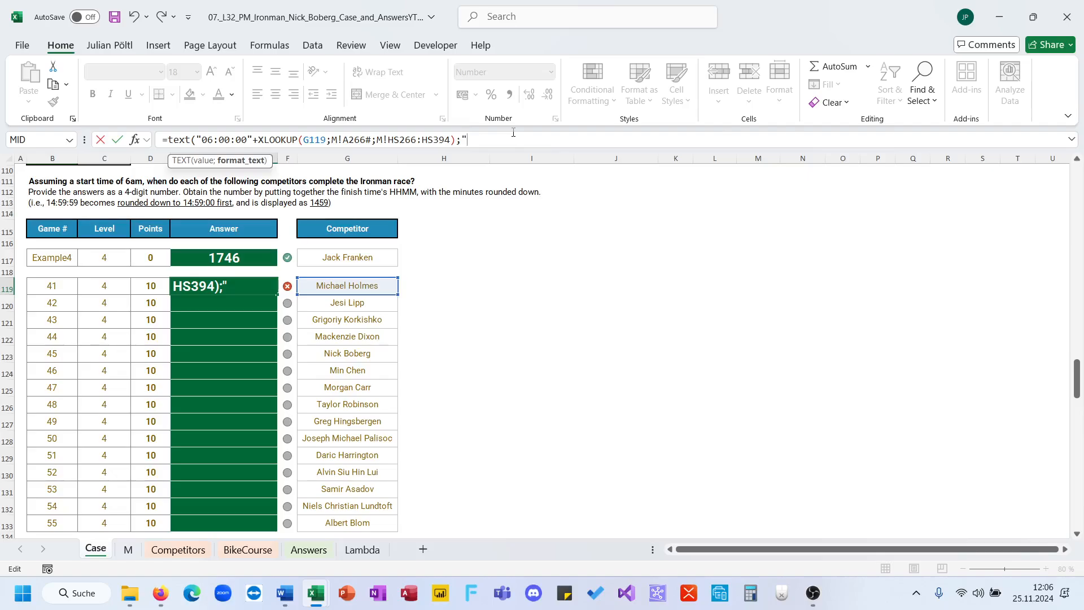
text(HHMM"))
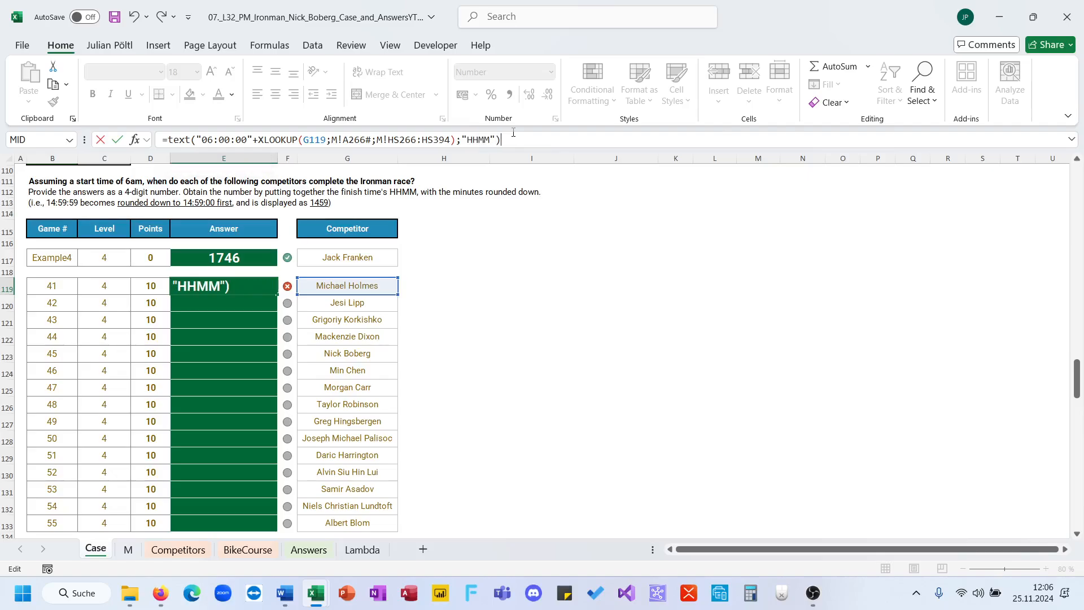
key(Return)
key(Up)
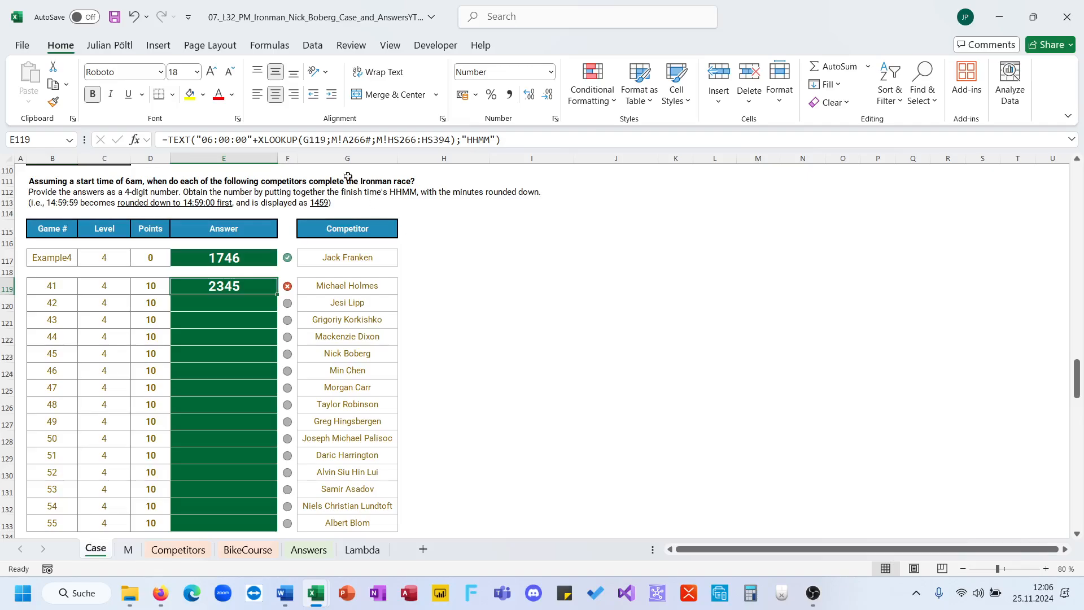
Reuse only the lookup part of E119 in H119 as =XLOOKUP(G119;M!A266#;M!HS266:HS394) to isolate the race duration
drag(259, 140, 457, 140)
key(ctrl+c)
key(Escape)
key(Right)
key(Right)
key(Right)
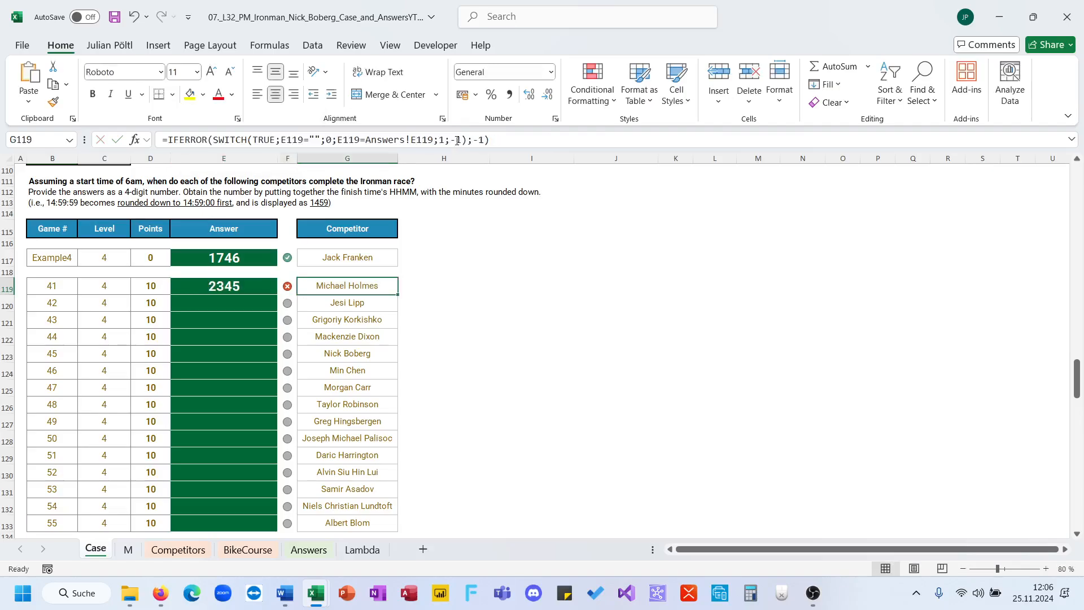
click(457, 141)
text(=)
key(ctrl+v)
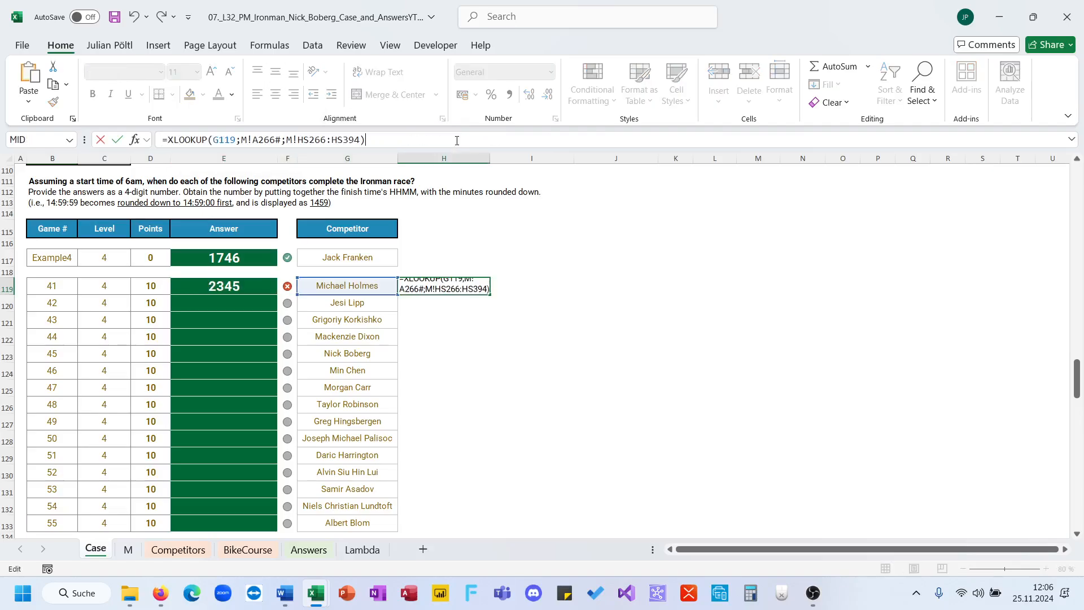
key(Return)
key(Up)
key(Right)
key(Right)
key(Right)
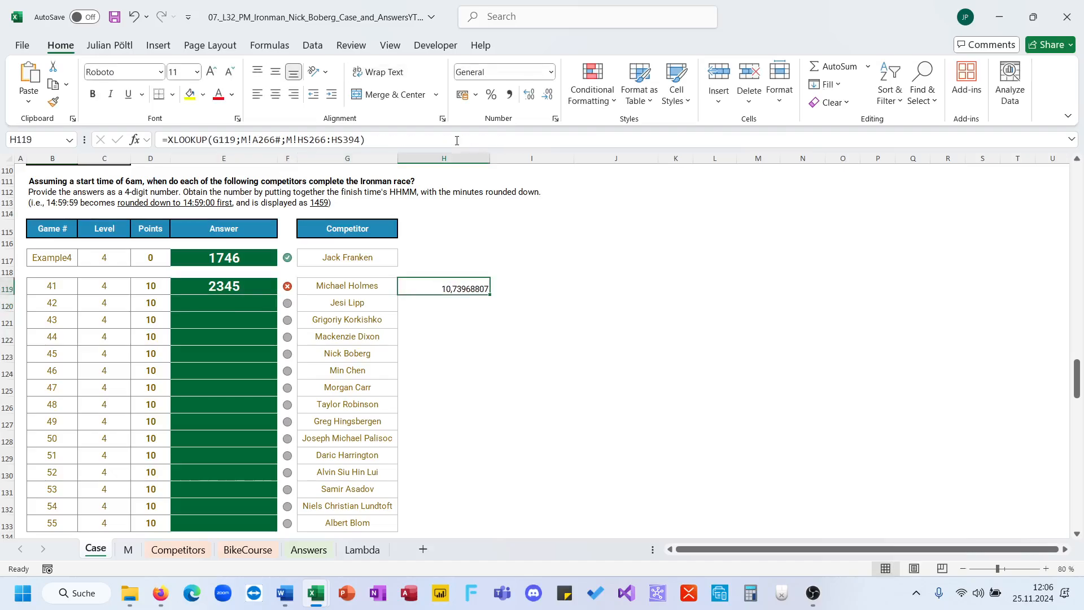
key(Left)
key(Left)
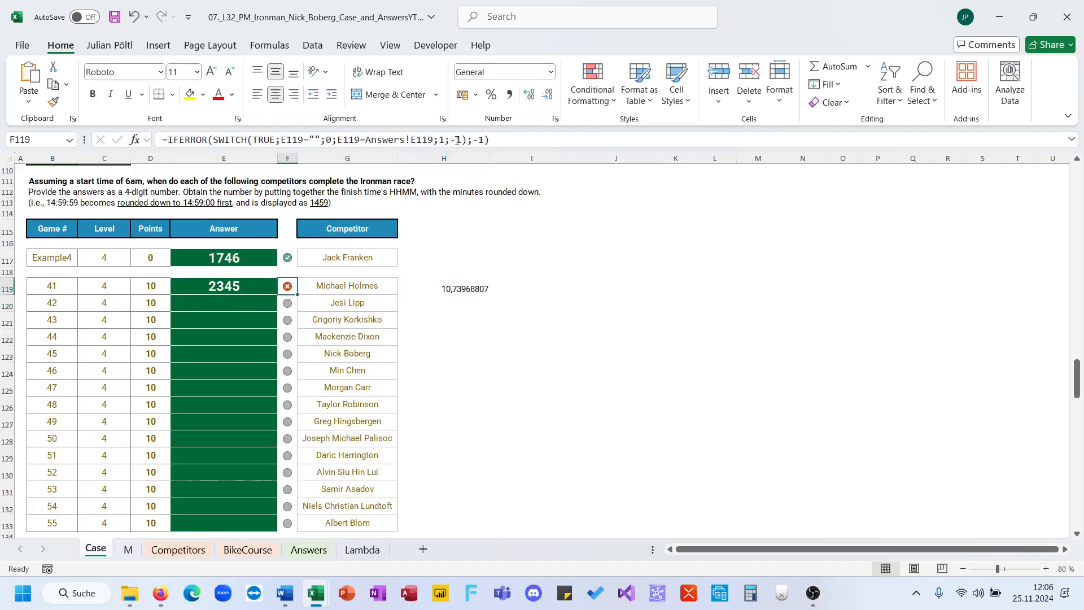
key(Right)
key(Right)
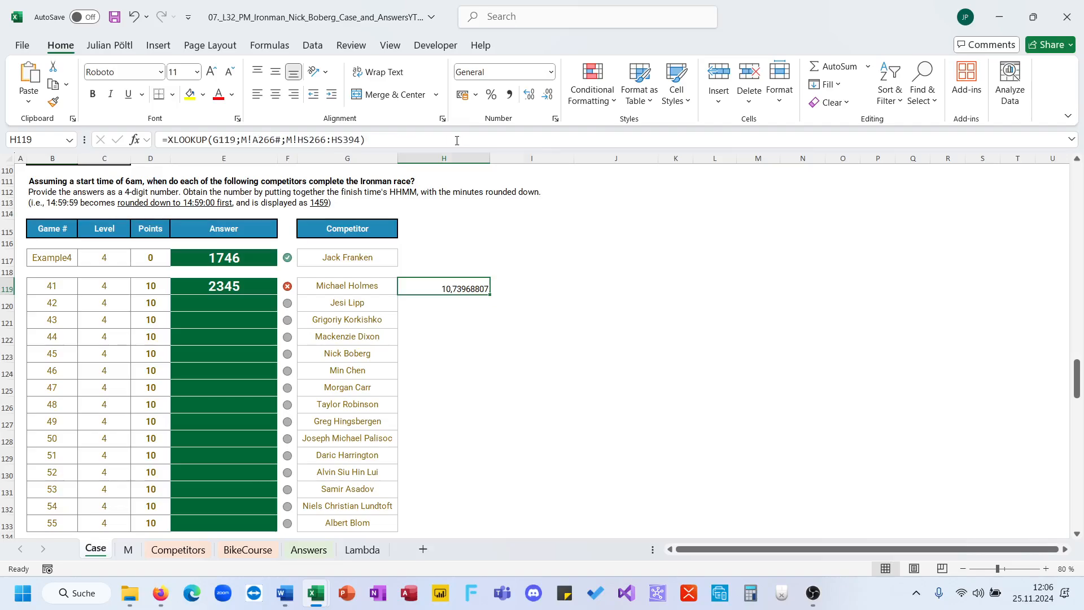
key(Right)
text(=)
key(Escape)
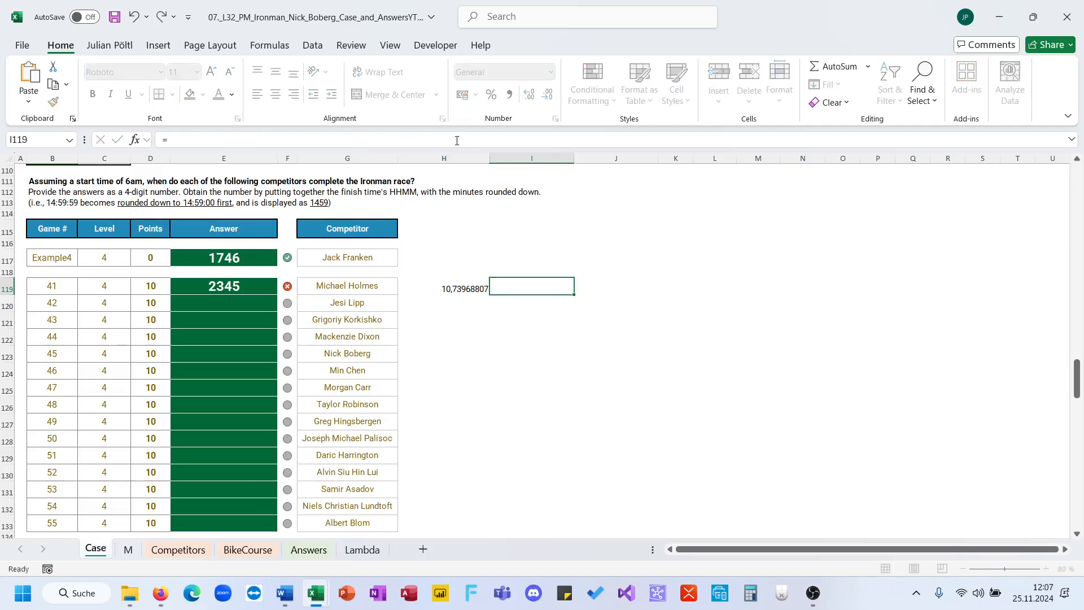
Divide the XLOOKUP term inside the TEXT formula in cell E119 by 60 and by 24
key(Left)
key(Left)
key(Left)
key(Left)
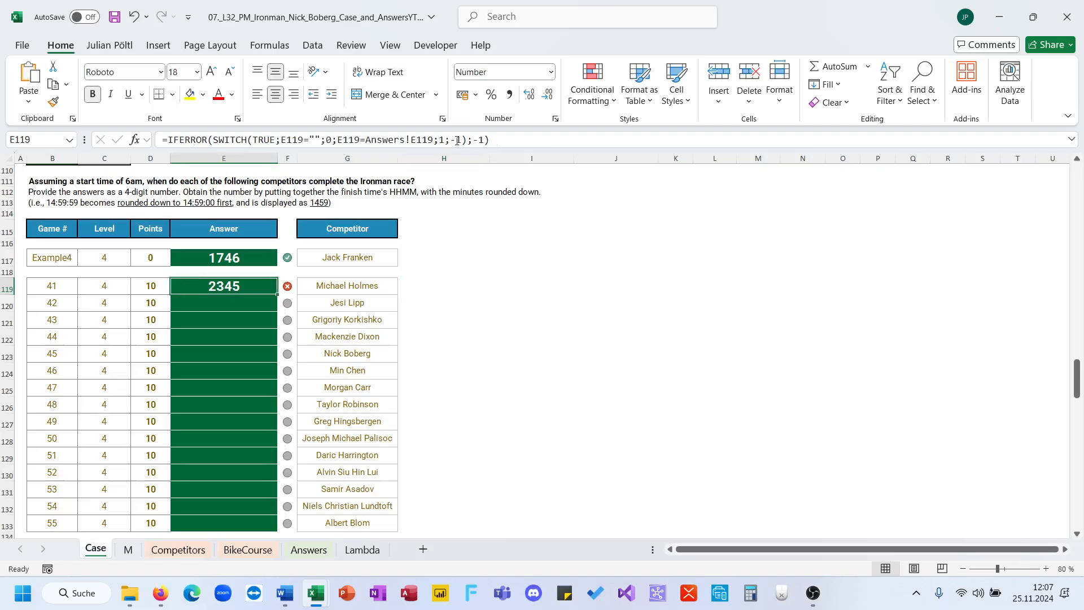
click(454, 140)
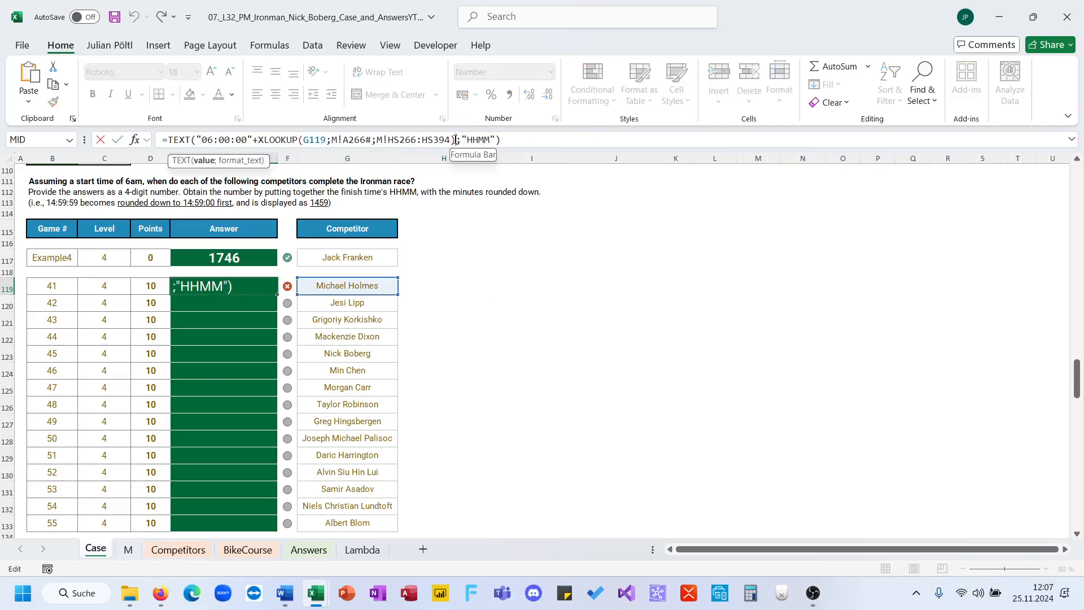
text(/)
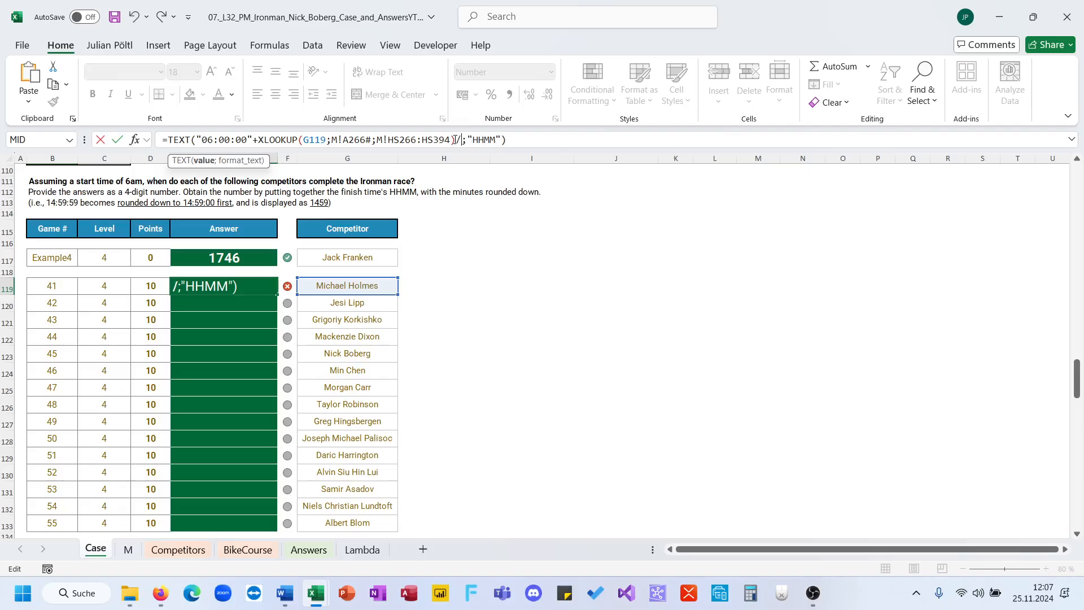
text(60)
key(ctrl+Return)
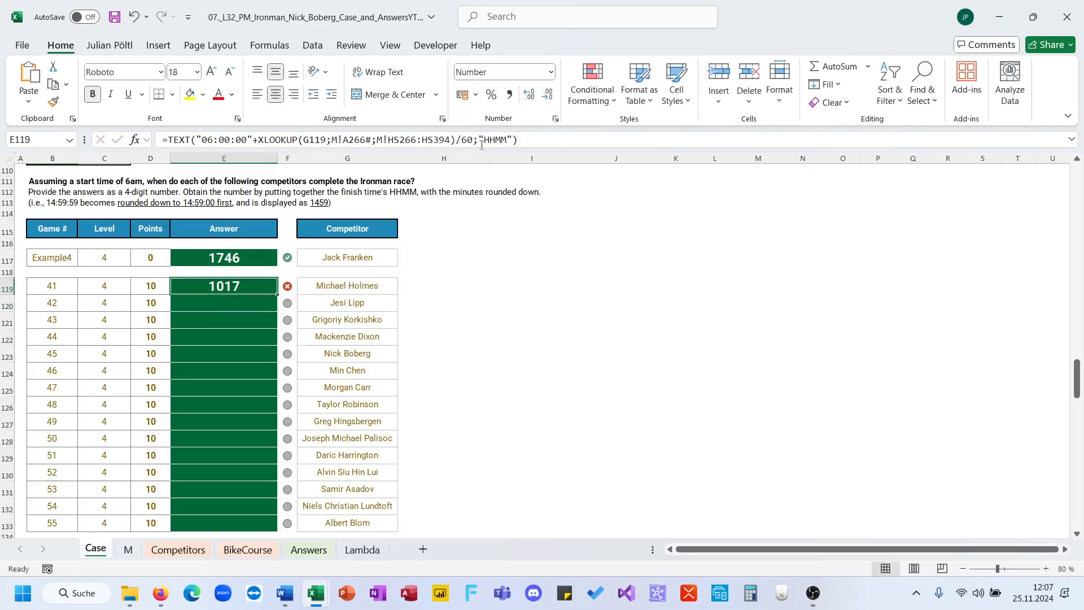
click(475, 142)
text(/2)
key(Return)
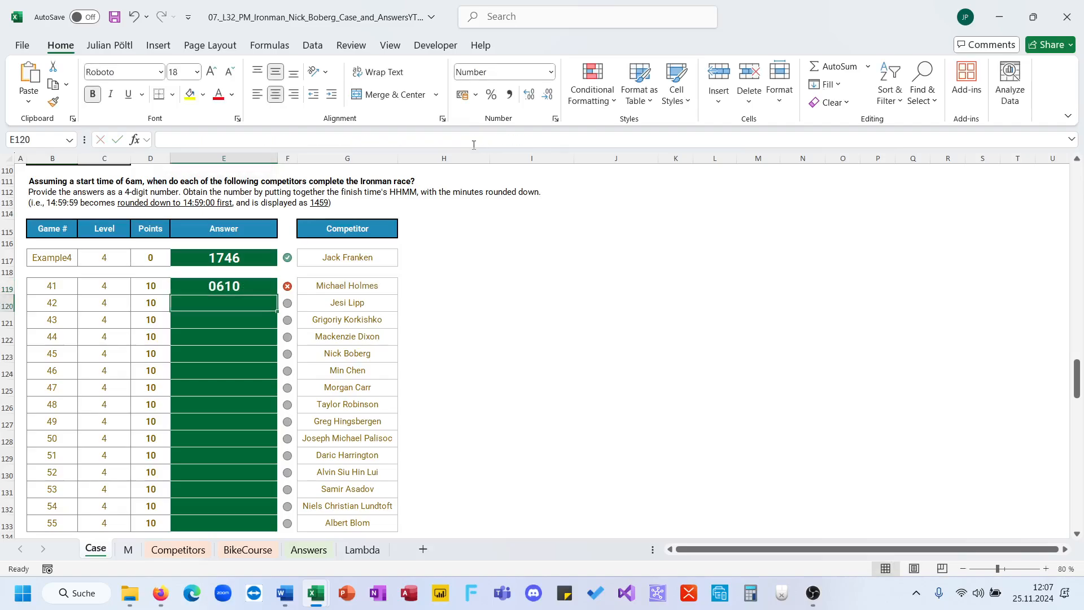
key(Up)
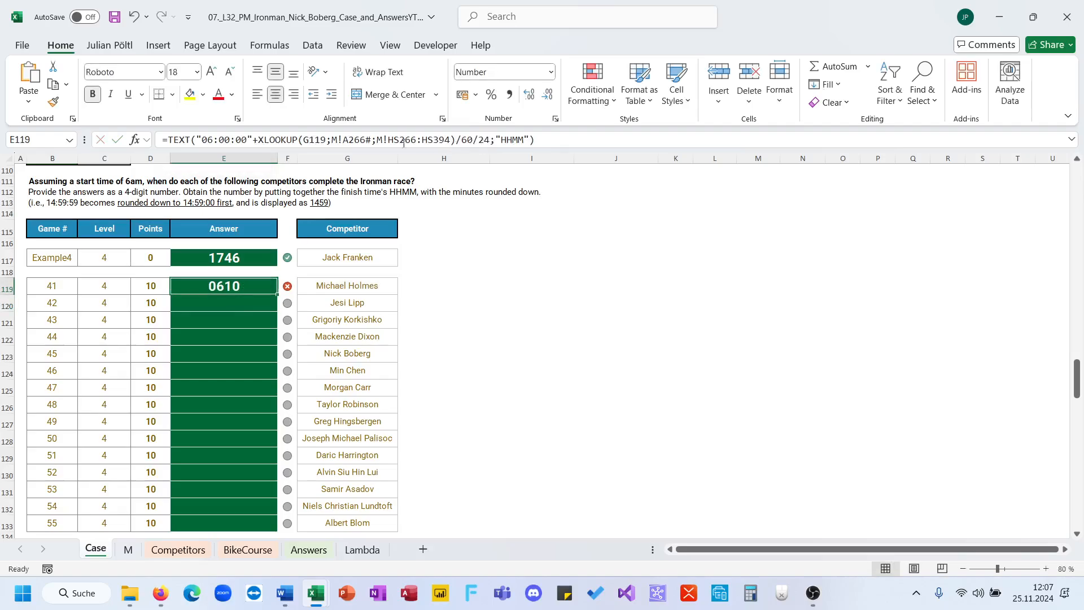
Copy the lookup term from E119 into H119 as the test formula =XLOOKUP(G119;M!A266#;M!HS266:HS394)/60/24
drag(259, 139, 491, 153)
key(Tab)
key(Tab)
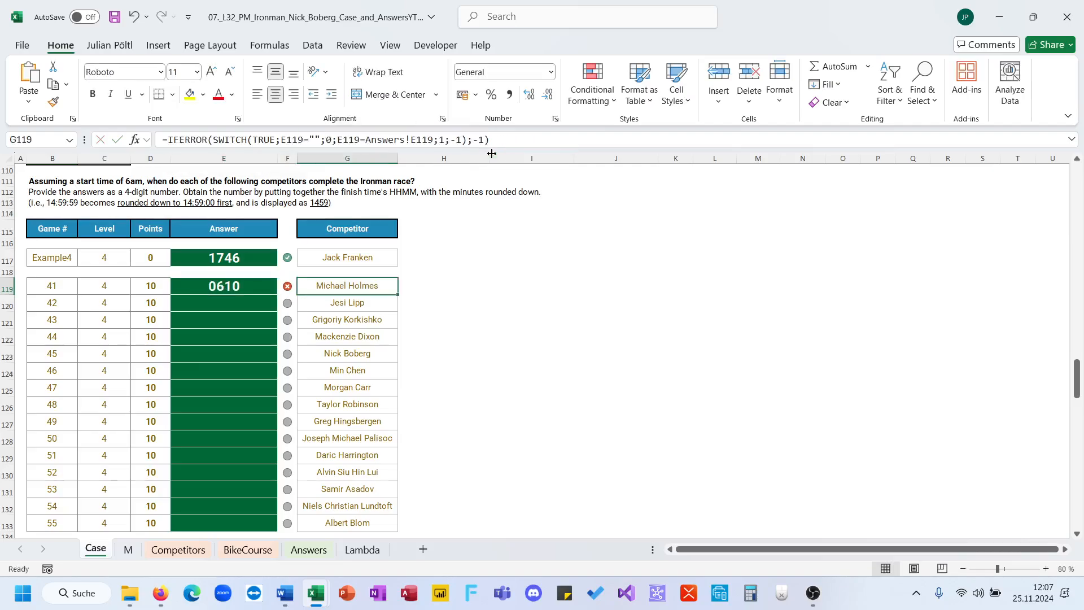
key(Tab)
key(ctrl+v)
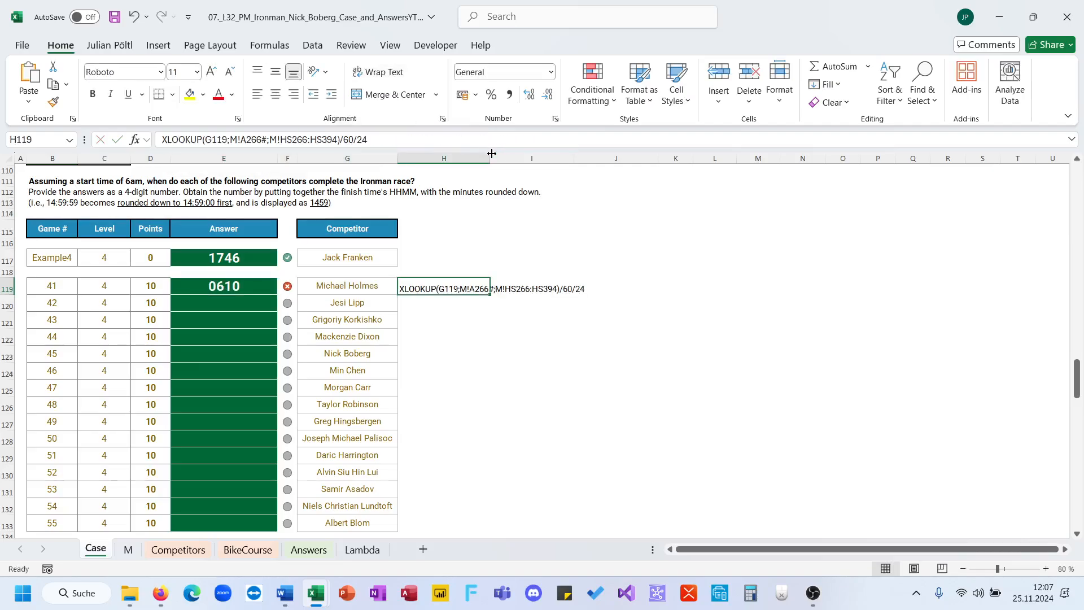
click(163, 142)
text(=)
key(Return)
Try the test formula in H119 divided only by 24, and clear the cell
key(Up)
key(Right)
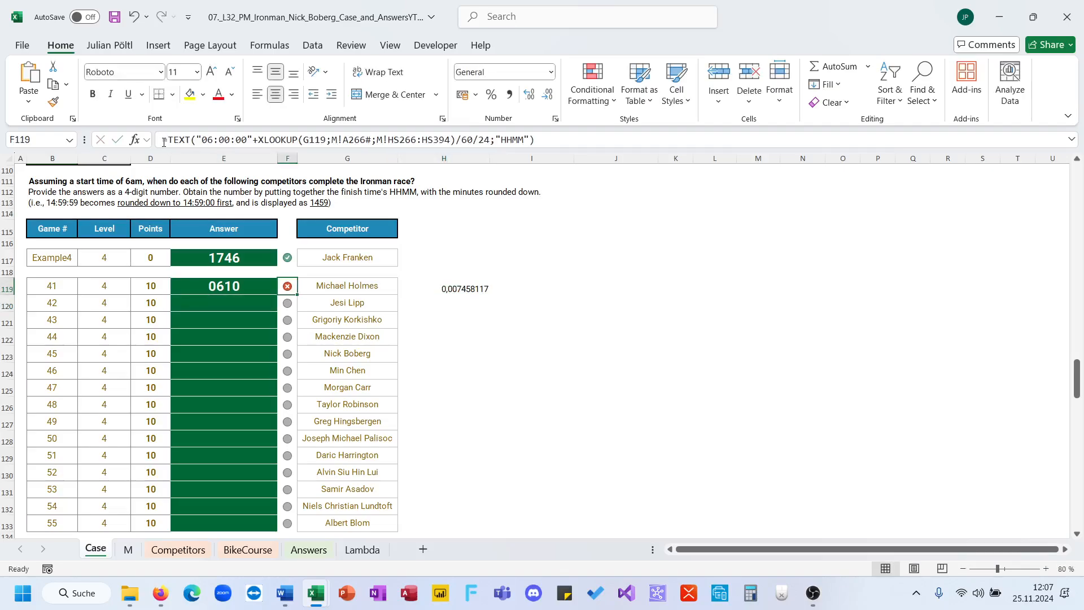
key(Right)
key(Right)
click(422, 155)
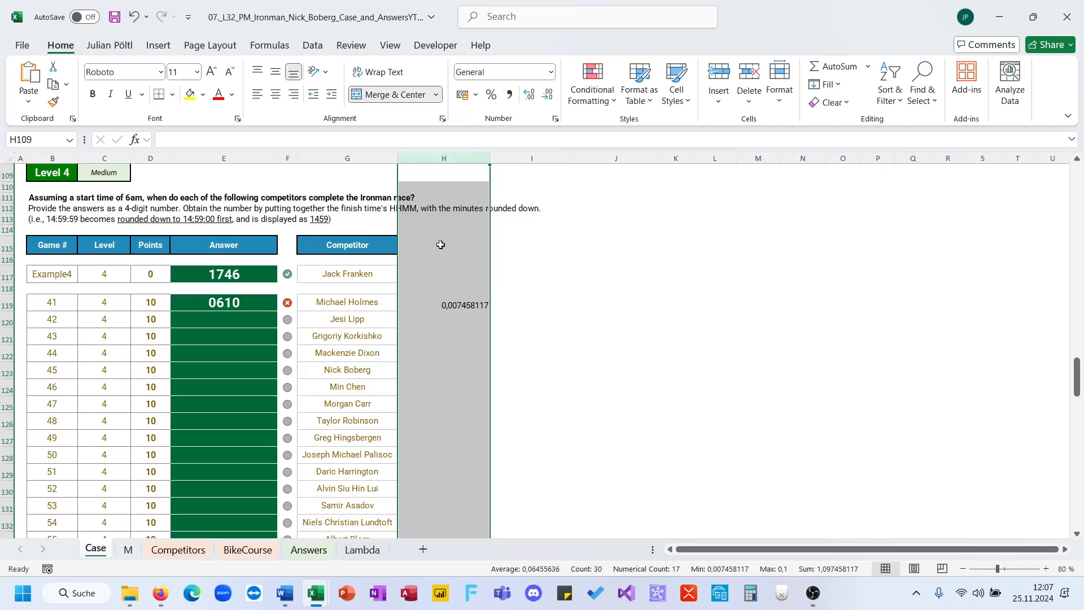
click(453, 305)
click(380, 142)
key(BackSpace)
key(BackSpace)
key(BackSpace)
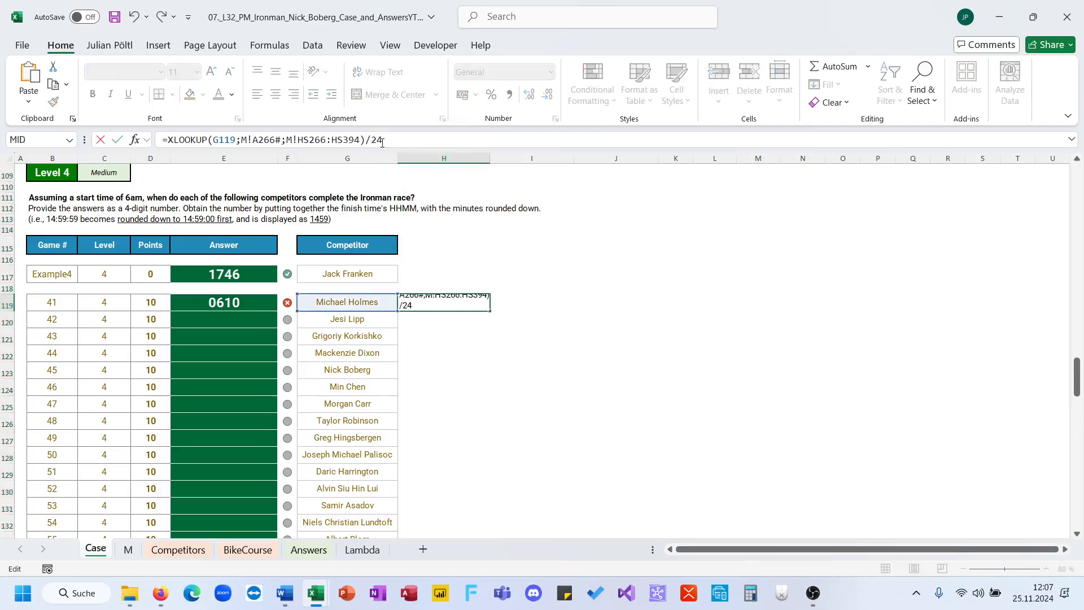
key(Return)
key(Up)
key(Delete)
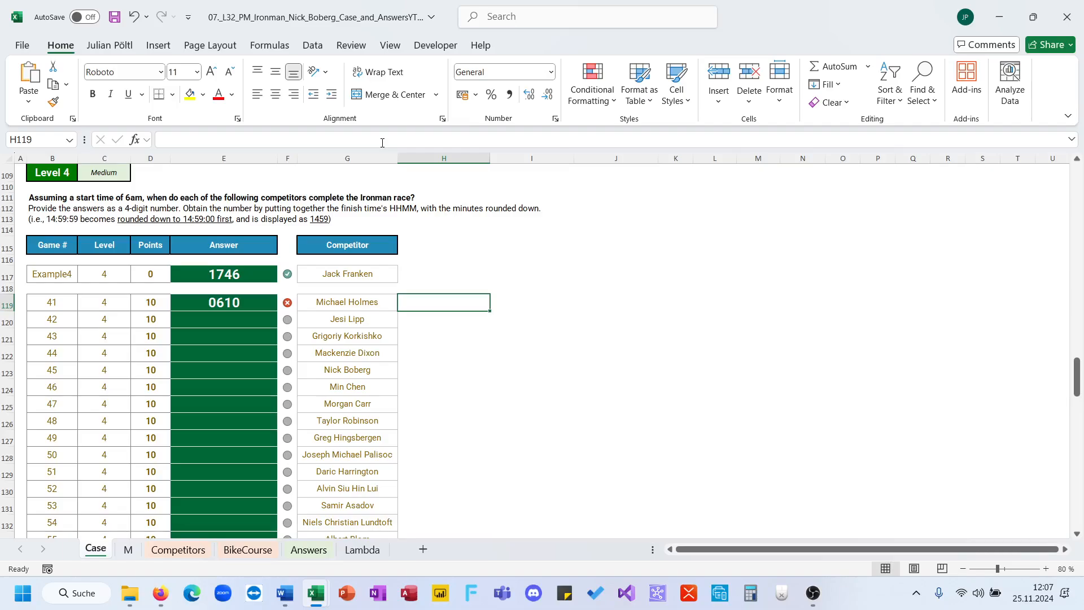
Remove the division by 60 from the E119 formula, keeping the lookup term divided by 24
key(Left)
key(Left)
key(Left)
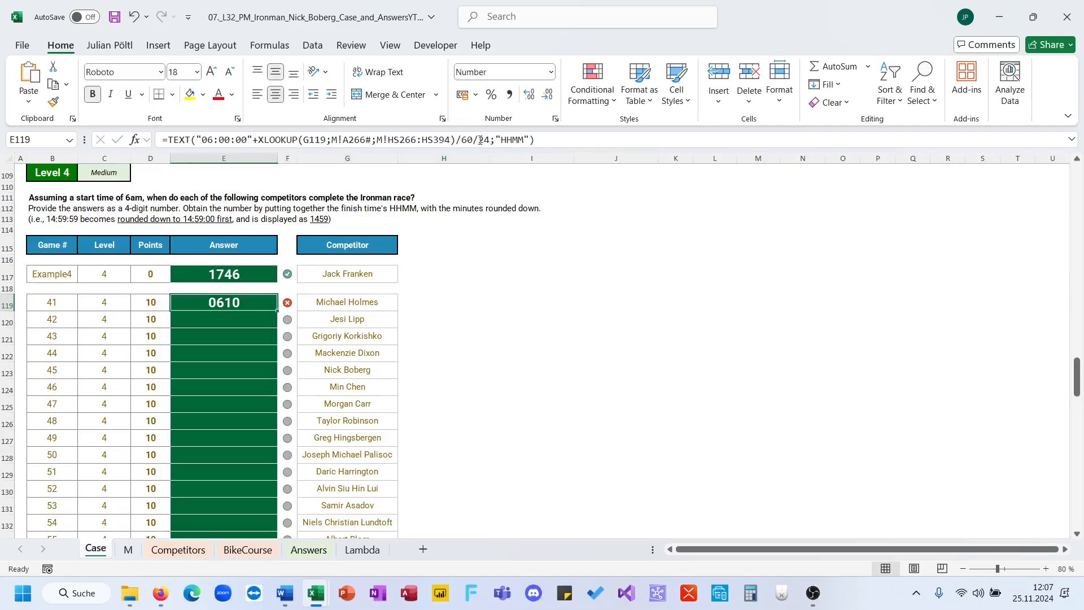
click(480, 141)
key(BackSpace)
key(BackSpace)
key(BackSpace)
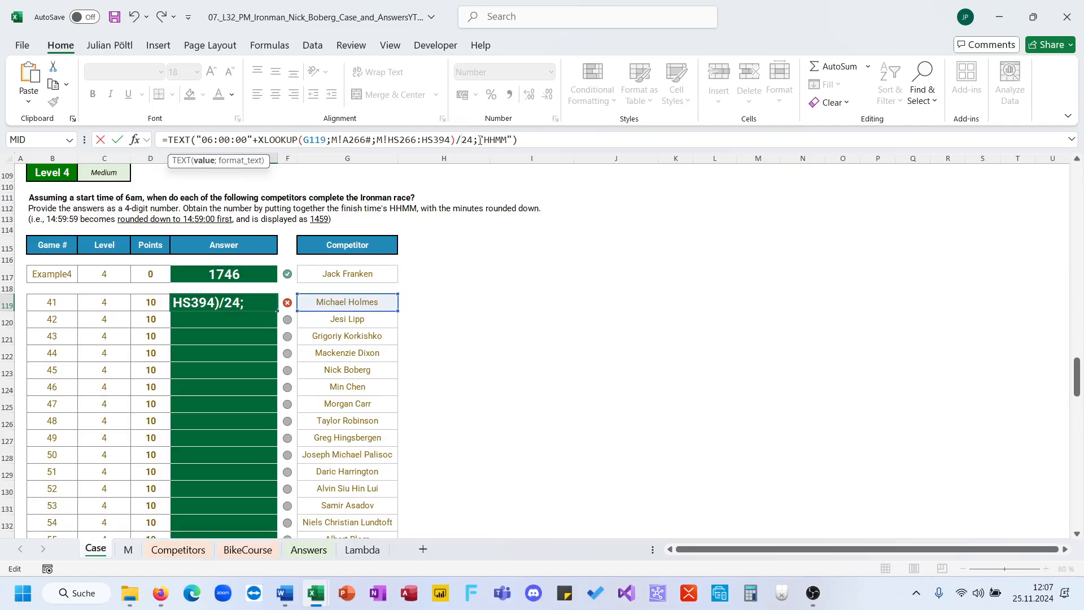
key(ctrl+Return)
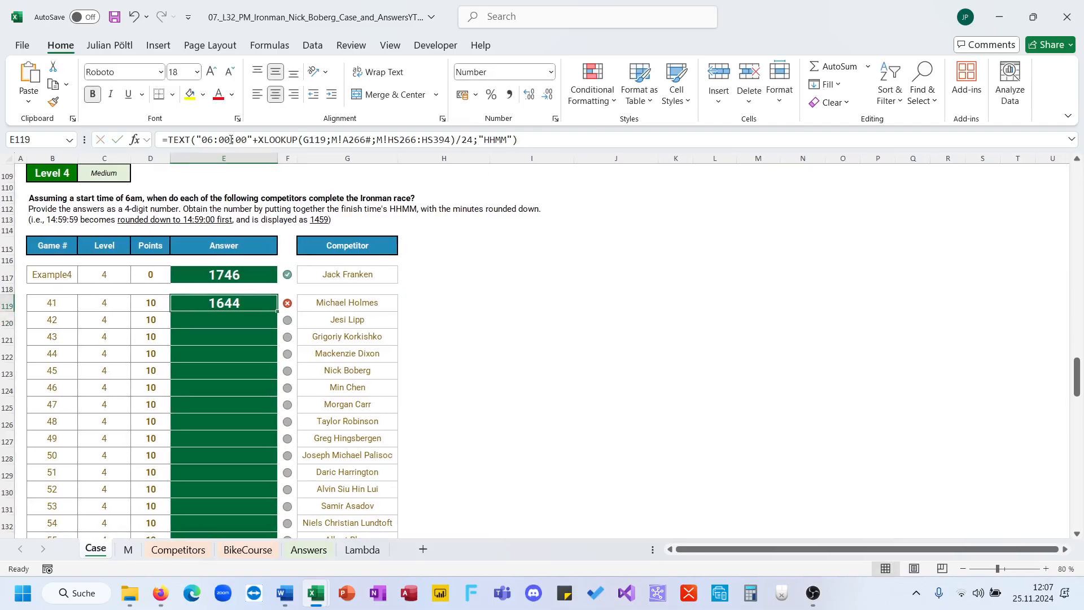
Try wrapping the time calculation in E119 in ROUNDDOWN with 2 digits, and undo that change
click(196, 139)
text(roundd)
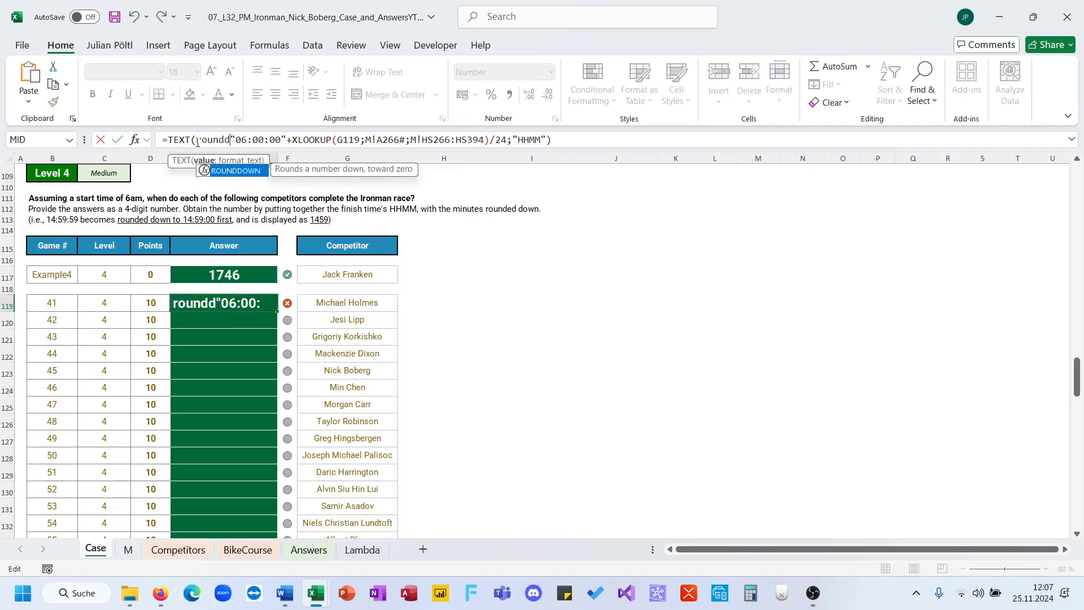
key(Tab)
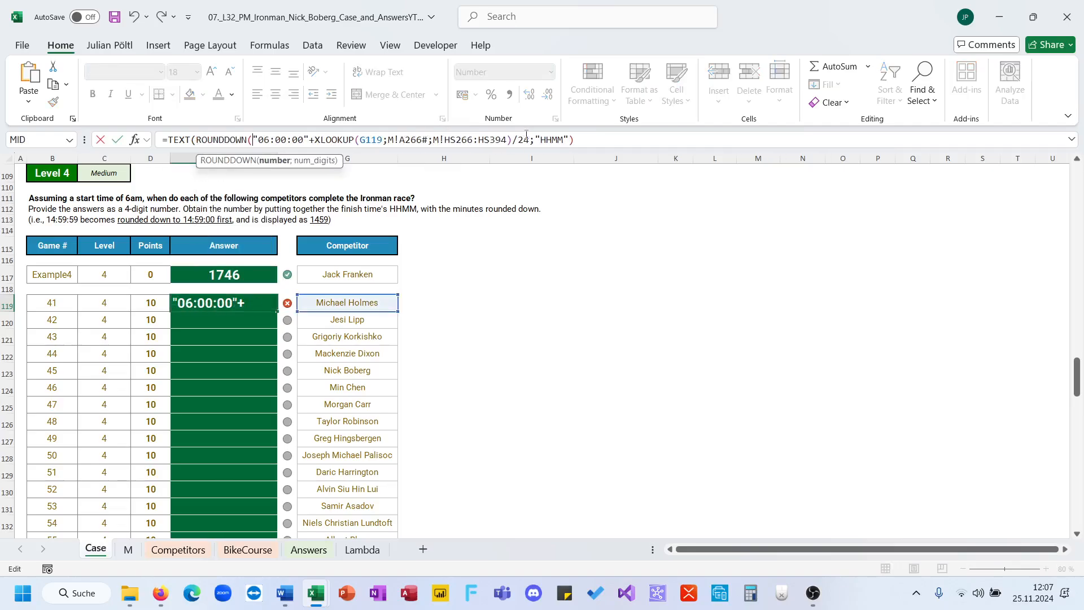
click(530, 139)
text(;)
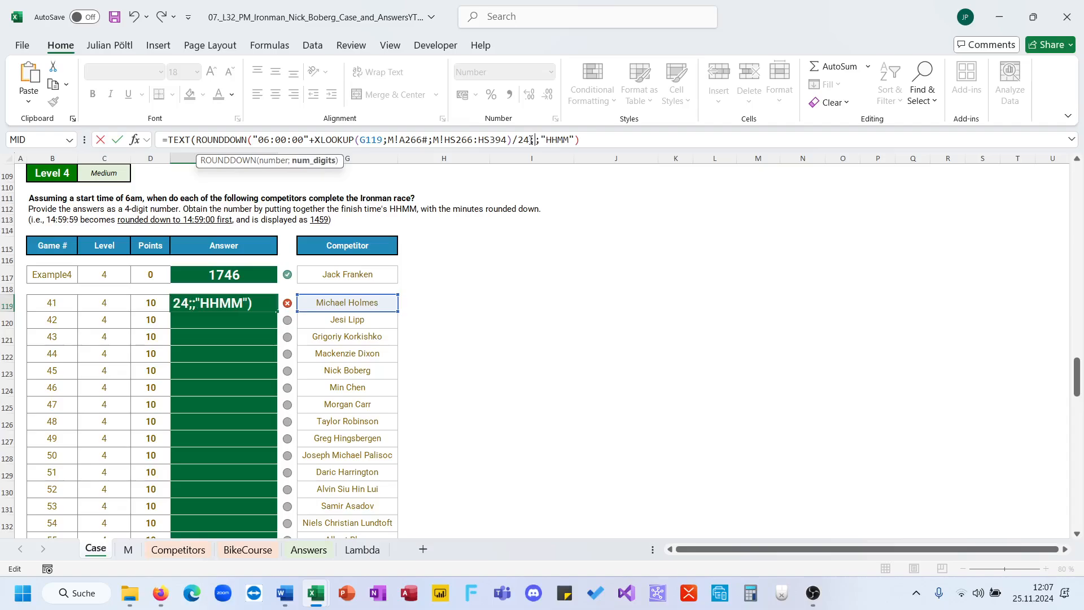
text(2))
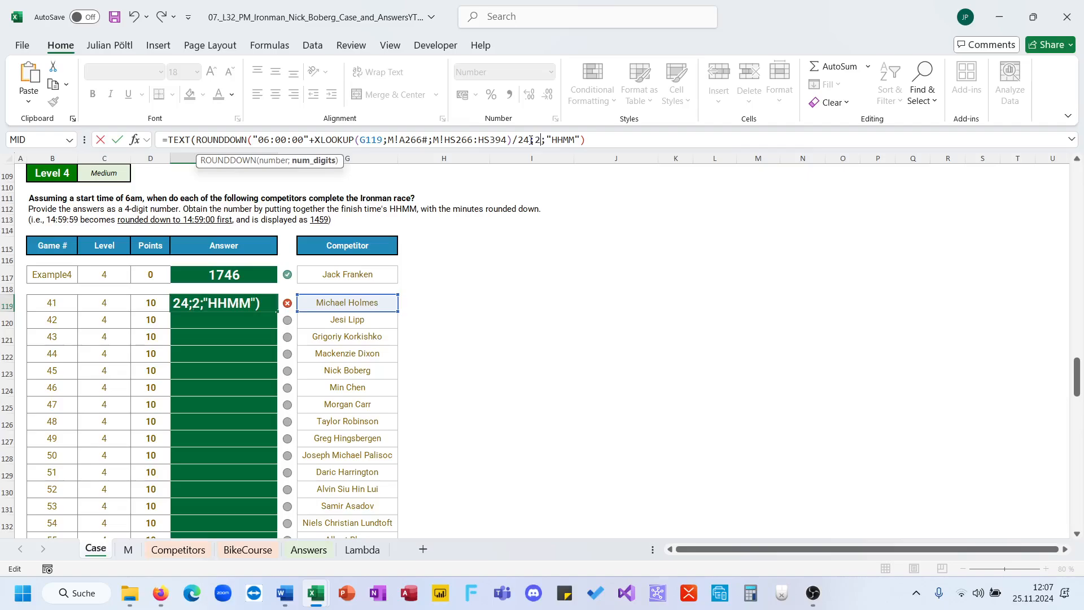
key(ctrl+Return)
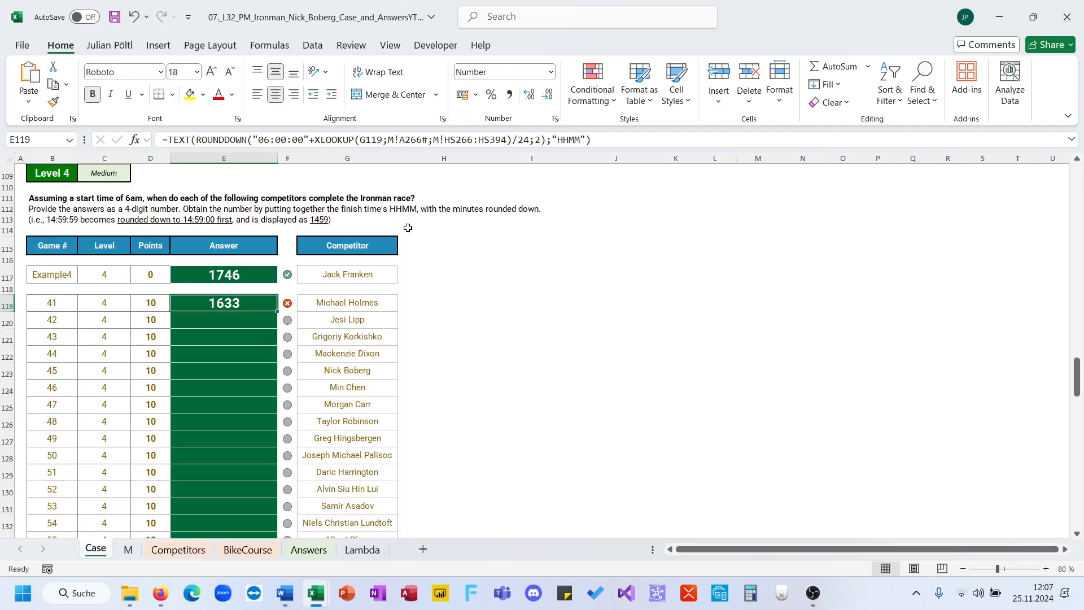
key(ctrl+z)
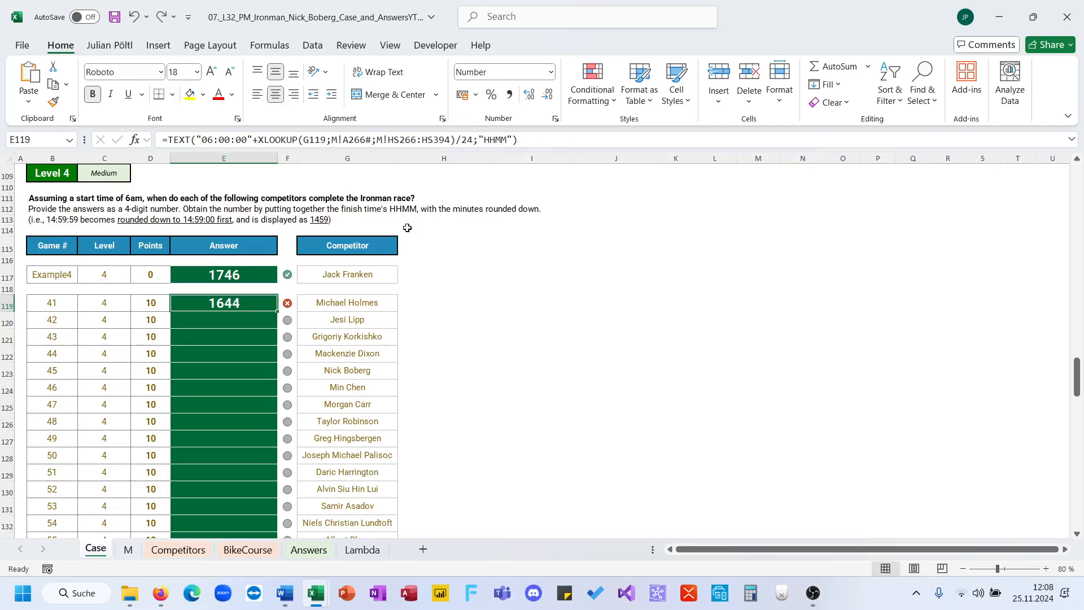
Rewrite the E119 formula as LET with T as "06:00:00"+XLOOKUP(G119;M!A266#;M!HS266:HS394)/24 and start its result with HOUR(T)&
drag(197, 141, 169, 140)
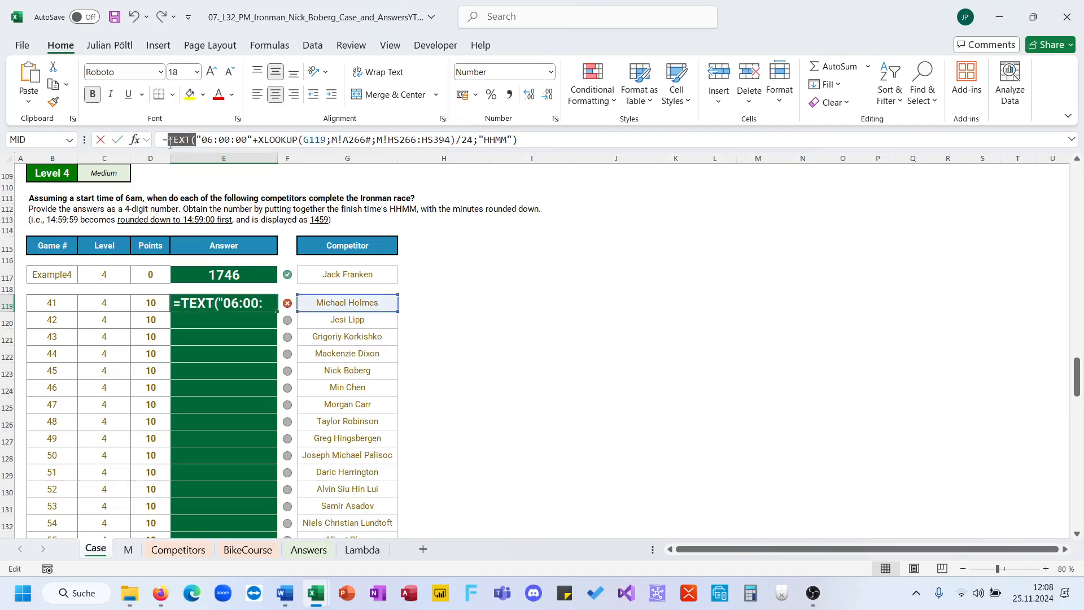
text(Let(TM)
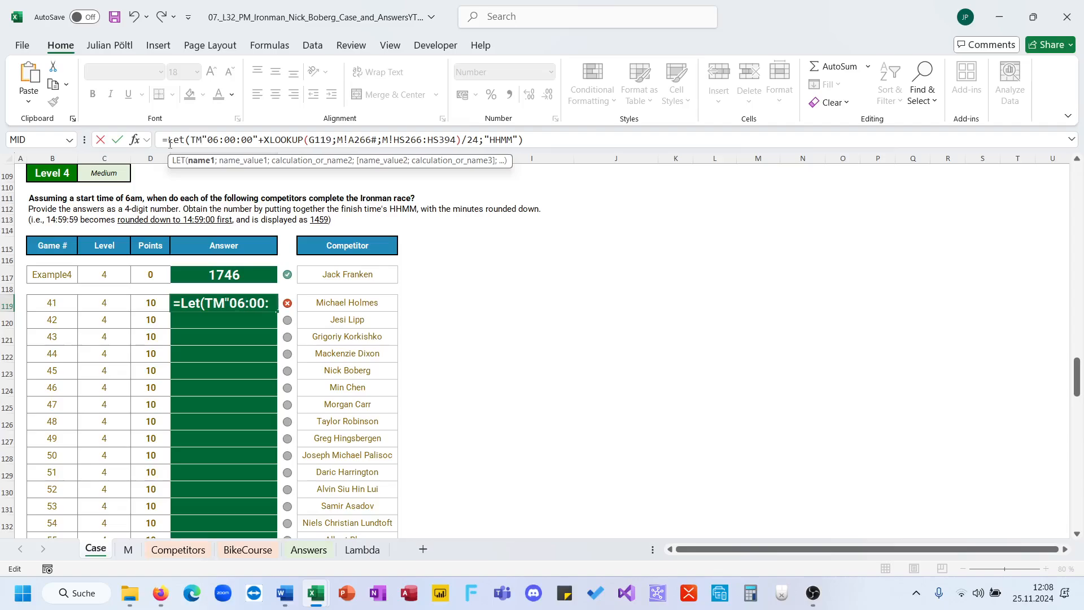
key(BackSpace)
text(;)
drag(557, 138, 480, 146)
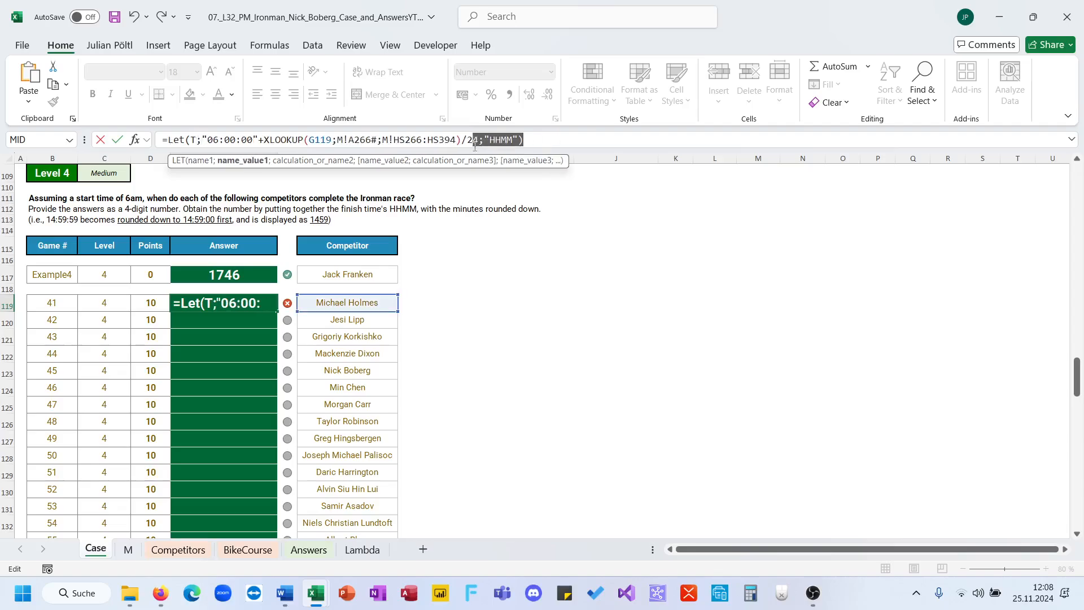
key(BackSpace)
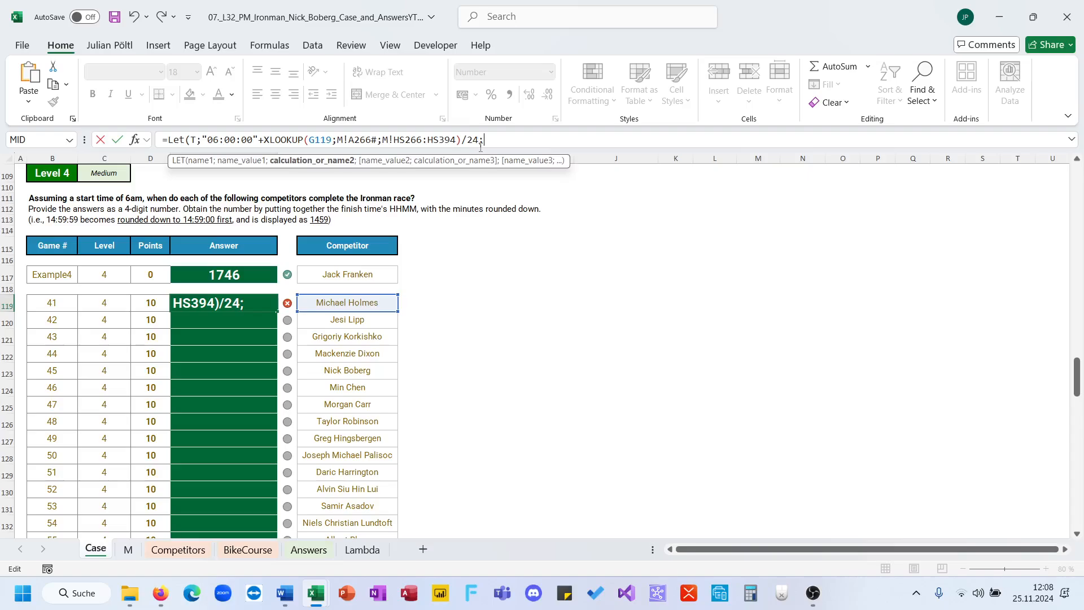
text(Hour()
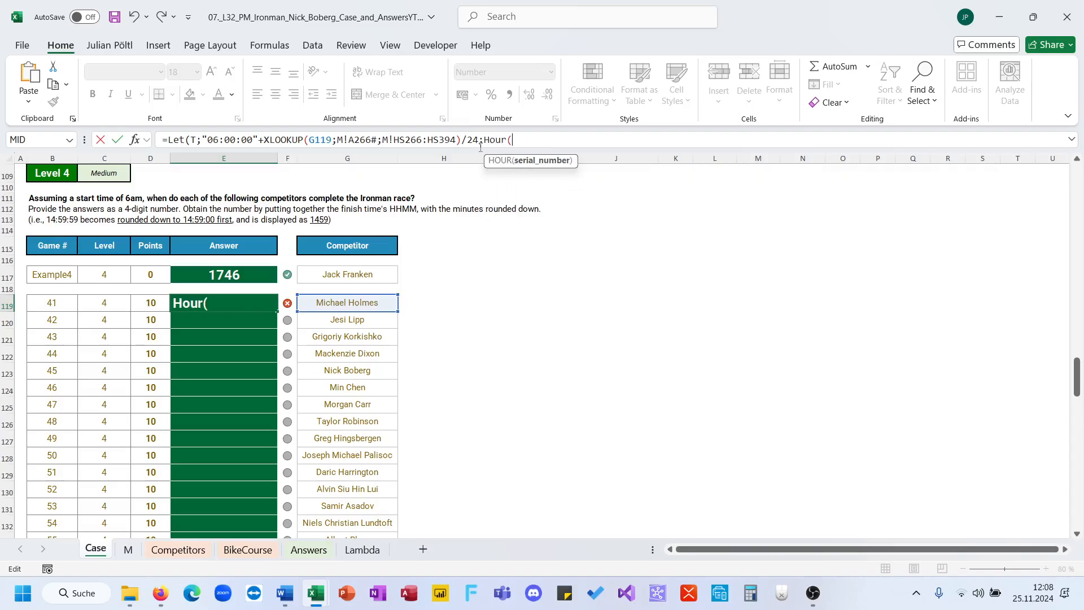
text(T)&M)
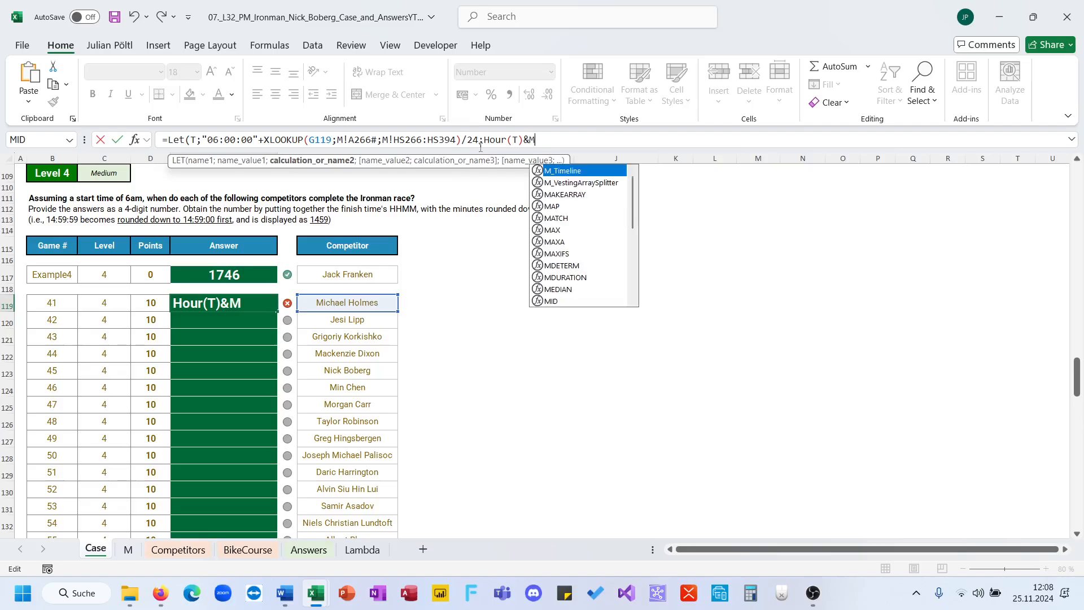
key(BackSpace)
text(roun)
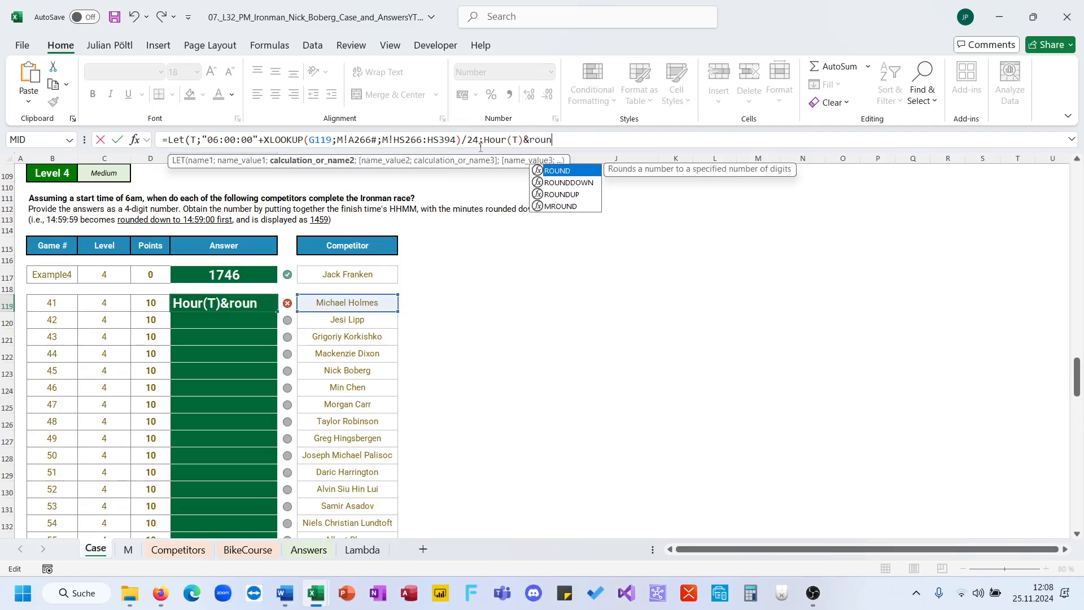
key(Down)
key(Tab)
text(Min)
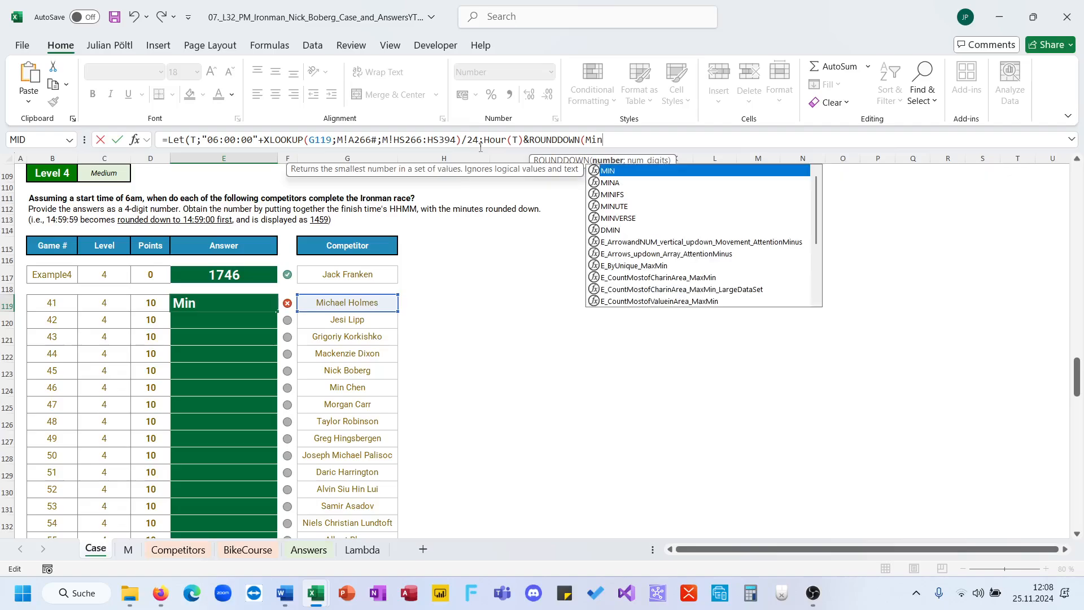
key(BackSpace)
key(BackSpace)
key(BackSpace)
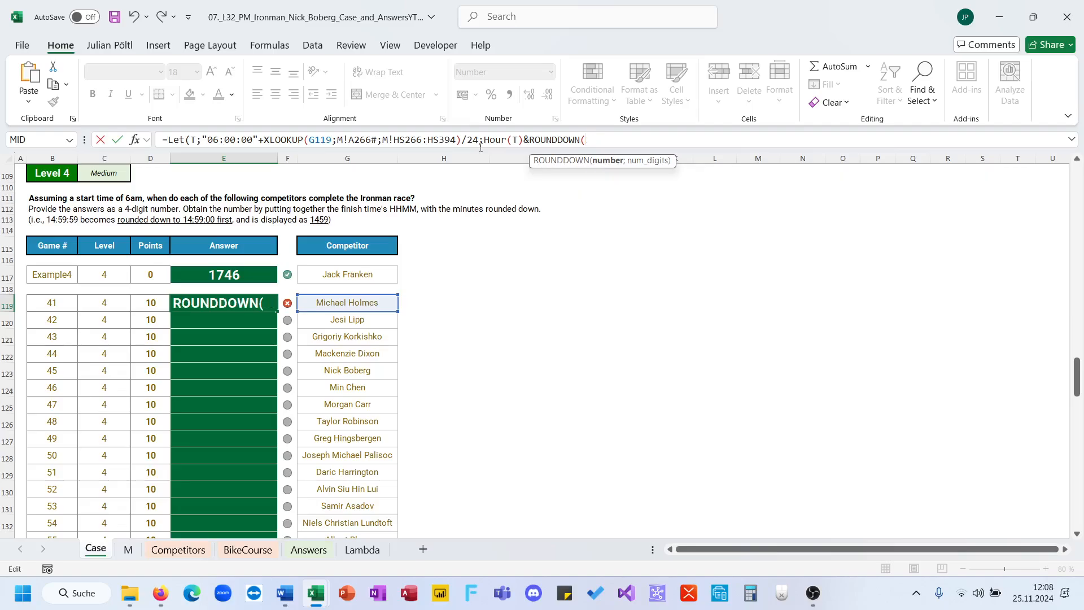
key(BackSpace)
key(BackSpace)
key(BackSpace)
key(BackSpace)
key(BackSpace)
key(BackSpace)
key(BackSpace)
key(BackSpace)
key(BackSpace)
key(BackSpace)
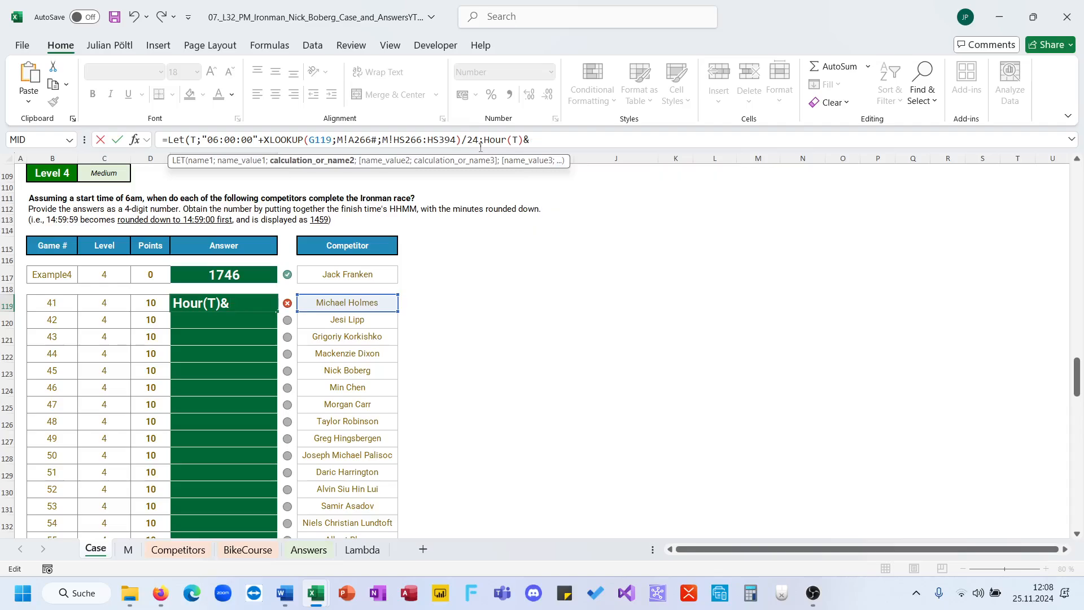
Complete the LET formula in E119 by appending MINUTE(T) to the hour, and enter it
text(Min)
key(Down)
key(Down)
key(Down)
key(Tab)
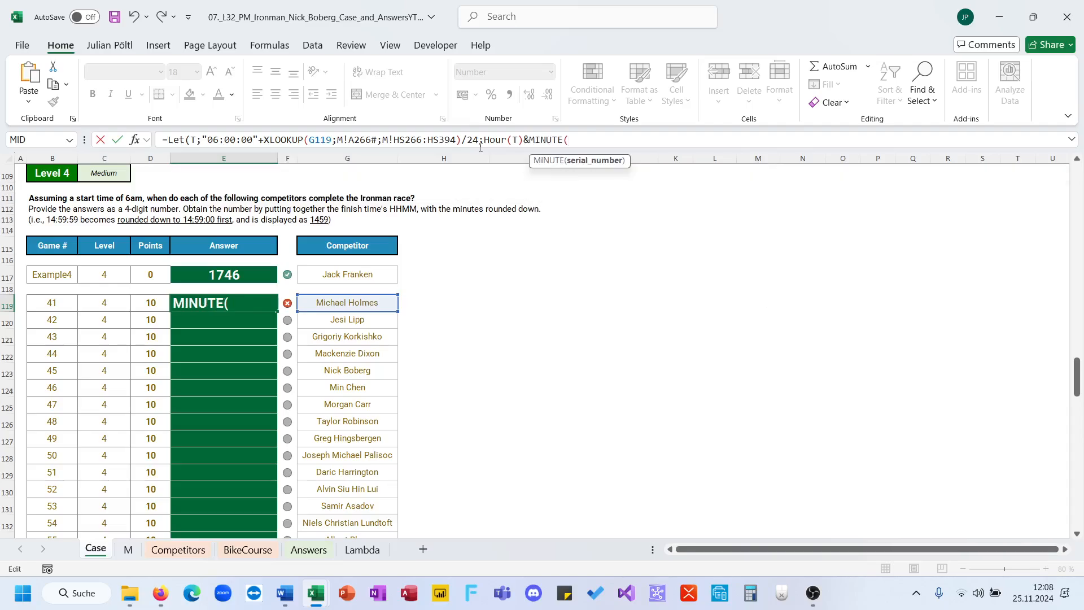
text(T)))
key(ctrl+Return)
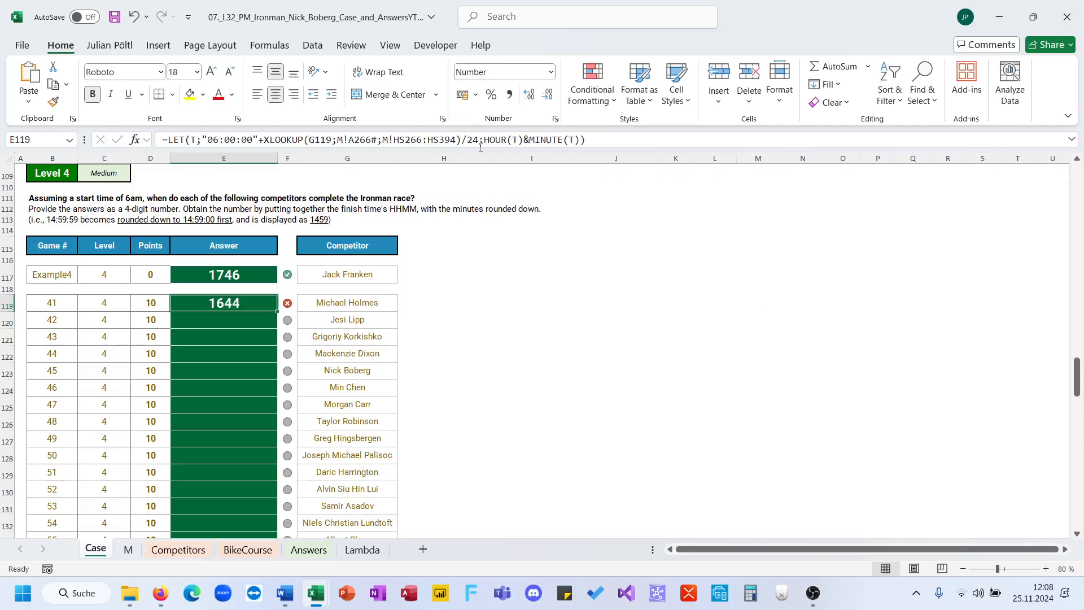
Look up the expected Level 4 finish times on the Answers sheet
click(309, 549)
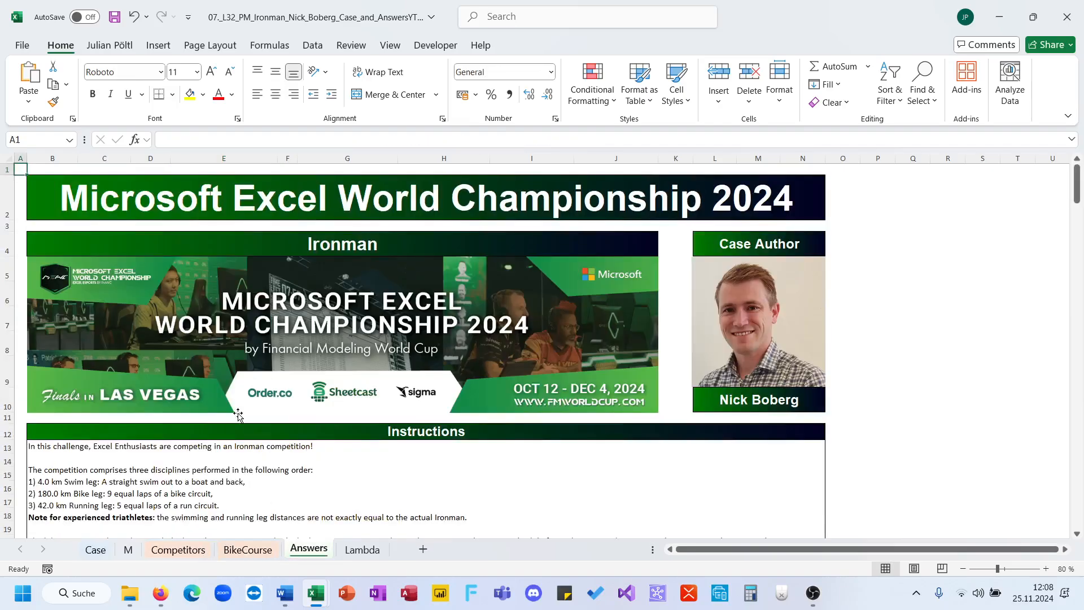
scroll(237, 412, down, 15)
scroll(237, 415, down, 14)
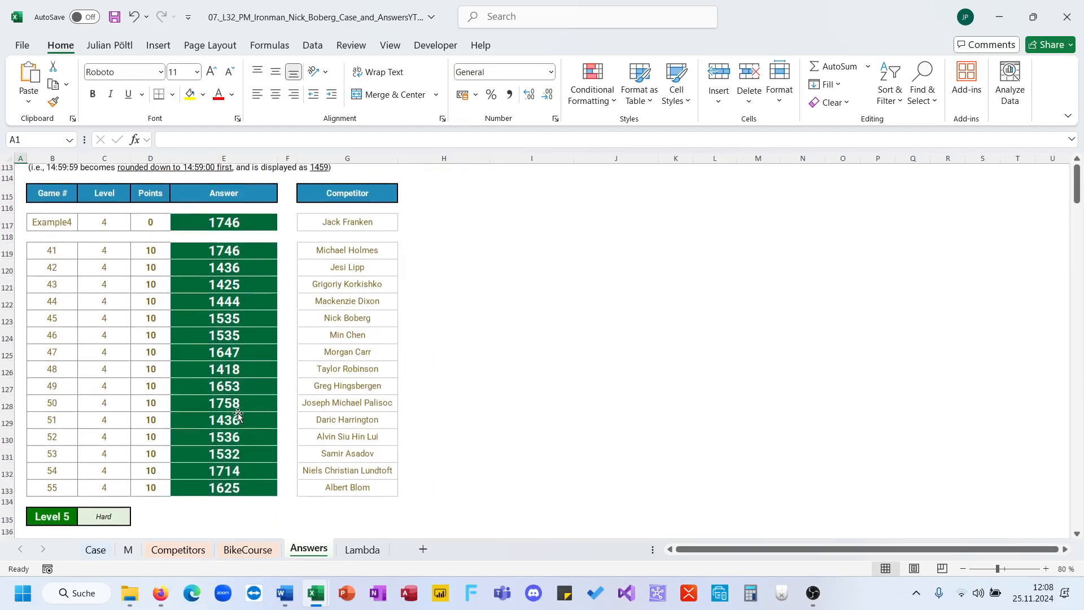
Compare the expected answer for game 41 on the Answers sheet with the E119 formula on the Case sheet
scroll(237, 415, up, 2)
click(225, 261)
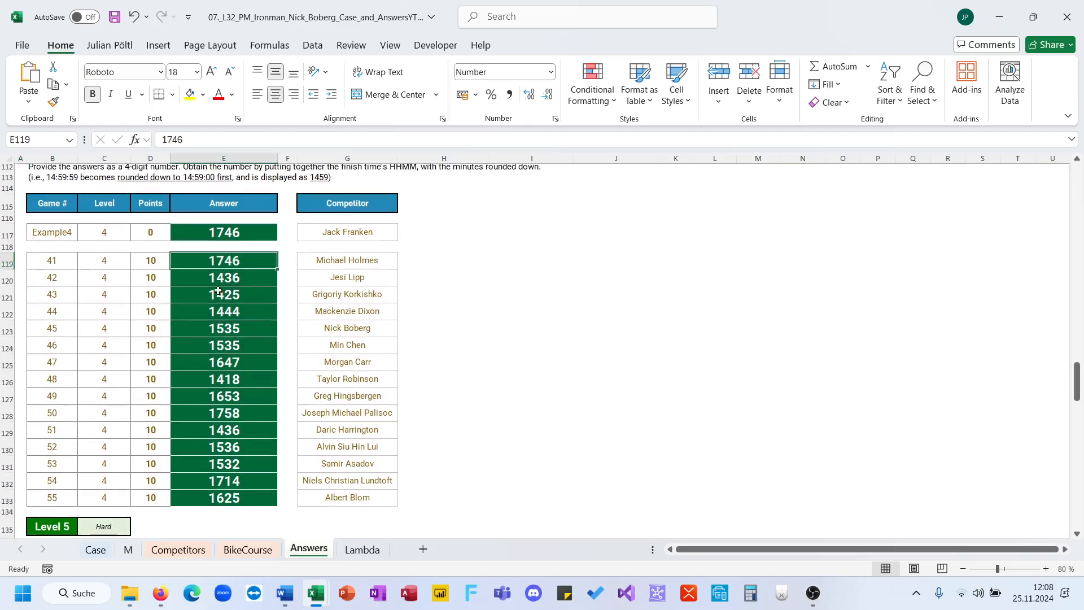
click(96, 549)
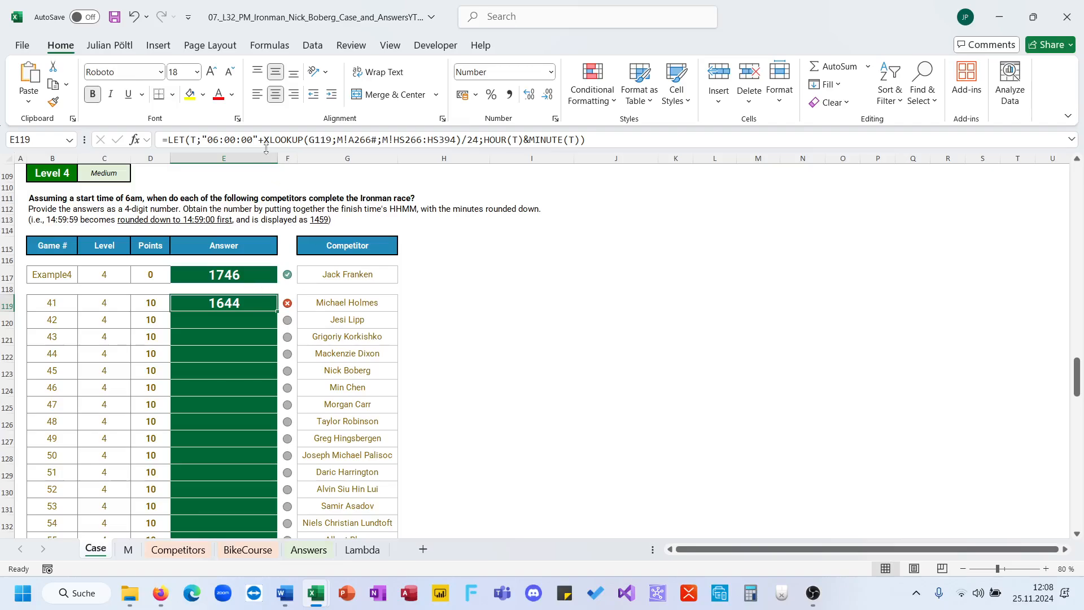
click(320, 141)
key(Escape)
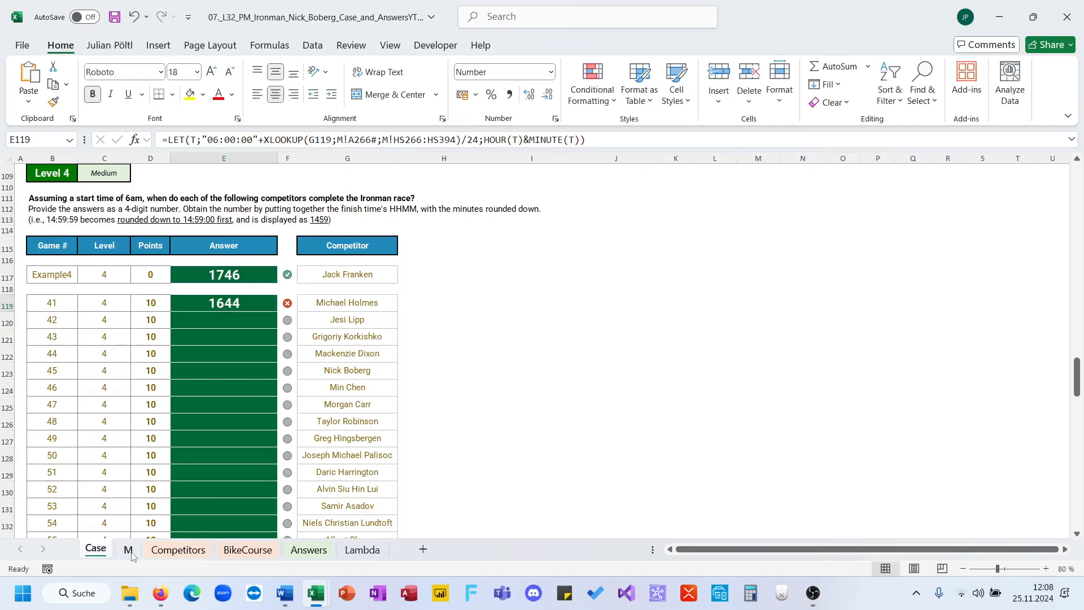
Inspect the cumulative-time SCAN formula in B266 on the M sheet
click(130, 551)
scroll(192, 464, left, 12)
scroll(192, 464, left, 8)
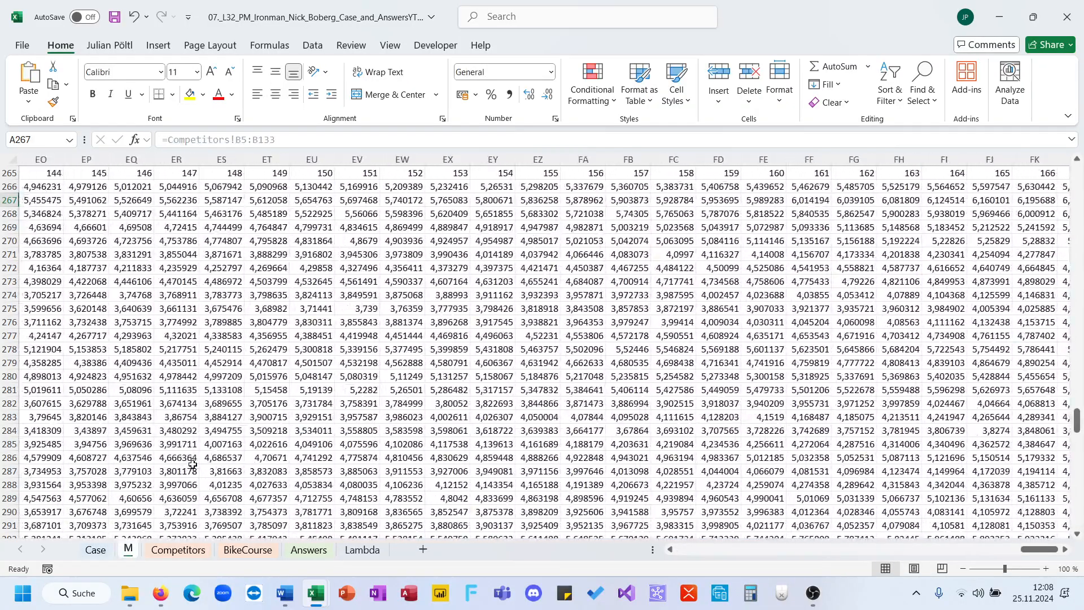
click(190, 361)
key(ctrl+Up)
key(ctrl+Left)
key(Left)
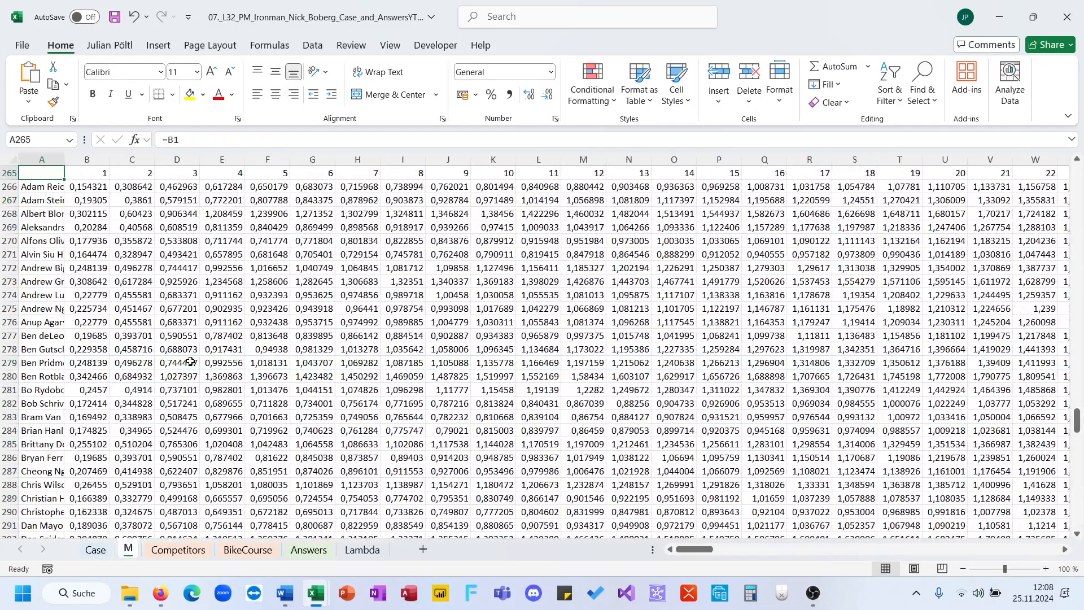
key(Down)
key(Right)
click(311, 141)
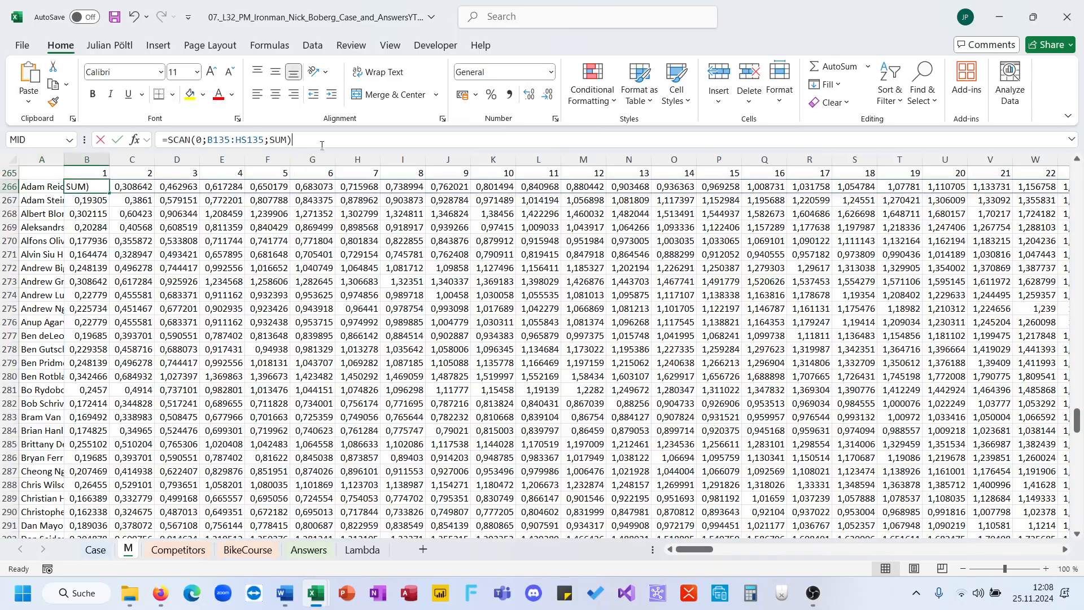
Trace the time-per-kilometre array back to its source formula in B135 on the M sheet and inspect it
scroll(160, 375, up, 9)
click(90, 372)
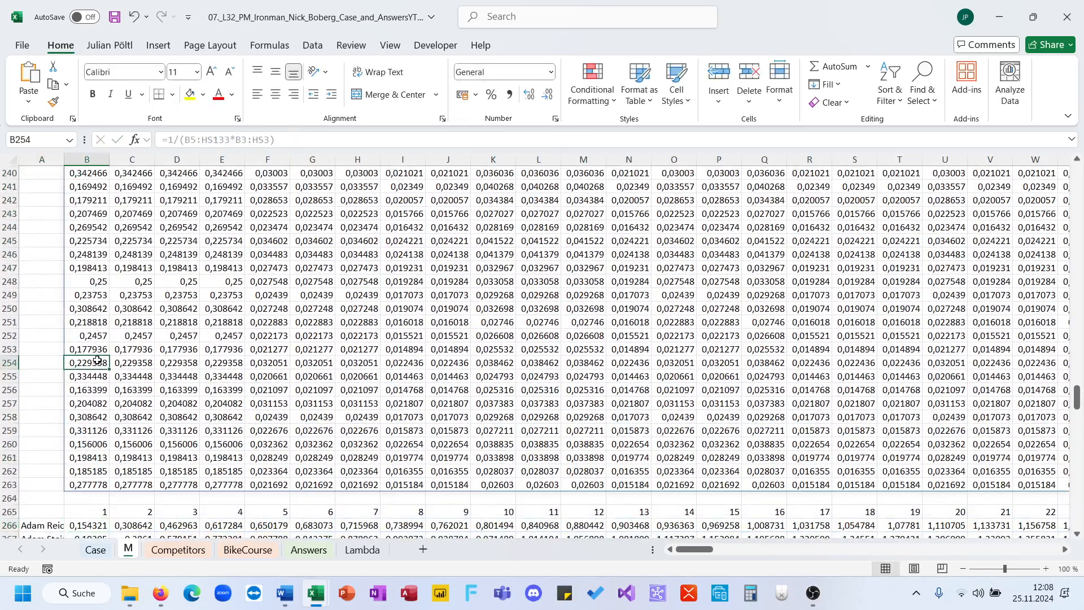
scroll(97, 360, up, 20)
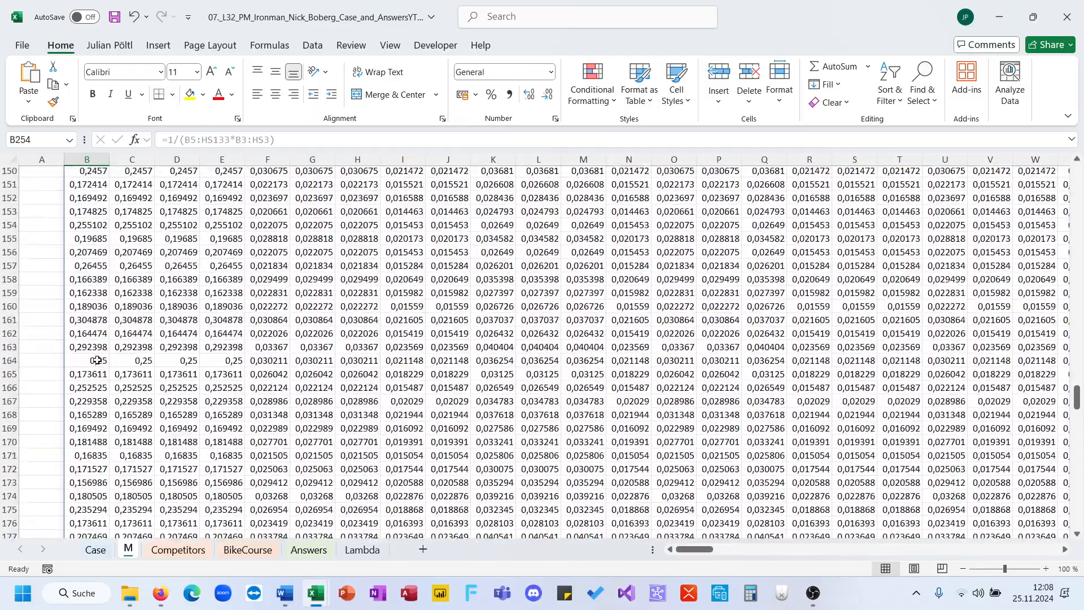
scroll(97, 360, up, 6)
click(92, 236)
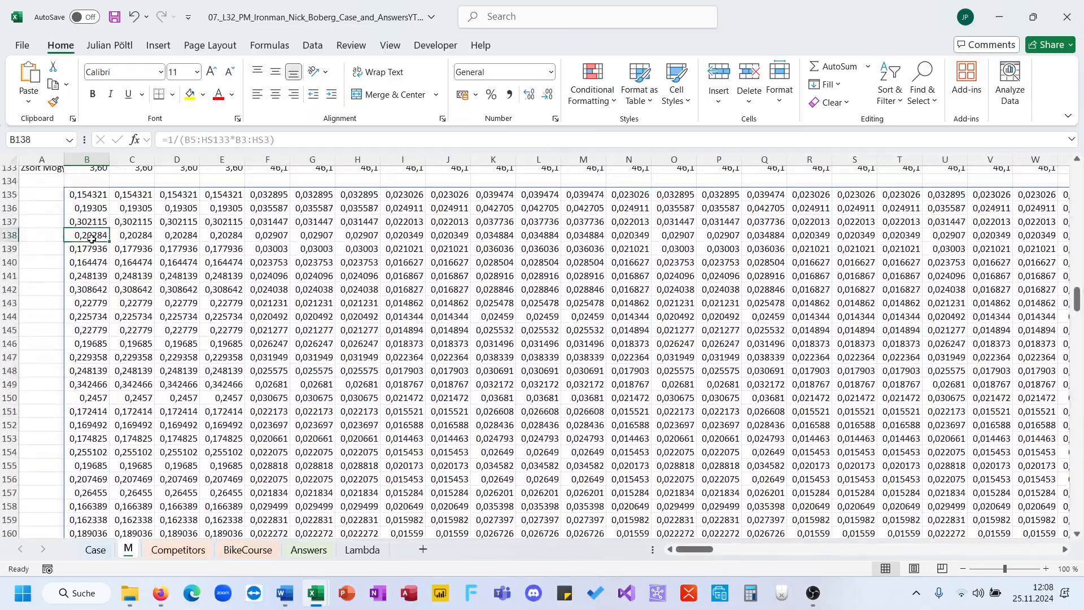
click(94, 194)
click(296, 139)
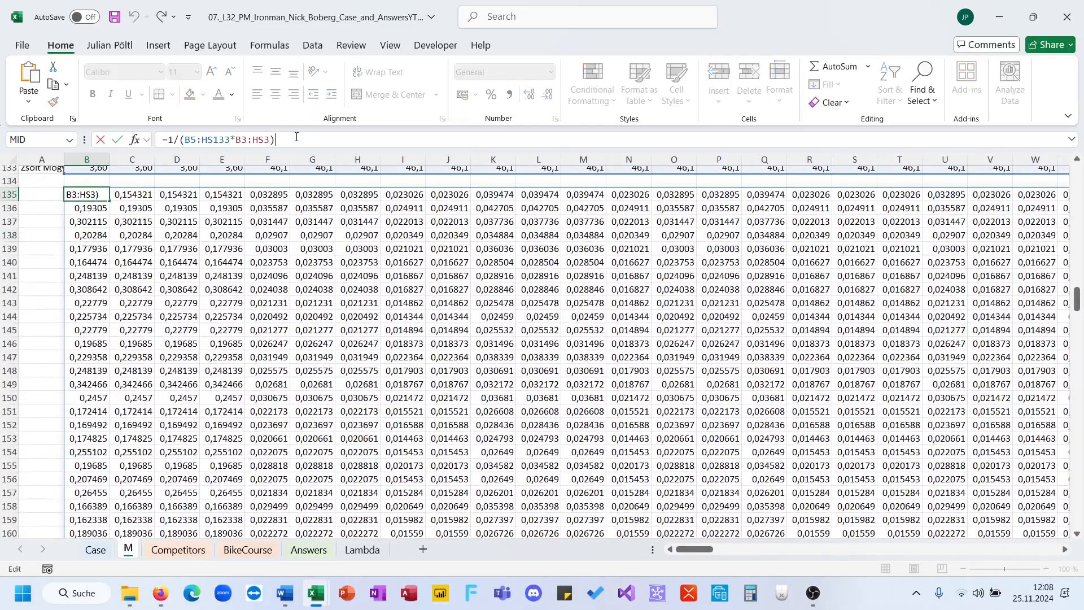
Check the speed block B5:HS133 and the modifier row B3:HS3 referenced by the B135 formula across all kilometres
scroll(311, 257, up, 20)
scroll(311, 257, up, 13)
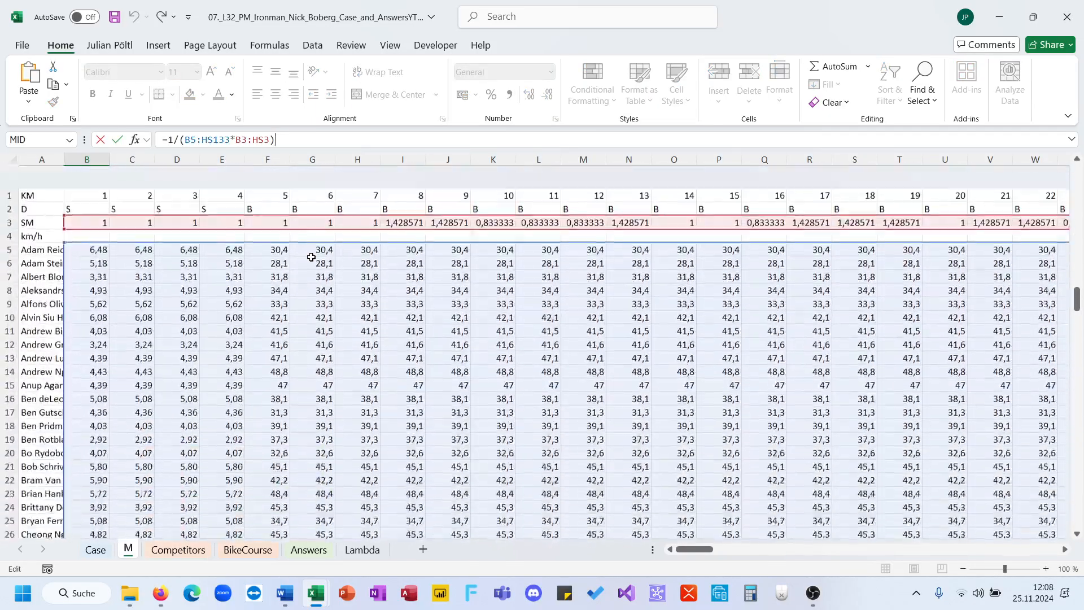
scroll(311, 257, right, 15)
scroll(311, 257, right, 20)
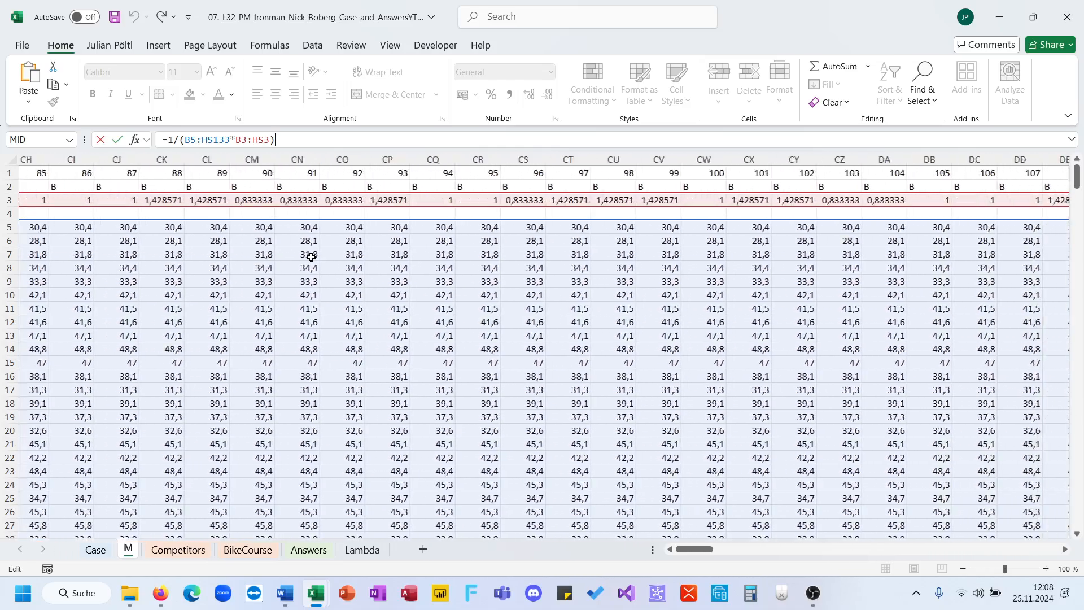
scroll(311, 257, left, 20)
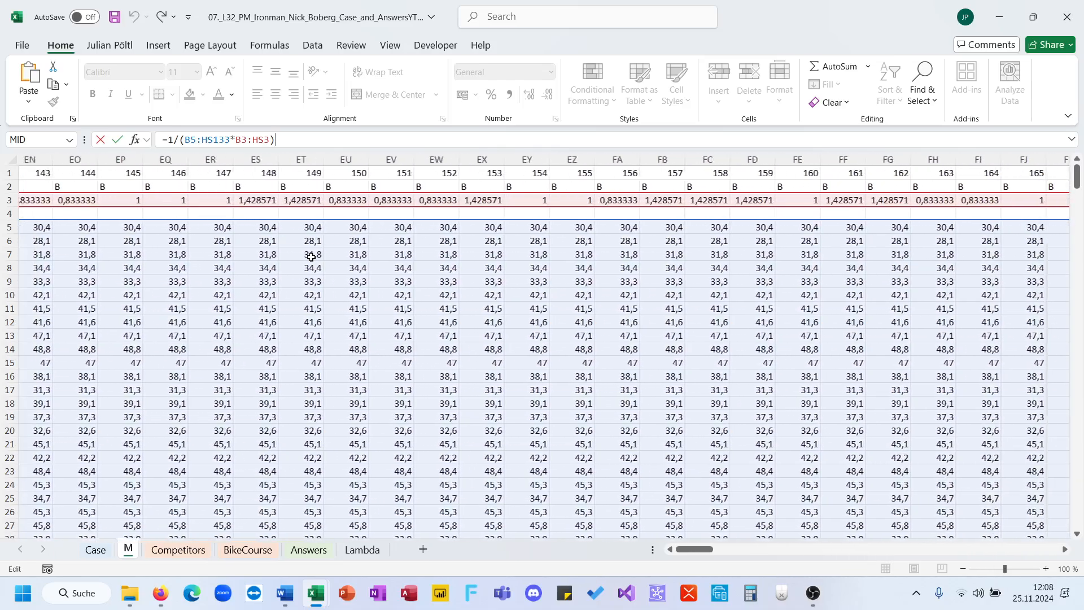
scroll(311, 257, left, 8)
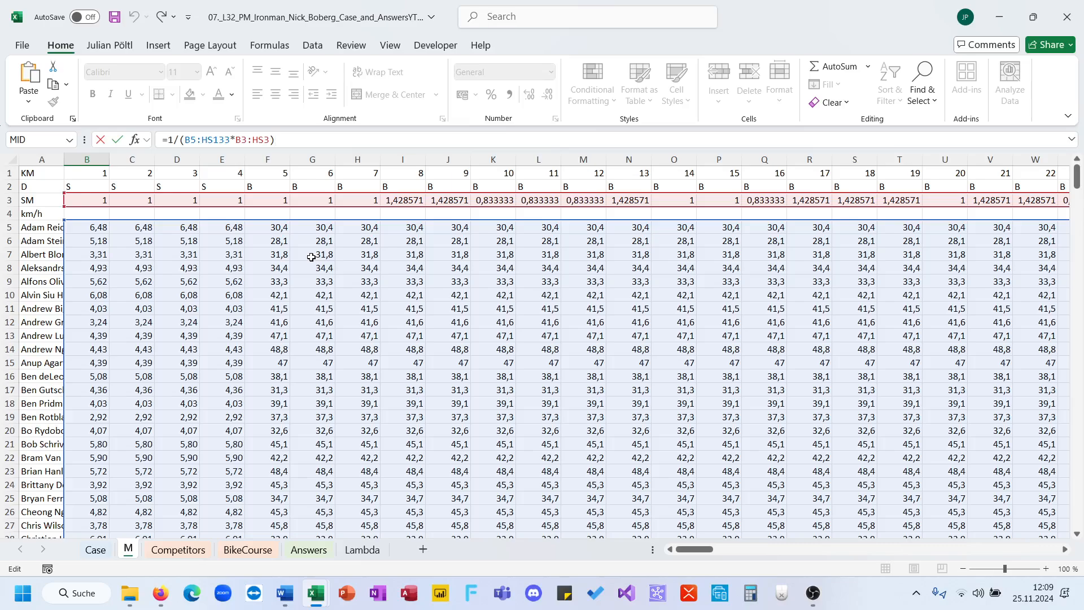
key(ctrl+Return)
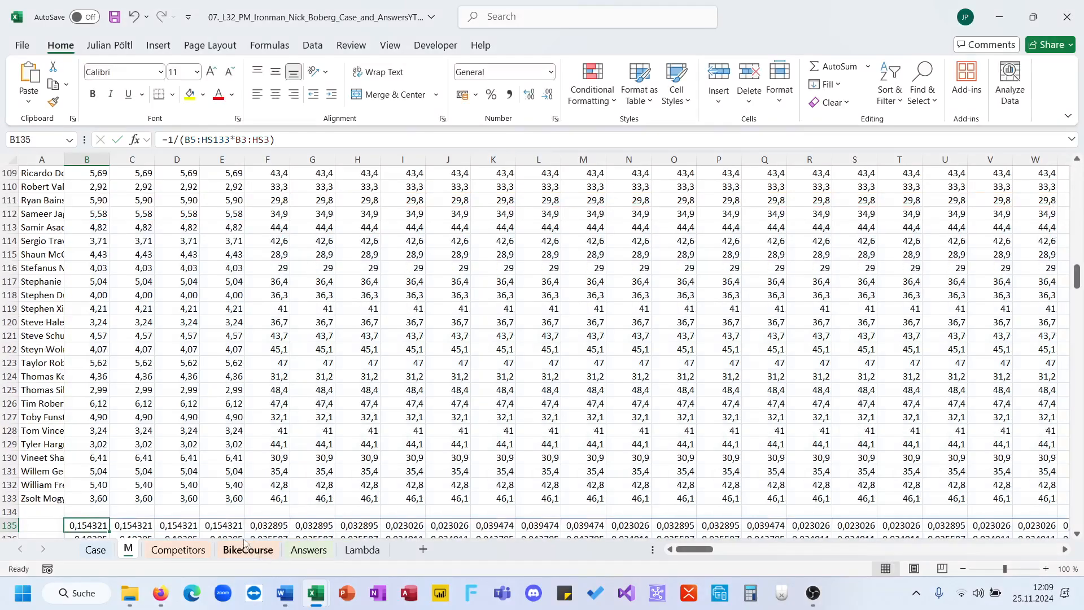
Change the B135 formula to divide by the modifier row, giving =1/(B5:HS133/B3:HS3)
scroll(243, 531, down, 2)
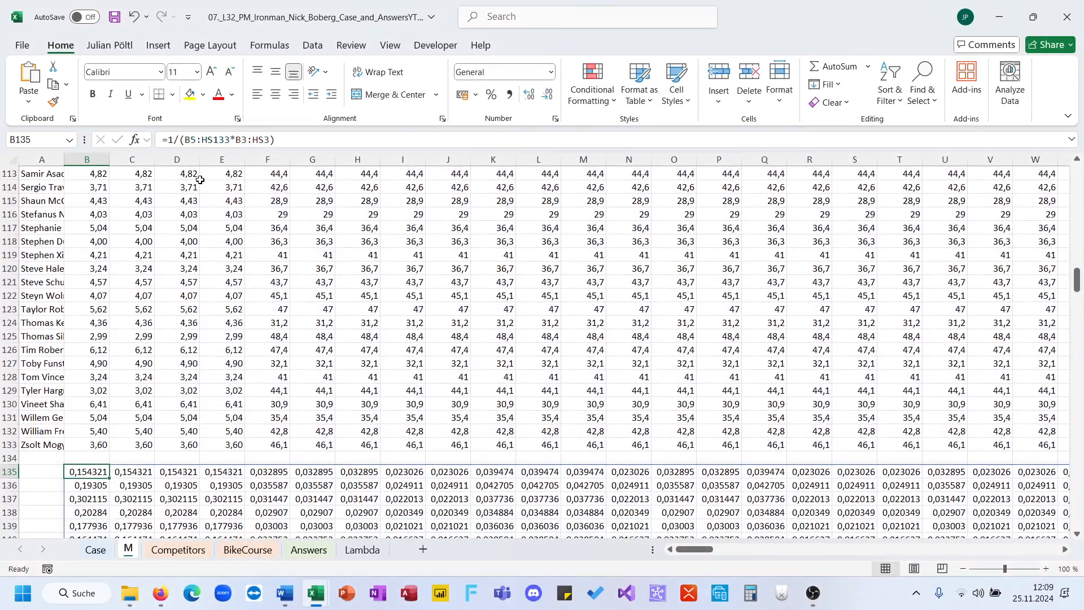
click(238, 140)
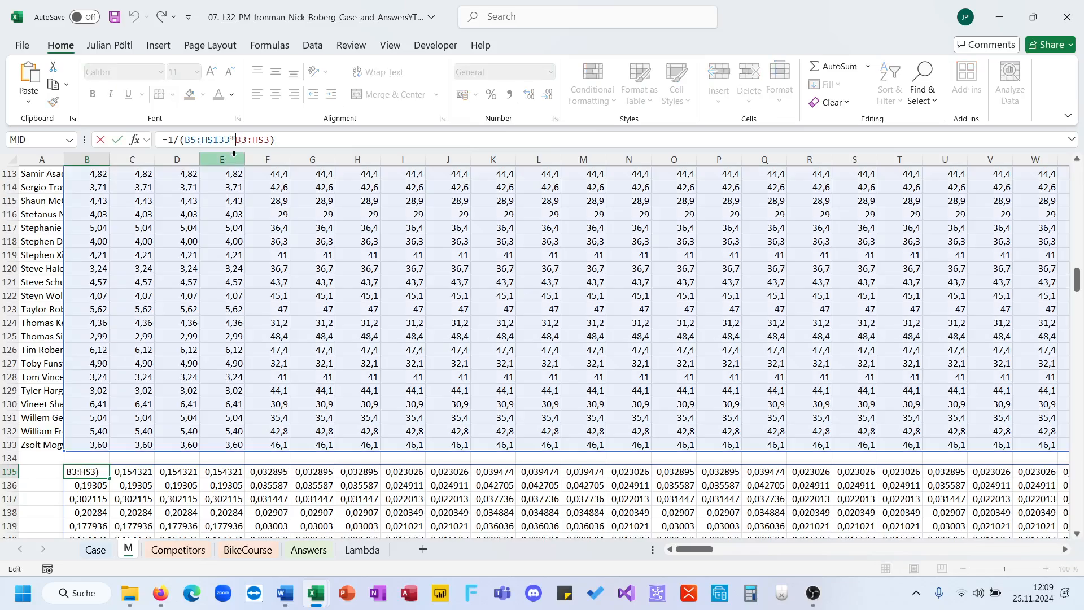
key(BackSpace)
text(/)
key(Return)
key(Up)
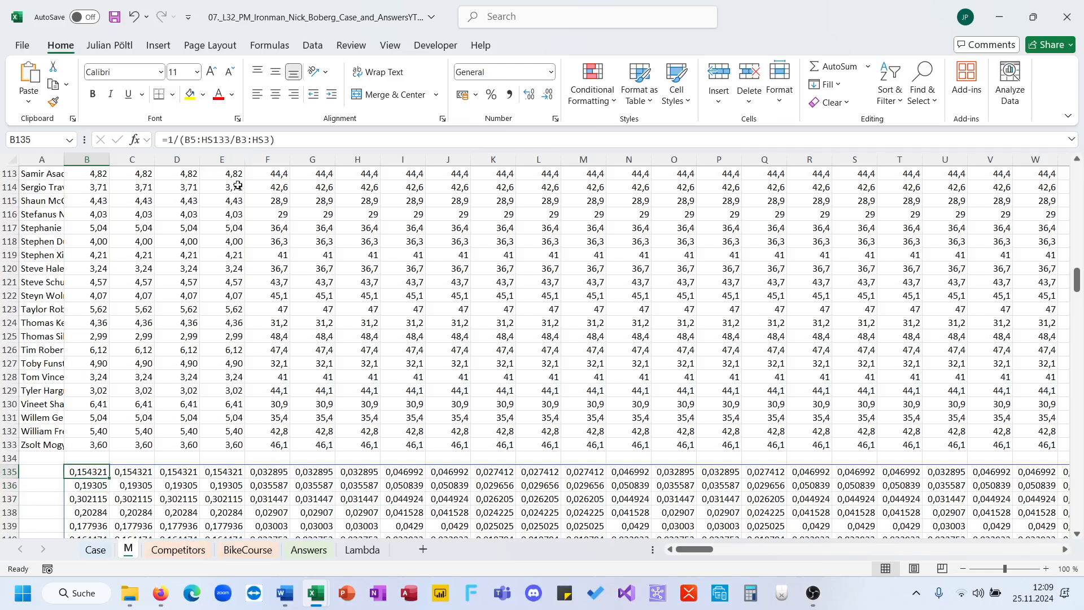
Compare the row 135 times for flat and climb kilometres with the terrain factors on the BikeCourse sheet
click(280, 476)
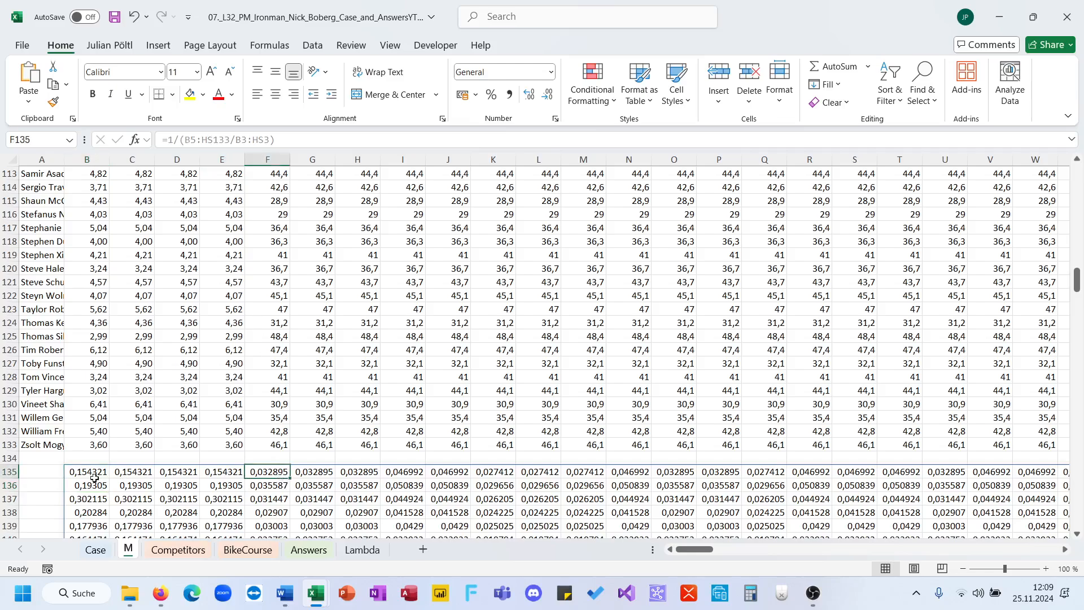
click(421, 473)
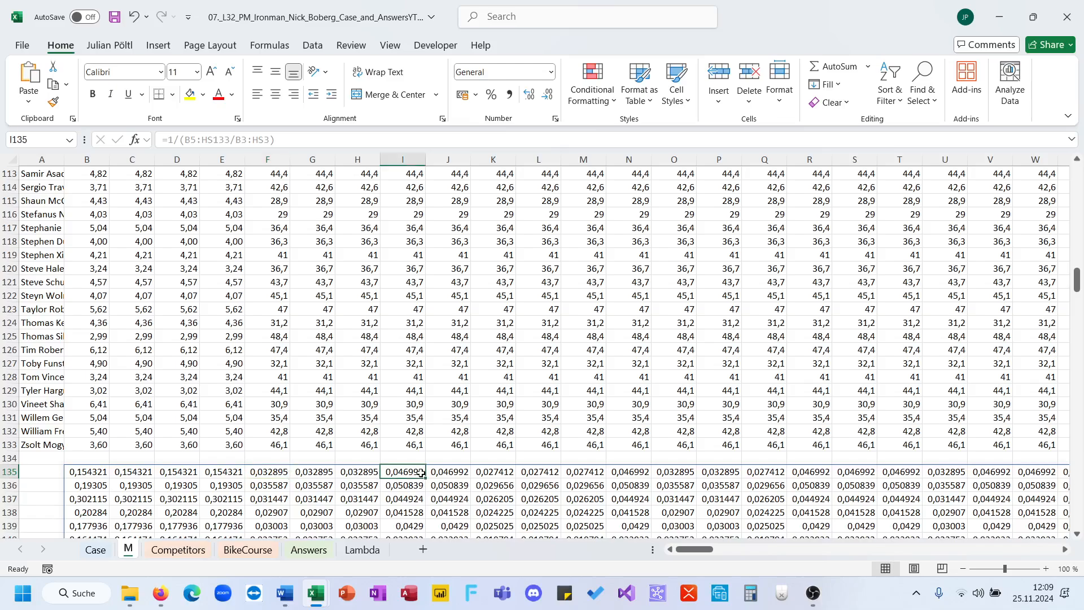
click(252, 550)
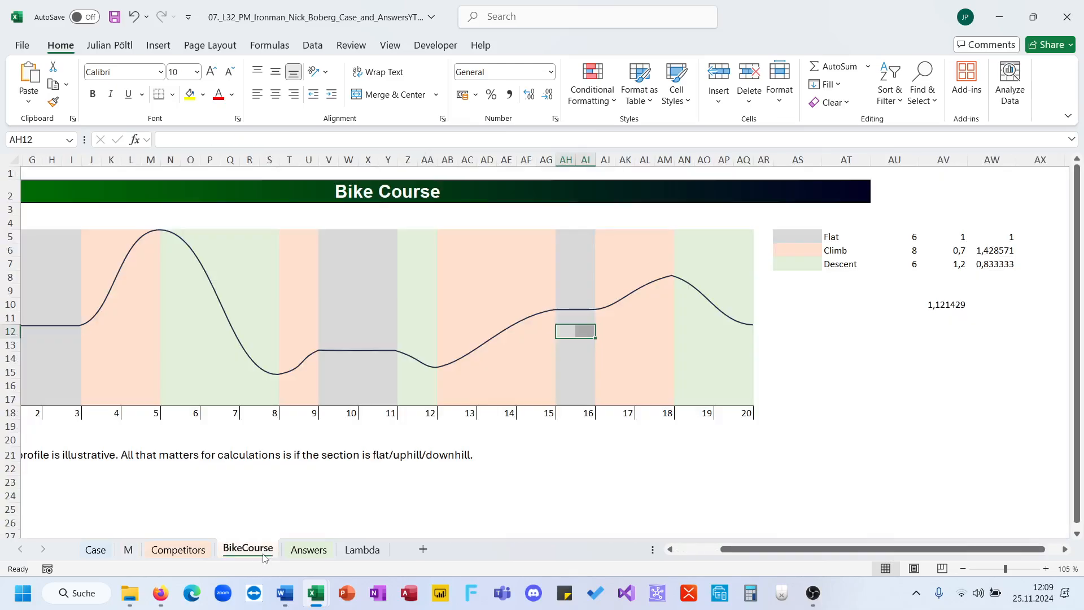
click(97, 549)
click(178, 550)
click(129, 550)
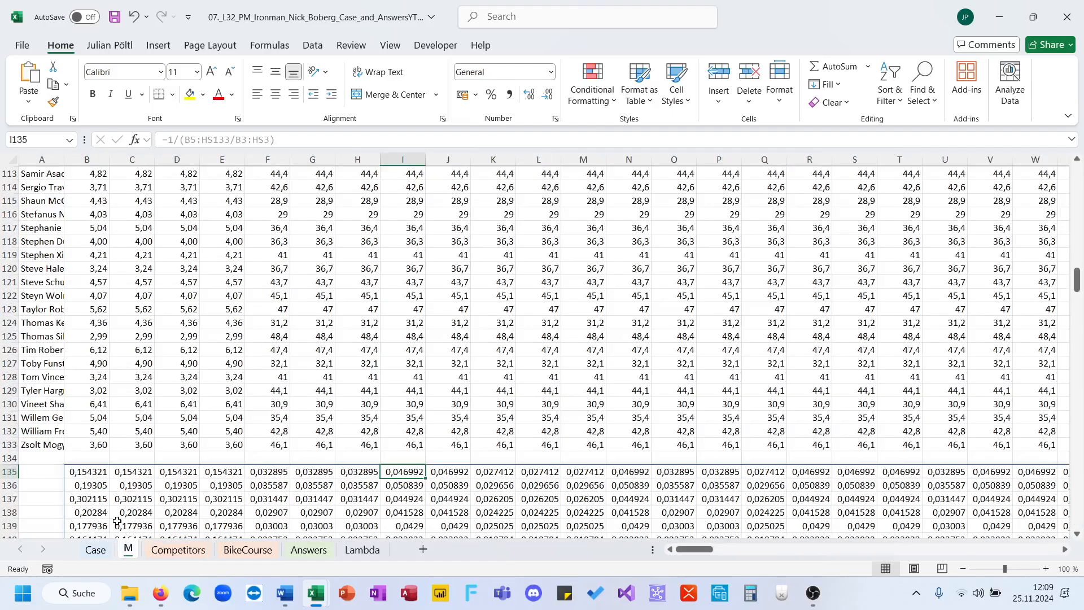
Check the climb modifiers in I3:J3 against the matching kilometre times in row 135
click(87, 470)
scroll(264, 225, up, 20)
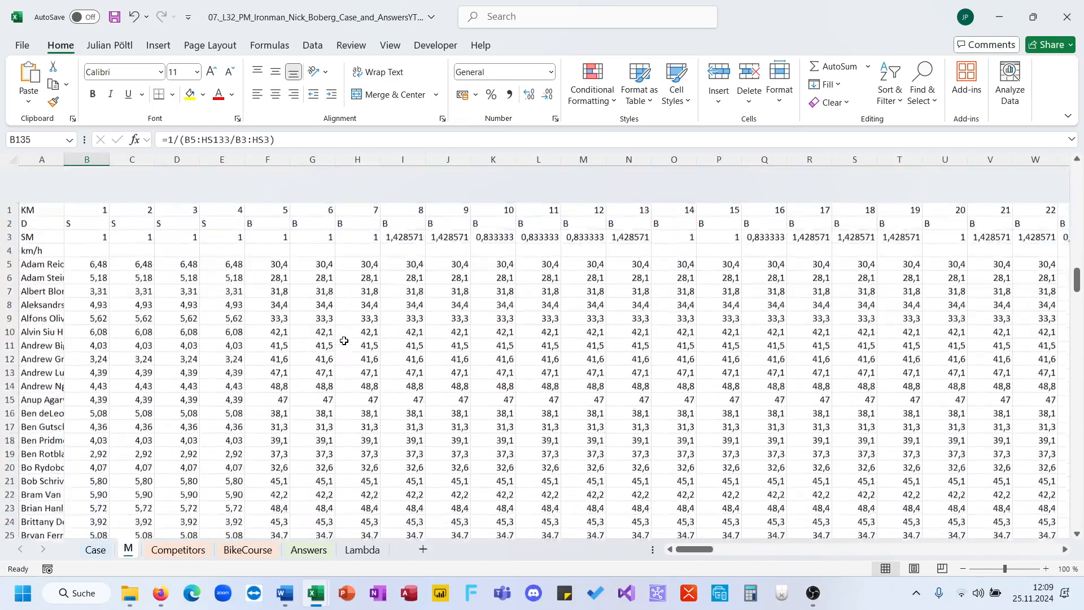
drag(403, 200, 436, 202)
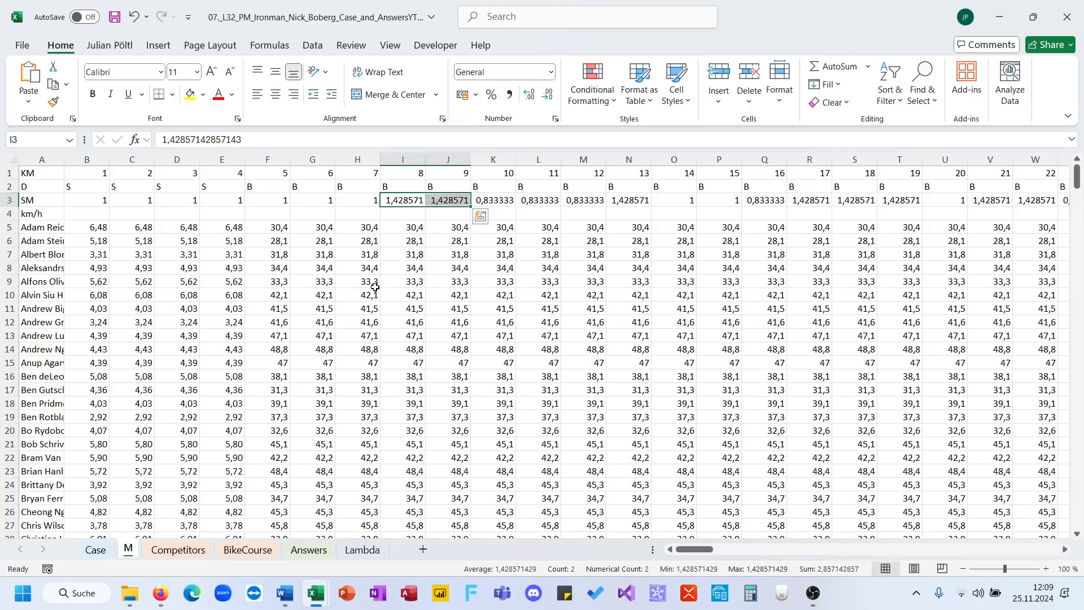
scroll(370, 285, down, 20)
scroll(374, 287, down, 1)
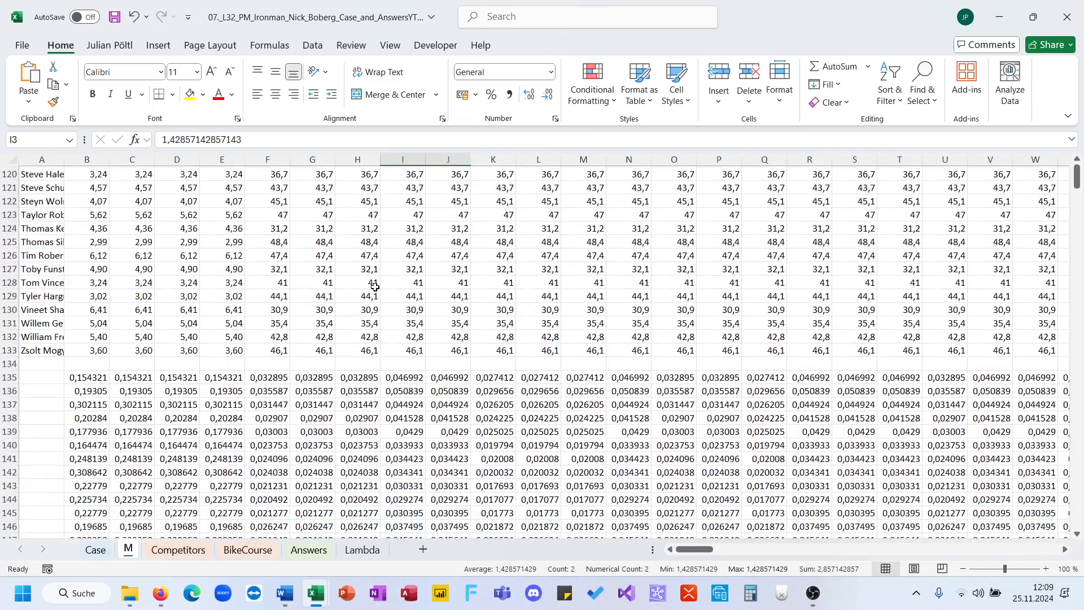
click(404, 376)
Remove the leading 1/ from the B135 formula so it returns the adjusted speeds, =(B5:HS133/B3:HS3)
click(91, 384)
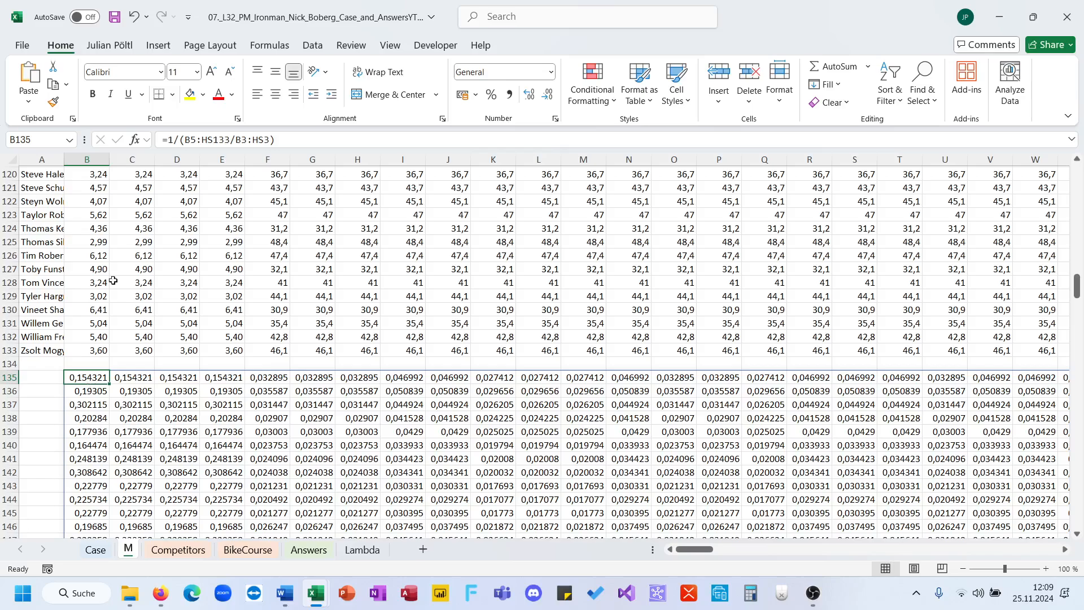
click(169, 141)
key(Delete)
key(Delete)
key(Return)
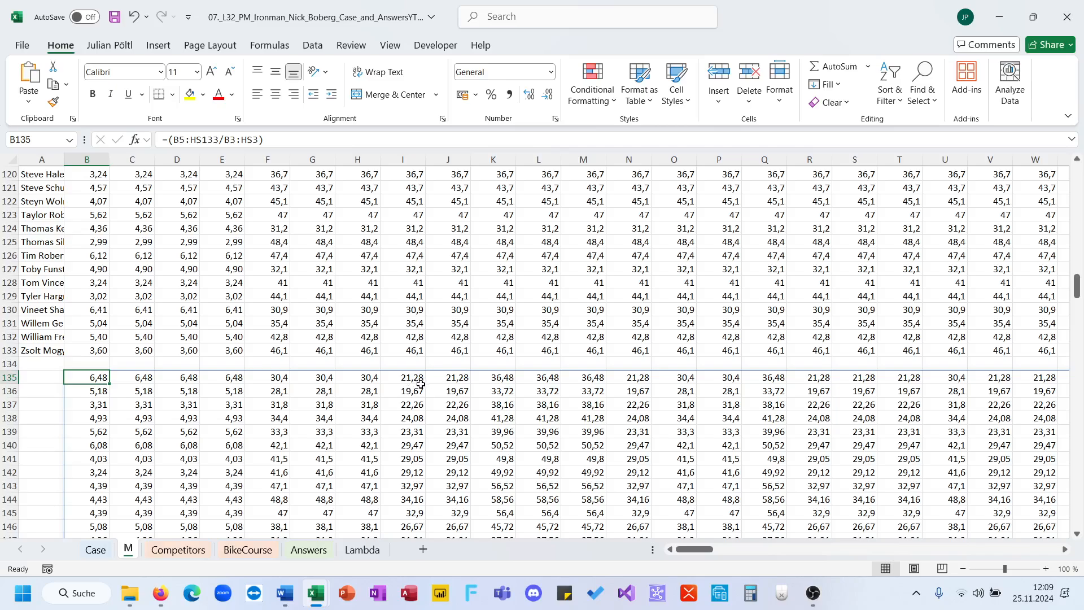
Compare the adjusted climb speeds in I135:J135 with the BikeCourse factors, and check the E119 result on the Case sheet
drag(421, 381, 452, 378)
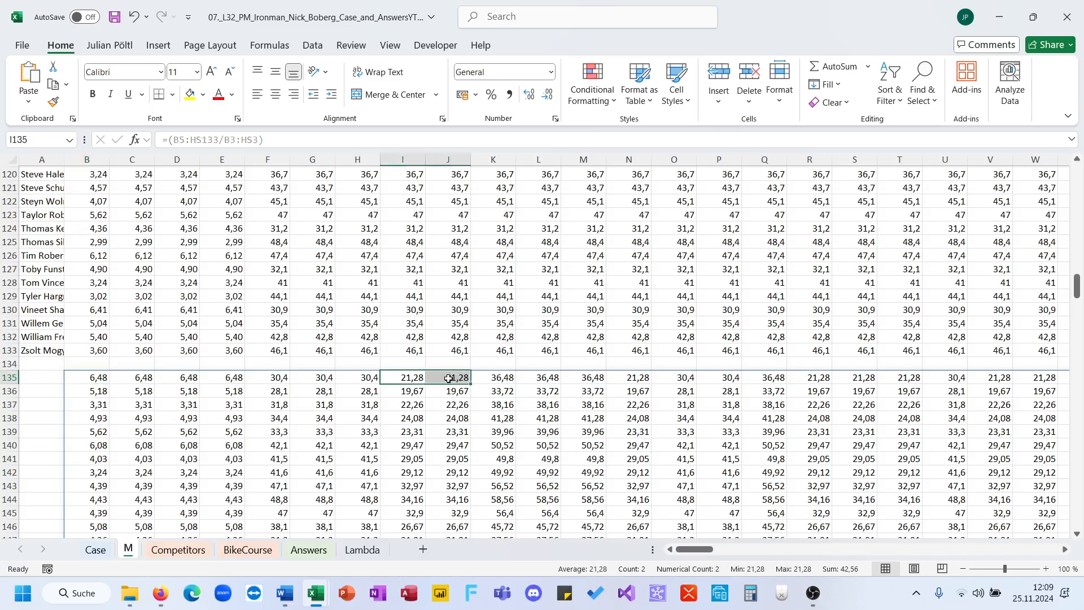
click(241, 557)
click(102, 554)
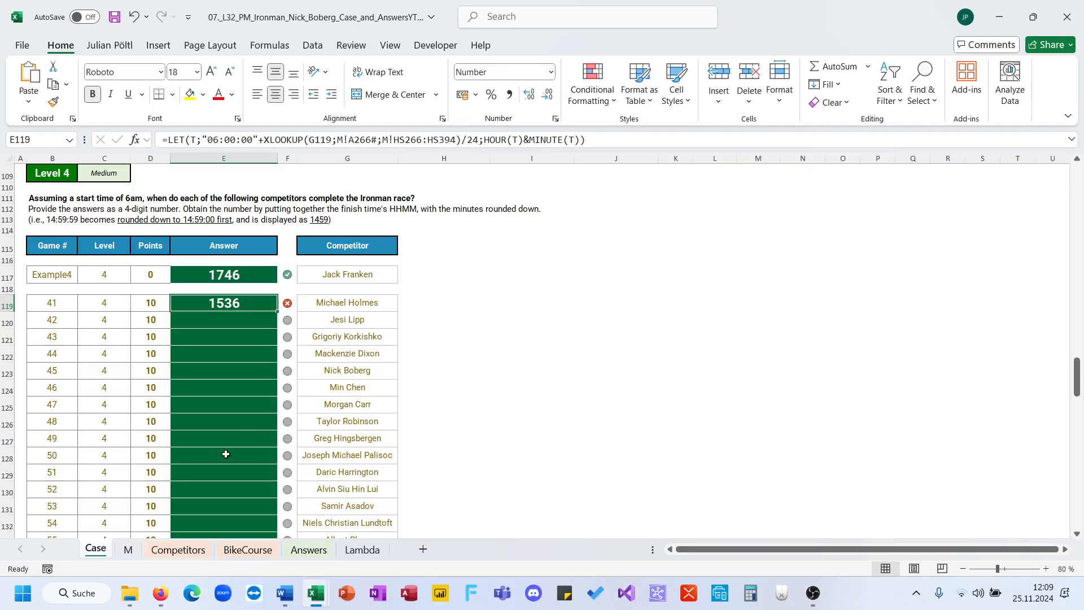
click(128, 549)
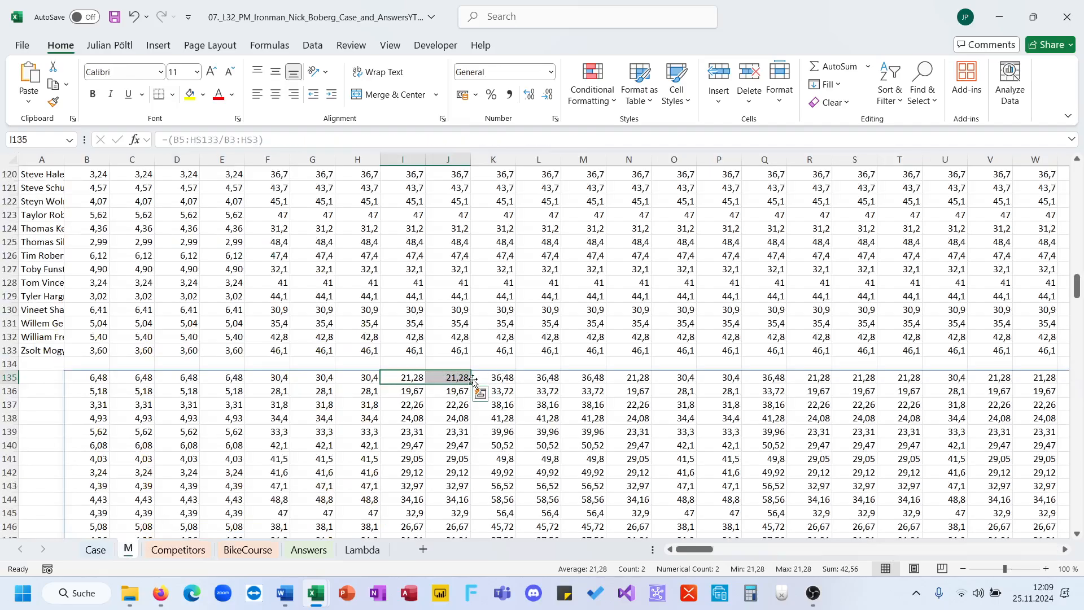
click(210, 556)
click(244, 556)
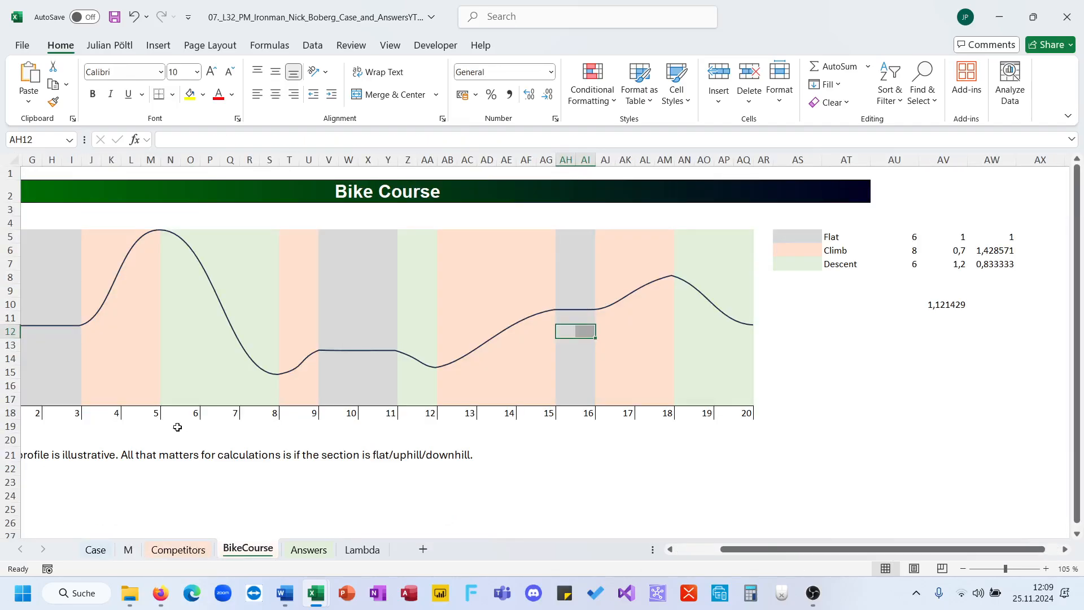
click(94, 550)
click(127, 549)
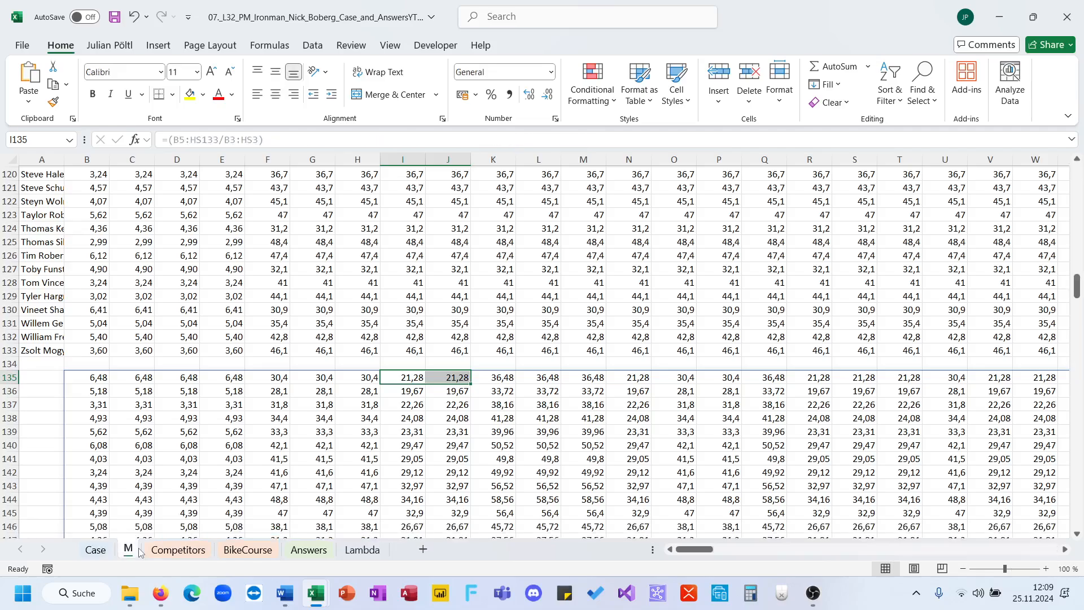
Restore the reciprocal in B135 on the M sheet so the formula reads =1/(B5:HS133/B3:HS3)
click(90, 377)
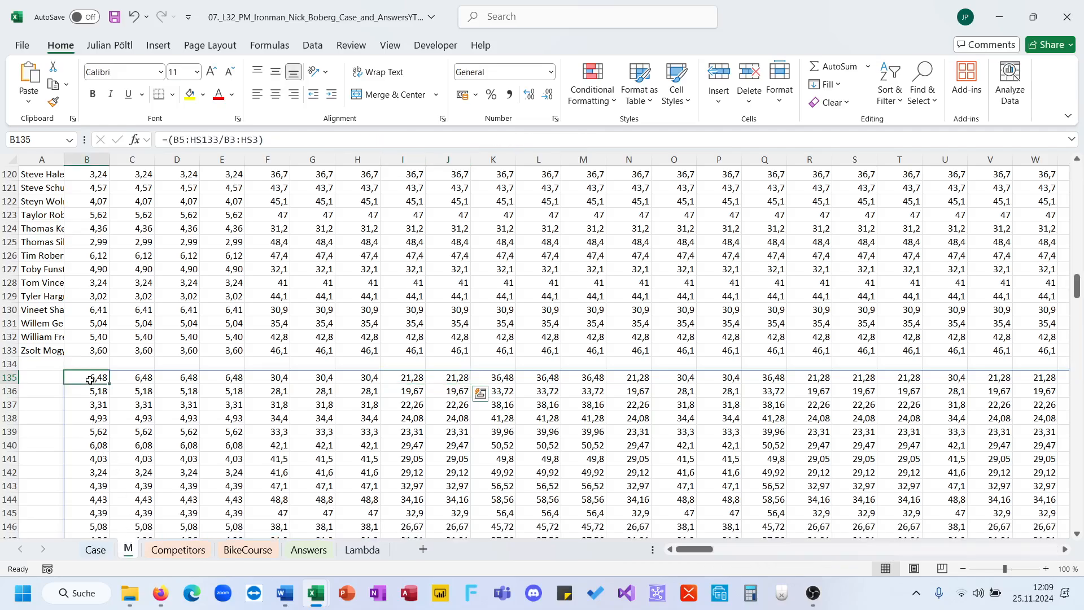
click(168, 141)
text(1)
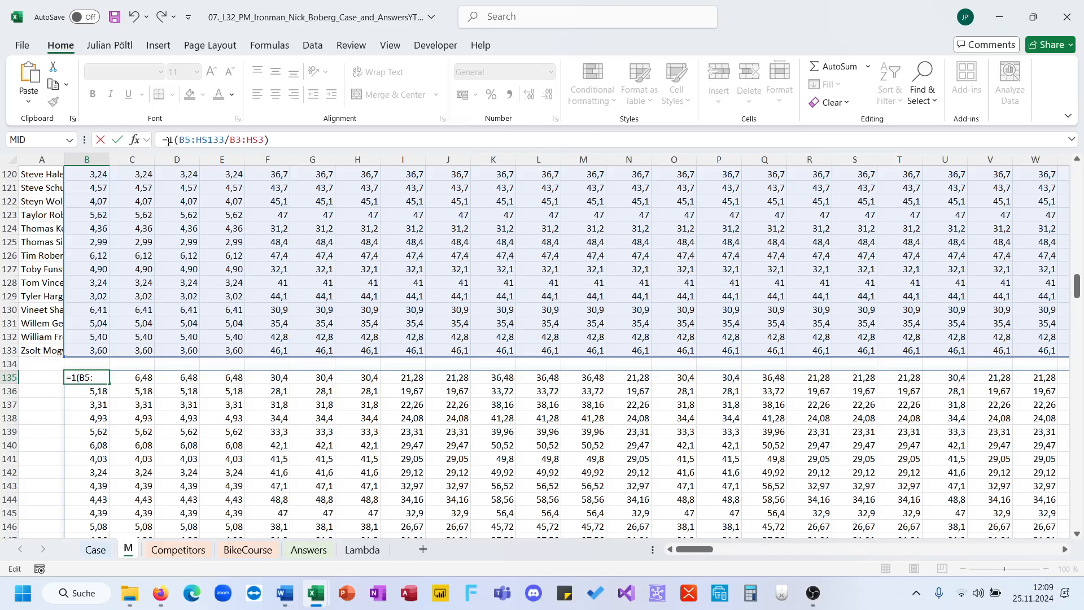
text(/)
key(Return)
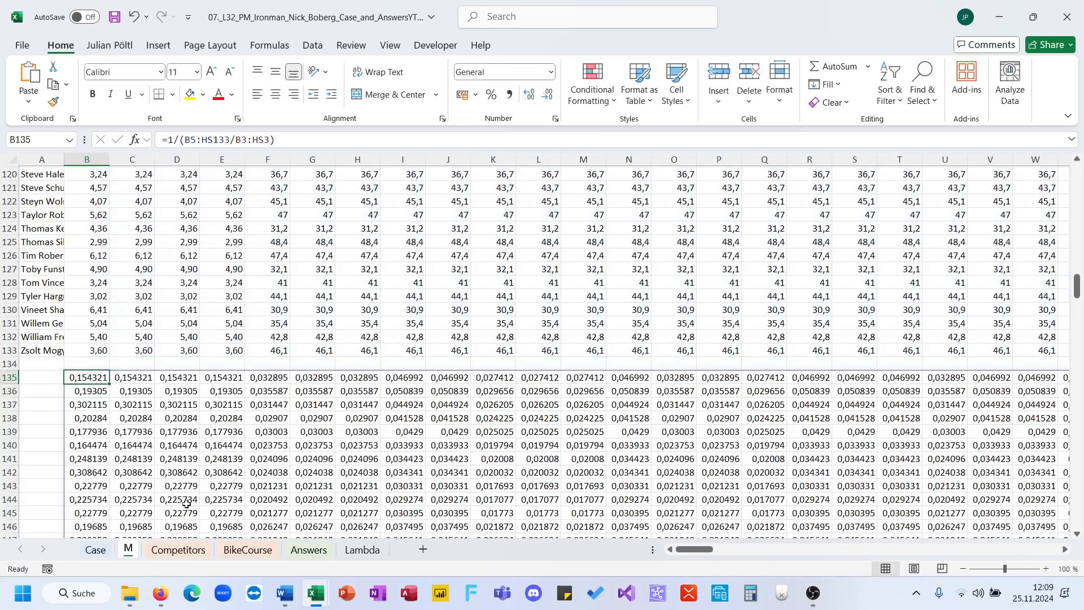
Append *1 to the E119 formula on the Case sheet so the Level 4 answer becomes a number
click(96, 550)
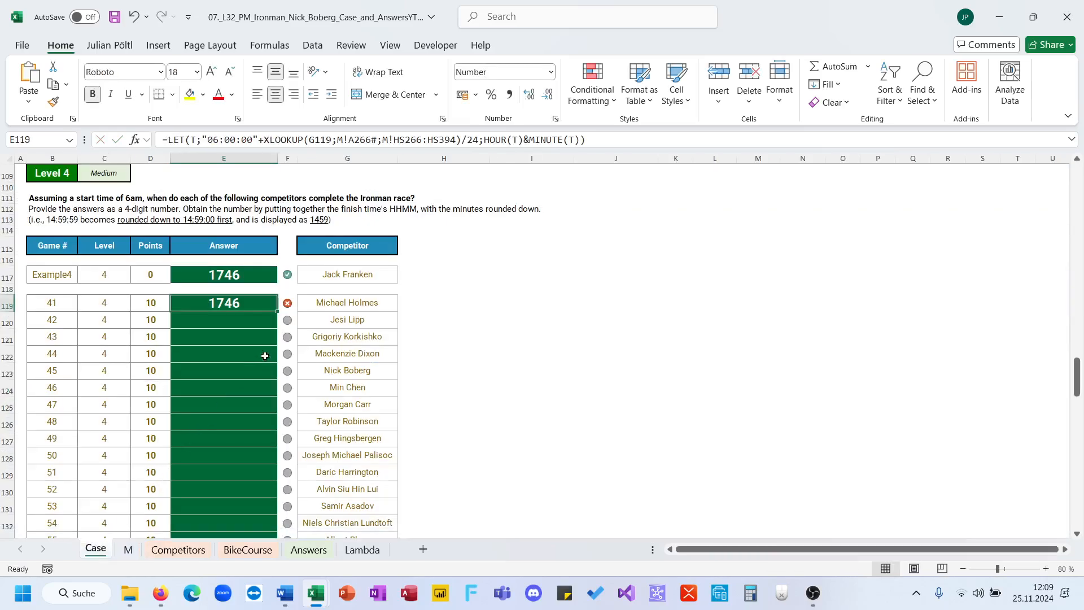
click(605, 144)
text(Ü*)
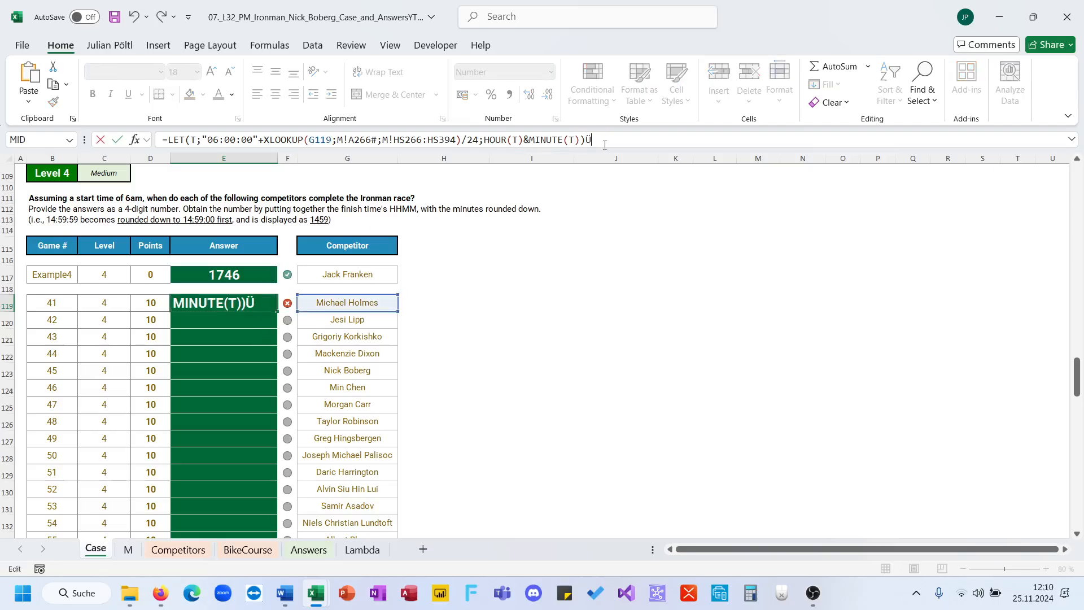
text(1)
key(Return)
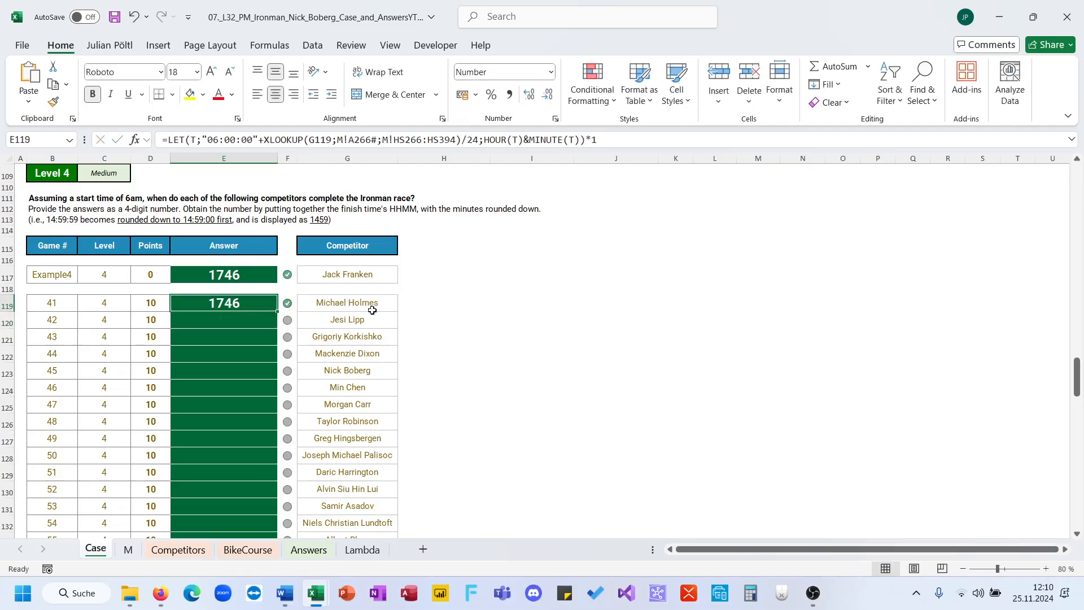
Fill the E119 formula down through E133 for the remaining Level 4 competitors
drag(276, 310, 279, 308)
key(Escape)
double_click(273, 311)
scroll(265, 305, down, 1)
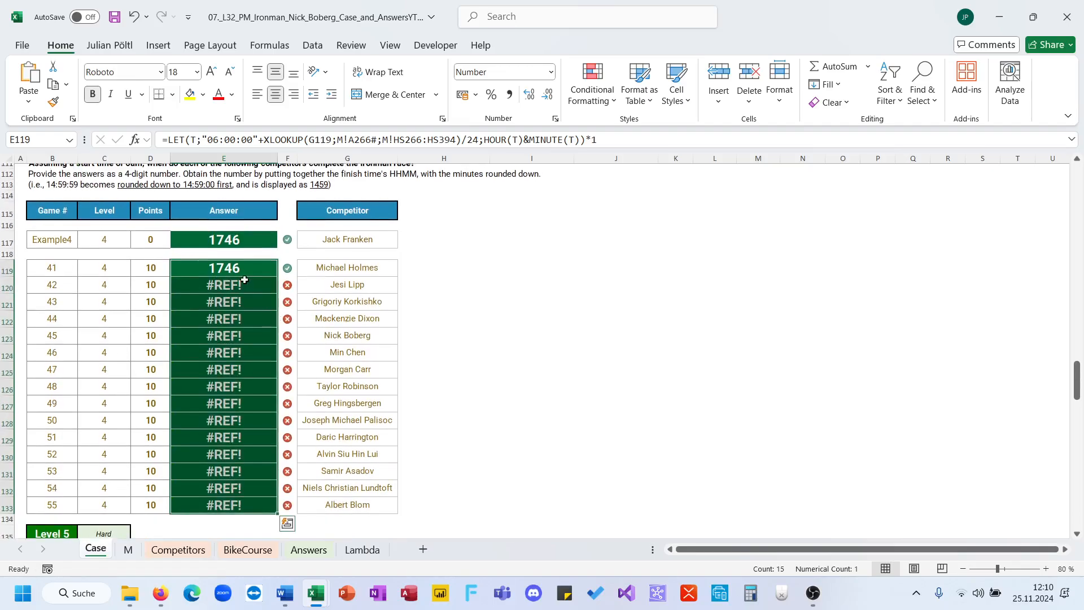
Make the E119 lookup references absolute, M!$A$266# and M!$HS$266:$HS$394, and refill the formula down to E133
click(244, 283)
click(239, 273)
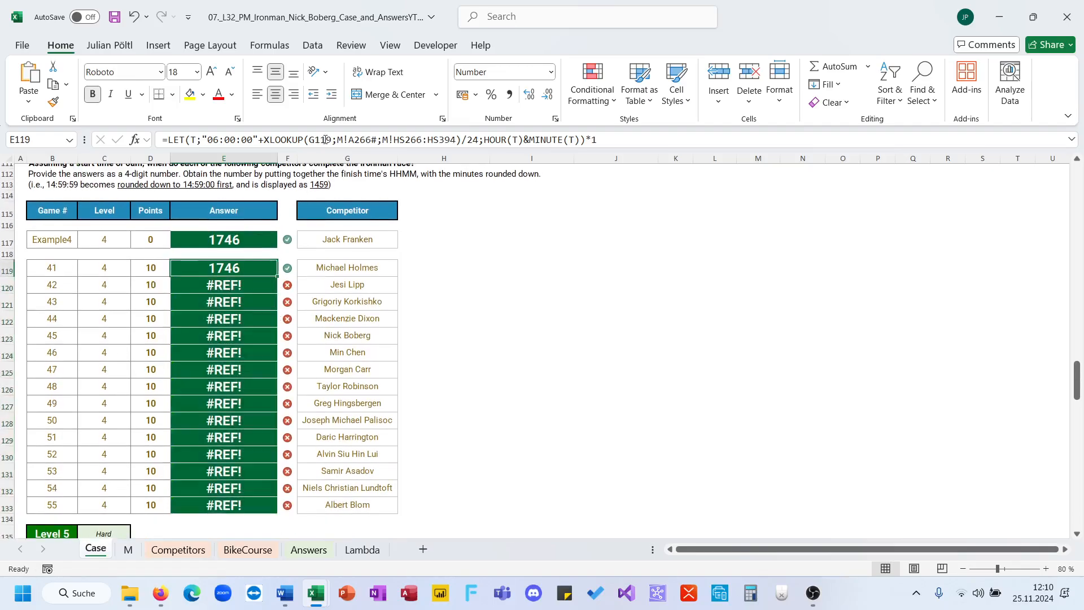
key(F2)
click(363, 141)
key(F4)
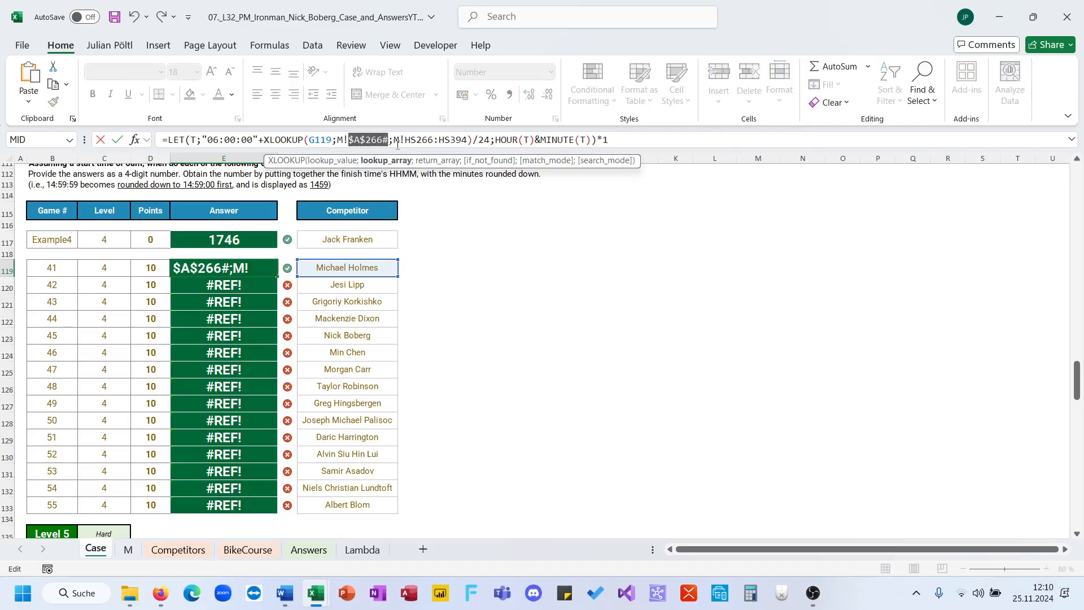
click(429, 140)
key(F4)
click(470, 141)
key(F4)
key(ctrl+Return)
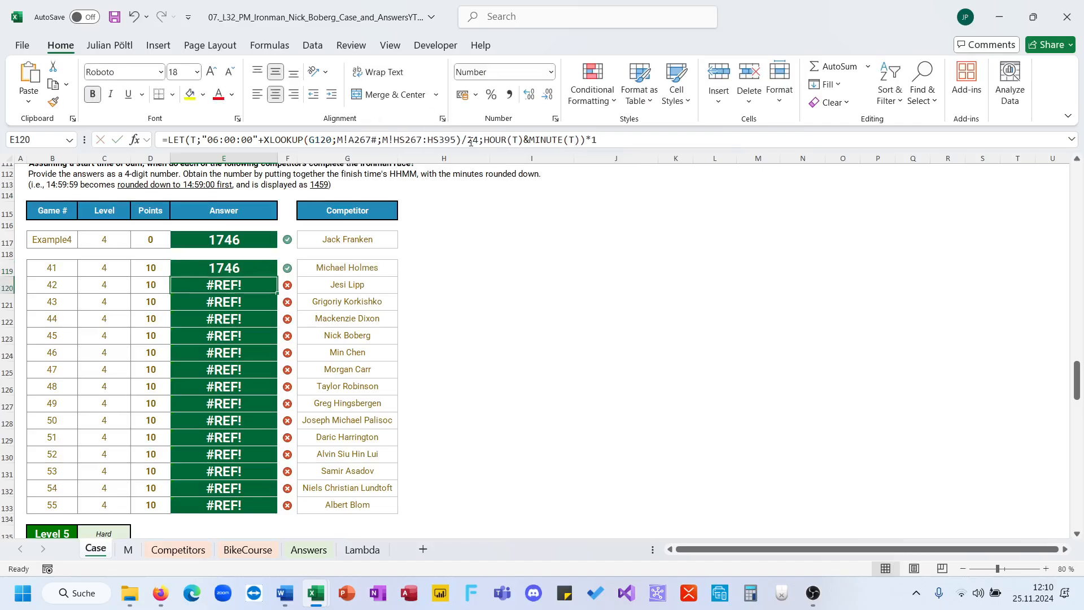
double_click(279, 277)
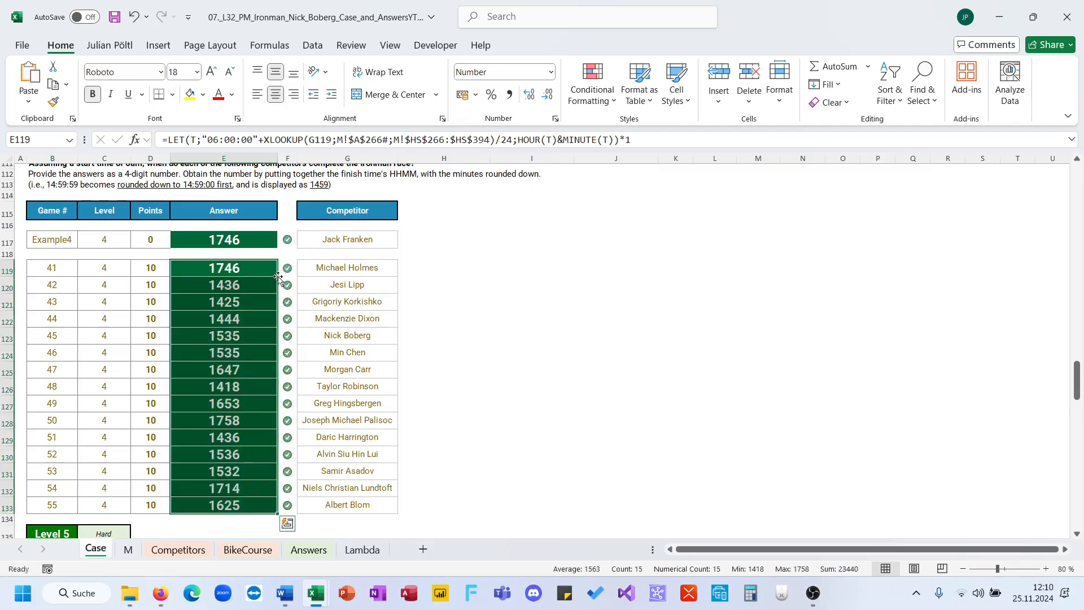
Try =TEXT("06:00:00"+XLOOKUP(G119;M!$A$266#;M!$HS$266:$HS$394);"HHMM")*1 in E119, and undo it
click(242, 273)
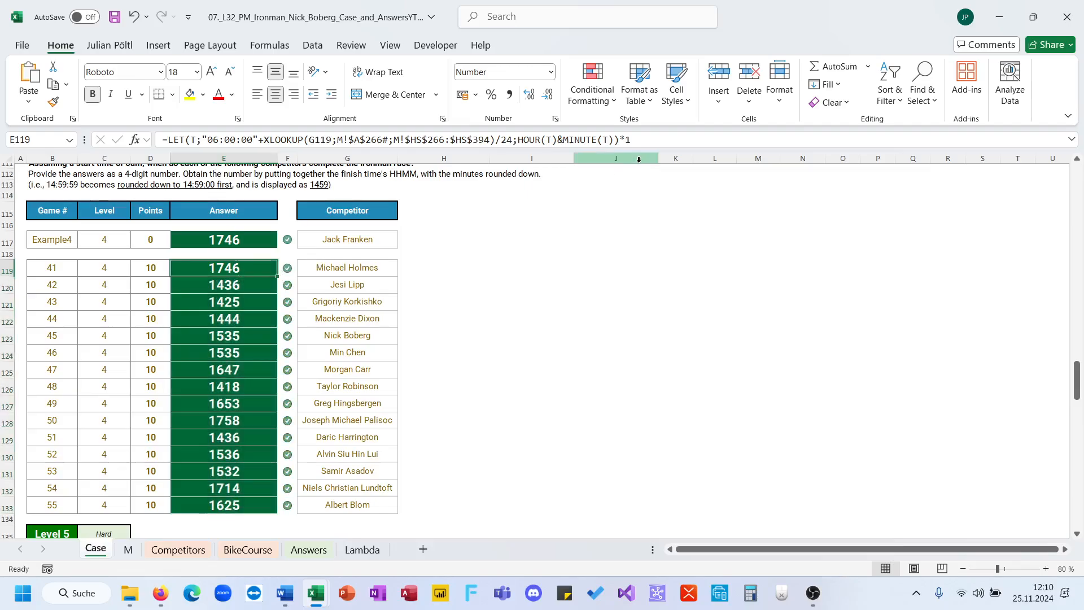
drag(201, 140, 169, 143)
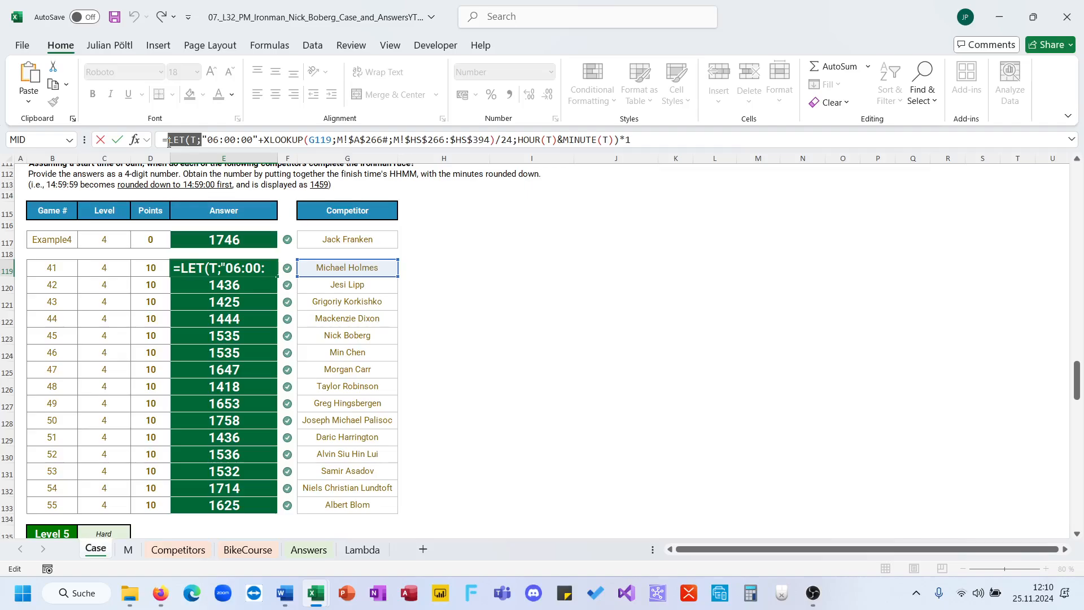
text(Text()
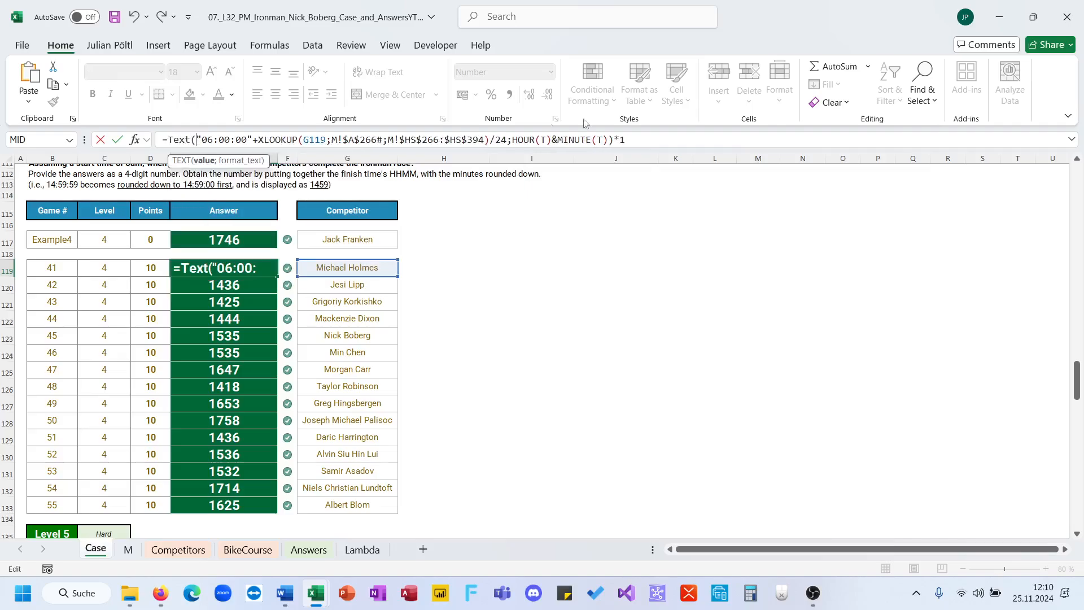
drag(664, 136, 493, 142)
text(;)
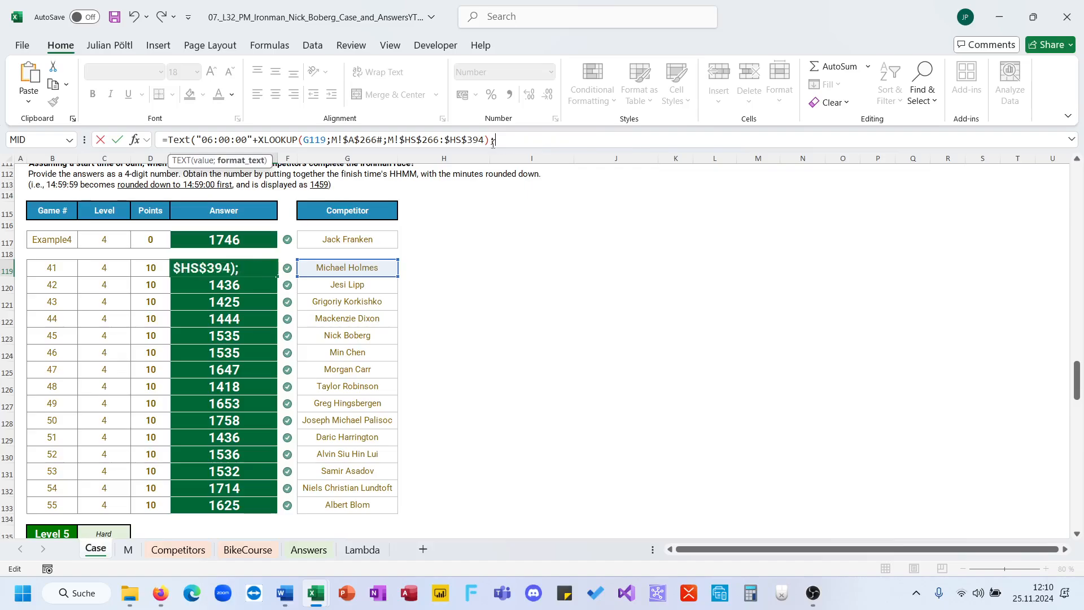
text("HHMM")
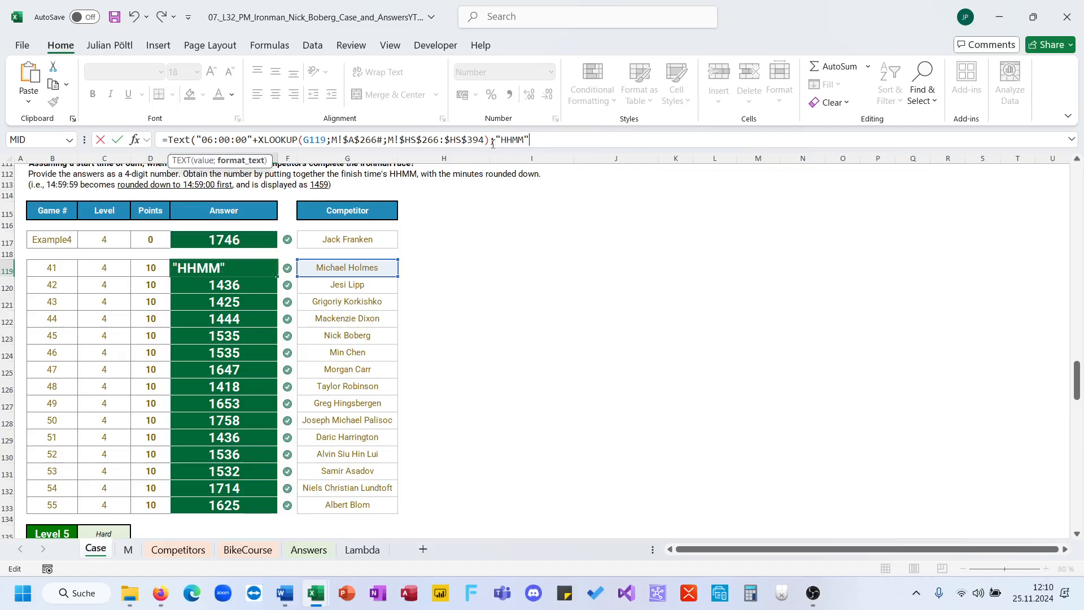
text()*1)
key(Return)
key(Up)
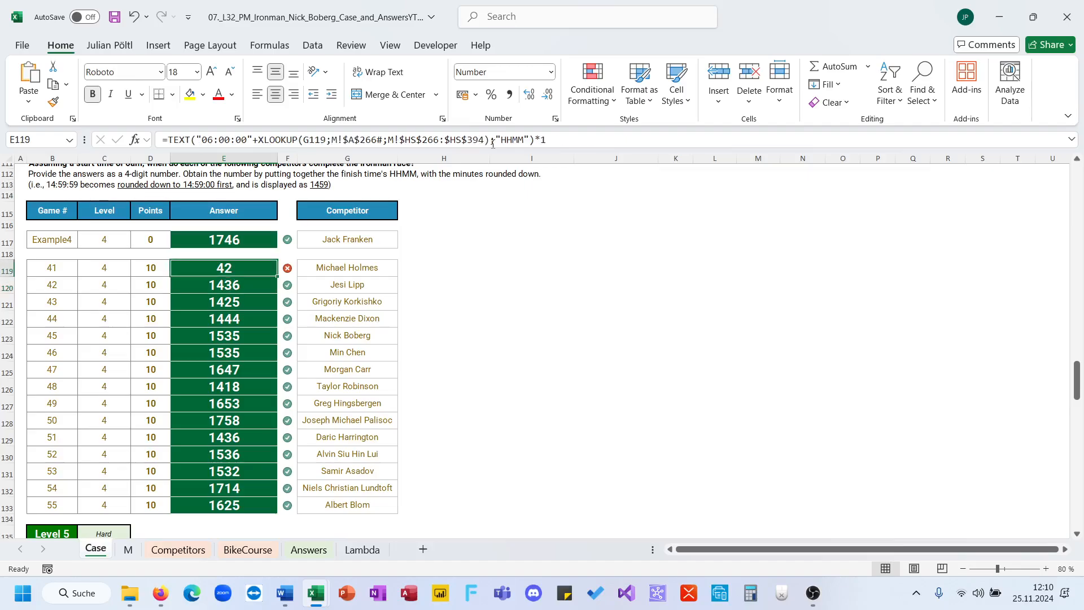
key(ctrl+z)
Read the Level 5 question on the Case sheet and examine the cumulative kilometre times on the M sheet
scroll(438, 315, down, 6)
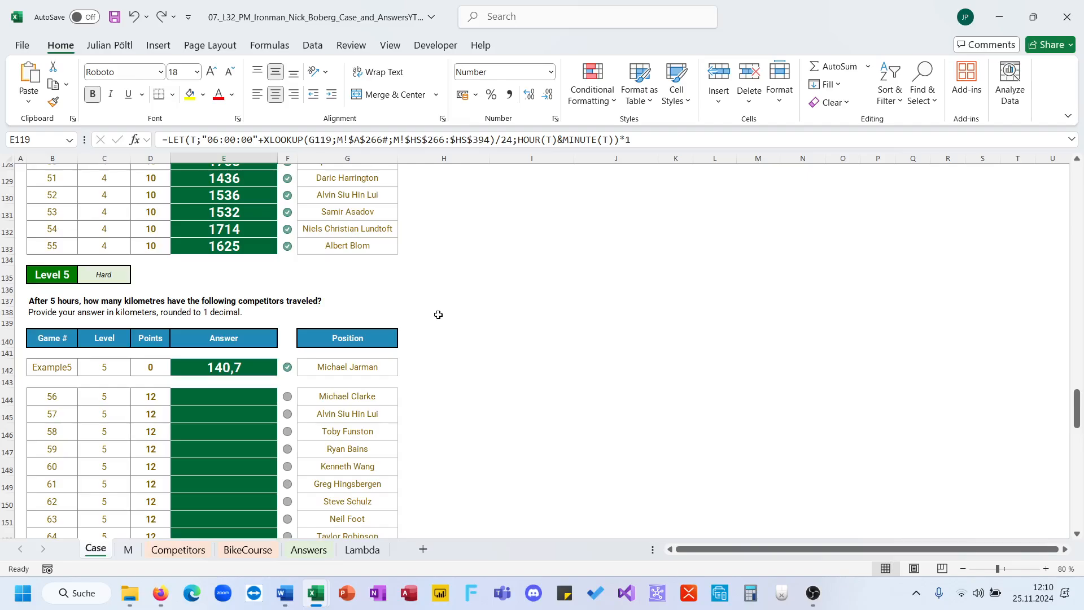
click(440, 383)
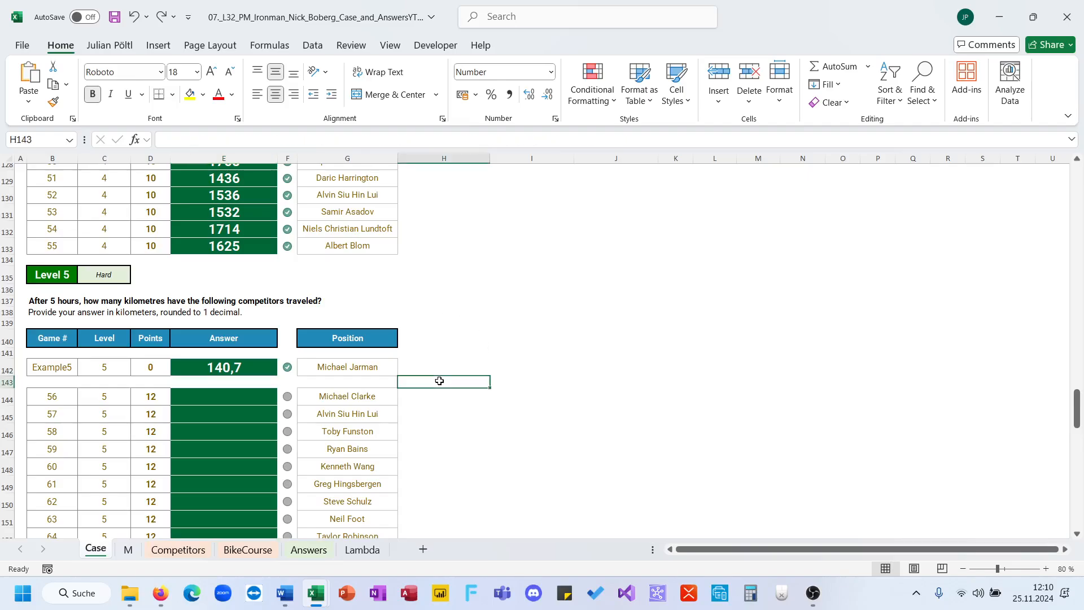
click(128, 549)
scroll(361, 386, down, 20)
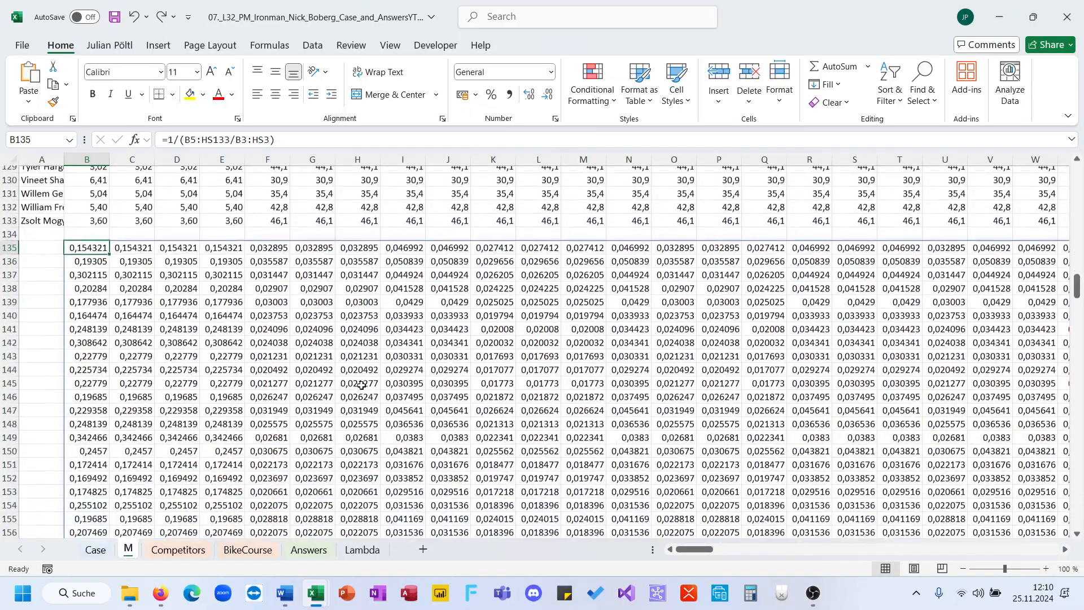
scroll(361, 385, up, 20)
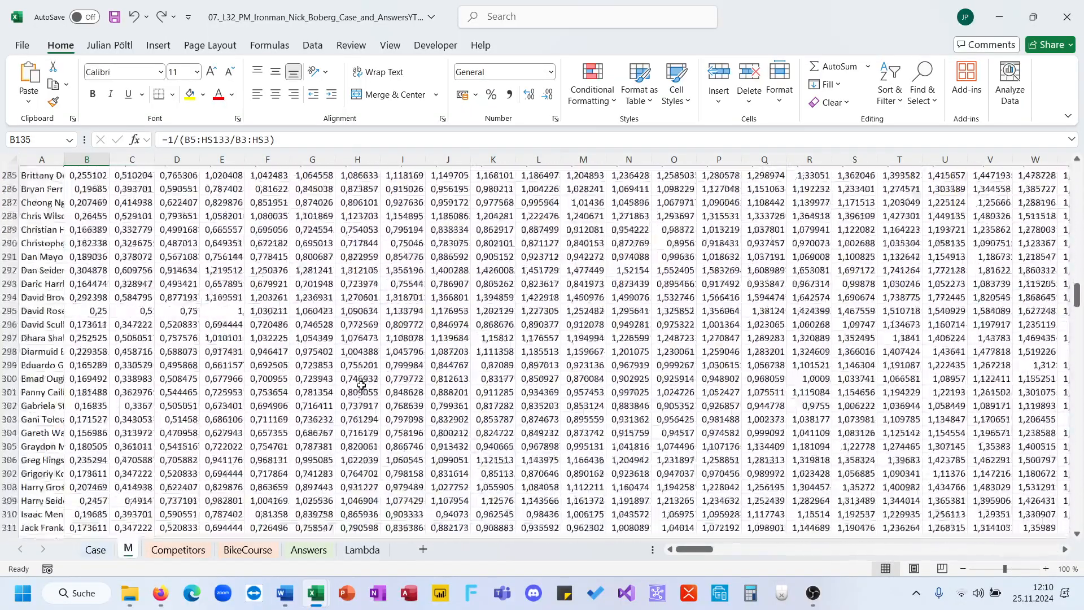
click(95, 550)
scroll(417, 399, down, 1)
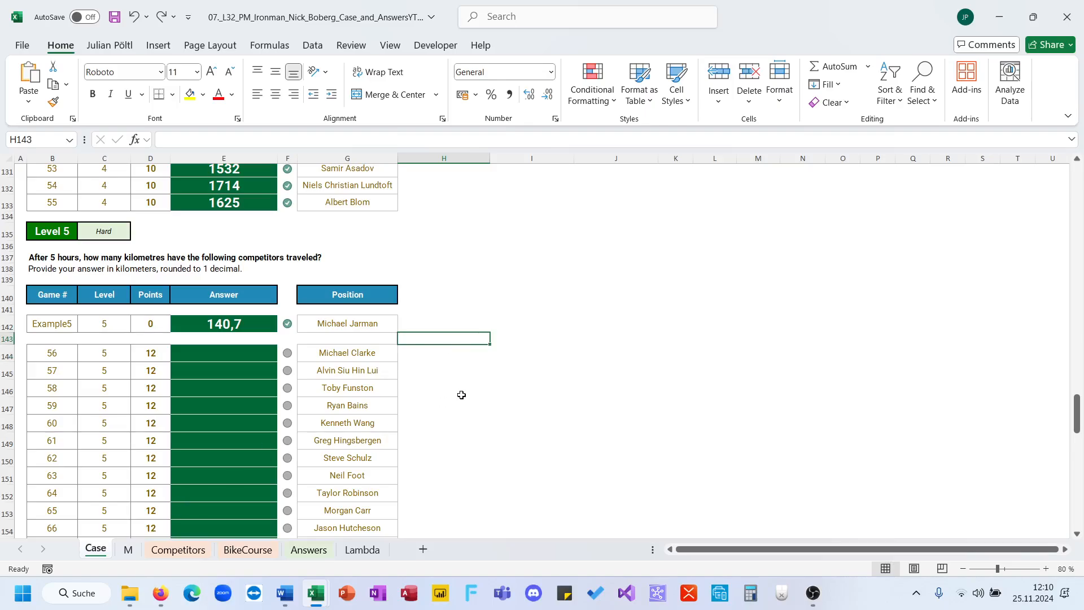
click(512, 324)
click(381, 336)
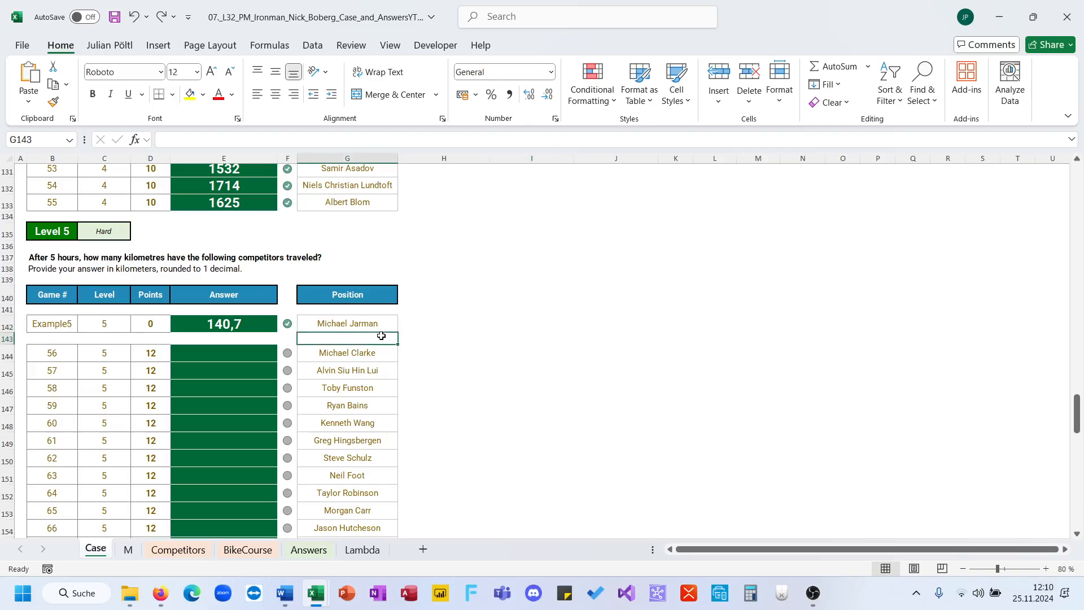
click(491, 323)
text(=xl)
key(Tab)
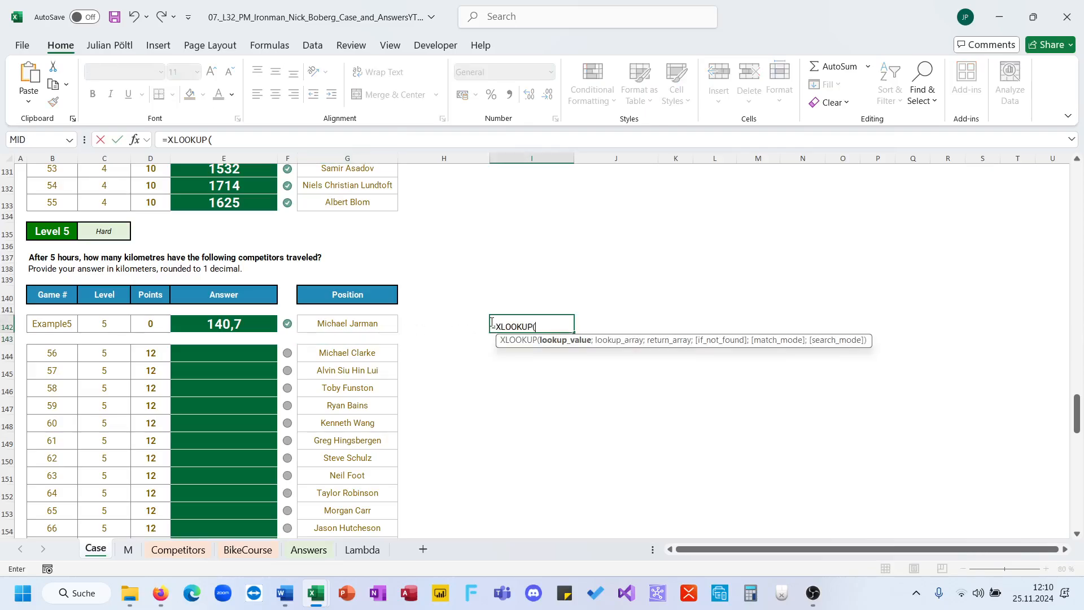
click(367, 322)
text(;)
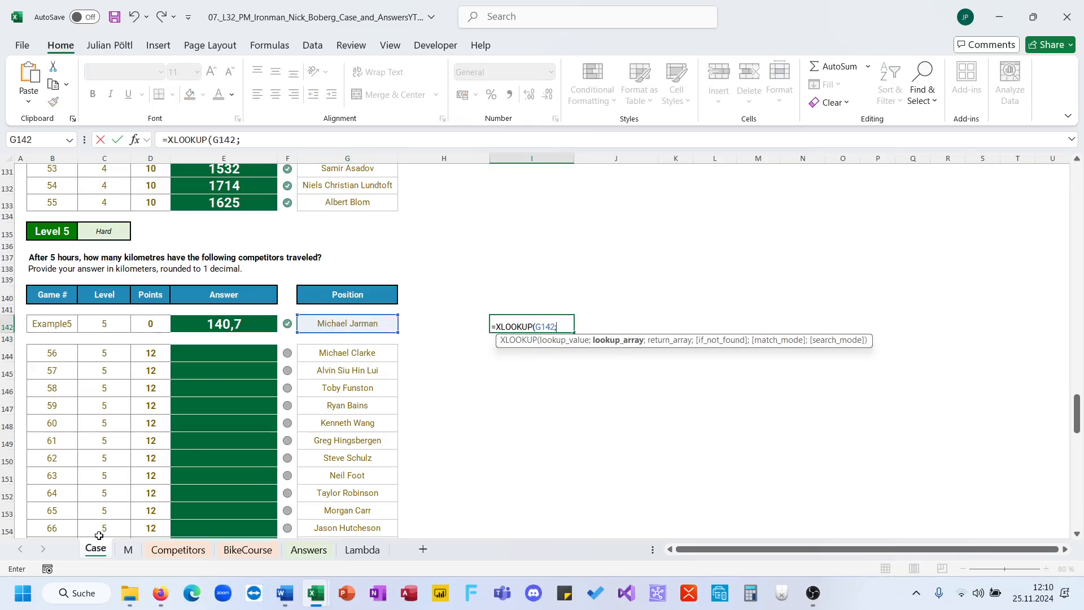
click(123, 551)
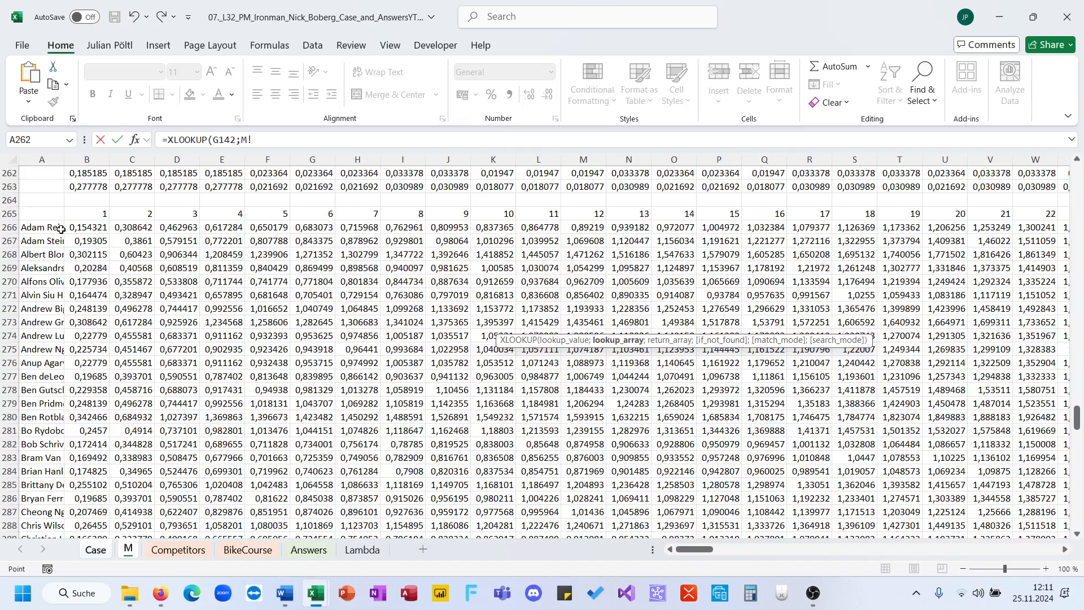
key(Escape)
Start an XLOOKUP formula in I142 with the example competitor in G142 as the lookup value
text(=)
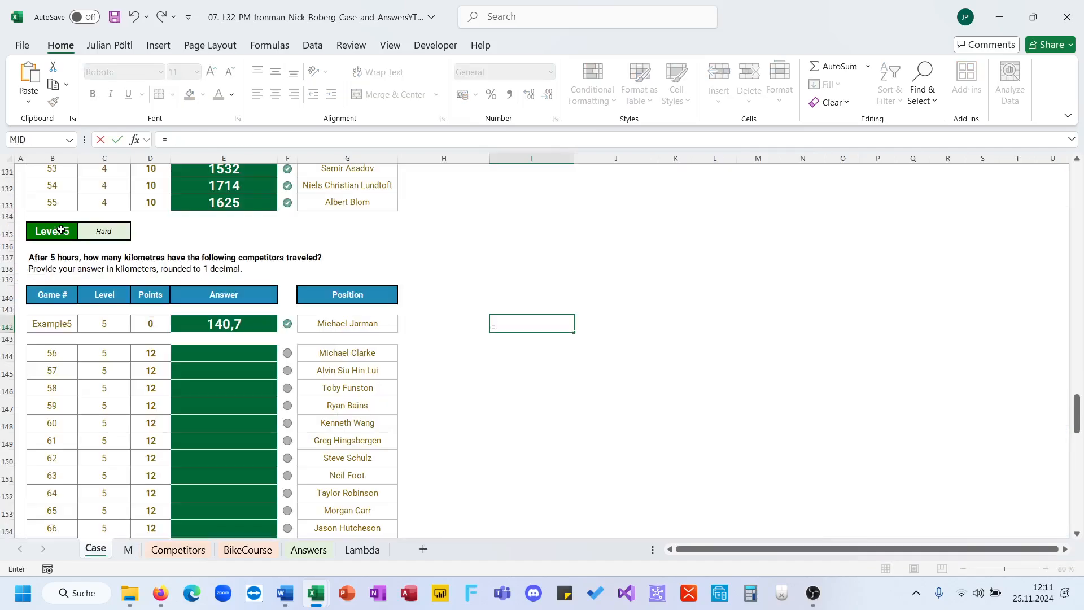
text(xl)
key(Tab)
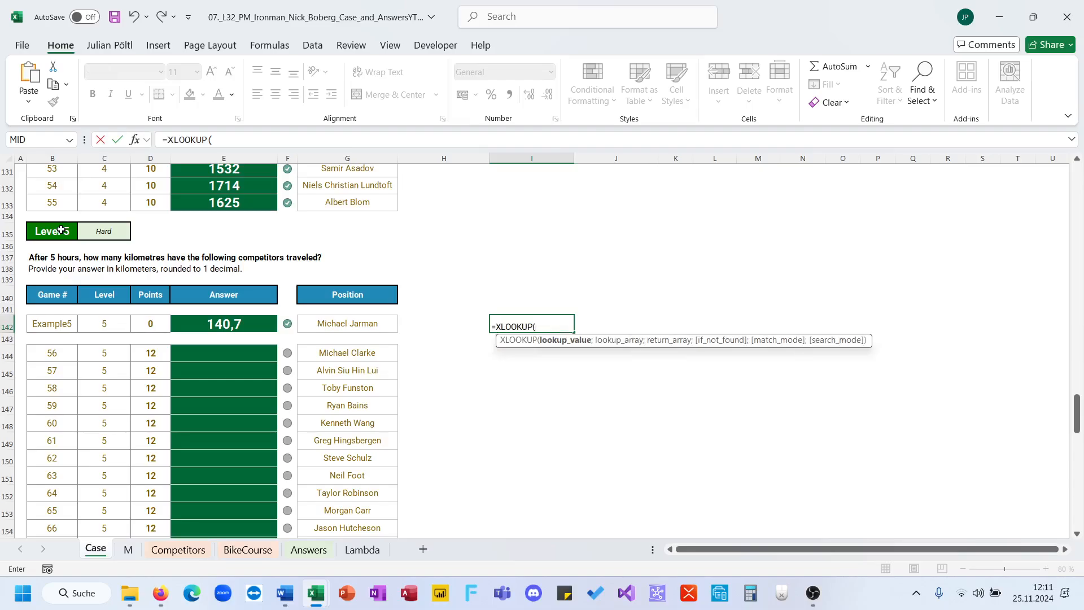
click(364, 326)
text(:G142)
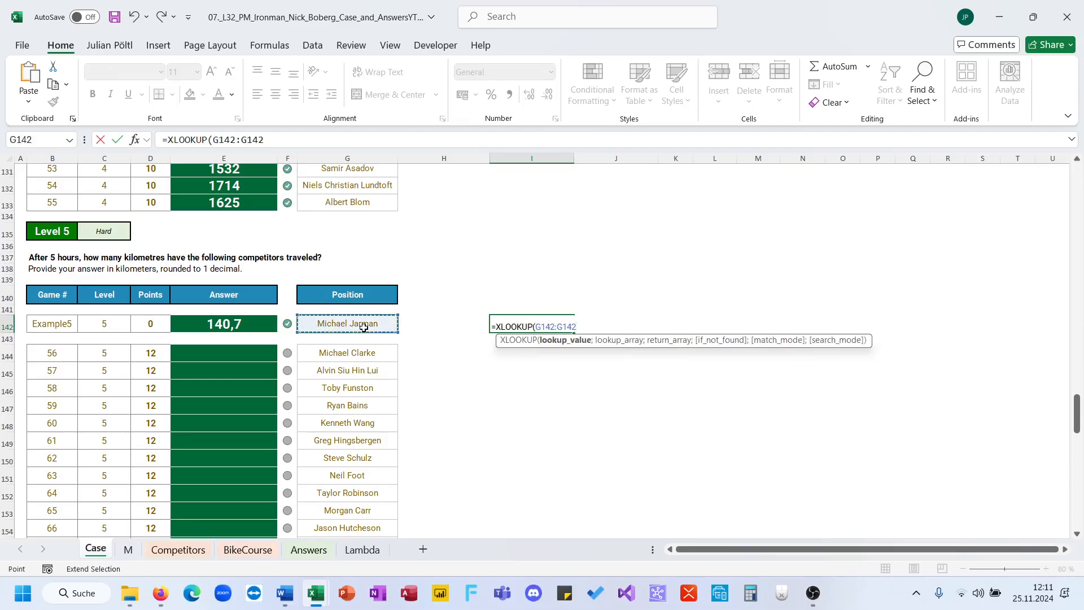
key(BackSpace)
key(BackSpace)
key(BackSpace)
key(BackSpace)
key(BackSpace)
text(;)
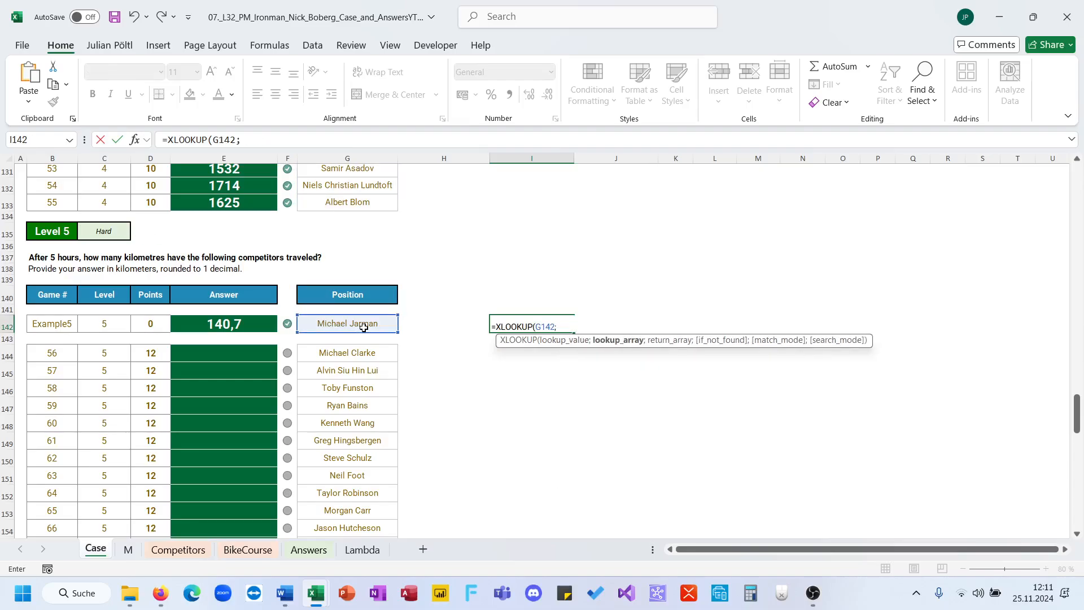
Complete the XLOOKUP with M!A266# as lookup array and all cumulative times from M!B266:B394 across to the last column as return array
click(132, 550)
click(49, 230)
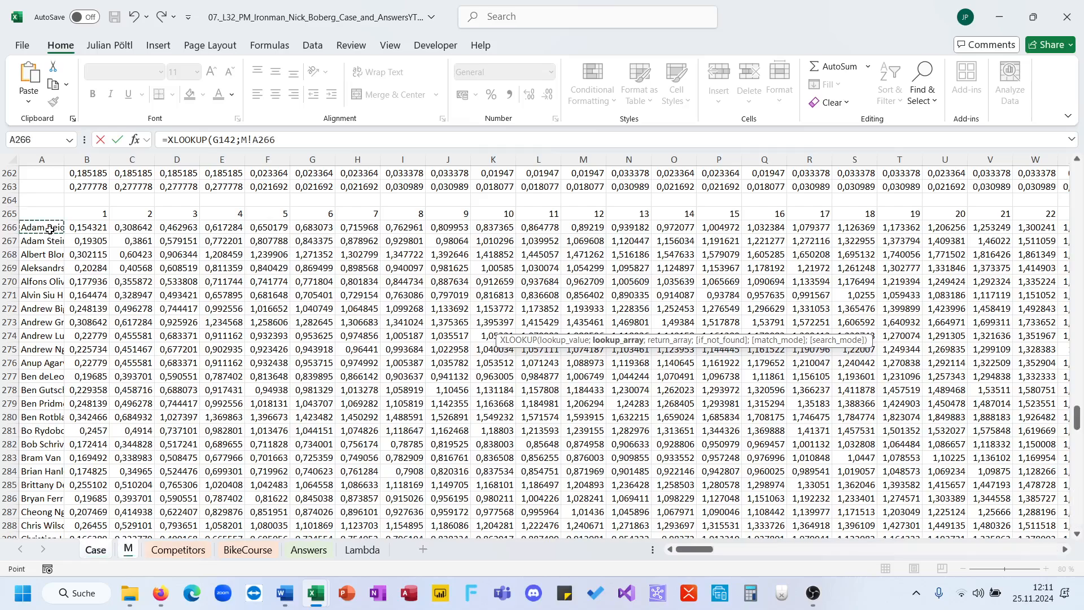
key(ctrl+shift+Down)
text(;)
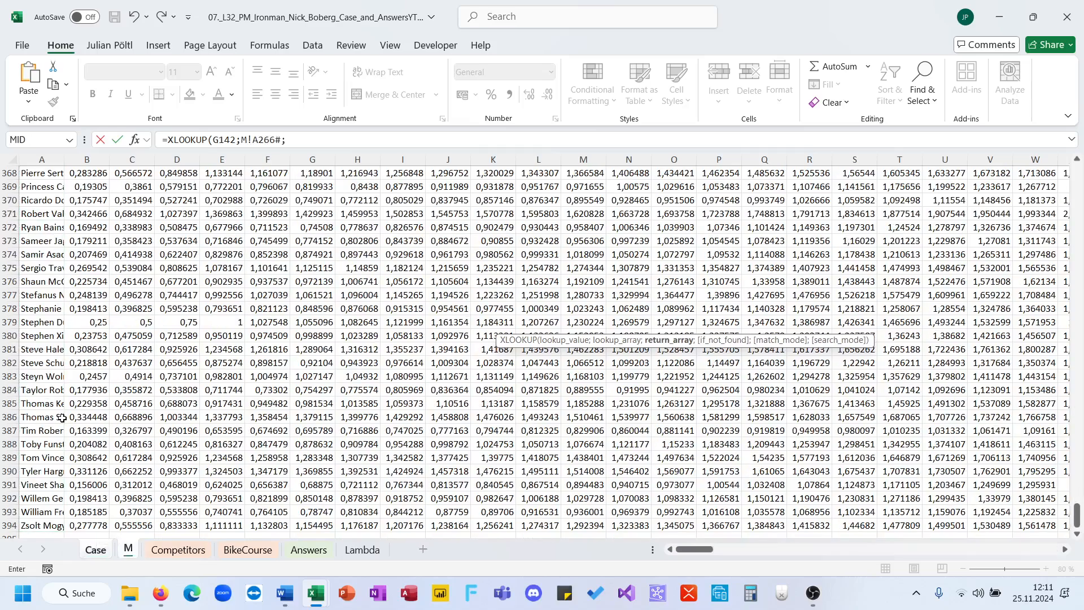
click(98, 519)
key(ctrl+shift+Up)
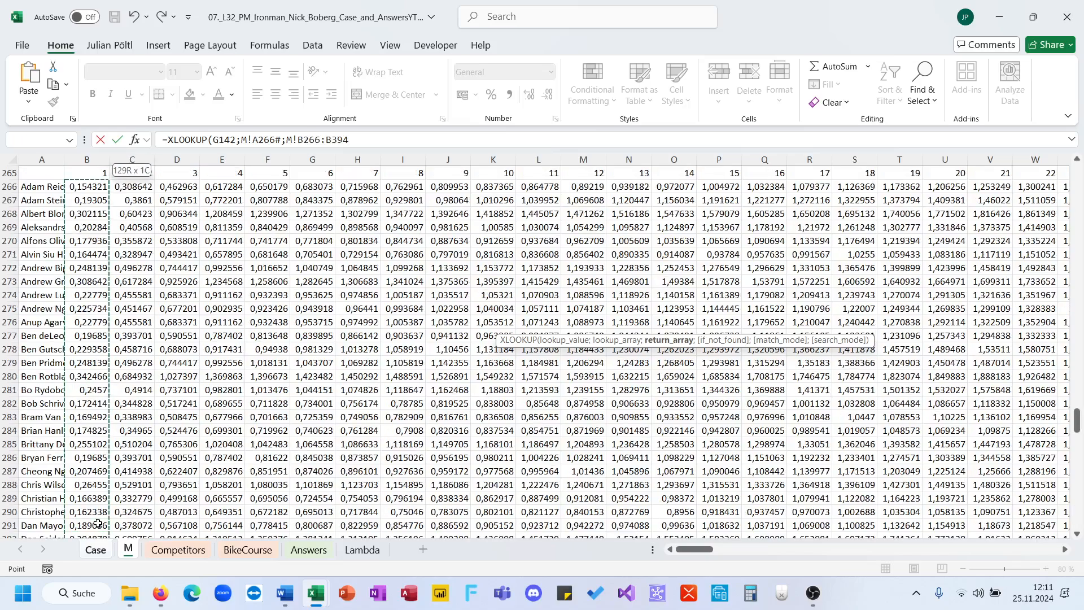
key(ctrl+shift+Right)
text())
key(Return)
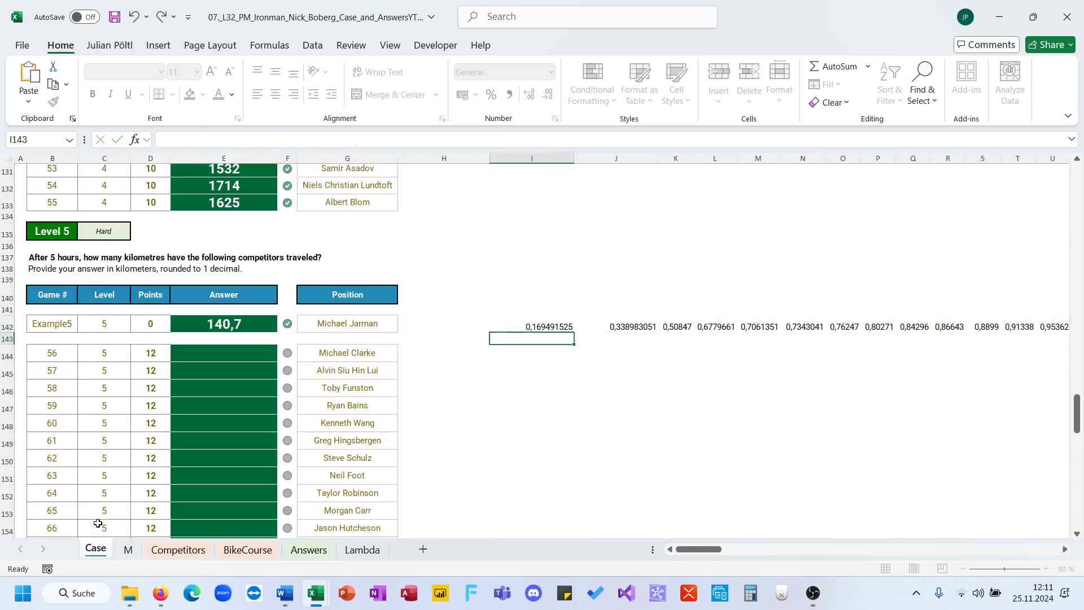
Begin a SEQUENCE formula in I141 above the looked-up times, leaving the rows argument empty
click(563, 307)
text(=se)
key(Down)
key(Down)
key(Down)
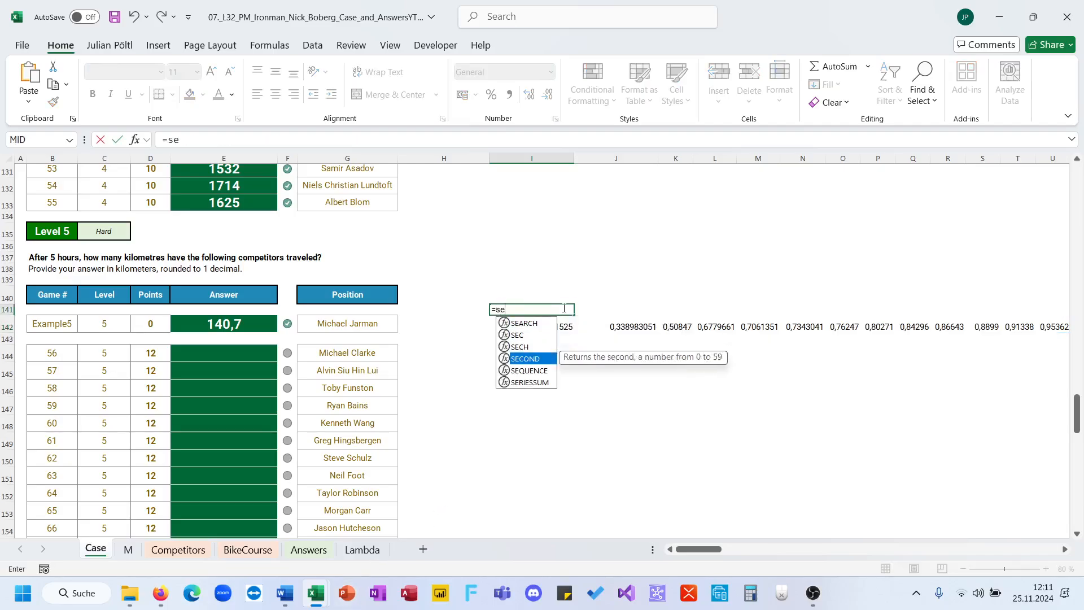
key(Down)
key(Tab)
text(;)
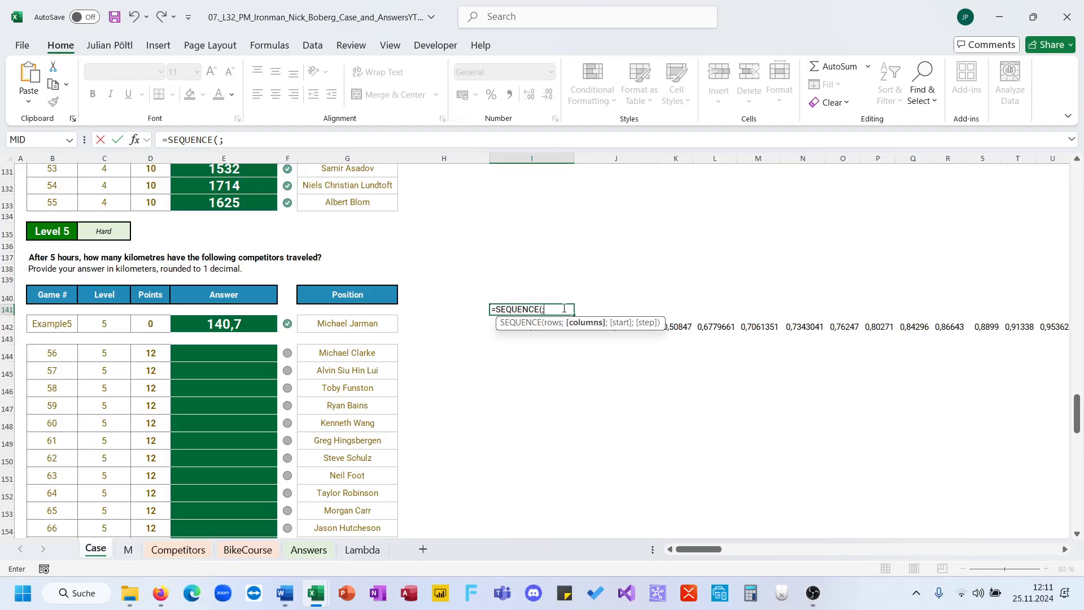
key(Left)
text(+)
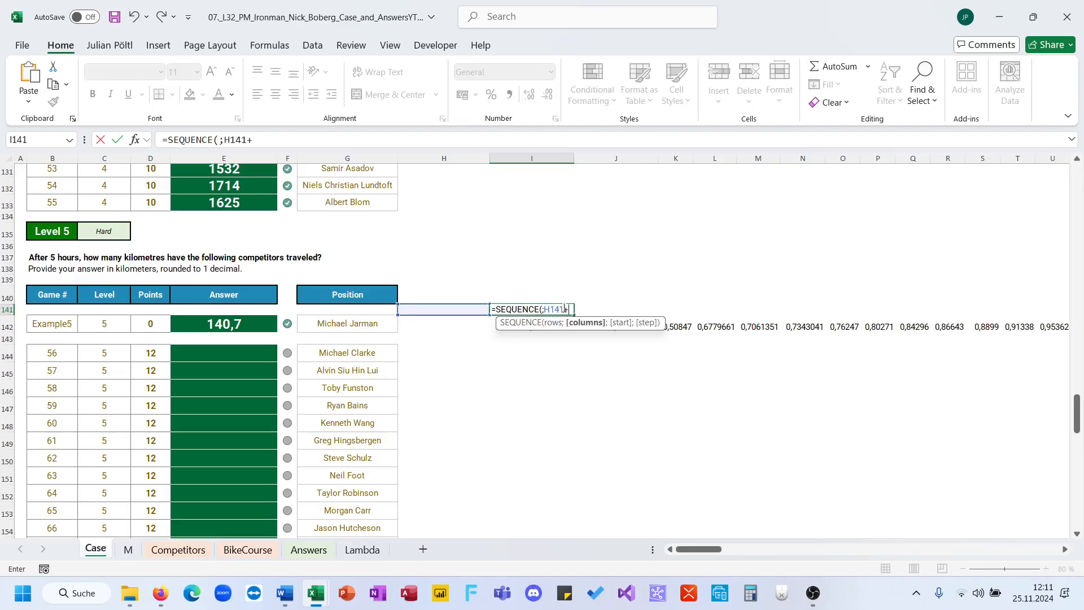
key(BackSpace)
key(BackSpace)
key(BackSpace)
key(BackSpace)
key(BackSpace)
key(Left)
key(BackSpace)
key(BackSpace)
key(BackSpace)
key(BackSpace)
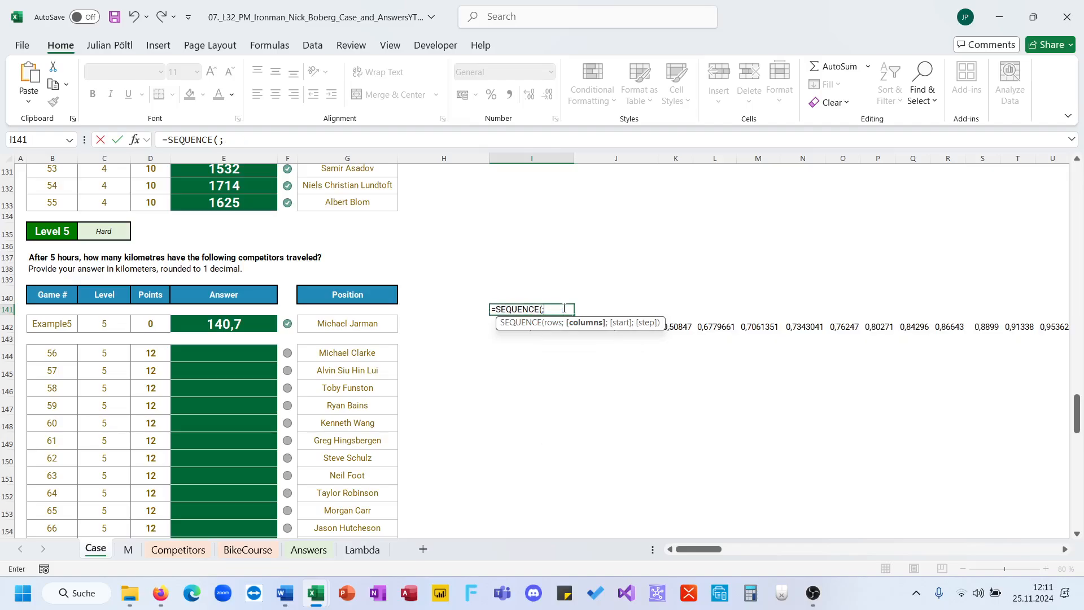
Complete the SEQUENCE formula in I141 with 4+42+180 as the number of columns
text(4+40+180)
key(BackSpace)
key(BackSpace)
key(BackSpace)
key(BackSpace)
text(2+180)
key(Return)
key(Up)
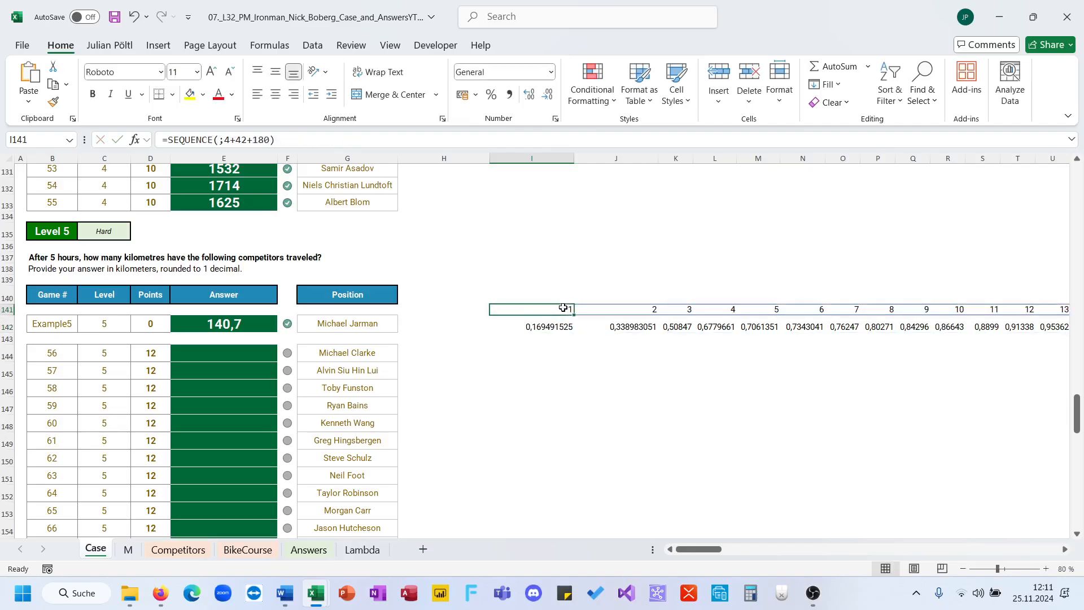
Examine the looked-up cumulative times in row 142 against the kilometre numbers above them
key(Down)
key(Right)
key(Right)
key(Right)
key(Right)
key(Right)
key(Right)
key(Right)
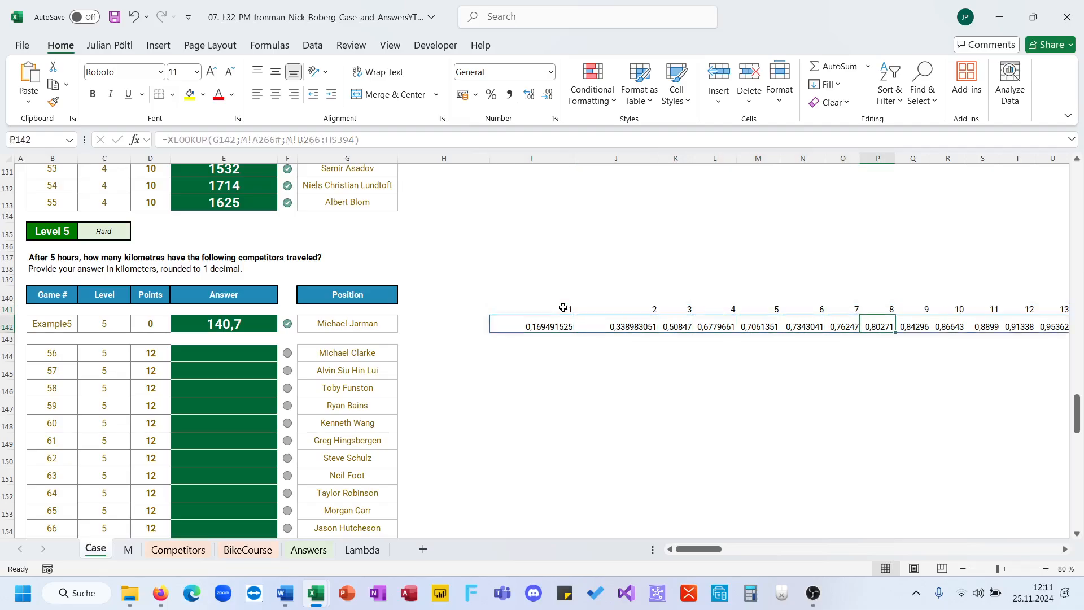
key(Left)
key(Left)
key(Left)
key(Left)
key(Left)
key(Left)
key(Left)
key(Right)
key(Left)
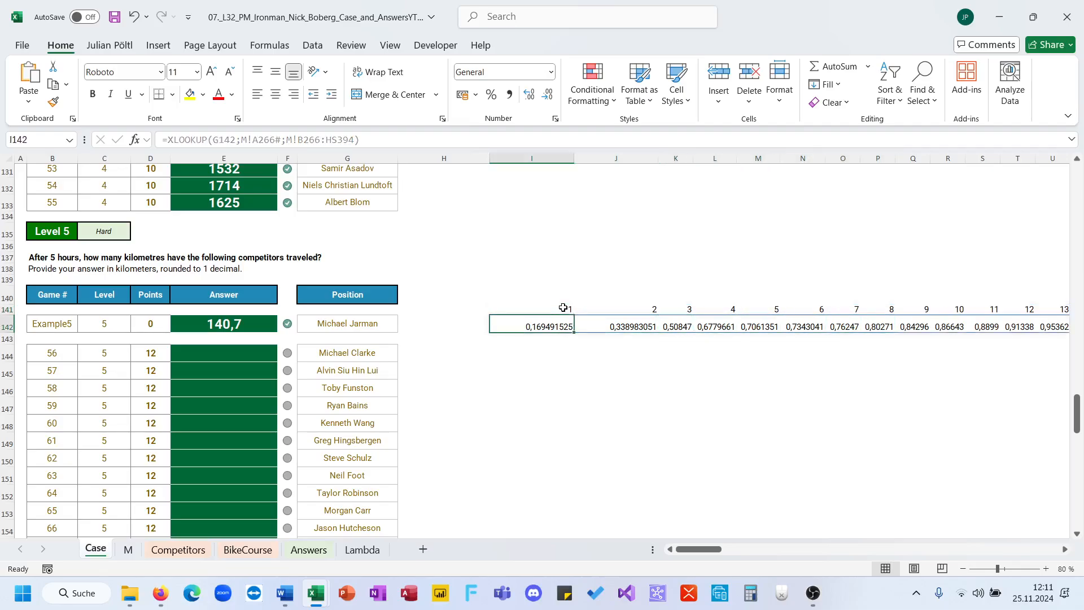
key(Left)
Enter an XMATCH in I143 that looks up 5 in I142# with match mode 1
click(550, 342)
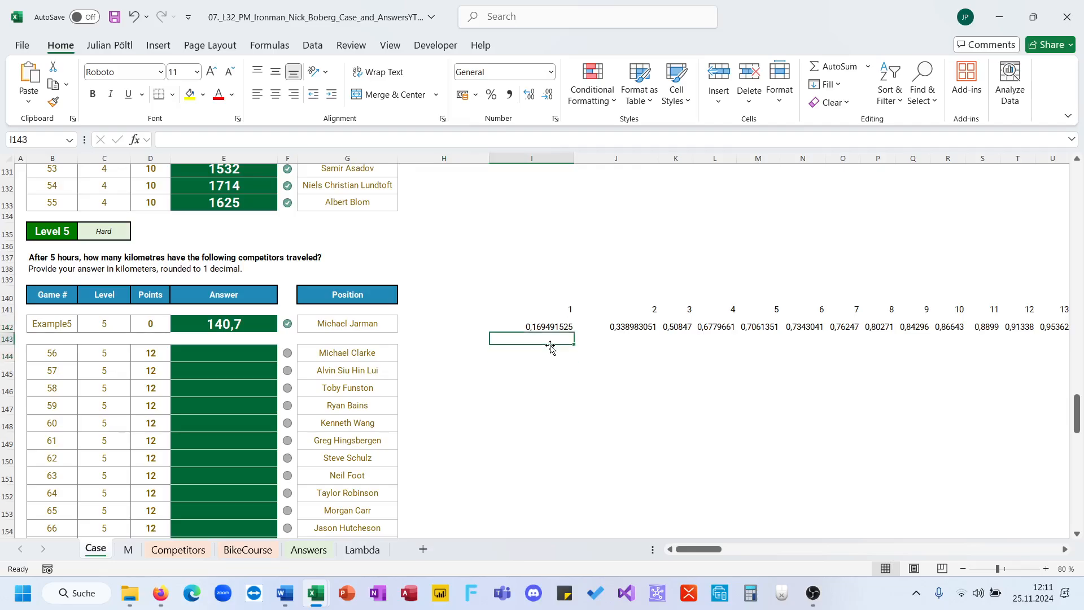
text(=xm)
key(Tab)
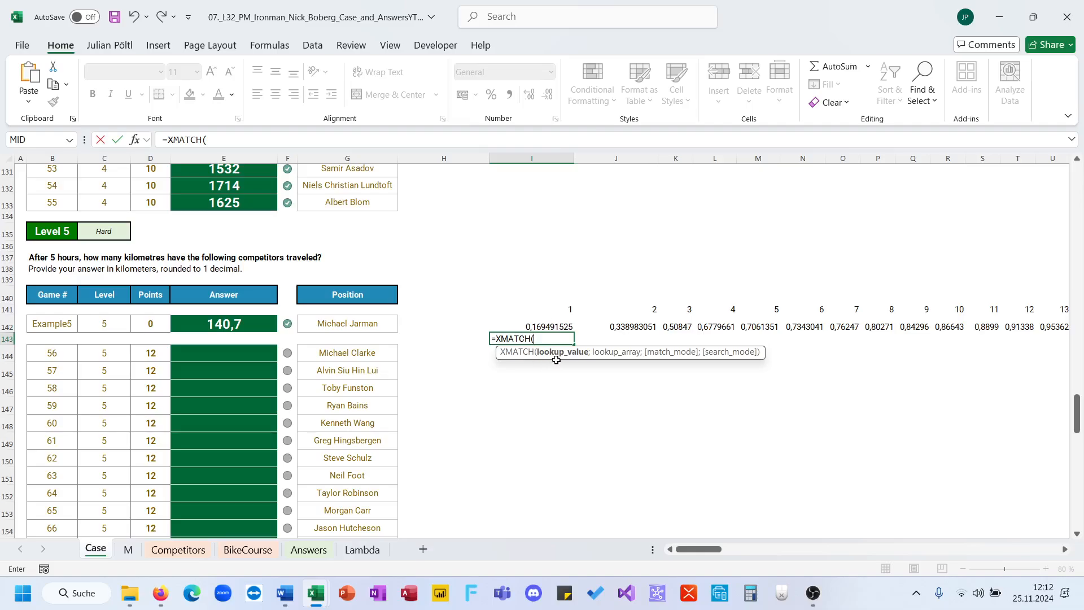
text(;)
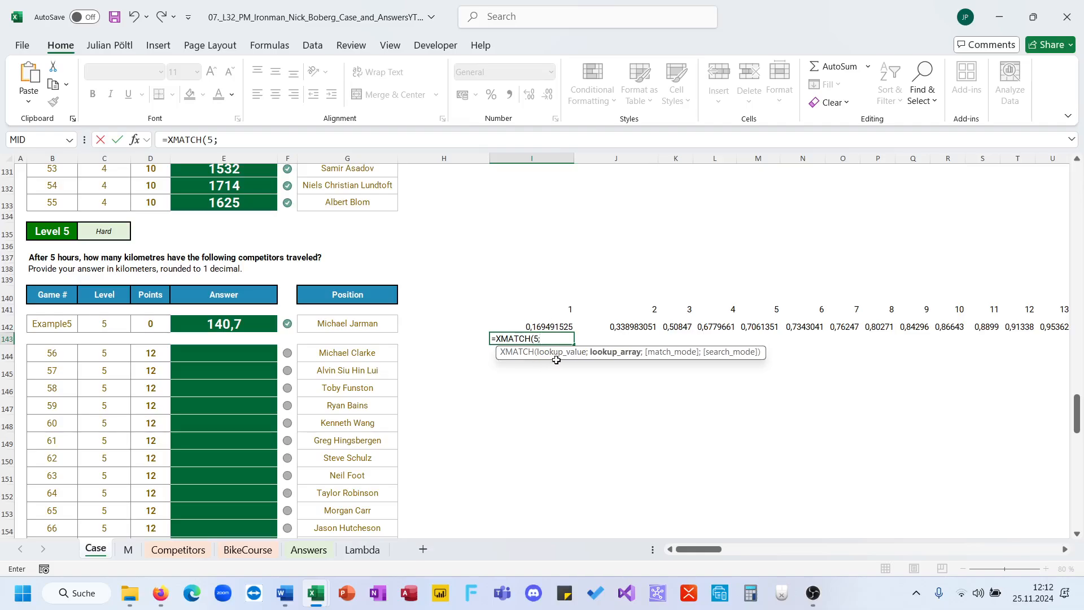
click(553, 326)
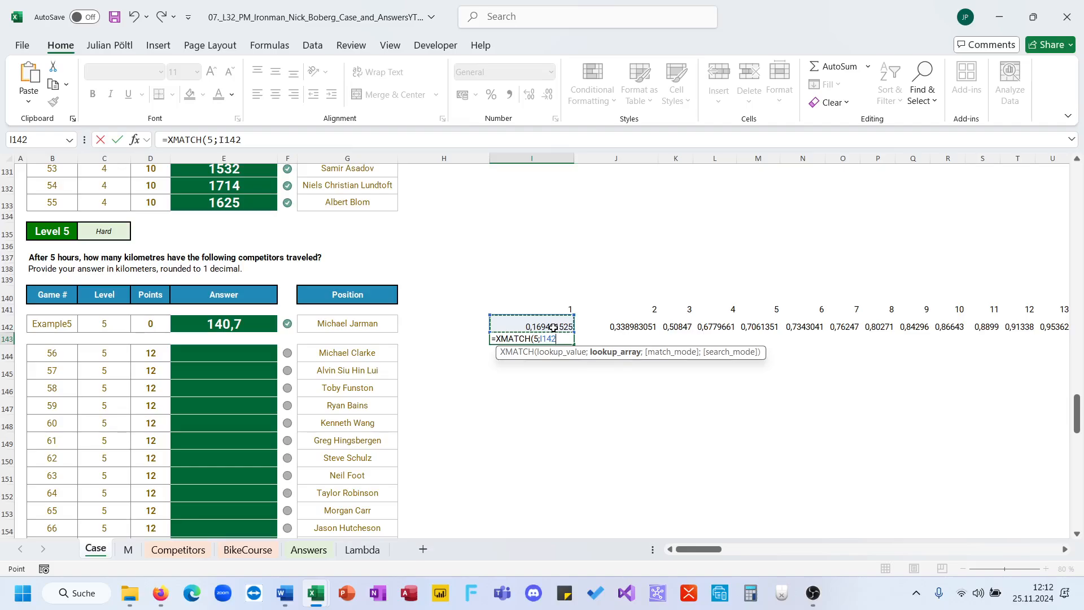
text(#;1))
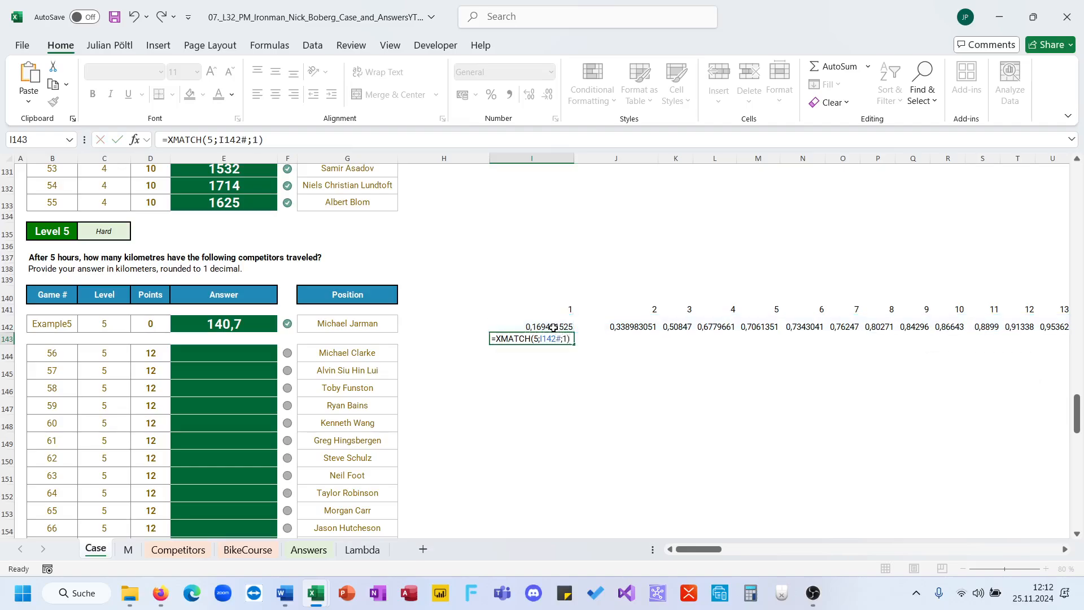
key(Return)
key(Up)
Duplicate the XMATCH into J143 with next-smaller matching, and swap the two formulas so the next-smaller match sits in I143
triple_click(256, 139)
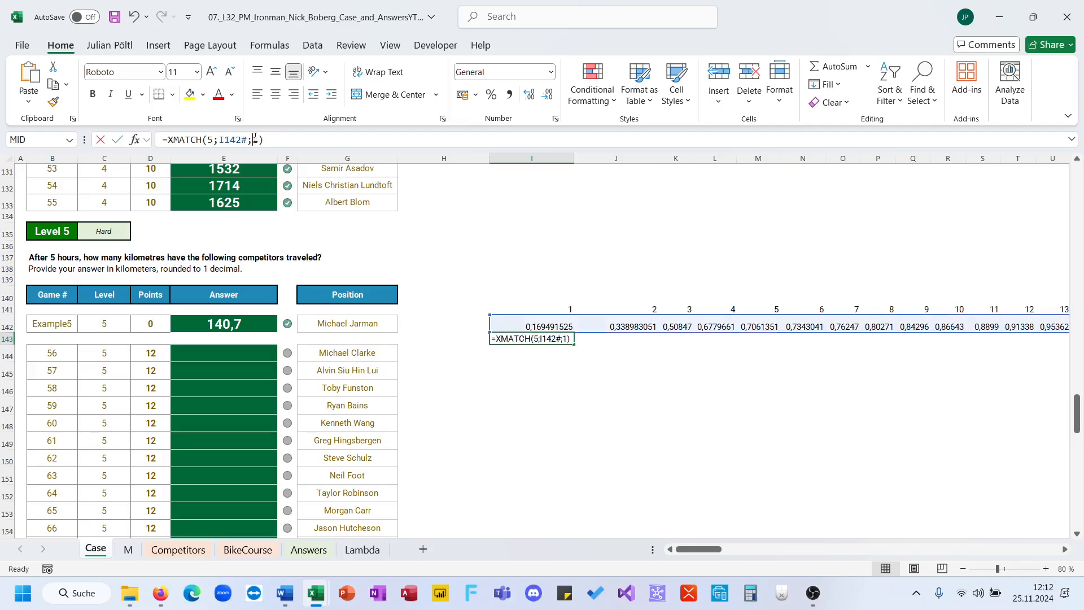
key(ctrl+c)
key(Tab)
key(ctrl+v)
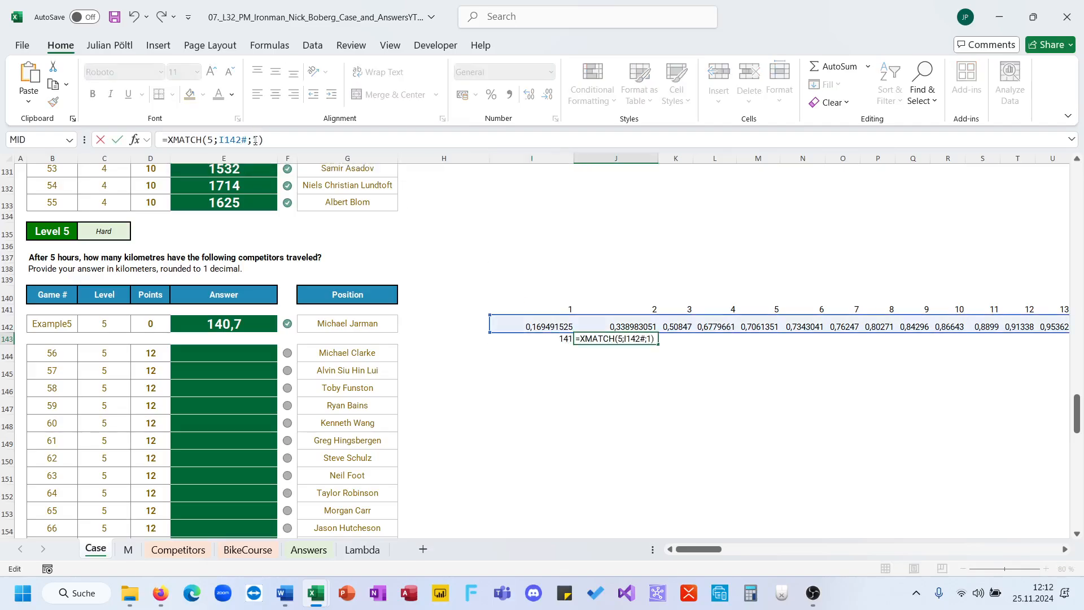
click(255, 140)
key(Return)
key(Up)
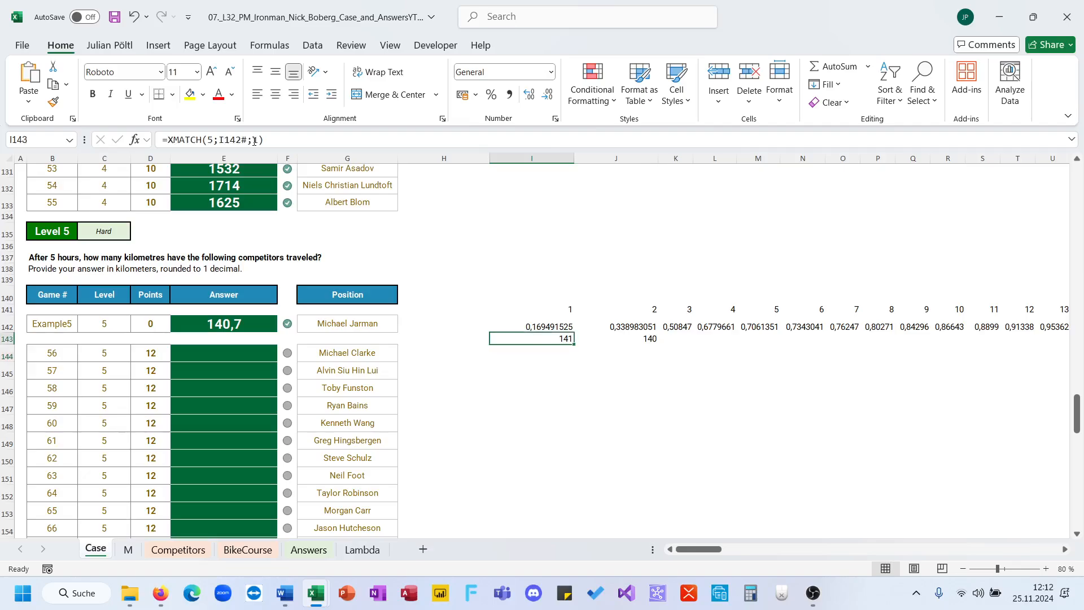
drag(519, 344, 606, 345)
click(556, 351)
text(=xl)
key(Tab)
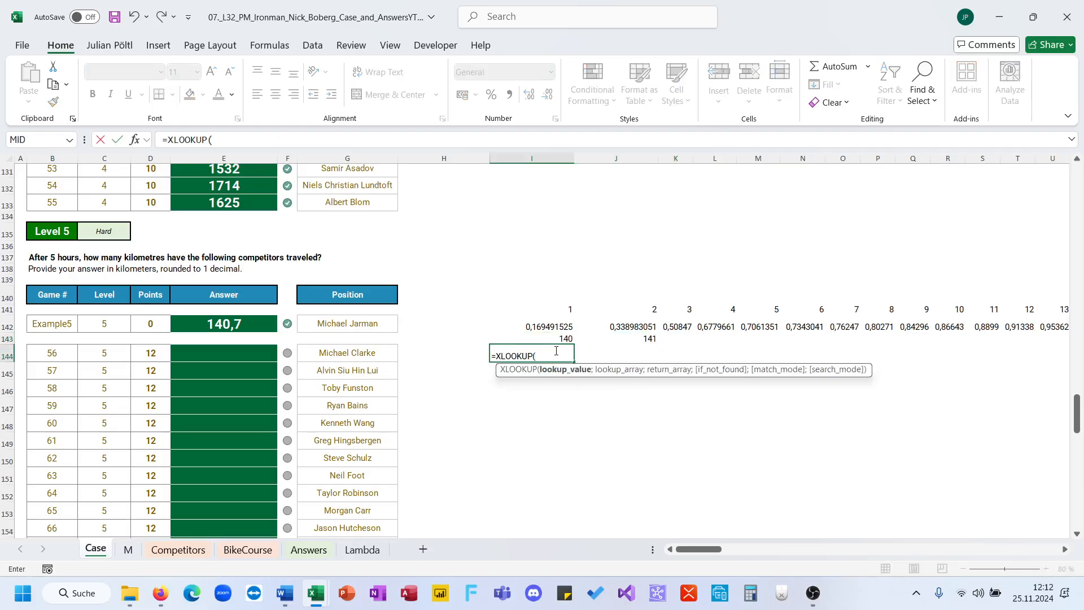
key(Escape)
Write an INDEX formula in I144 with I142# as the array, an empty row number and I143 as the column number
text(=ind)
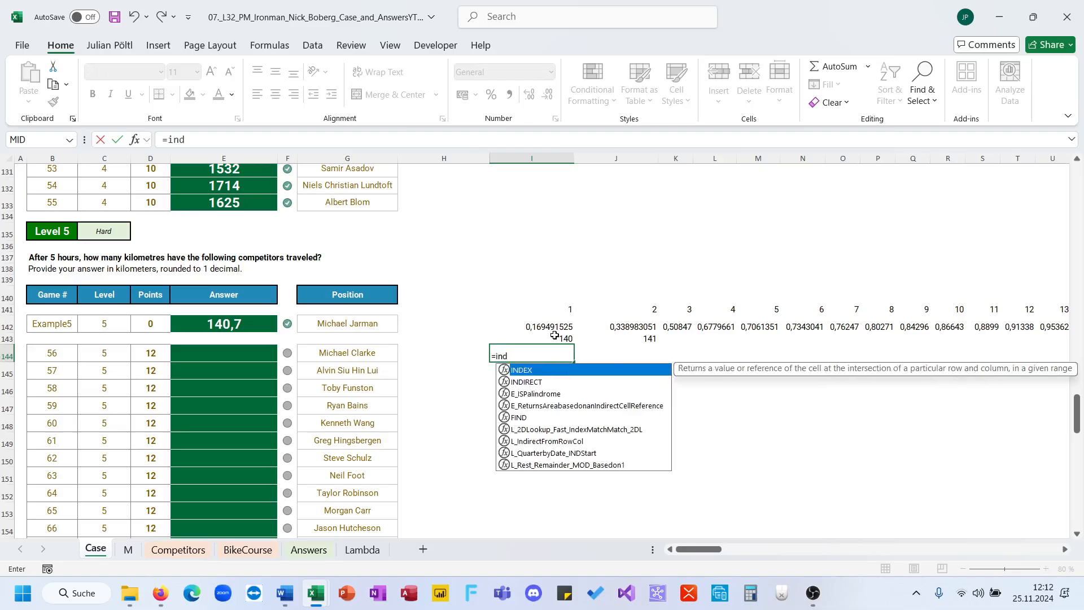
key(Tab)
click(556, 338)
text(;;)
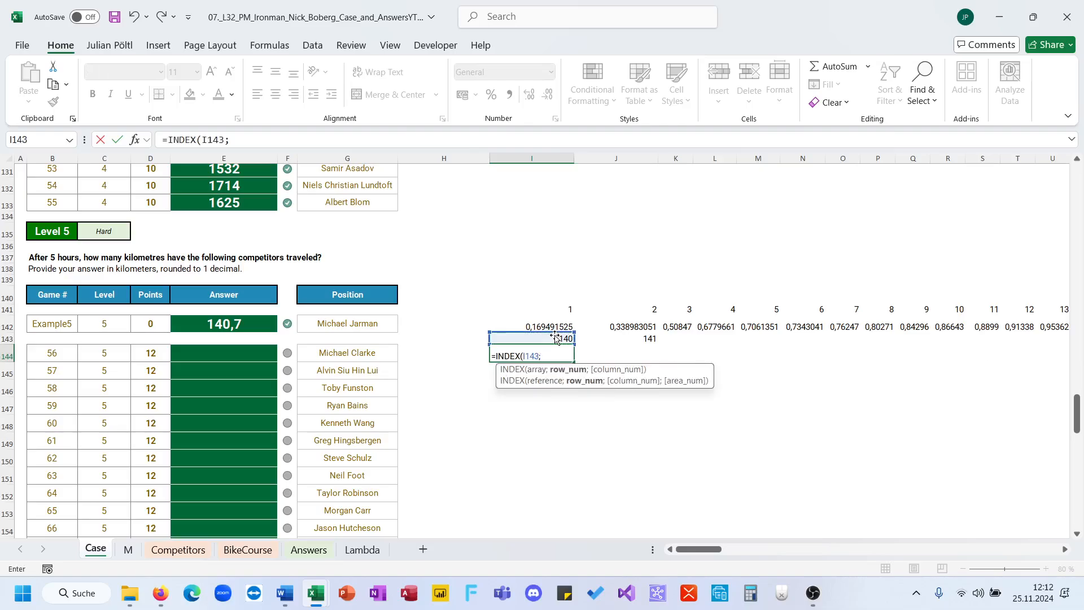
key(BackSpace)
key(BackSpace)
key(BackSpace)
key(BackSpace)
key(BackSpace)
key(BackSpace)
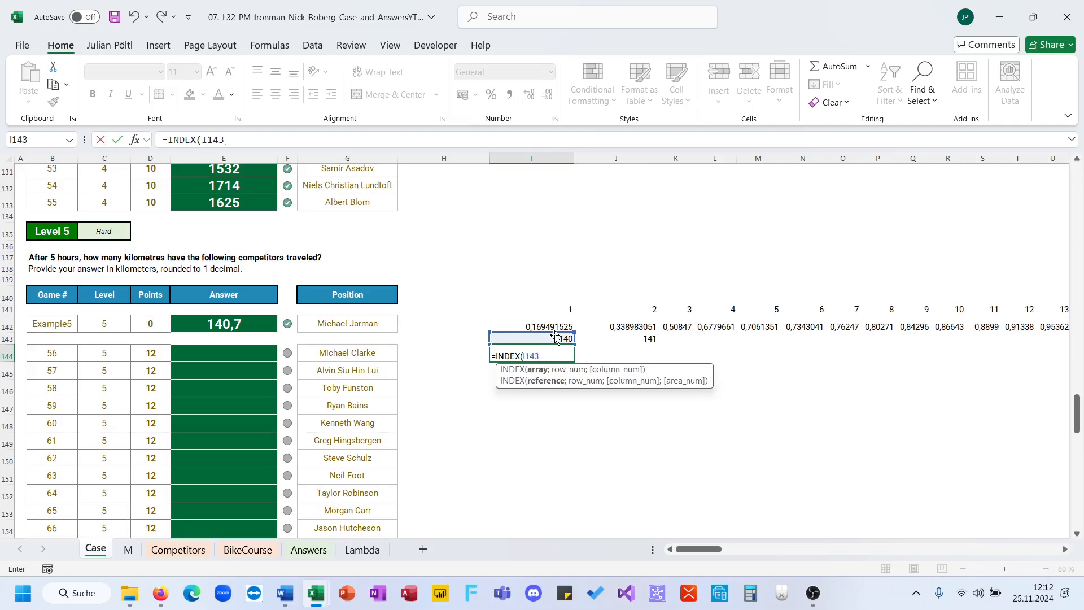
click(557, 328)
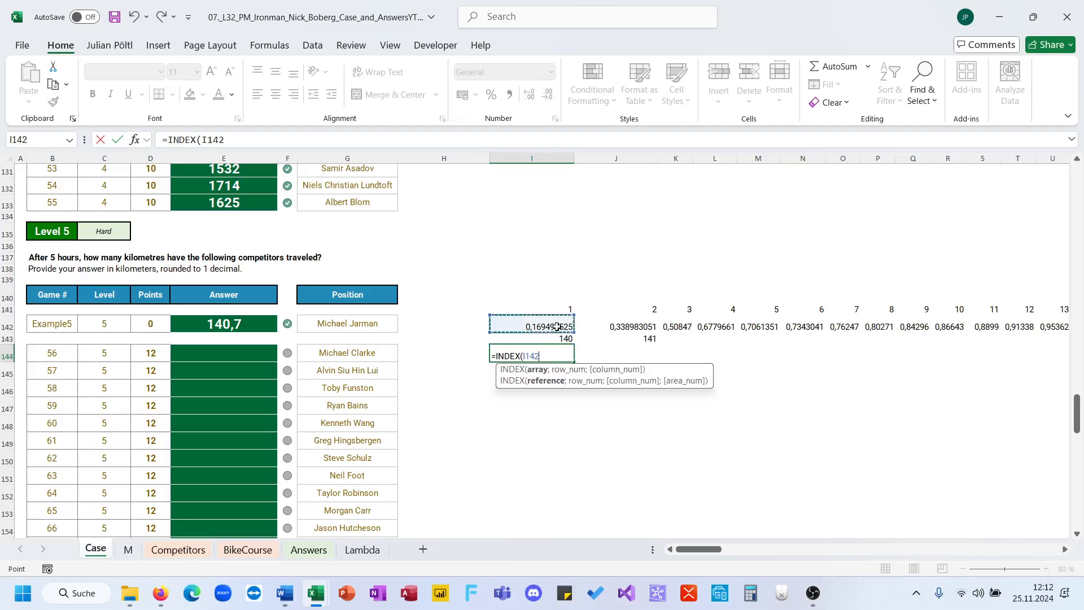
text(#;;)
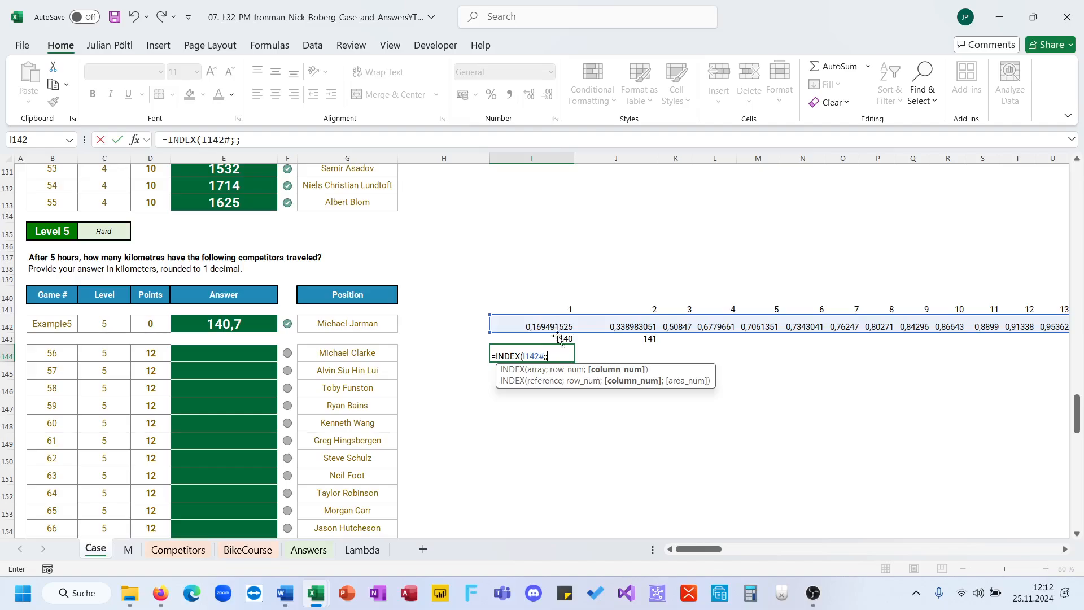
click(557, 338)
text())
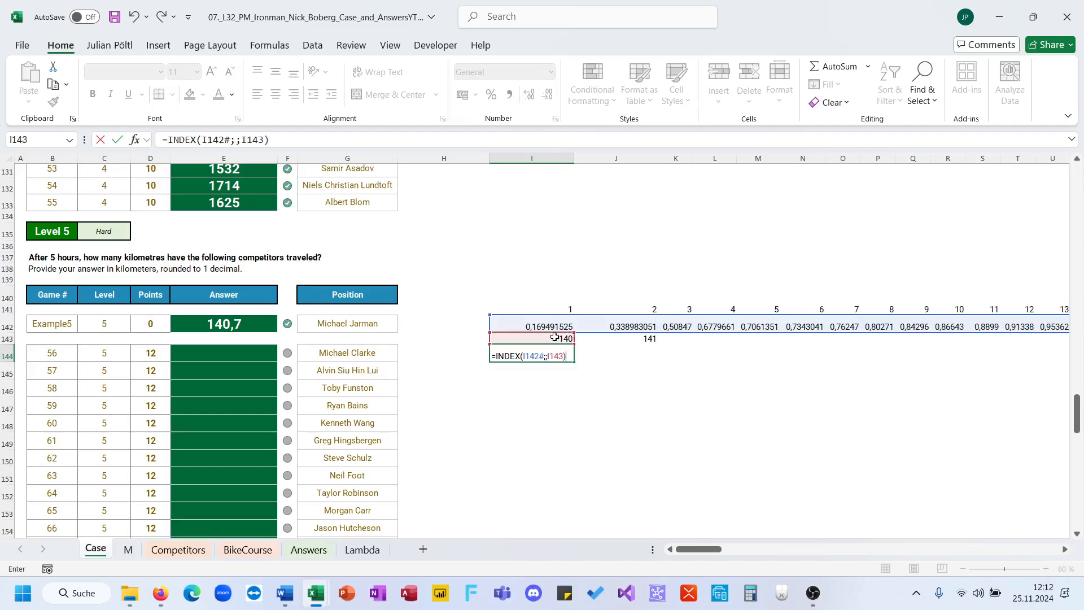
Make the array reference in the INDEX formula absolute as $I$142# and copy the formula to J144
double_click(222, 145)
key(F4)
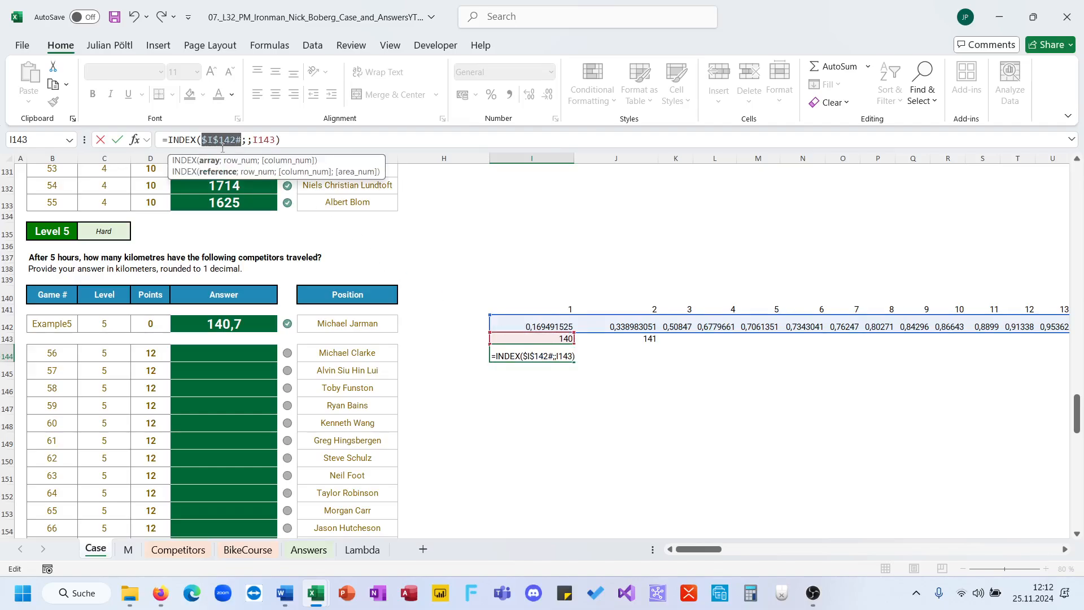
key(ctrl+Return)
key(ctrl+c)
key(Right)
key(Return)
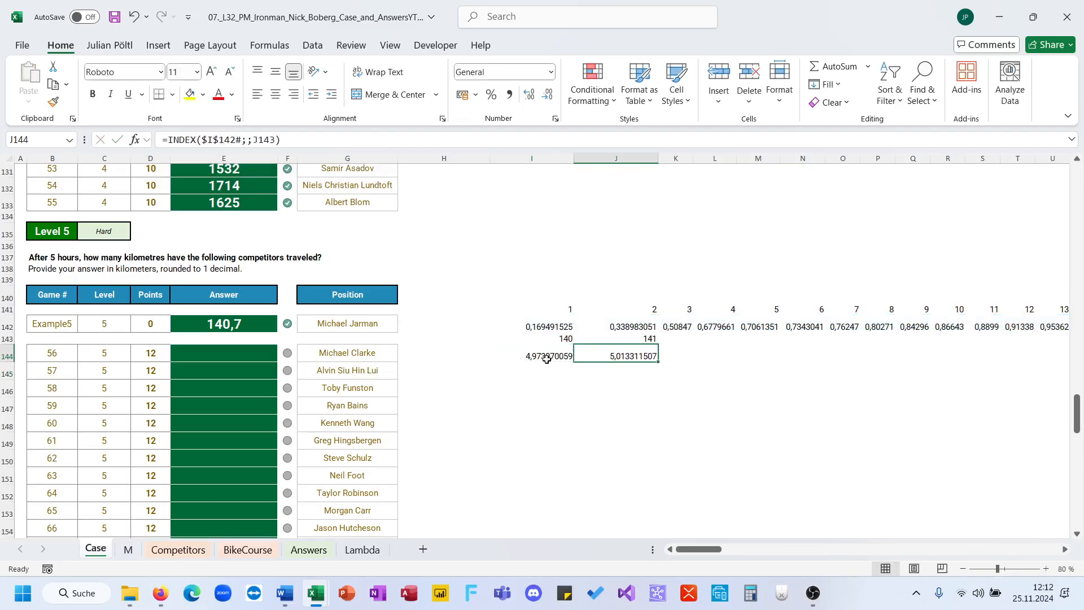
Calculate in K144 the time between the two surrounding kilometres as J144 minus I144
click(683, 361)
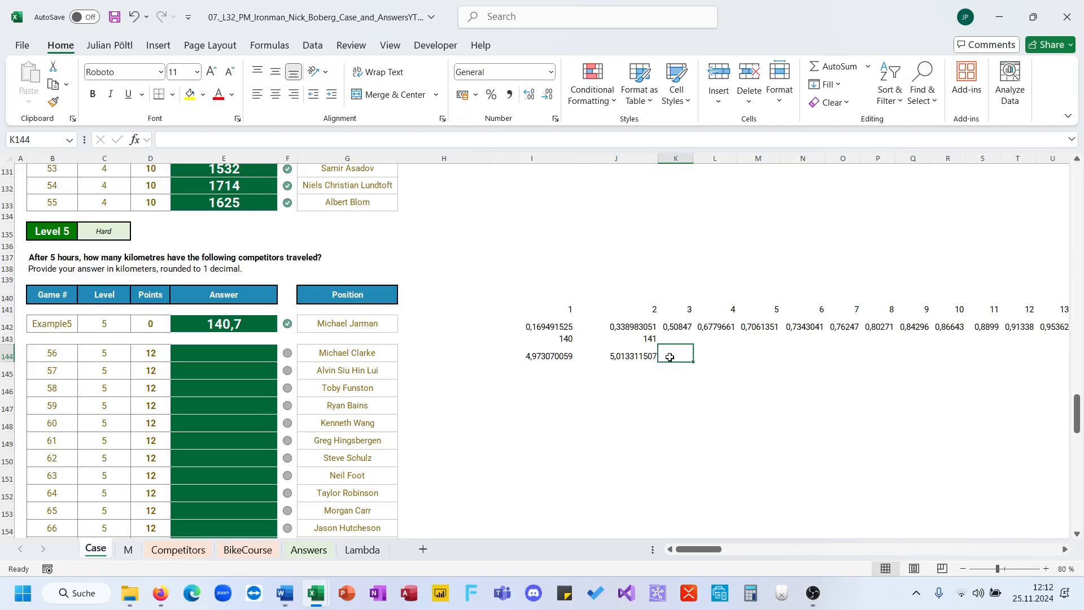
text(=)
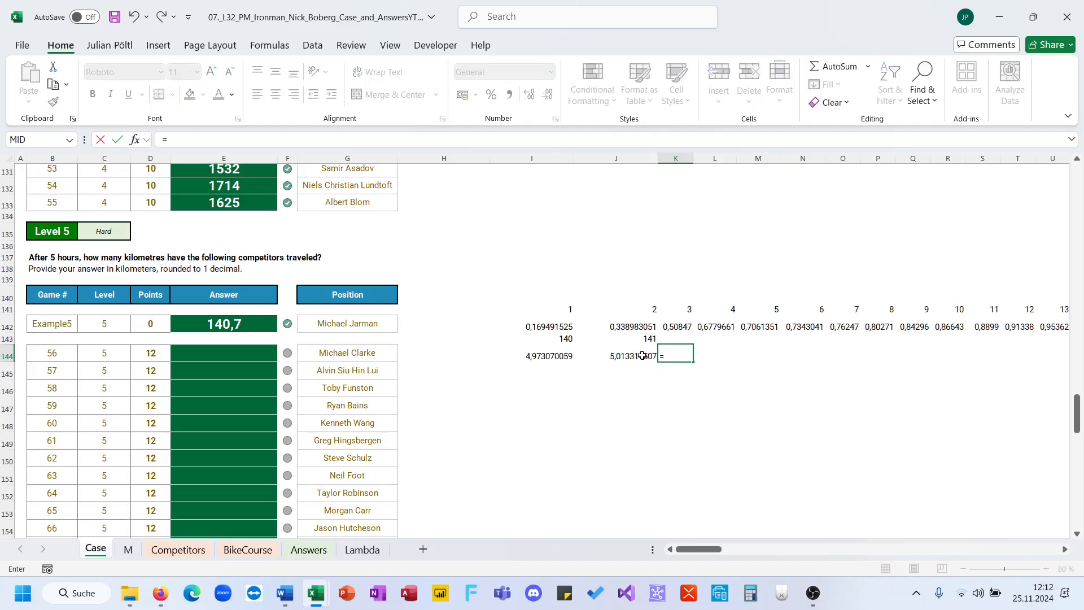
click(607, 357)
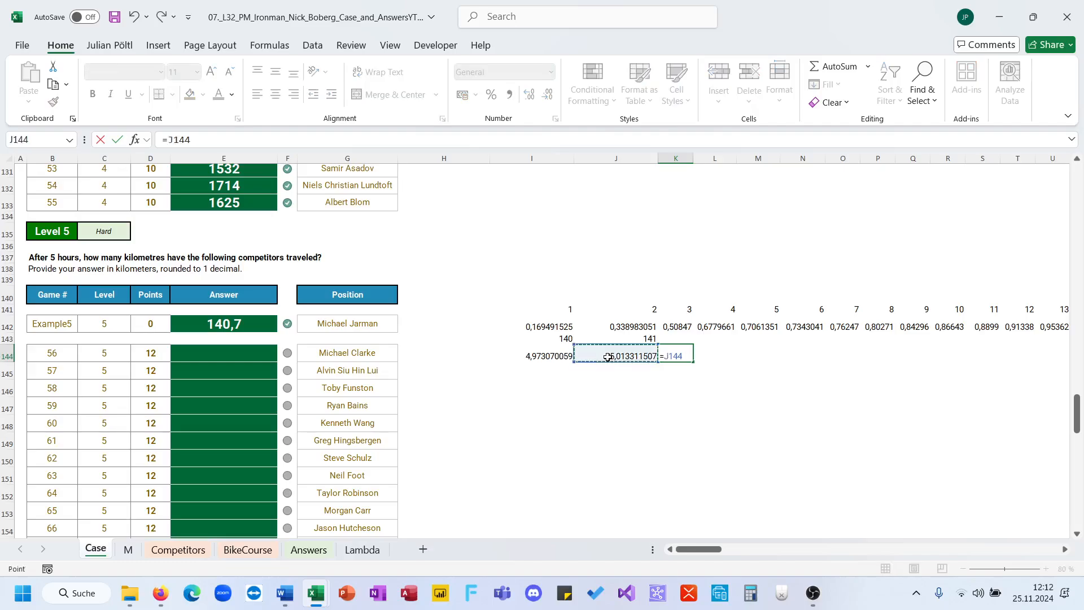
text(-)
key(Left)
key(Left)
key(Return)
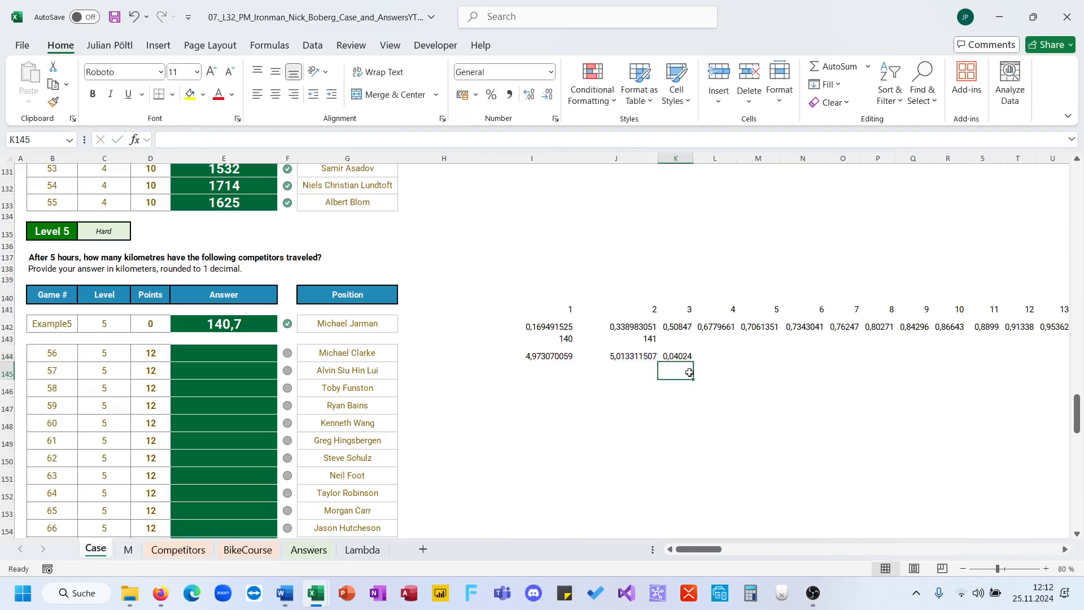
Enter a formula in K145 that subtracts J144 from 5
text(0=5-)
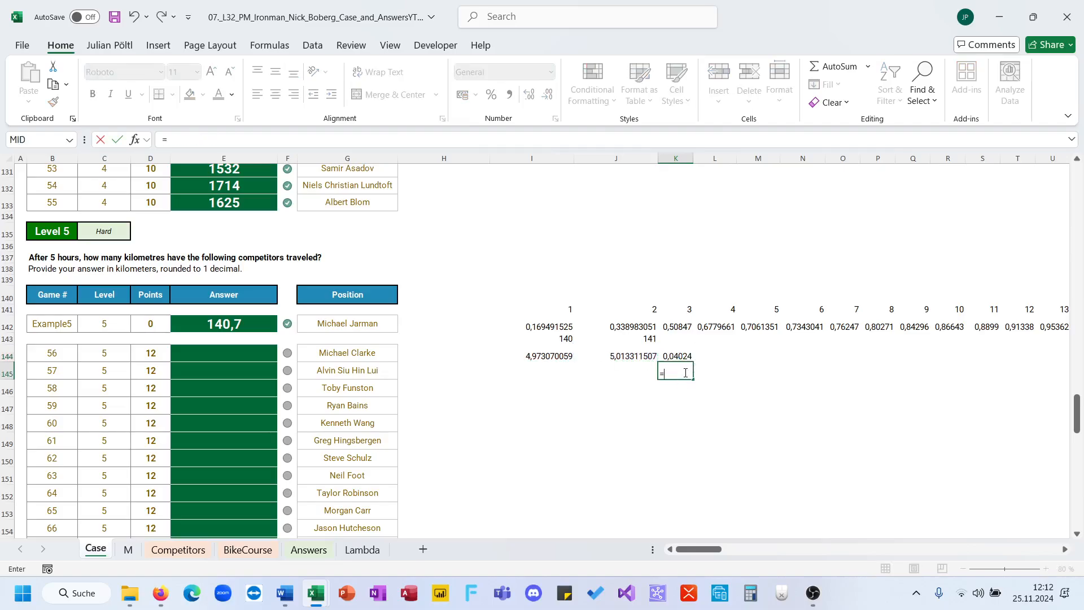
click(639, 357)
key(Return)
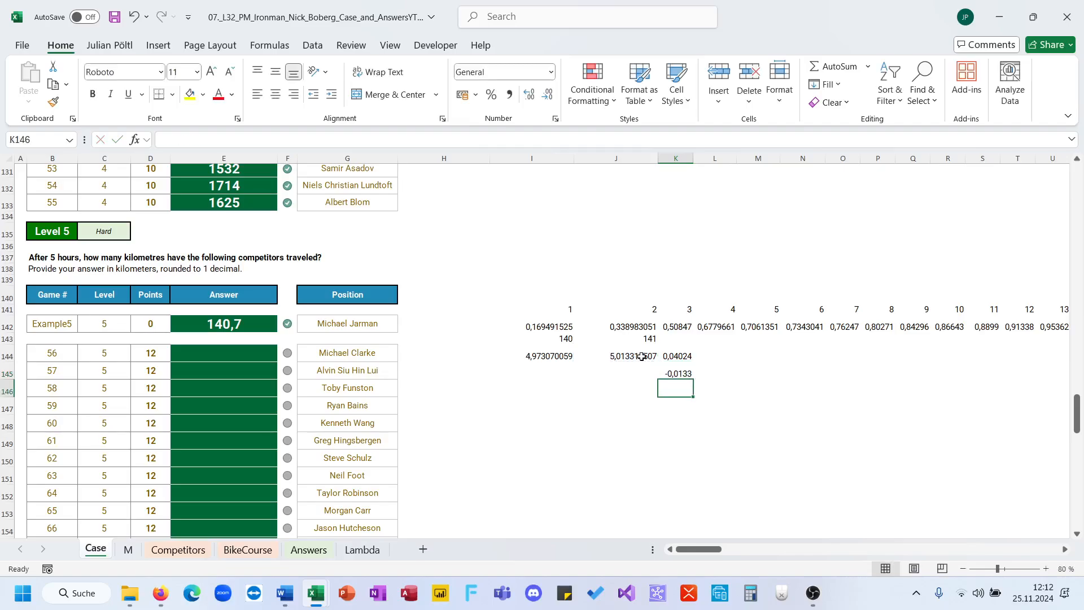
Replace the formula in K145 with =J144-5
click(678, 374)
text(=)
click(623, 368)
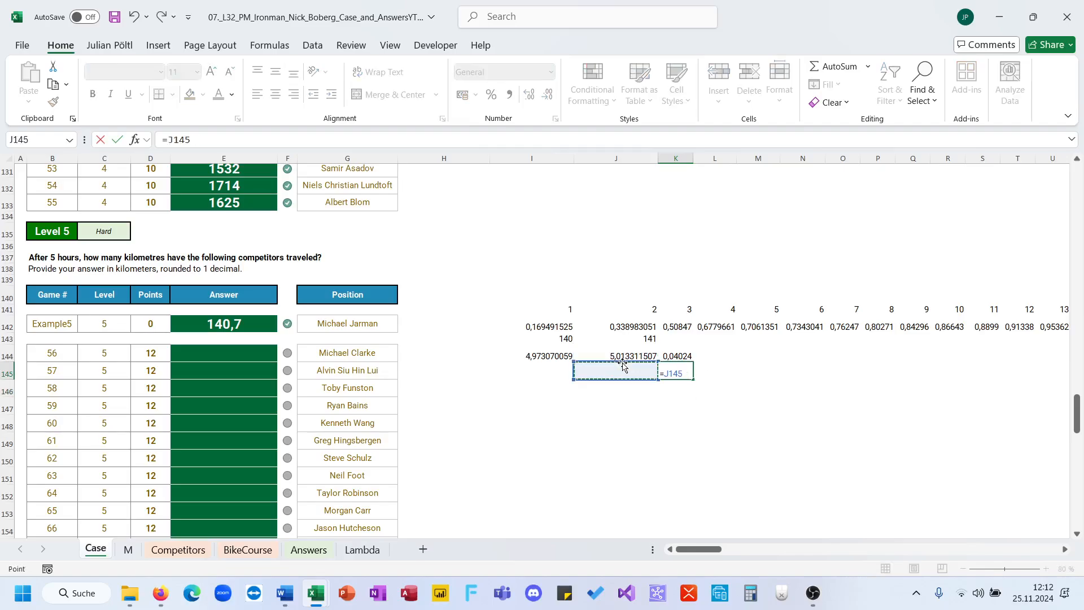
click(623, 362)
text(-)
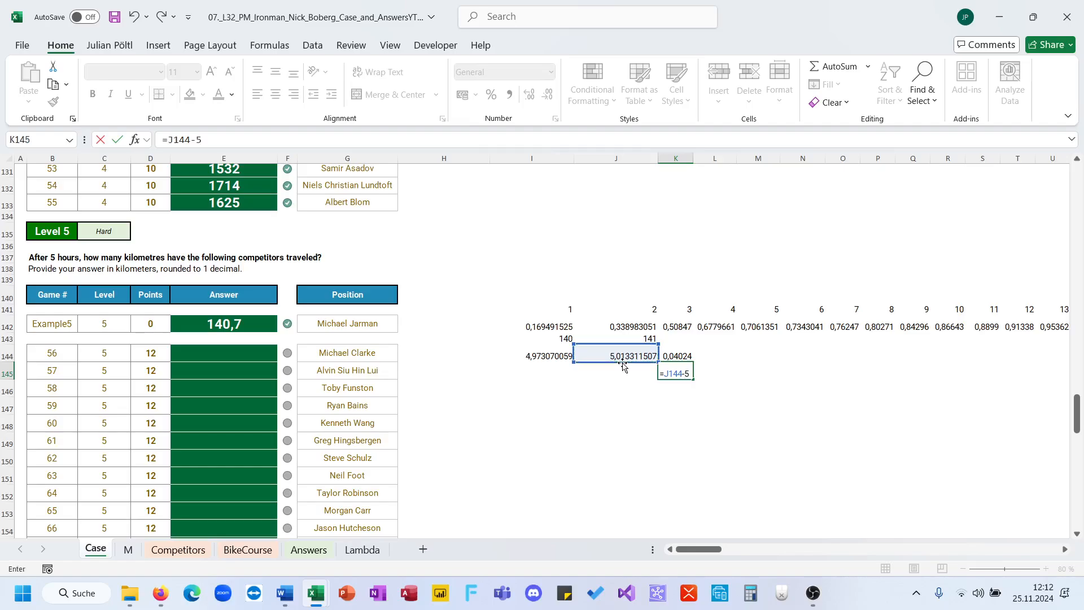
text(5)
key(Return)
Interpolate the distance travelled in L145 with =I143+1*((K144-K145)/K144)
click(718, 376)
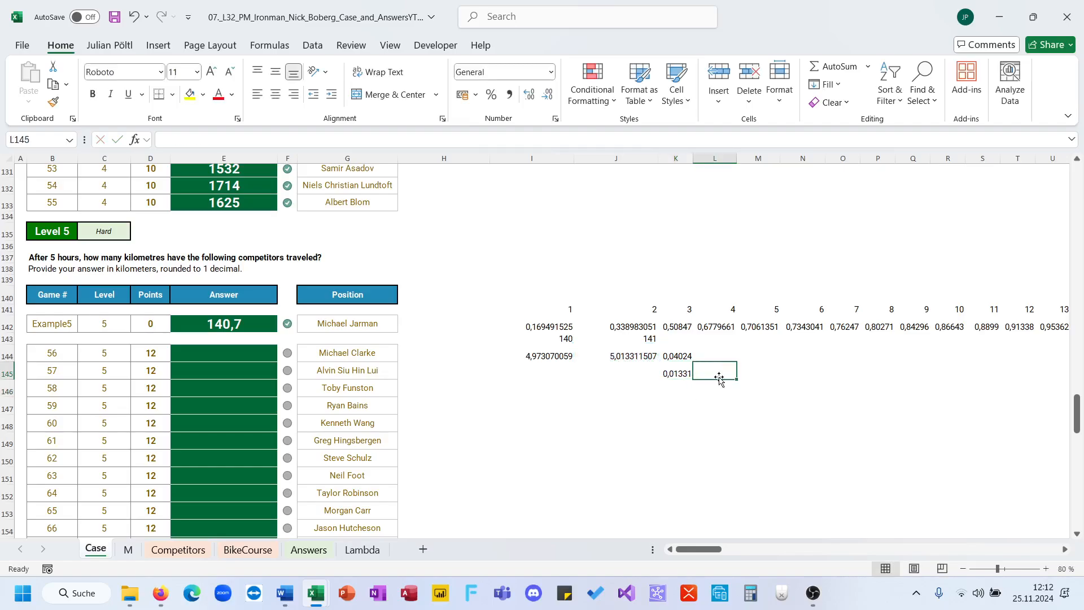
text(=)
click(569, 341)
text(+1*(()
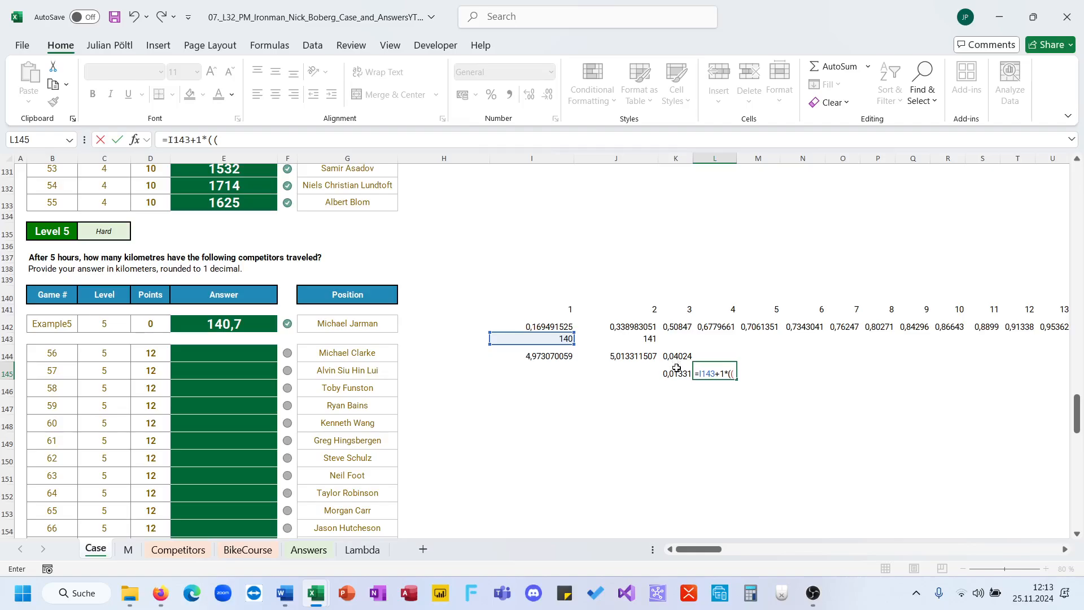
click(676, 354)
text(-)
click(675, 375)
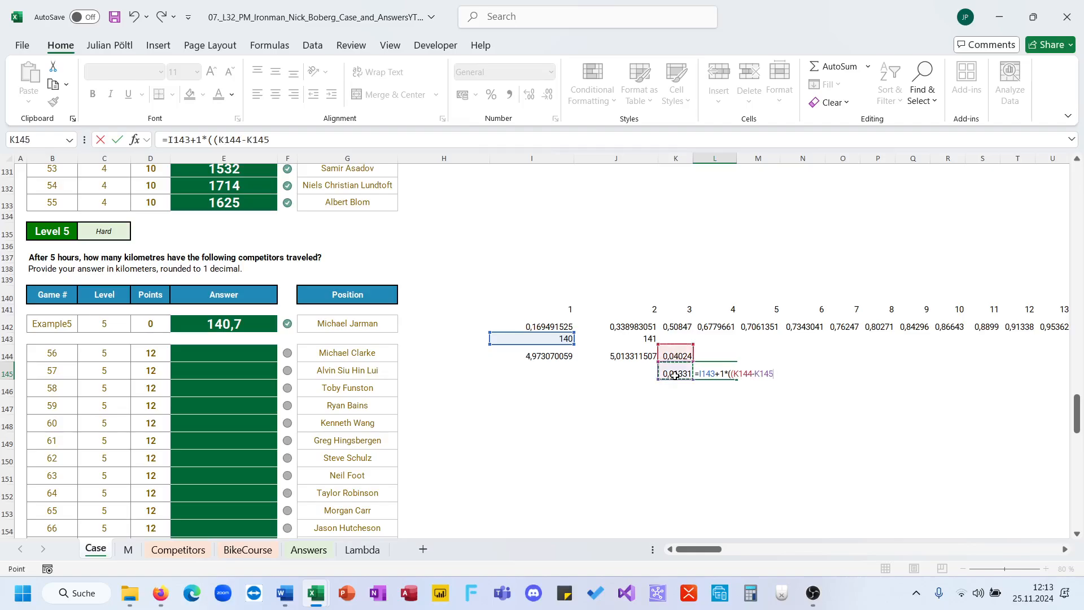
click(675, 355)
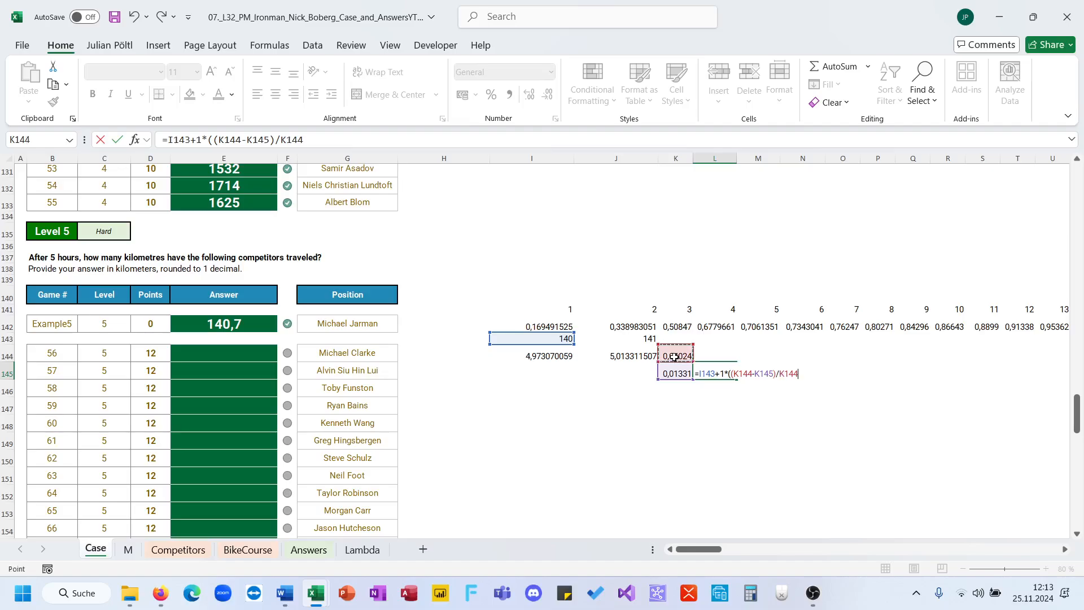
text())
key(Return)
key(Up)
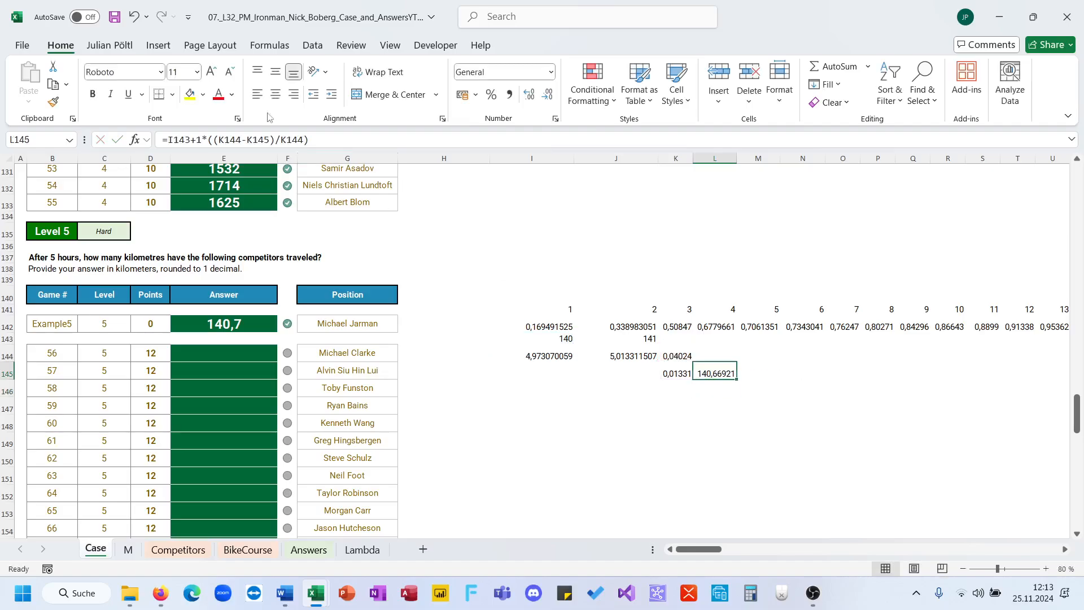
Wrap the interpolation formula in L145 in ROUND with 1 decimal digit
click(171, 141)
text(ROUND()
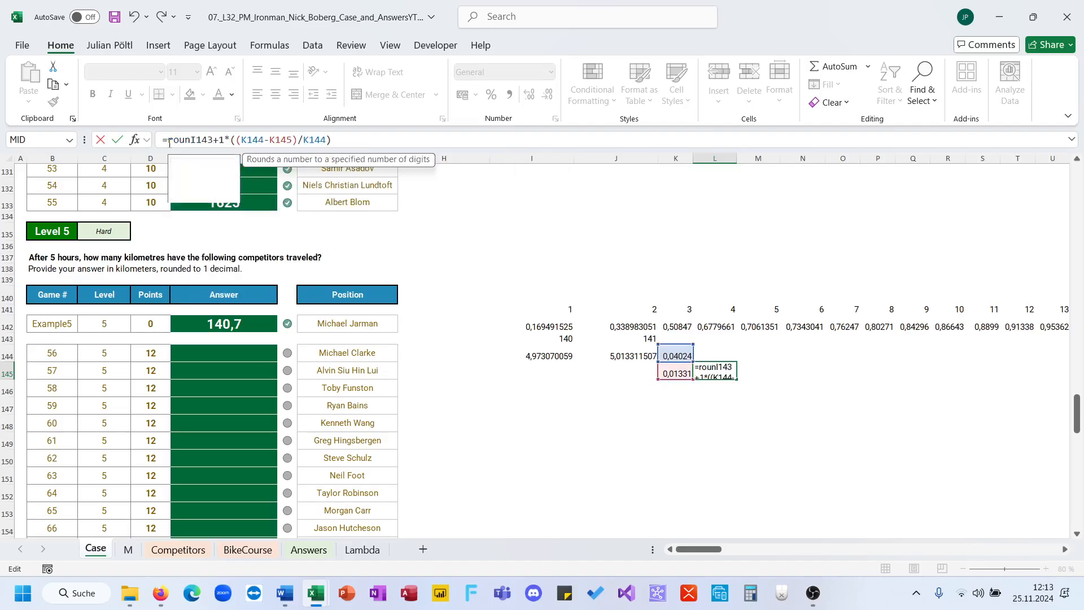
click(350, 141)
text(;1))
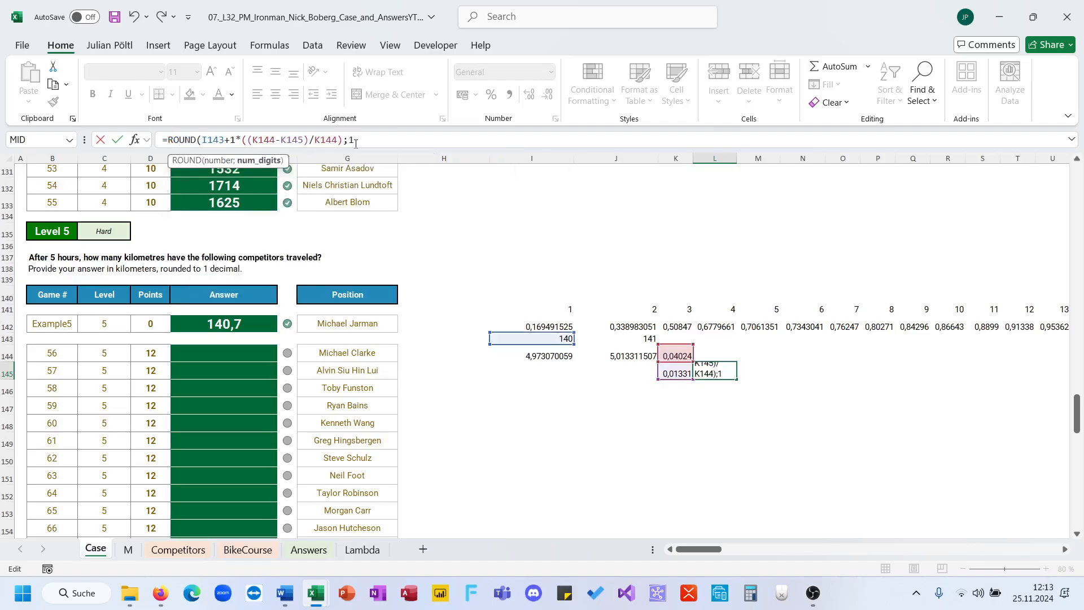
key(Return)
click(428, 337)
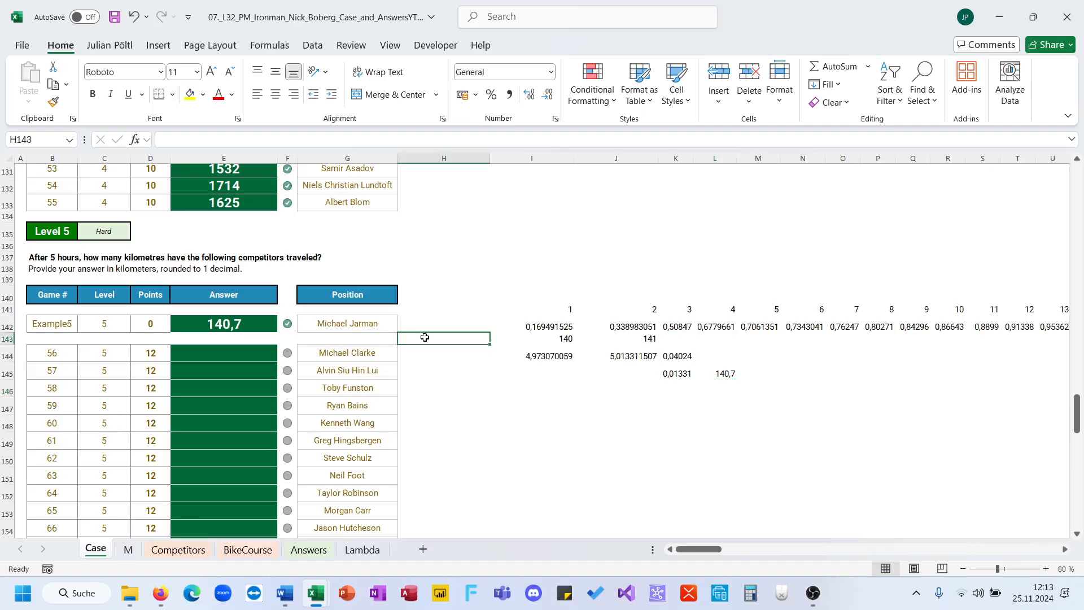
Copy the Level 5 example competitor's name from G142 into I140
click(551, 296)
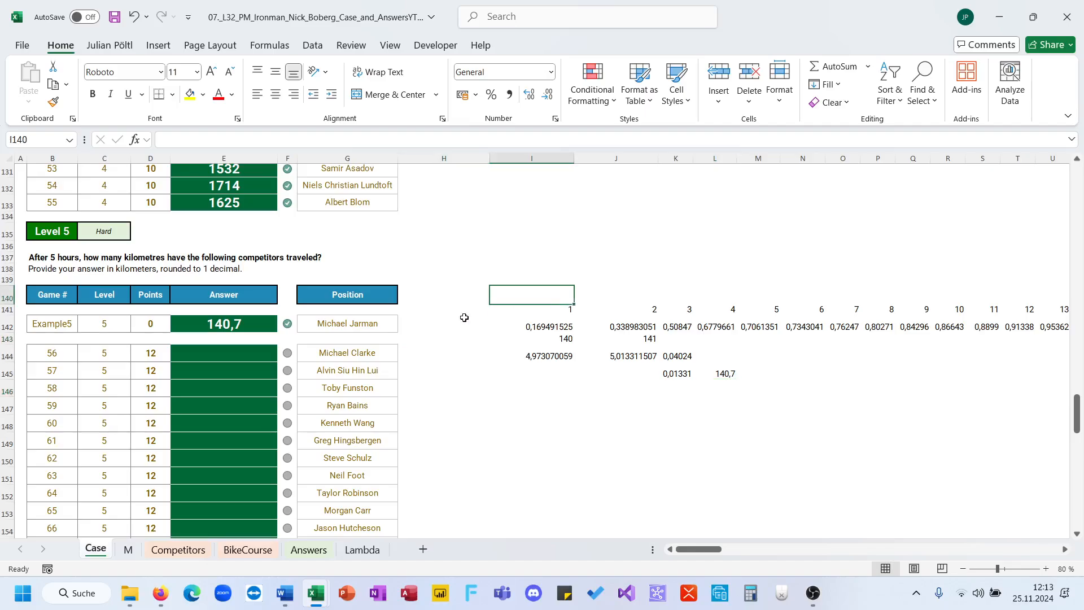
click(375, 323)
key(ctrl+c)
click(538, 289)
key(ctrl+v)
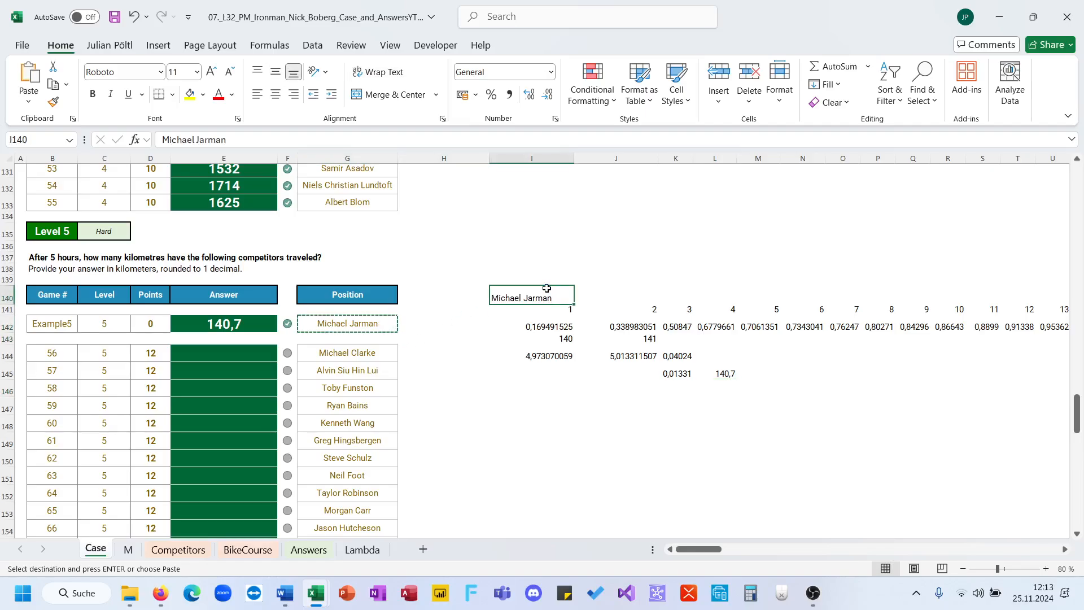
Change the lookup value of the XLOOKUP formula in I142 from G142 to I140
click(549, 318)
click(549, 326)
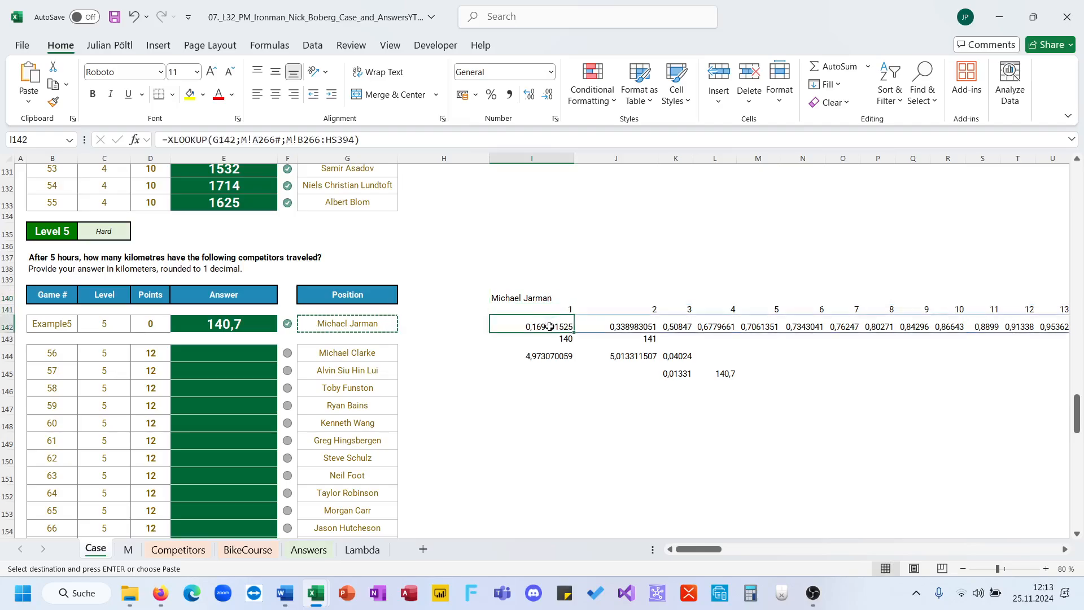
click(398, 142)
drag(359, 332, 509, 304)
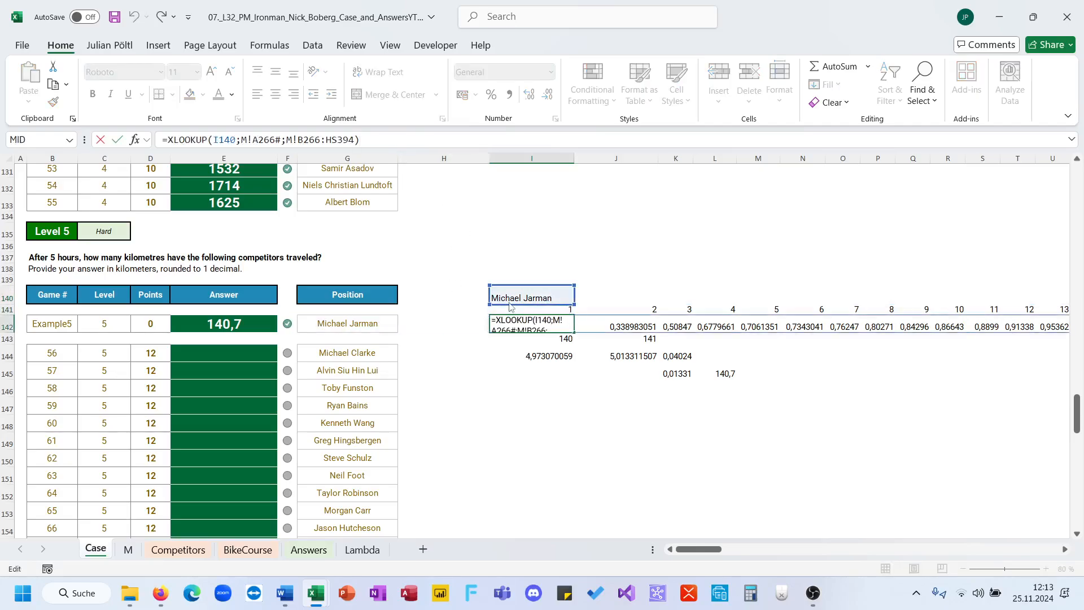
key(Return)
Link H143 to the rounded result with =L145
click(427, 343)
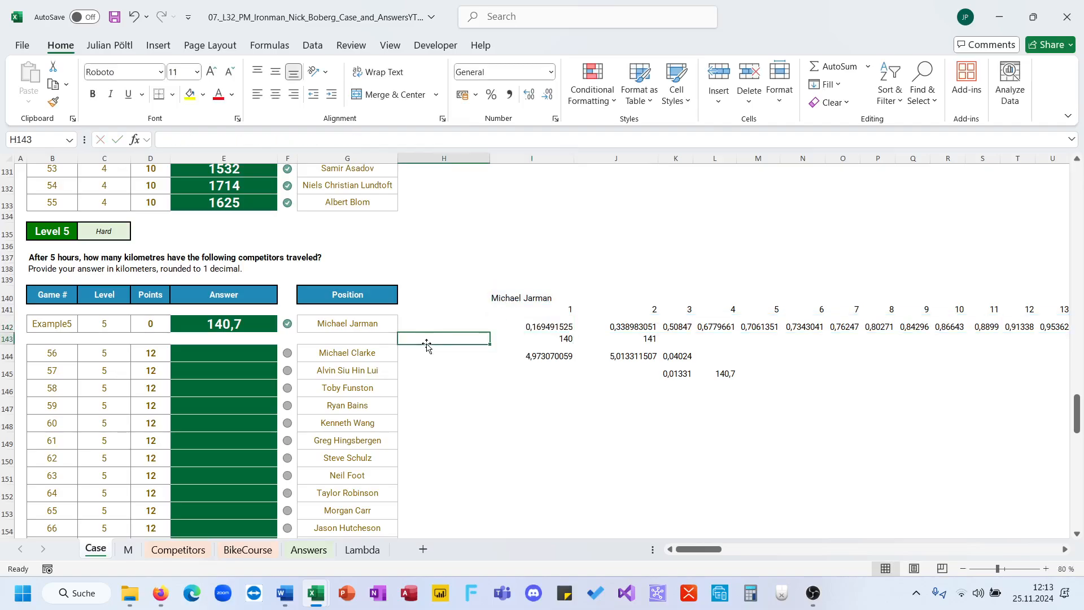
text(=)
click(723, 373)
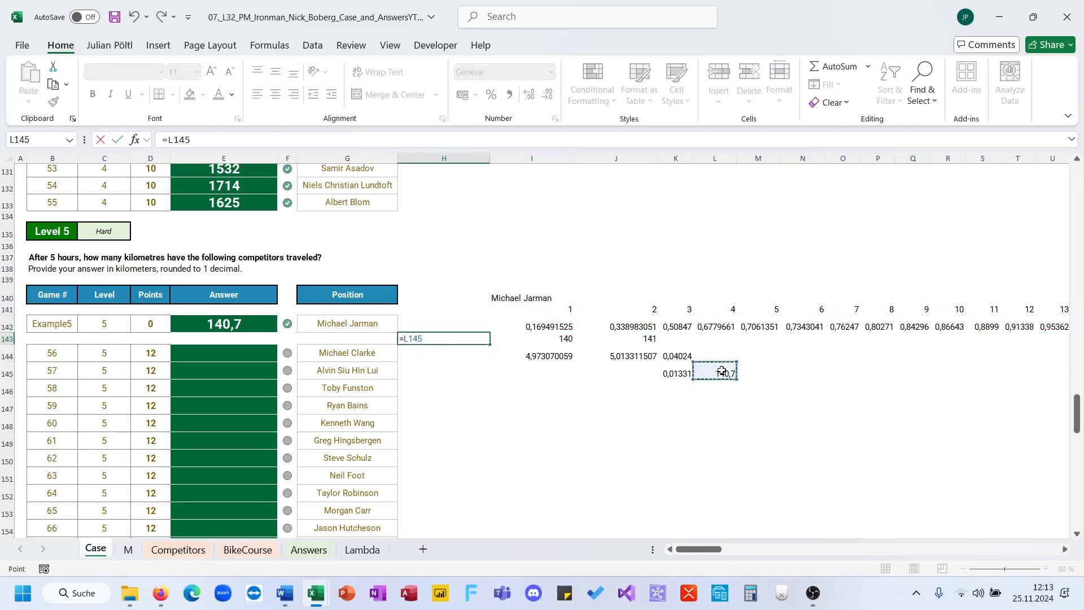
key(Return)
Create a data table over G143:H158 with I140 as the column input cell
click(378, 340)
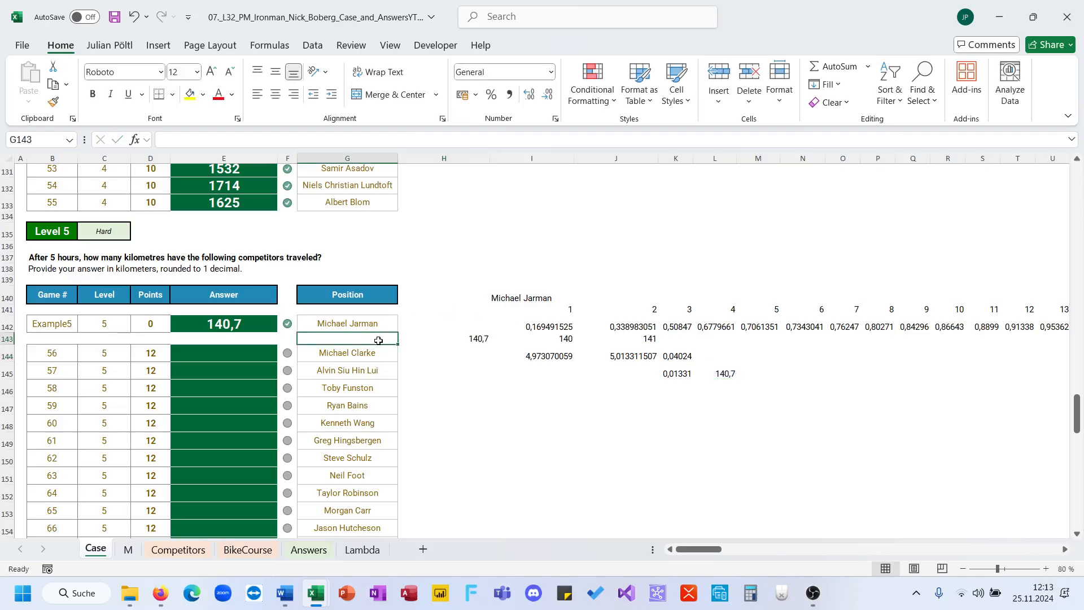
key(shift+Right)
key(shift+Down)
key(ctrl+shift+Down)
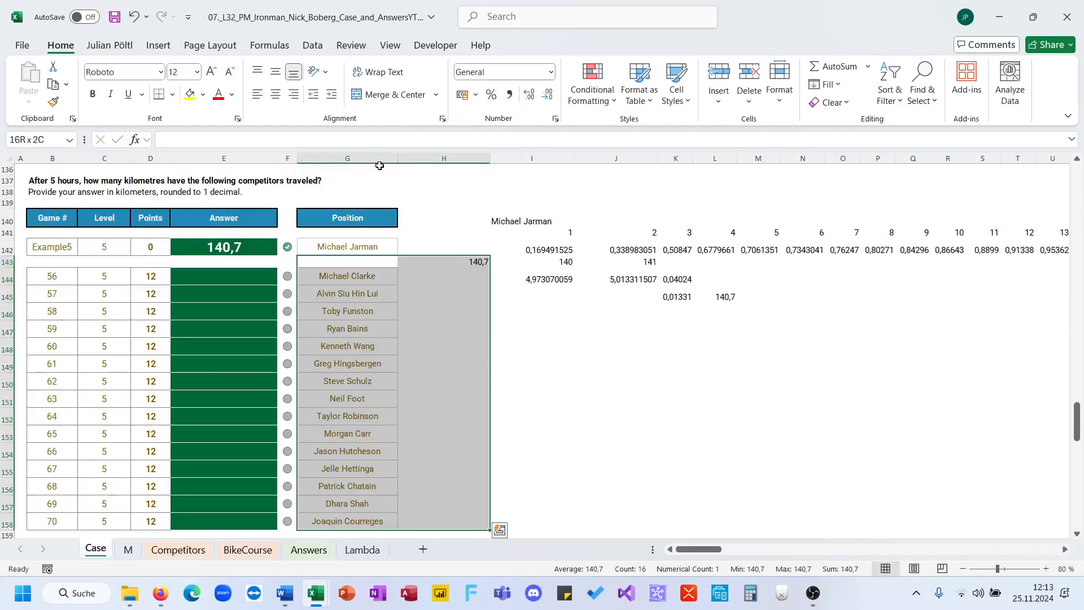
click(125, 46)
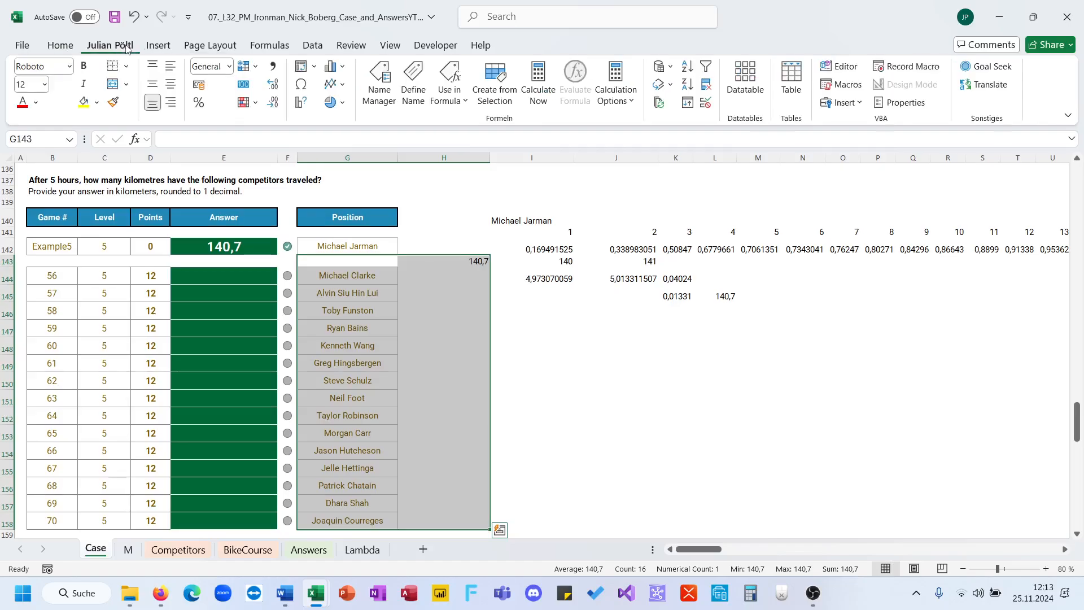
click(745, 79)
click(532, 223)
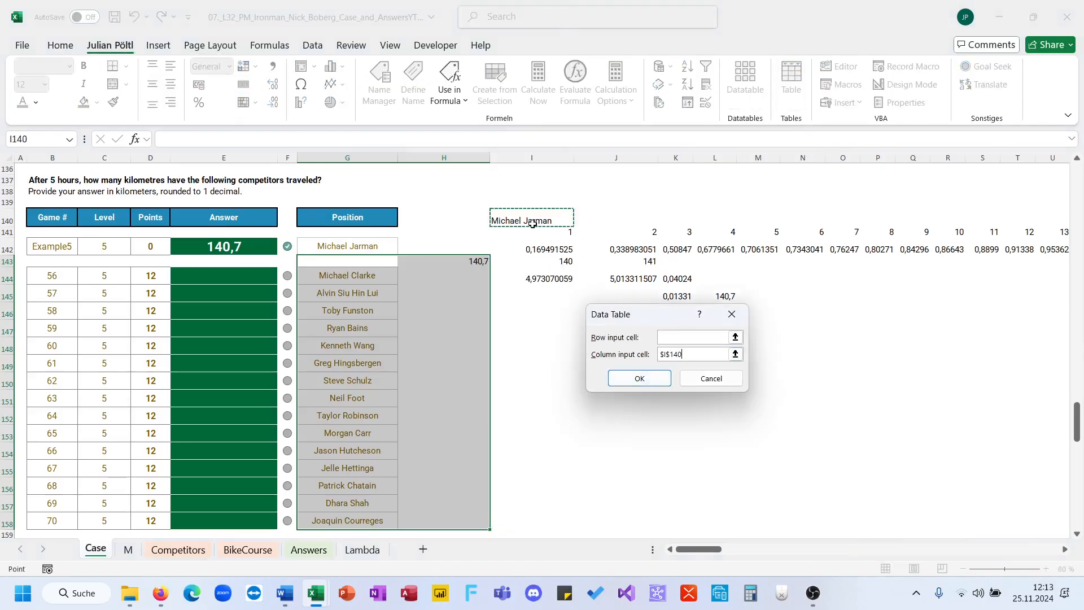
click(640, 378)
Copy the data table results in H144:H158 and paste them as values into the Level 5 answers from E144
click(476, 279)
key(ctrl+shift+Down)
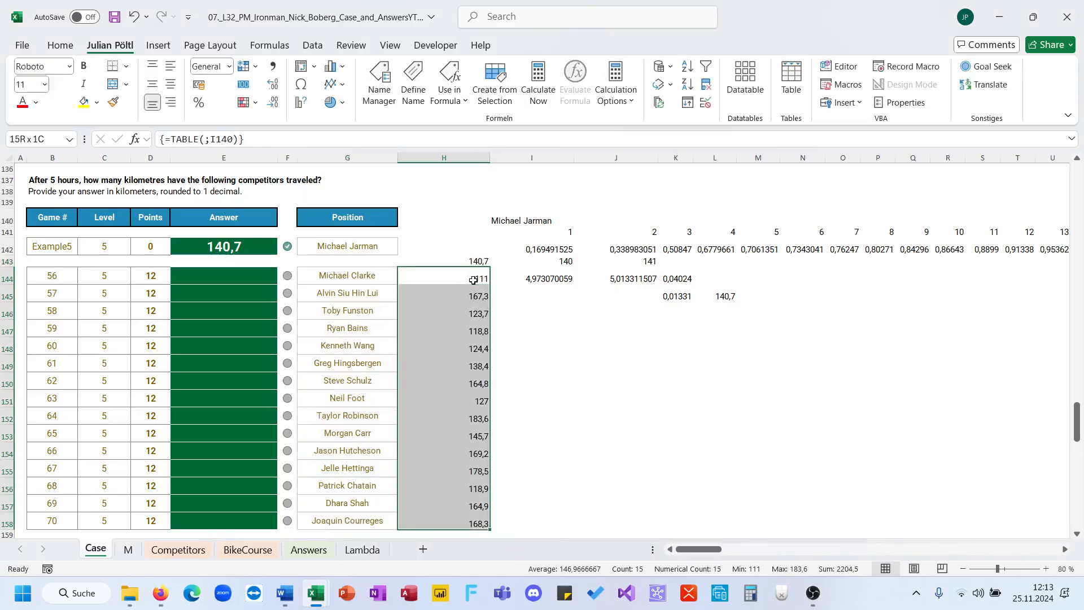
key(ctrl+c)
click(247, 279)
key(ctrl+shift+v)
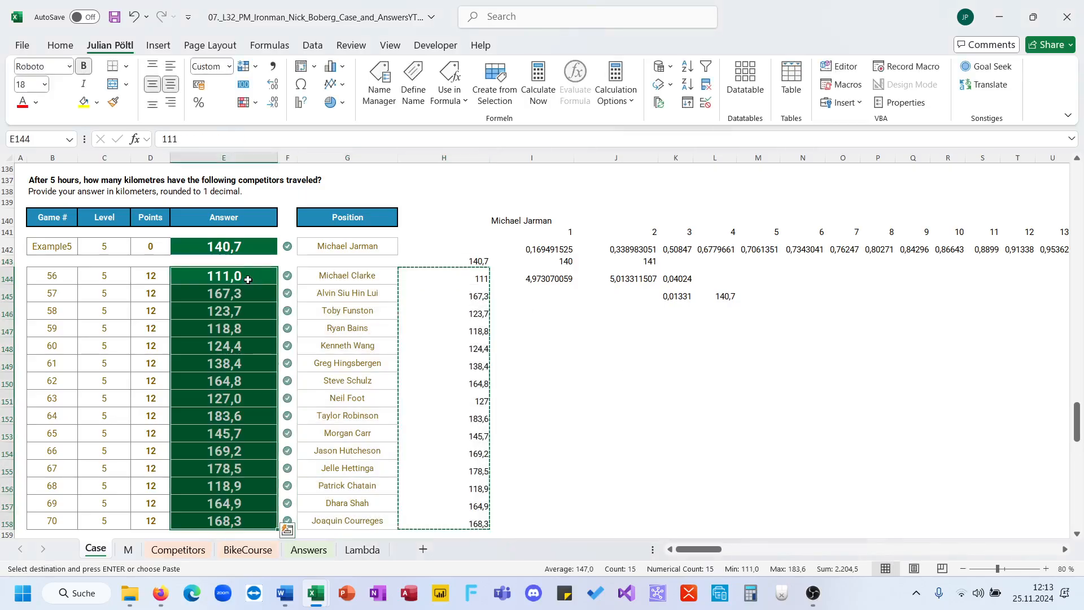
Examine the Level 6 question on positions after 7 hours and compare it with the Level 5 working in I140:L145
scroll(376, 303, down, 5)
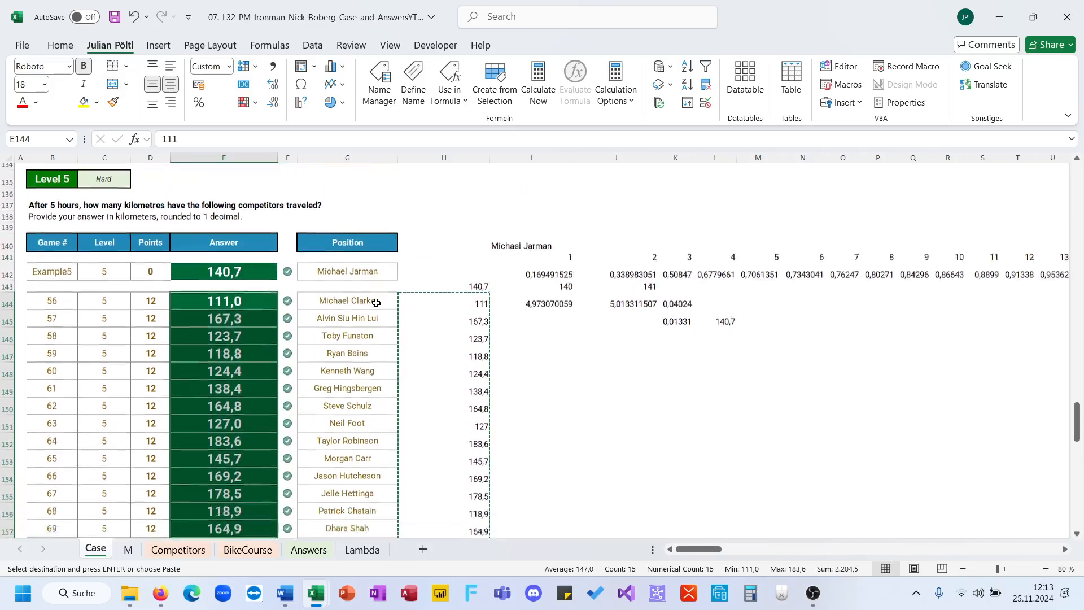
scroll(376, 304, down, 1)
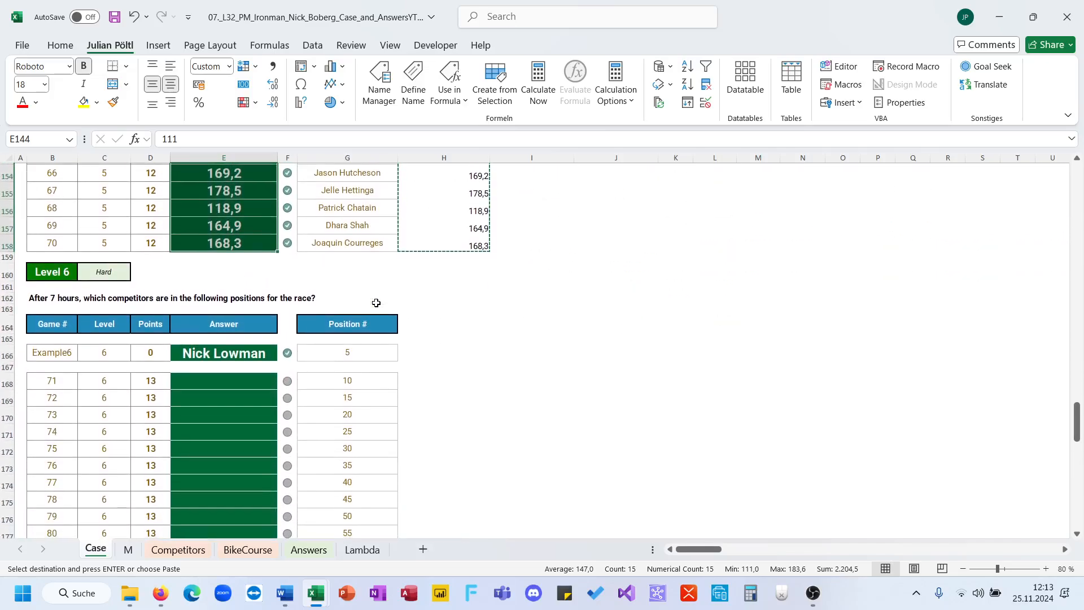
scroll(376, 303, down, 1)
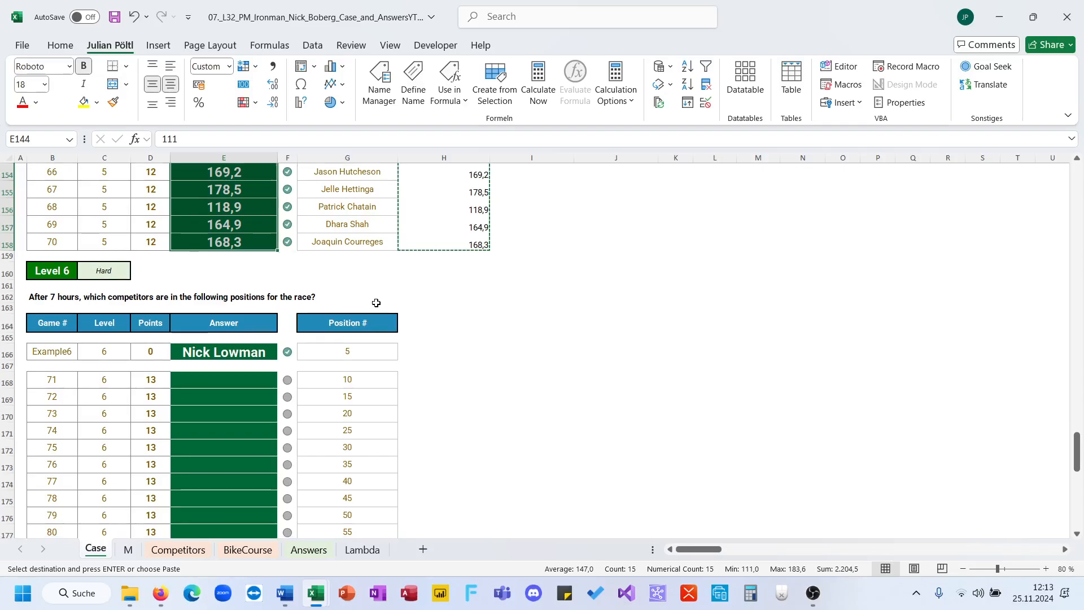
scroll(376, 303, down, 1)
scroll(376, 303, up, 2)
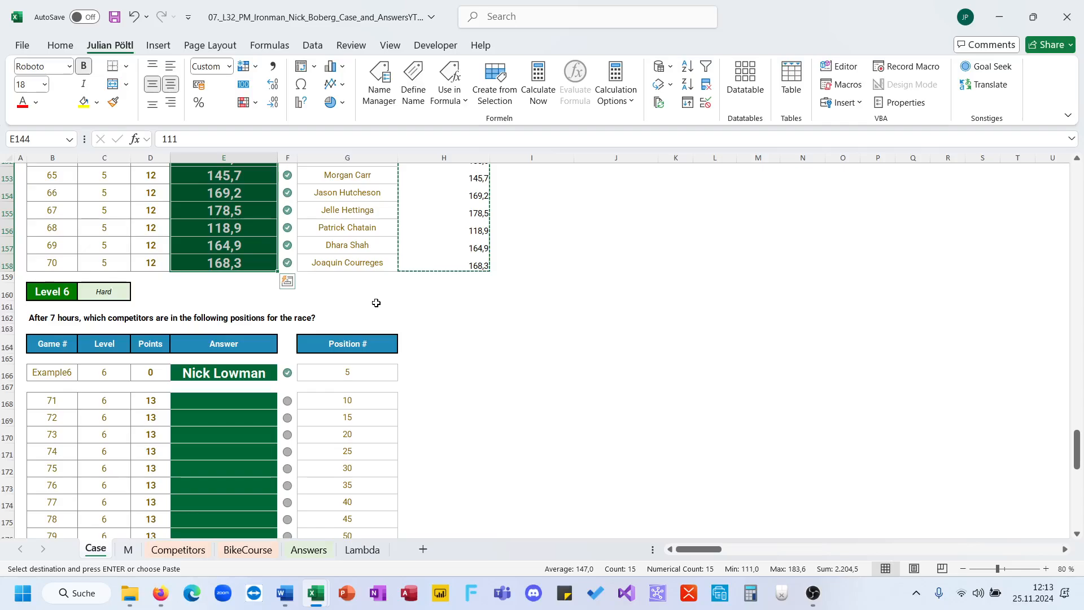
scroll(604, 369, up, 6)
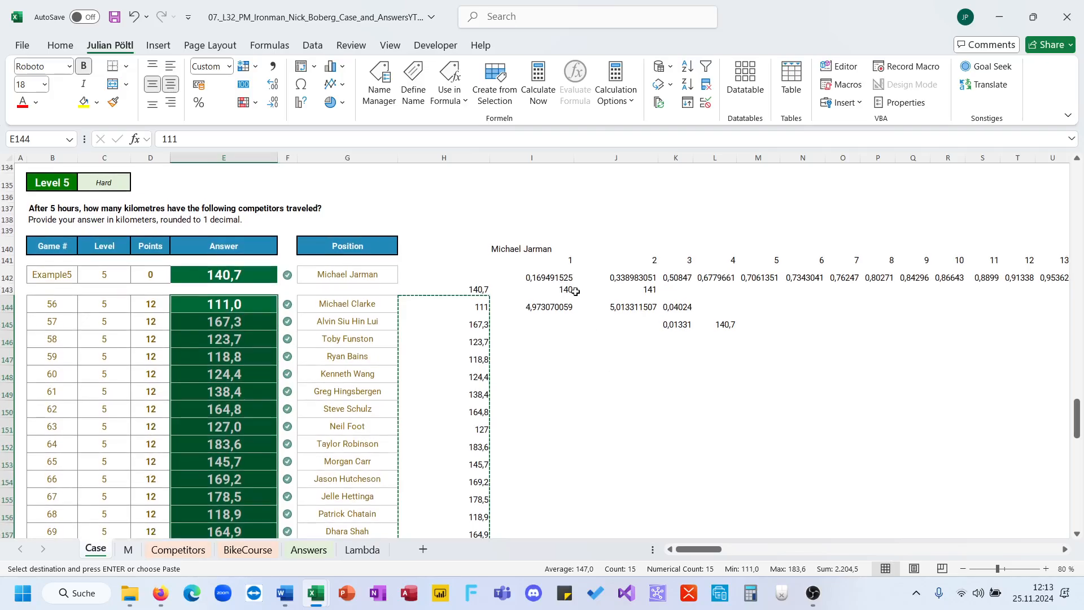
drag(564, 248, 725, 333)
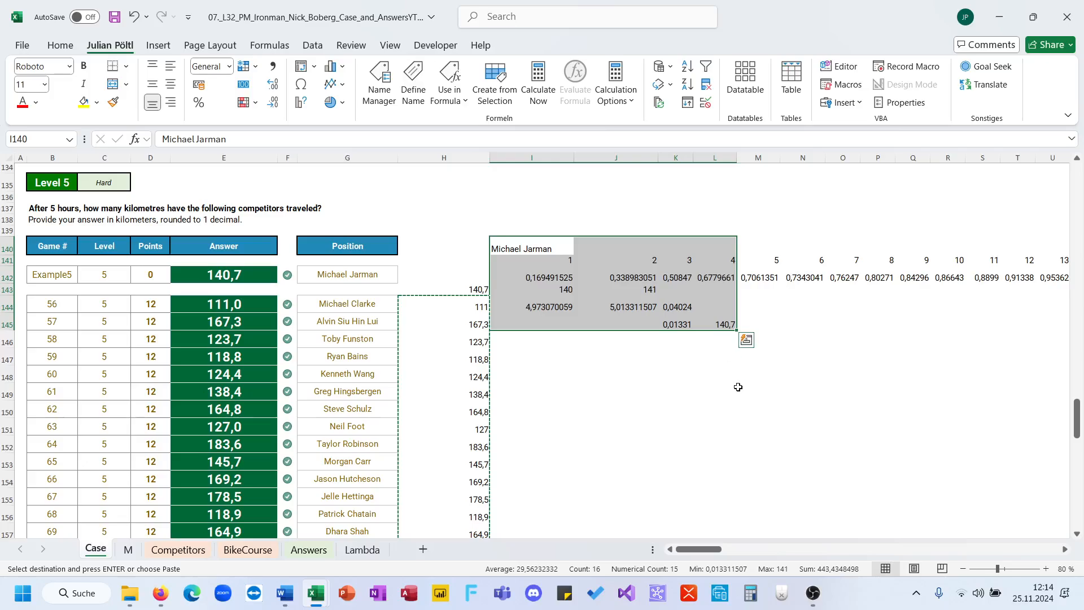
scroll(749, 431, down, 8)
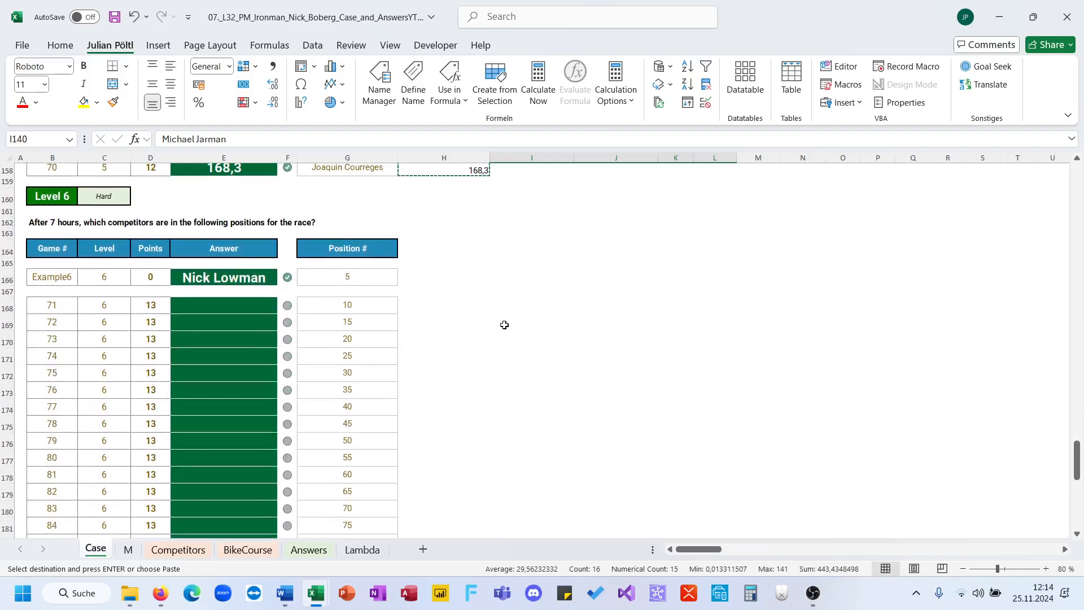
scroll(644, 327, up, 9)
scroll(644, 327, down, 8)
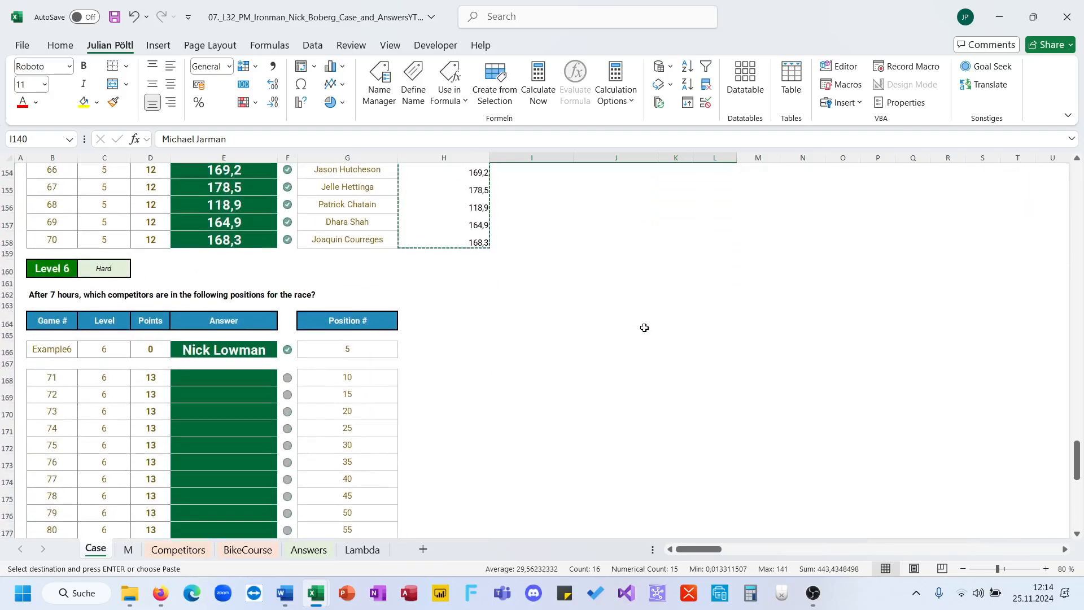
click(530, 362)
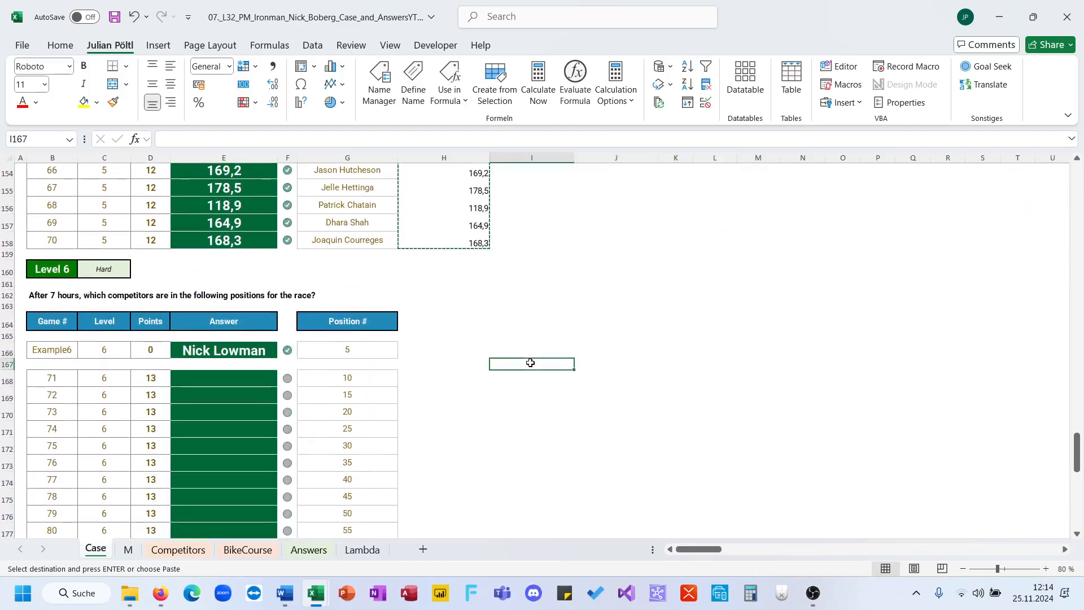
scroll(530, 362, up, 7)
scroll(530, 362, down, 6)
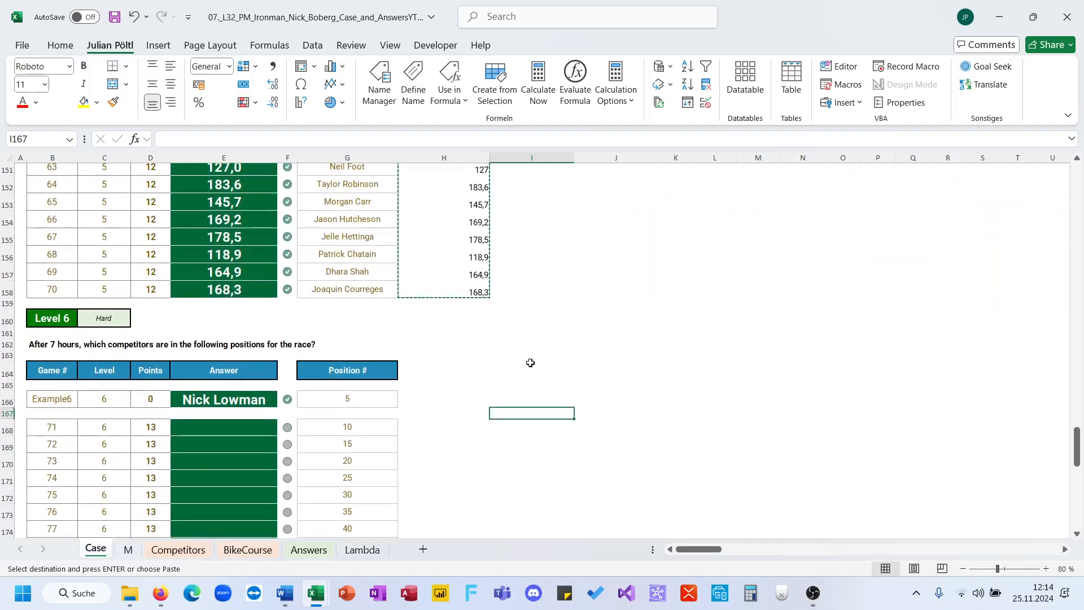
text(=)
key(Escape)
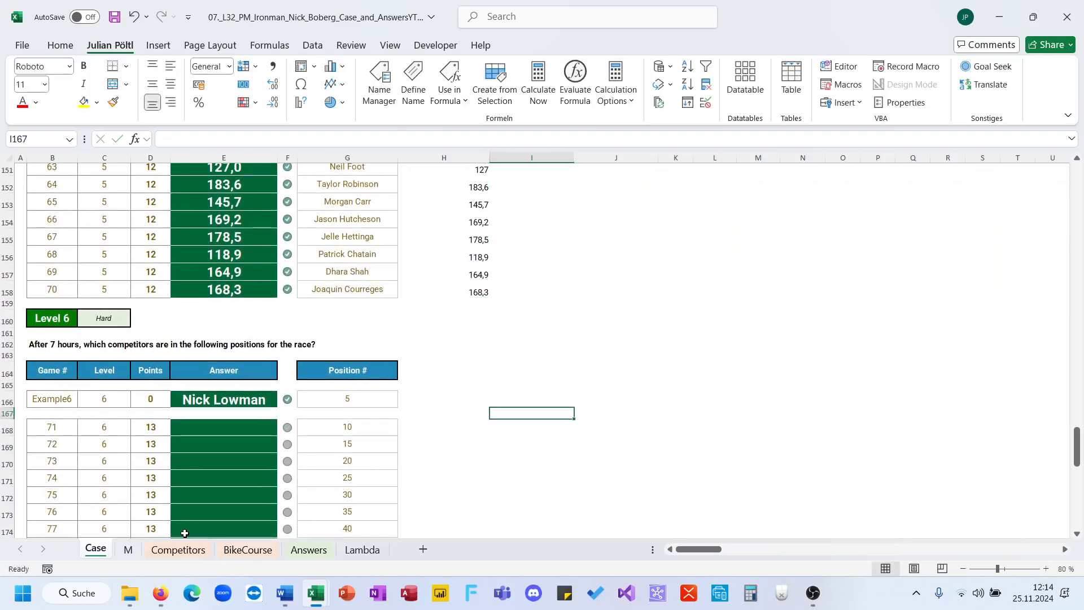
Create named ranges from the top row of the pace speed table B4:E133 on the Competitors sheet
click(178, 549)
scroll(151, 337, up, 4)
click(151, 337)
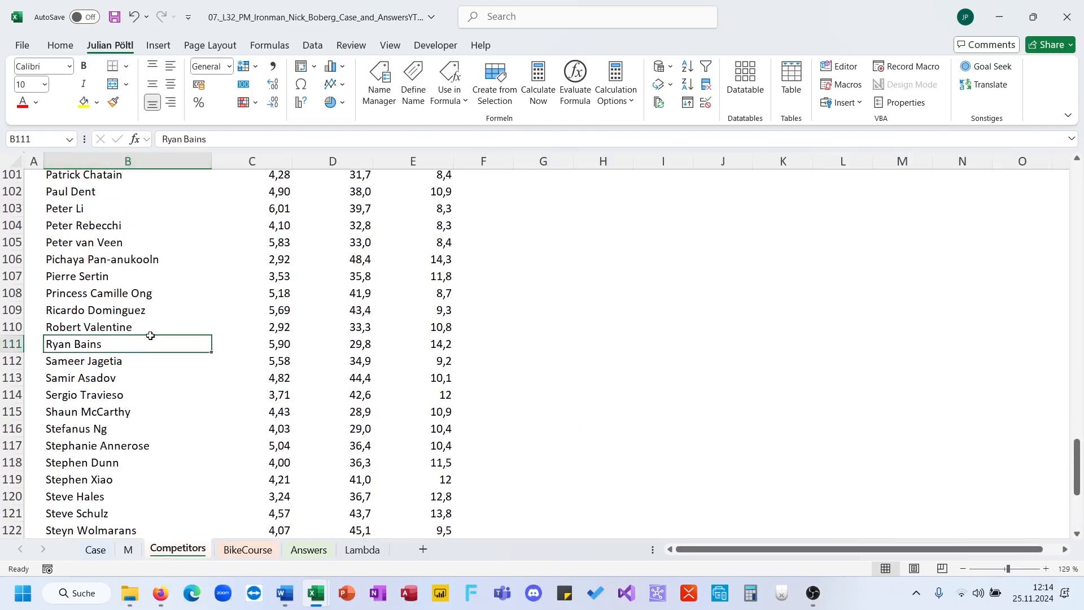
key(ctrl+Up)
key(ctrl+shift+Right)
key(ctrl+shift+Down)
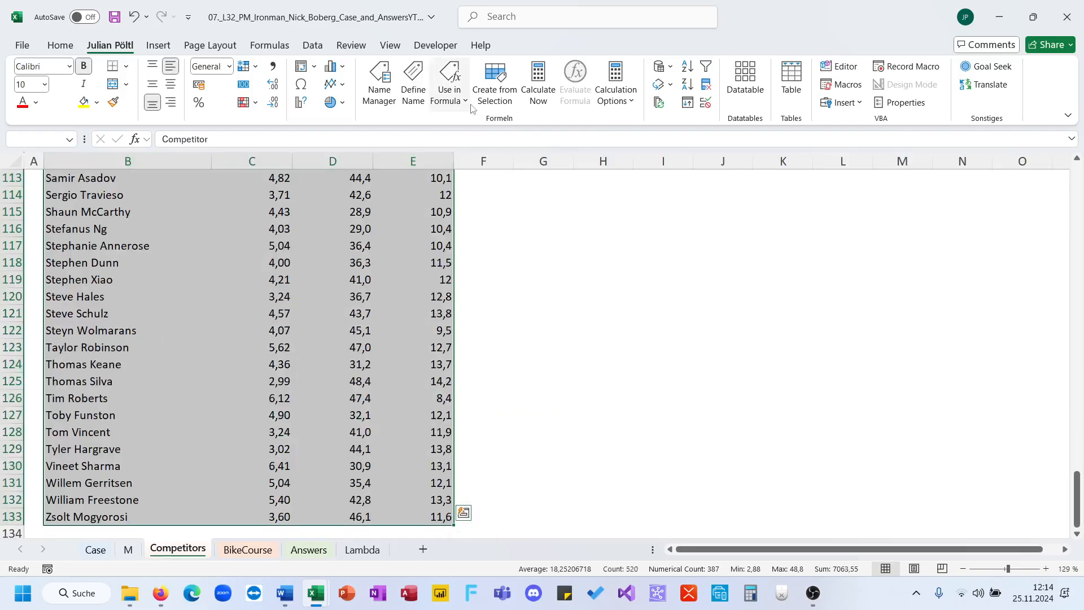
click(495, 83)
click(630, 347)
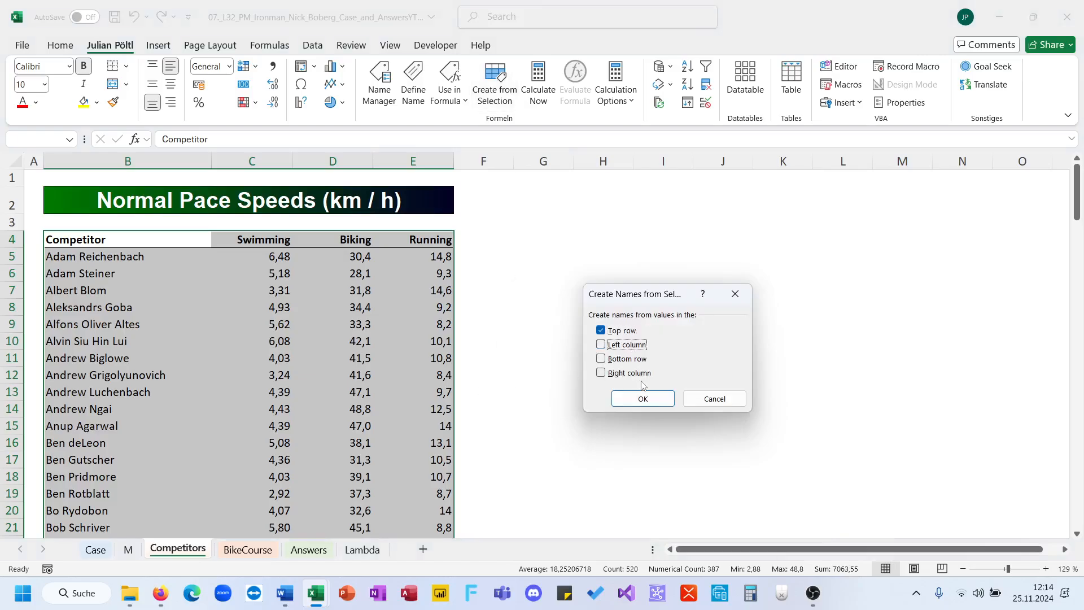
click(642, 399)
click(236, 491)
List all competitors beside the Level 6 section of the Case sheet with =Competitor in K166
click(88, 551)
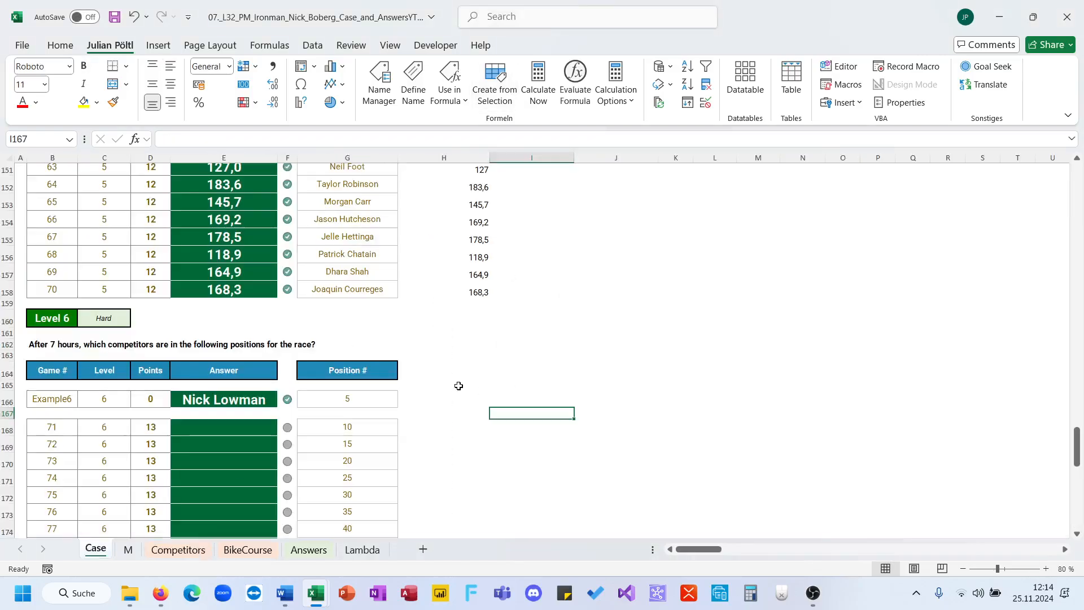
click(664, 398)
text(=vo)
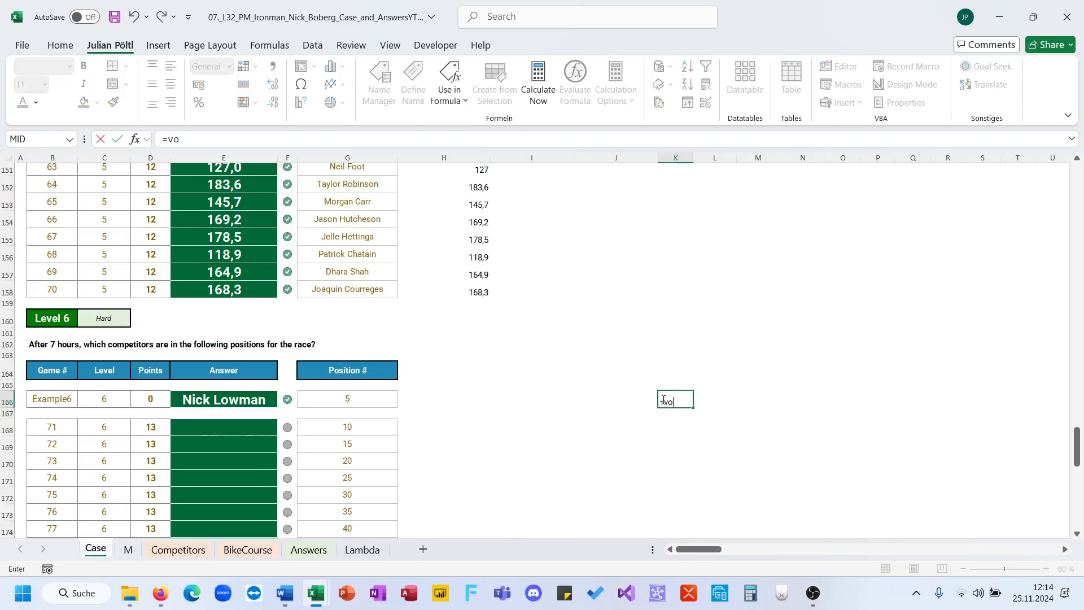
text(Competitor)
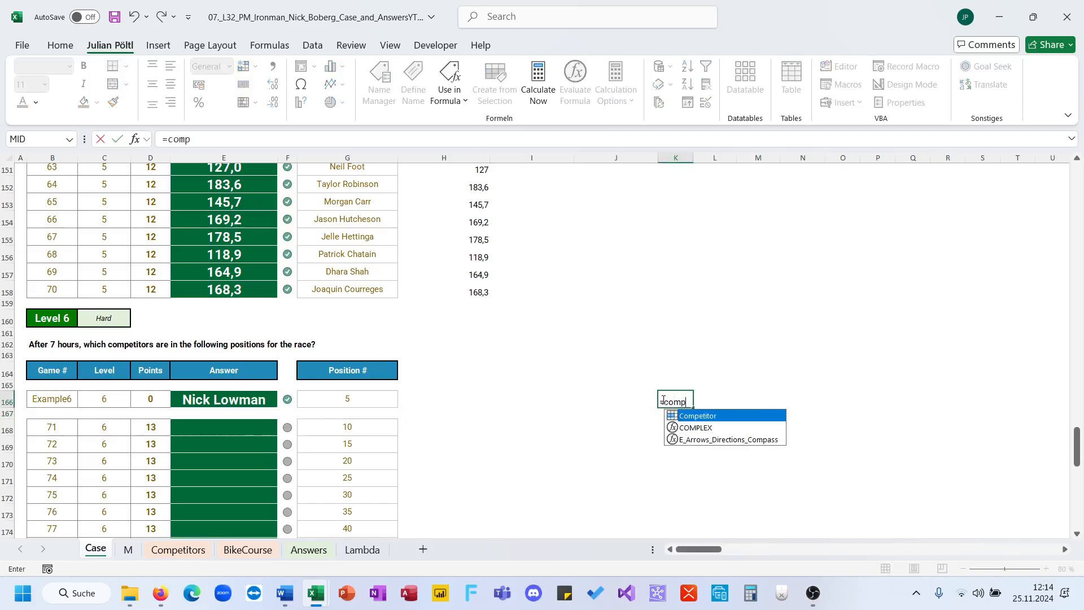
key(Return)
click(664, 400)
Examine the Level 5 working formulas in L145 and I143 against the competitor list in the Level 6 section
click(716, 385)
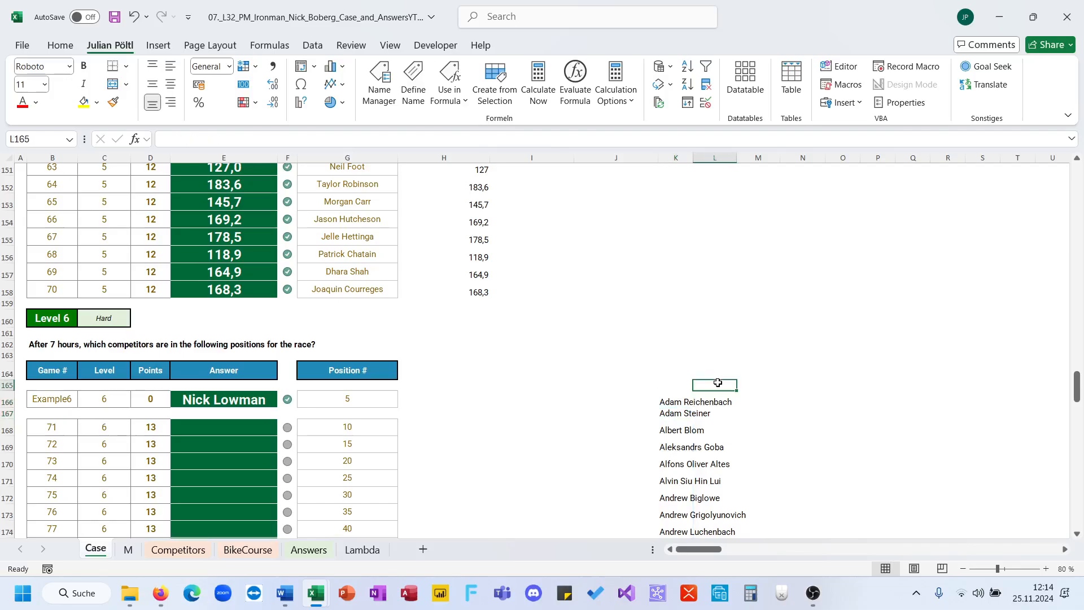
scroll(638, 408, right, 2)
scroll(638, 409, up, 6)
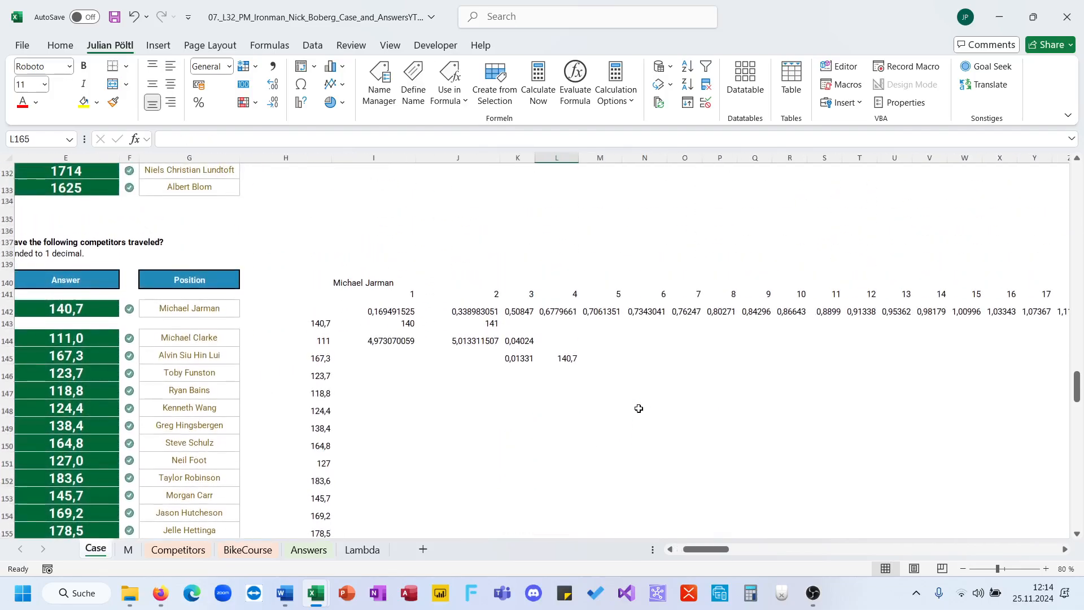
click(560, 336)
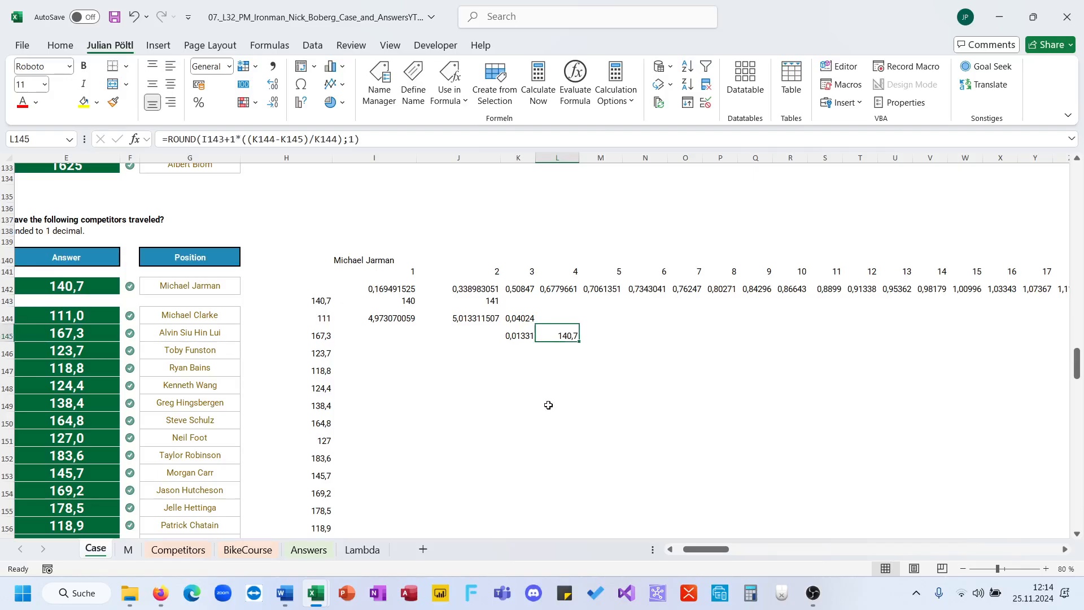
scroll(549, 405, down, 2)
scroll(548, 404, down, 2)
scroll(548, 405, left, 2)
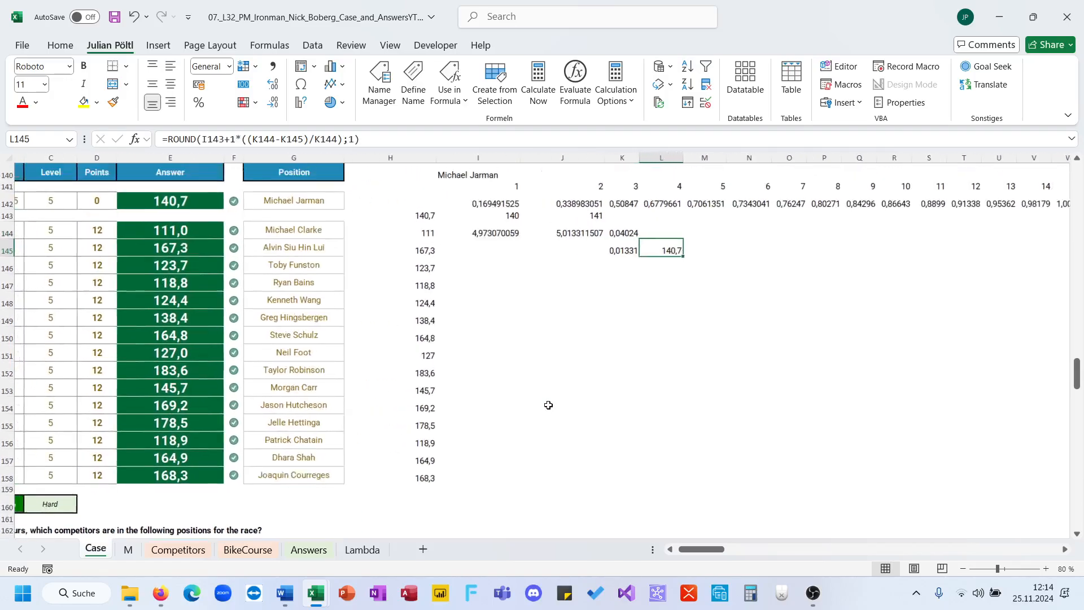
scroll(548, 404, down, 4)
click(608, 363)
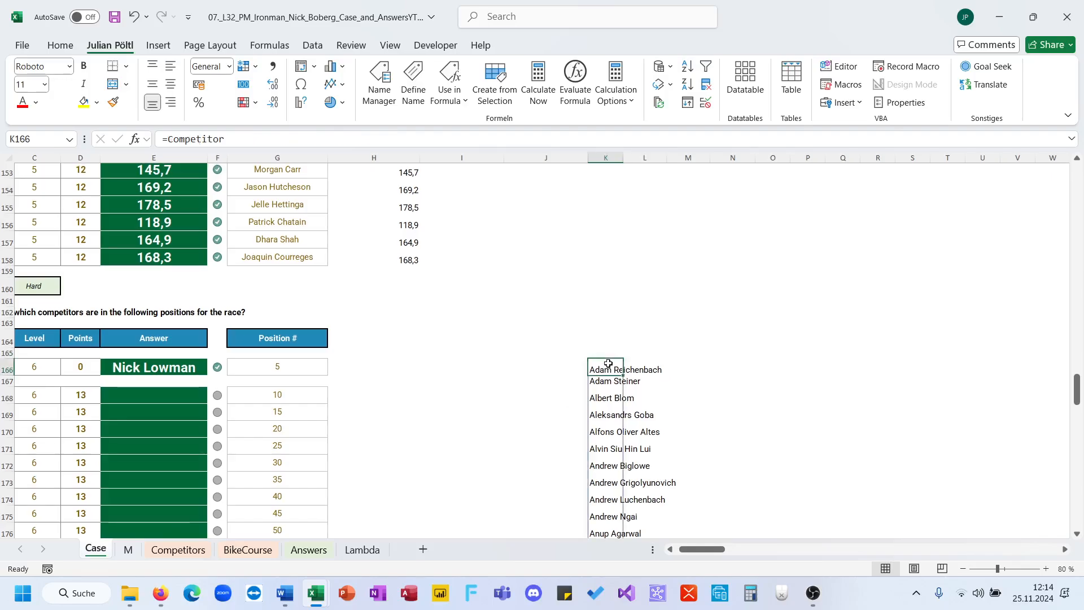
scroll(554, 266, up, 4)
click(487, 189)
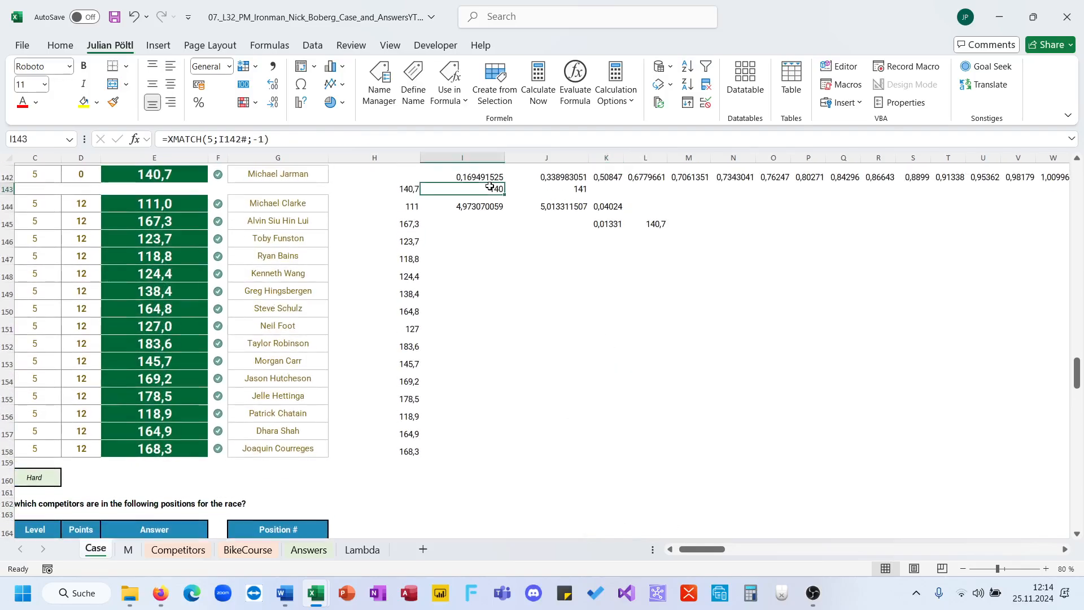
scroll(513, 293, down, 4)
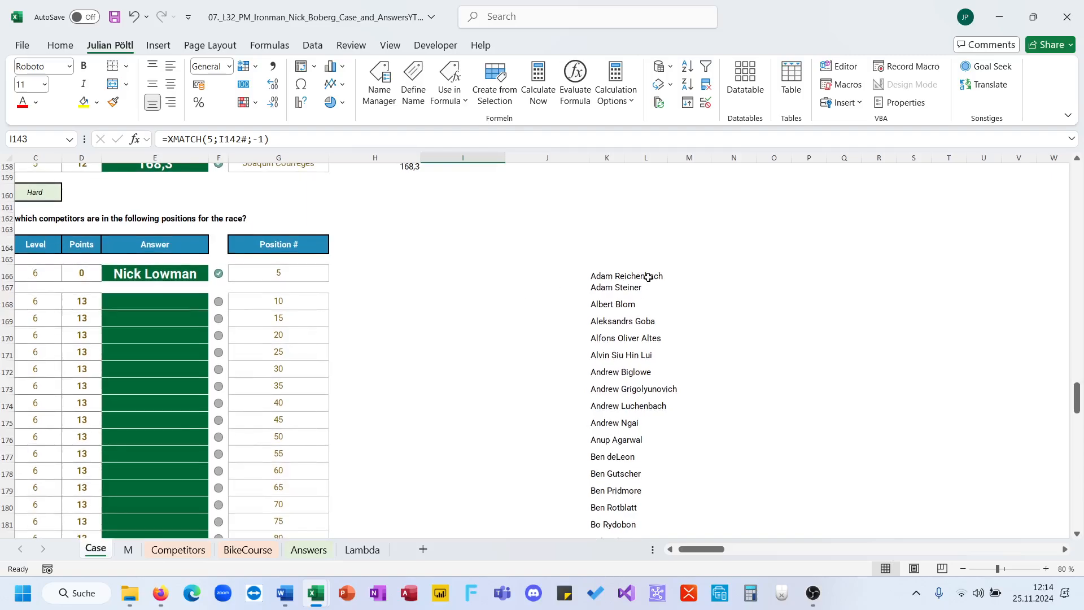
click(650, 275)
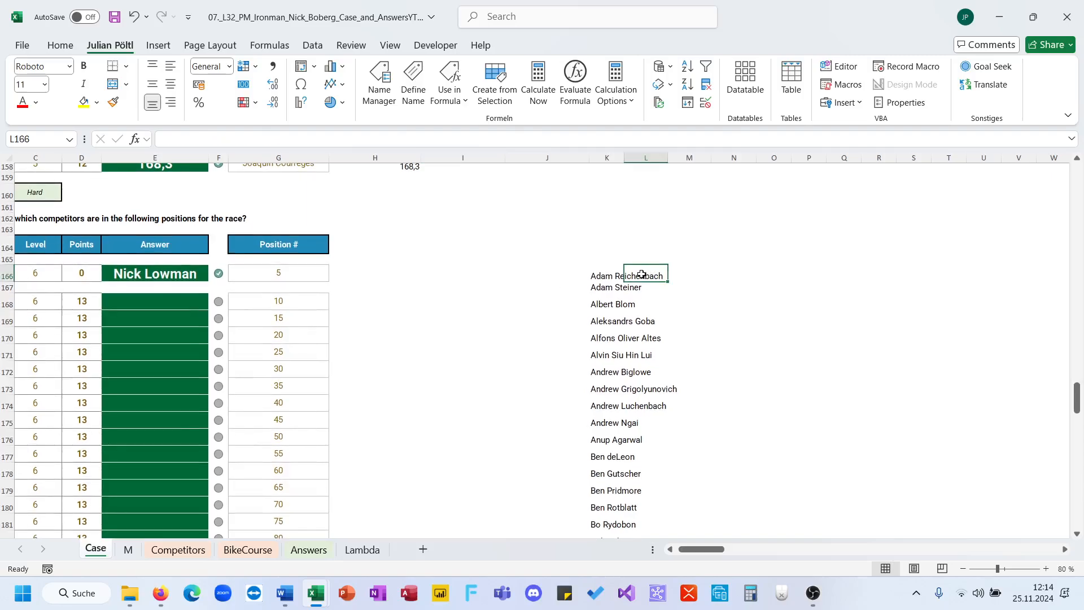
scroll(642, 275, up, 5)
click(484, 182)
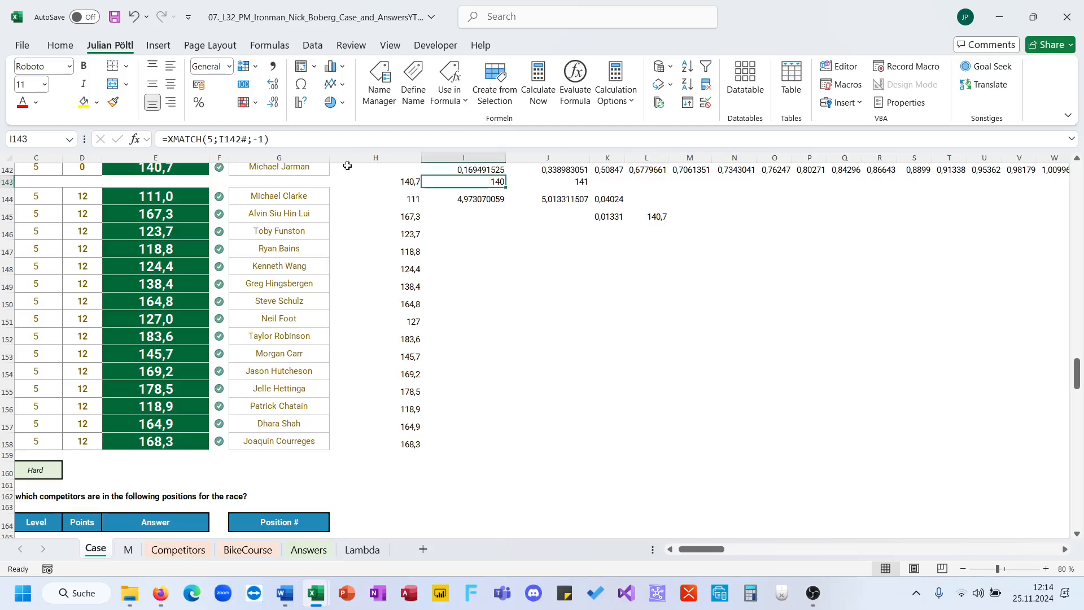
click(279, 140)
key(Escape)
scroll(487, 323, down, 3)
click(663, 397)
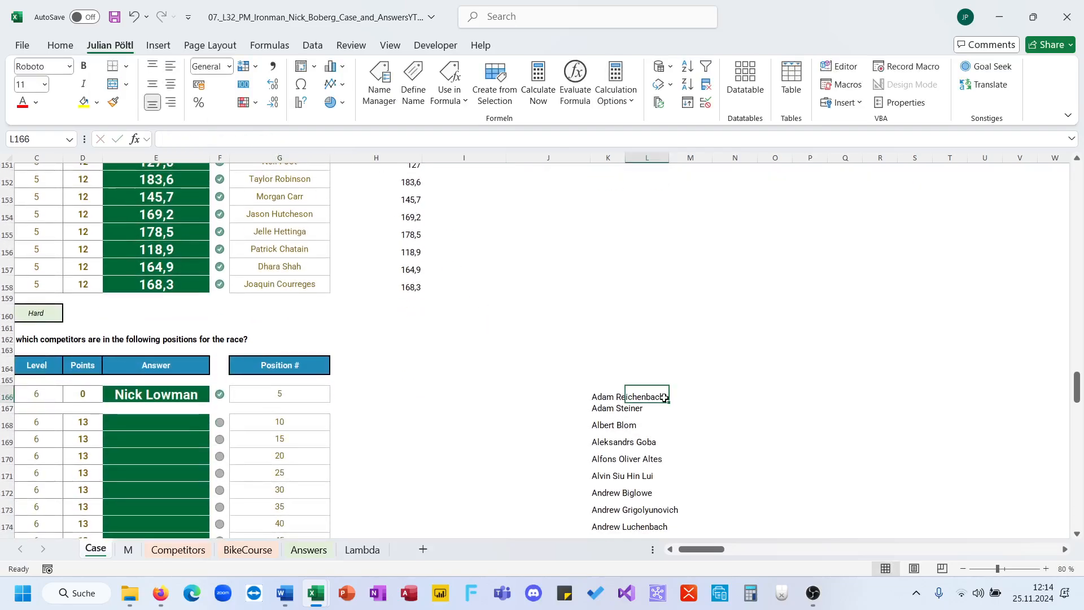
click(450, 139)
text(=XMATCH(5;I142#;-1))
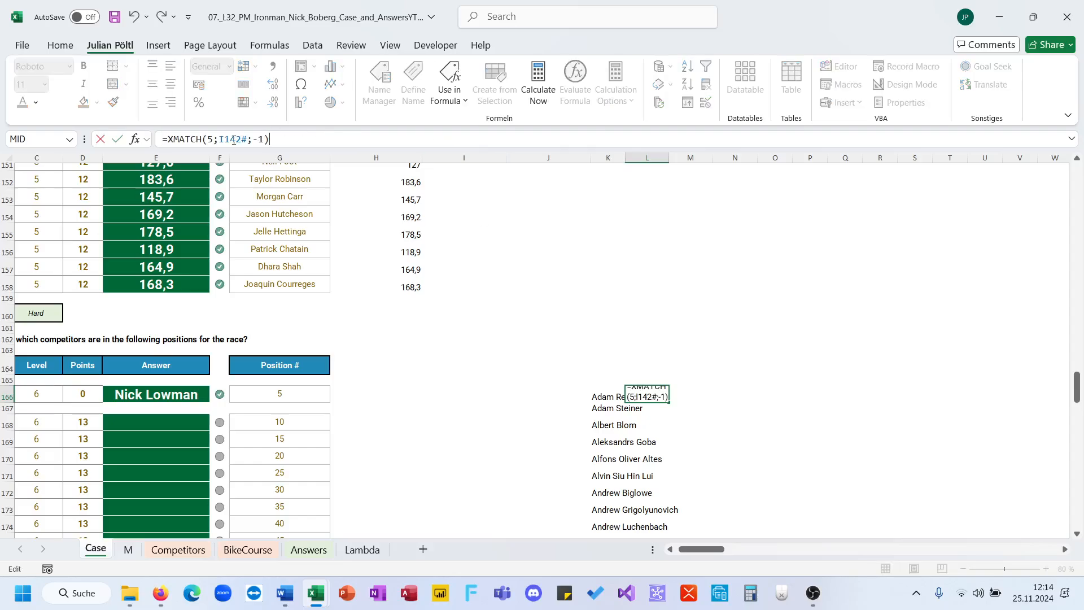
key(ctrl+Return)
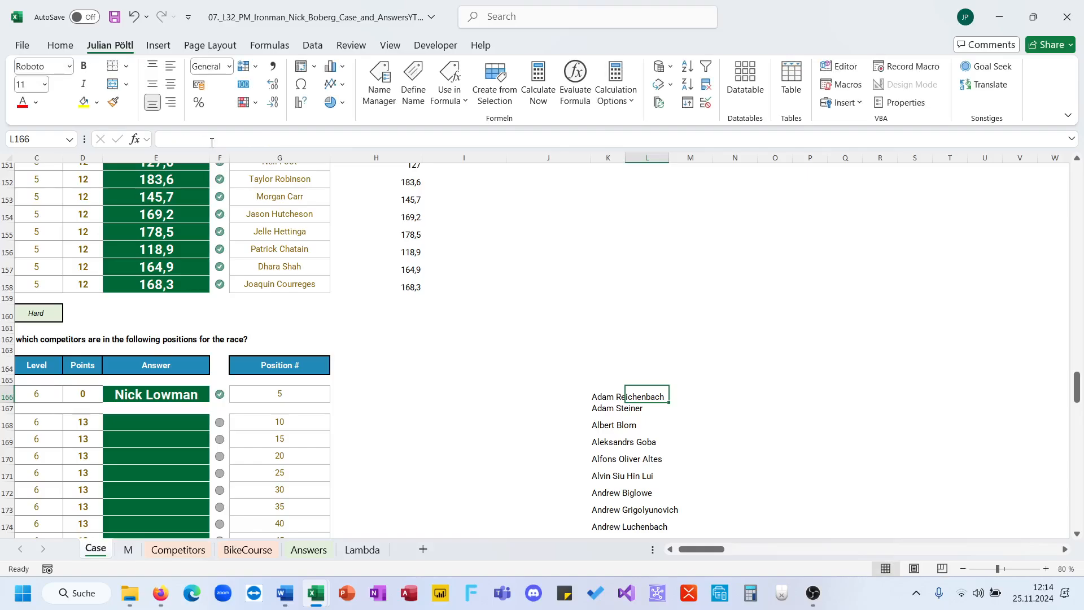
Copy the XLOOKUP formula text from I142 in the Level 5 working
scroll(589, 346, up, 8)
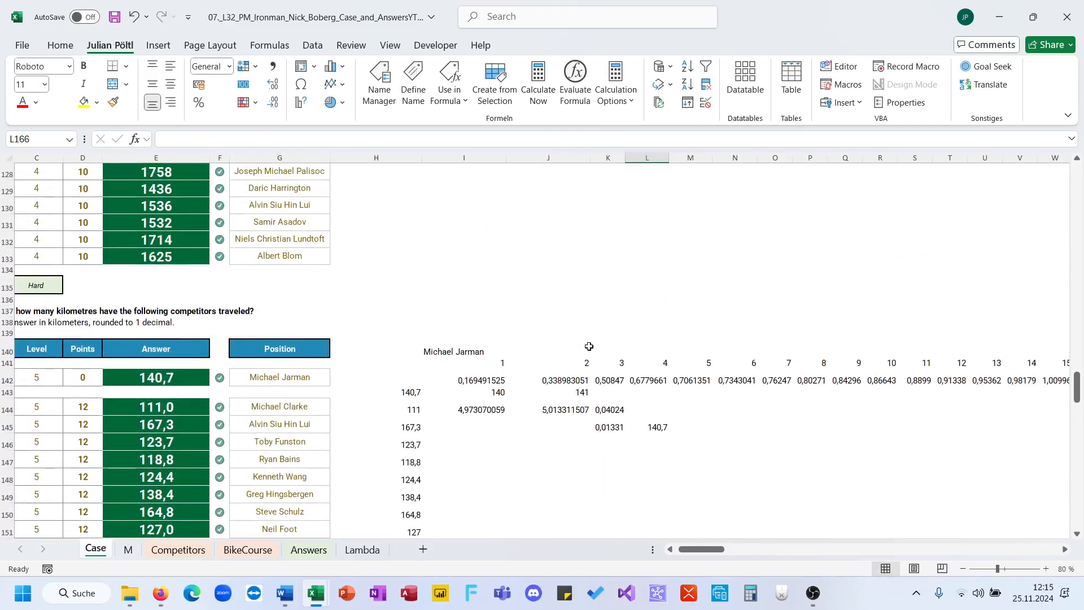
right_click(589, 346)
key(Escape)
click(488, 380)
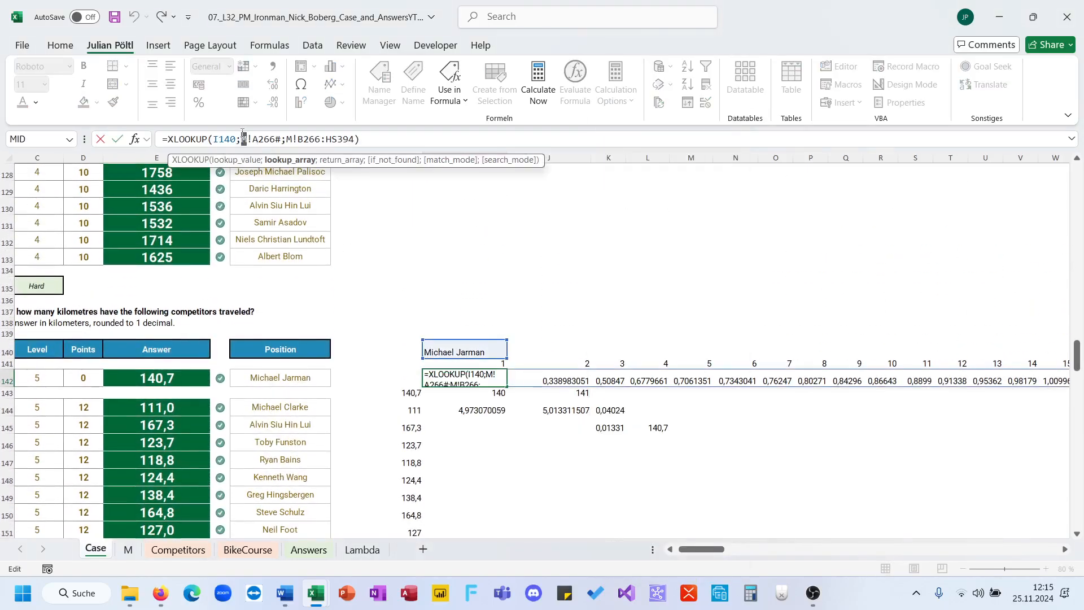
triple_click(245, 139)
key(ctrl+c)
key(Escape)
scroll(459, 269, down, 9)
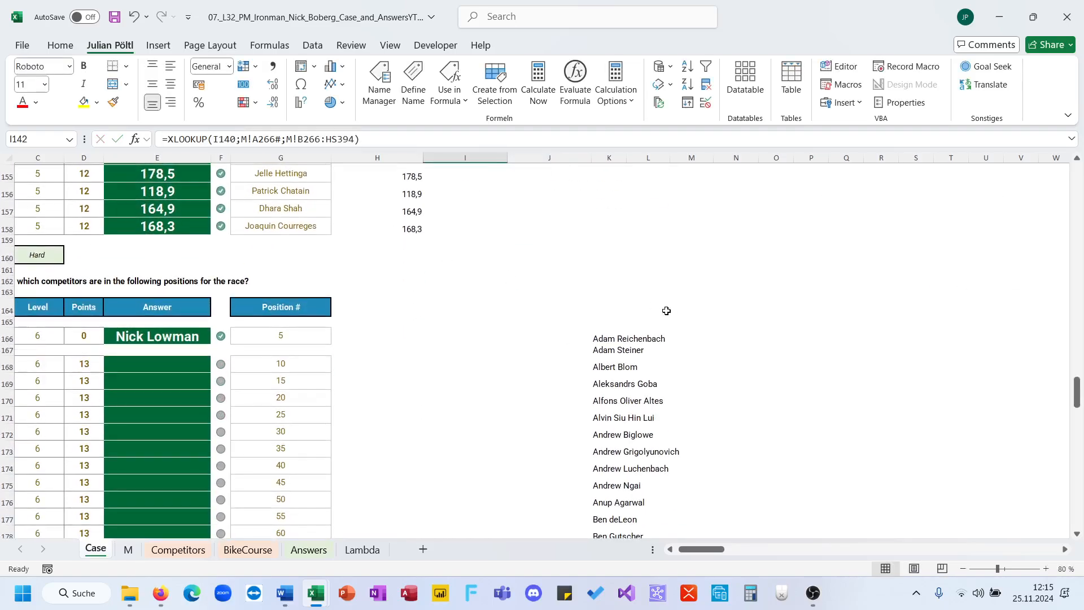
Paste the XLOOKUP formula into L166 beside the first competitor and replace its lookup value with K166
click(638, 336)
click(362, 138)
key(ctrl+v)
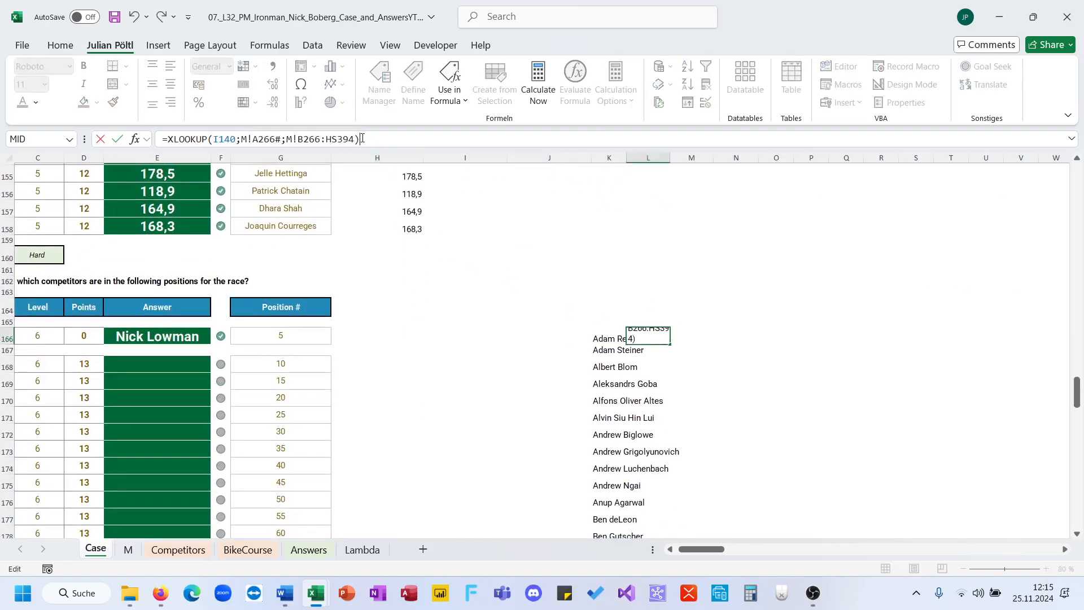
drag(240, 139, 213, 139)
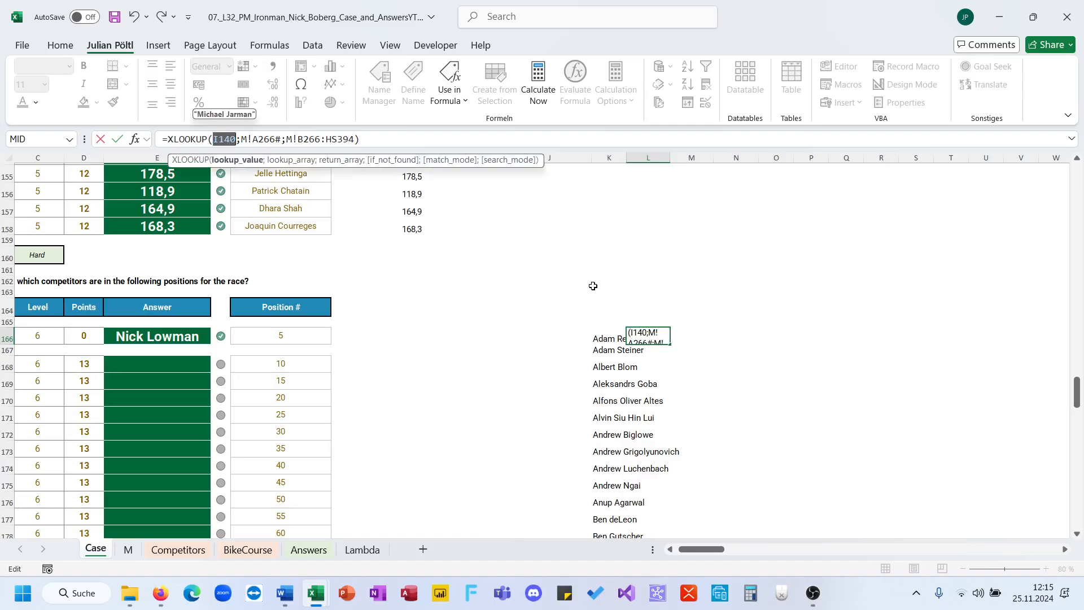
key(BackSpace)
click(603, 337)
key(Return)
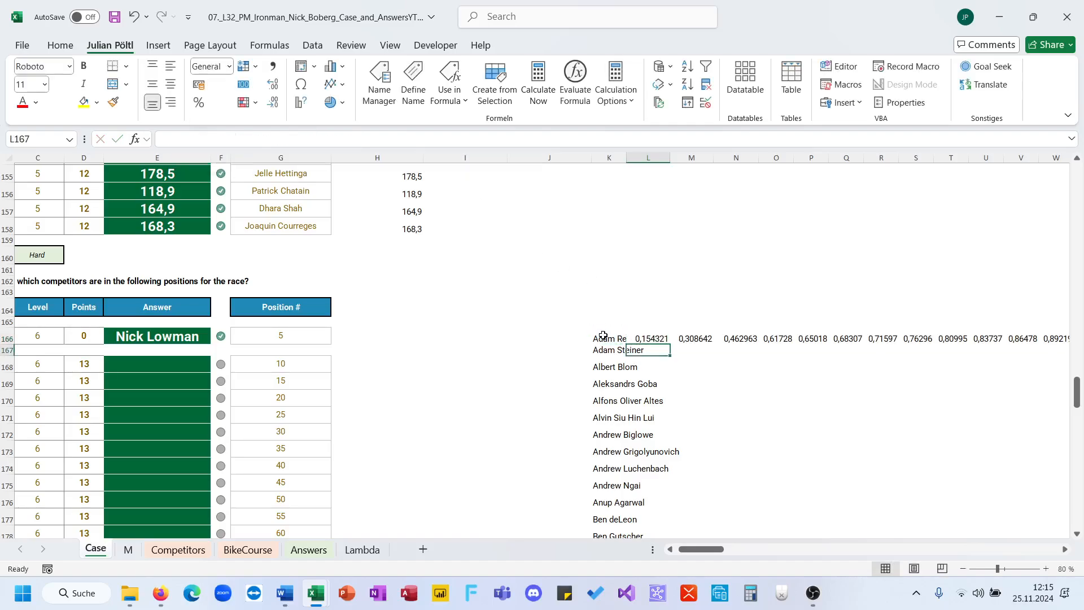
Wrap the XLOOKUP in L166 in an XMATCH that looks up 7 with match mode -1, exact match or next smaller item
key(Up)
click(166, 138)
text(xm)
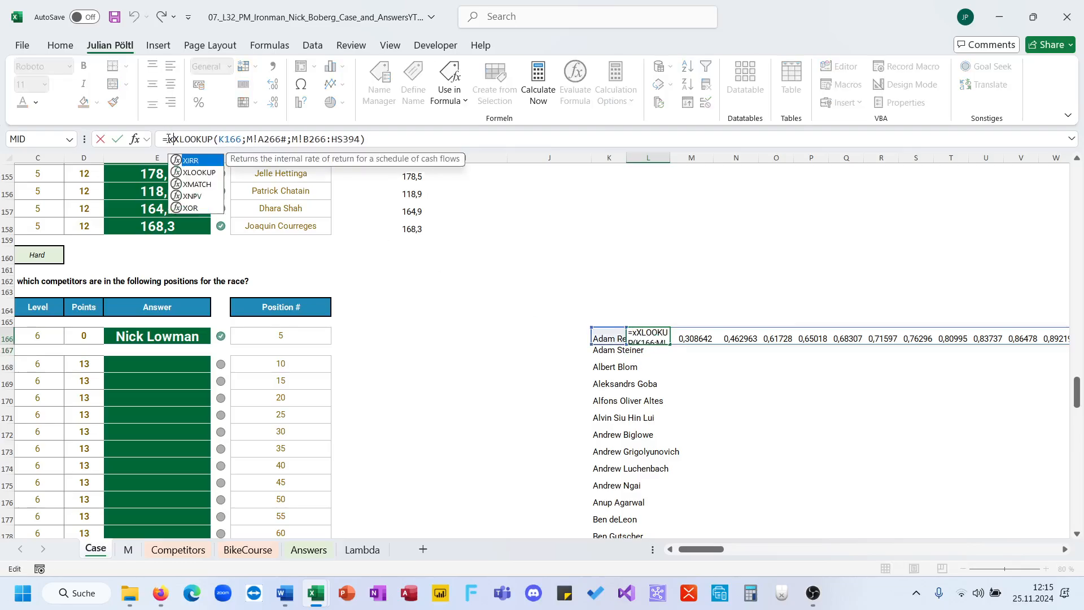
key(Tab)
text(7;)
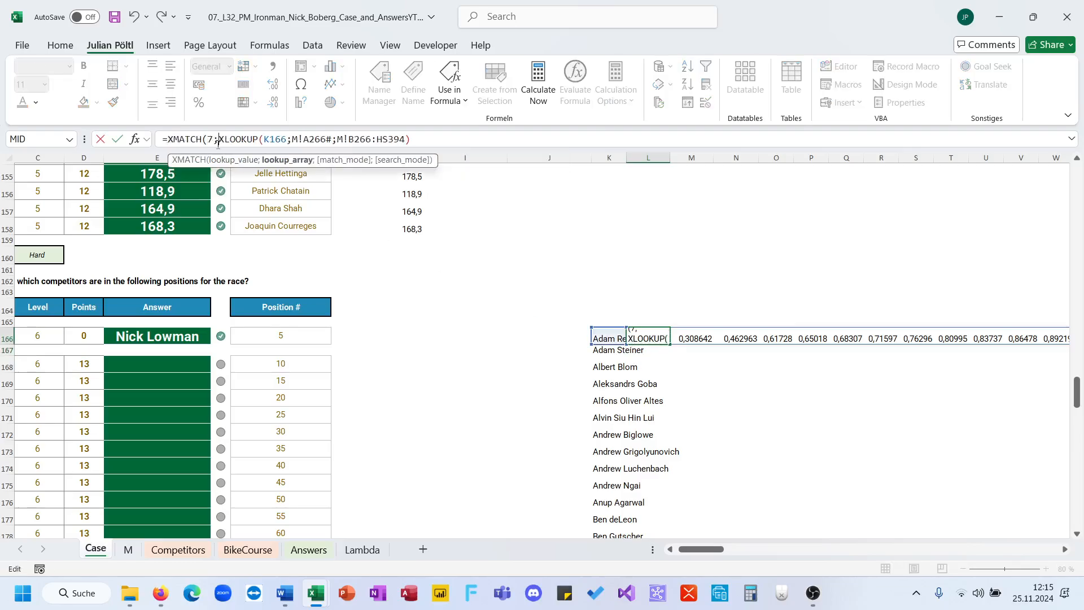
key(End)
text(;)
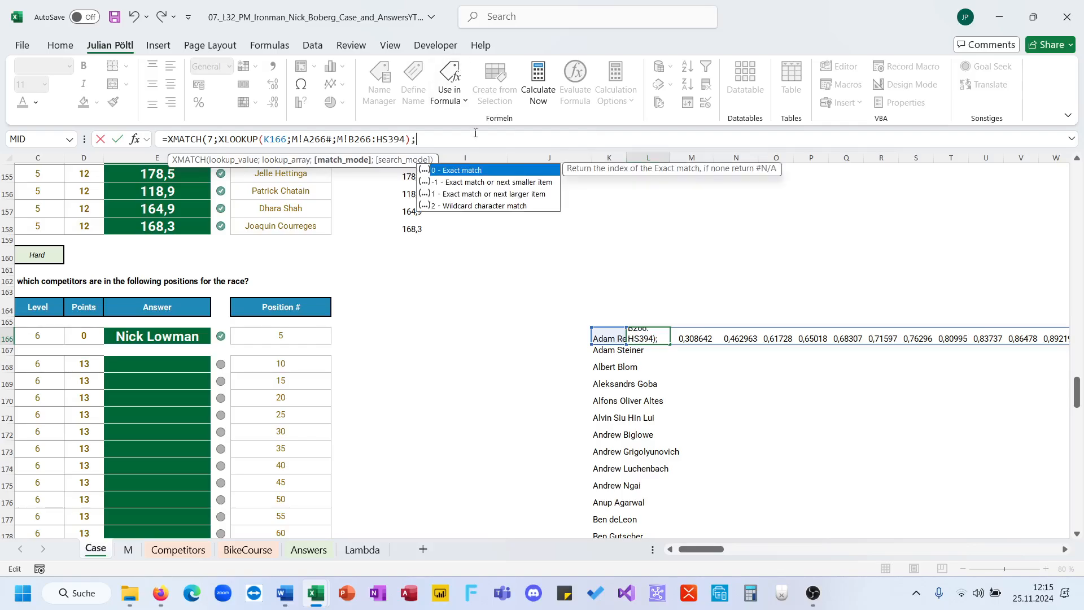
key(Down)
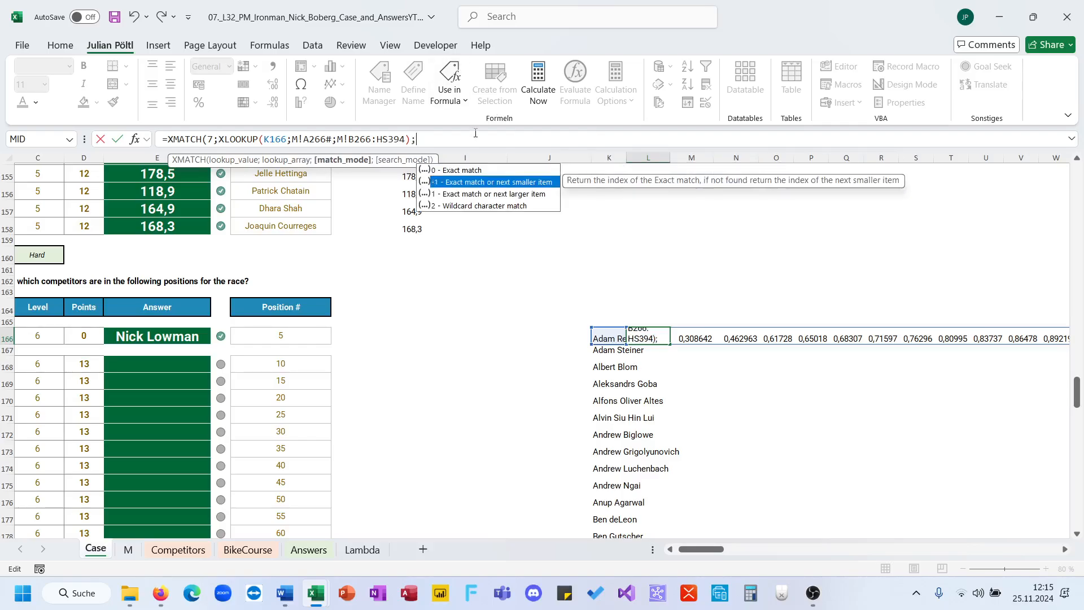
key(Tab)
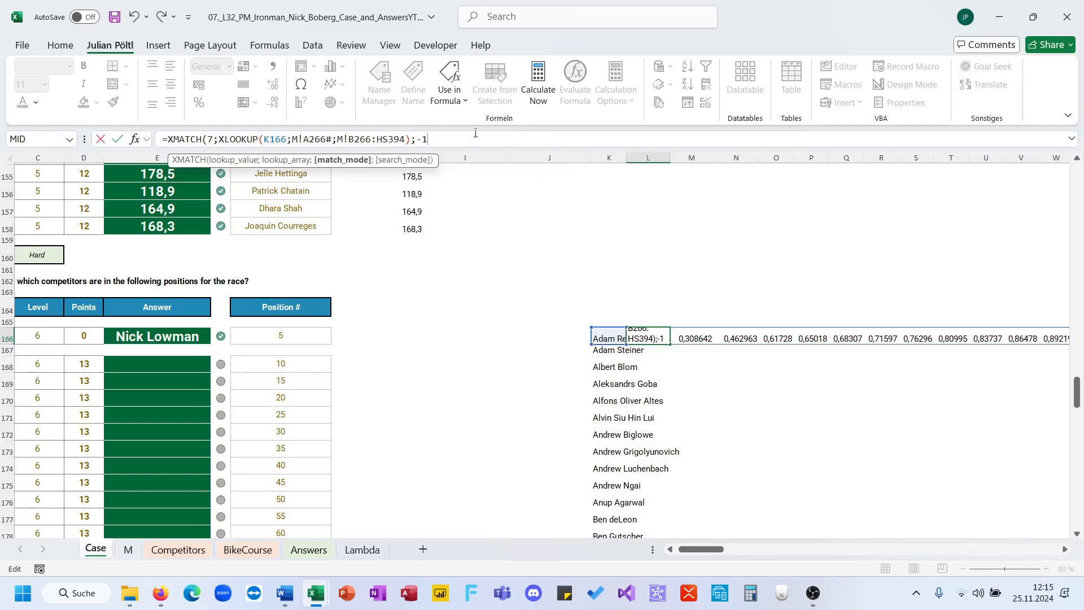
text())
key(Return)
key(Up)
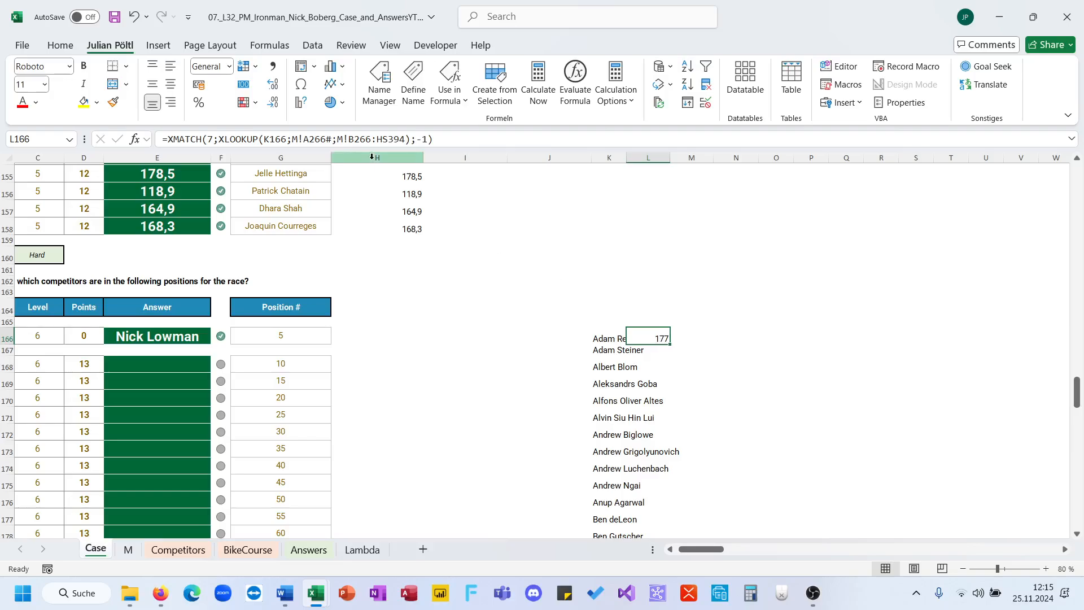
Make the M!A266# and M!B266:HS394 references in L166 absolute and fill the formula down beside all competitors
click(329, 140)
key(F4)
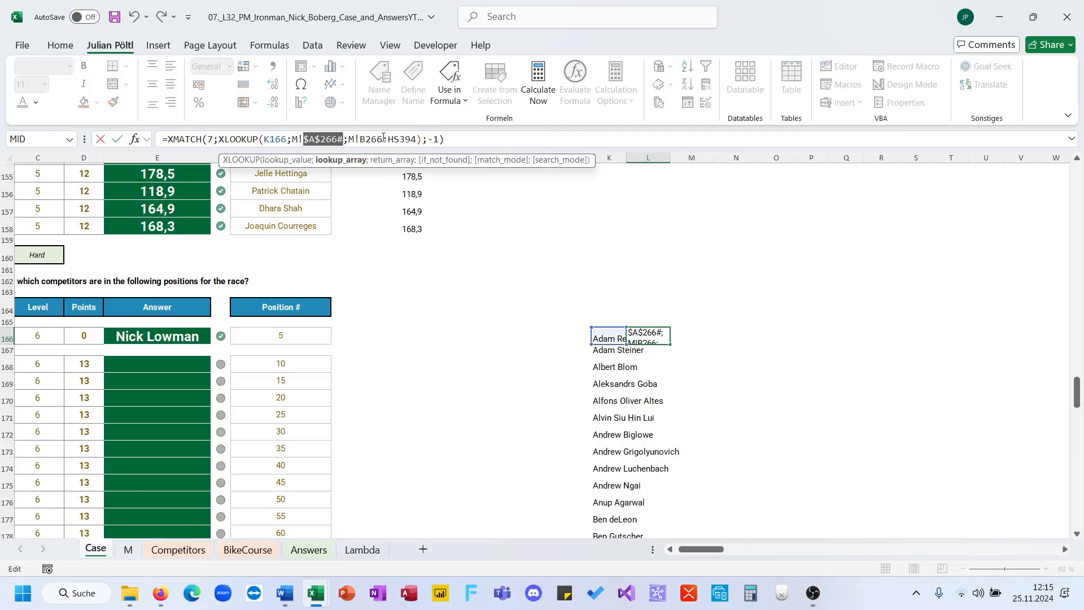
click(376, 140)
key(F4)
click(417, 139)
key(F4)
key(Return)
key(Up)
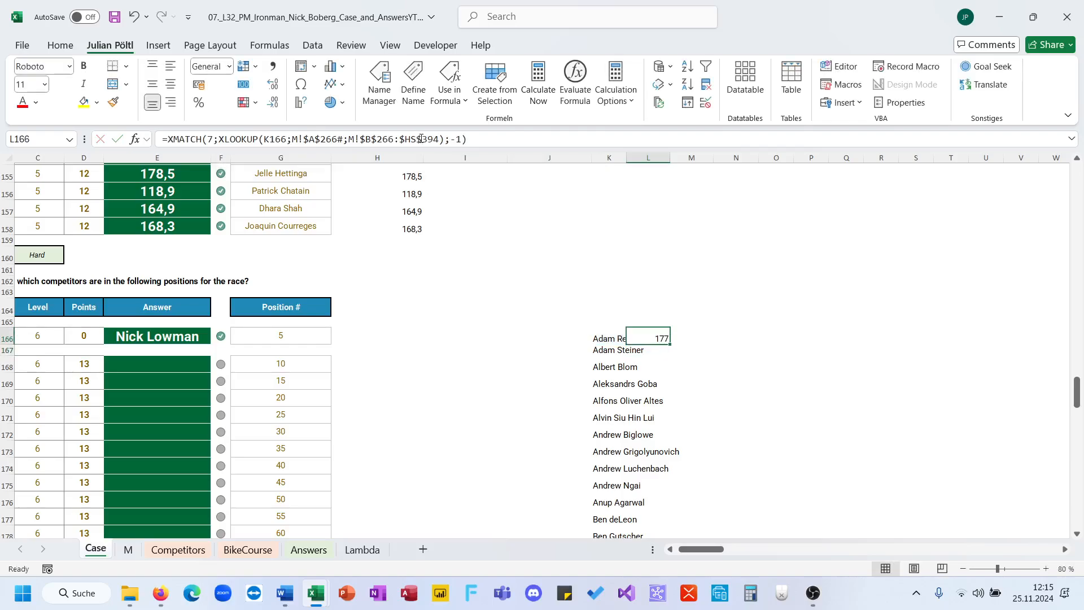
double_click(671, 346)
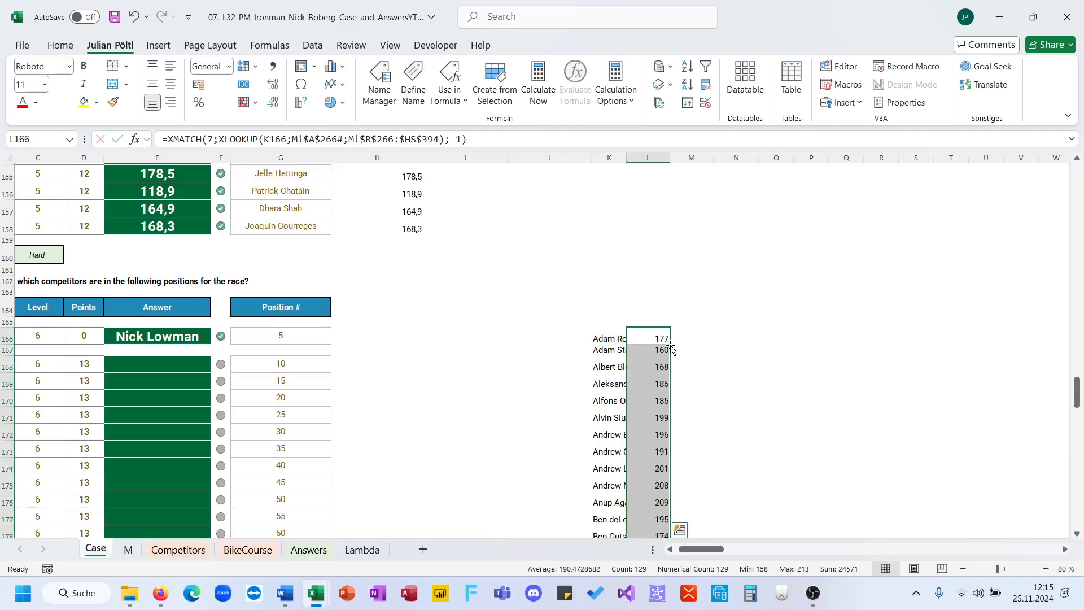
Review the filled XMATCH results in column L against the competitor names in column K
scroll(671, 347, down, 18)
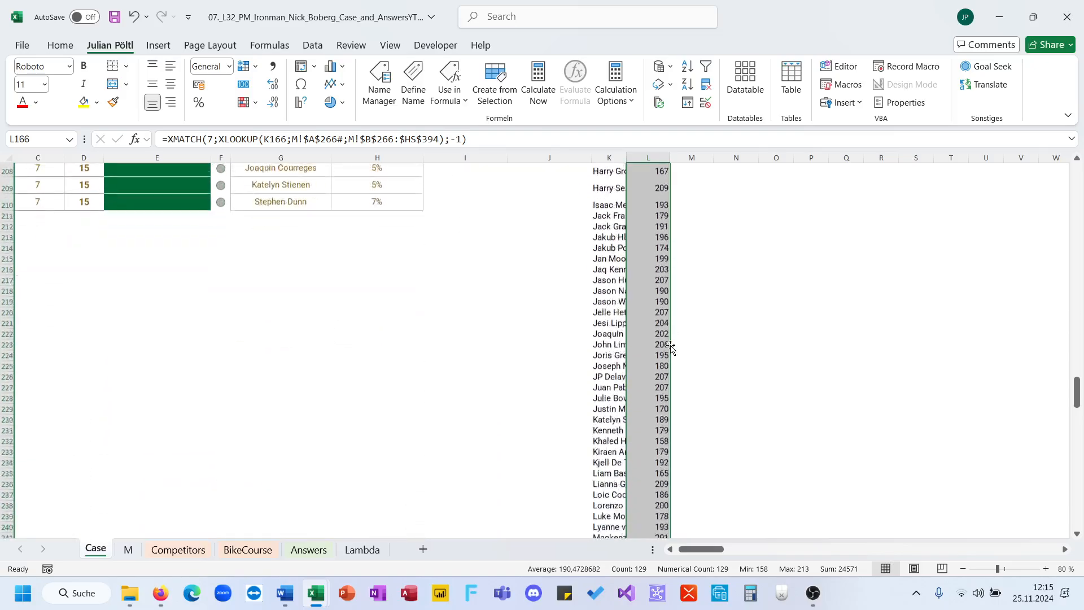
scroll(671, 348, down, 10)
scroll(671, 348, up, 20)
scroll(671, 348, down, 5)
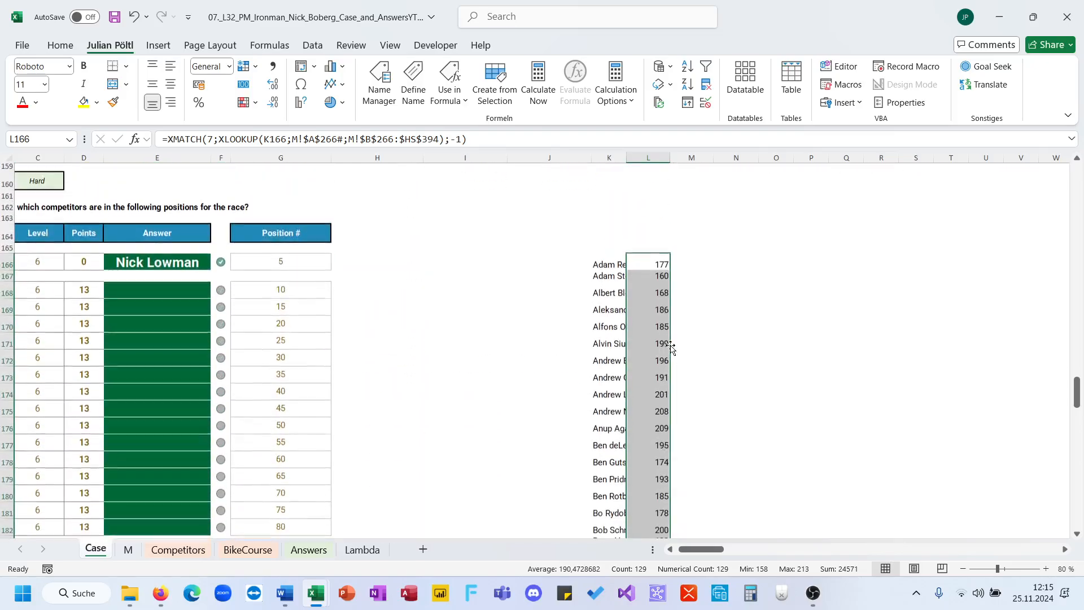
click(614, 263)
click(659, 266)
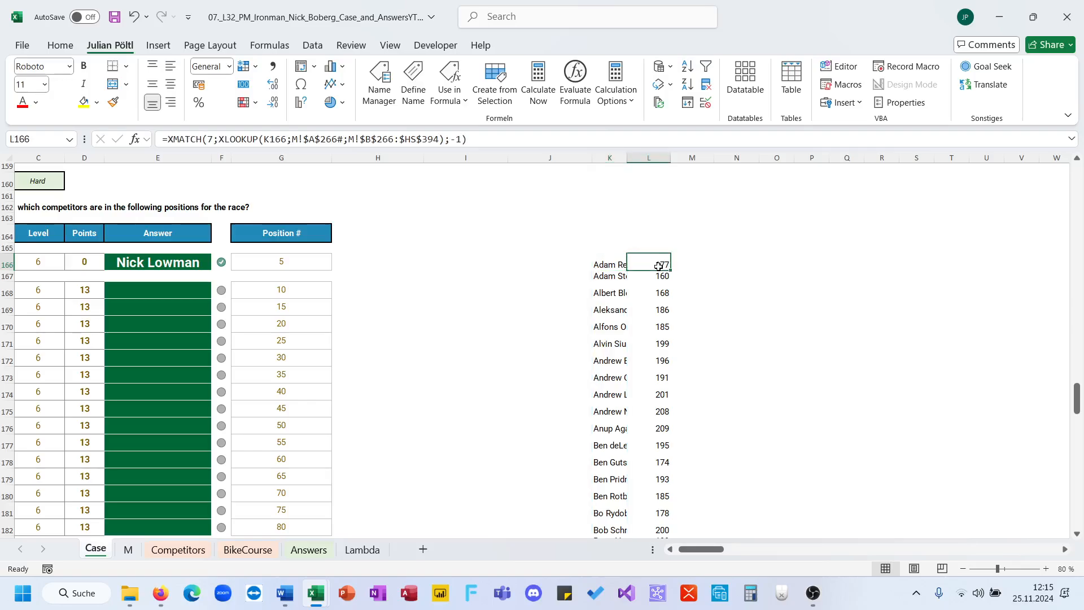
click(617, 261)
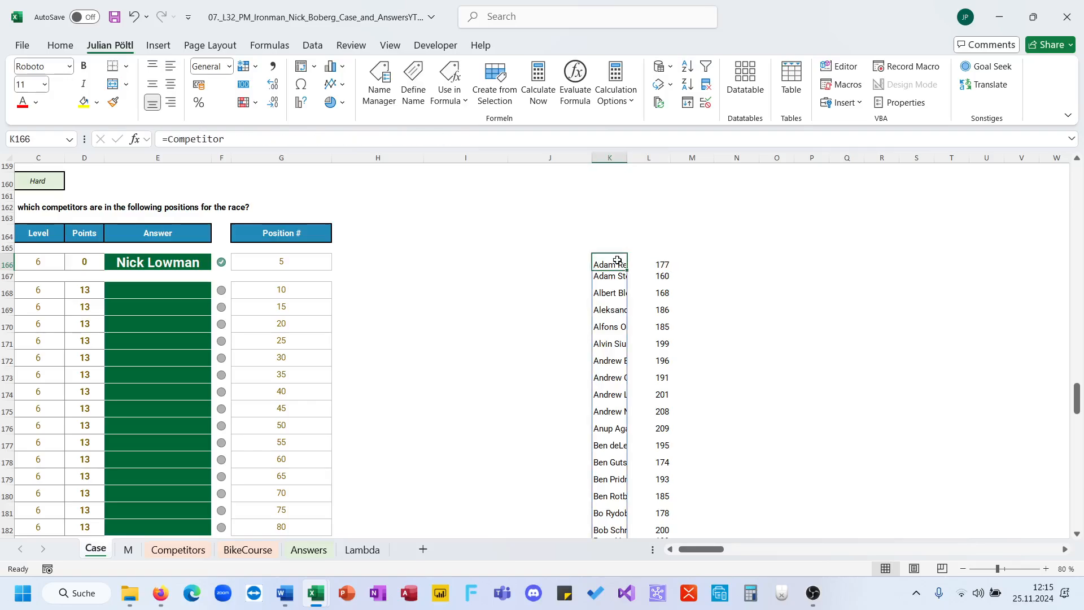
Enter the header S in L165 above the XMATCH results
click(650, 249)
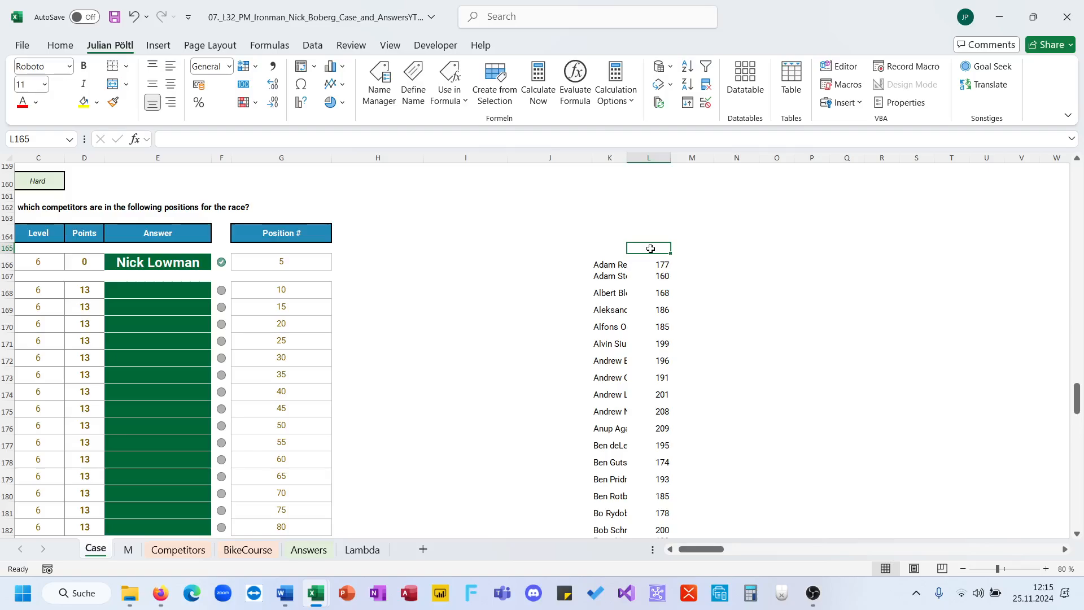
text(S)
key(Tab)
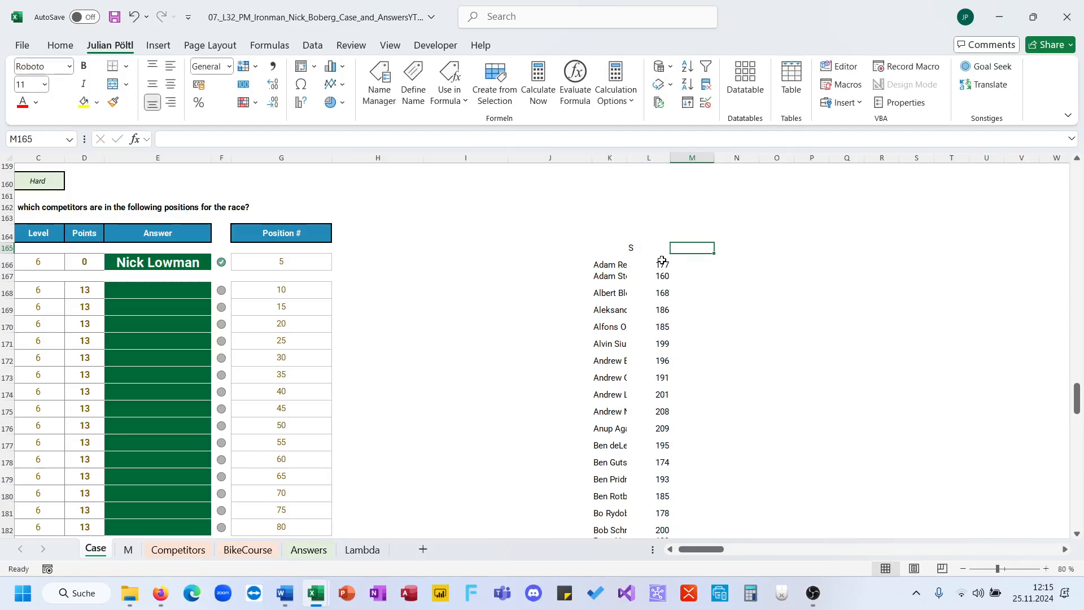
click(661, 262)
click(686, 263)
click(660, 263)
click(694, 264)
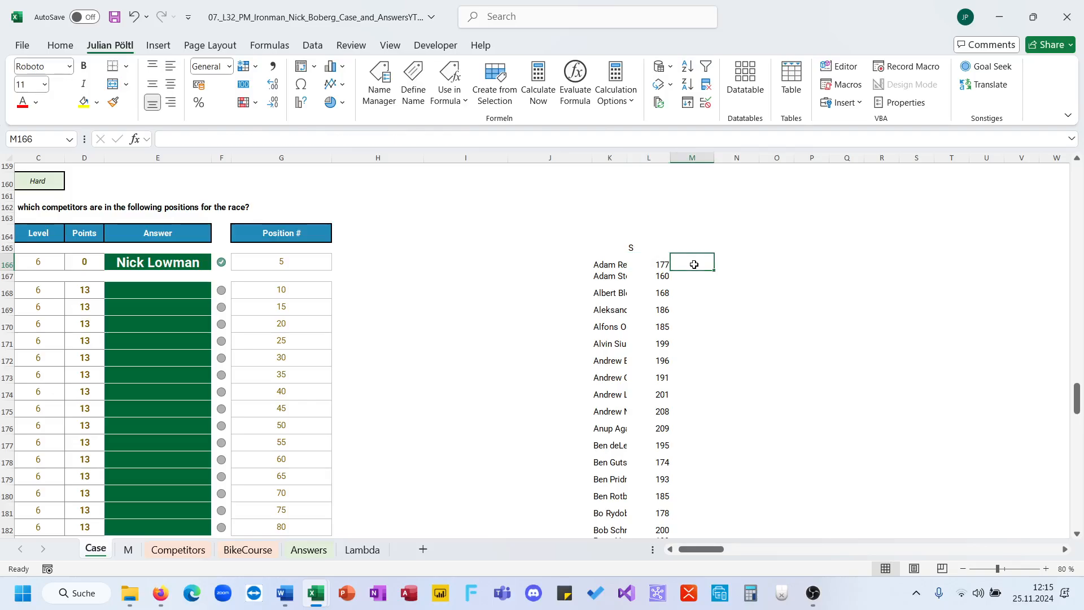
scroll(658, 271, left, 2)
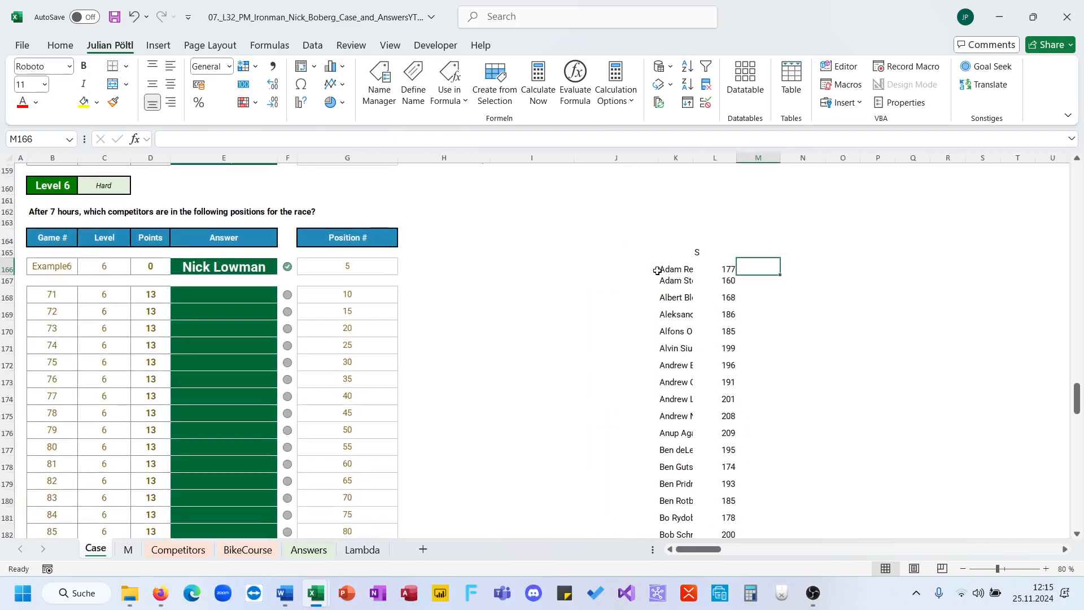
scroll(625, 317, down, 9)
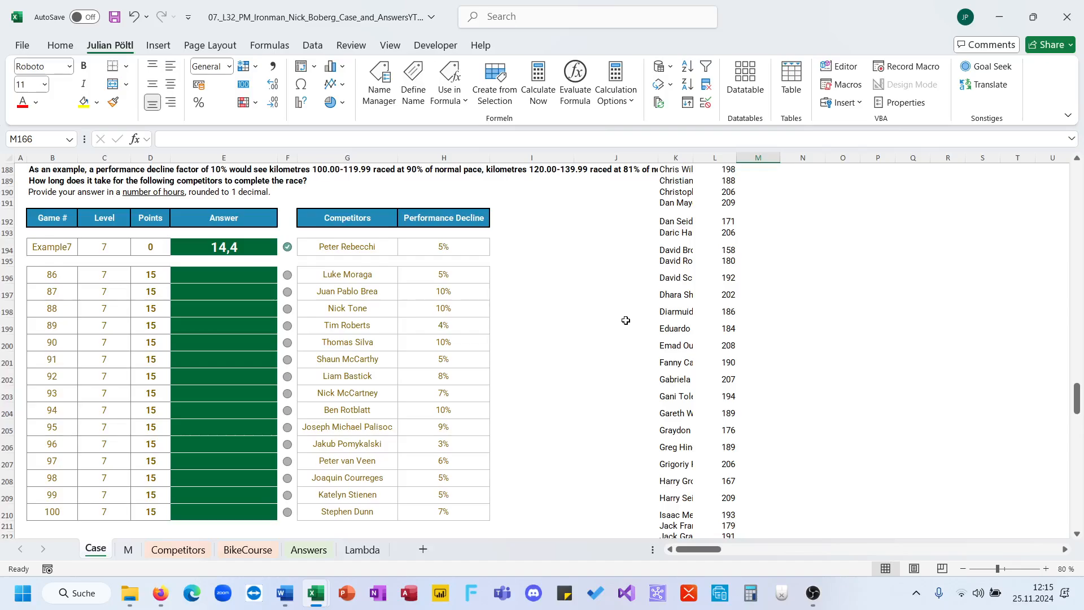
scroll(625, 320, up, 2)
scroll(626, 320, up, 7)
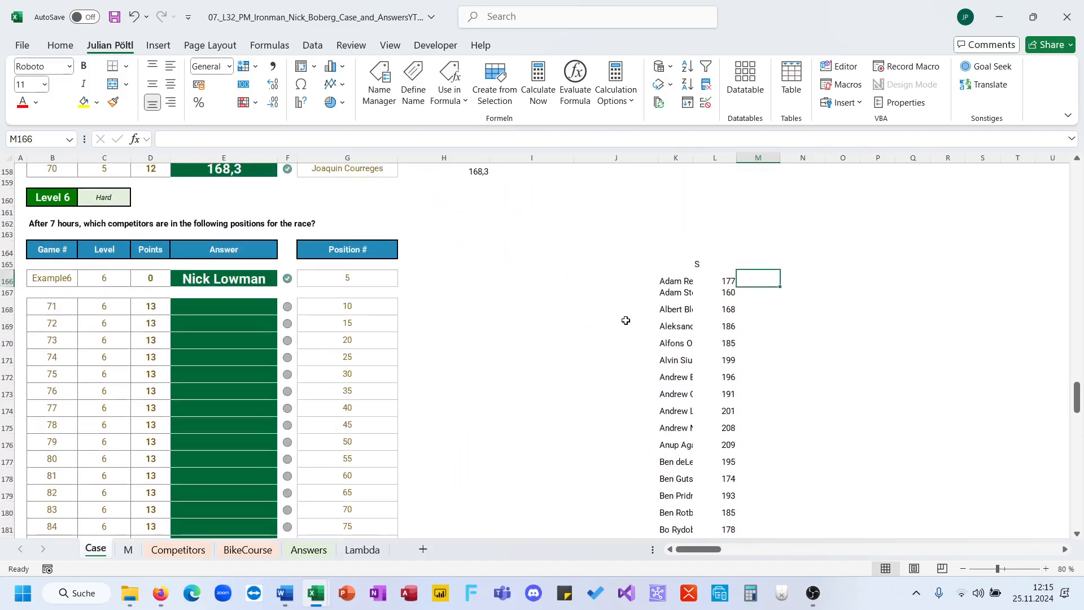
click(813, 593)
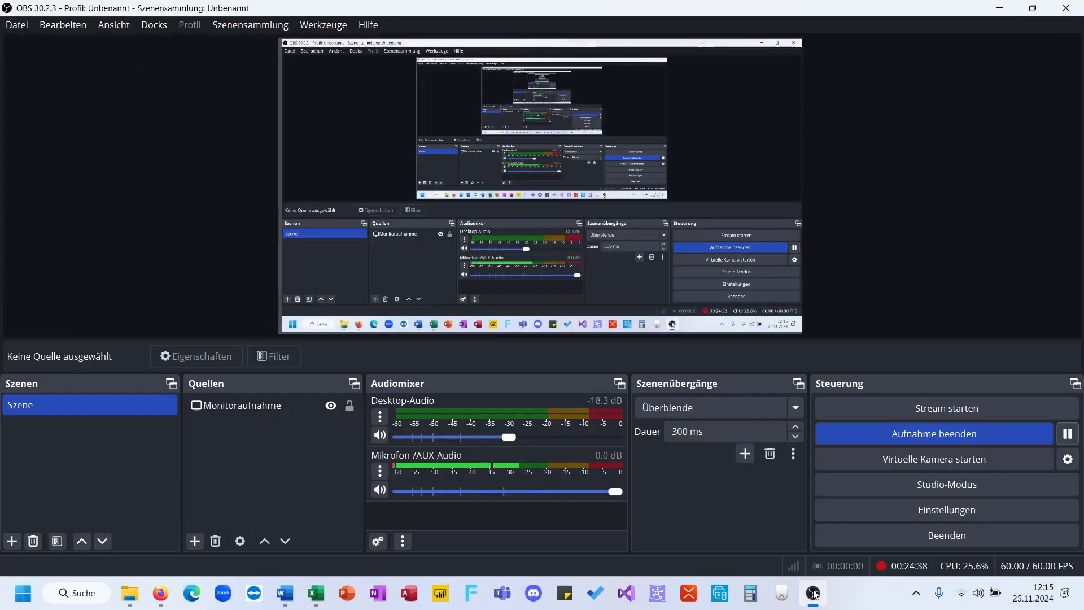
click(813, 592)
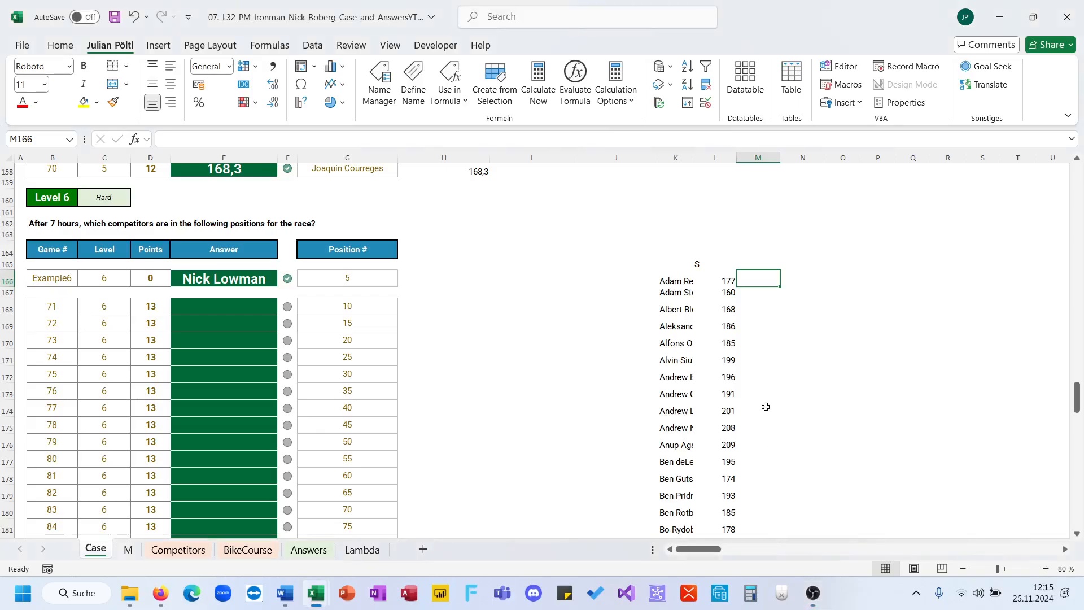
Check the XMATCH formulas in several competitors' cells of column L
click(722, 281)
click(721, 309)
click(723, 356)
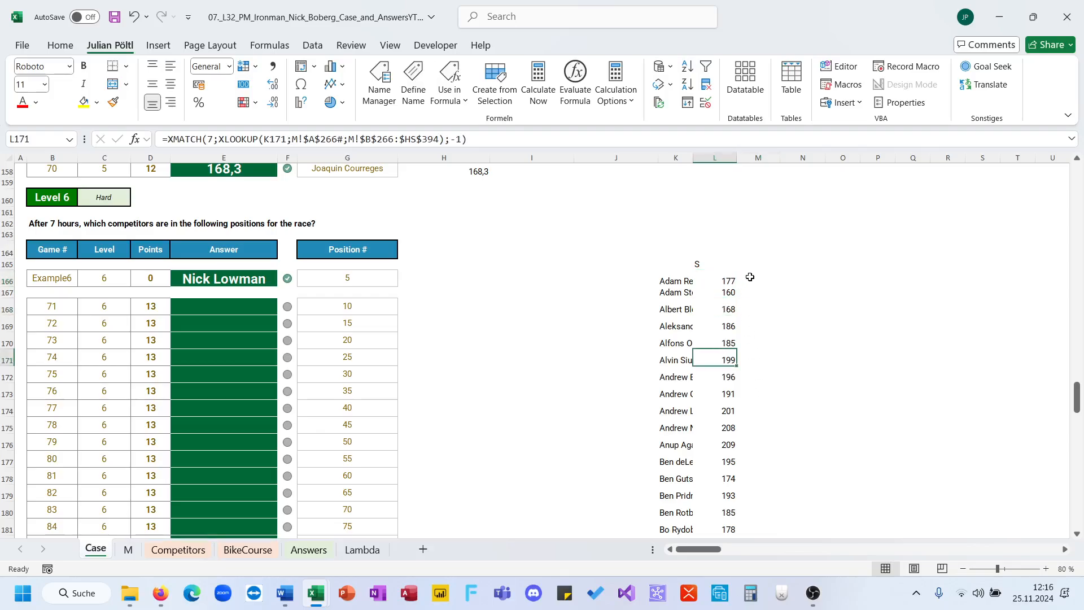
click(749, 277)
click(729, 279)
click(722, 343)
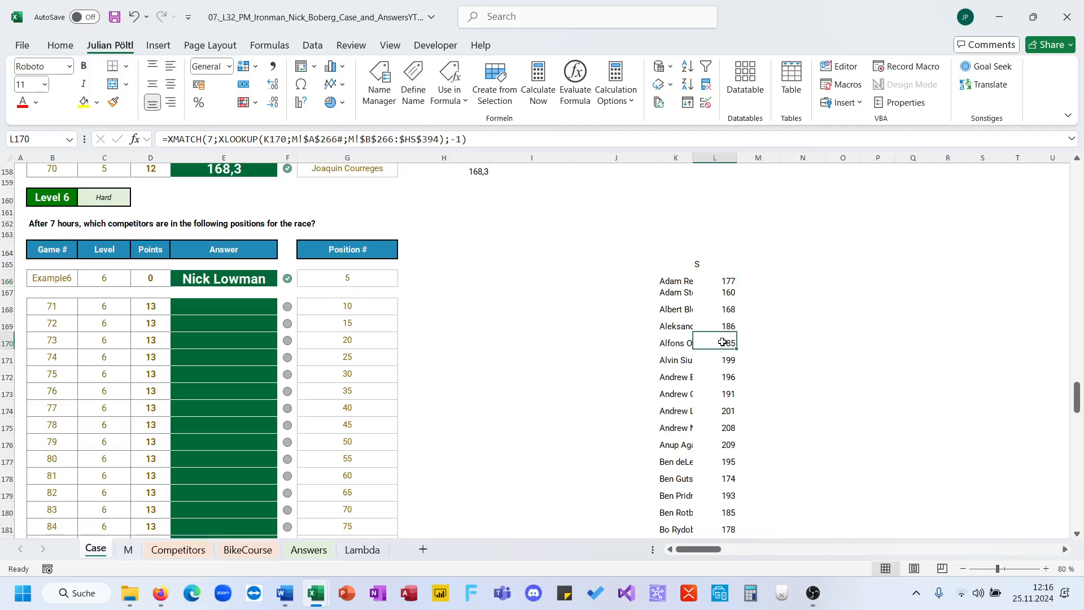
click(747, 278)
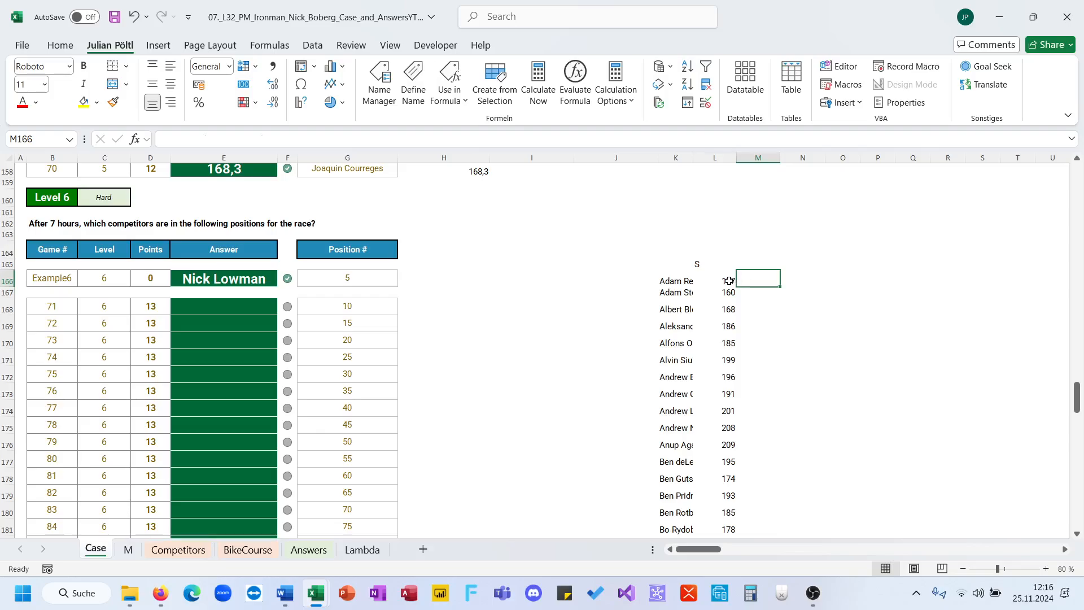
click(729, 280)
click(752, 280)
text(=INDEX()
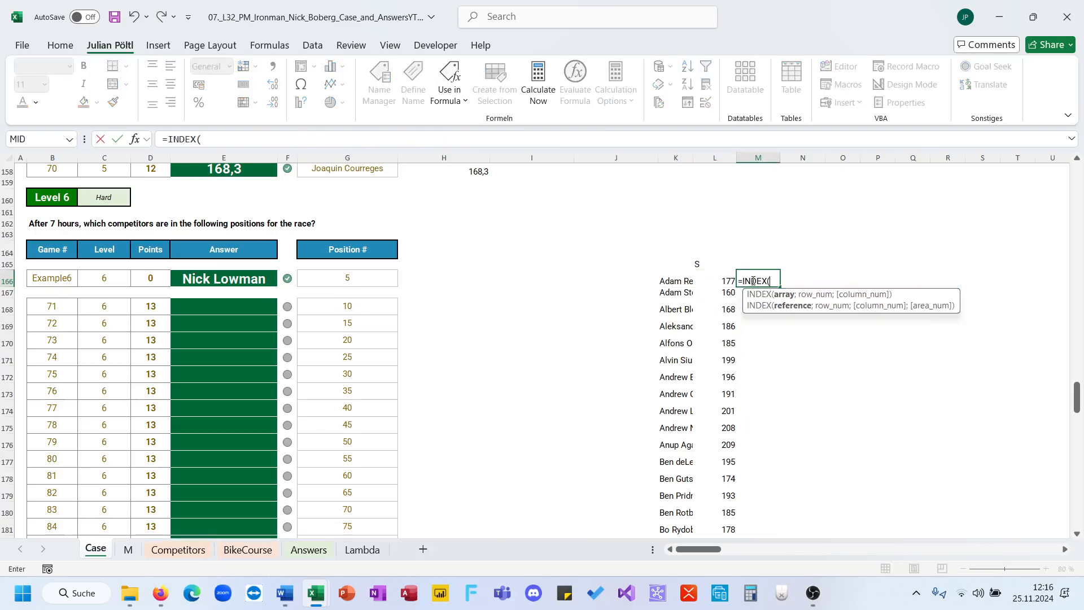
key(Left)
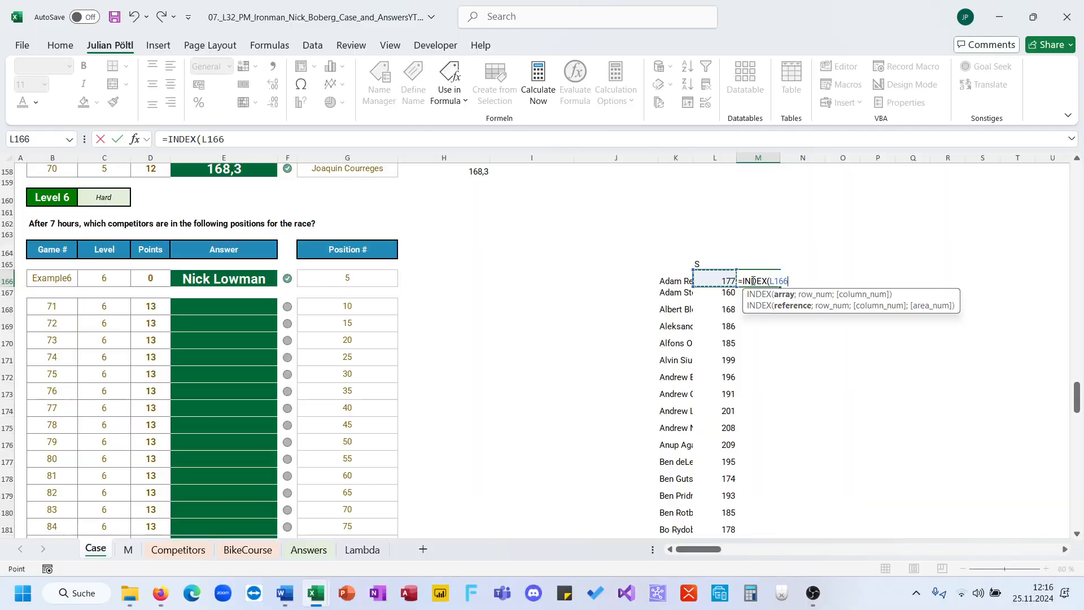
key(BackSpace)
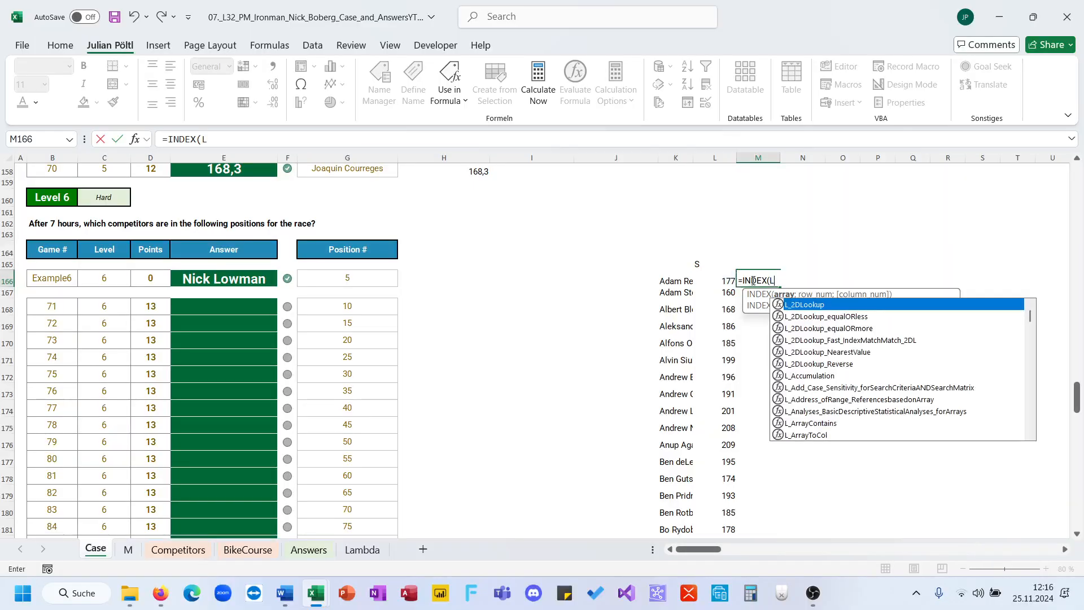
click(128, 549)
scroll(148, 341, up, 20)
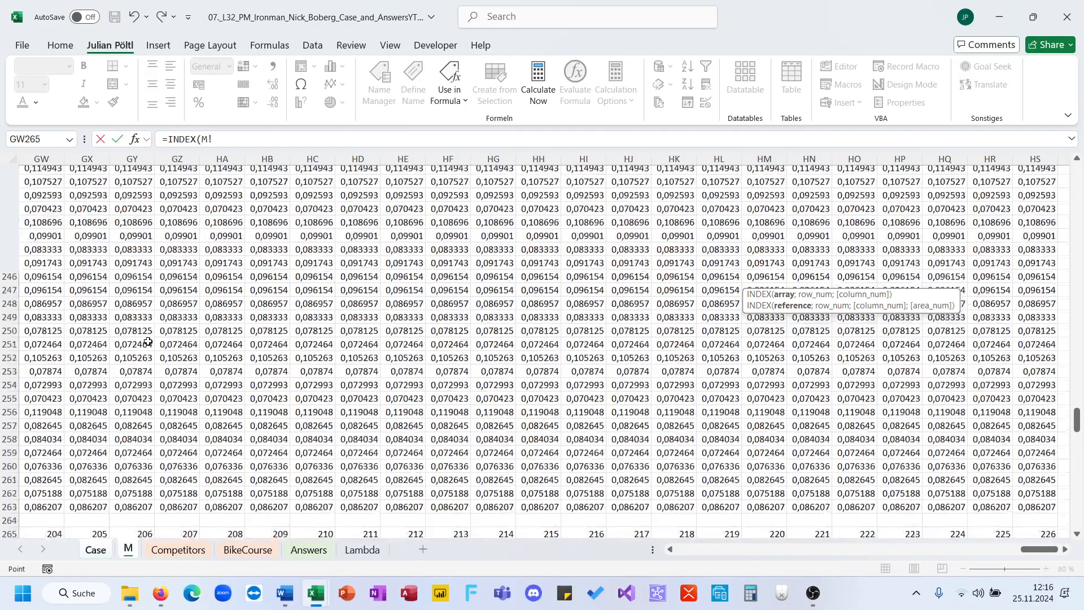
scroll(148, 341, left, 20)
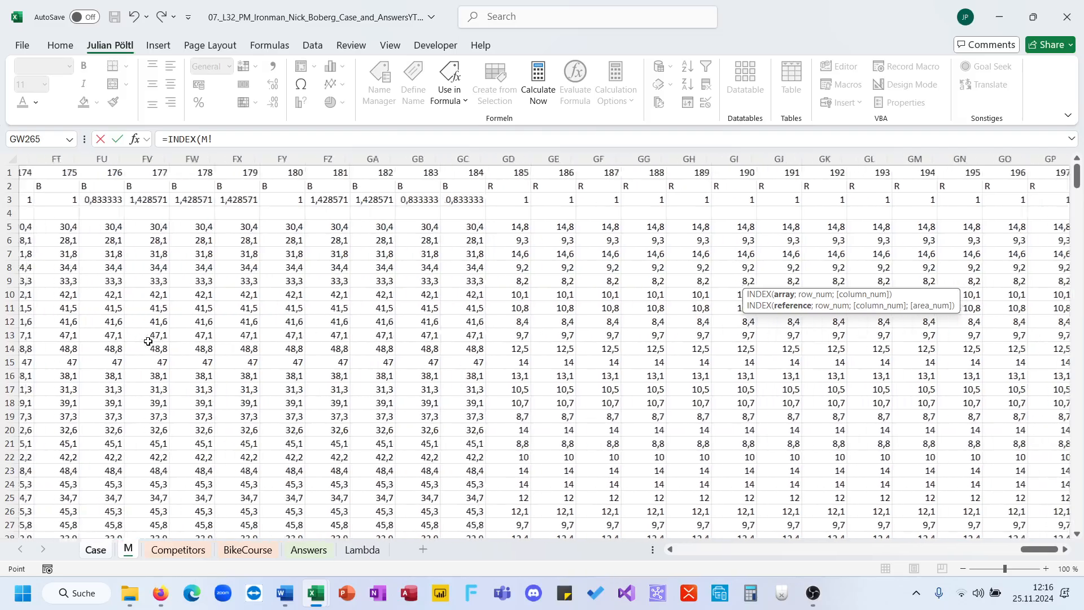
scroll(156, 280, left, 20)
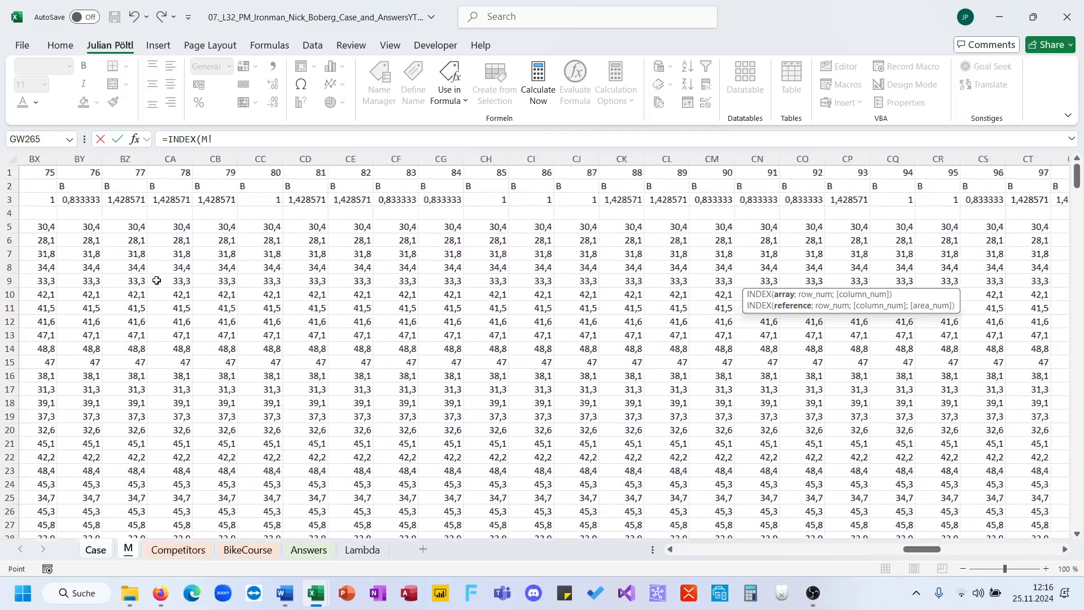
key(Escape)
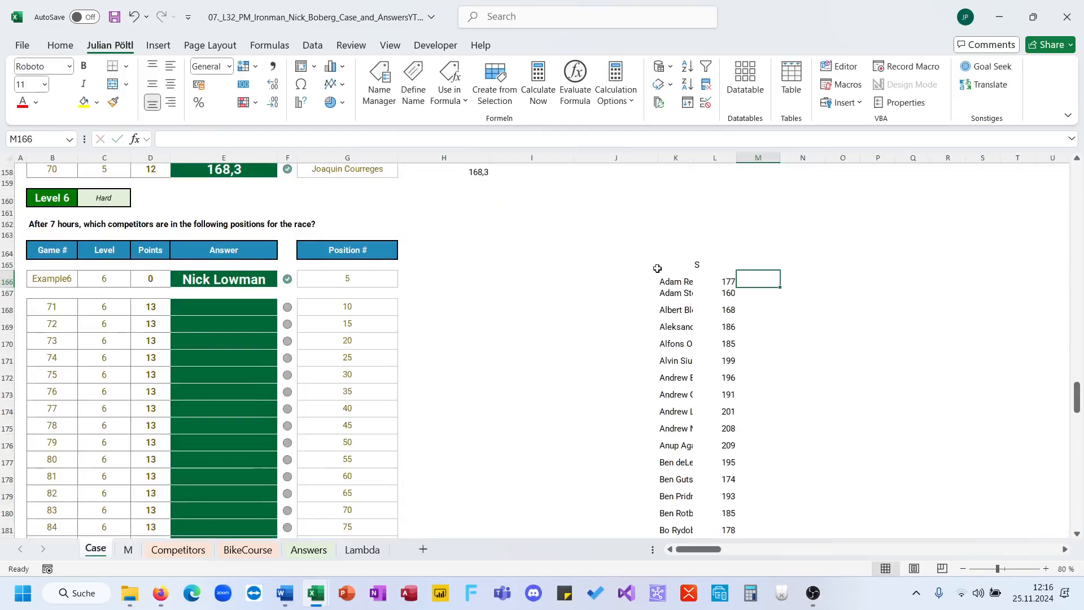
click(710, 277)
click(745, 280)
text(=INDEX()
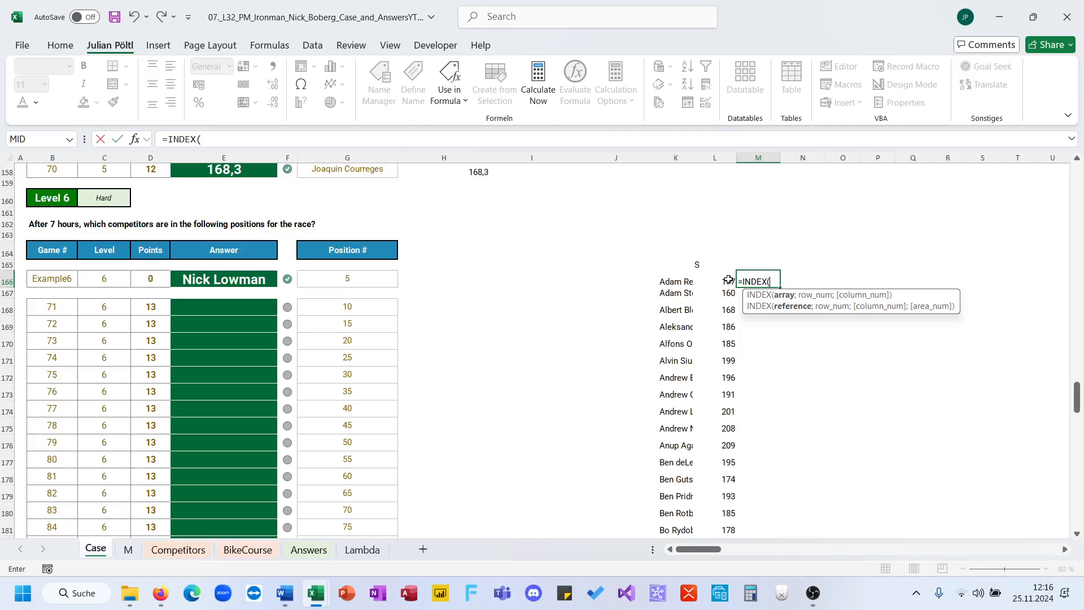
key(Escape)
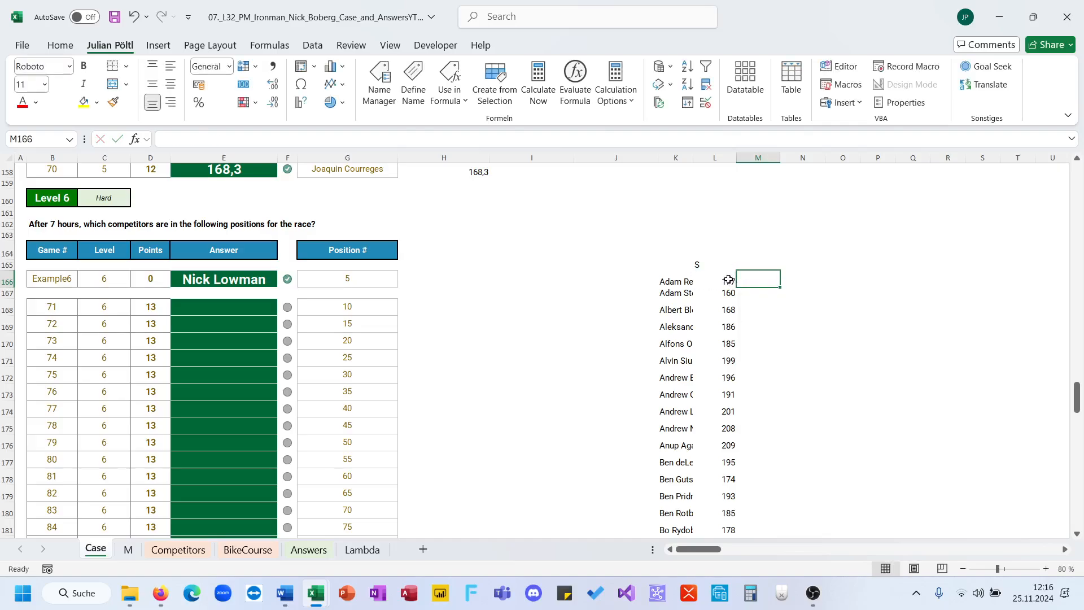
text(=in)
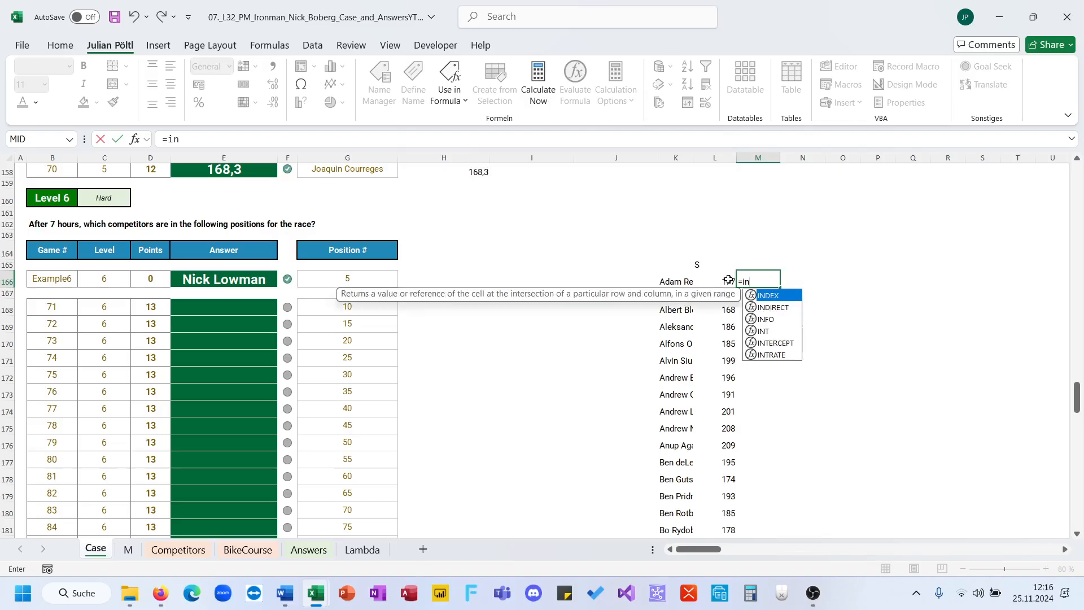
key(Escape)
key(Escape)
text(=2)
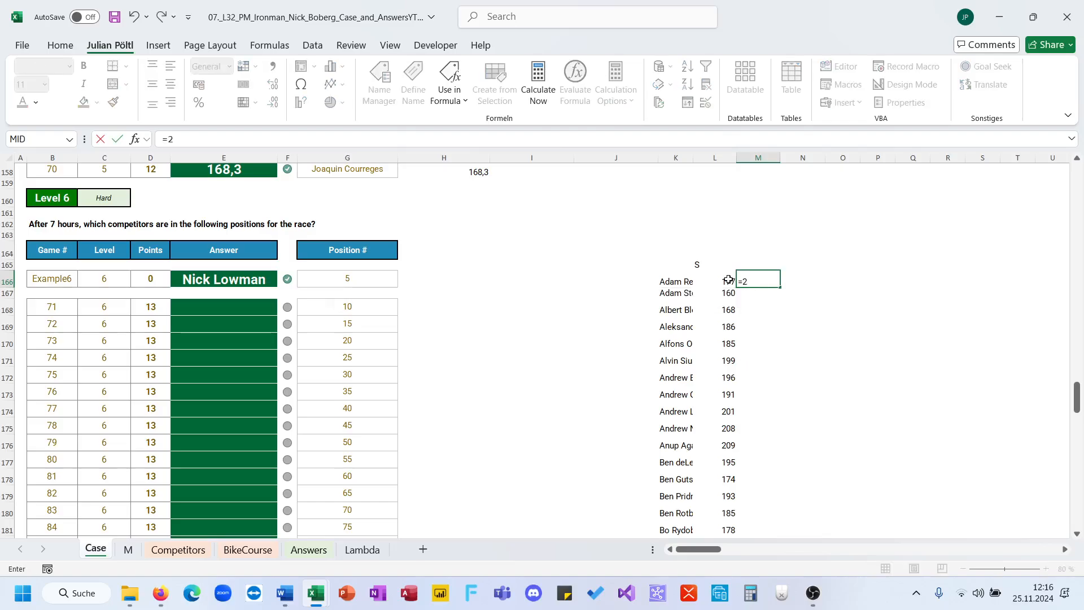
key(BackSpace)
text(d)
key(Escape)
click(173, 552)
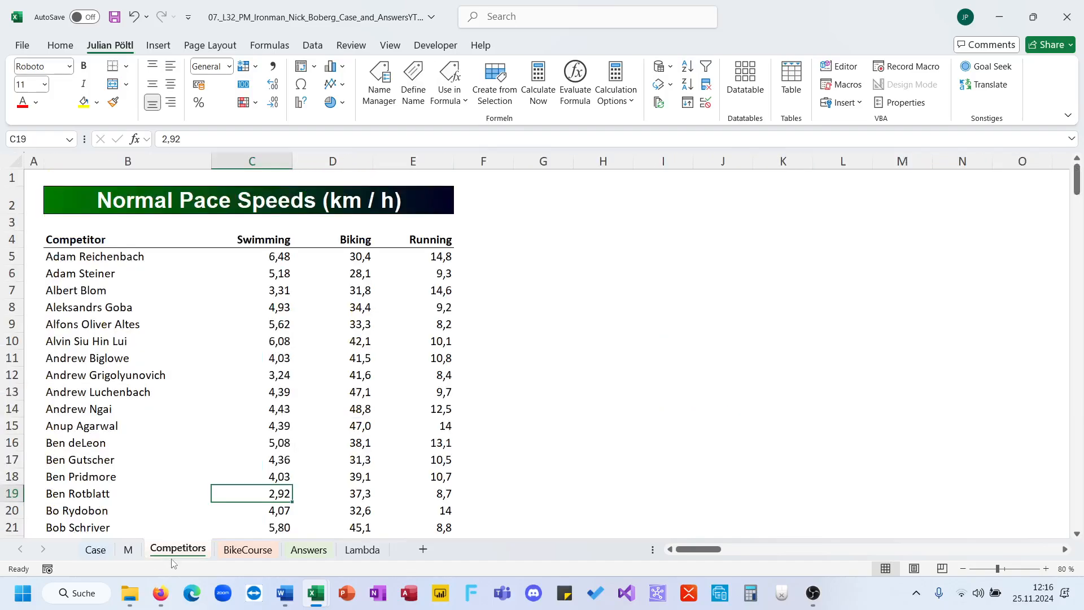
click(96, 549)
Try to begin a formula in M166 with the custom function L_2DLookup from the available lookup functions
text(=)
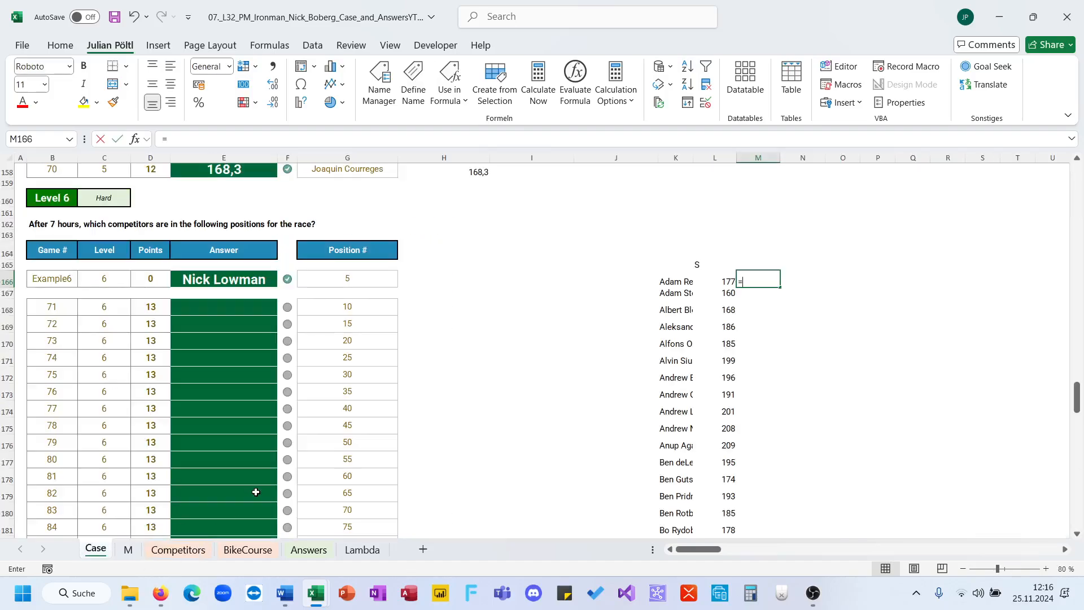
text(d)
key(BackSpace)
text(2)
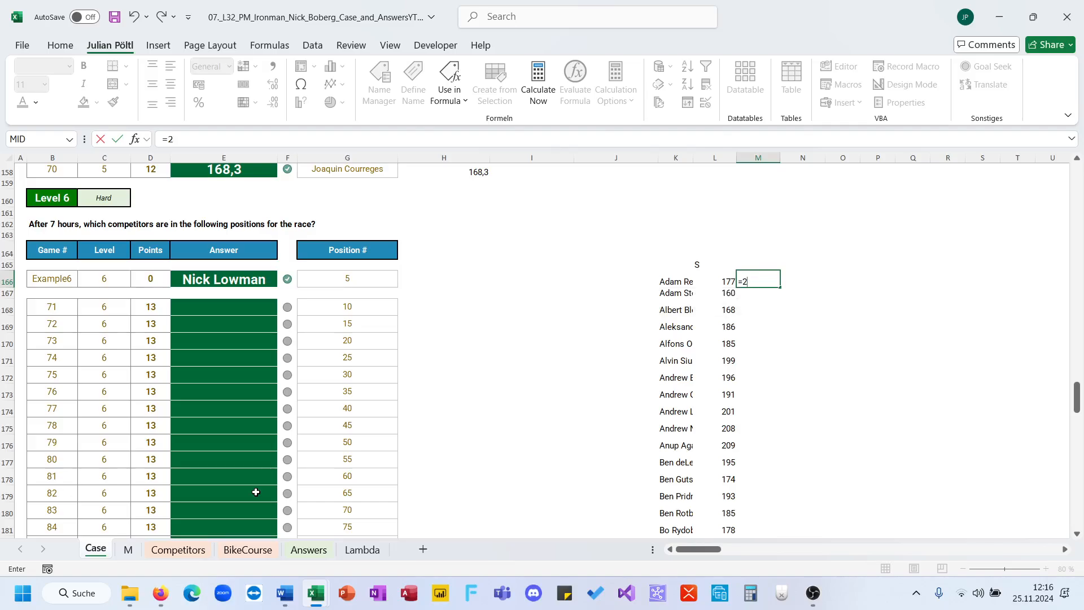
key(BackSpace)
text(loo)
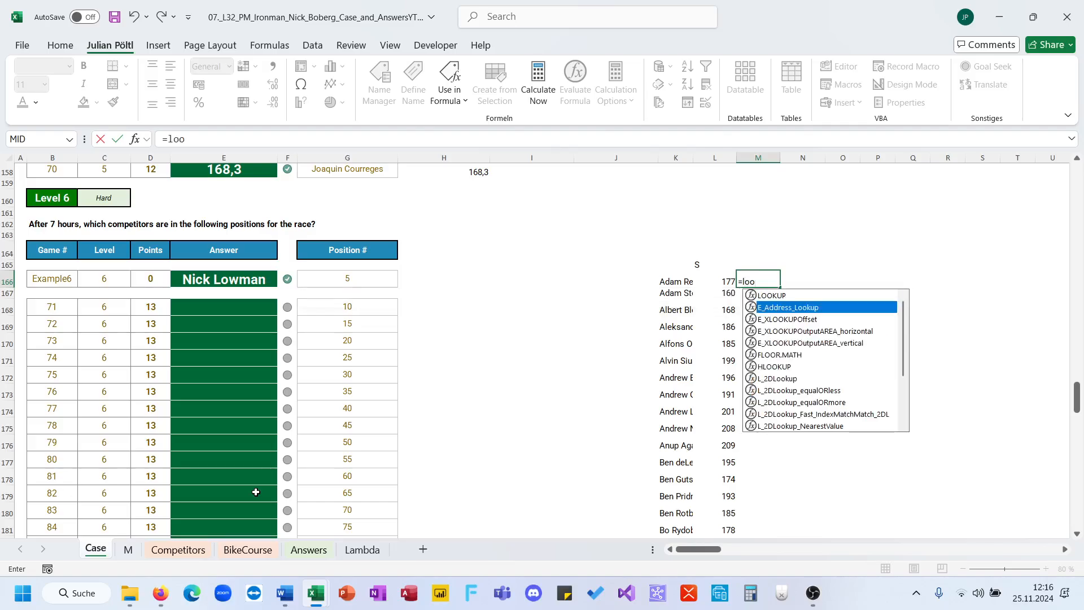
key(Down)
key(Down)
key(Down)
key(Down)
key(Down)
key(Down)
key(Down)
key(Down)
key(Down)
key(Down)
key(Down)
key(Down)
key(Down)
key(Down)
key(Down)
key(Up)
key(Up)
key(Up)
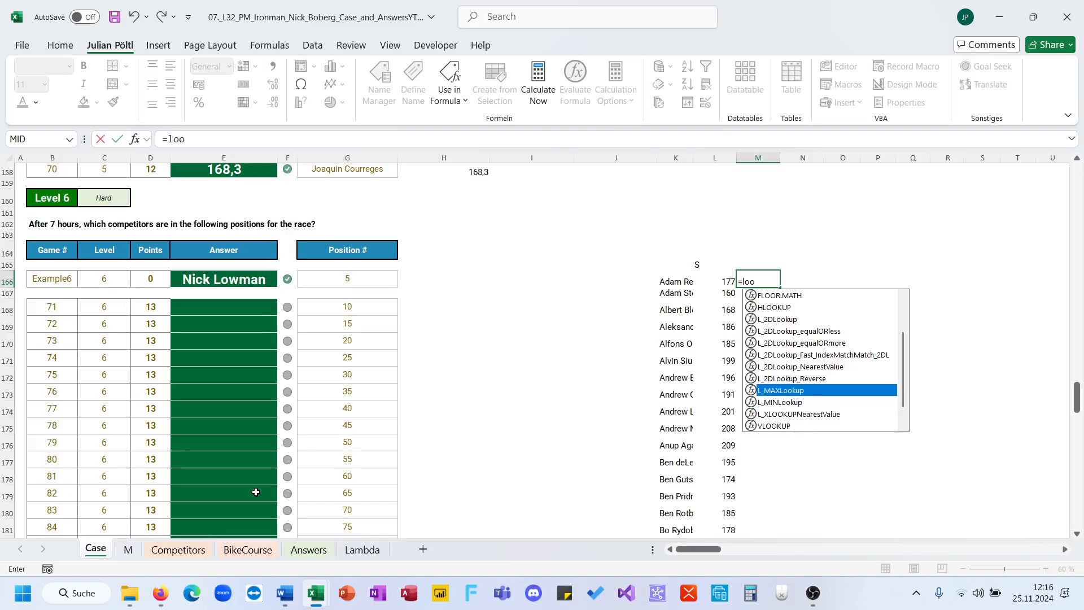
key(Up)
key(Up)
key(Up)
key(Up)
key(Up)
key(Up)
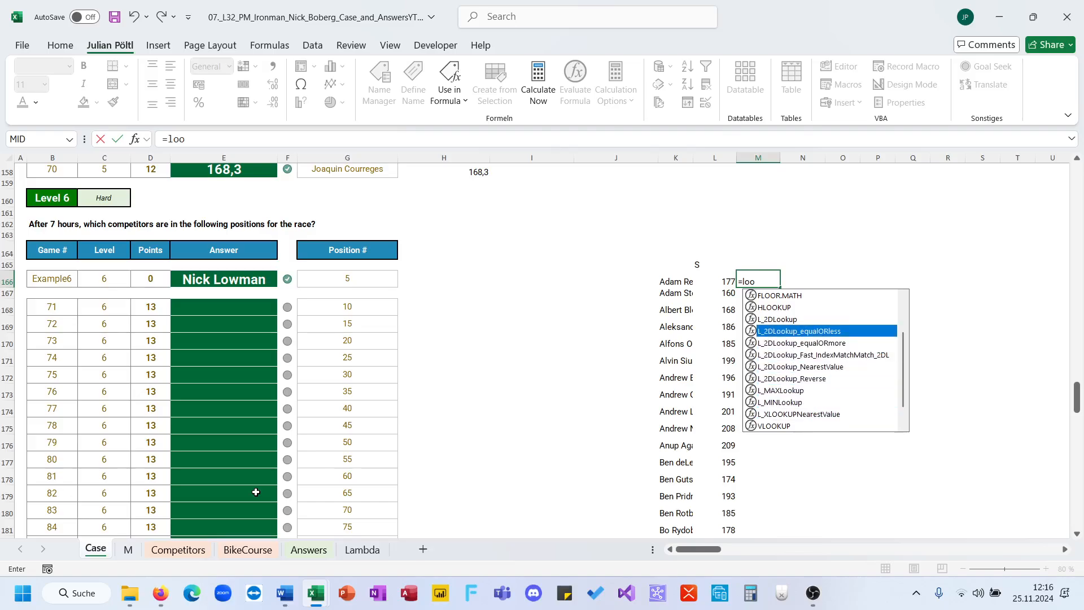
key(Tab)
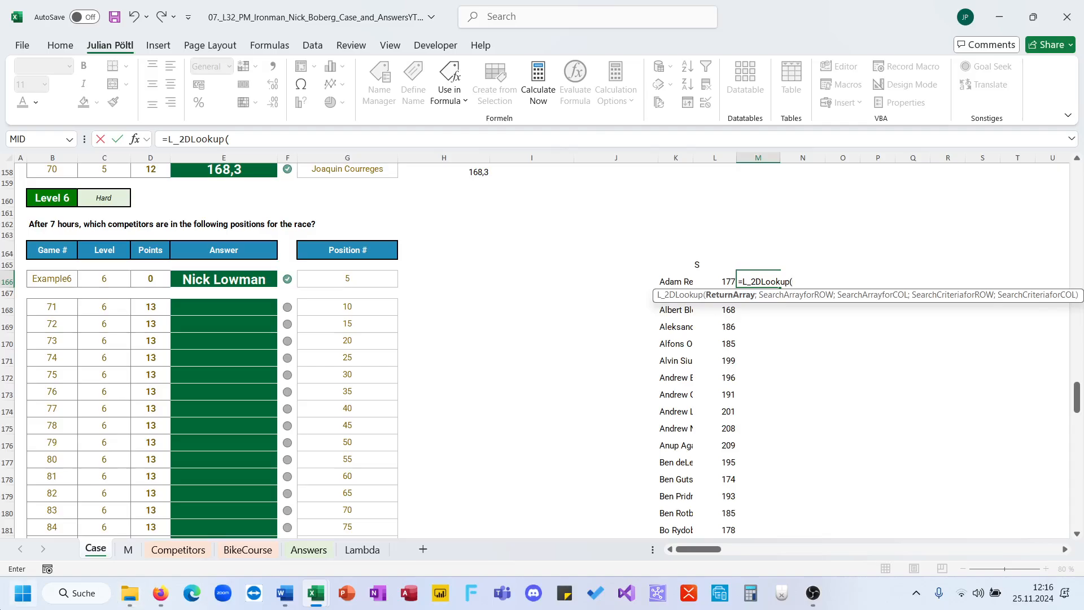
Try to use the cumulative times M!B266:HS394 as the return array of the L_2DLookup formula in M166
click(128, 549)
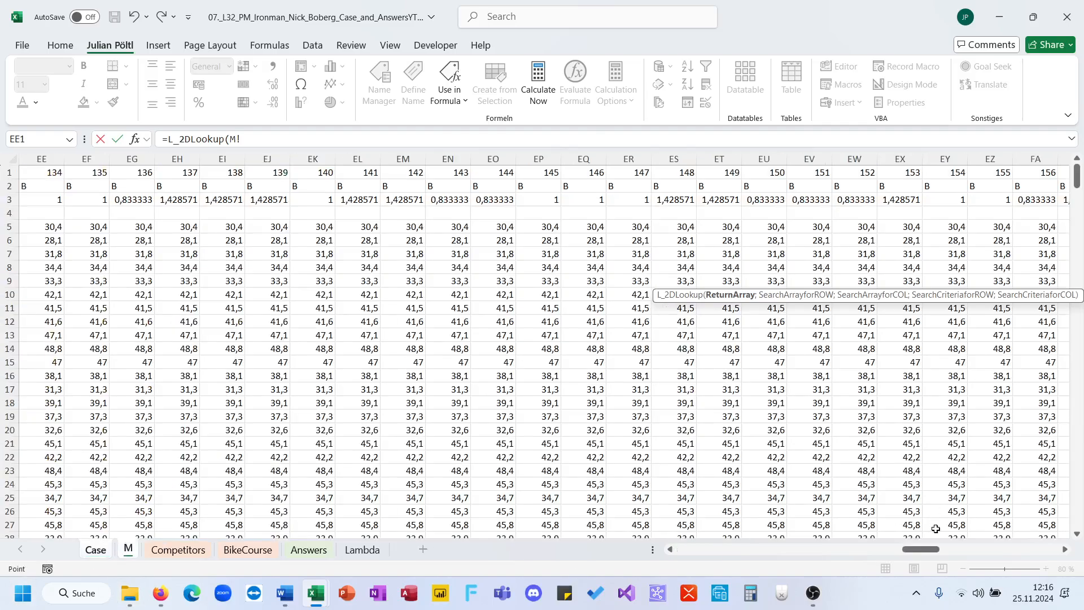
drag(920, 548, 653, 549)
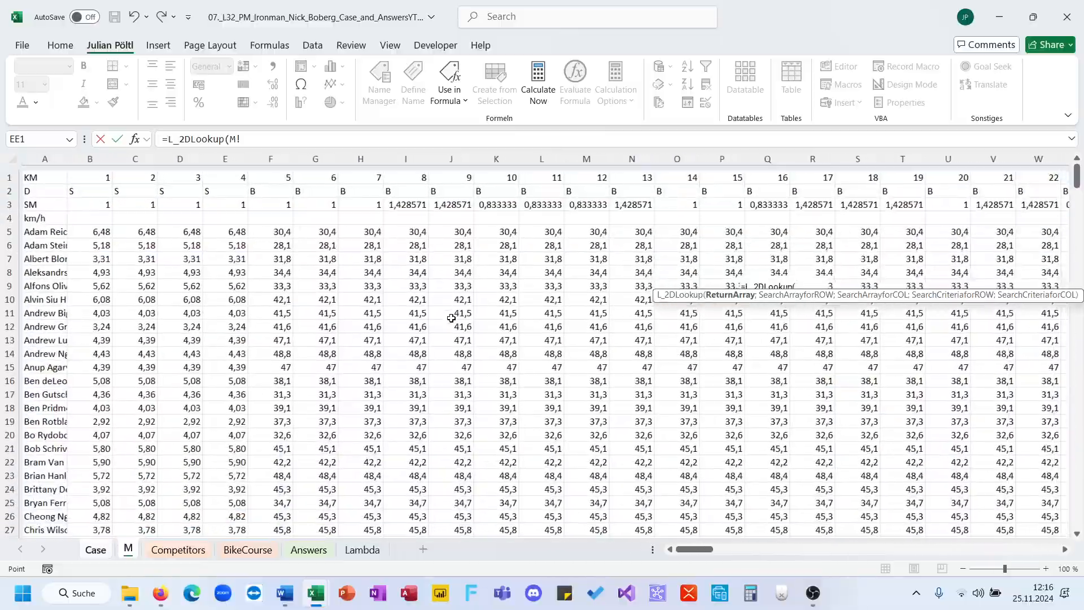
scroll(451, 318, down, 20)
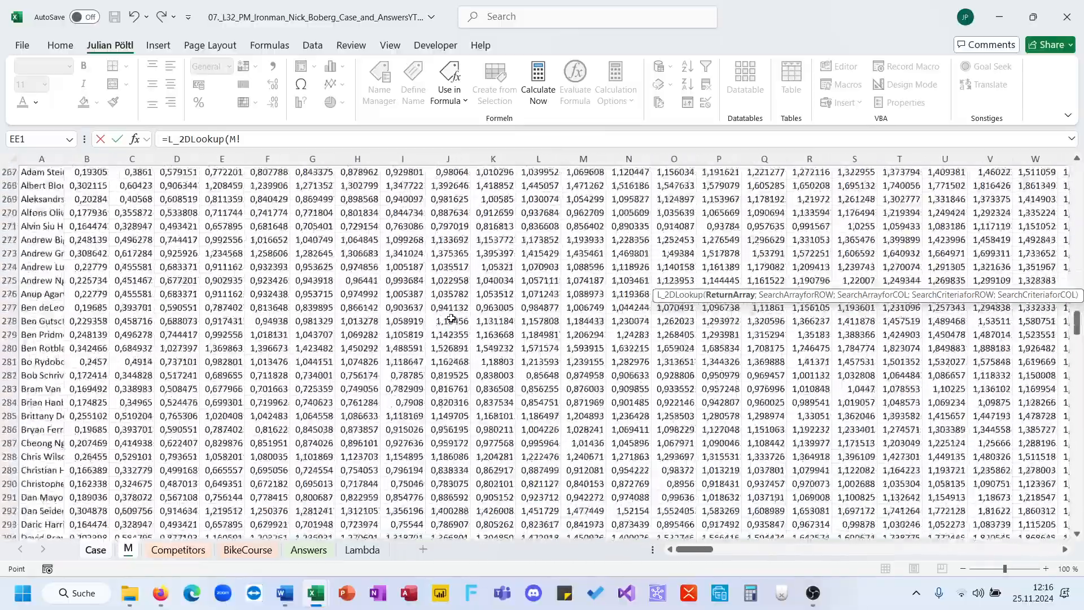
scroll(451, 317, down, 20)
scroll(451, 318, up, 20)
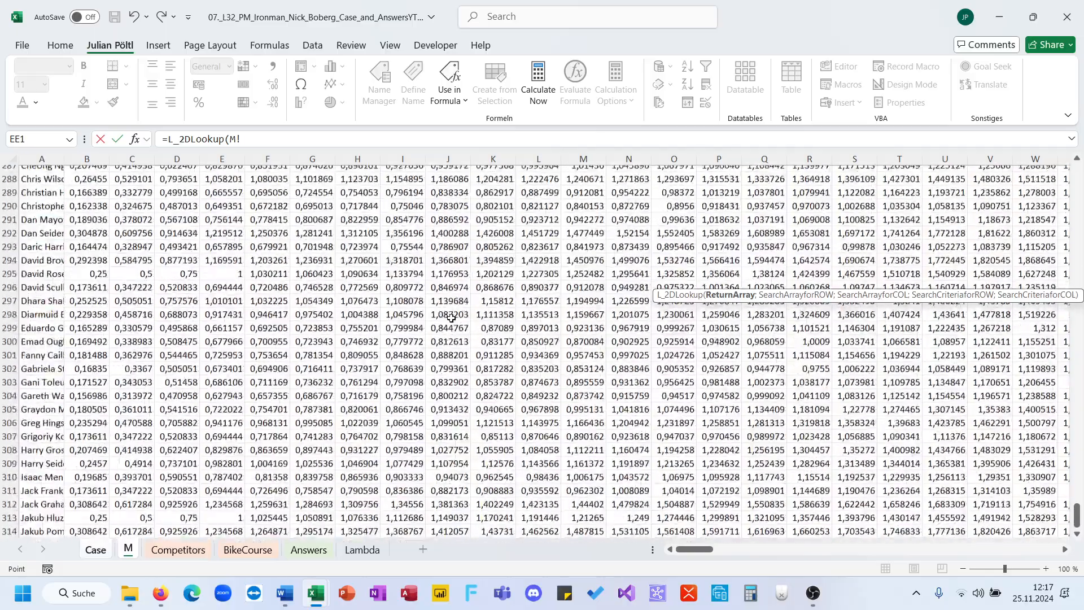
scroll(451, 318, up, 14)
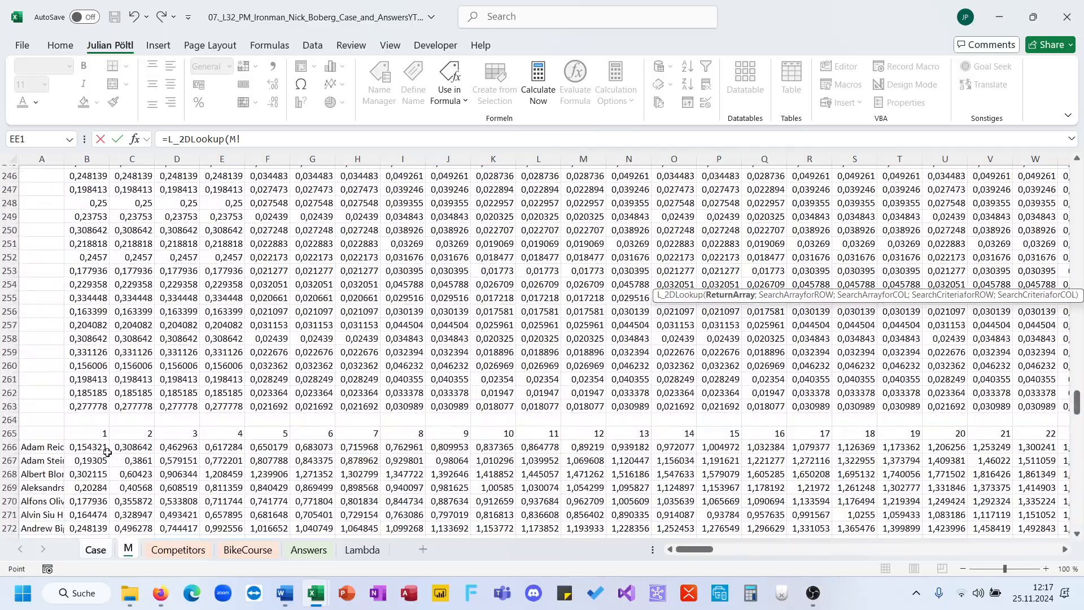
click(107, 453)
key(ctrl+shift+Right)
key(ctrl+shift+Down)
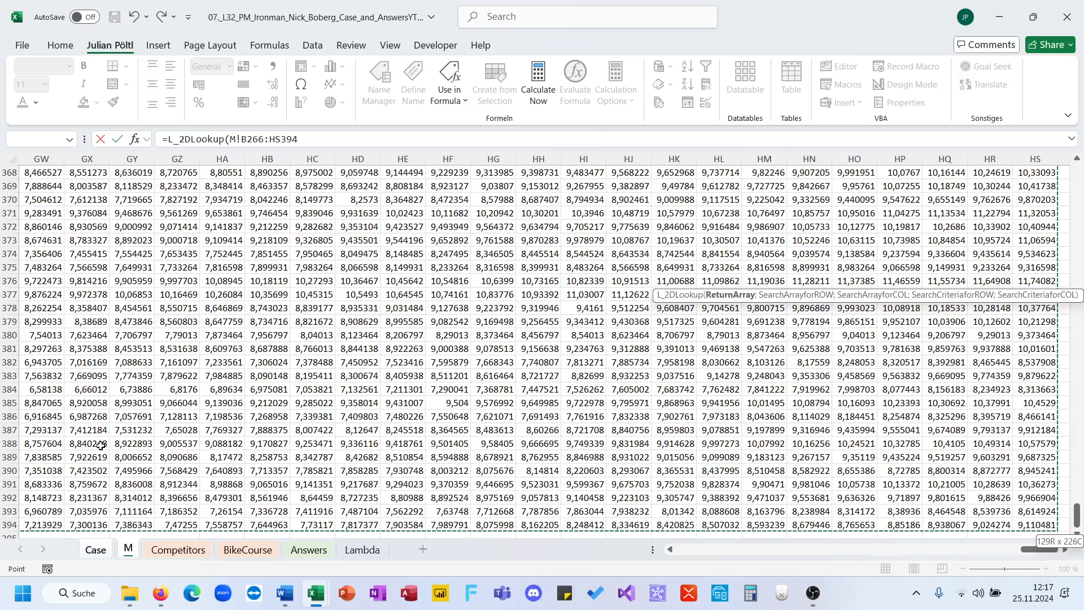
text(;)
key(Escape)
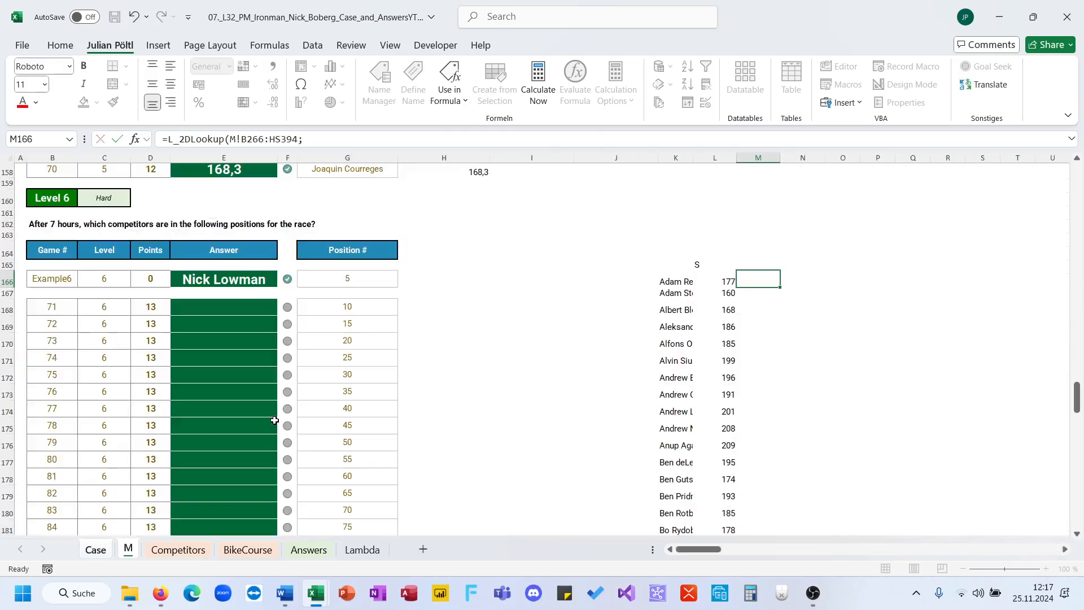
Start a formula in M166 with the custom function L_2DLookup_Fast_IndexMatchMatch_2DL
text(=2d)
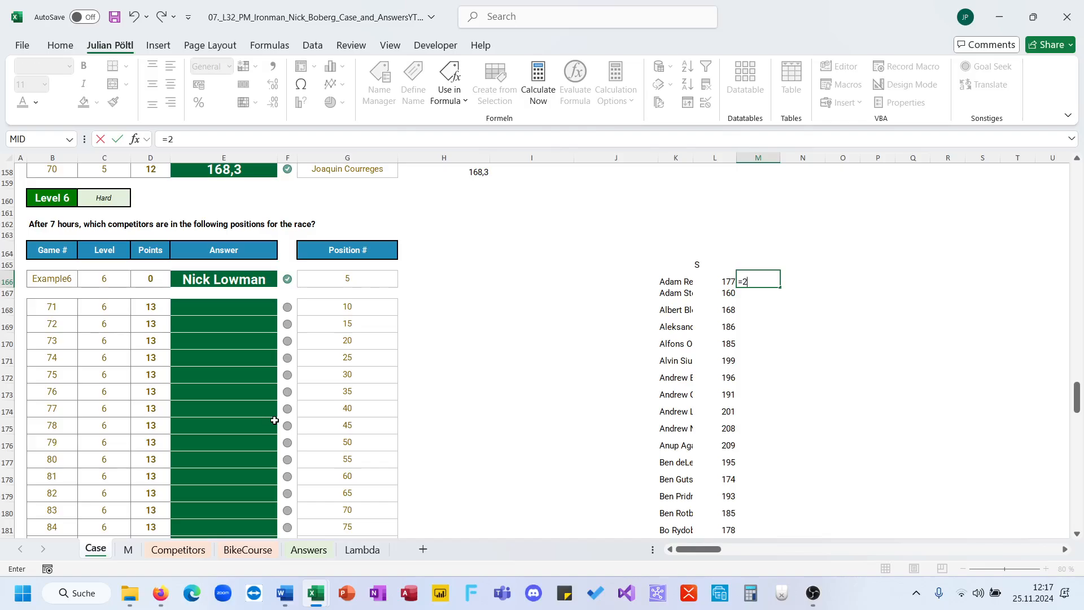
key(BackSpace)
key(BackSpace)
text(L_2)
key(Down)
key(Down)
key(Down)
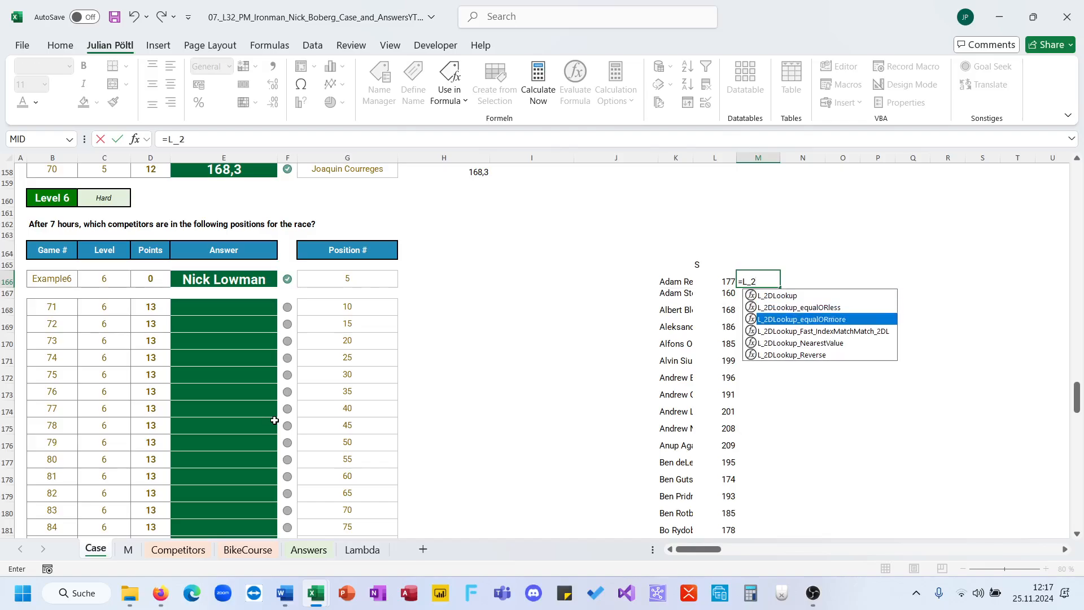
key(Tab)
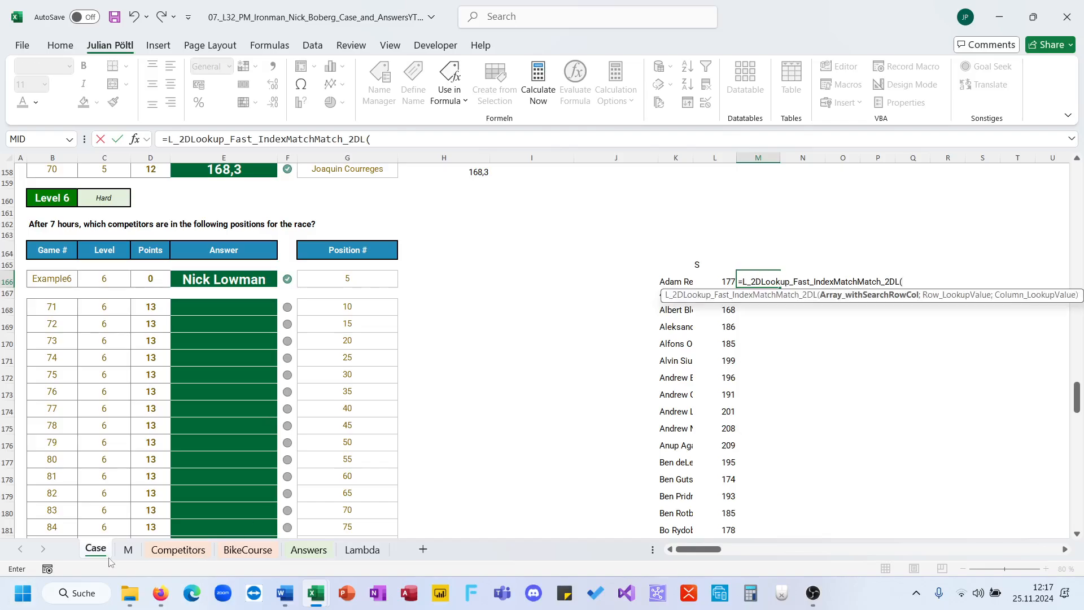
Use the cumulative times including their headers, M!A265:HS394, as the lookup formula's array
click(128, 549)
click(62, 270)
key(ctrl+Up)
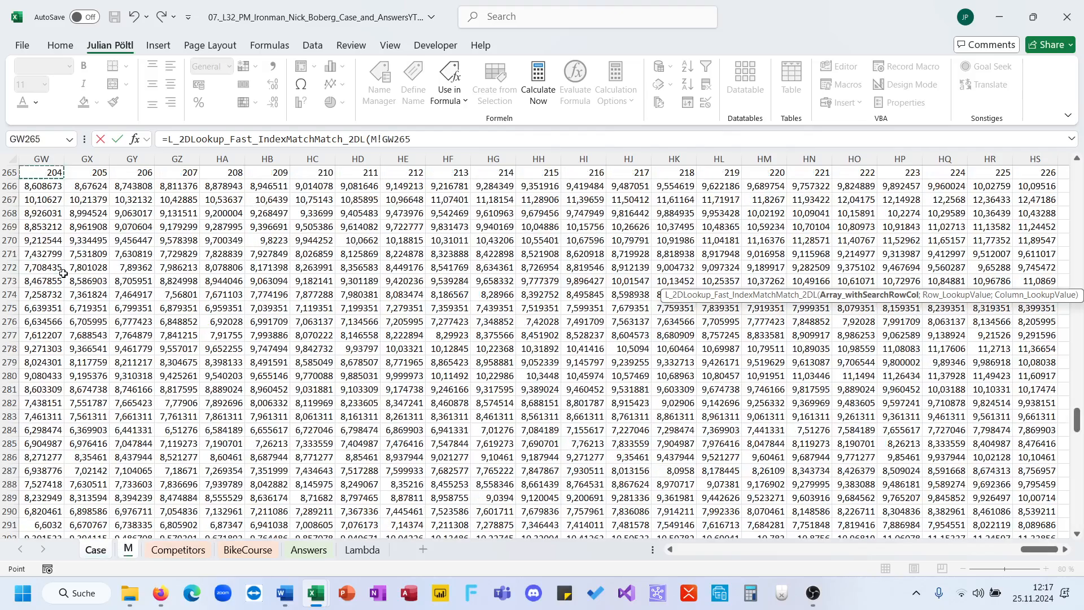
key(ctrl+Left)
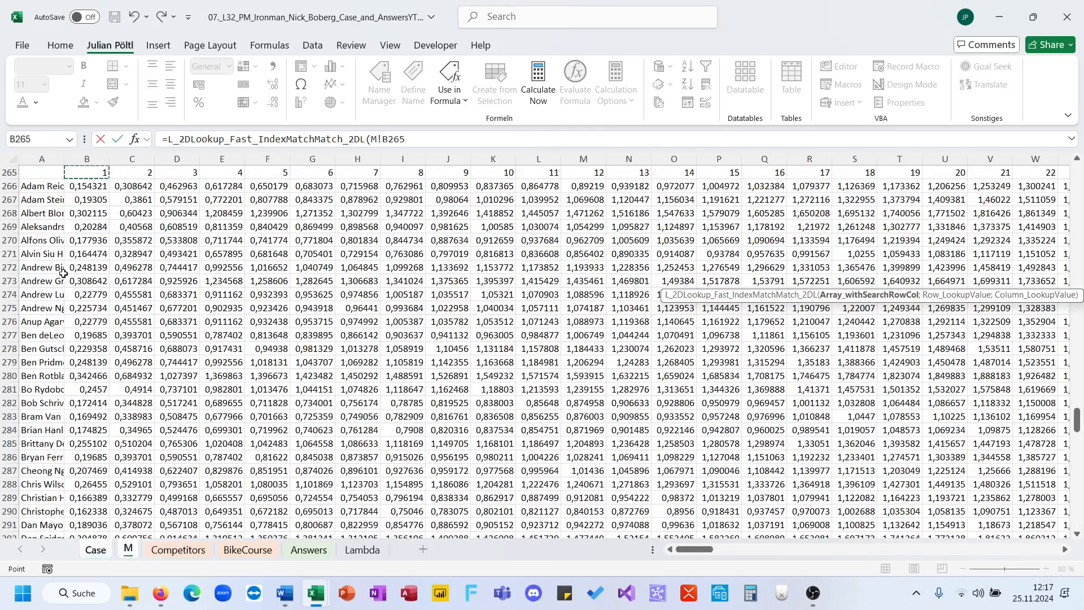
key(Left)
key(ctrl+shift+Right)
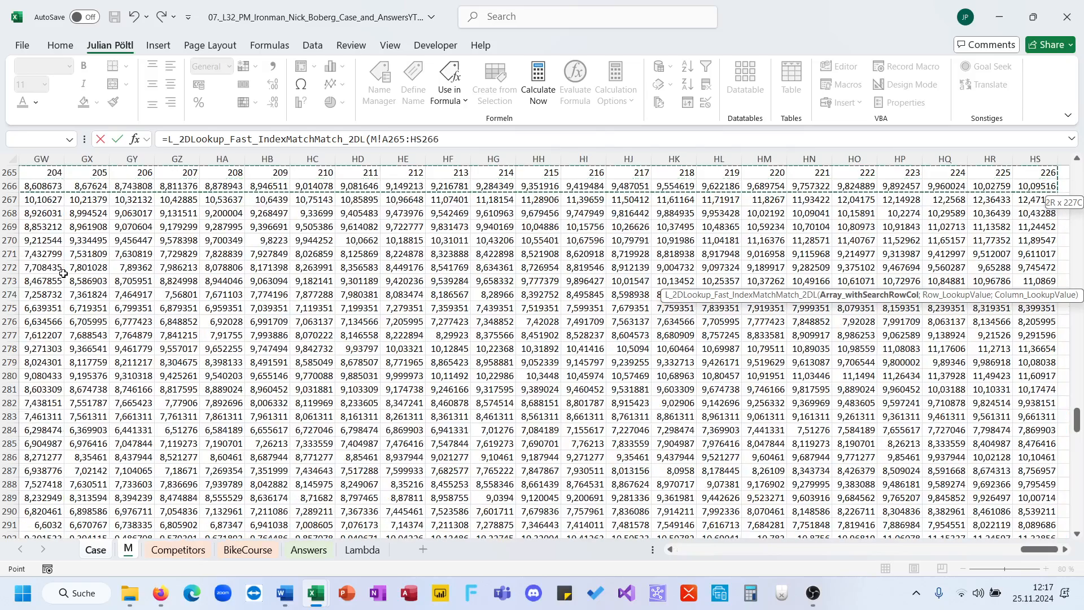
key(ctrl+shift+Down)
text(;)
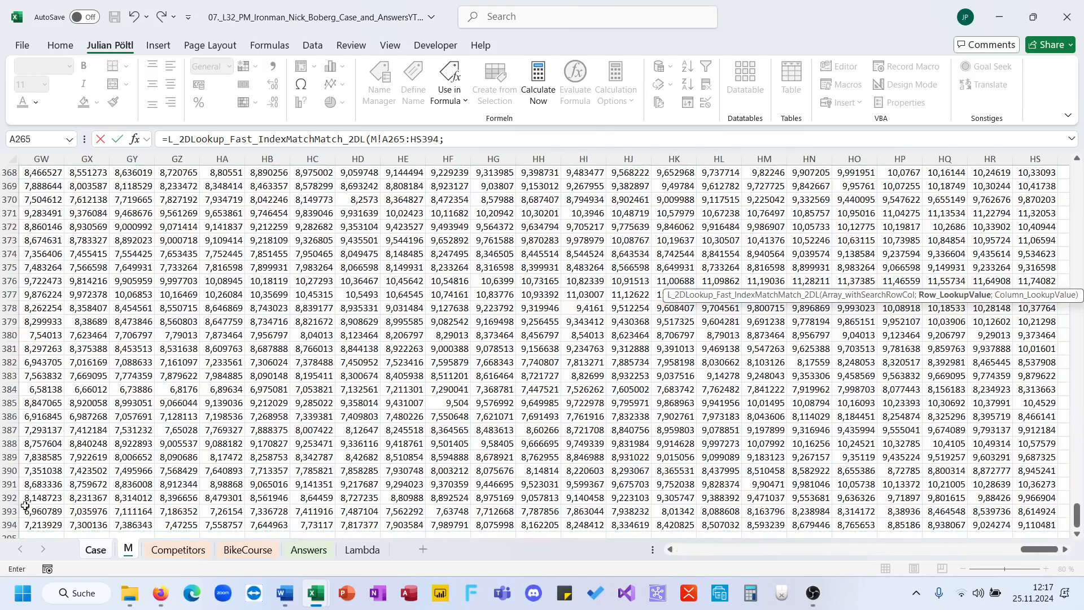
Complete the M166 lookup with K166 as row and L166 as column lookup value, and fill it down column M
click(101, 548)
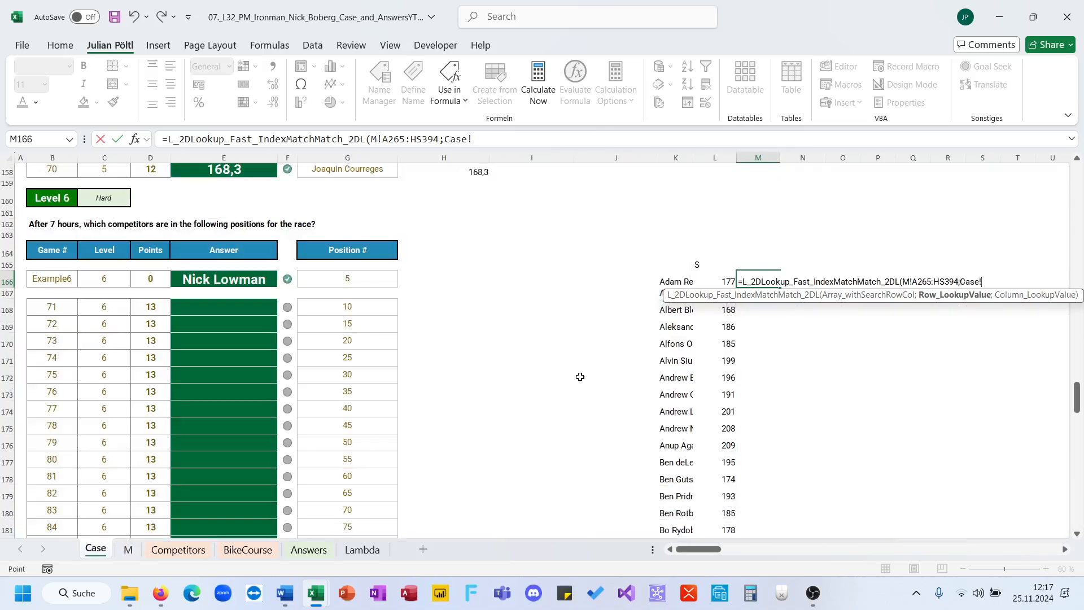
click(682, 281)
text(;)
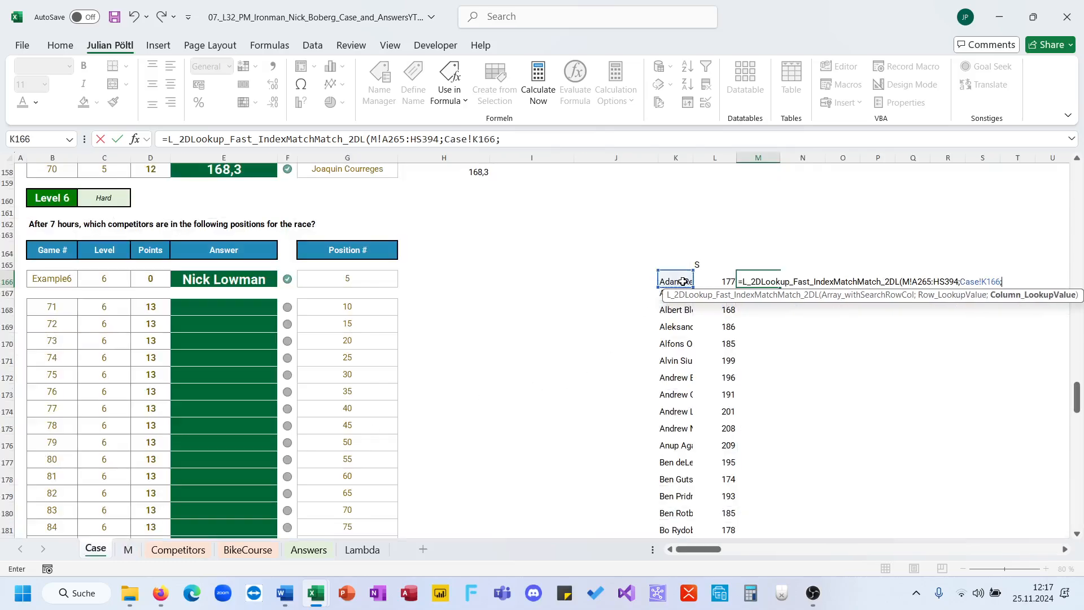
click(713, 281)
key(Return)
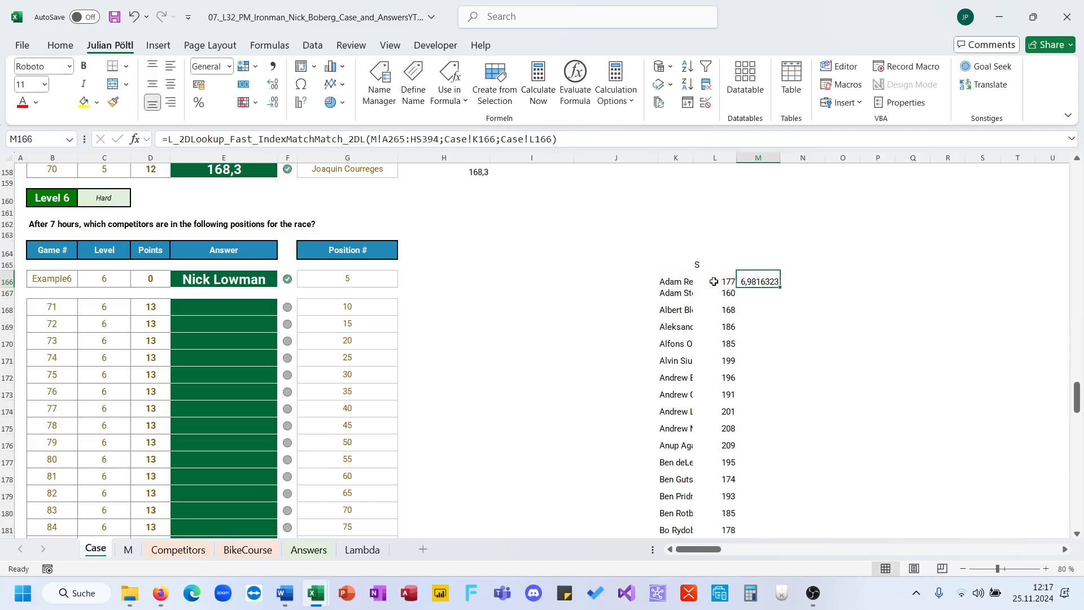
double_click(779, 287)
click(761, 282)
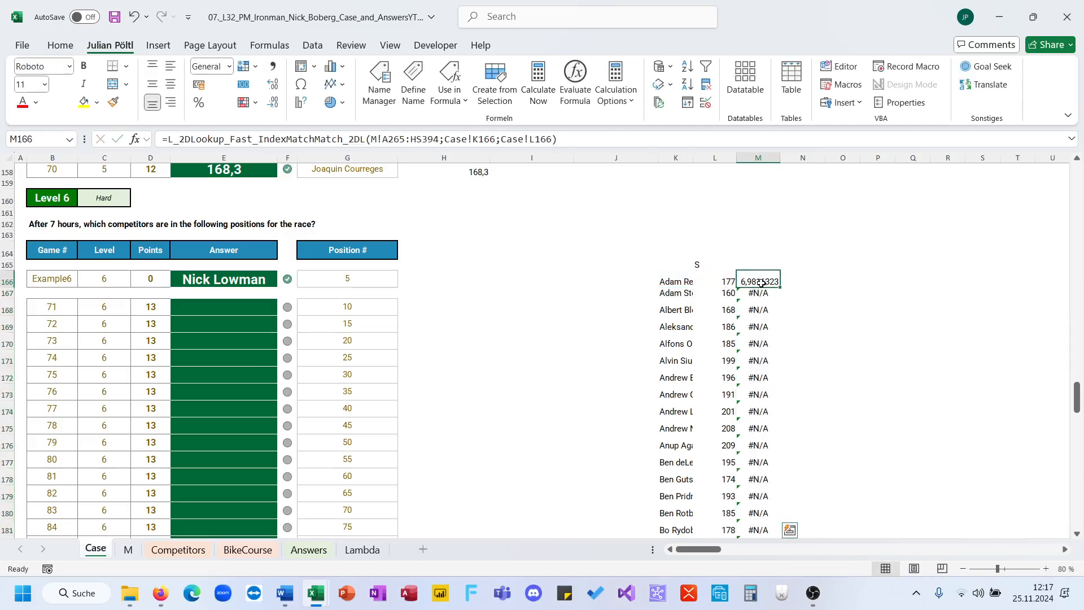
Make the M166 formula's array absolute as M!$A$265:$HS$394, refill column M and check the filled cells
double_click(397, 139)
key(F4)
double_click(438, 139)
key(F4)
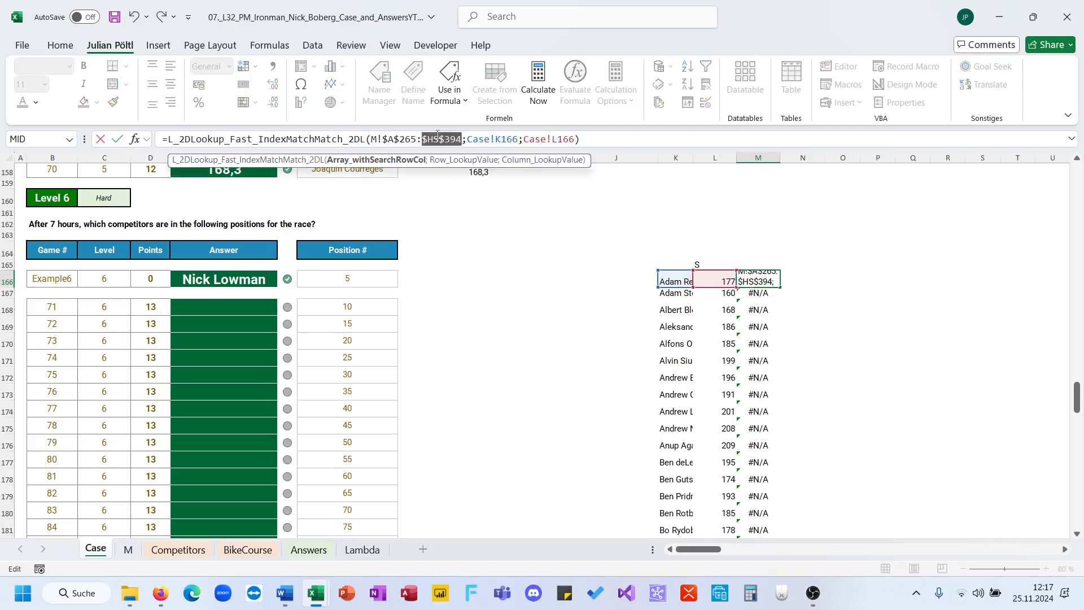
key(ctrl+Return)
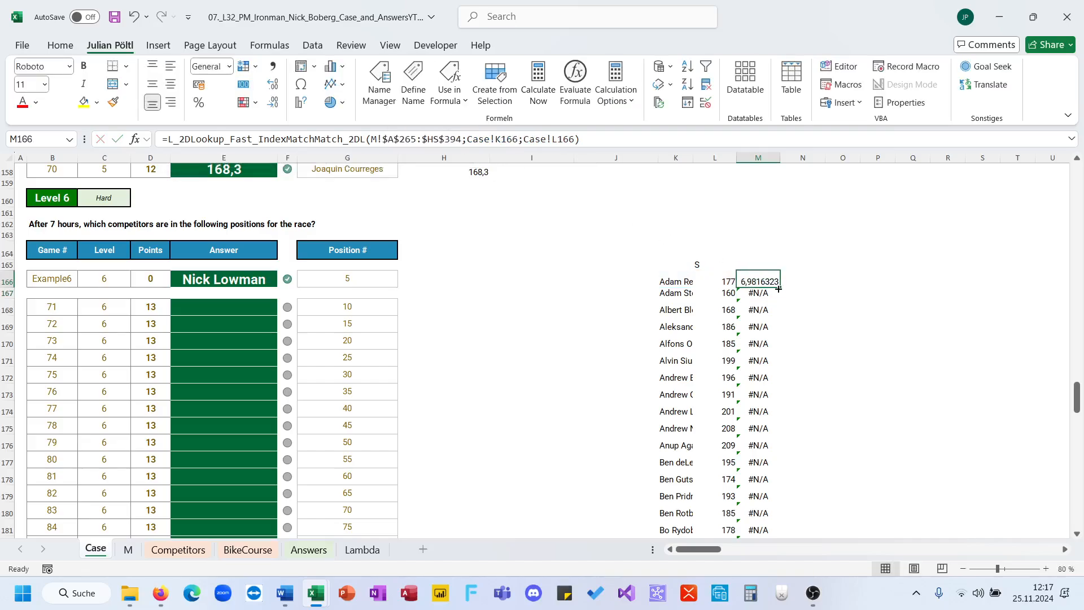
double_click(780, 287)
click(765, 283)
click(766, 304)
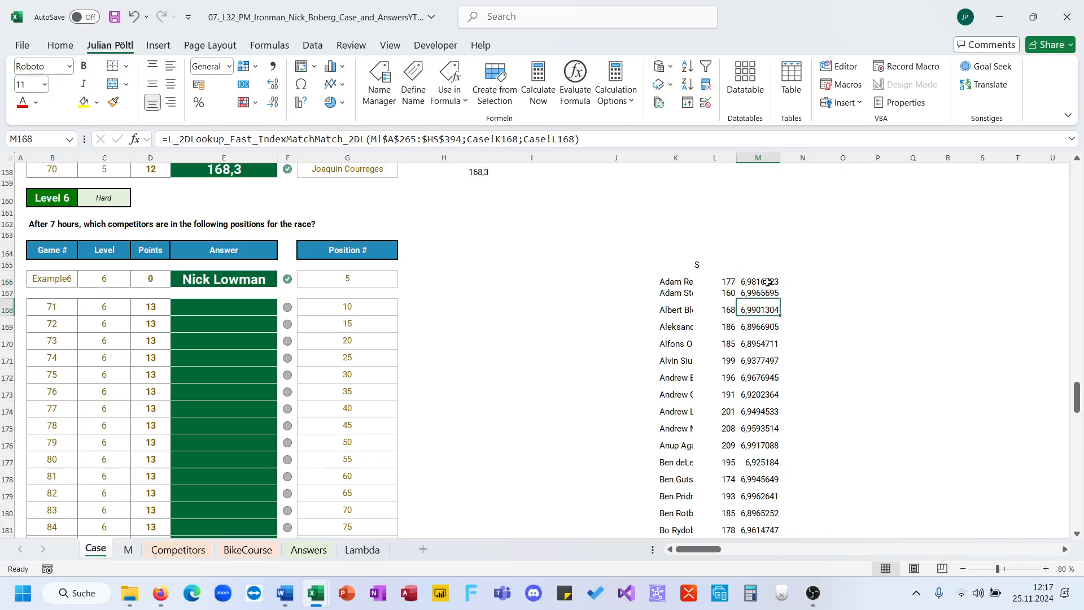
click(766, 282)
click(729, 281)
click(748, 281)
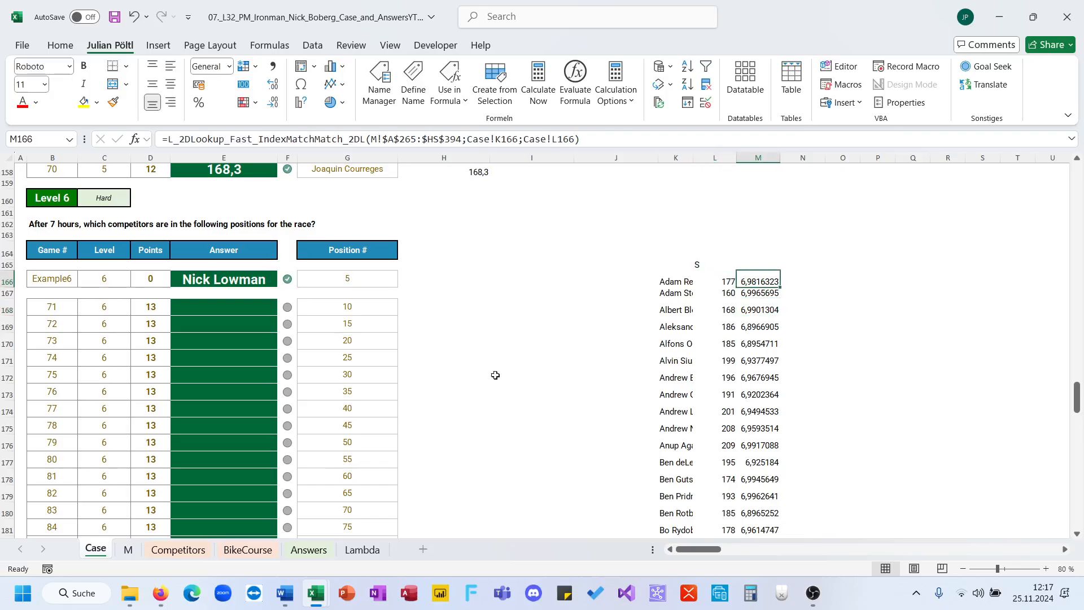
Examine sheet M's cumulative-time table and the per-kilometre time block with its formula in B135
click(129, 550)
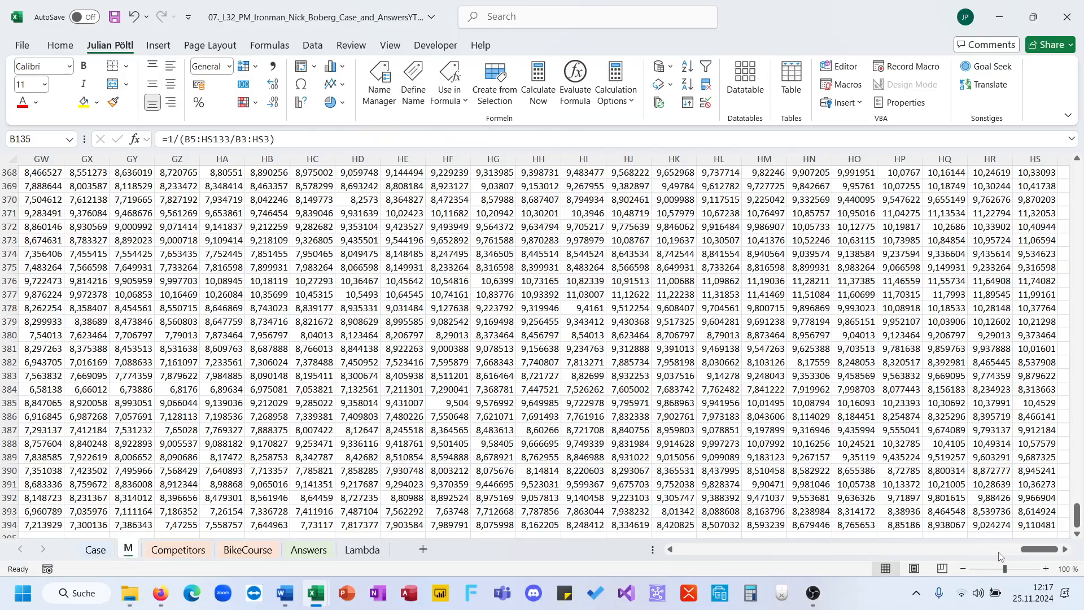
drag(1027, 549, 683, 549)
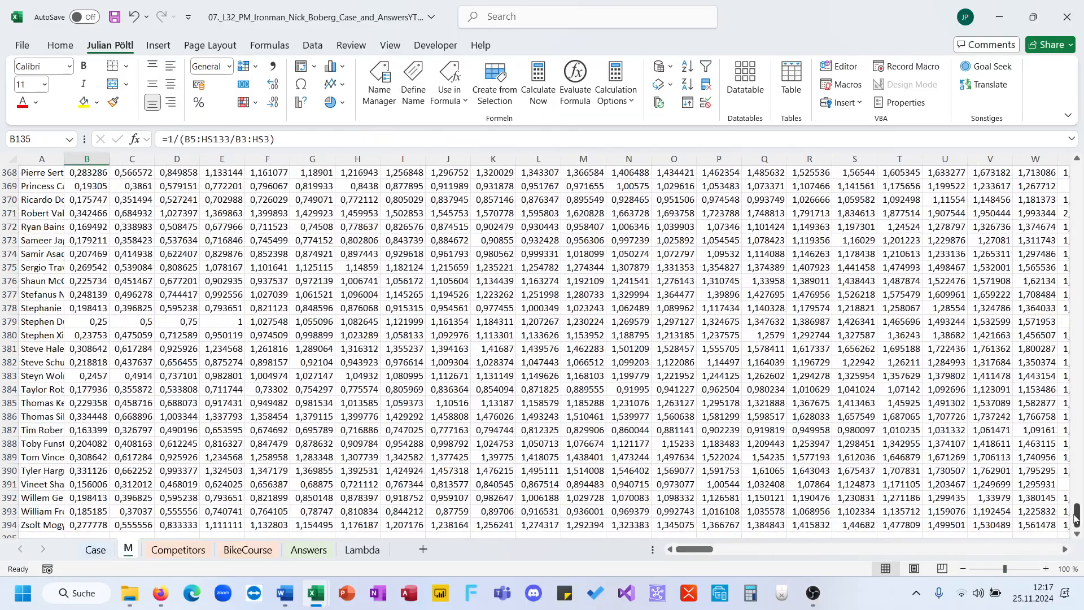
drag(1076, 518, 1076, 485)
click(756, 416)
key(ctrl+Up)
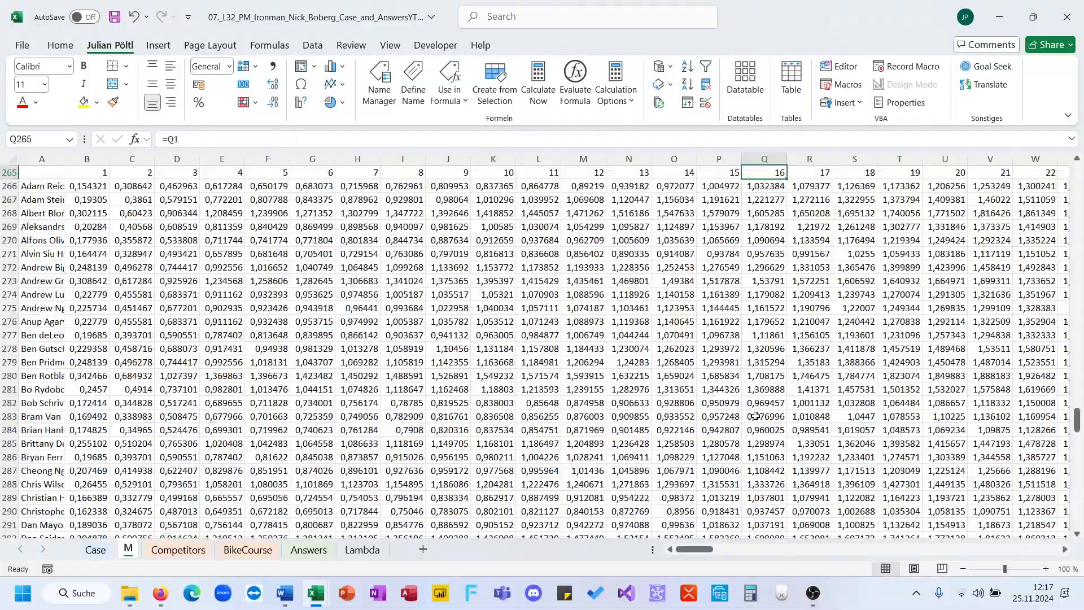
scroll(534, 445, up, 20)
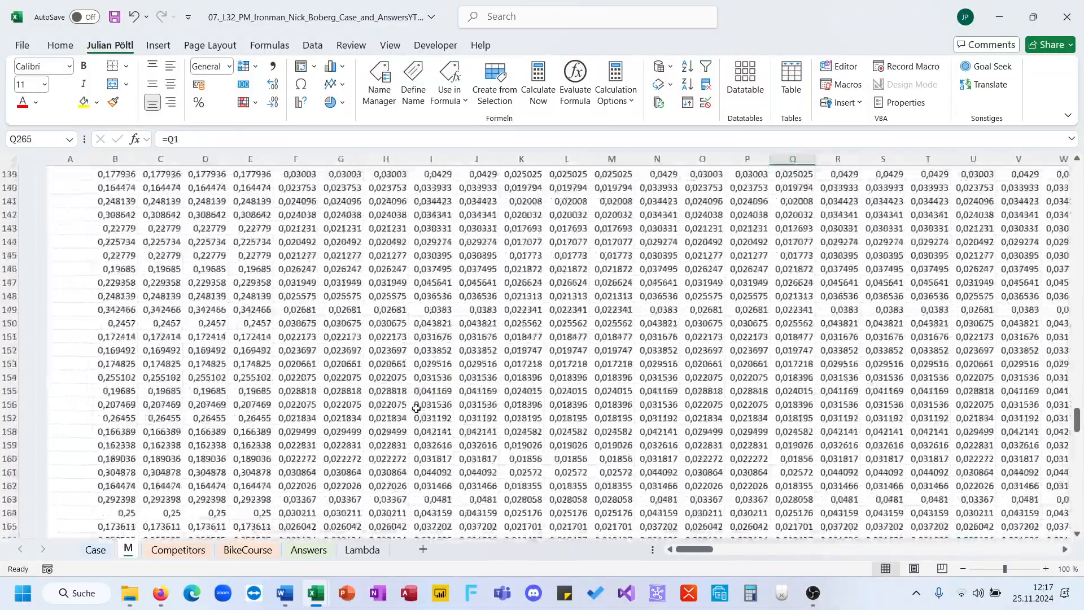
scroll(416, 408, down, 20)
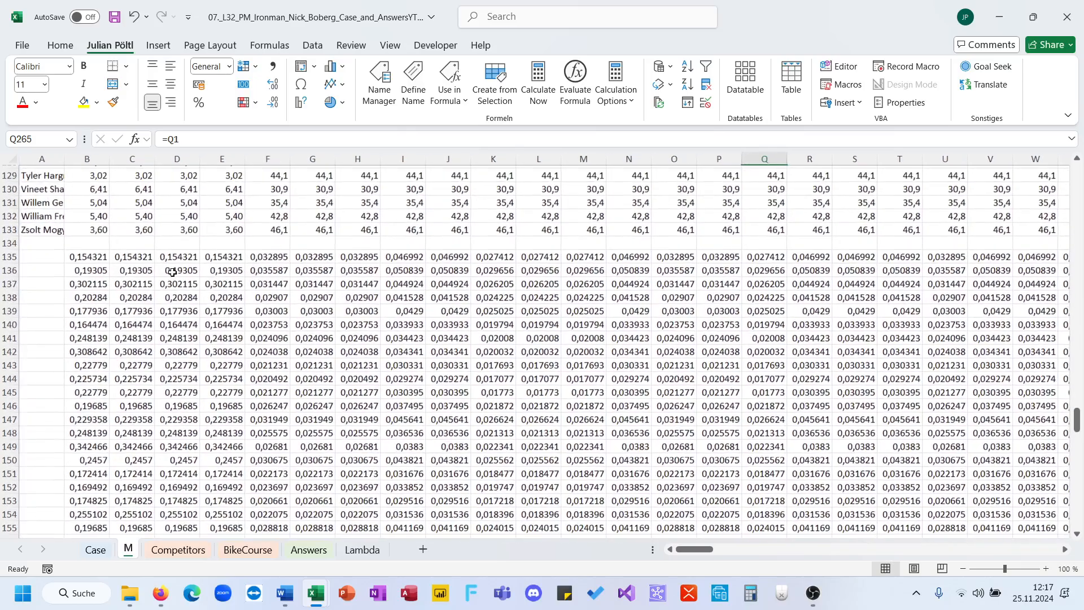
click(89, 245)
click(97, 256)
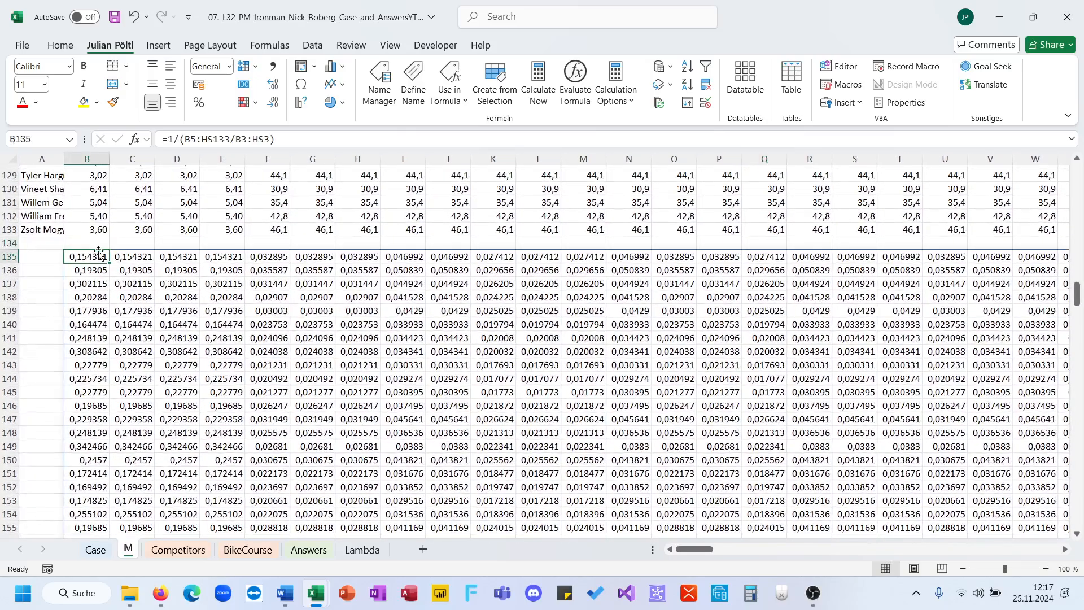
Add a kilometre header row above the per-kilometre times by entering =B1# in B134 of sheet M
click(99, 242)
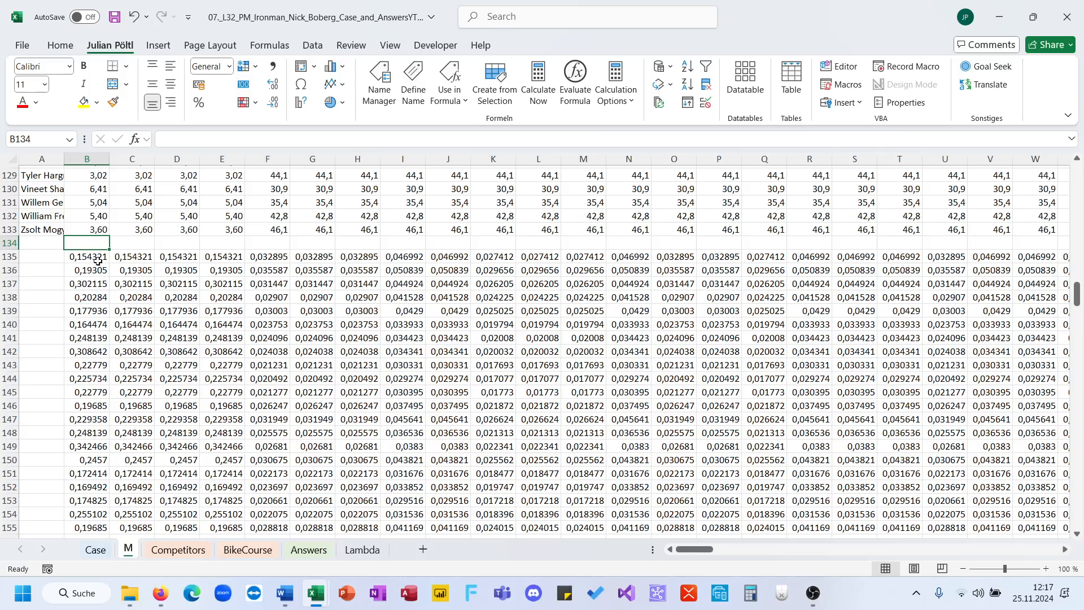
text(=B)
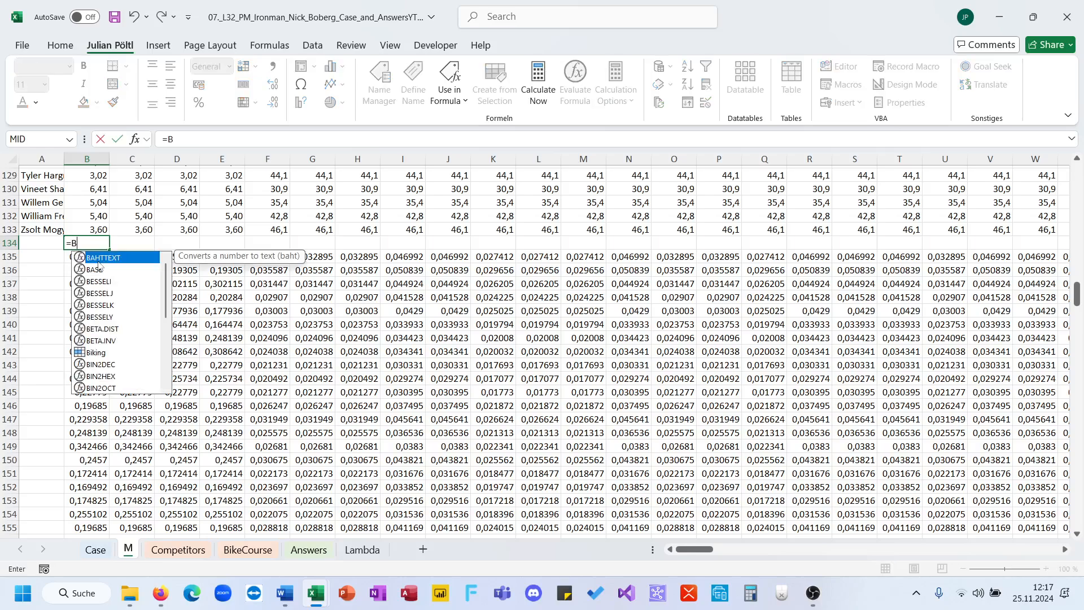
text(2)
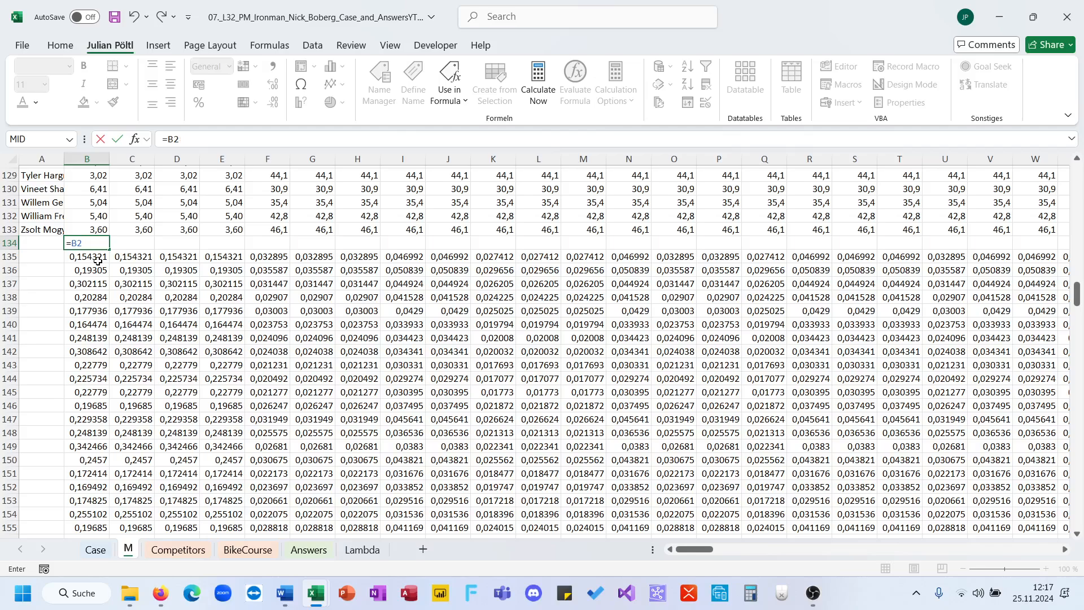
key(BackSpace)
text(1#)
key(Return)
key(Up)
key(ctrl+Right)
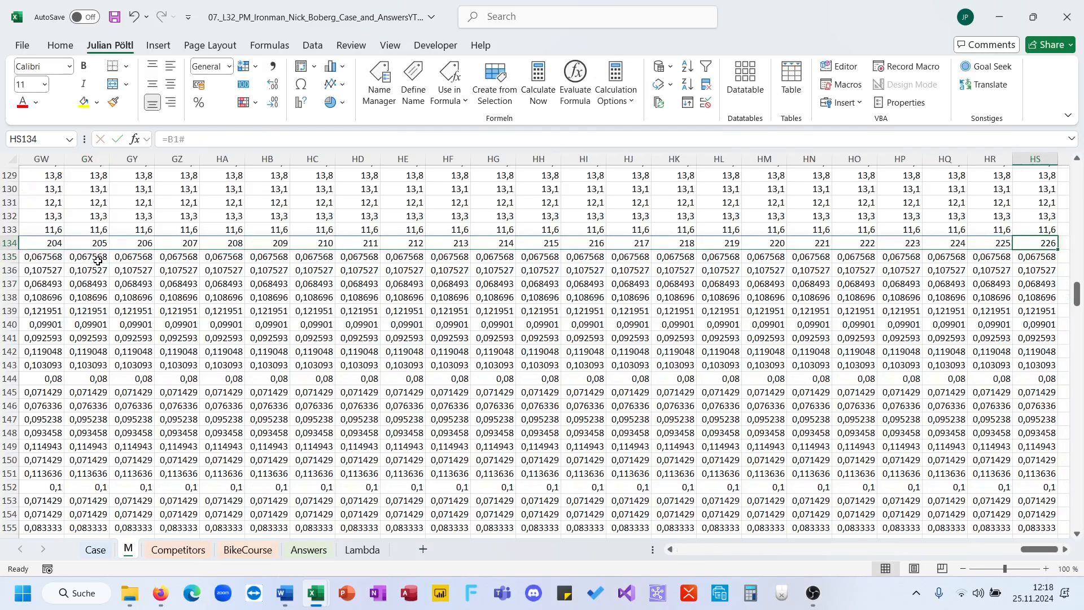
Label the rows of the per-kilometre times by entering =Competitor in A135
key(ctrl+Left)
key(Left)
key(Down)
text(=com)
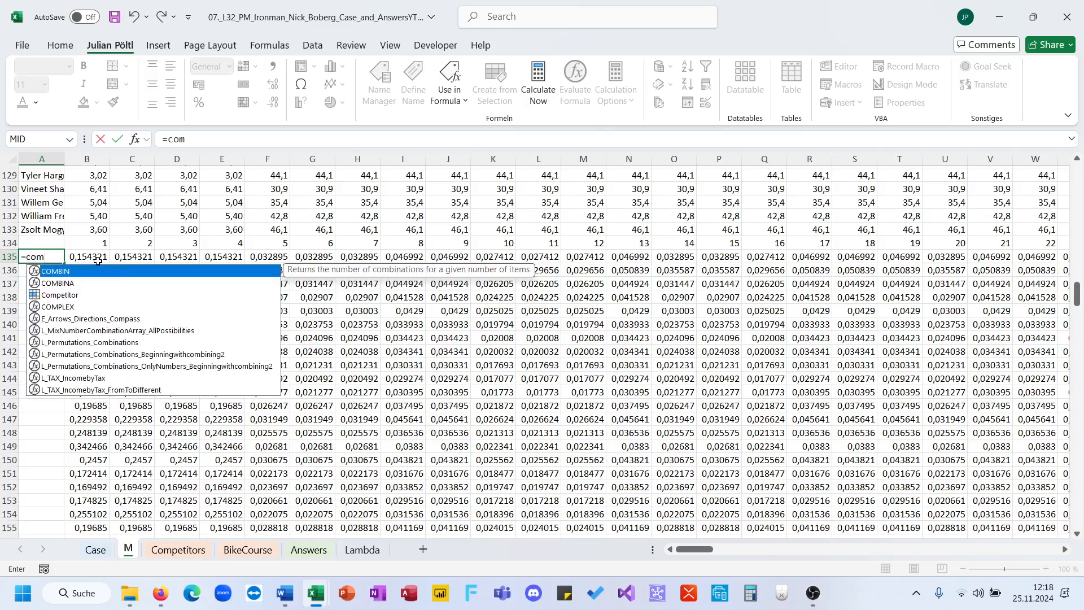
key(Down)
key(Down)
key(Tab)
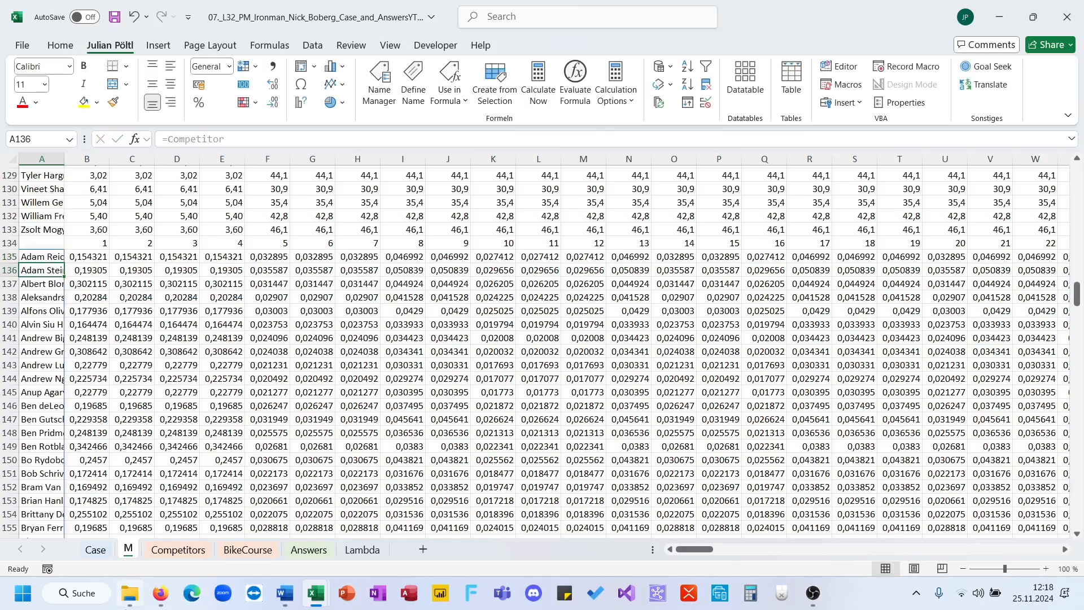
click(95, 550)
click(797, 279)
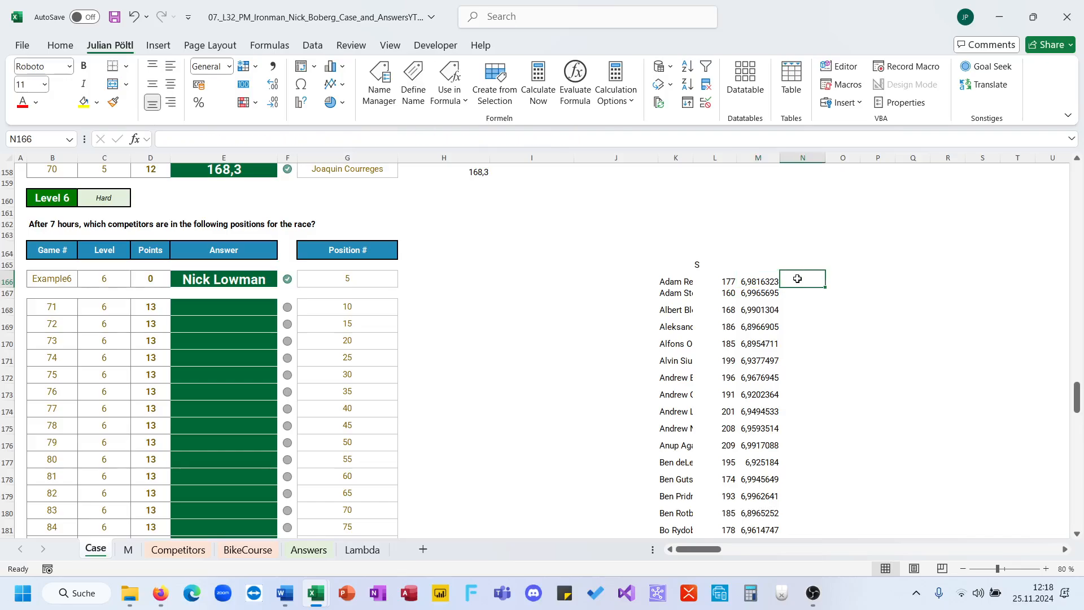
text(=L_2D)
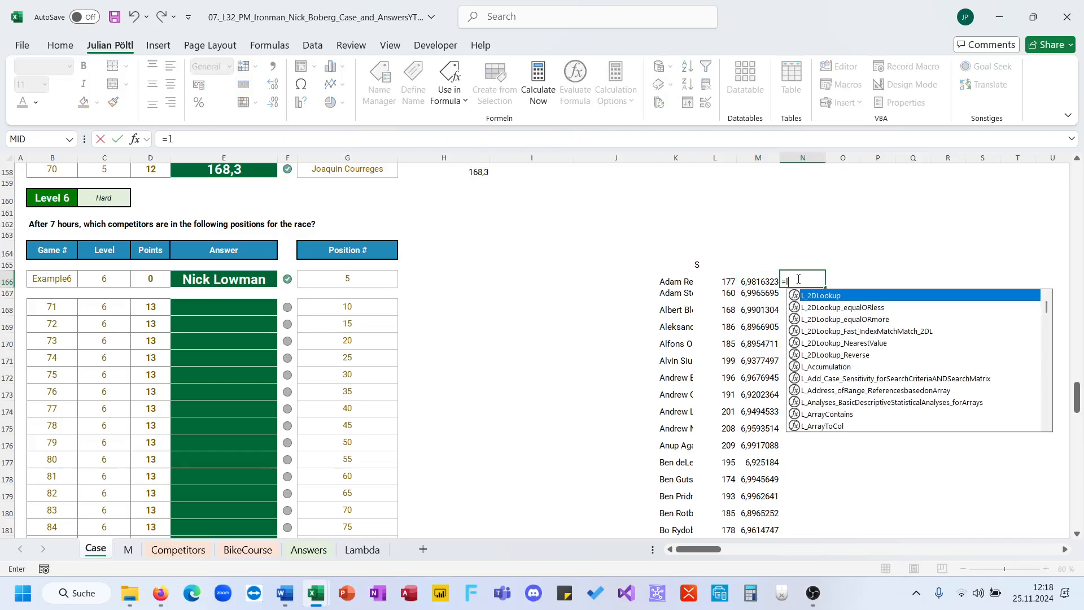
key(Tab)
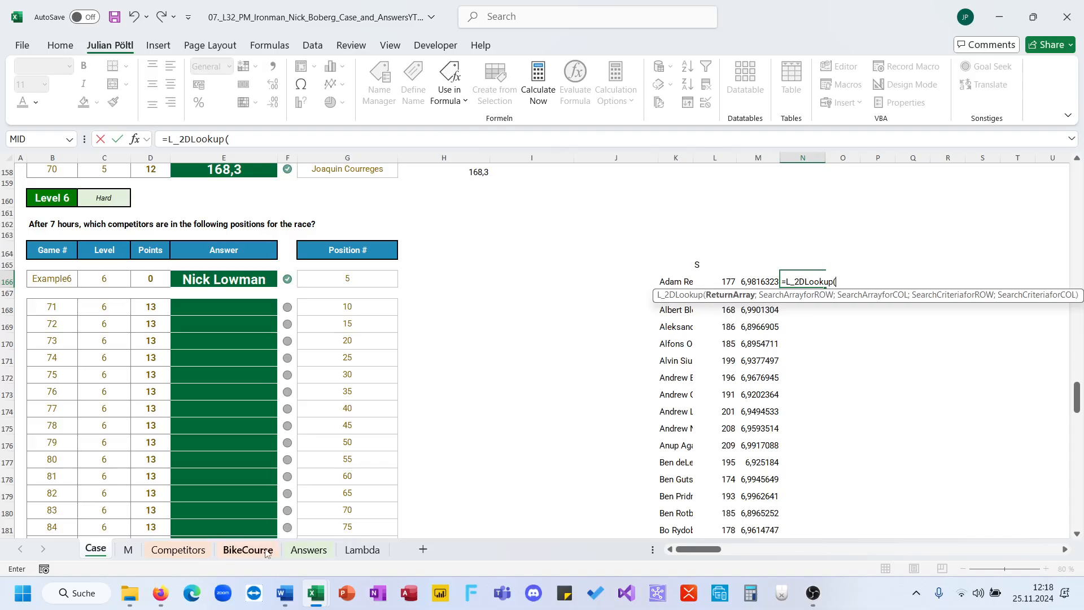
click(130, 550)
drag(59, 258, 85, 270)
key(ctrl+shift+Right)
key(ctrl+shift+Down)
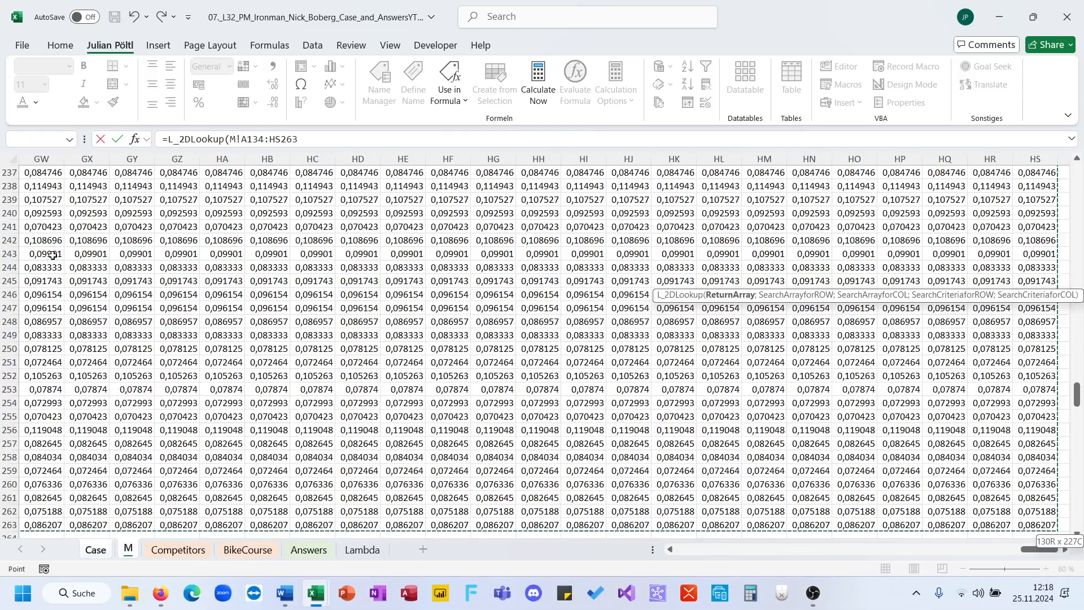
key(shift+Page_Up)
key(shift+Page_Up)
key(shift+Page_Up)
key(shift+Page_Up)
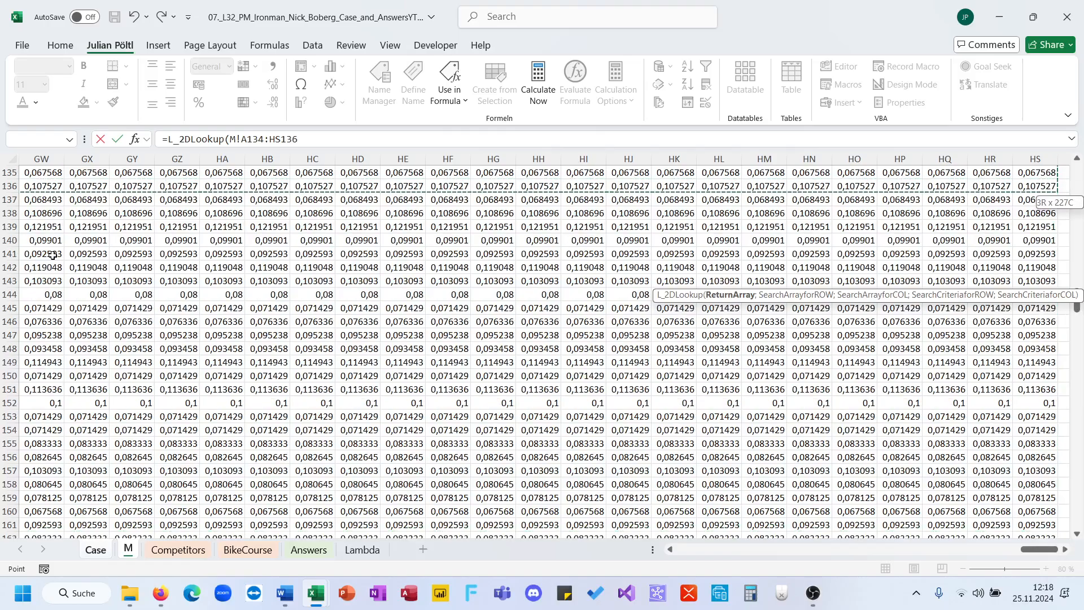
key(shift+Down)
key(shift+Down)
key(shift+Down)
key(shift+Down)
key(shift+Down)
key(shift+Down)
key(shift+Down)
key(shift+Down)
key(shift+Down)
key(shift+Down)
key(shift+Down)
key(shift+Down)
key(shift+Down)
key(shift+Down)
key(shift+Down)
key(shift+Down)
key(shift+Down)
key(shift+Down)
key(shift+Down)
key(shift+Down)
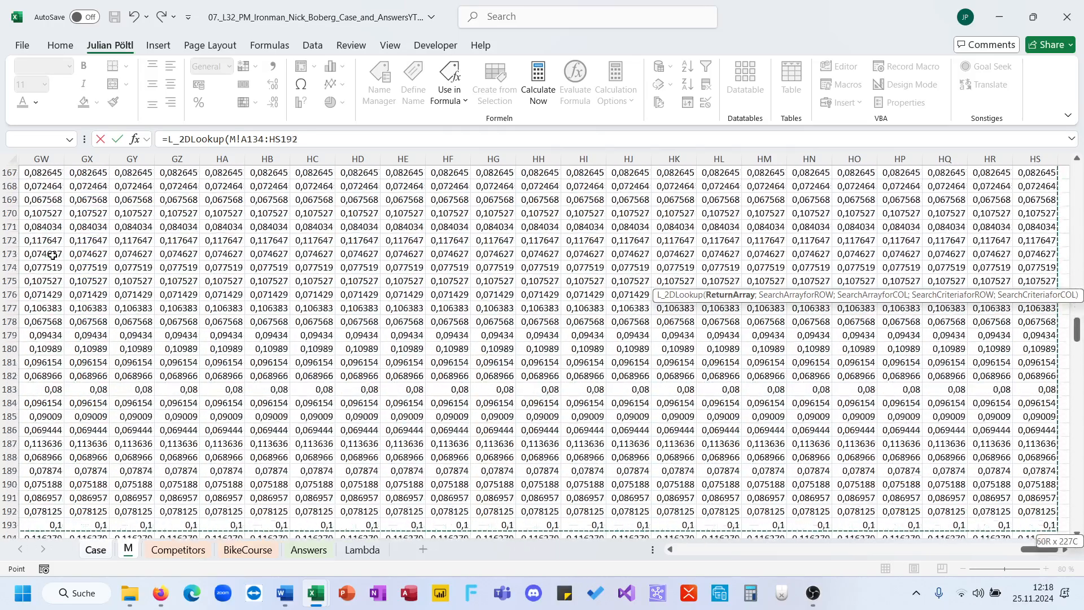
key(shift+Down)
key(Return)
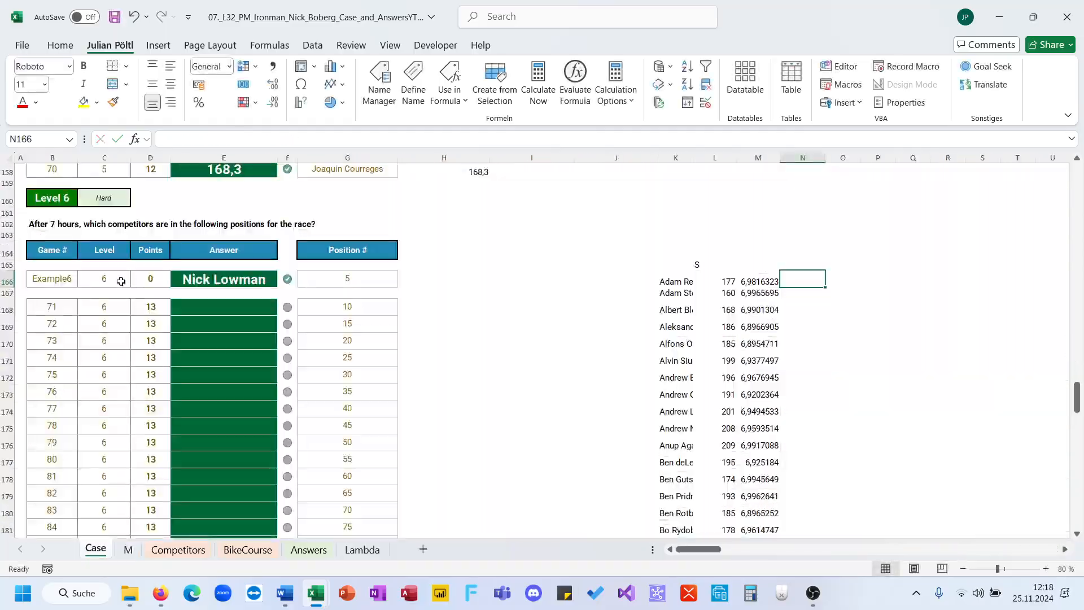
Examine the extent of the per-kilometre time block on sheet M, from its header row 134 to its last competitor row
click(139, 550)
scroll(137, 453, left, 10)
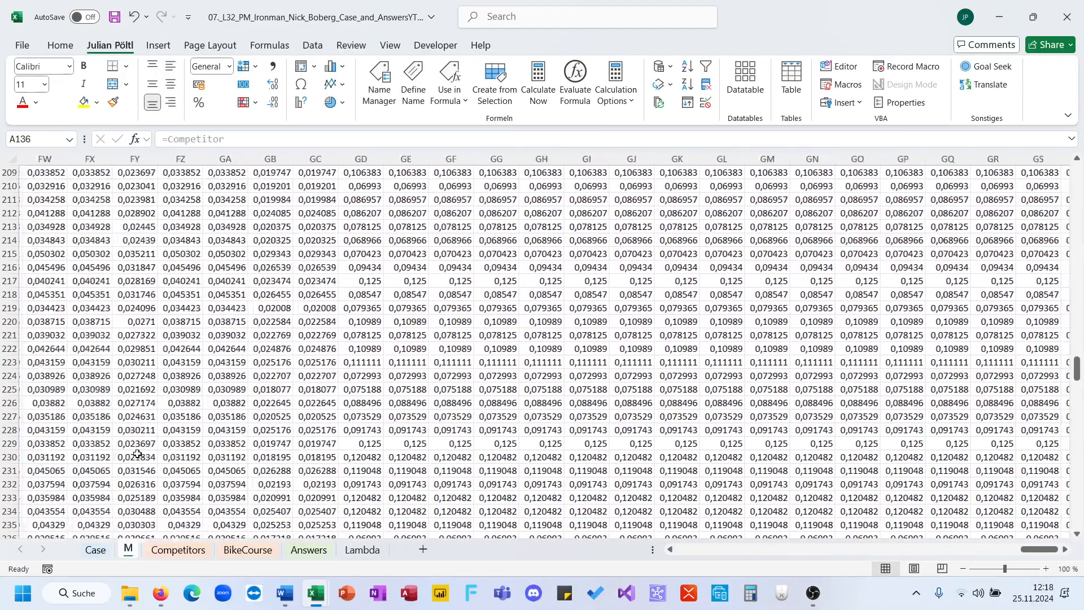
scroll(138, 453, left, 15)
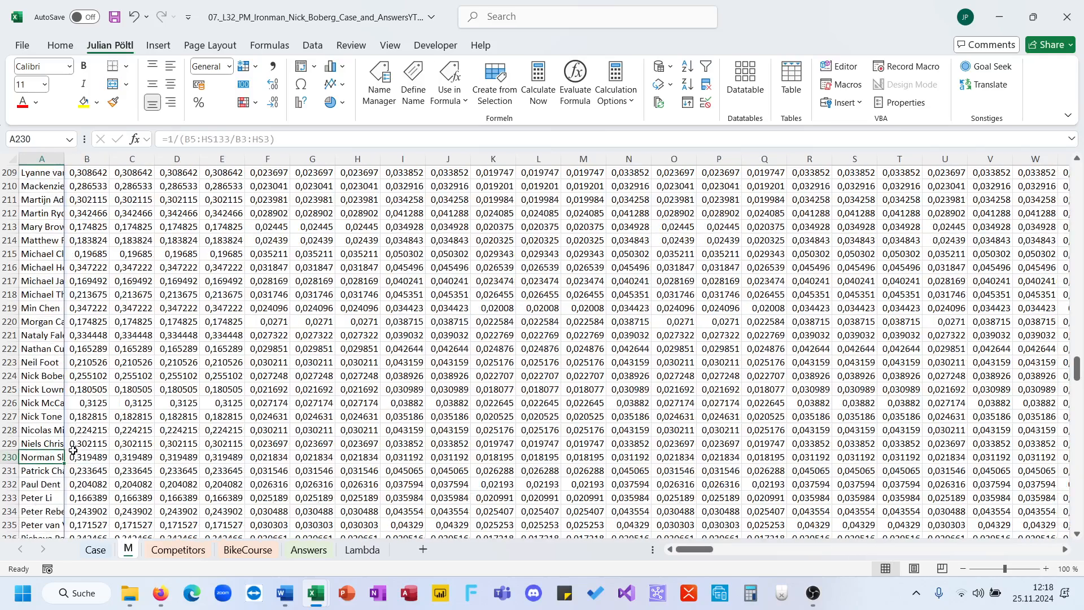
click(56, 457)
key(ctrl+Down)
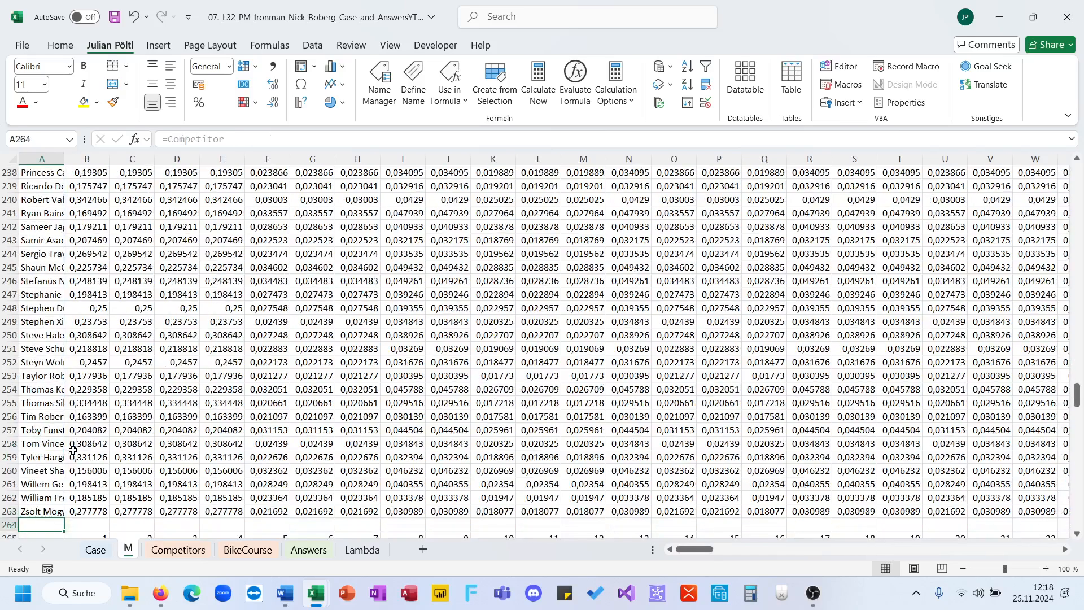
key(ctrl+Down)
key(Up)
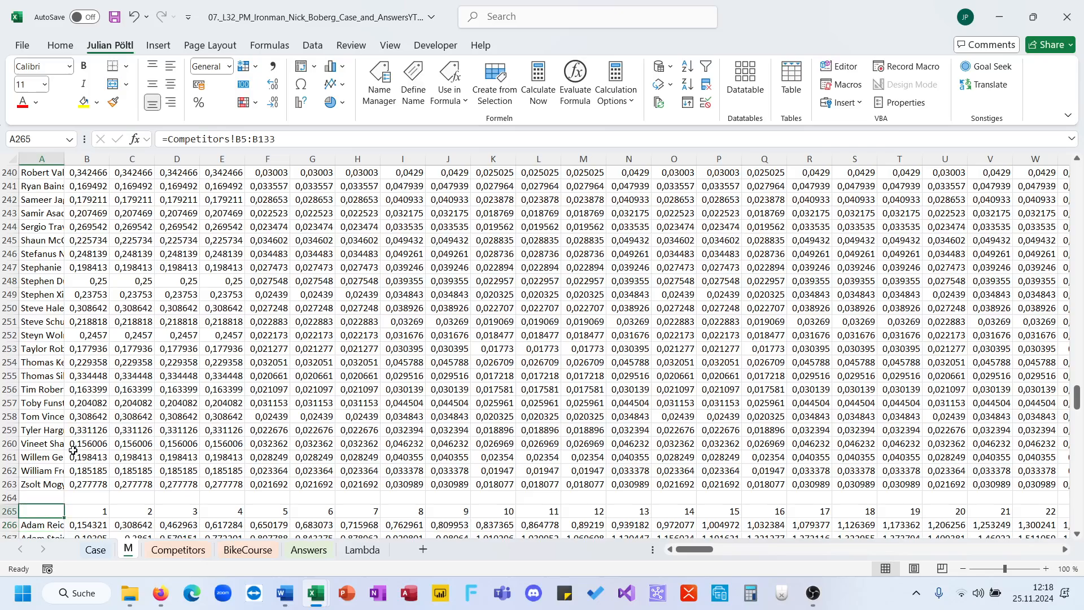
key(ctrl+Up)
key(ctrl+Up)
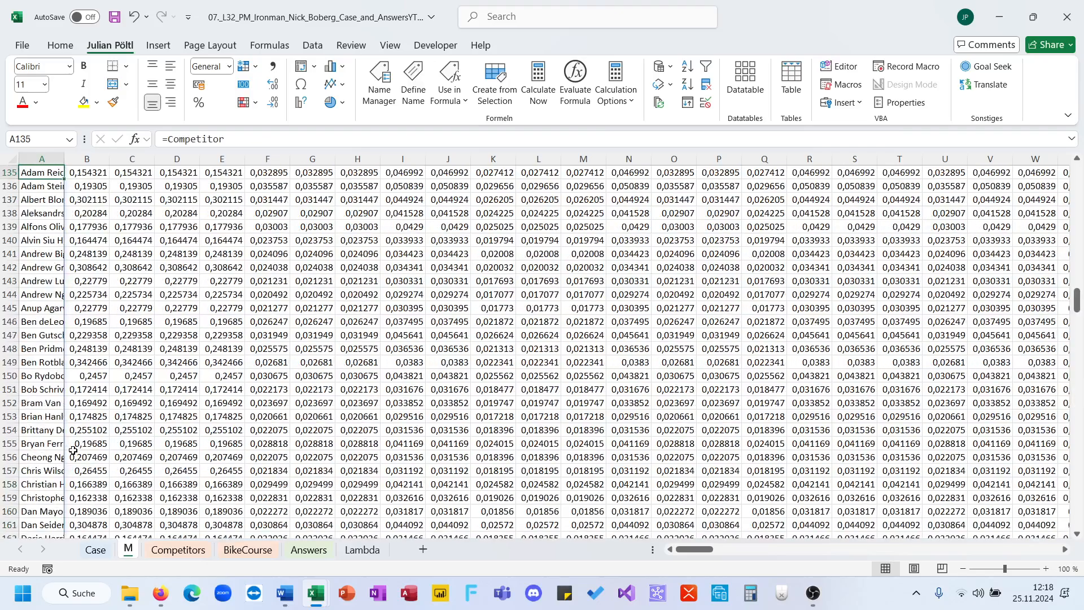
key(Up)
click(102, 551)
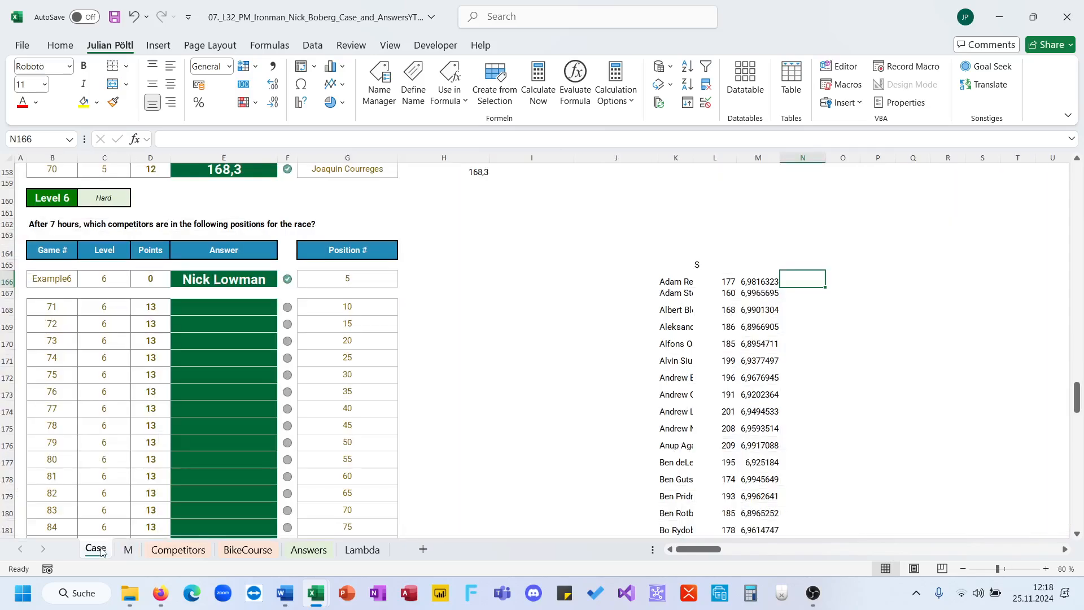
Start a lookup formula in N166 of sheet Case with the L_2DLookup_Fast_IndexMatchMatch_2DL function
text(=L_2d)
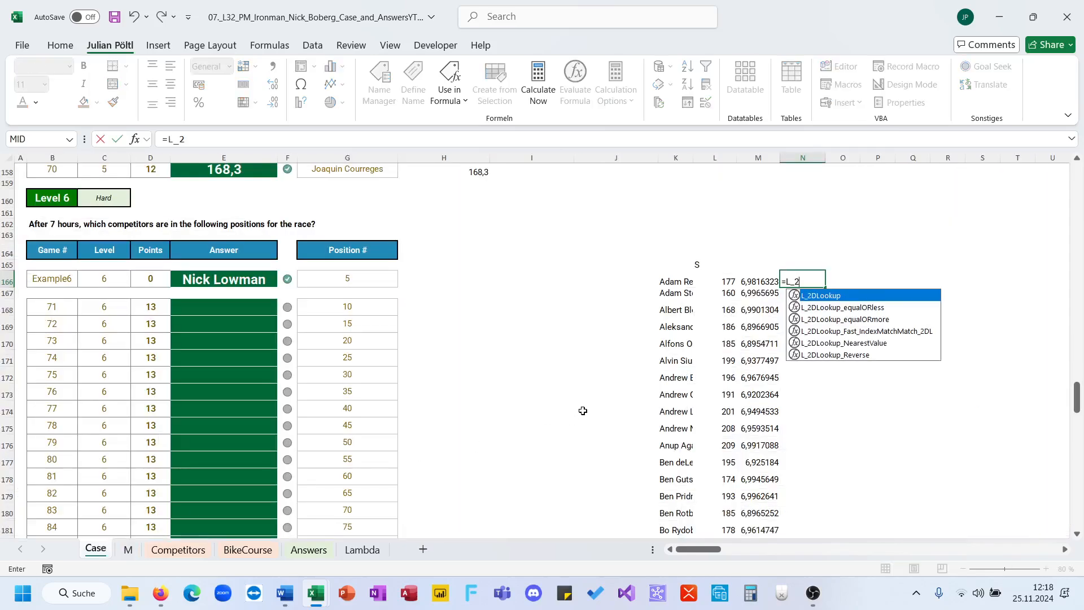
key(BackSpace)
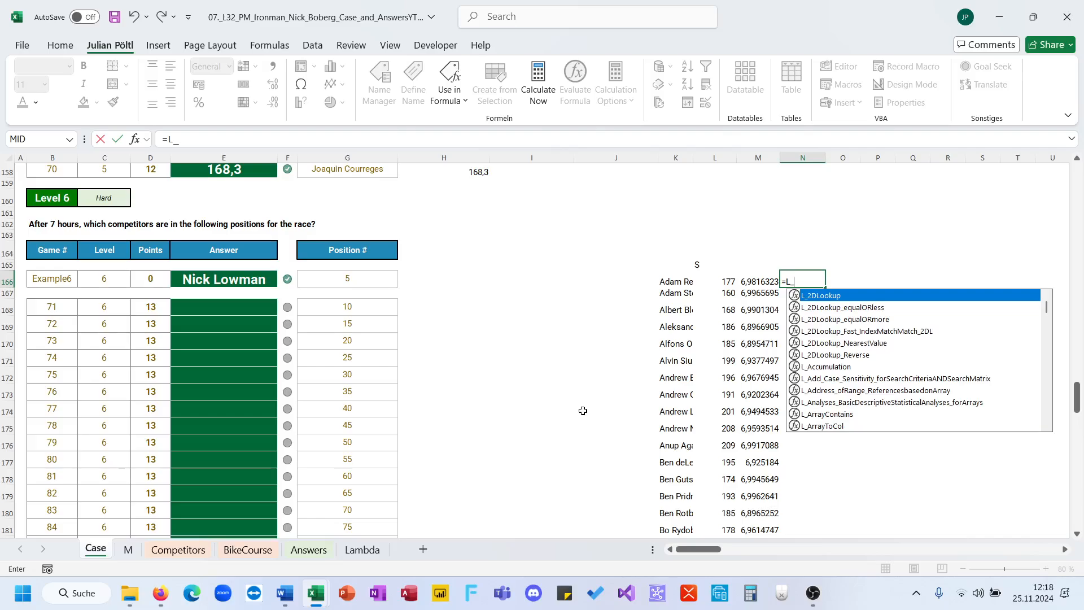
text(2d)
key(Down)
key(Down)
key(Down)
key(Tab)
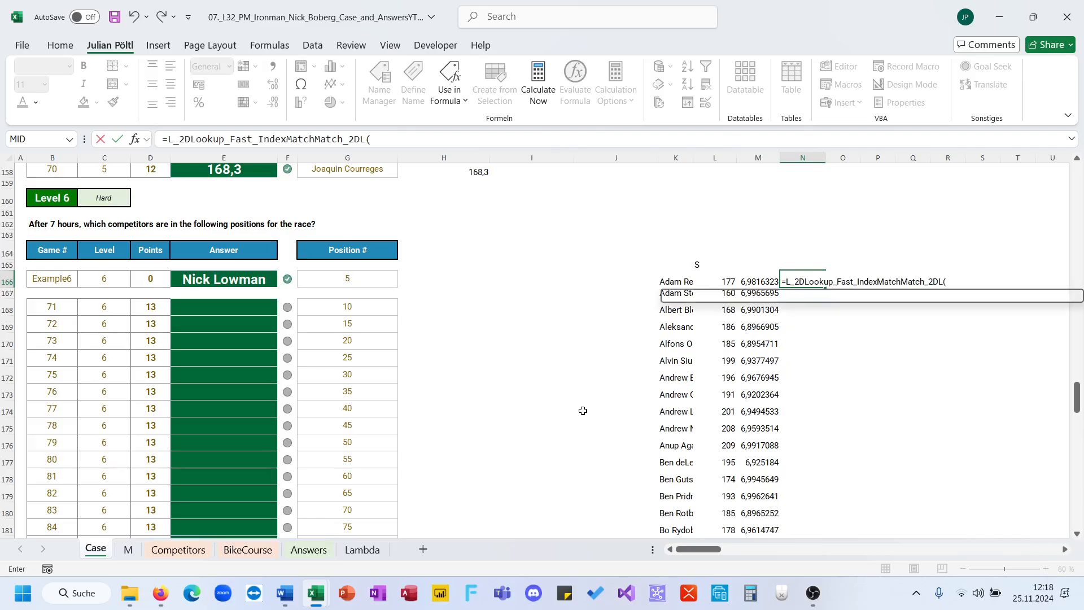
Supply M!A134:HS263, the per-kilometre times with their headers, as the lookup's array argument
click(129, 549)
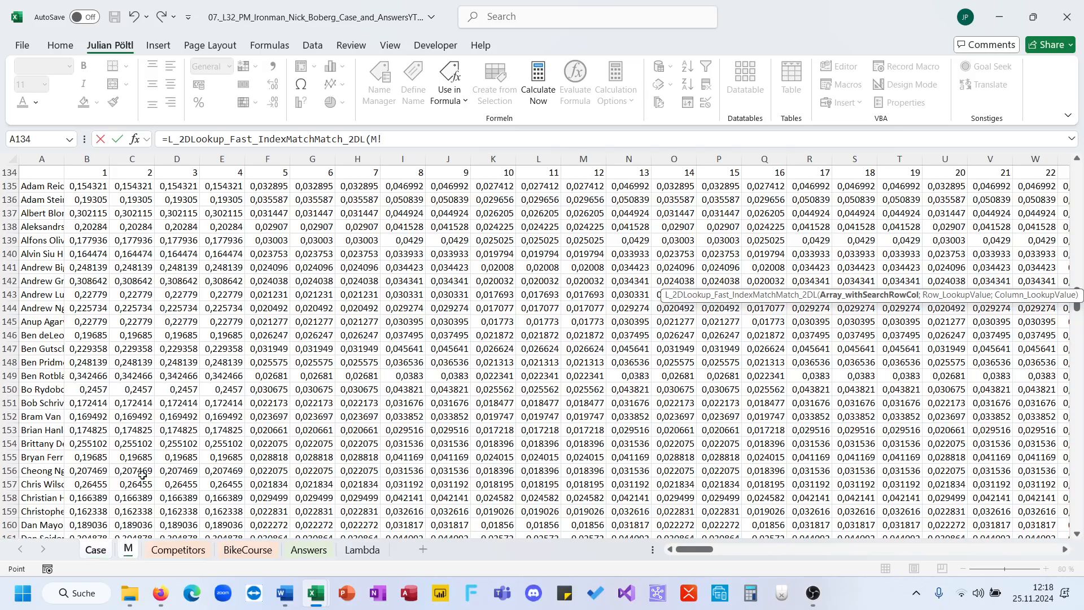
scroll(54, 180, up, 1)
click(48, 193)
key(shift+Right)
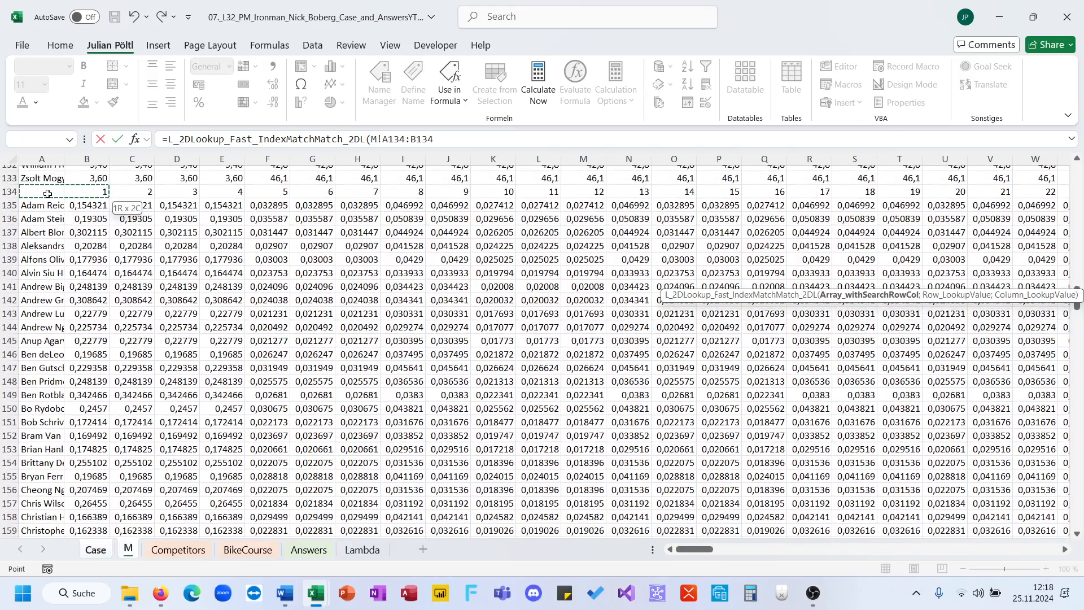
key(shift+Down)
key(ctrl+shift+Right)
key(ctrl+shift+Down)
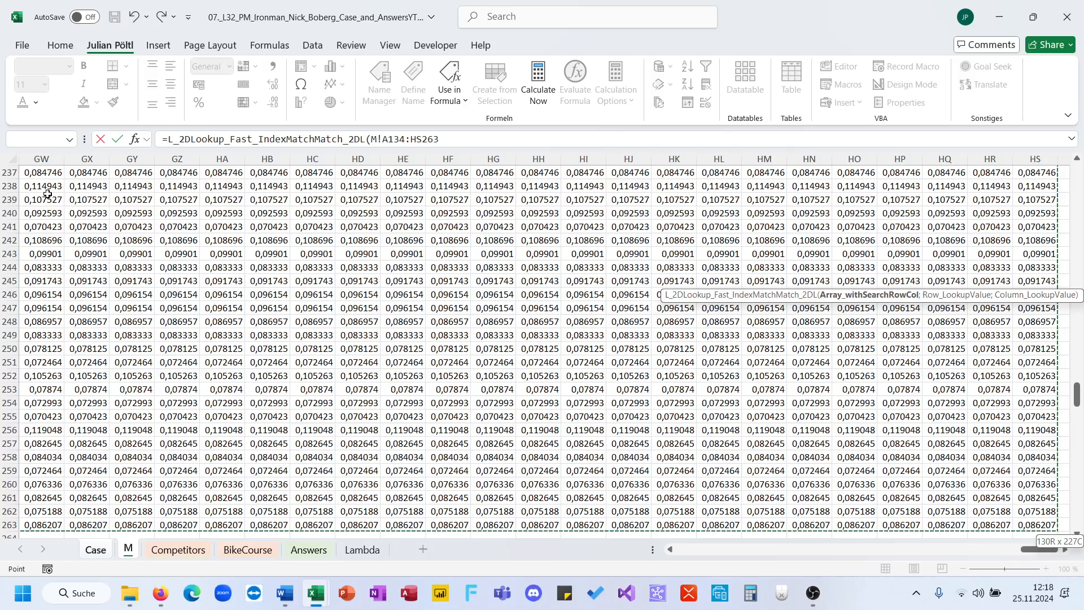
text(;)
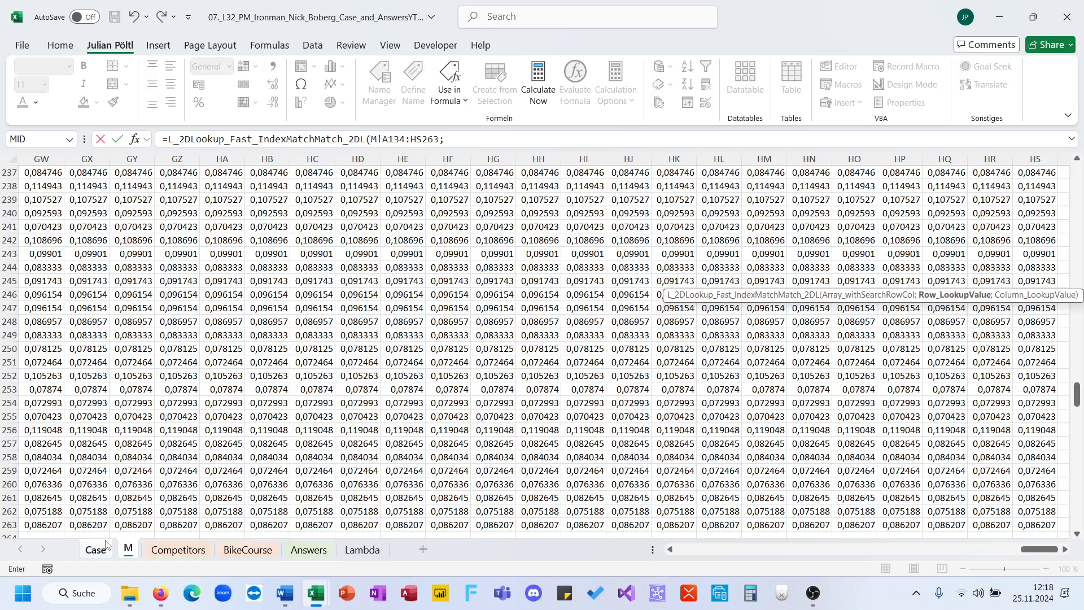
Complete the N166 lookup with K166 as the row lookup value and L166 as the column lookup value
click(106, 545)
click(665, 281)
text(;)
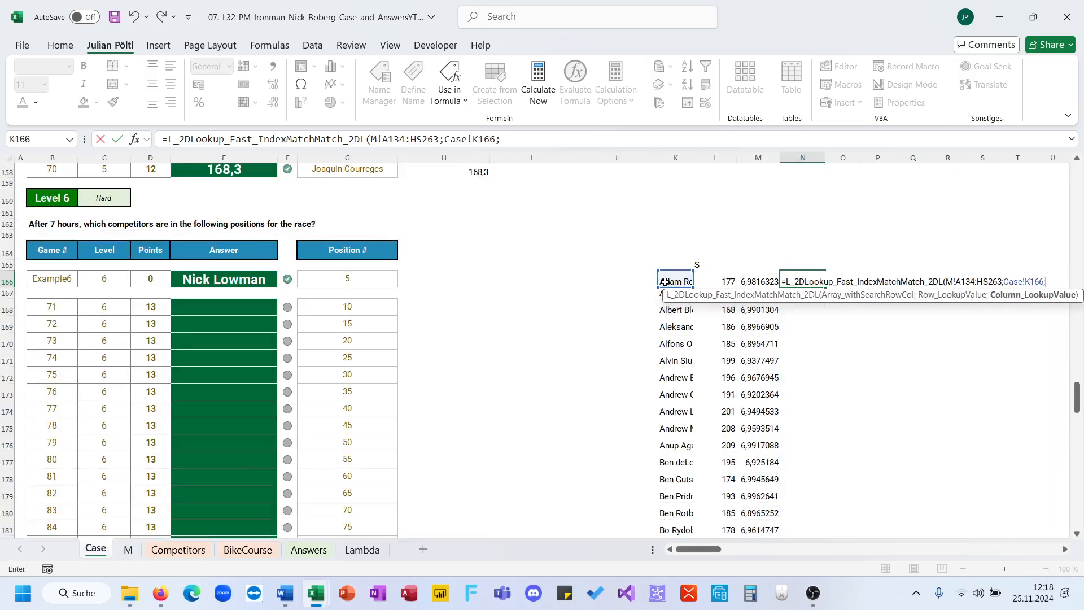
click(713, 281)
text())
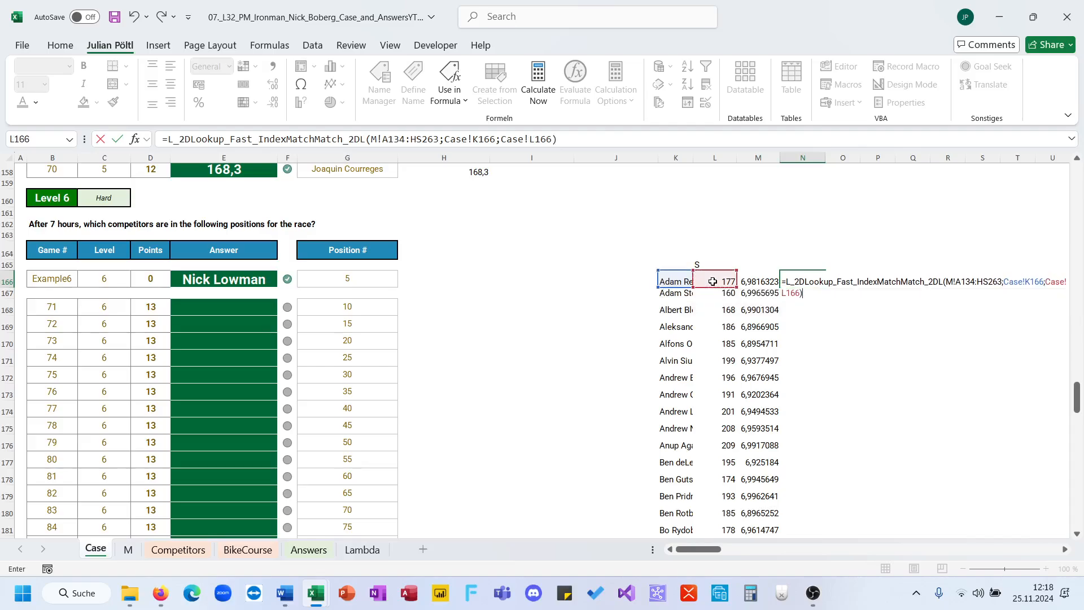
key(Return)
key(Up)
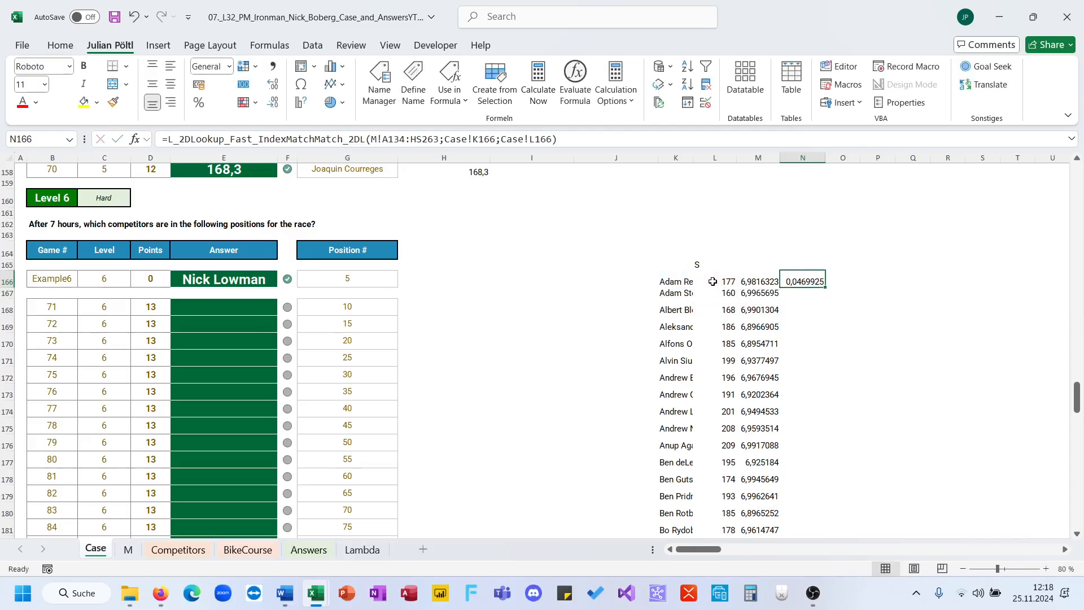
Make the N166 formula's array absolute as M!$A$134:$HS$263 and fill it down column N for all competitors
double_click(826, 289)
click(812, 283)
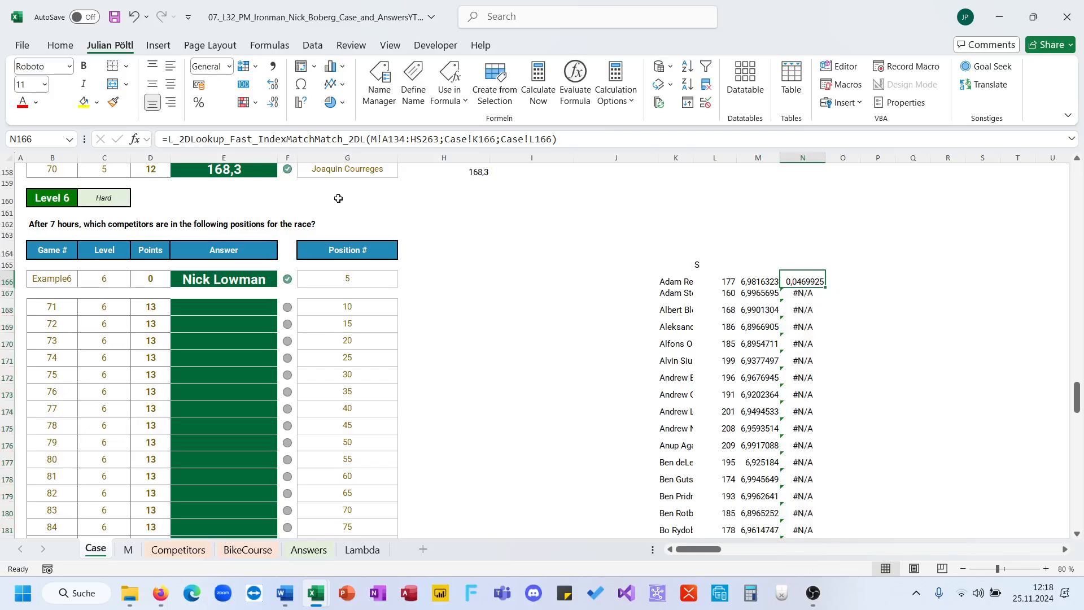
click(400, 139)
key(F4)
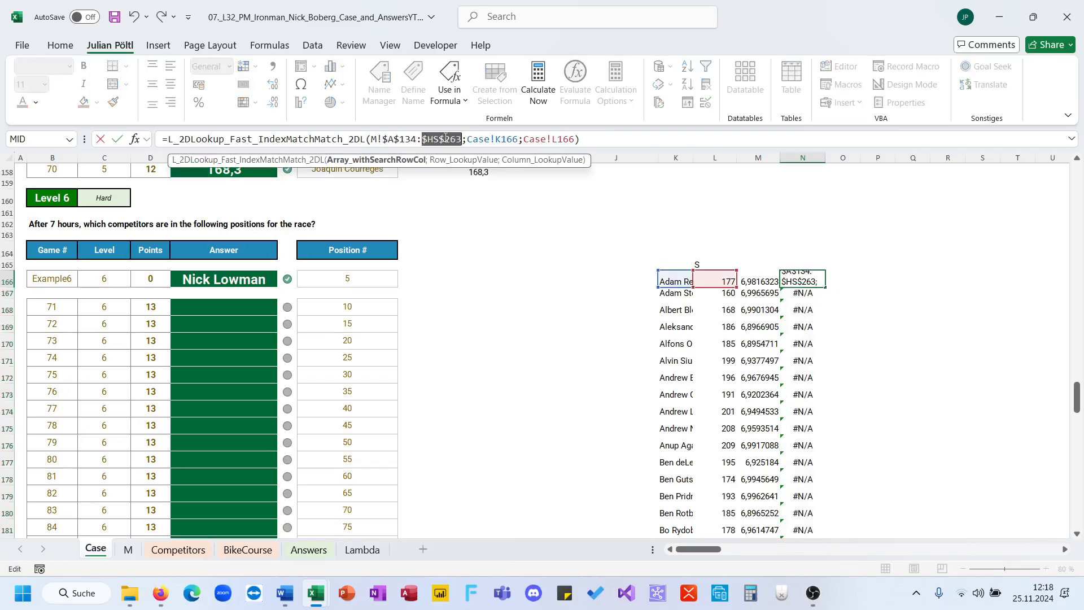
key(Return)
key(Up)
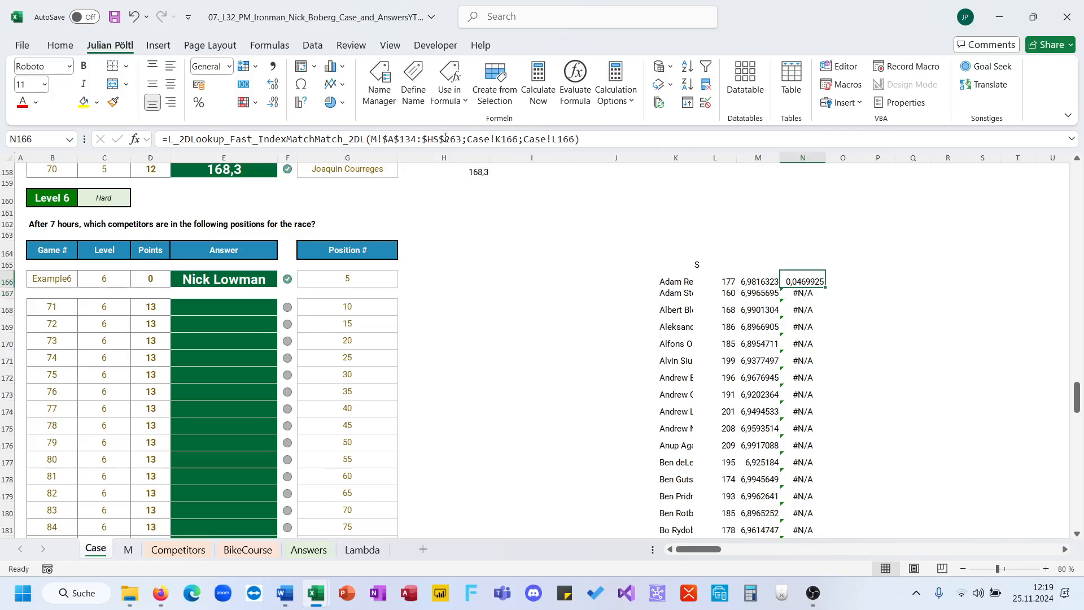
double_click(827, 286)
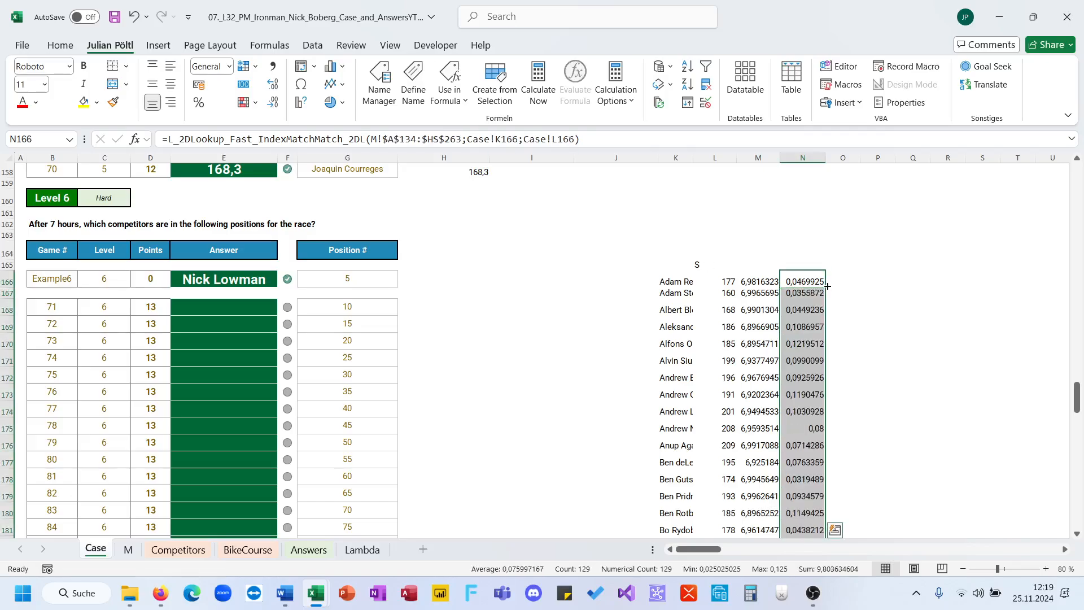
After checking the tables on sheet M, change N166's column lookup value to L166+1 and refill column N
click(130, 551)
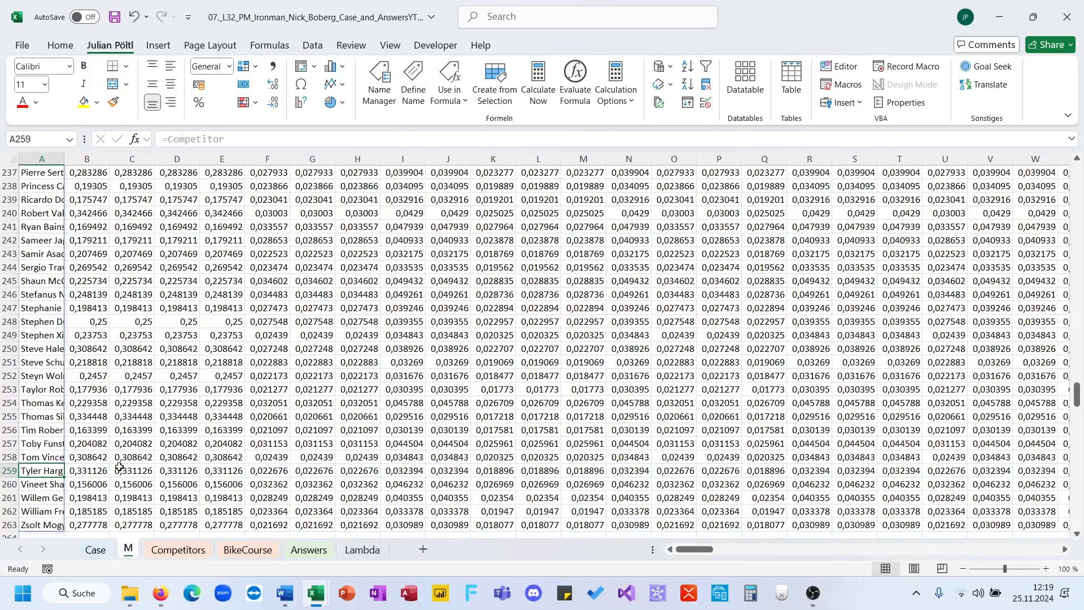
scroll(157, 417, up, 20)
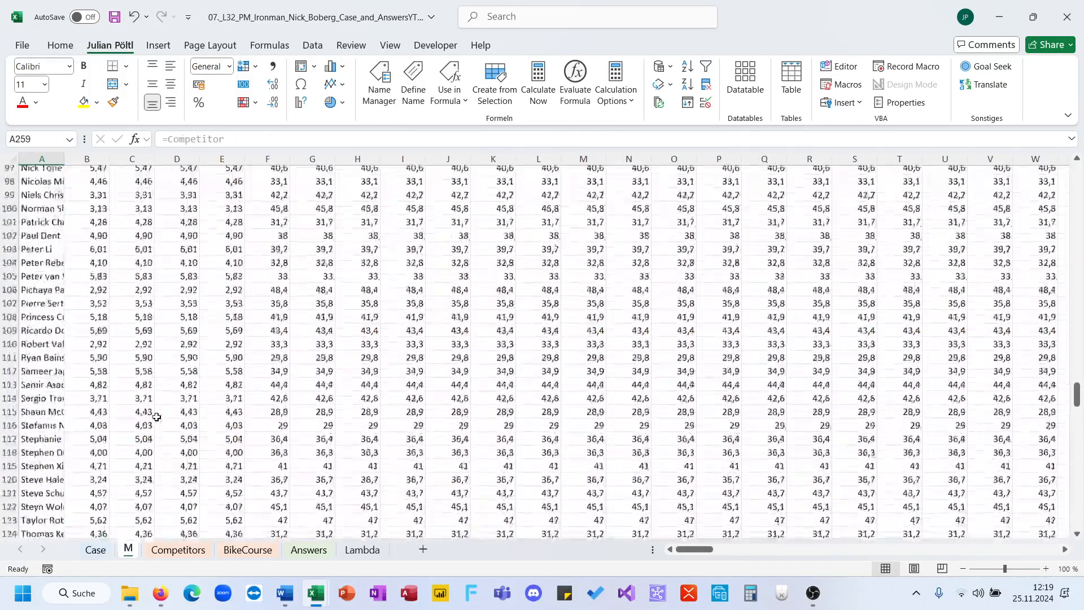
scroll(156, 416, down, 20)
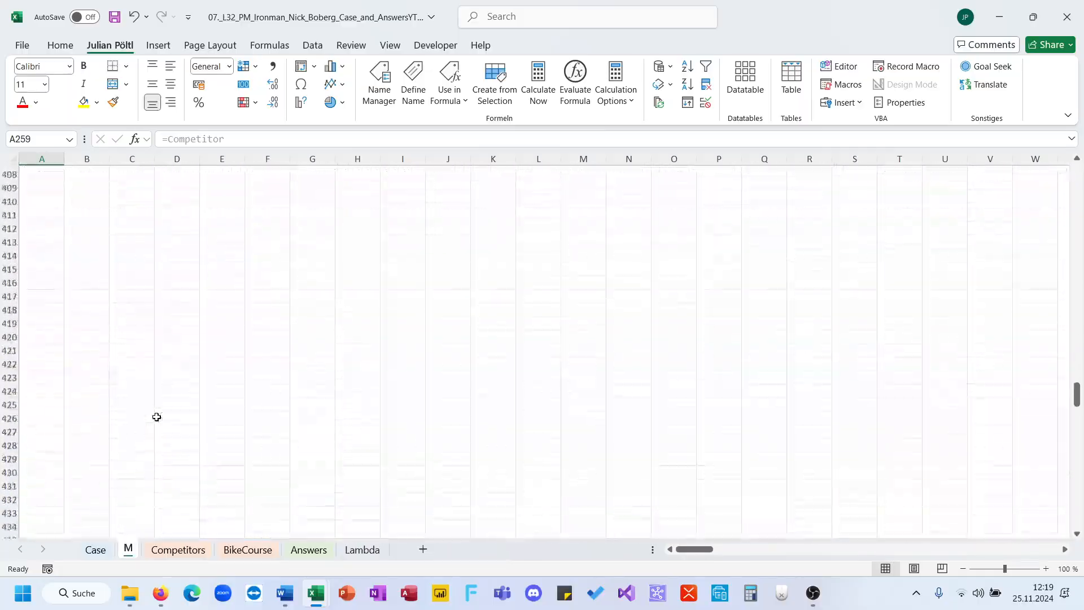
scroll(157, 417, up, 2)
click(98, 406)
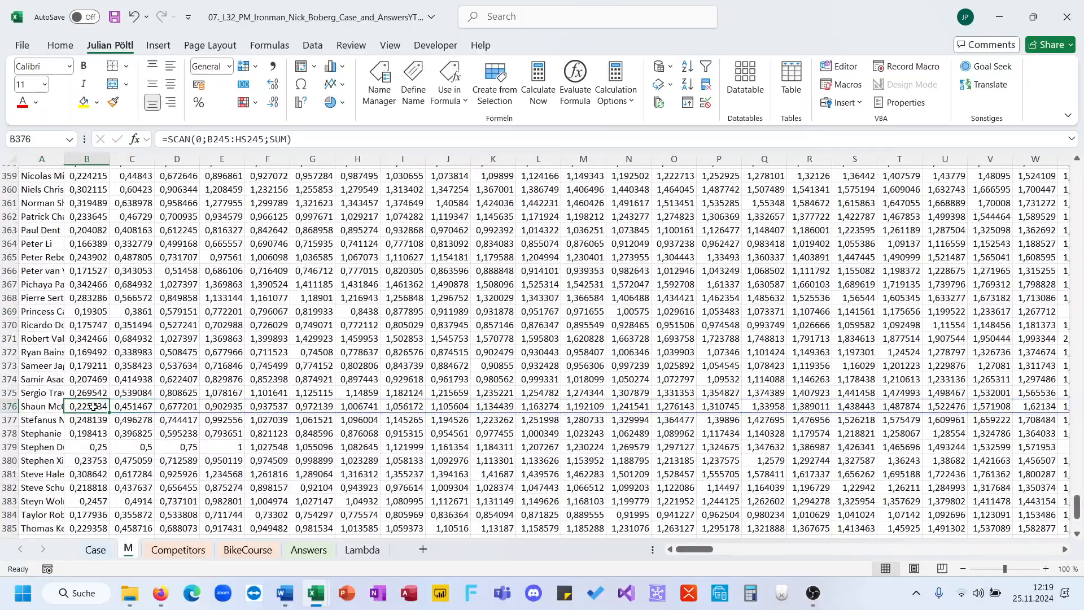
click(96, 550)
click(816, 282)
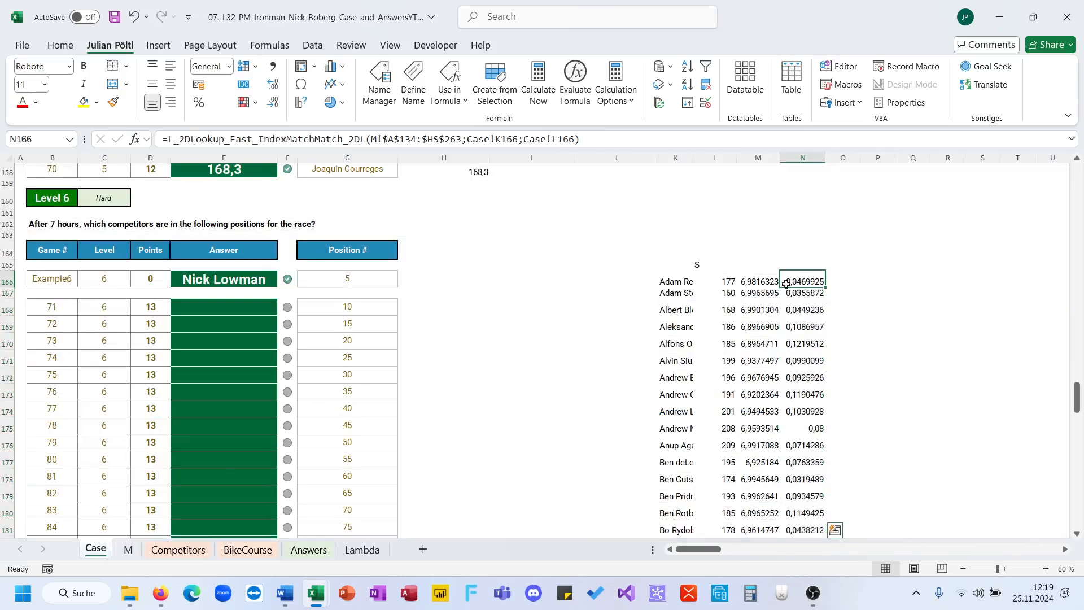
click(535, 137)
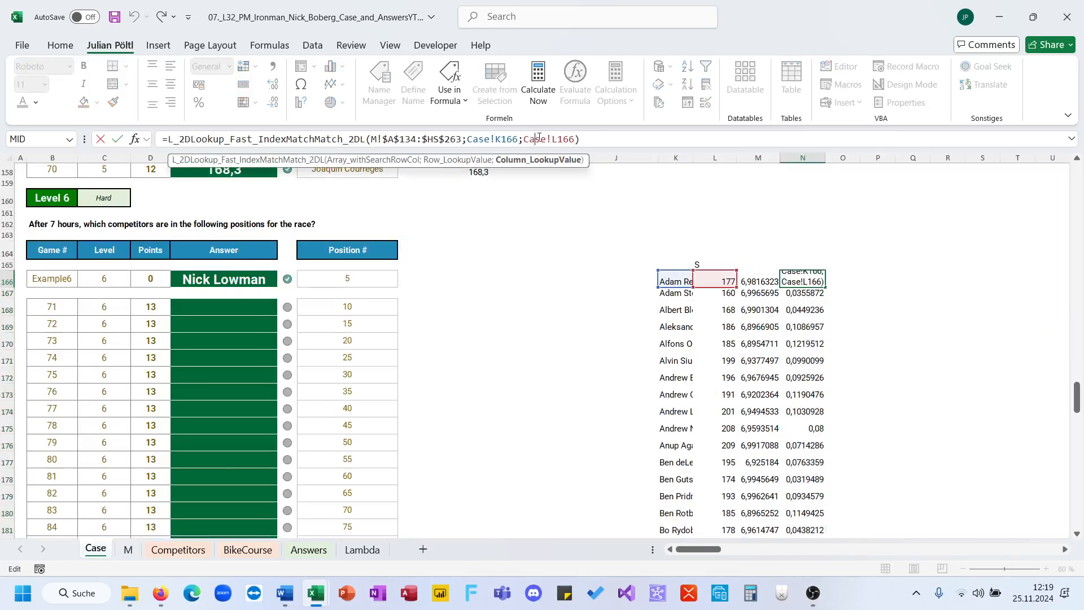
click(574, 139)
text(+1)
key(ctrl+Return)
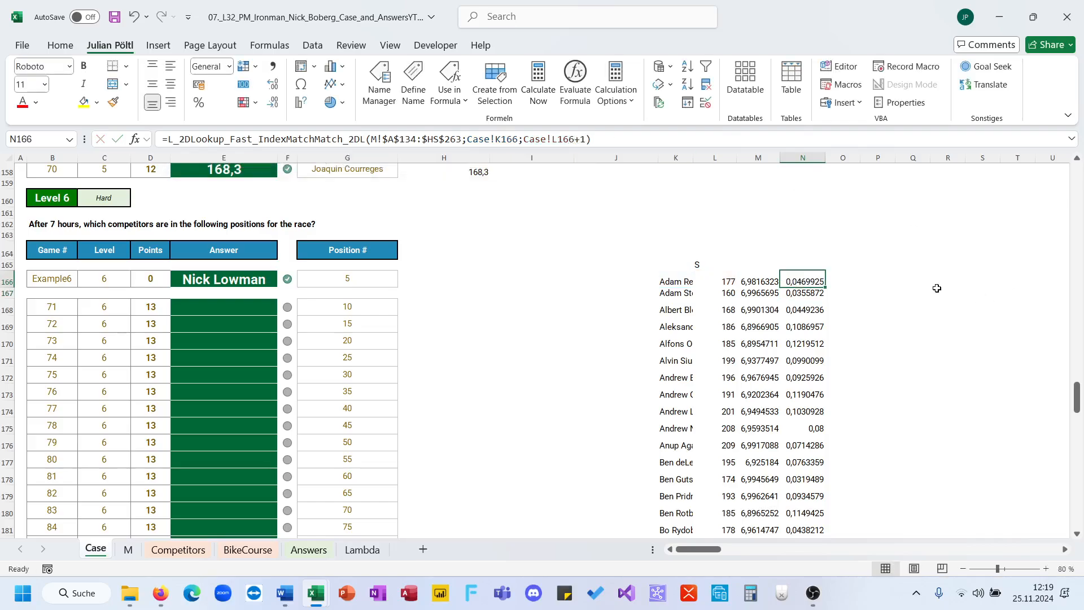
double_click(827, 288)
Label the helper columns by entering HS in M165 and Speed in N165
click(830, 282)
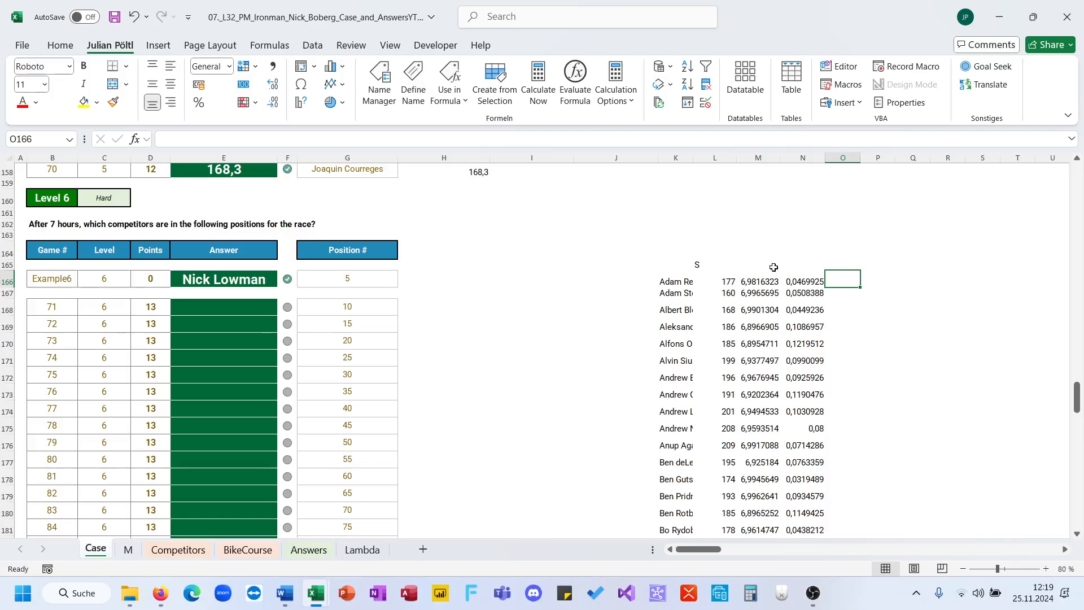
click(755, 266)
text(HS)
key(Tab)
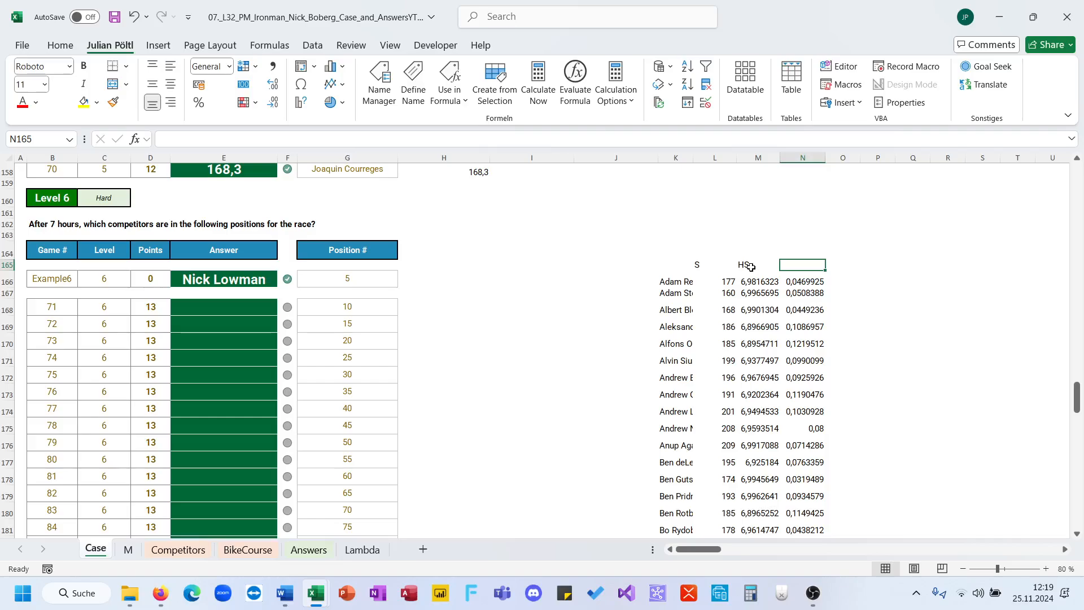
text(Speed)
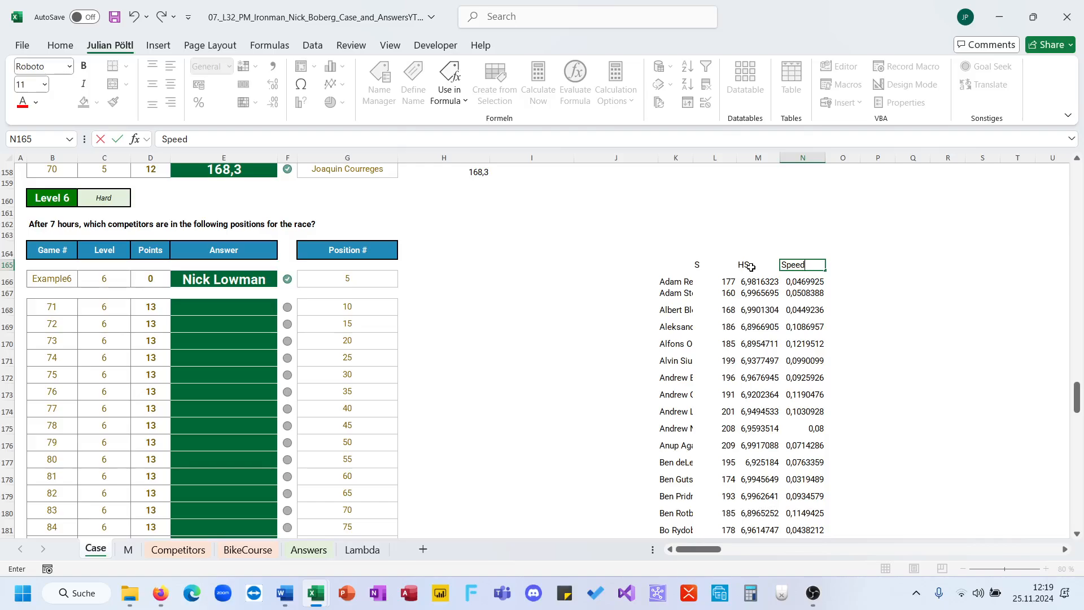
key(Return)
Calculate the time left until 7 hours for the first competitor by entering =7-M166 in O166
click(806, 279)
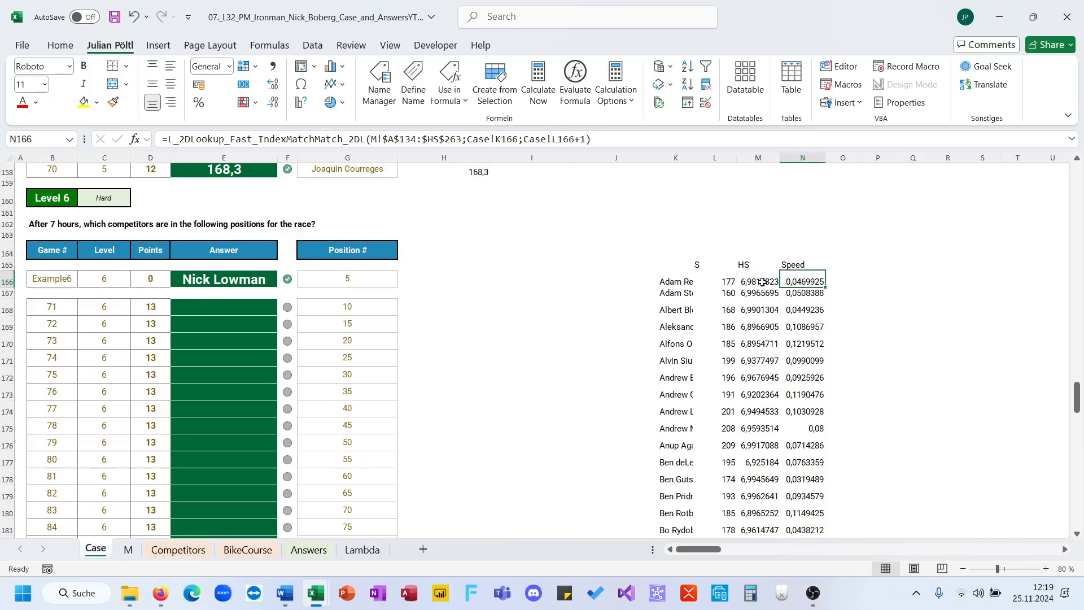
click(840, 280)
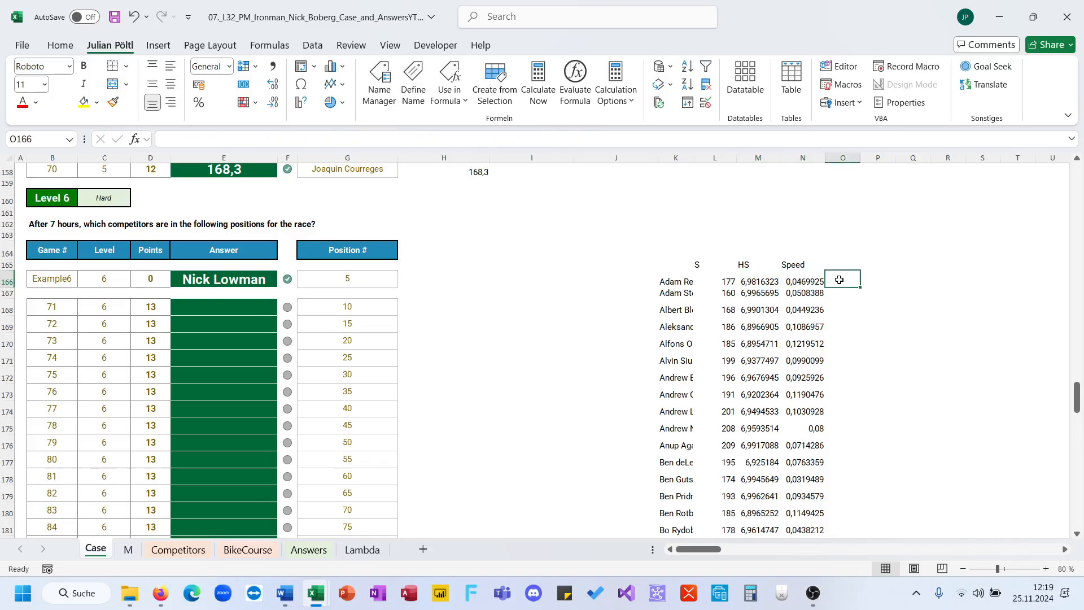
text(=7-)
key(Left)
key(Left)
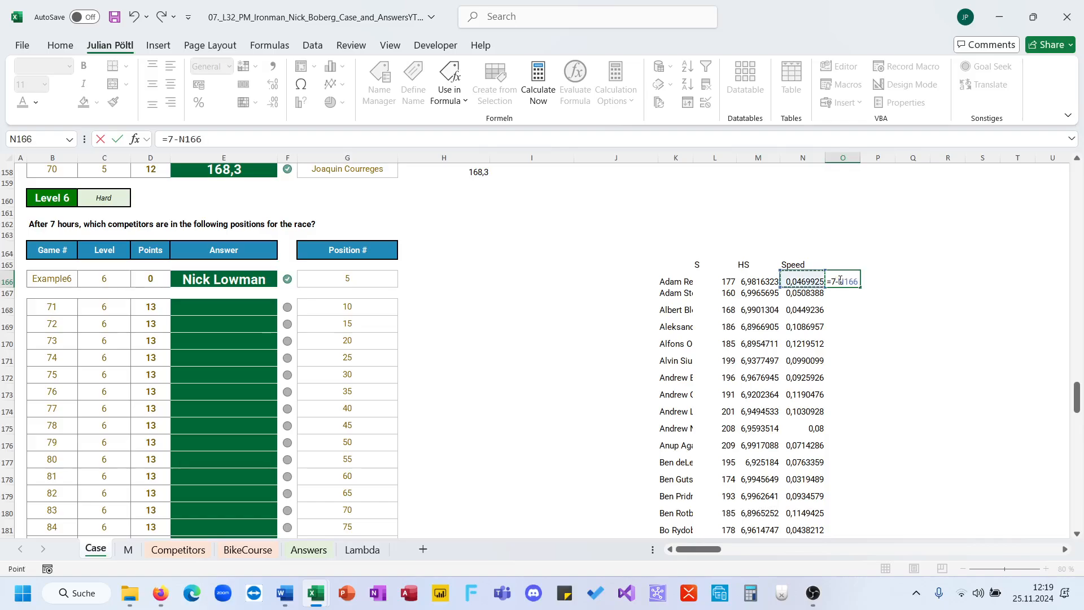
key(Return)
click(839, 280)
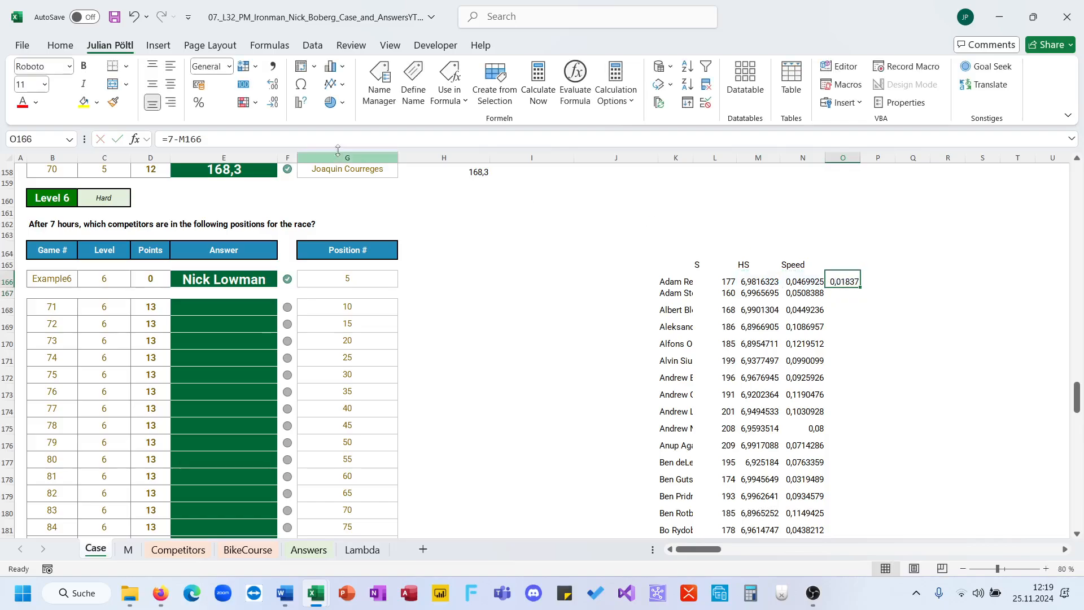
Change the O166 formula to =(7-M166)/N166 to get the fraction of the next kilometre covered
click(170, 141)
text(()
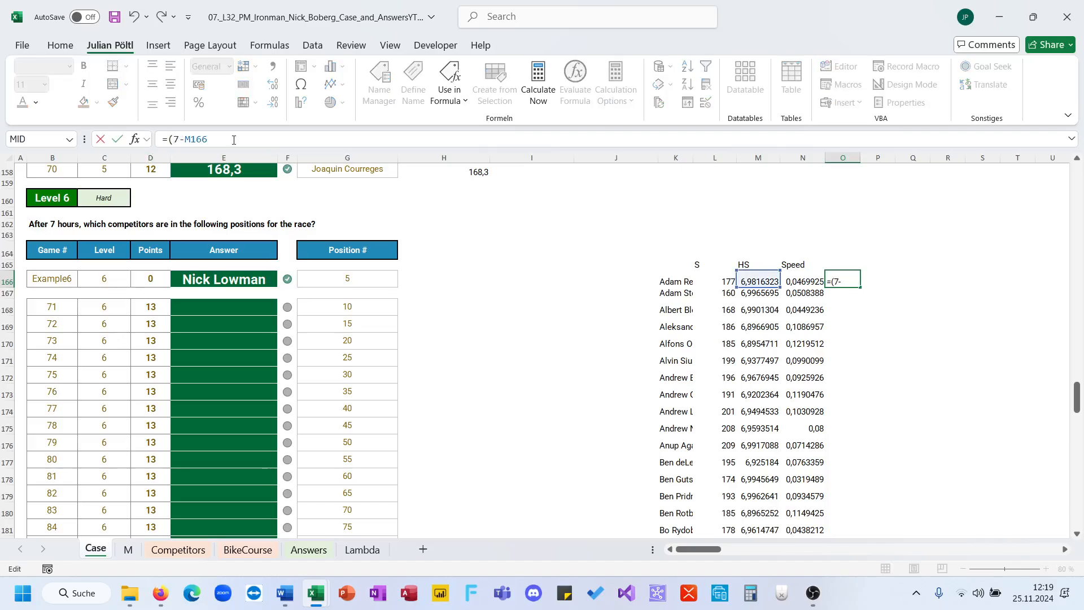
click(234, 140)
text()/)
click(790, 277)
key(ctrl+Return)
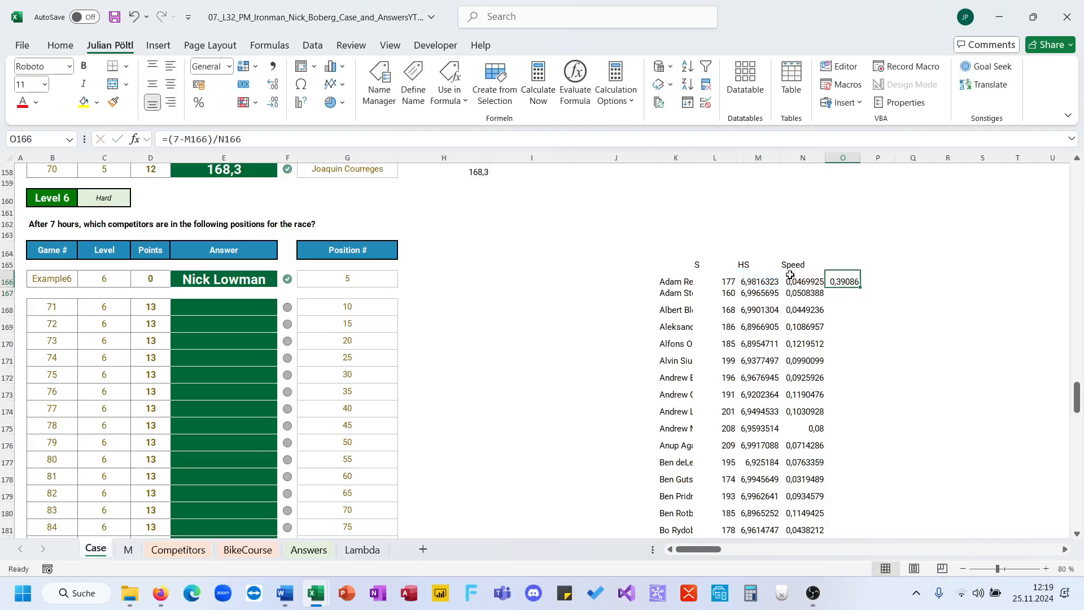
Add the completed kilometres from L166 to the O166 formula and fill it down column O for all competitors
click(281, 141)
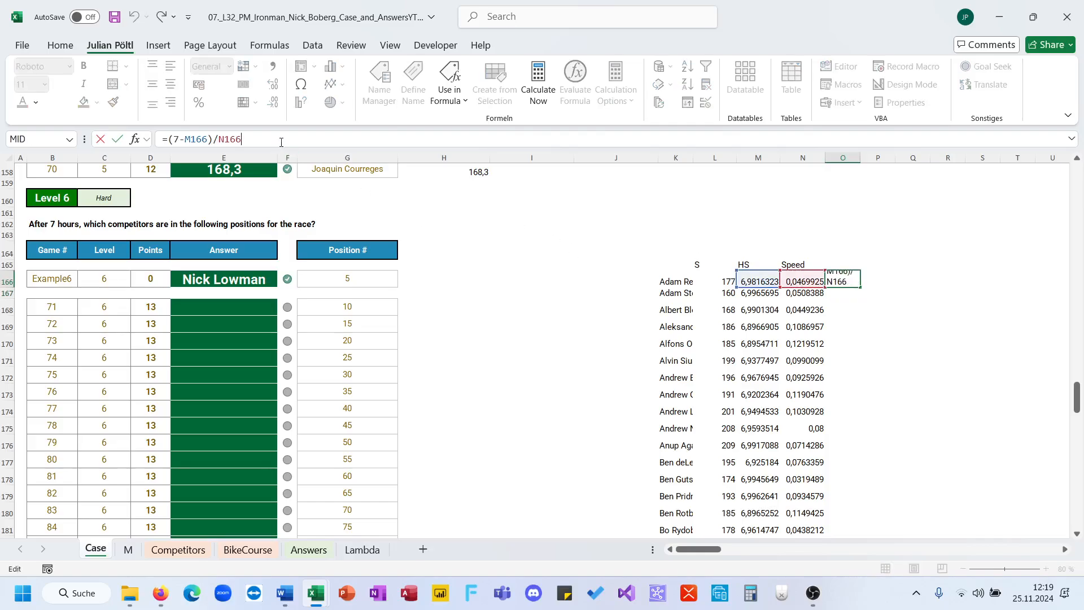
key(ctrl+Return)
click(281, 142)
text(+)
click(728, 281)
key(Return)
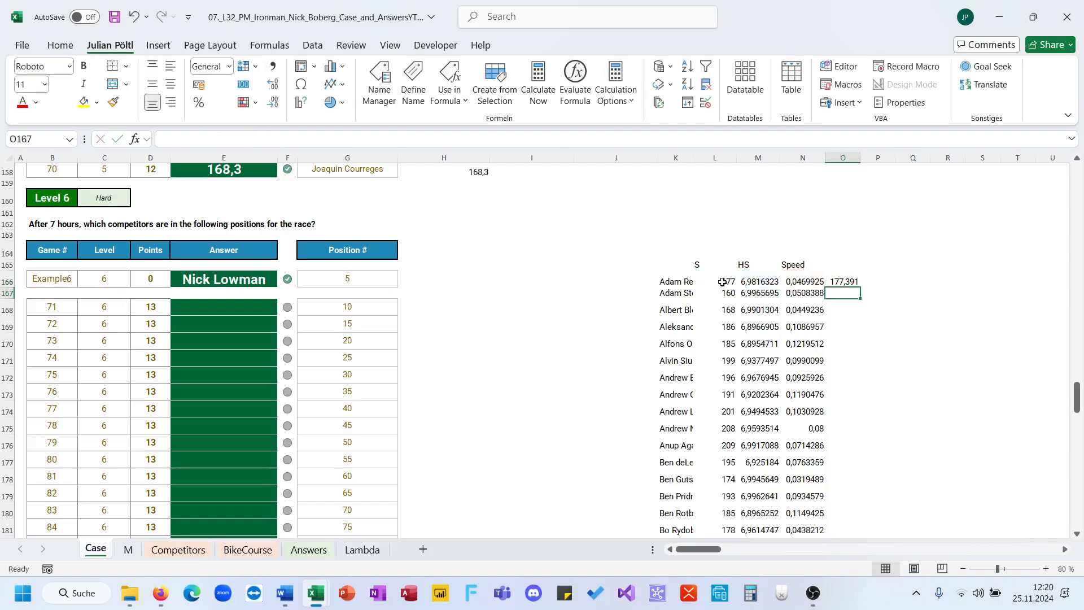
click(843, 276)
double_click(860, 287)
click(902, 281)
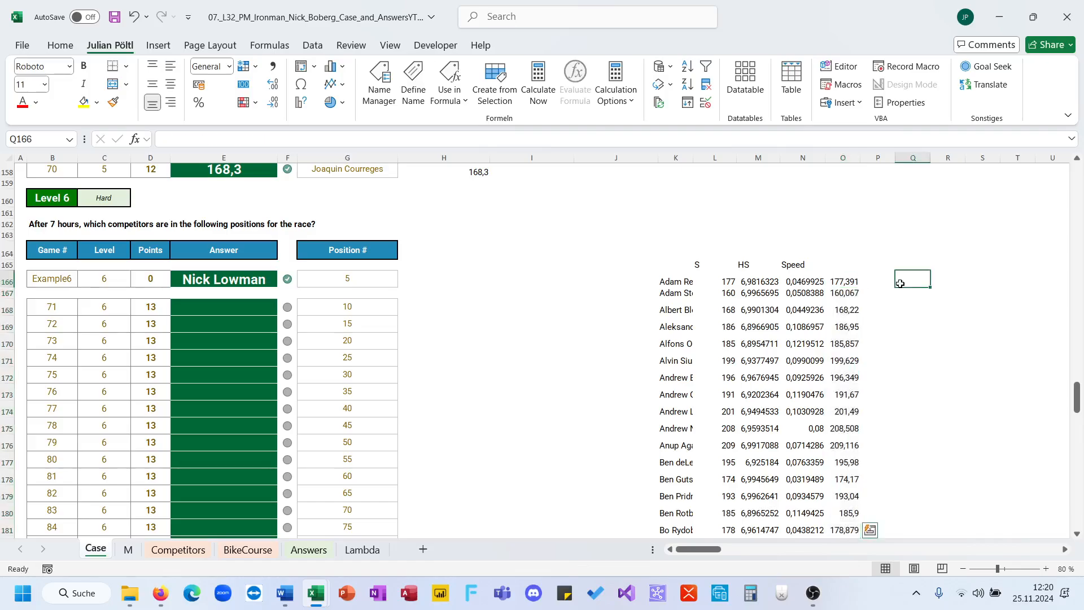
Begin a SORT formula in Q166 on HSTACK(K166#;O166:O294) to pair competitors with their distances
click(686, 285)
key(ctrl+shift+Down)
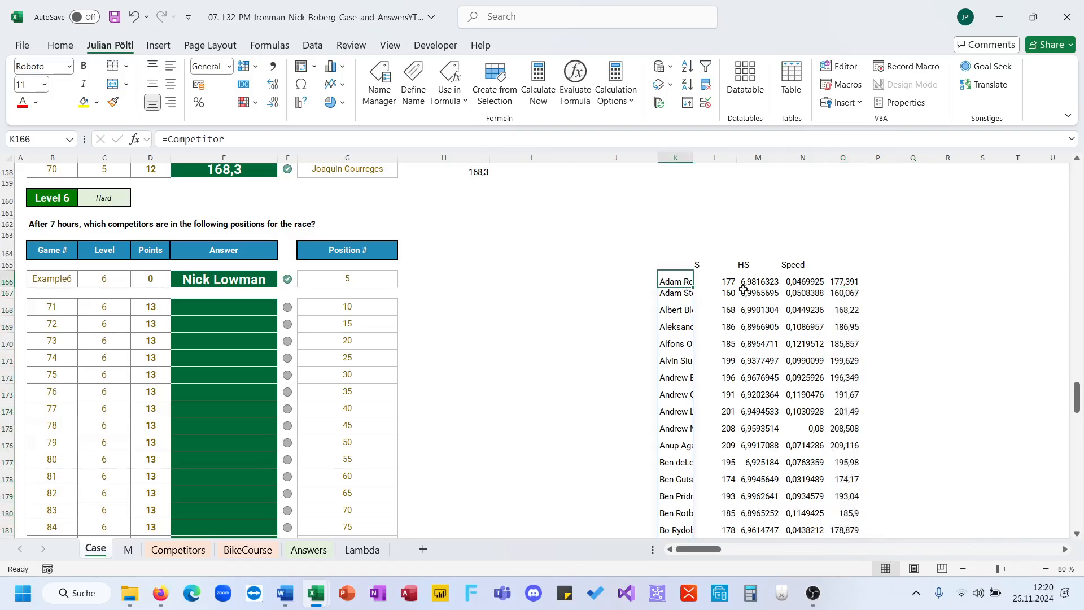
click(898, 285)
text(=sor)
key(Tab)
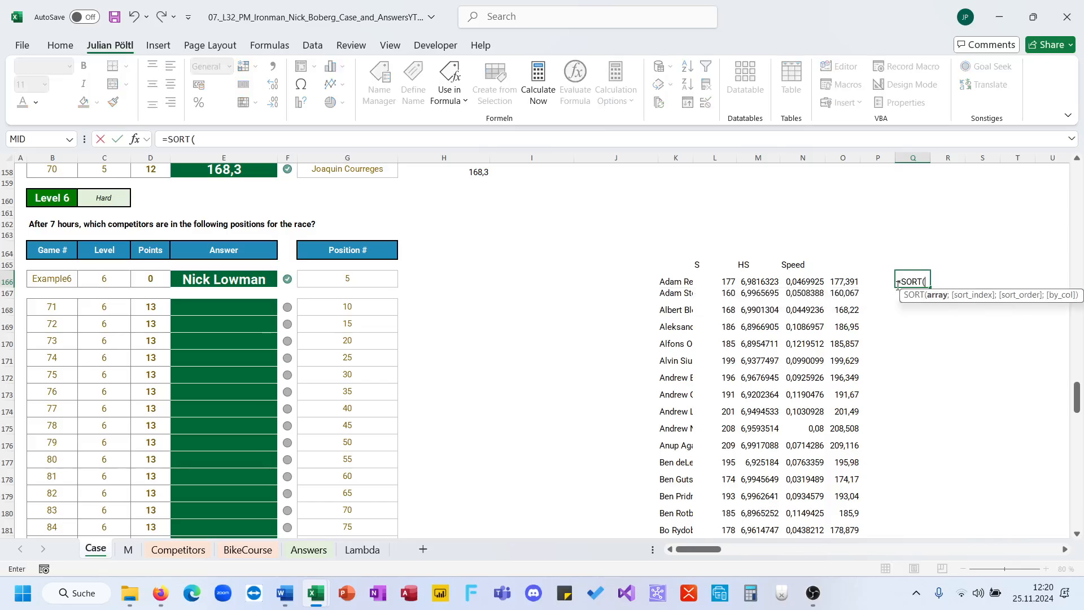
text(hs)
key(Tab)
click(675, 282)
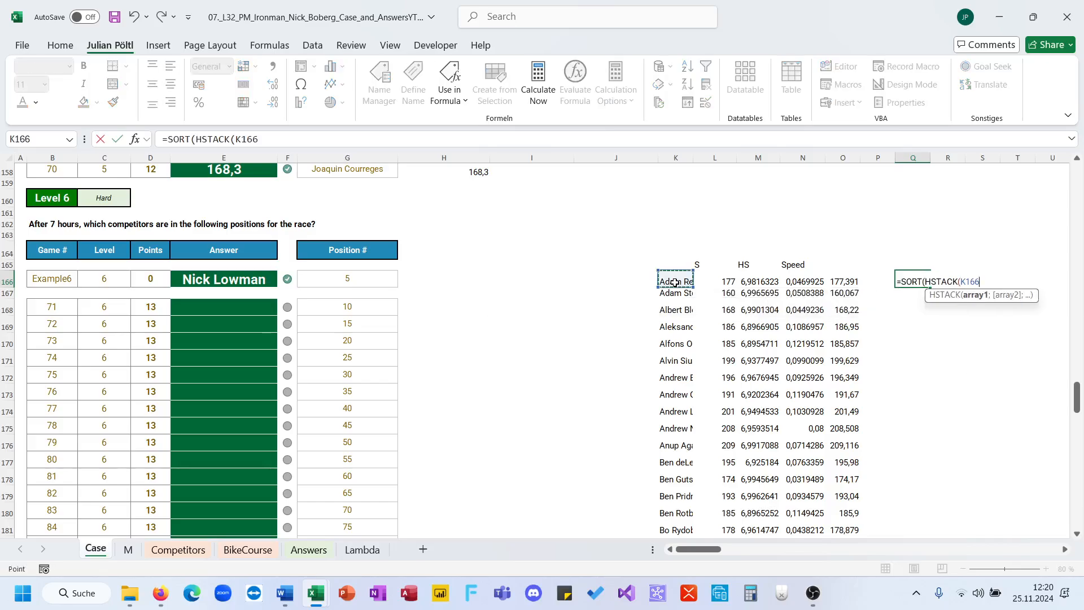
key(ctrl+shift+Down)
text(;)
key(Left)
key(Left)
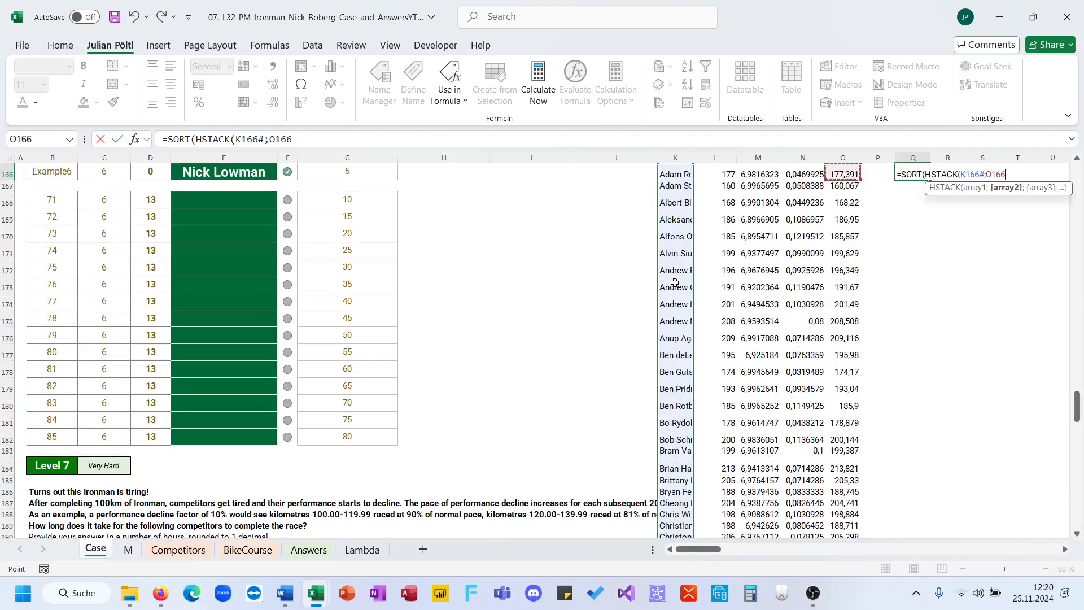
key(ctrl+shift+Down)
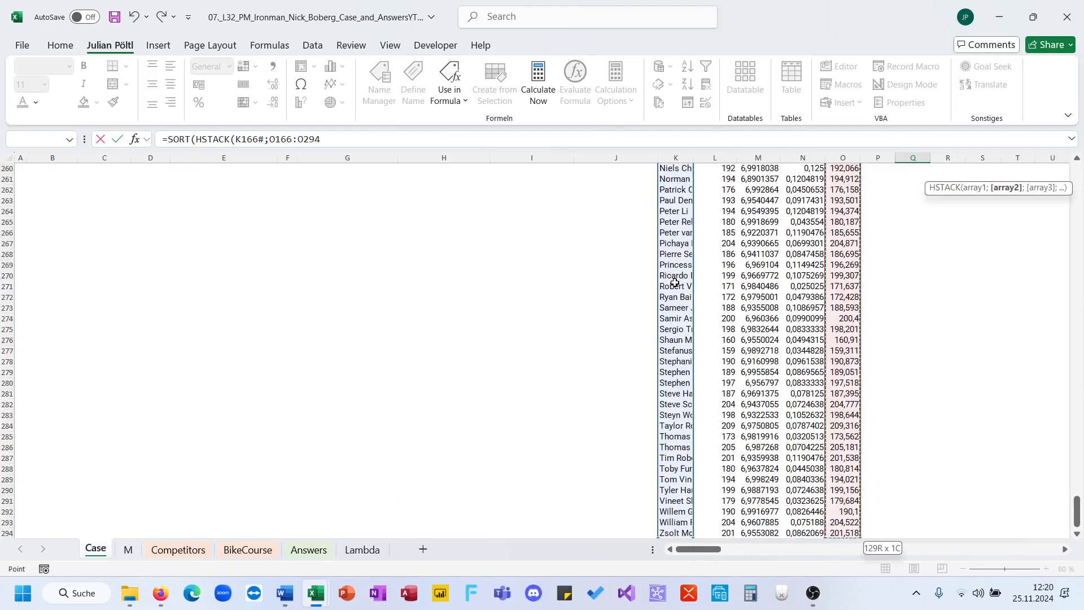
text(;)
key(BackSpace)
text())
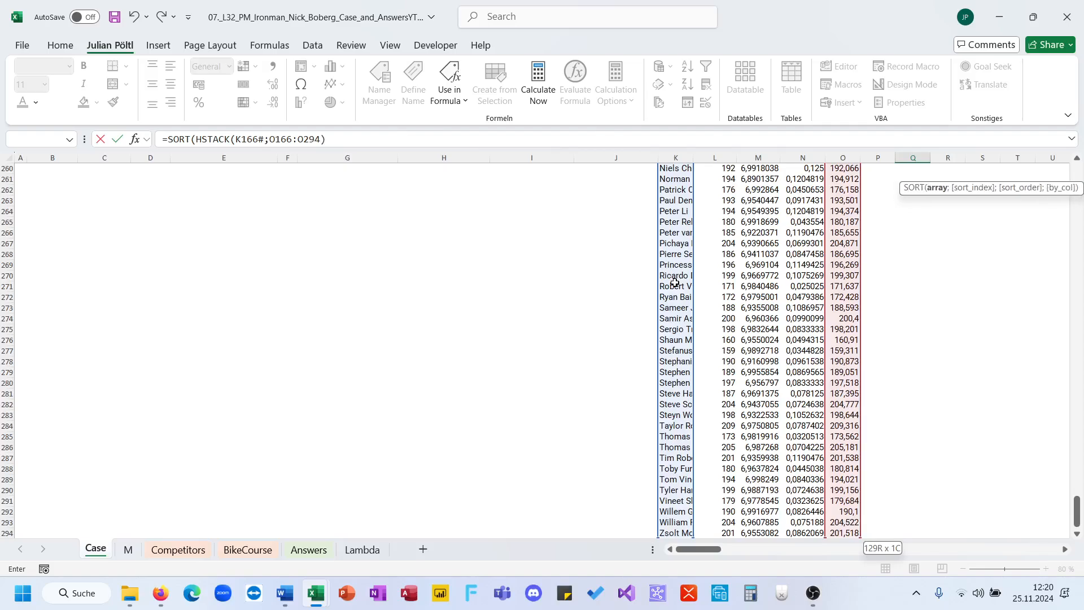
Complete the Q166 sort by column 2 in descending order (-1) and check fifth place against the example answer
text(;2;-1)
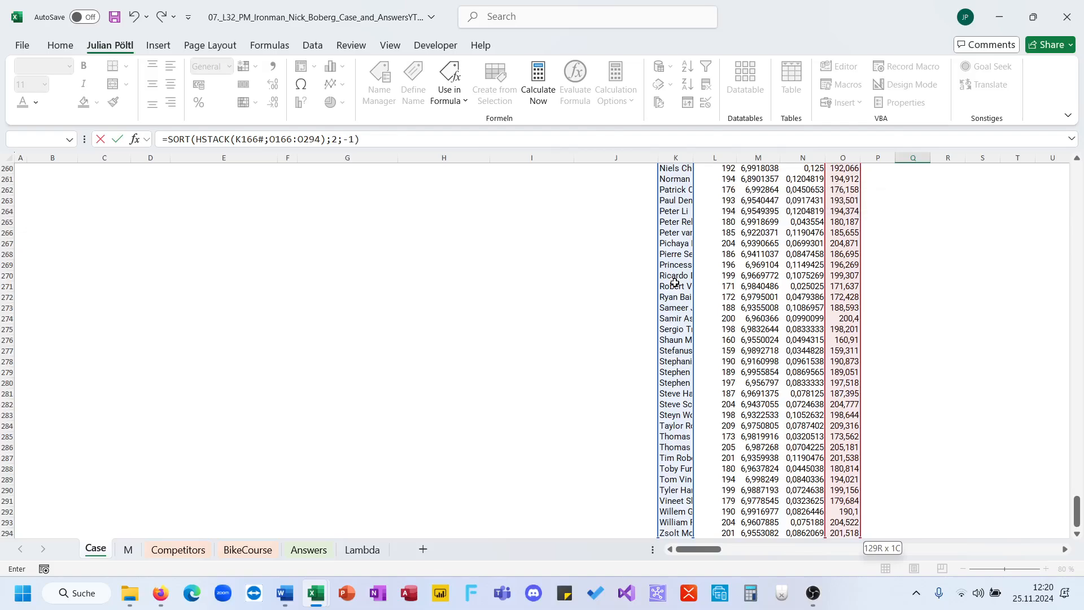
key(Return)
scroll(674, 282, up, 1)
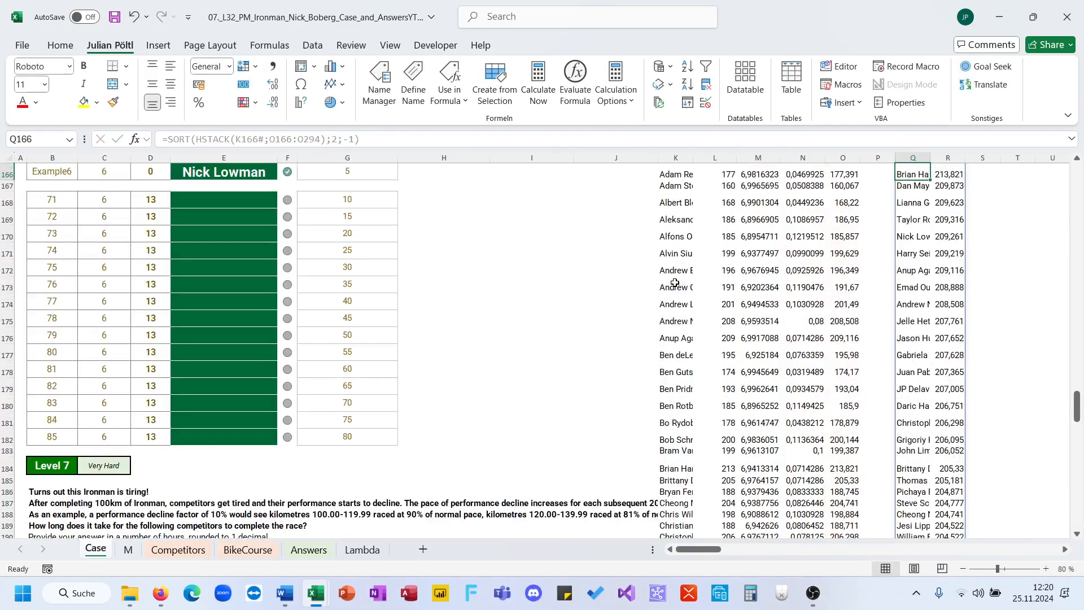
key(Down)
key(Down)
key(Down)
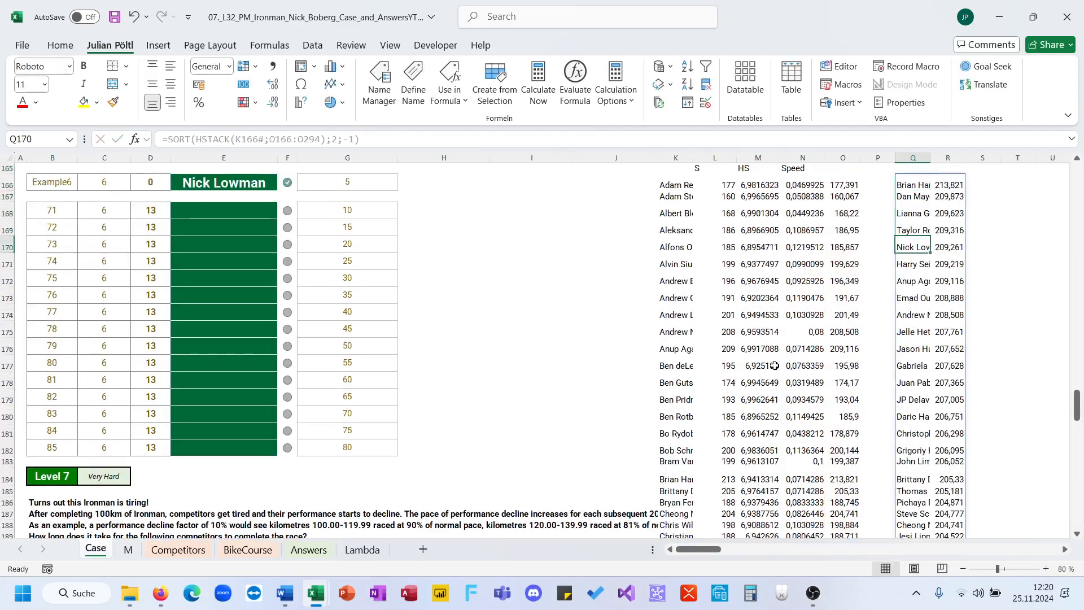
Begin an INDEX formula in E168 with the sorted names $Q$166:$Q$294 as its absolute array
scroll(220, 299, up, 2)
click(214, 274)
text(=ind)
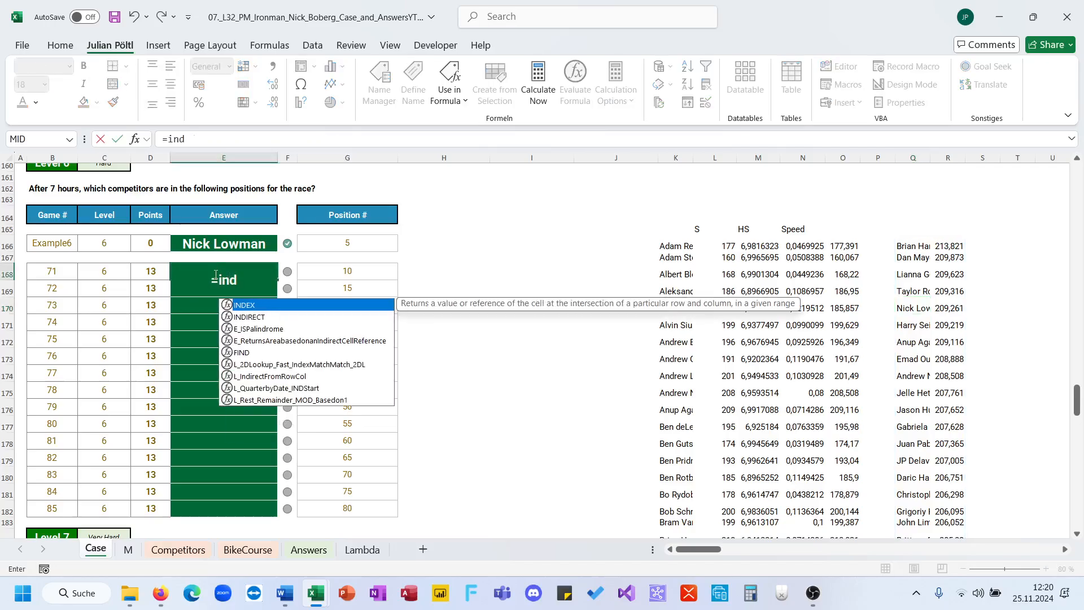
key(Tab)
click(905, 245)
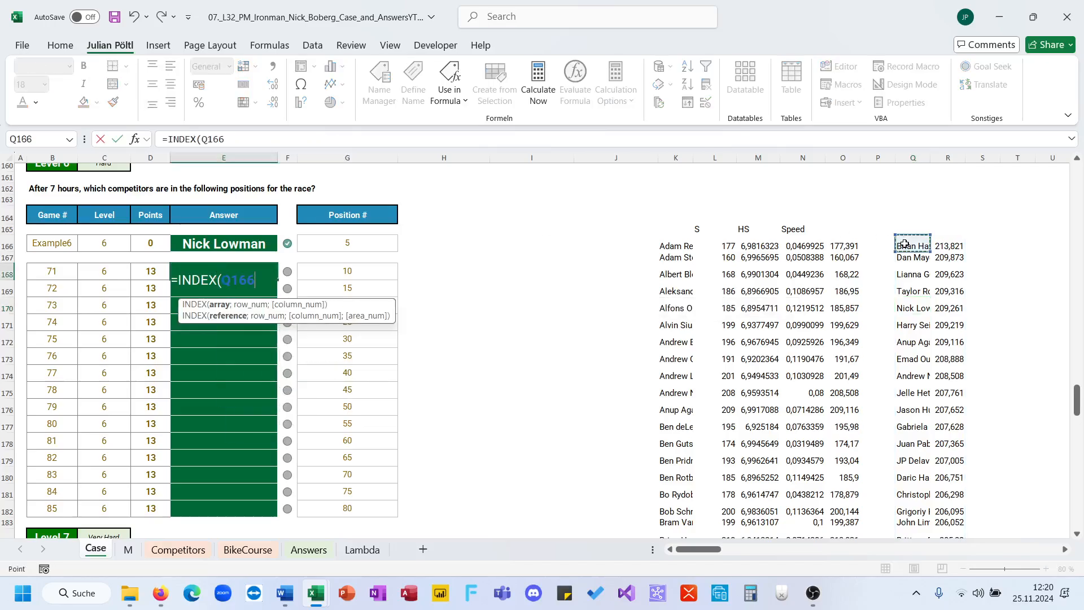
key(ctrl+shift+Down)
text(;)
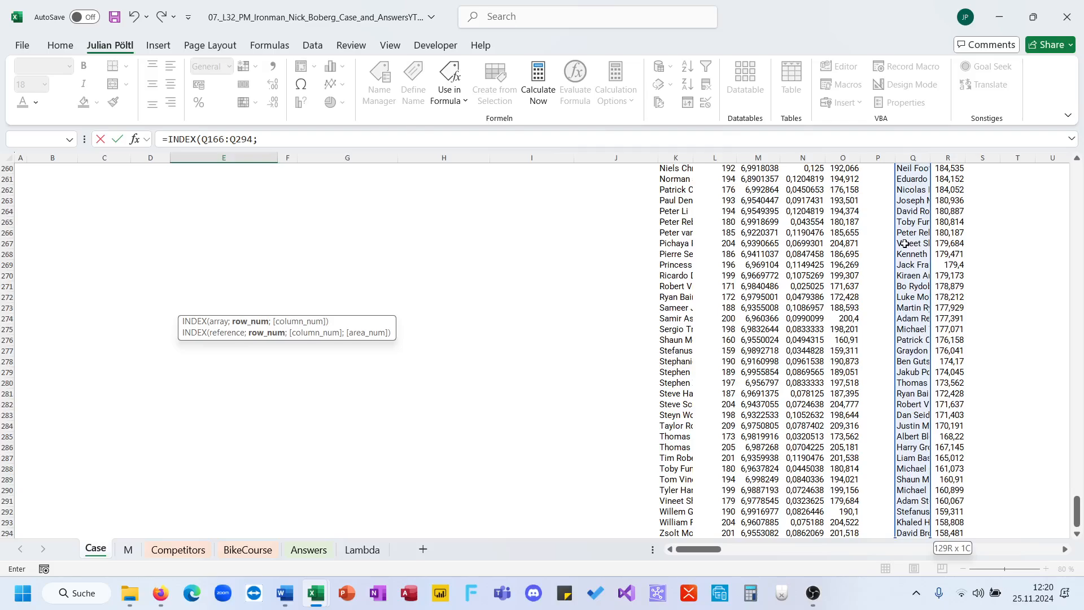
key(BackSpace)
key(F4)
click(218, 139)
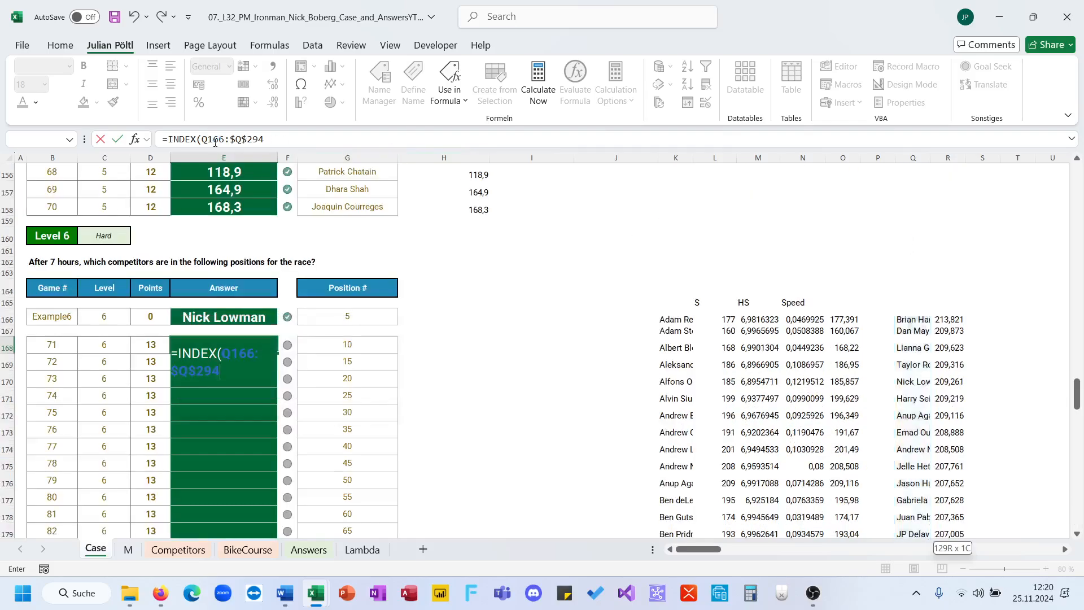
key(F4)
Use the position in G168 as the INDEX row number and fill the formula down all Level 6 answers
click(297, 140)
text(;)
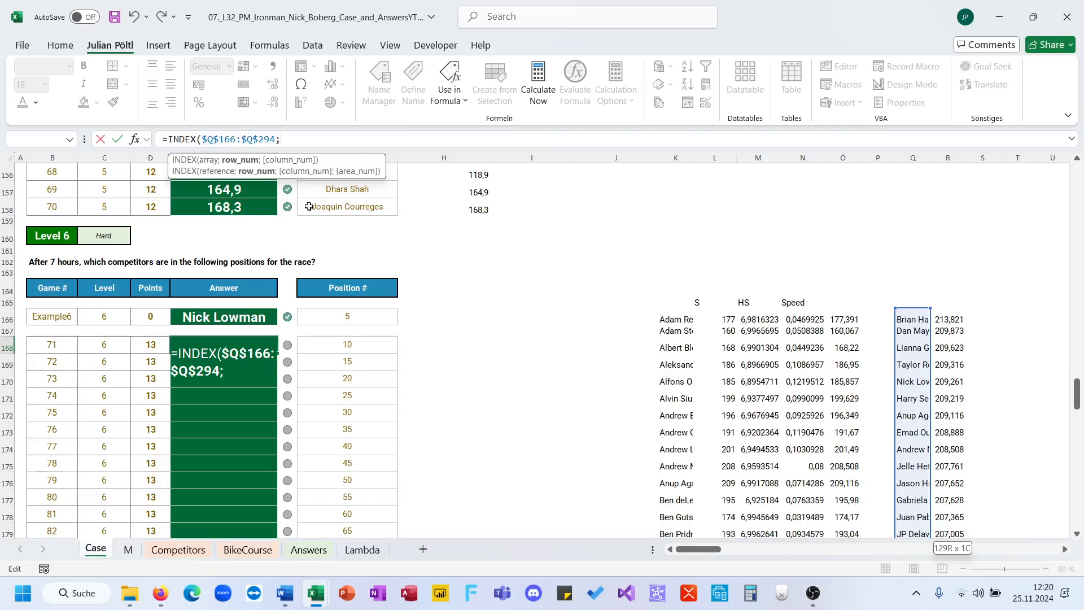
click(327, 343)
text())
key(ctrl+Return)
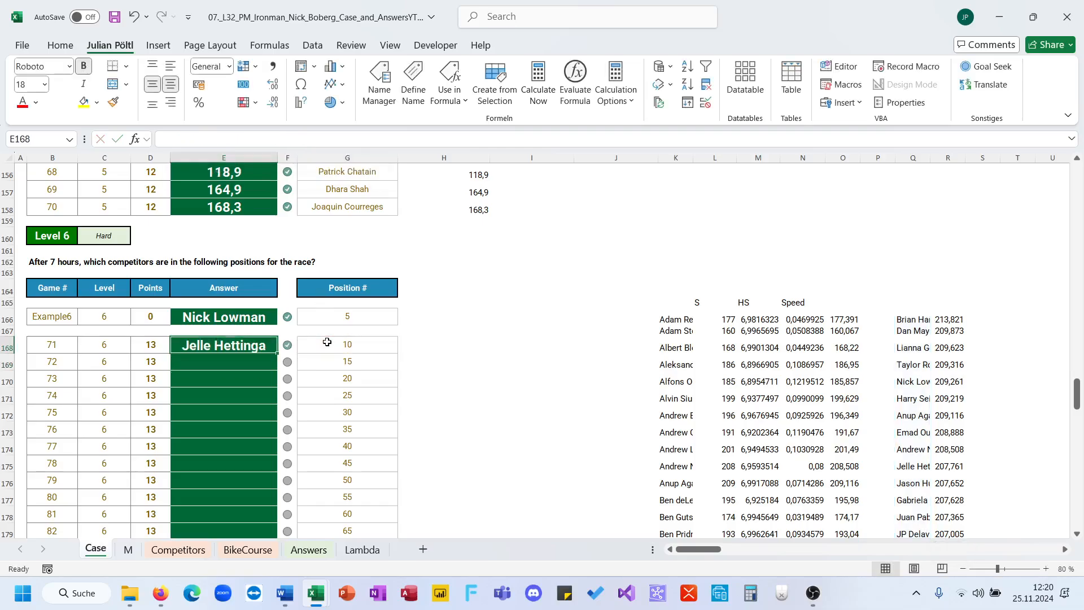
double_click(276, 354)
Read the Level 7 instructions on performance decline and examine the table of competitors and decline rates
scroll(276, 353, down, 5)
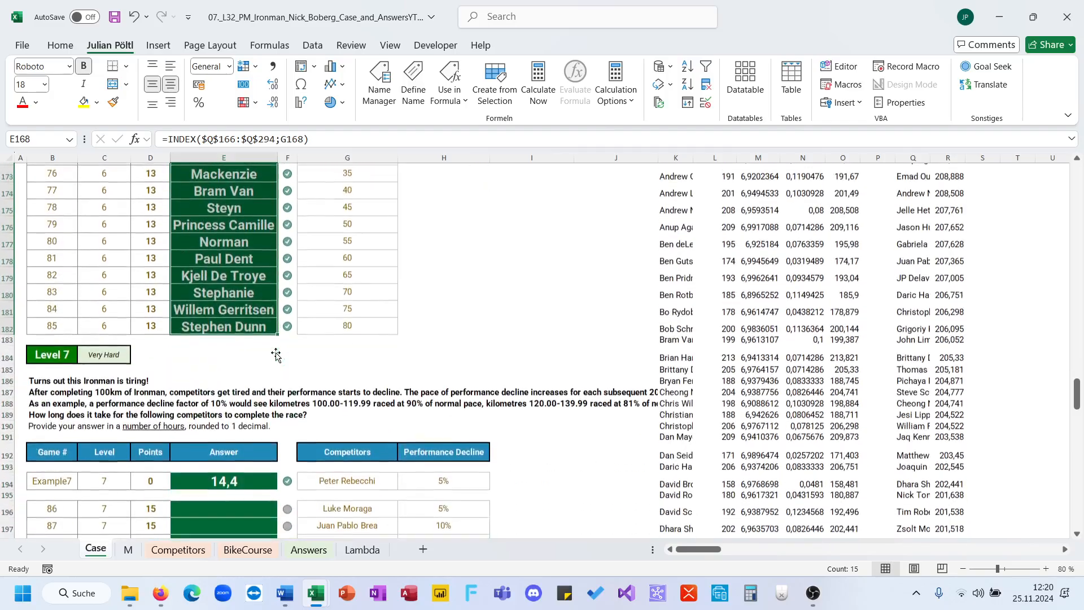
scroll(276, 354, down, 4)
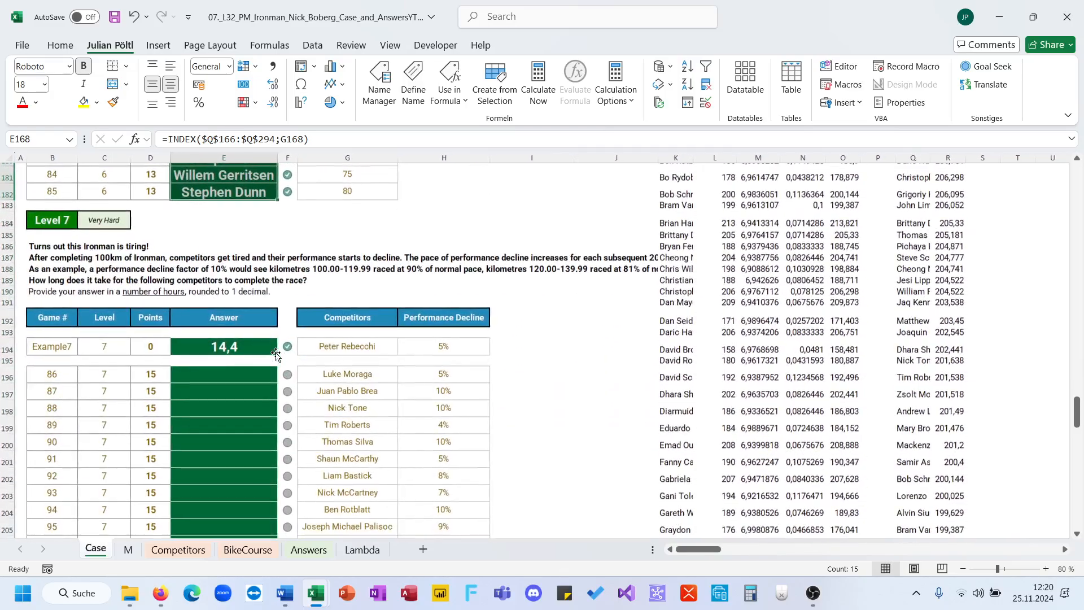
click(84, 249)
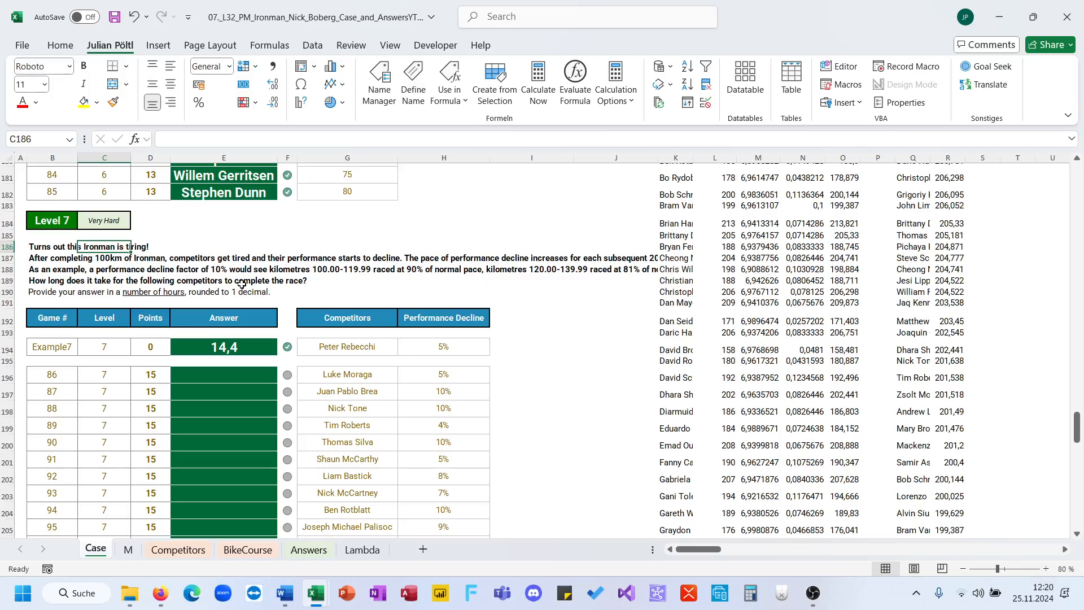
scroll(242, 284, down, 2)
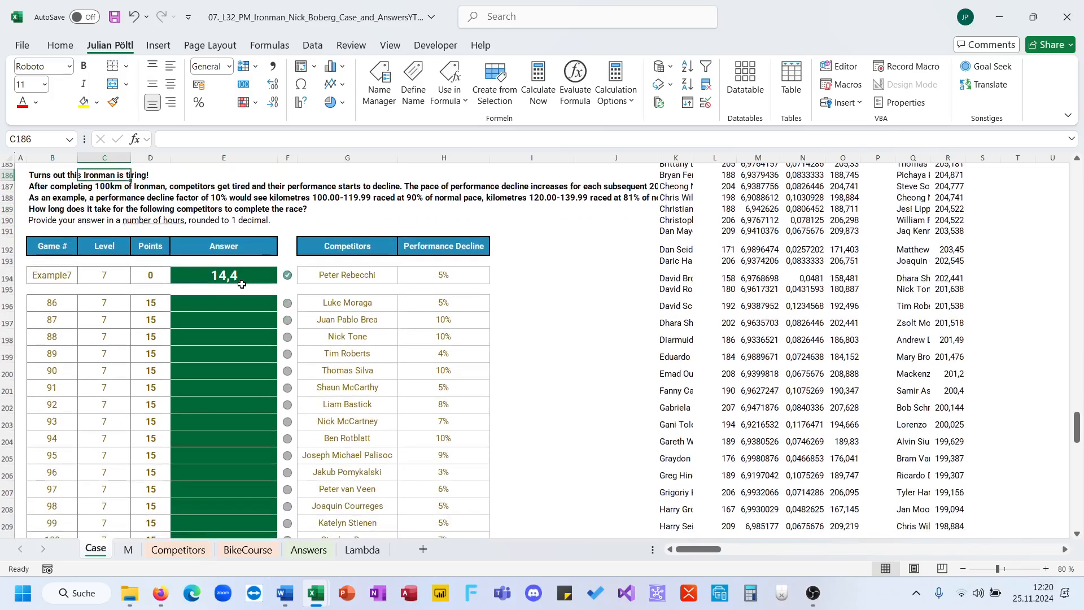
click(677, 305)
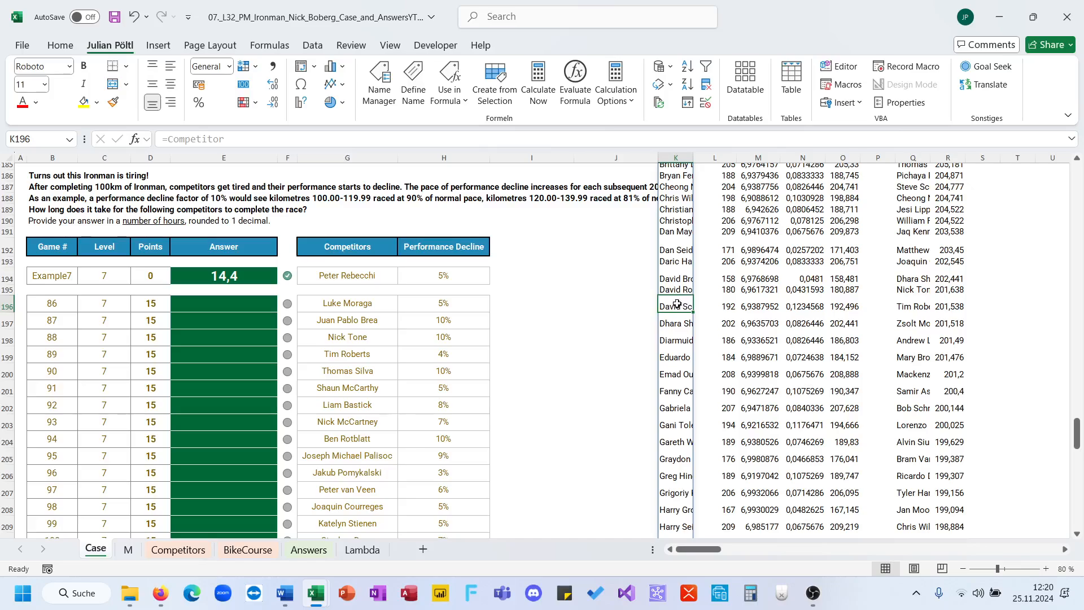
click(508, 302)
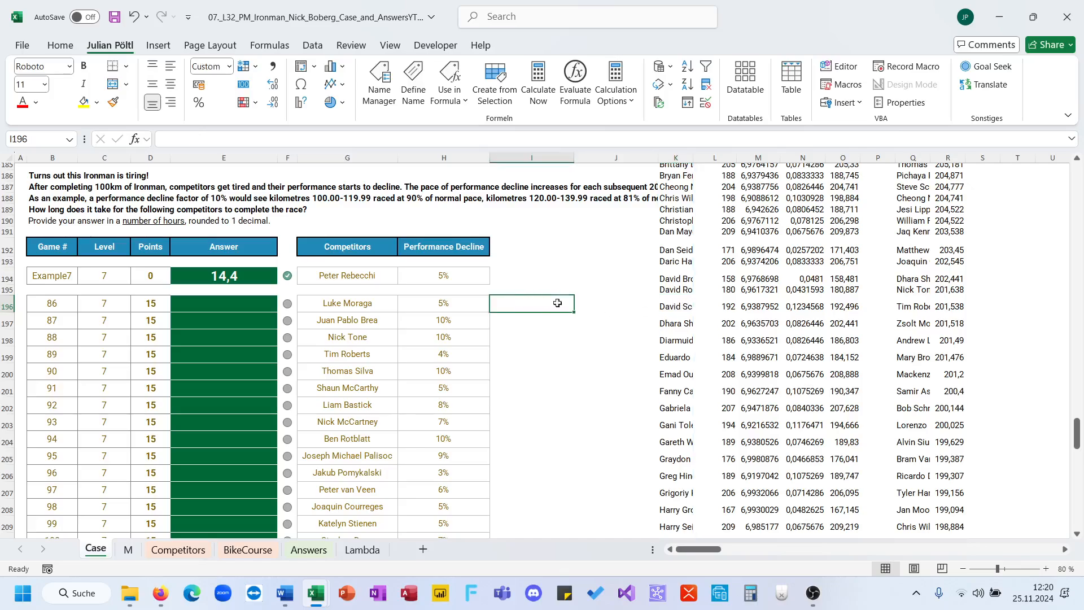
click(680, 307)
key(BackSpace)
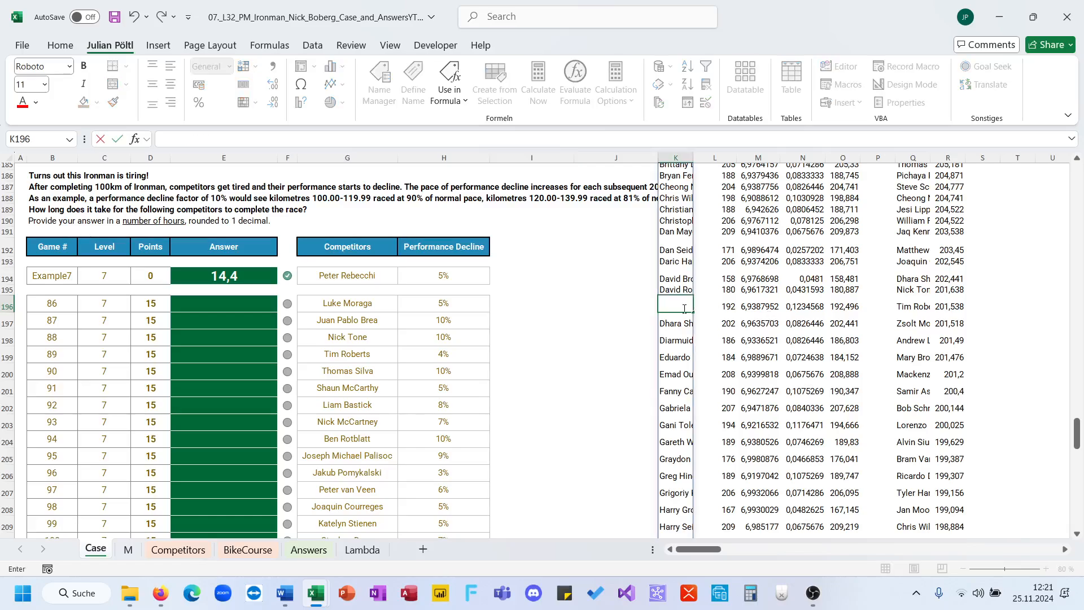
key(Return)
click(619, 302)
scroll(619, 303, up, 15)
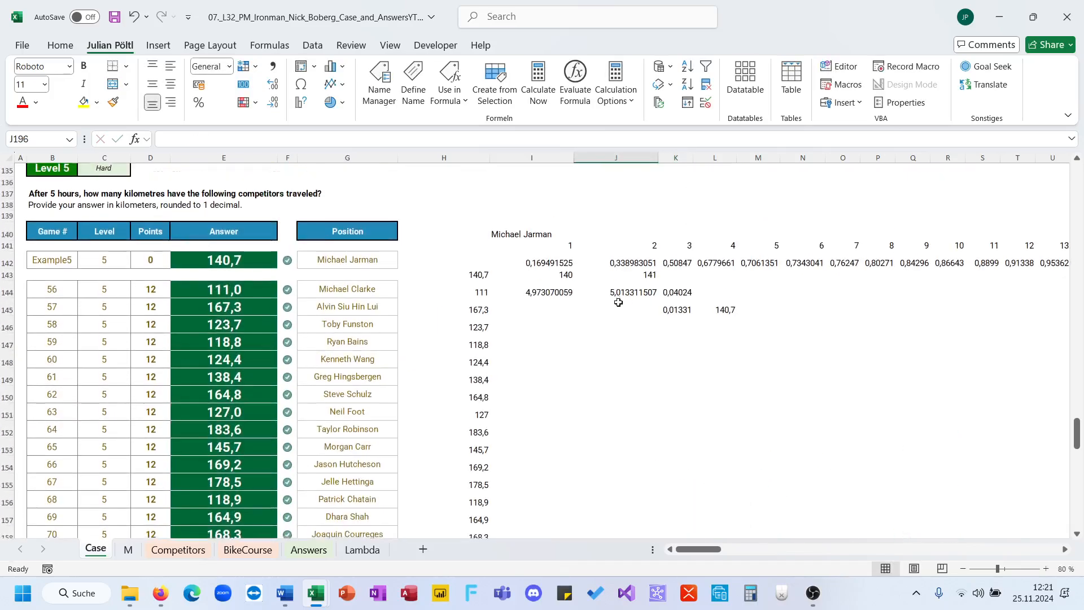
scroll(619, 303, down, 13)
key(ctrl+z)
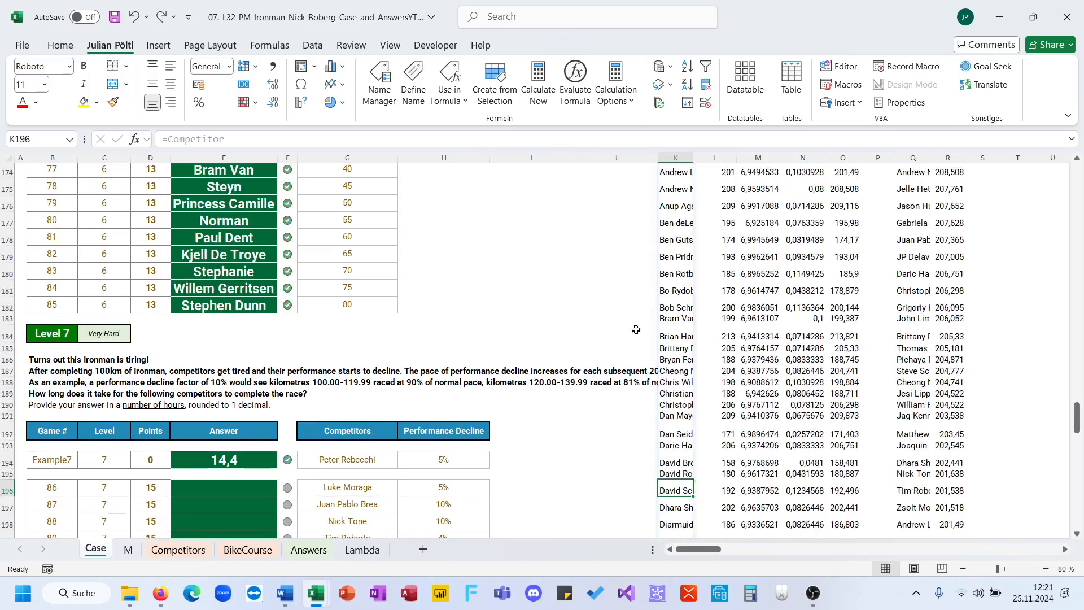
scroll(617, 420, down, 3)
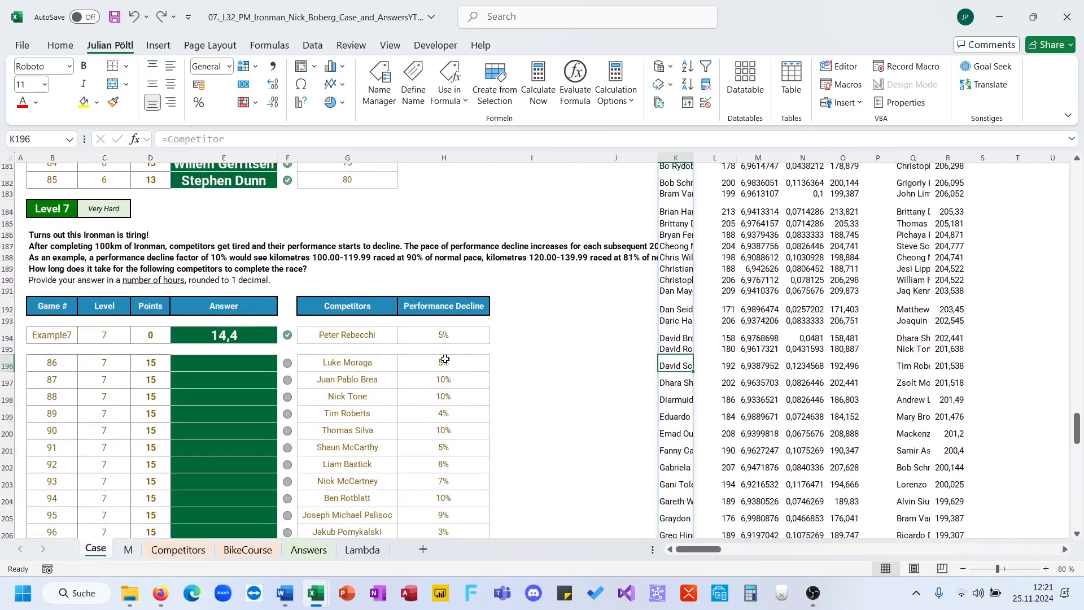
Move the Level 6 helper tables from columns K:R to columns AG:AN, keeping them in the same rows
click(370, 367)
click(675, 352)
scroll(676, 355, up, 12)
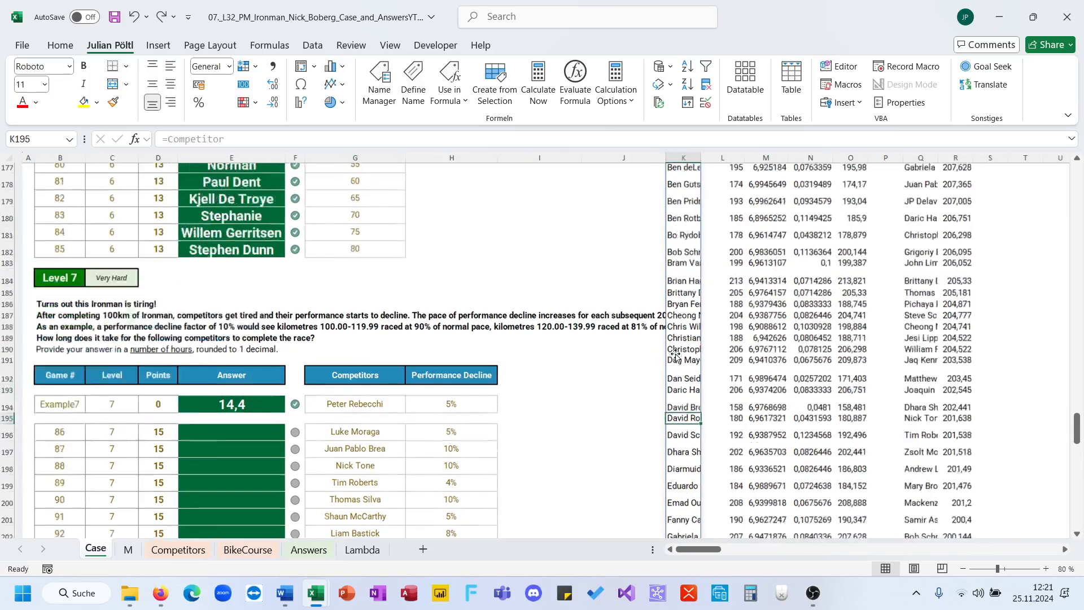
scroll(676, 355, down, 3)
drag(666, 320, 937, 357)
click(582, 387)
scroll(582, 387, left, 5)
scroll(582, 387, down, 6)
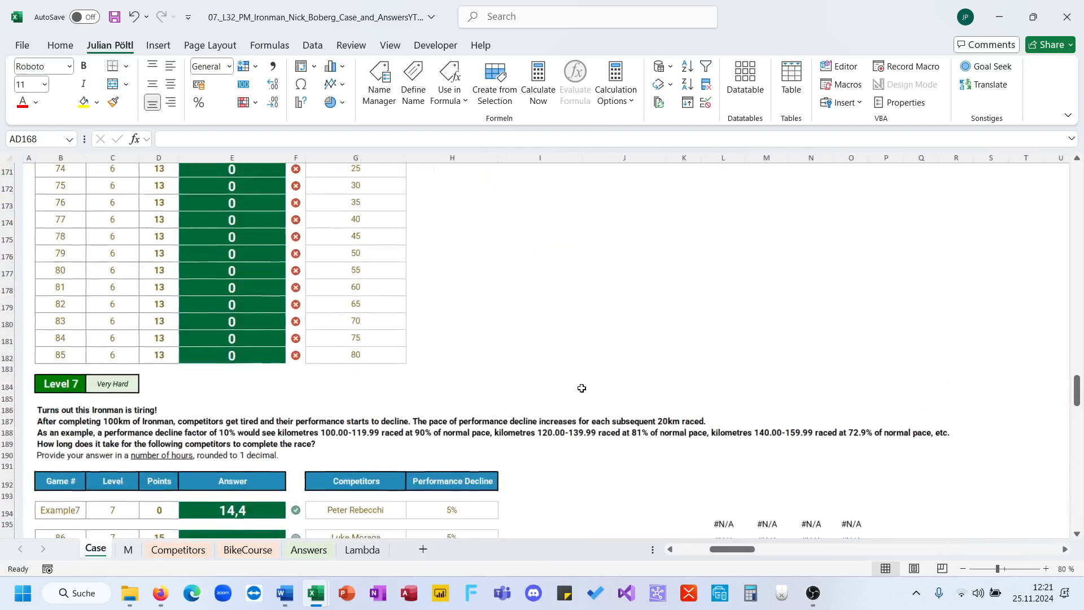
scroll(582, 388, up, 5)
scroll(395, 339, right, 1)
Try to replace the array of the INDEX formula in E168 with the relocated names spill range AG166#, keeping G168 as the row number
click(256, 302)
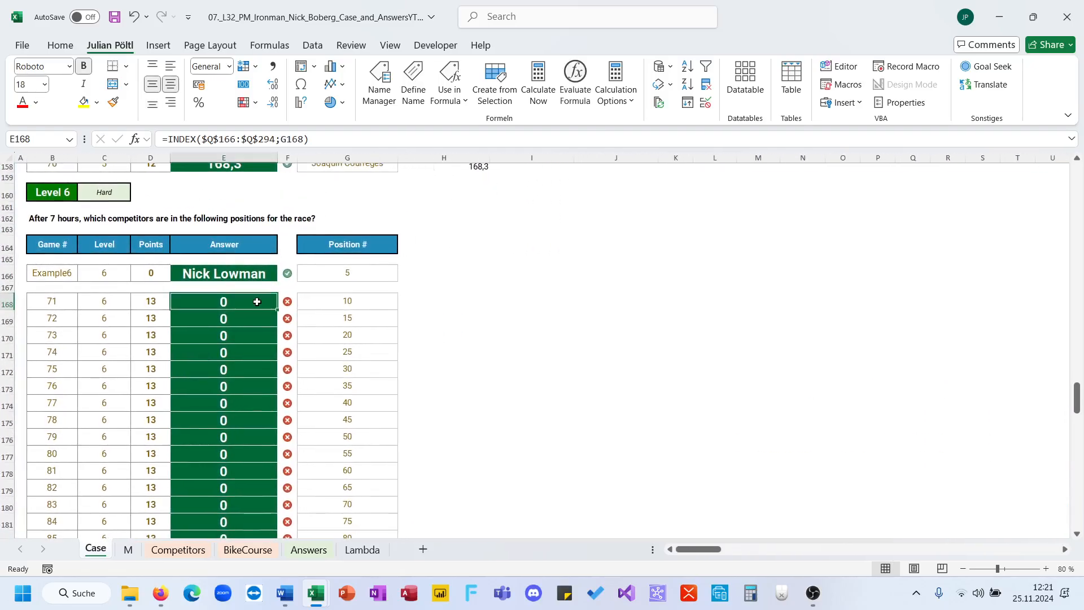
drag(277, 139, 202, 139)
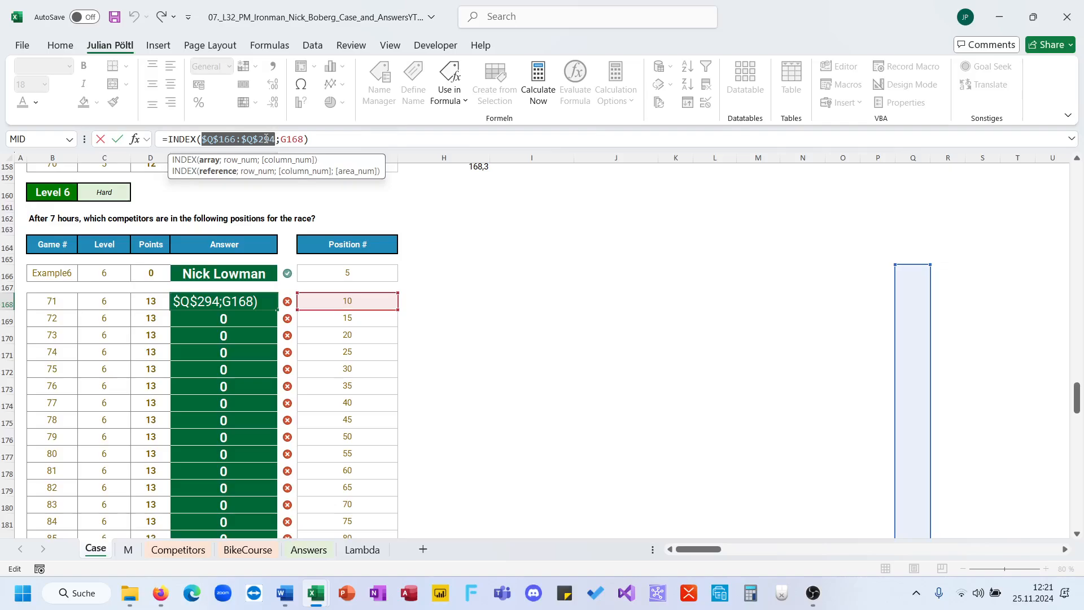
key(BackSpace)
scroll(525, 237, right, 10)
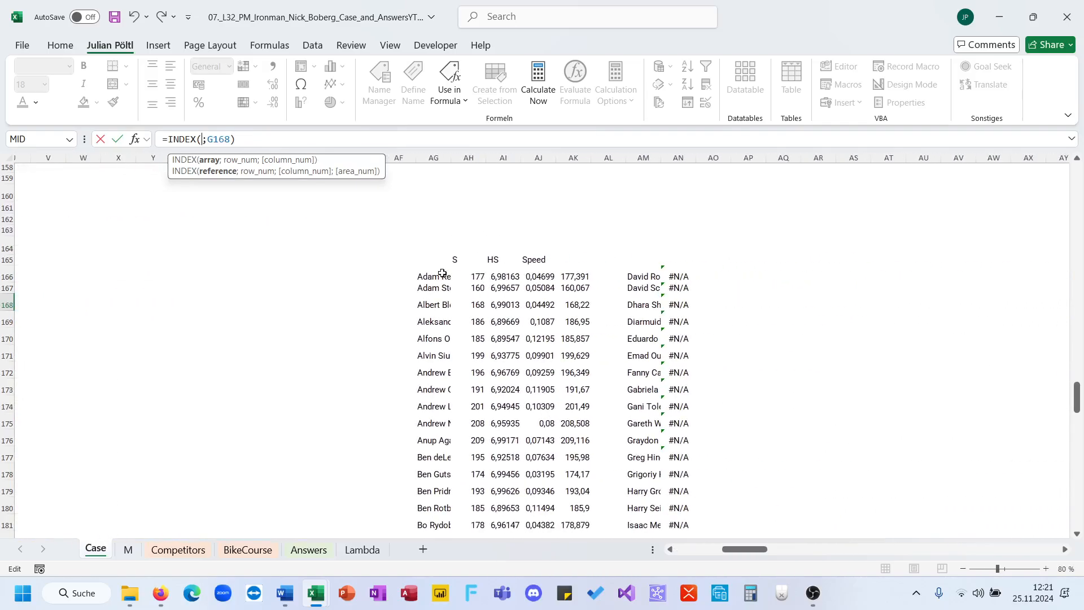
click(436, 275)
key(ctrl+shift+Down)
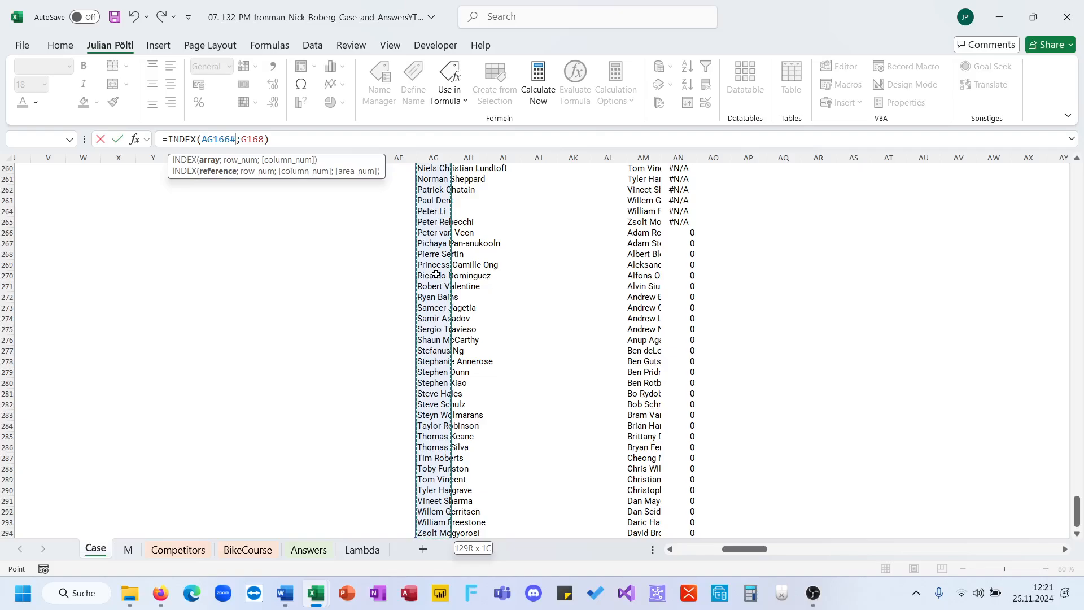
key(Return)
key(Down)
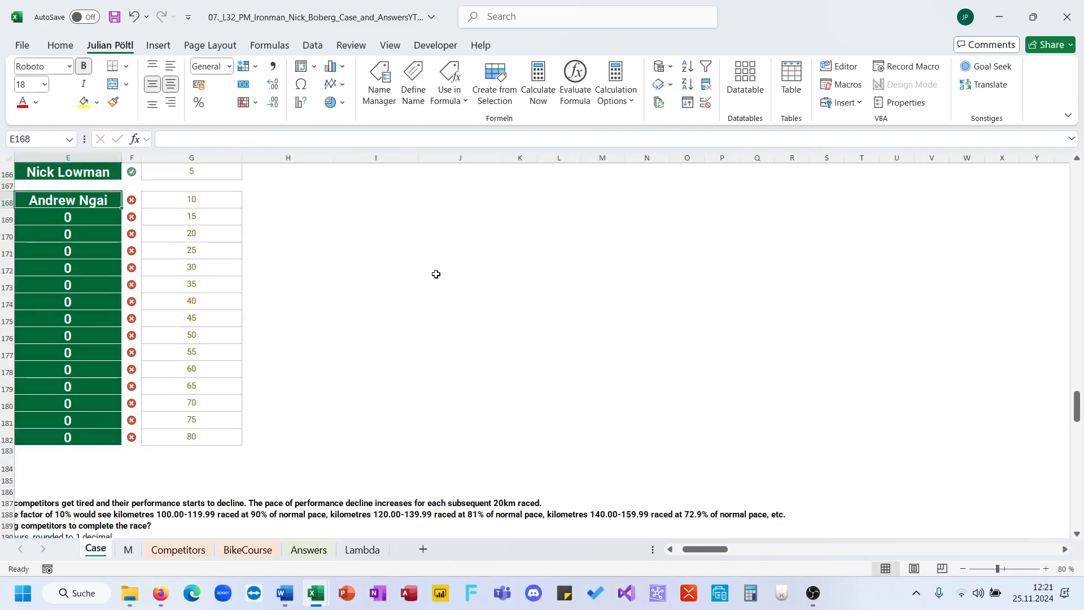
key(Right)
key(Right)
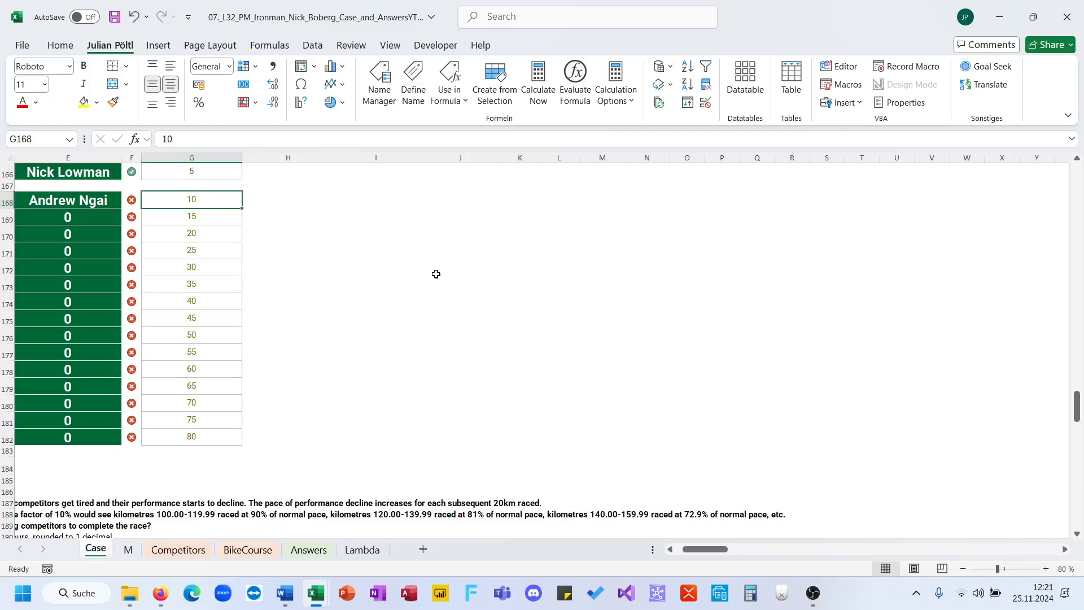
Undo the INDEX array change and the relocation of the Level 6 helper tables, and return to the Level 7 competitor table
key(ctrl+z)
key(ctrl+z)
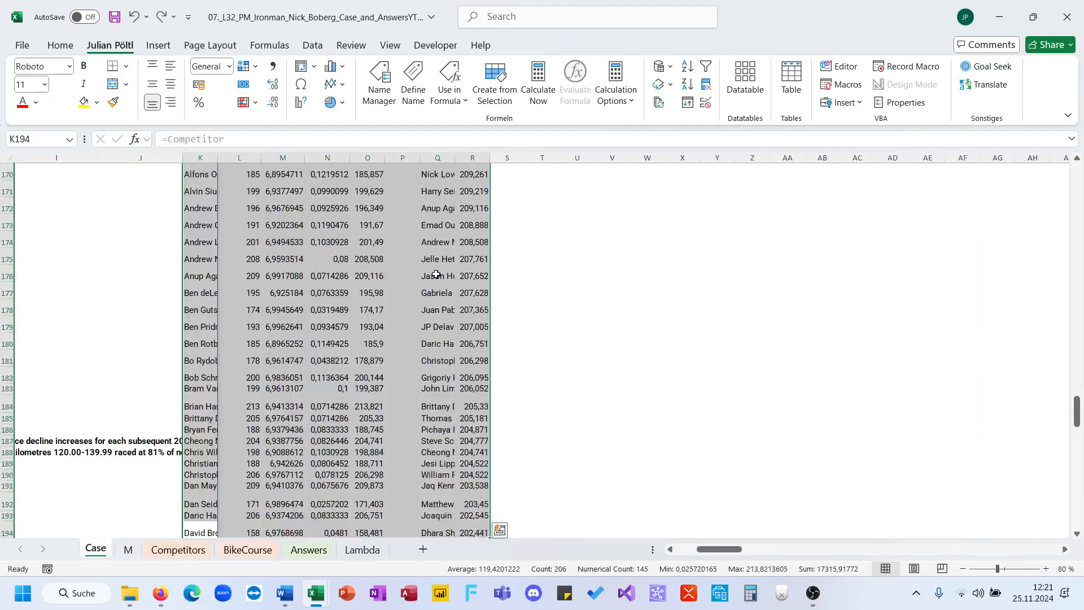
click(251, 305)
scroll(125, 295, left, 5)
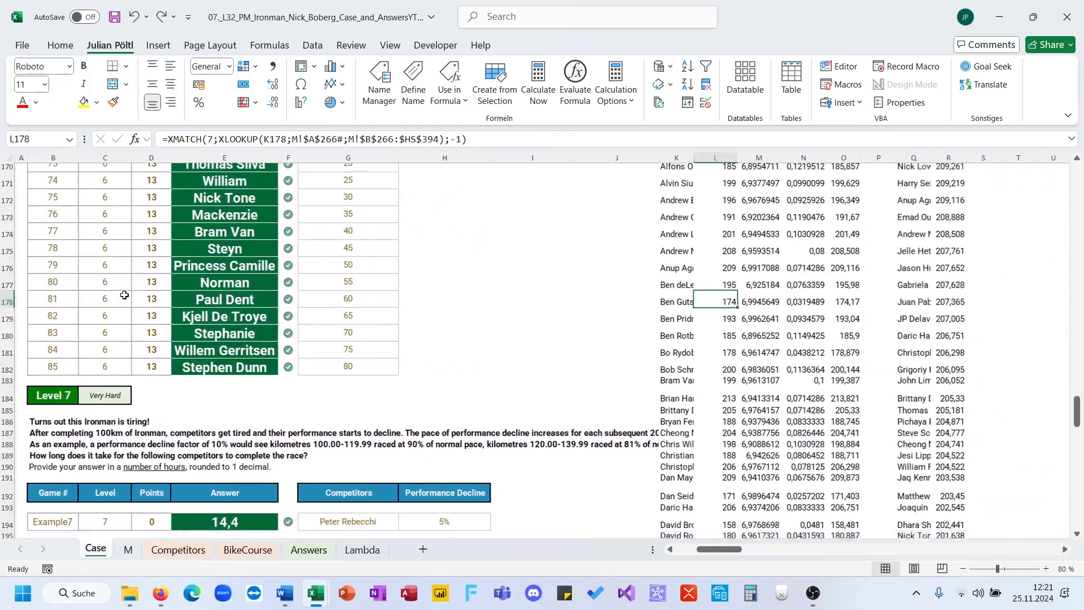
scroll(124, 295, down, 7)
scroll(125, 295, up, 2)
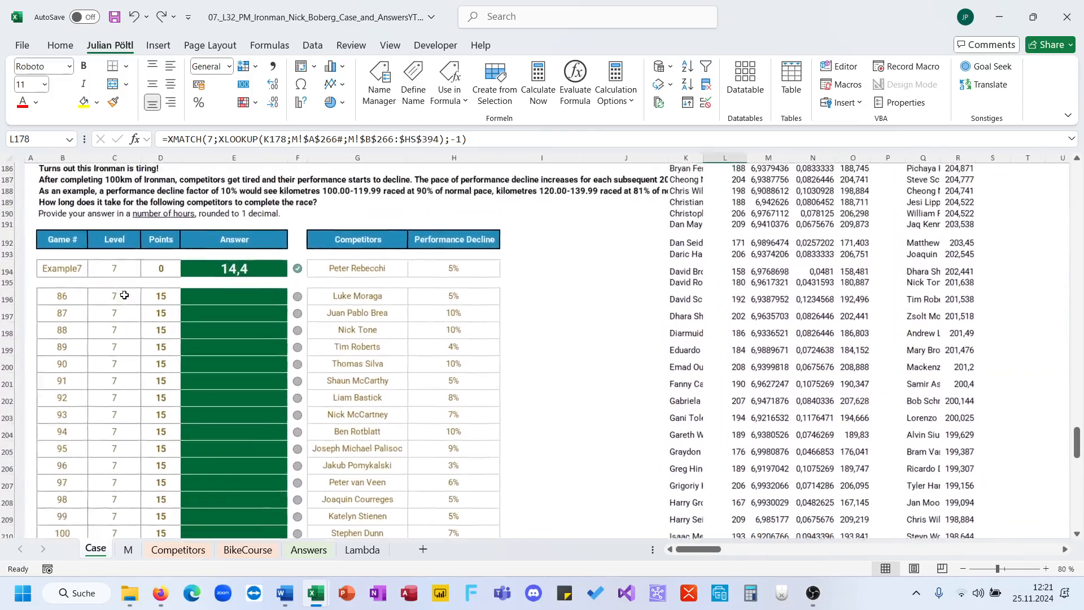
scroll(124, 294, up, 1)
scroll(339, 291, right, 1)
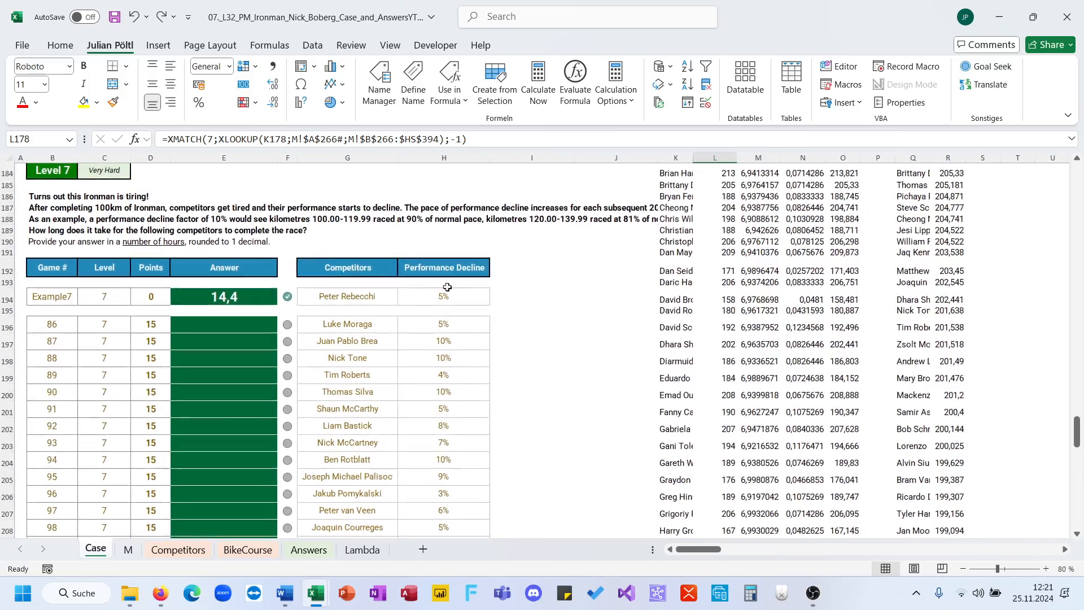
click(499, 308)
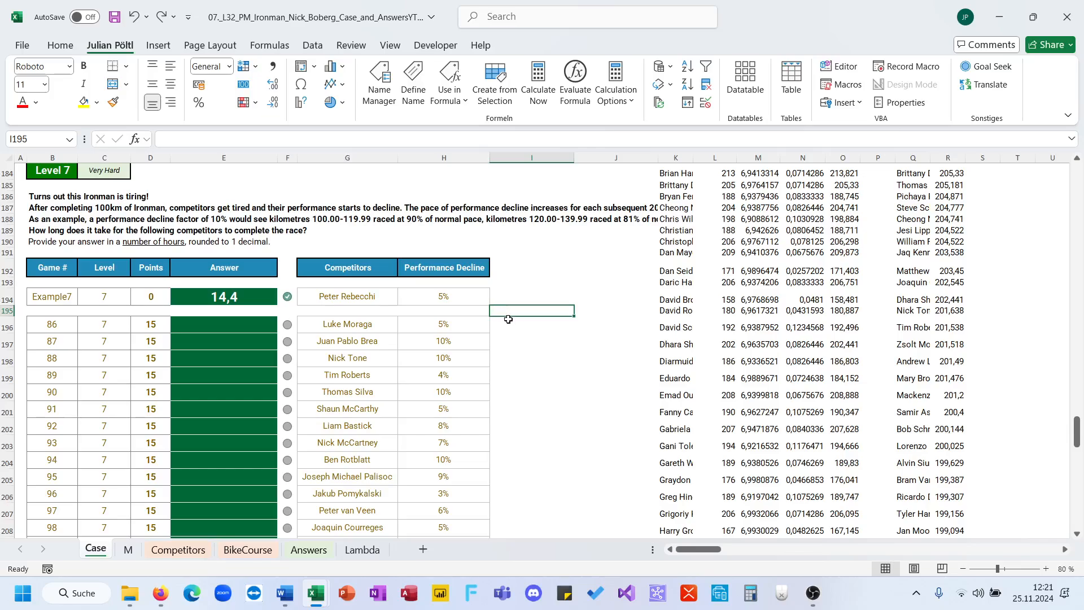
click(679, 310)
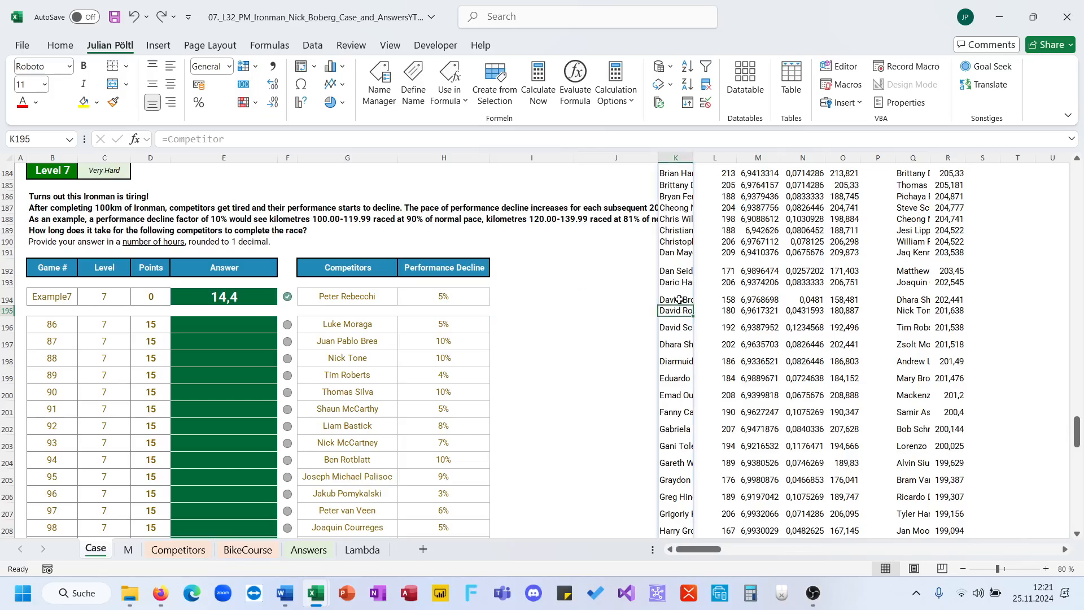
click(680, 300)
click(515, 326)
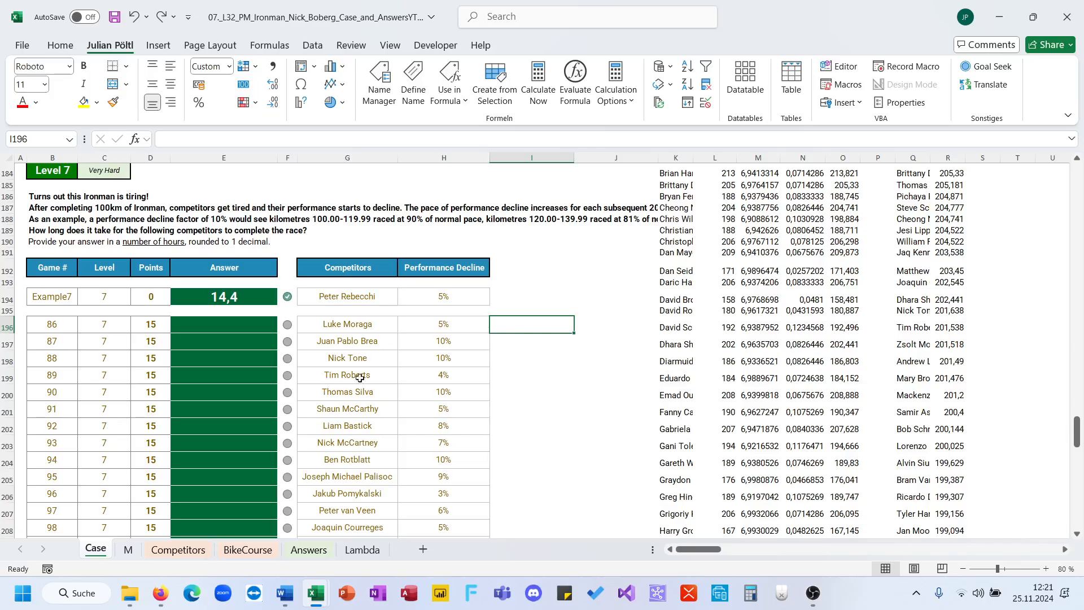
Copy all Level 7 competitors with their performance decline percentages for games 86 to 100
click(358, 324)
key(ctrl+shift+Right)
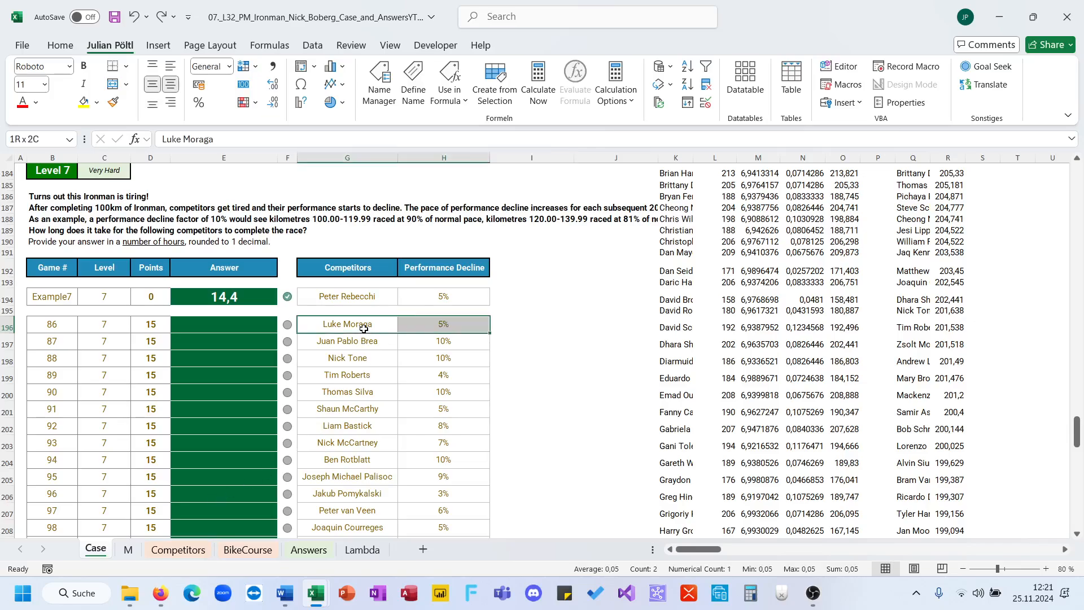
key(ctrl+shift+Down)
key(ctrl+c)
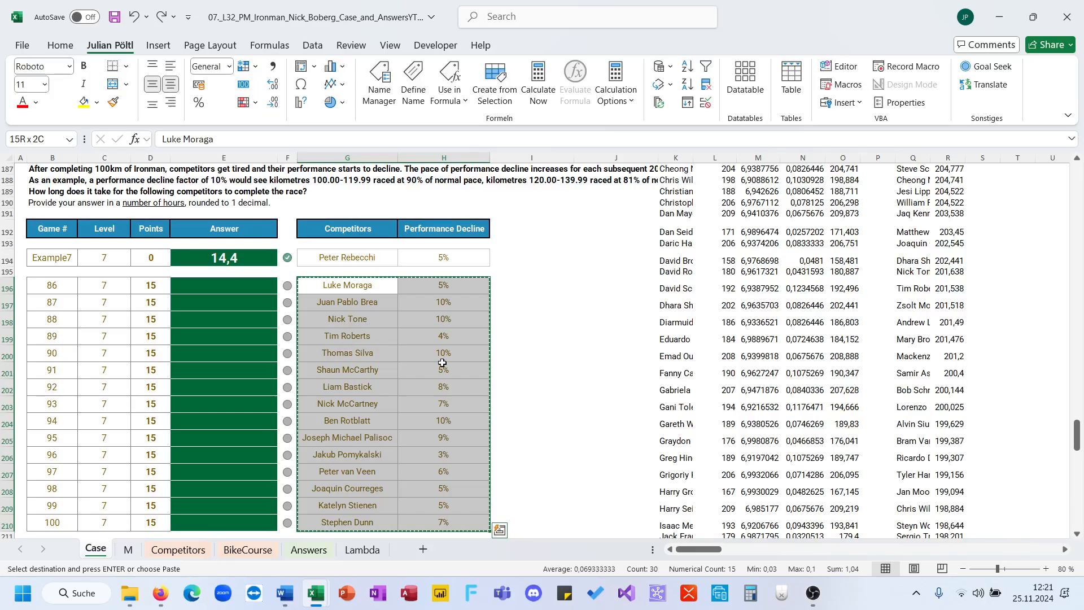
scroll(442, 362, up, 4)
scroll(442, 362, down, 4)
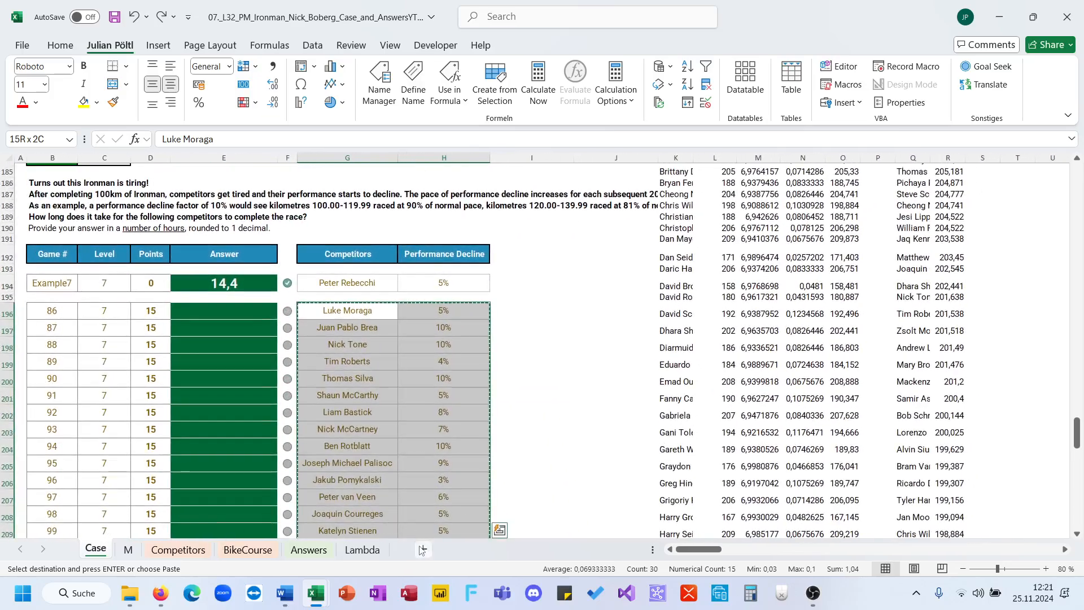
Add a new worksheet named L7 and paste the copied competitor and decline list starting at A2
click(423, 549)
double_click(153, 552)
text(L7)
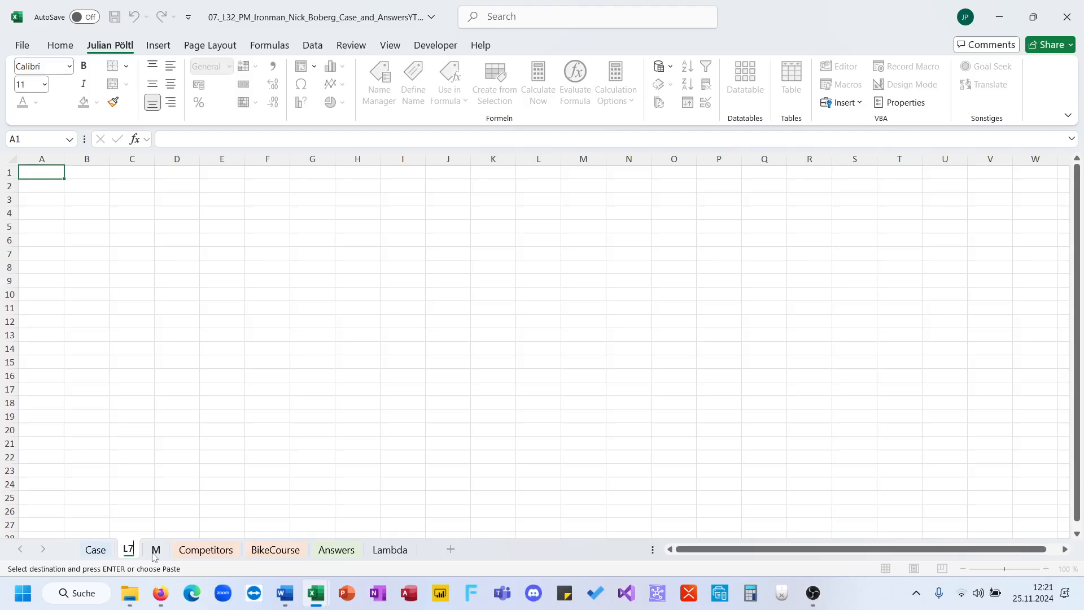
click(51, 187)
key(ctrl+v)
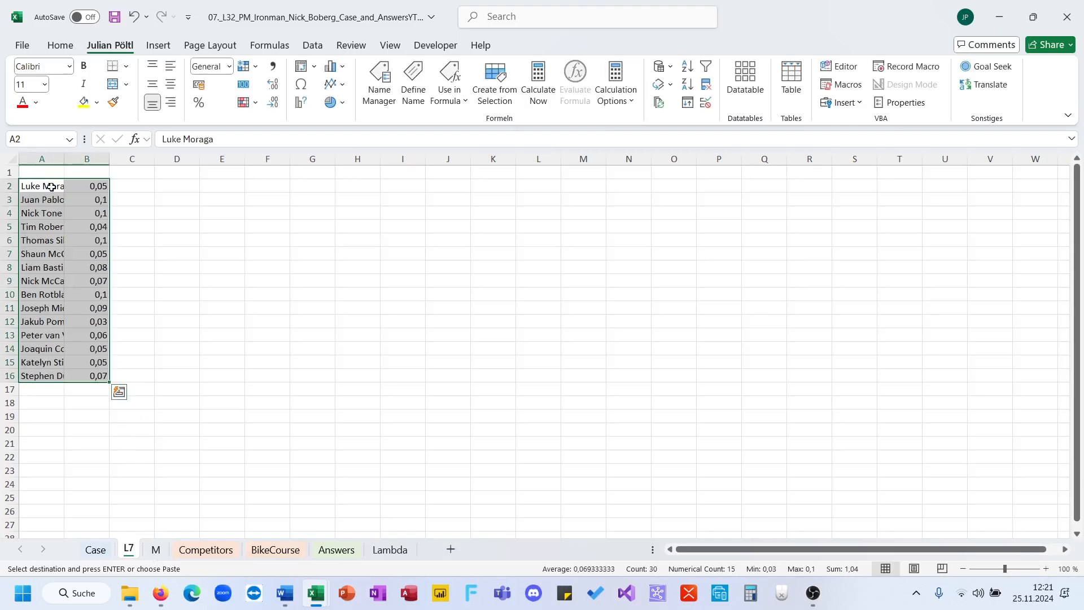
click(157, 185)
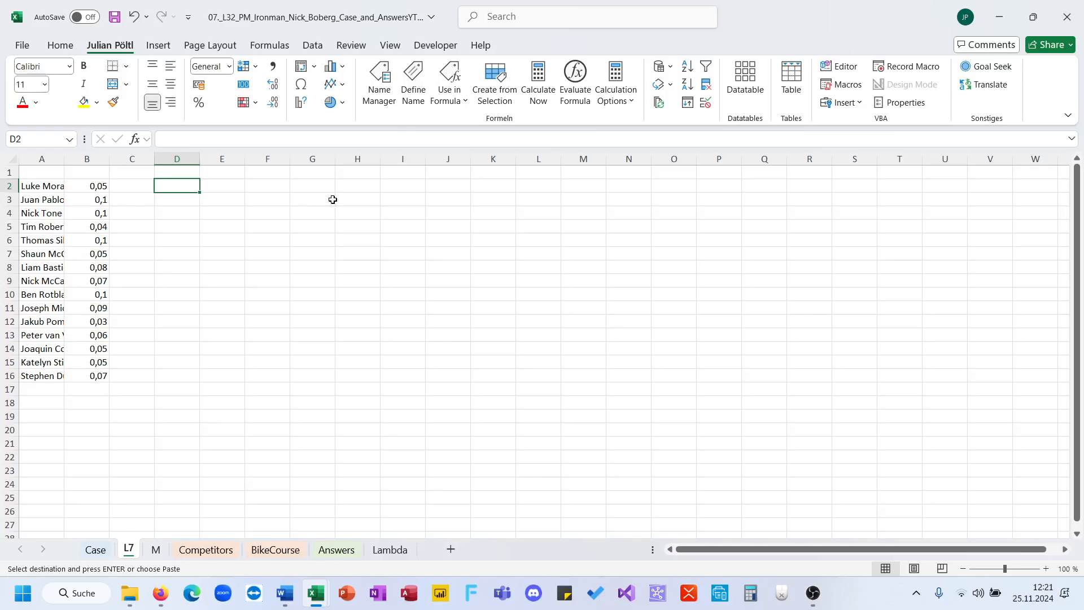
Copy the first competitor's name from A2 into F1 as the test lookup value
click(41, 186)
key(ctrl+c)
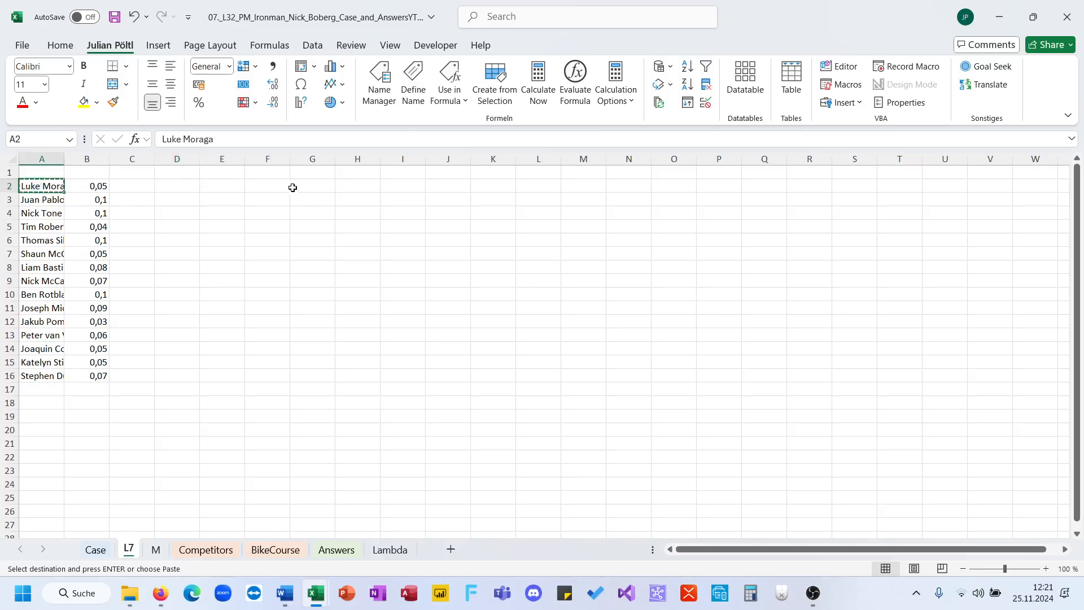
click(282, 171)
key(ctrl+v)
click(309, 172)
text(=xl)
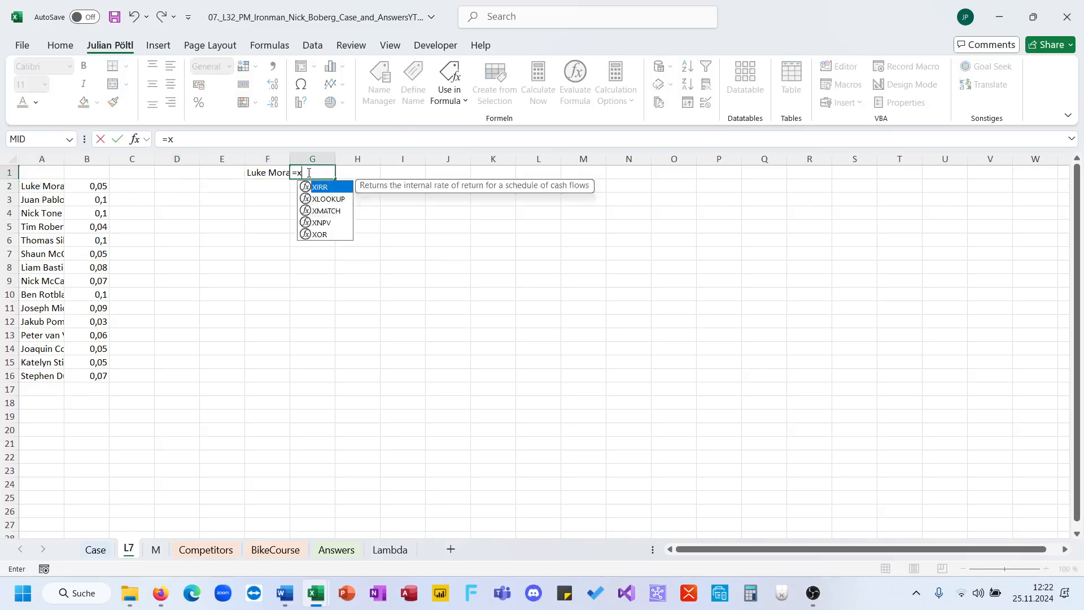
key(Tab)
click(278, 172)
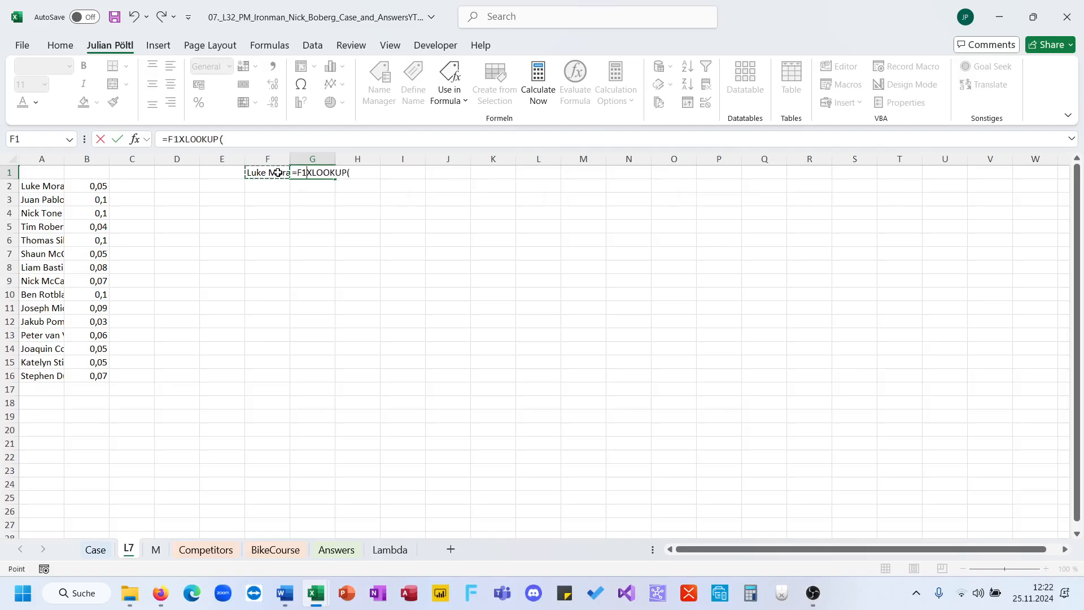
key(Escape)
Retrieve the competitor's decline rate in G1 with =XLOOKUP(F1;A2:A16;B2:B16) and format it as a percentage
text(=xl)
key(Tab)
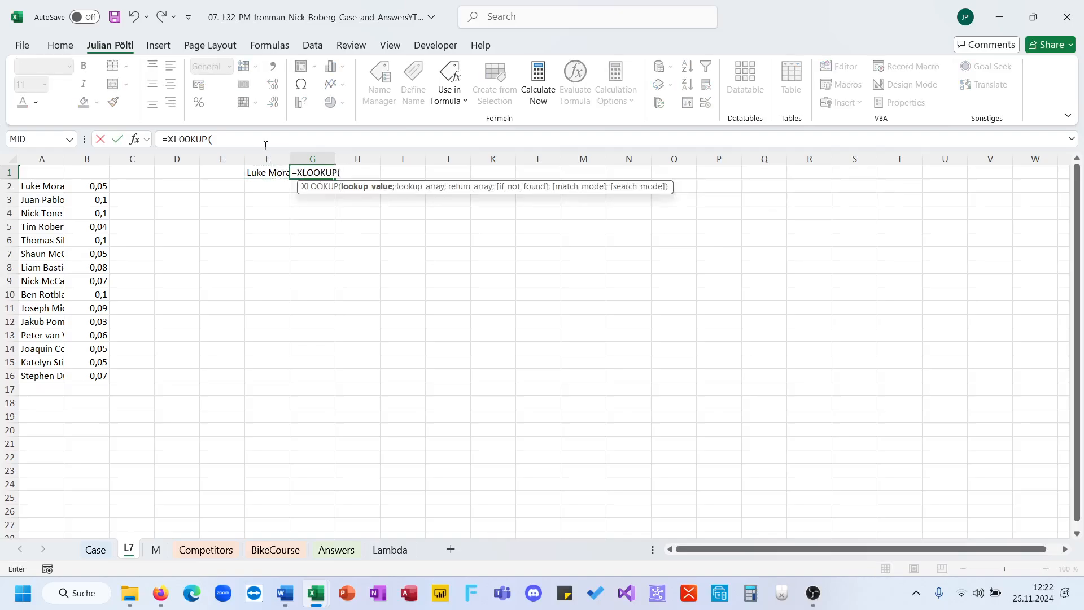
text(F1;M)
key(BackSpace)
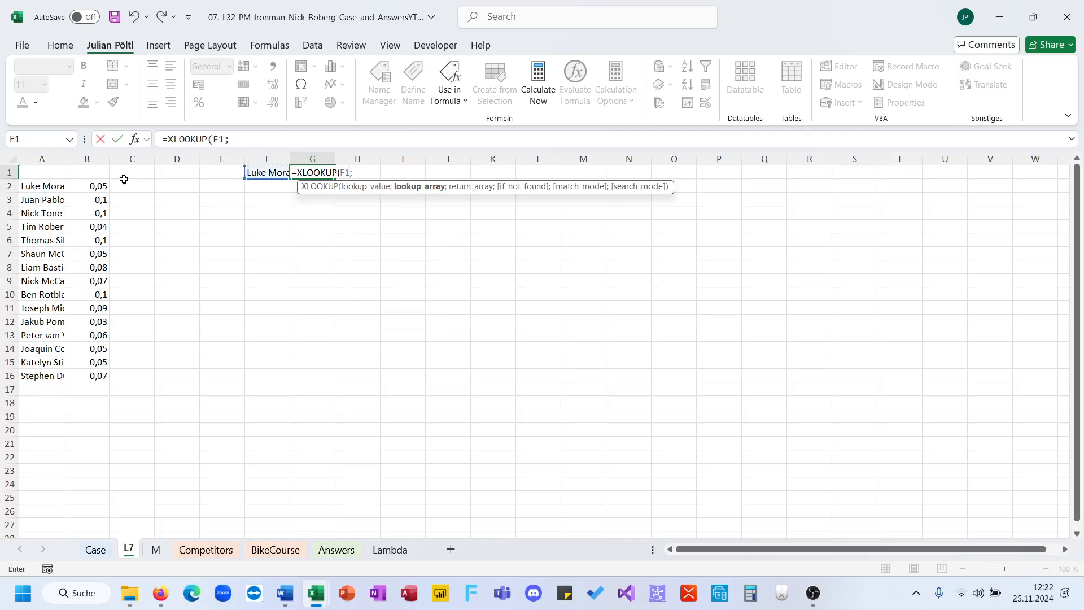
drag(42, 186, 52, 375)
text(;)
drag(88, 186, 90, 377)
key(Return)
key(Up)
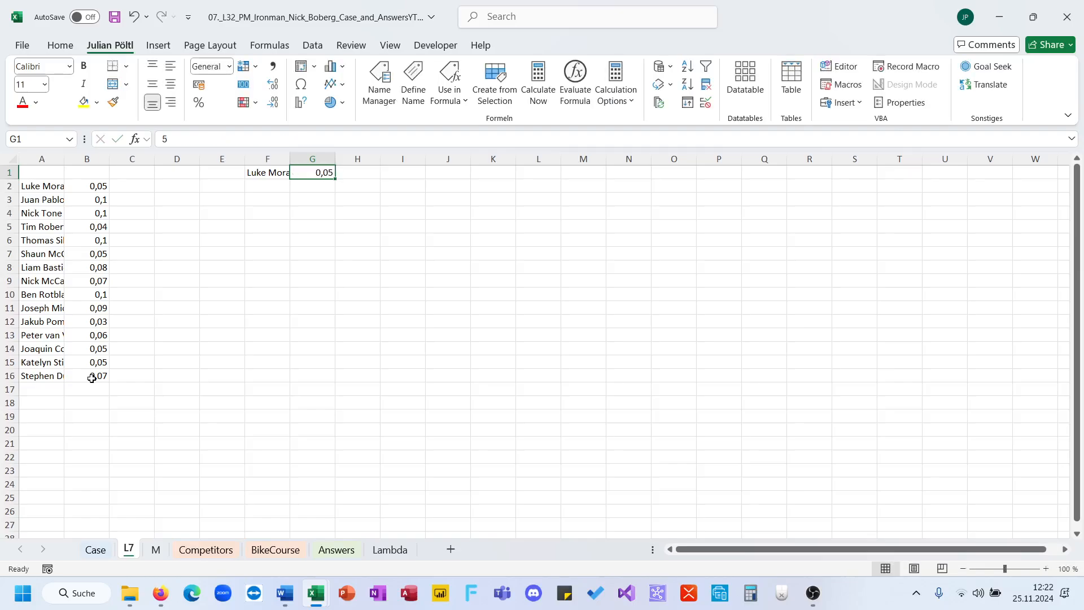
key(ctrl+shift+5)
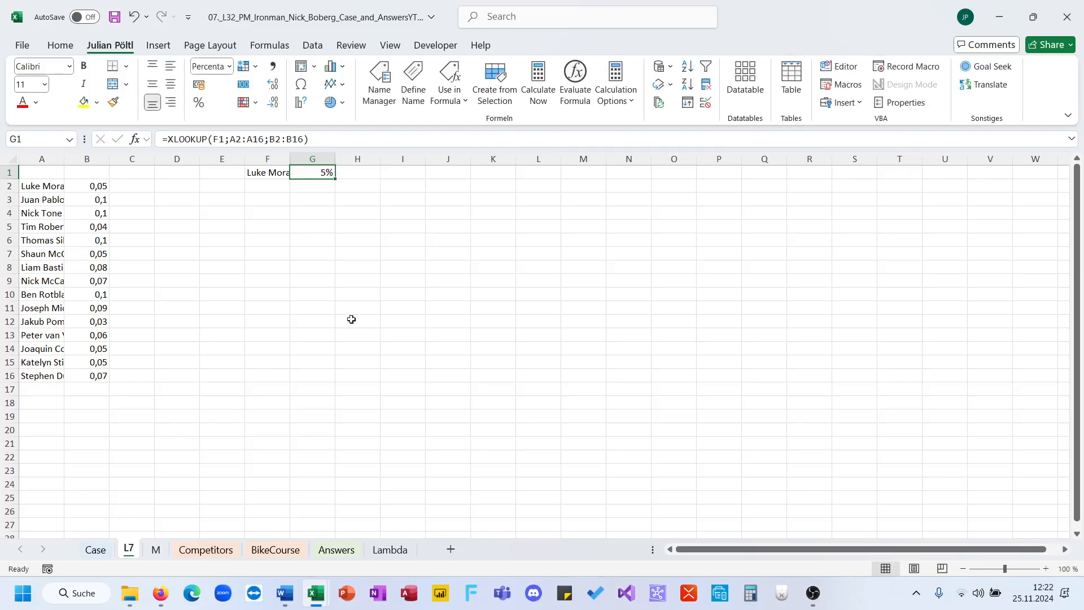
click(333, 185)
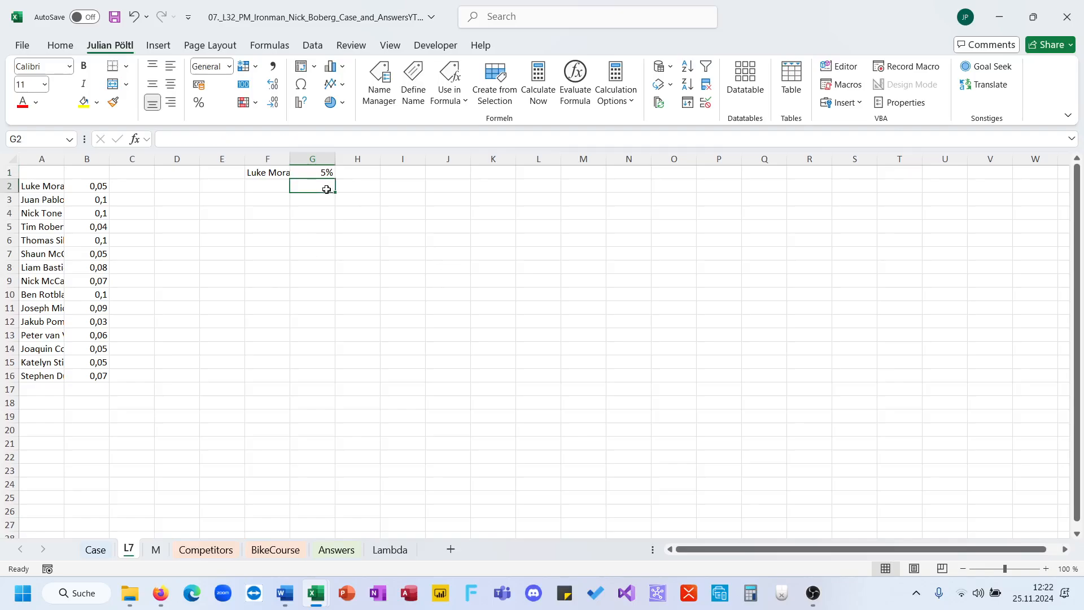
click(280, 191)
click(305, 182)
text(=xl)
key(Tab)
key(Escape)
click(101, 551)
click(127, 552)
text(=2d1)
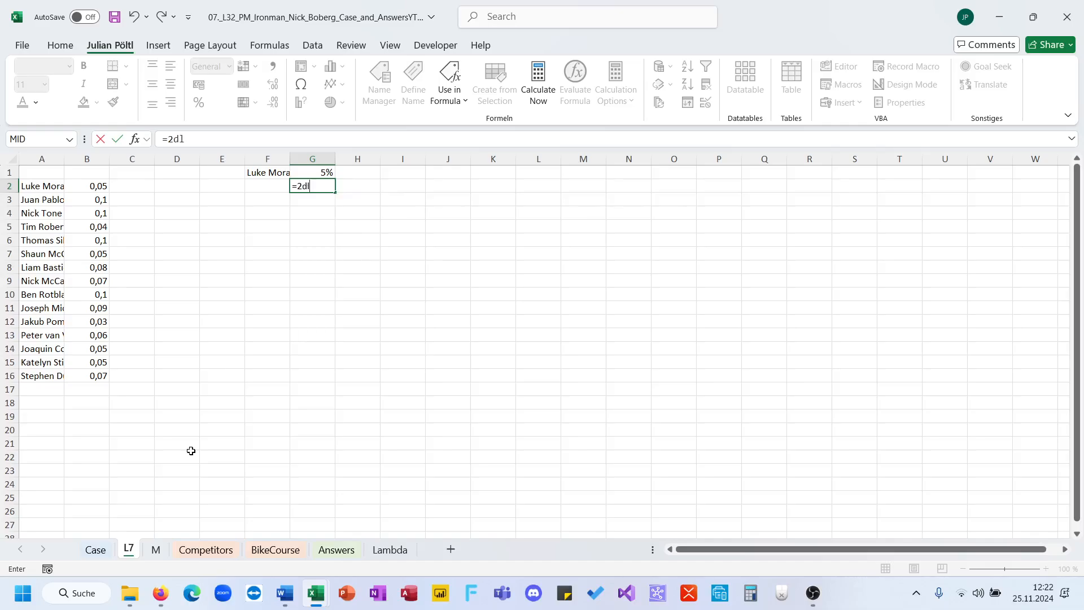
key(BackSpace)
key(BackSpace)
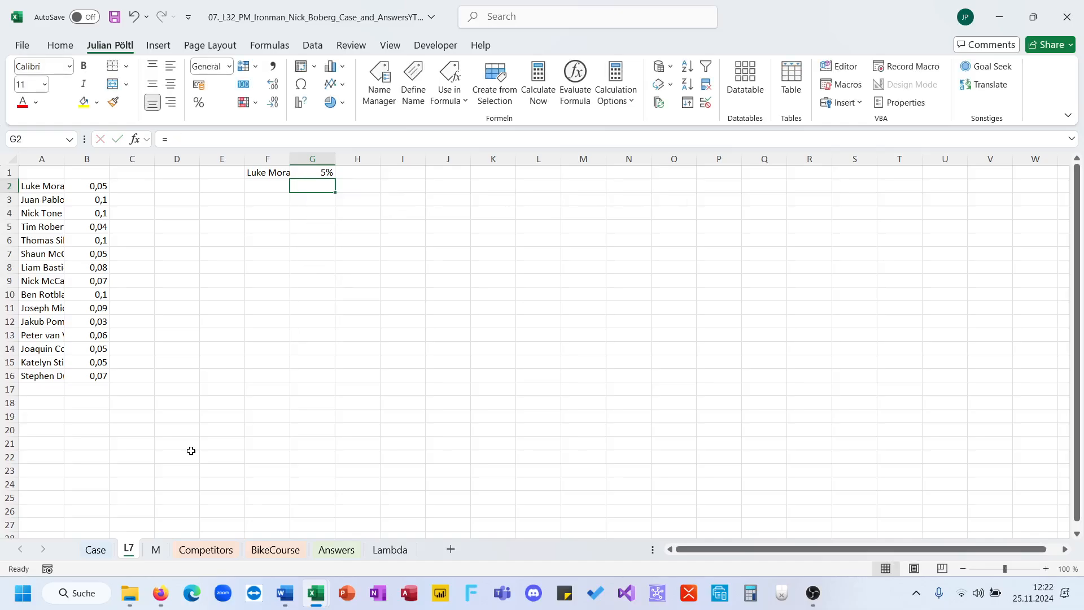
Try an XLOOKUP in G2 for F1, with M!A135# as lookup array and M!B5:HS263 as return array
text(xl)
key(Tab)
key(Left)
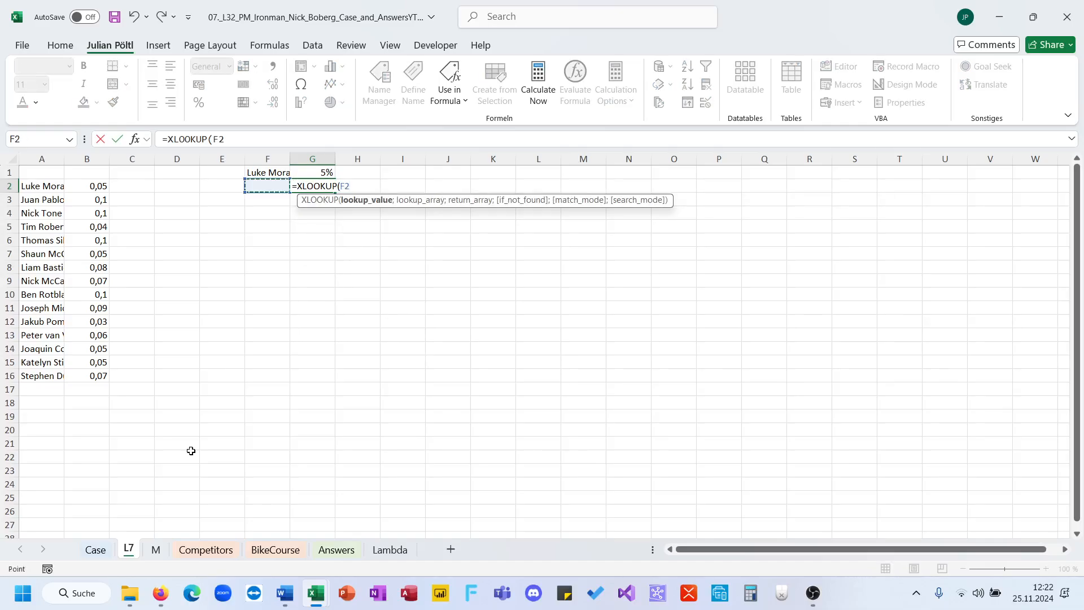
key(Up)
text(;)
click(96, 549)
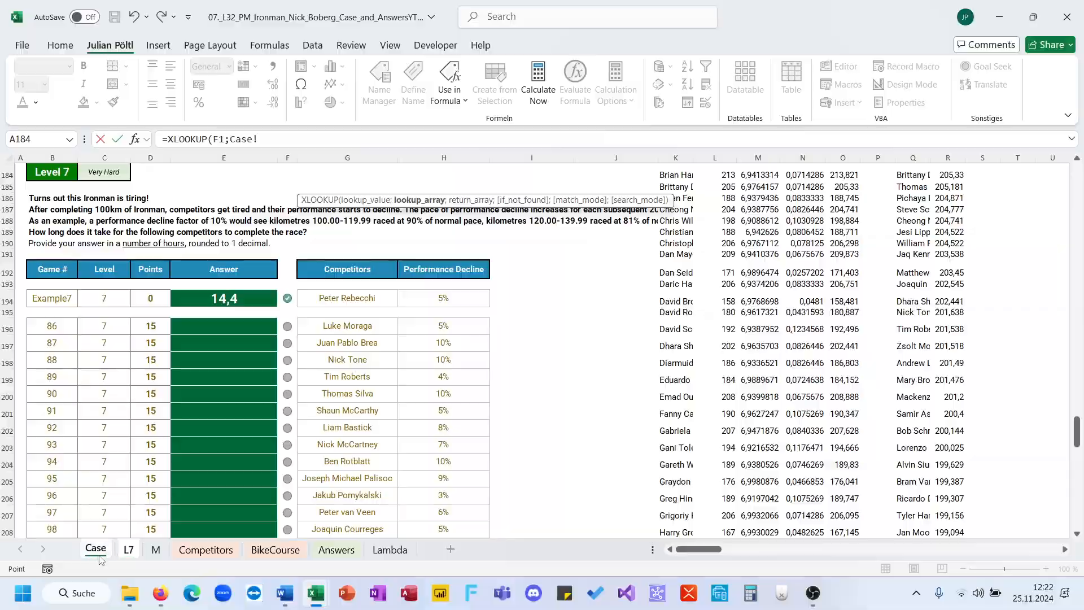
key(ctrl+Down)
click(156, 549)
scroll(202, 439, up, 18)
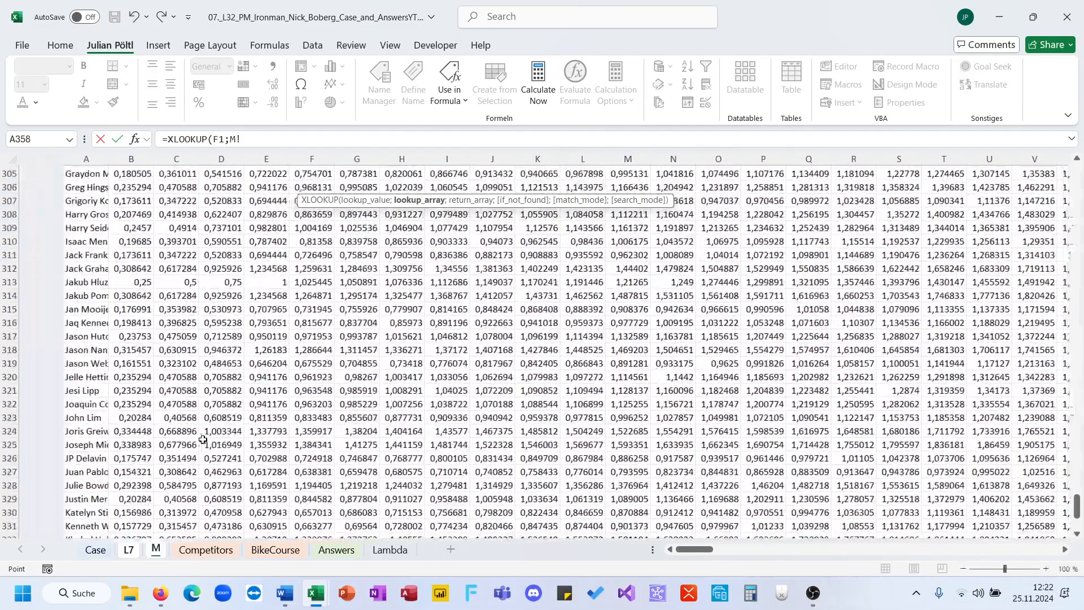
scroll(202, 440, up, 20)
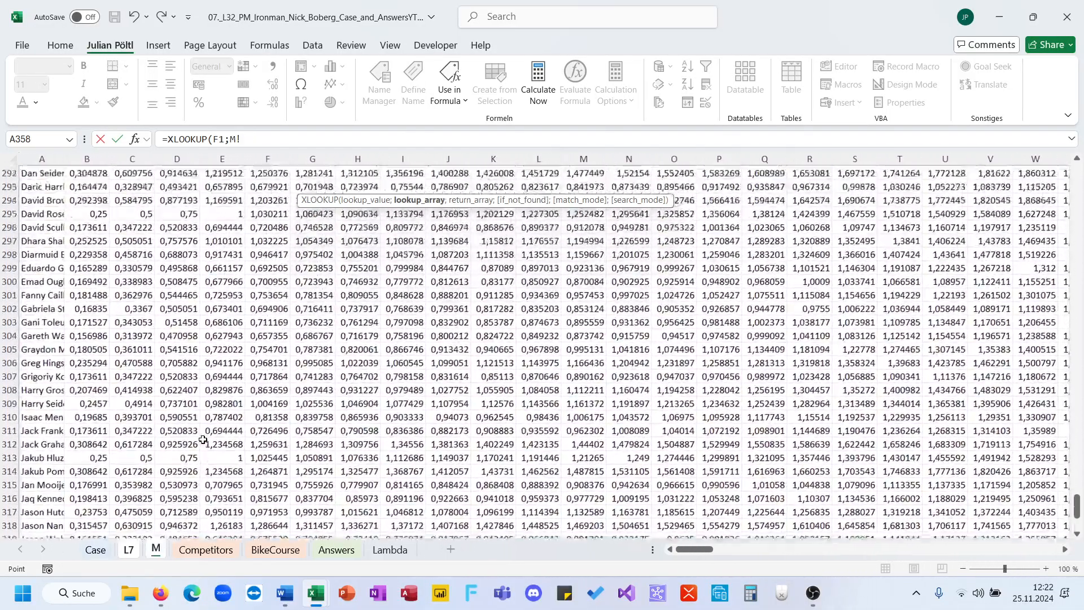
scroll(203, 440, up, 20)
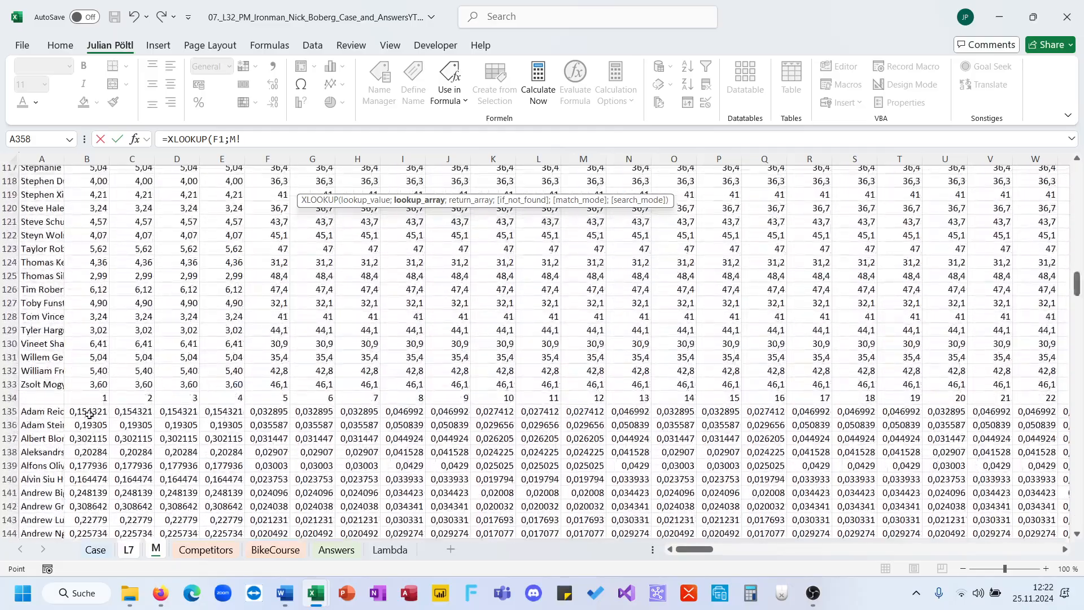
click(59, 411)
key(ctrl+shift+Down)
text(;)
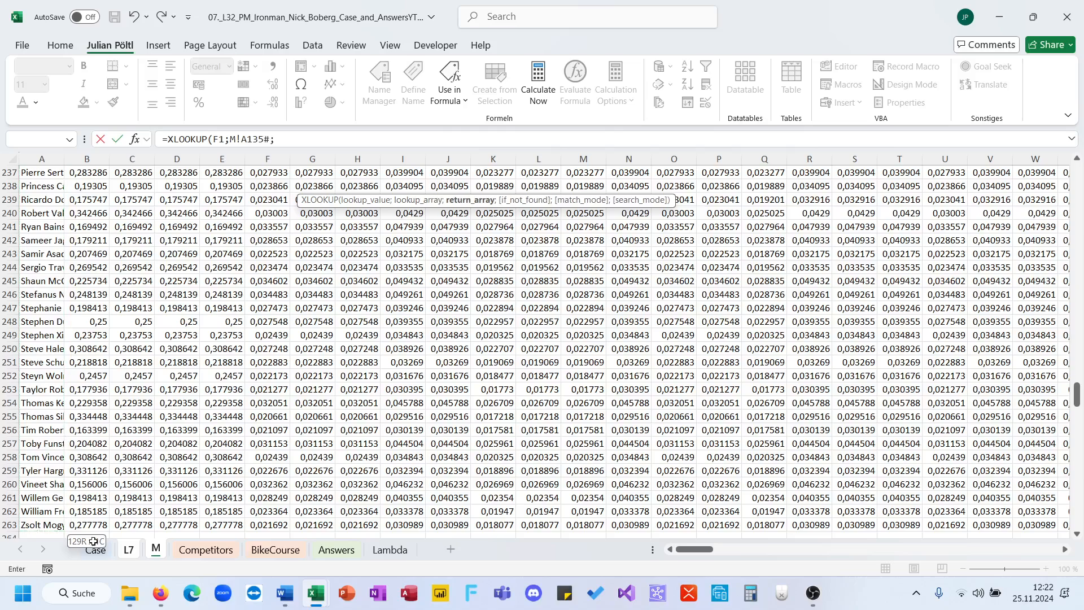
click(96, 523)
key(ctrl+shift+Up)
key(ctrl+shift+Right)
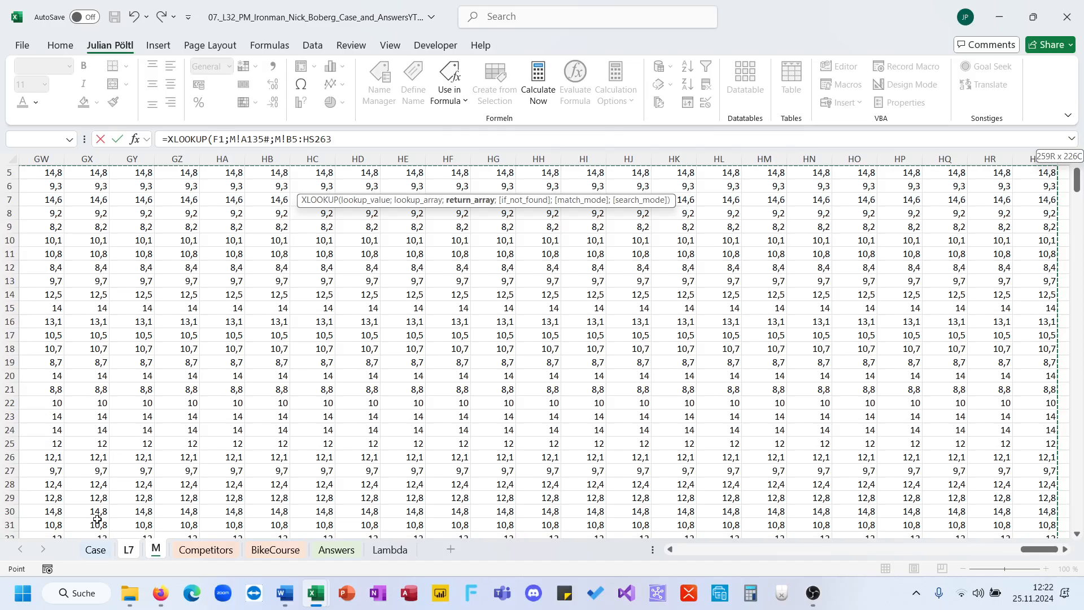
key(Return)
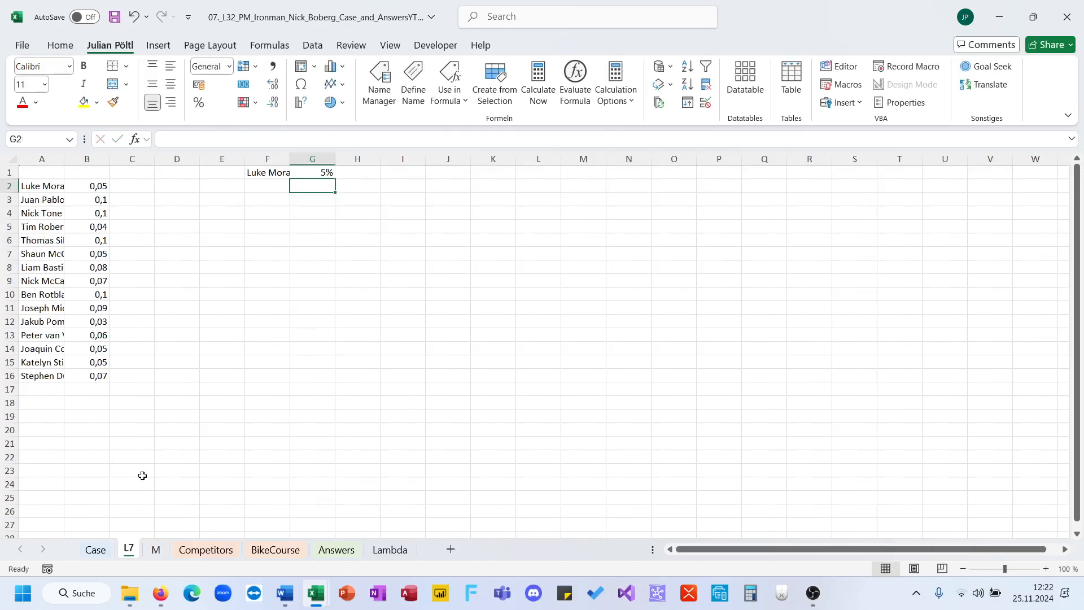
Start an XLOOKUP in G2 that looks for F1 in the spilled competitor names M!A135#
text(=xl)
key(Tab)
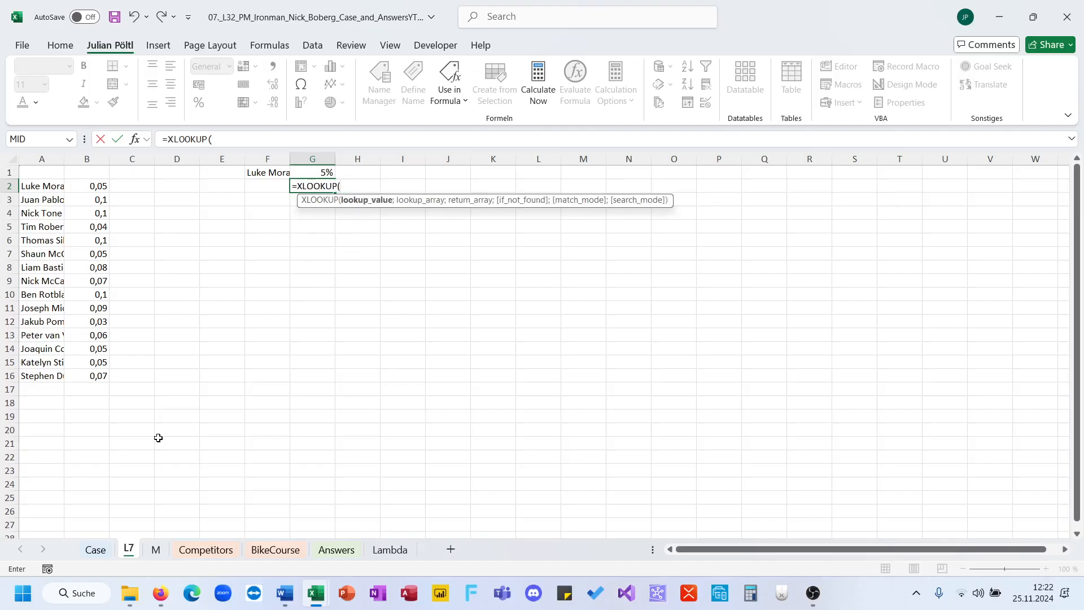
key(Left)
key(Up)
text(;)
click(155, 548)
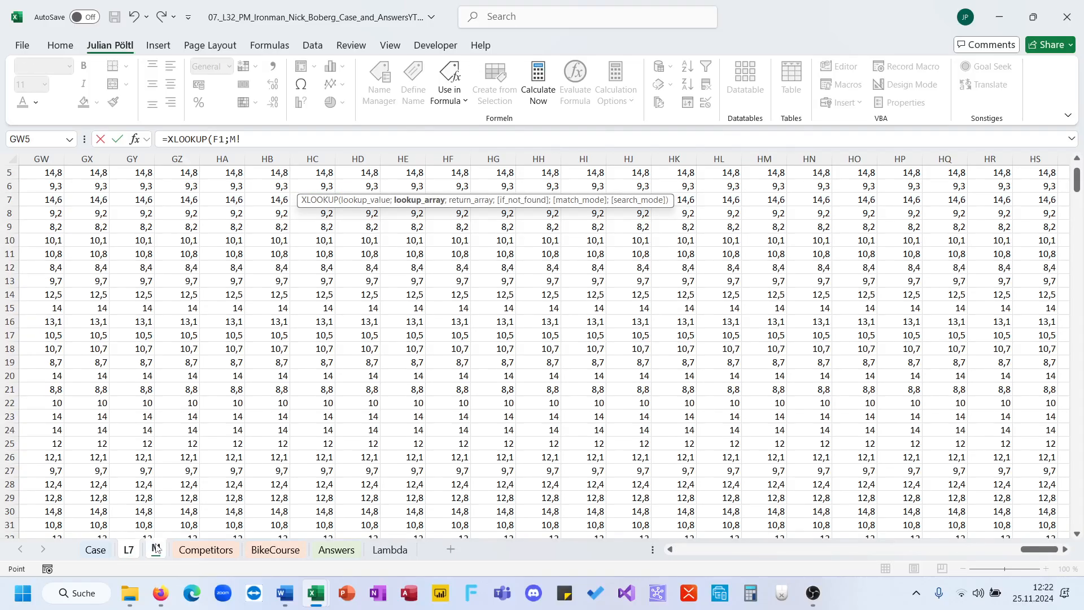
scroll(119, 363, left, 15)
scroll(118, 363, down, 20)
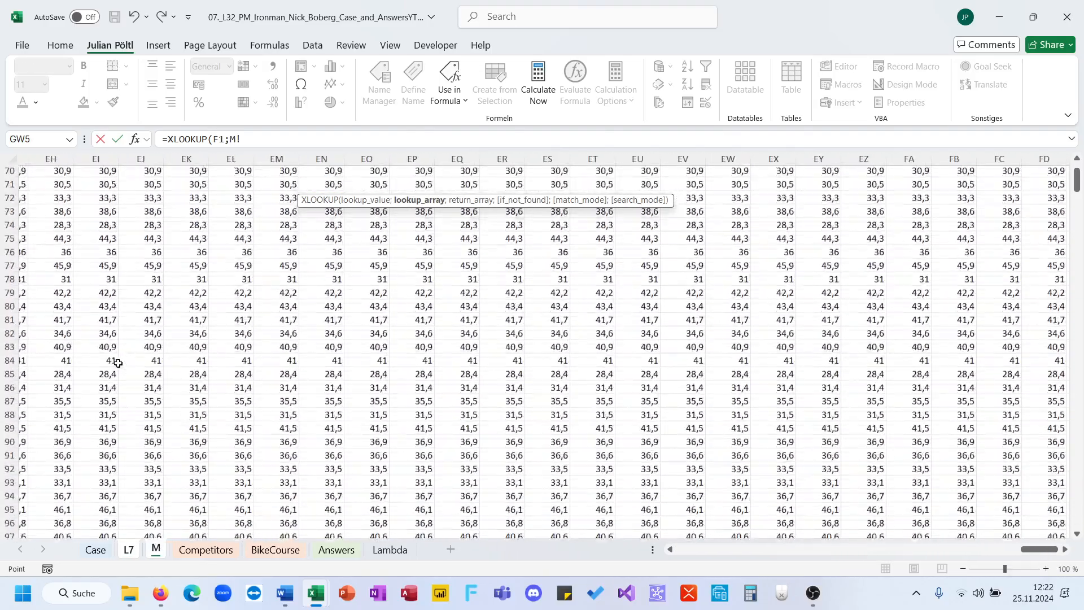
scroll(119, 363, left, 8)
scroll(118, 363, left, 20)
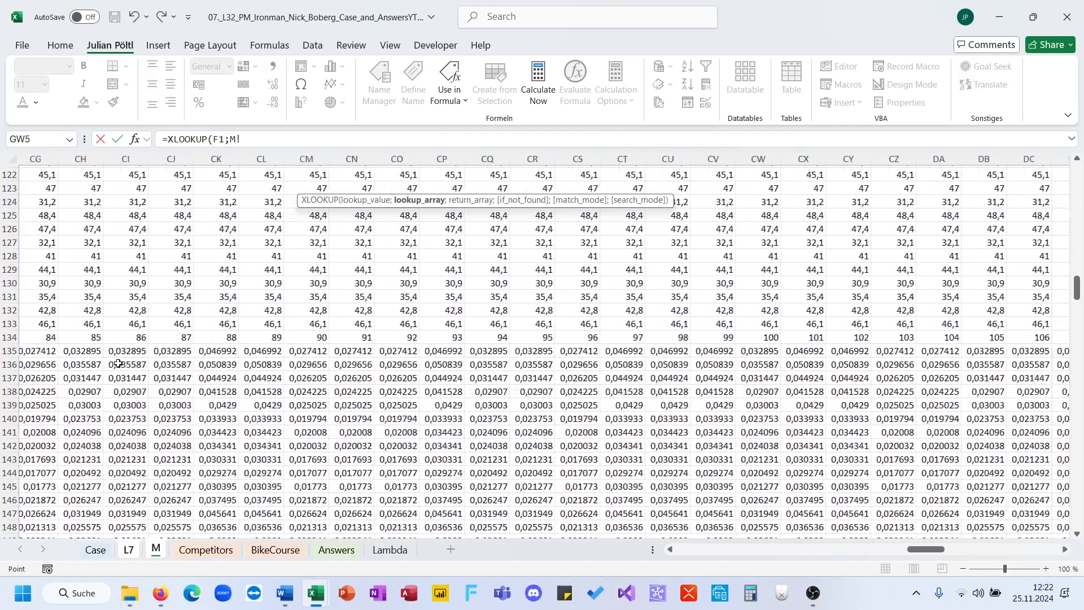
click(48, 351)
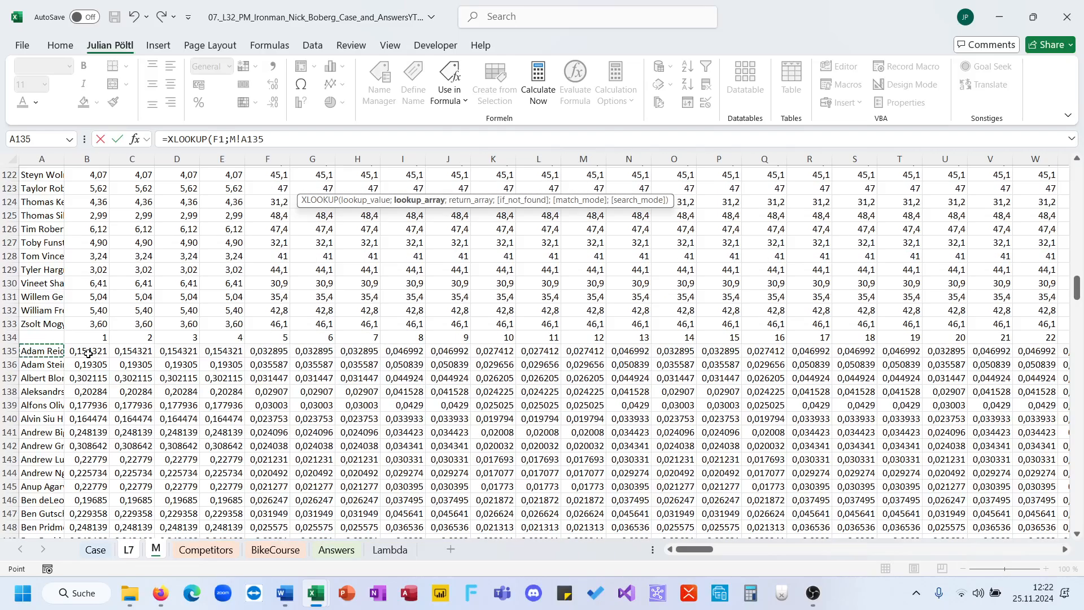
key(ctrl+shift+Down)
text(;)
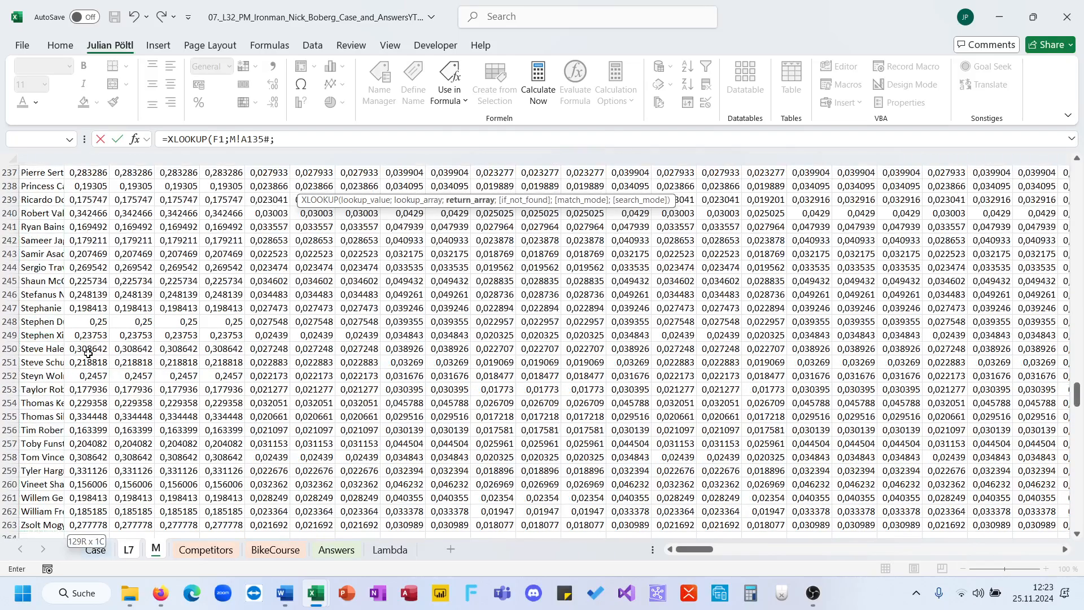
Complete the G2 XLOOKUP with the spilled per-kilometre values M!B135# as the return array
scroll(60, 363, up, 20)
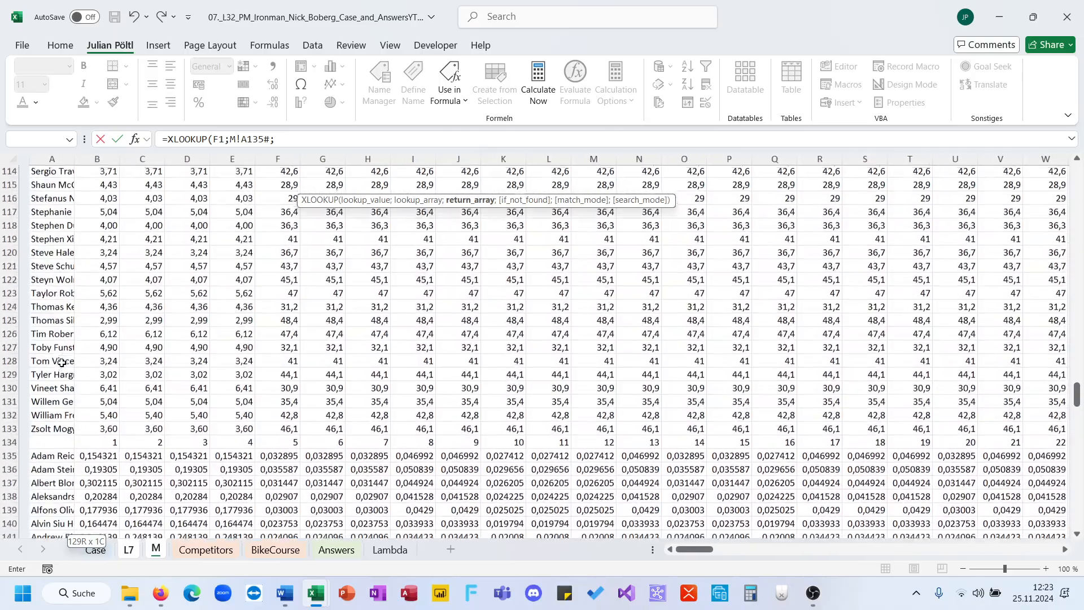
click(91, 437)
key(ctrl+shift+Right)
key(ctrl+shift+Down)
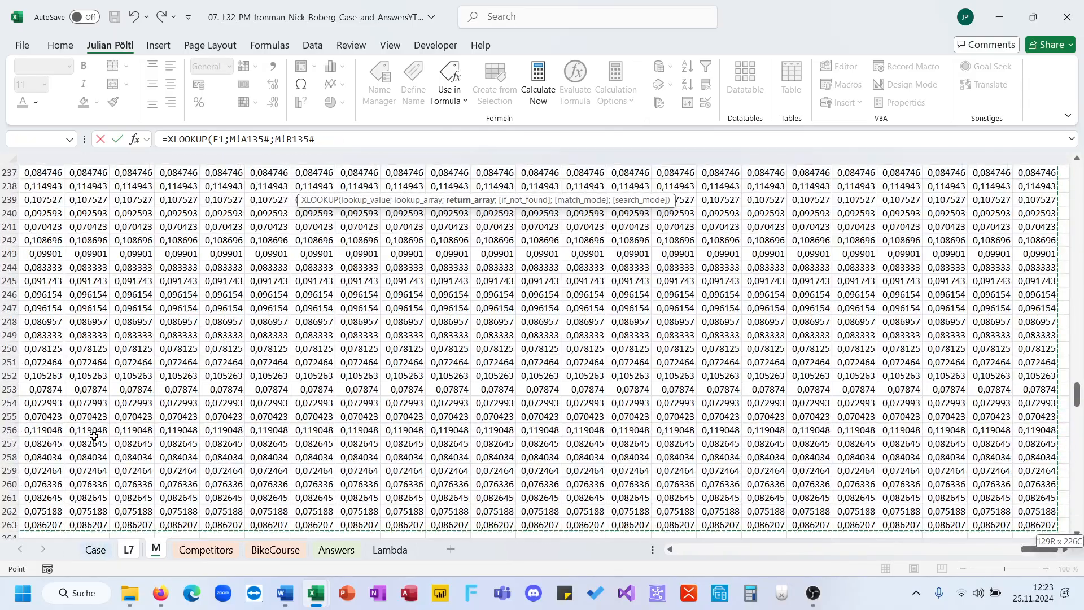
key(Return)
key(Up)
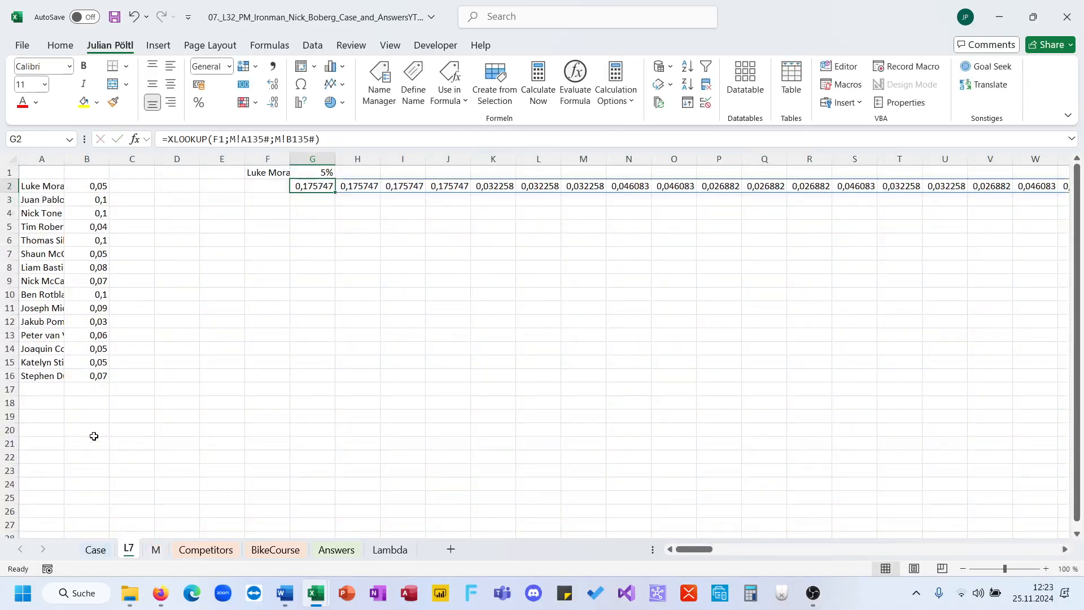
Move the XLOOKUP formula from G2 down to G3
key(Left)
key(Down)
key(Up)
key(Right)
drag(326, 195, 325, 199)
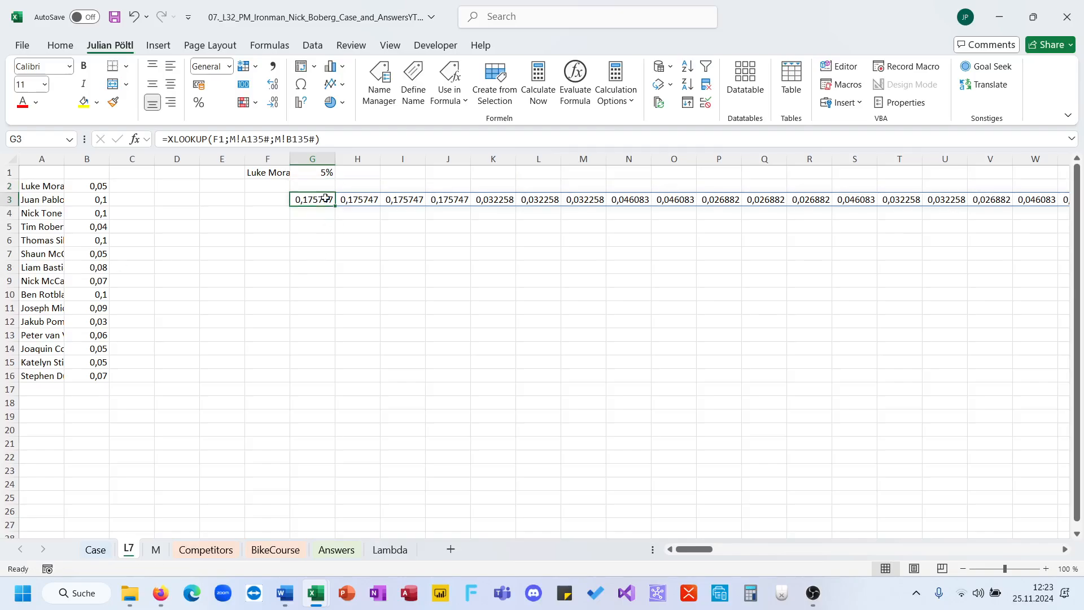
Number the race kilometres across row 2 by entering =SEQUENCE(;4+180+42) in G2
click(323, 182)
text(=se)
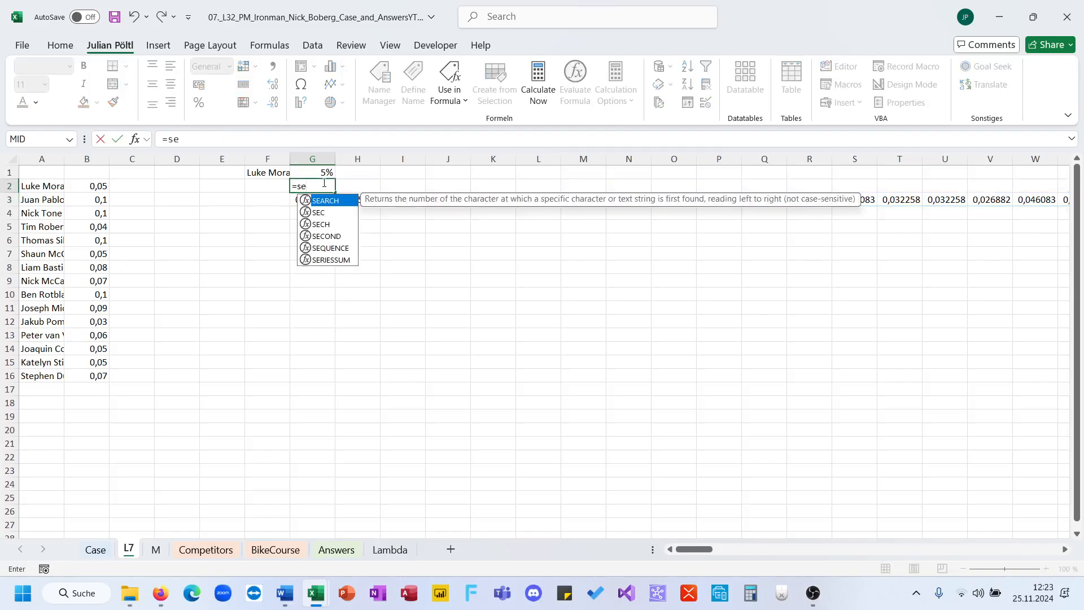
key(Down)
key(Down)
key(Down)
key(Down)
key(Tab)
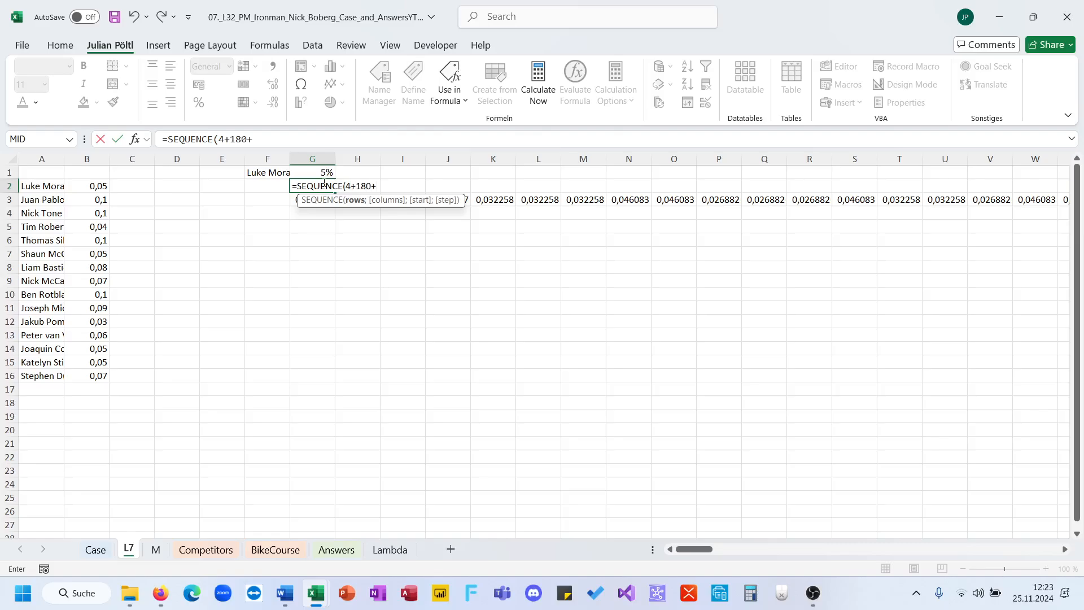
text(4+180+42)
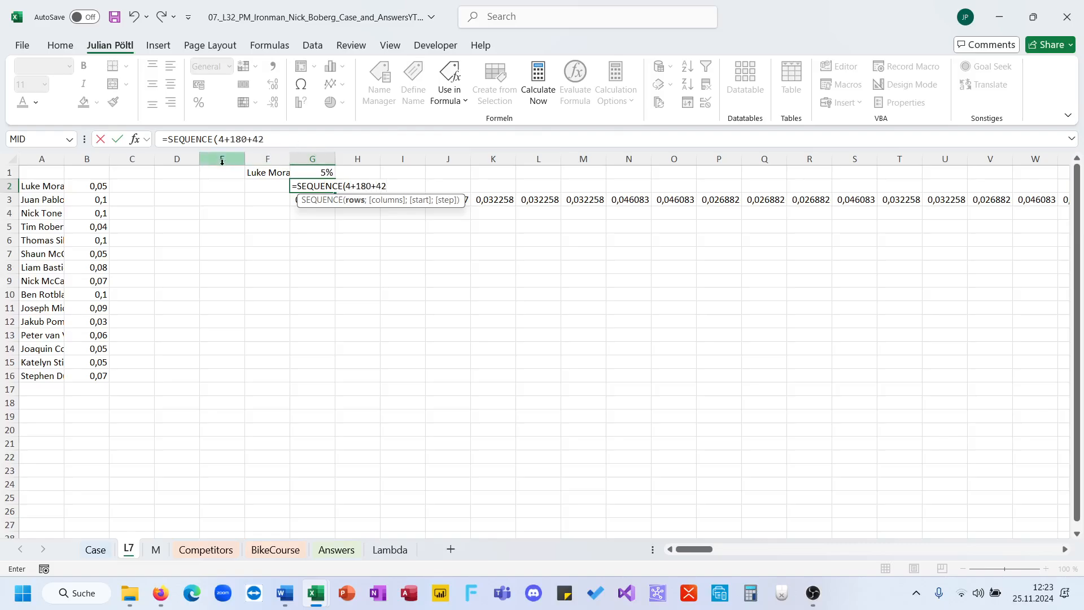
click(220, 140)
text(;)
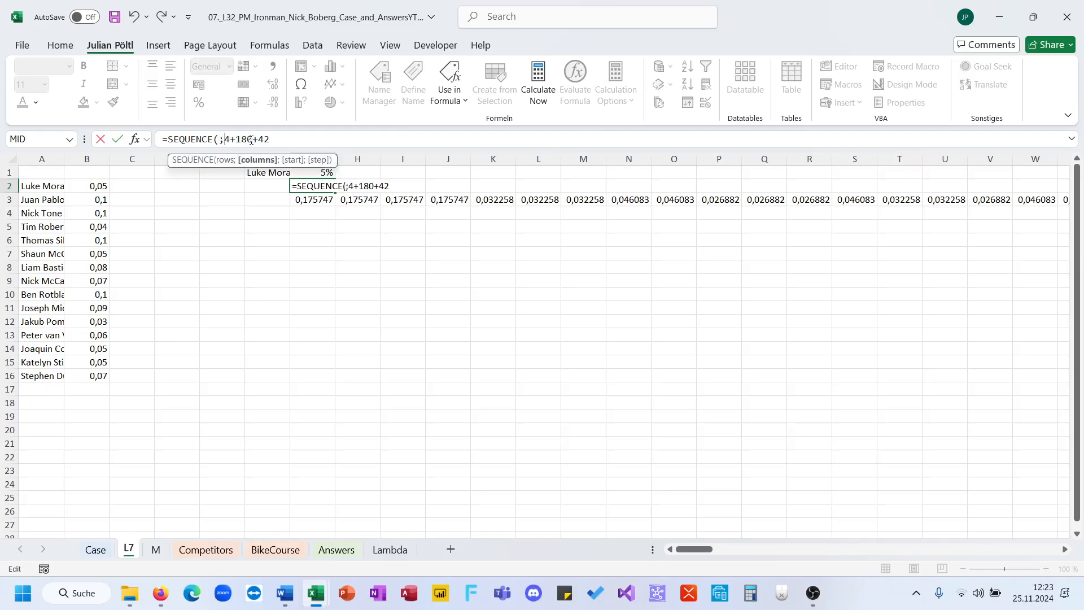
key(Return)
key(Up)
scroll(305, 339, right, 3)
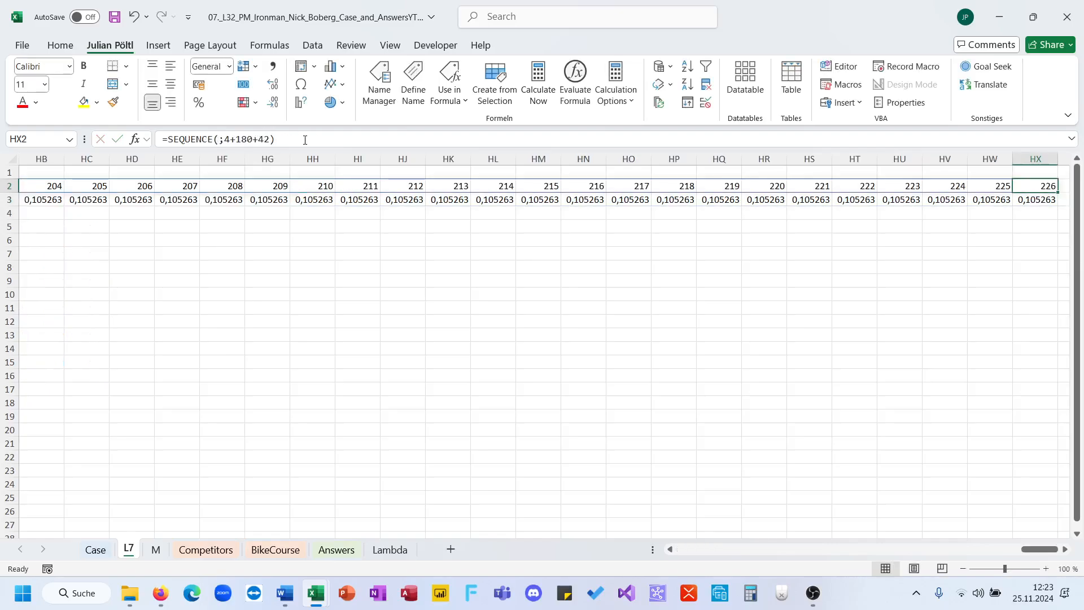
scroll(215, 225, left, 2)
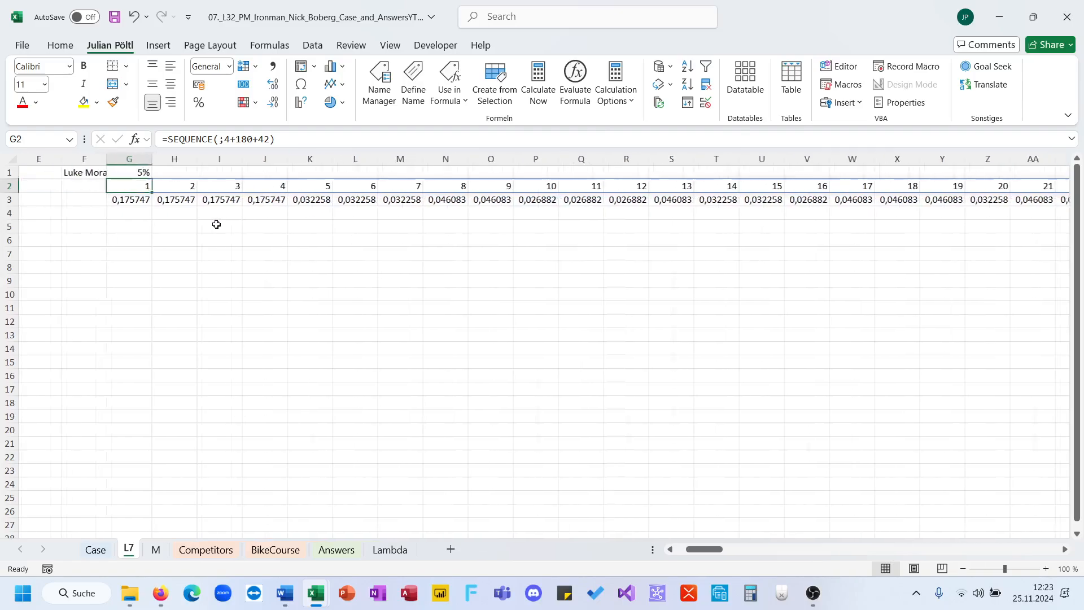
Move the XLOOKUP row from G3 to G4 to free row 3
click(140, 212)
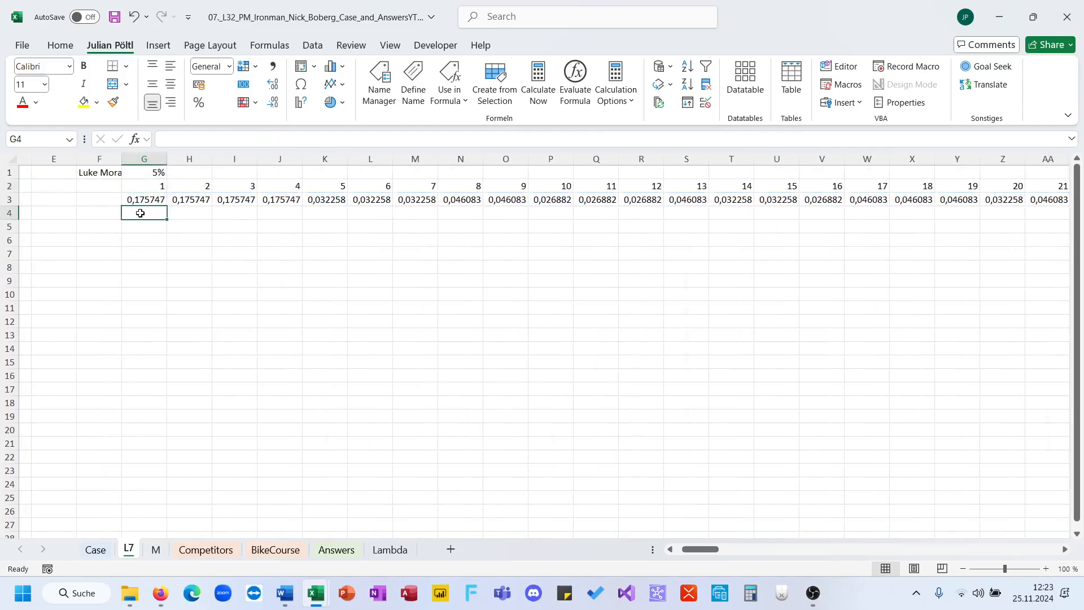
click(156, 202)
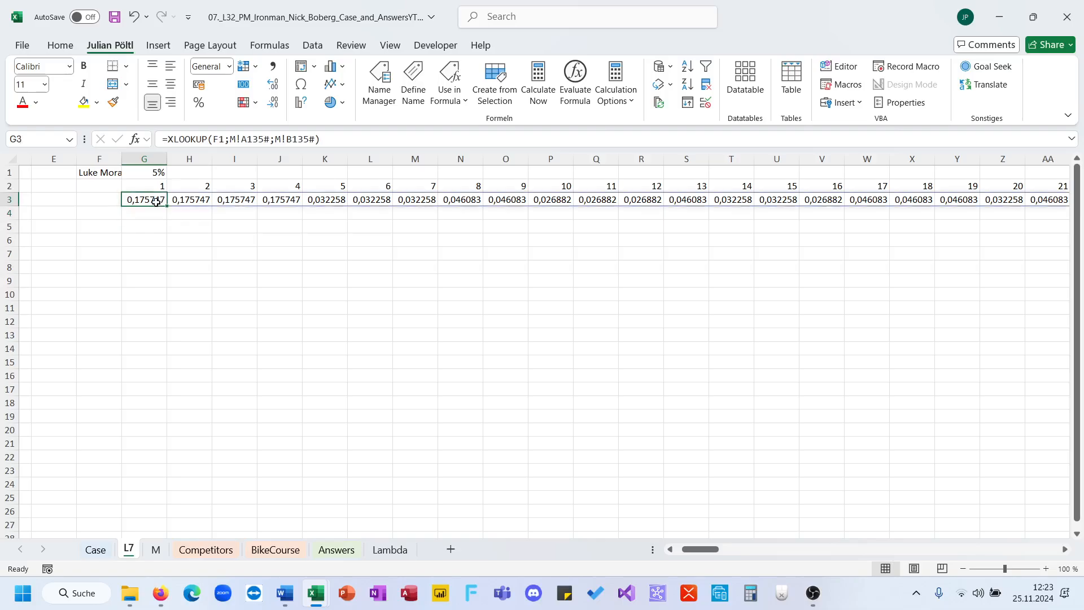
drag(156, 202, 156, 214)
Fill the first 100 kilometres of row 3 with ones by entering =SEQUENCE(;100;;0) in G3
click(156, 200)
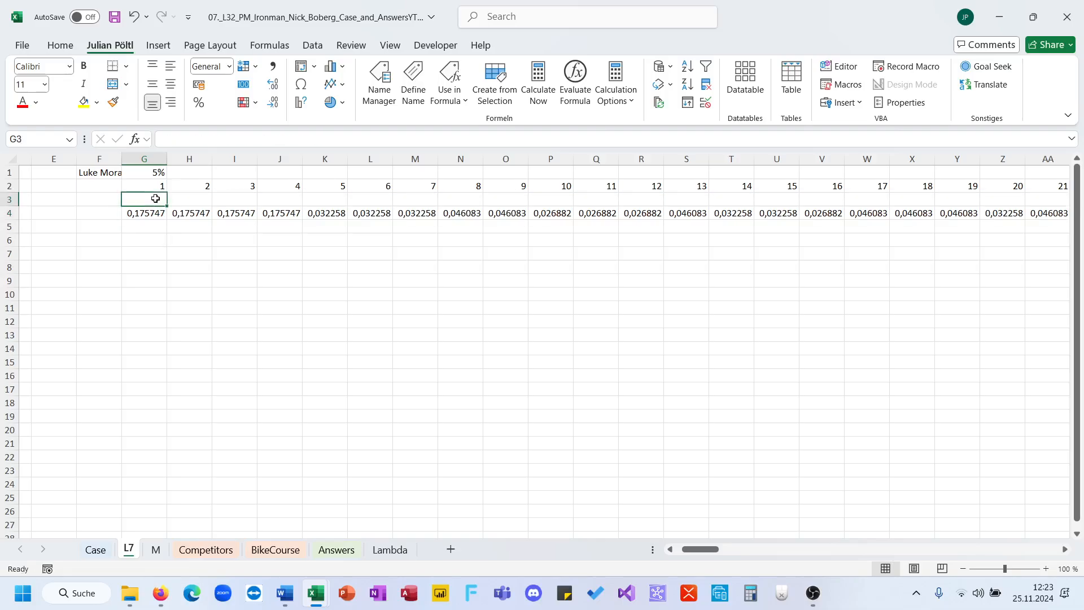
text(=se)
key(Down)
key(Down)
key(Down)
key(Down)
key(Tab)
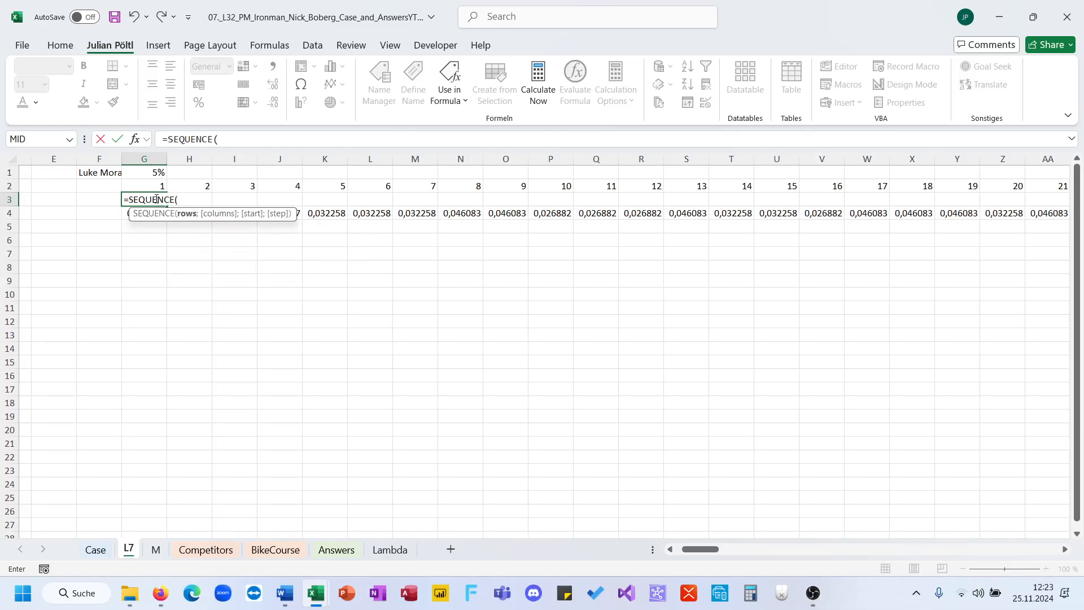
text(;100;;)
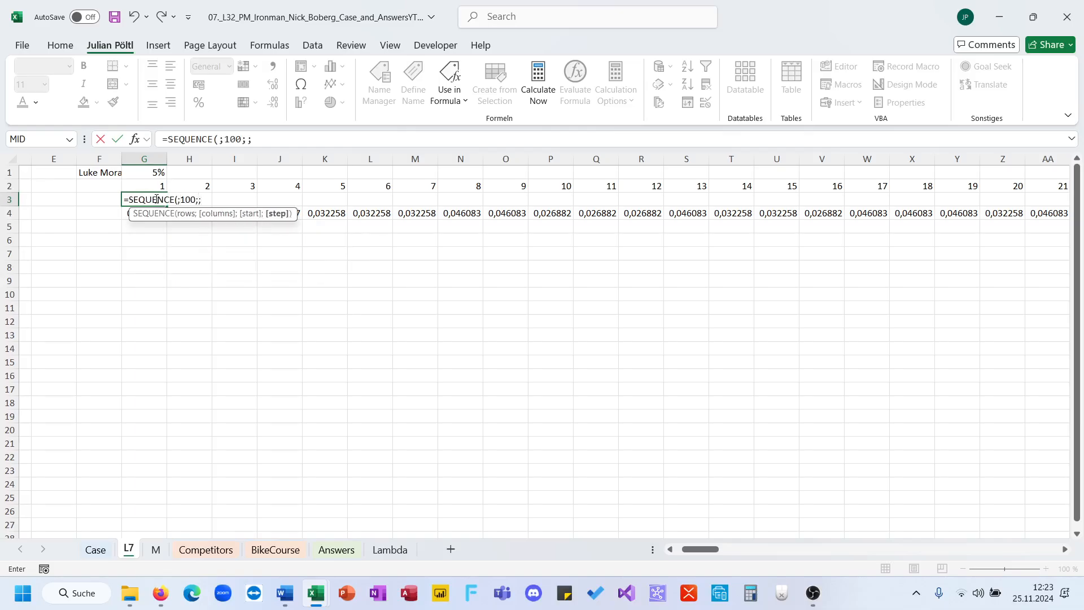
text(0))
key(Return)
key(ctrl+Up)
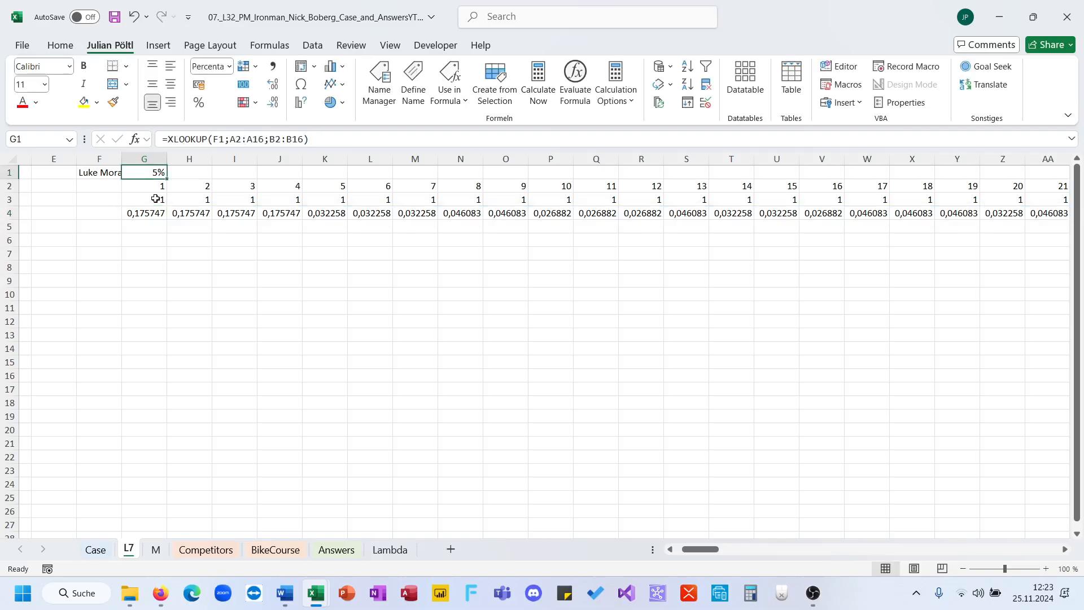
Check the decline rule on the Case sheet and enter =SEQUENCE(;4+80+42) in DC3 of L7 for the kilometres after 100
key(Down)
key(Down)
key(ctrl+Right)
scroll(420, 257, right, 2)
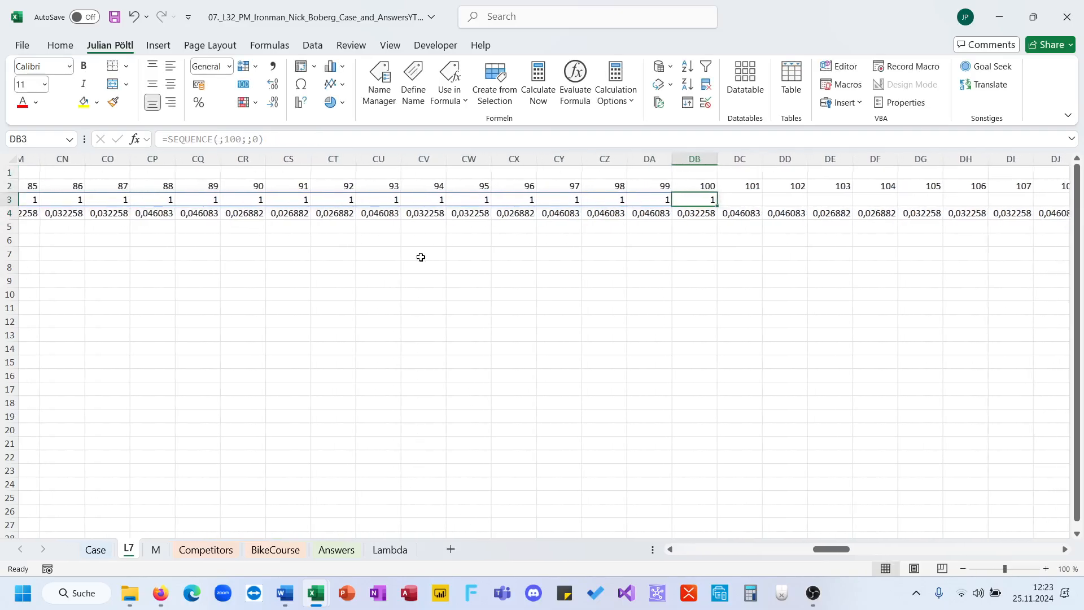
click(96, 550)
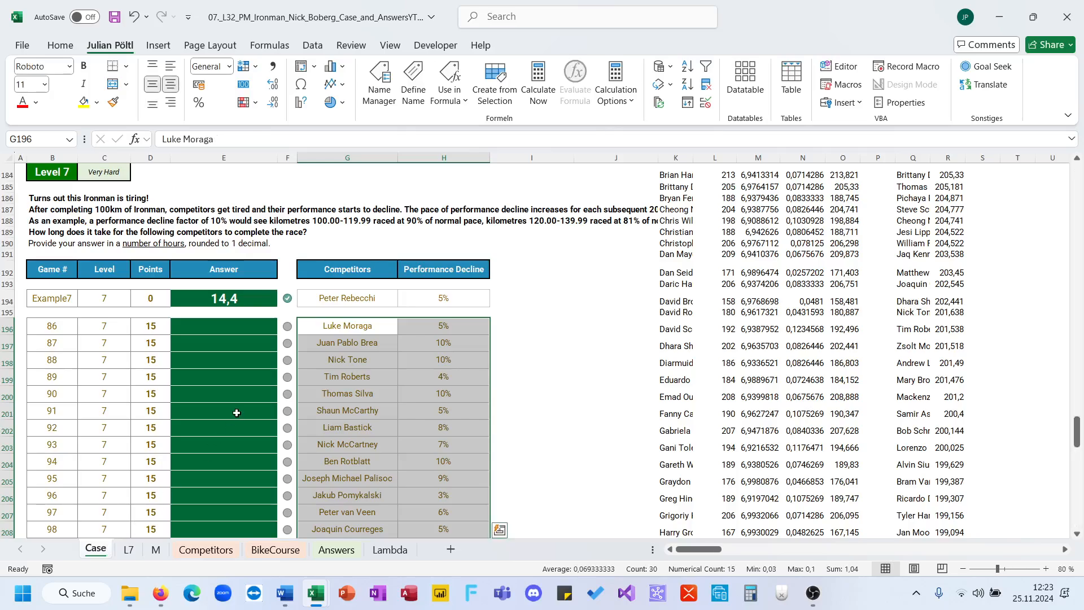
click(129, 550)
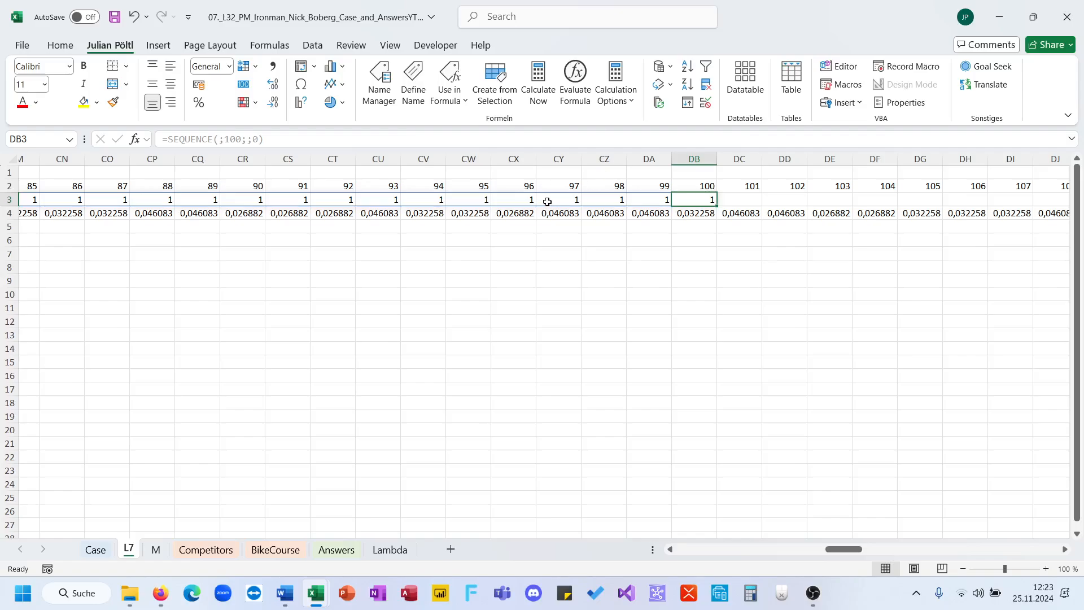
click(752, 200)
scroll(752, 200, right, 3)
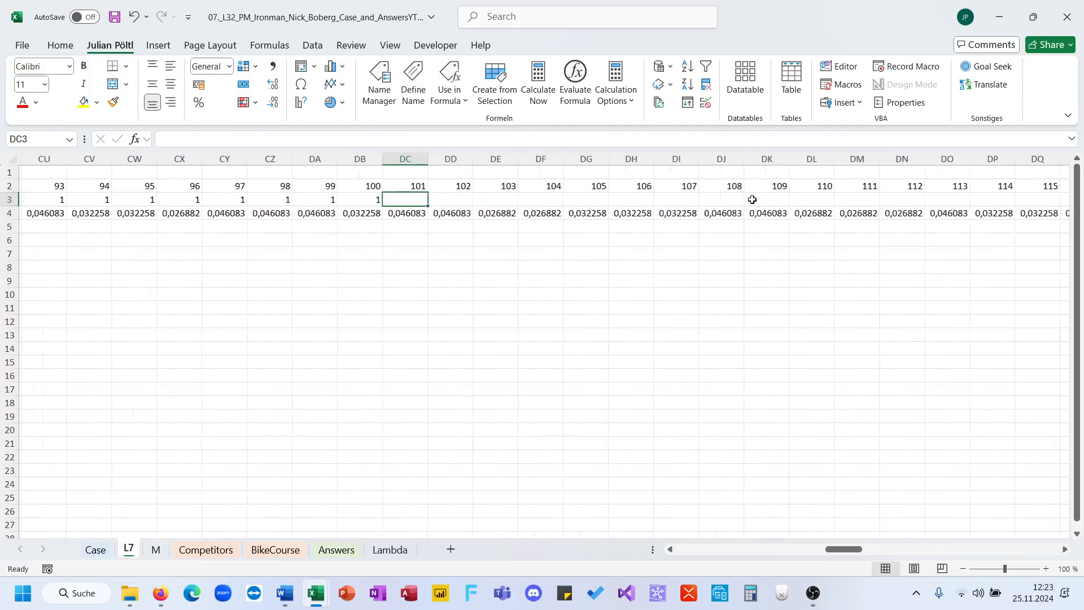
text(=seq)
key(Tab)
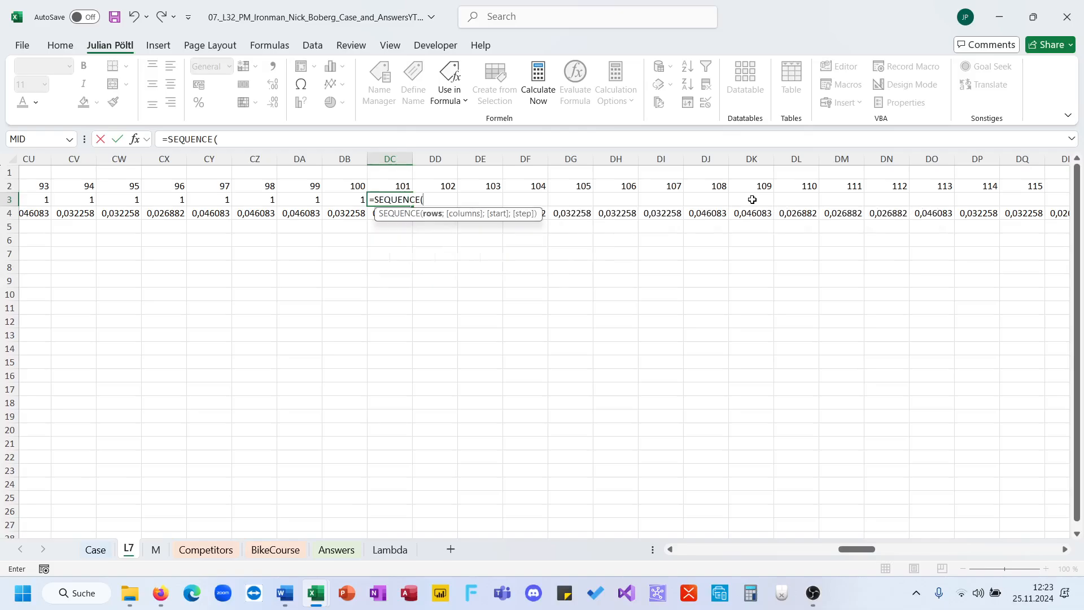
text(;4+80+42=)
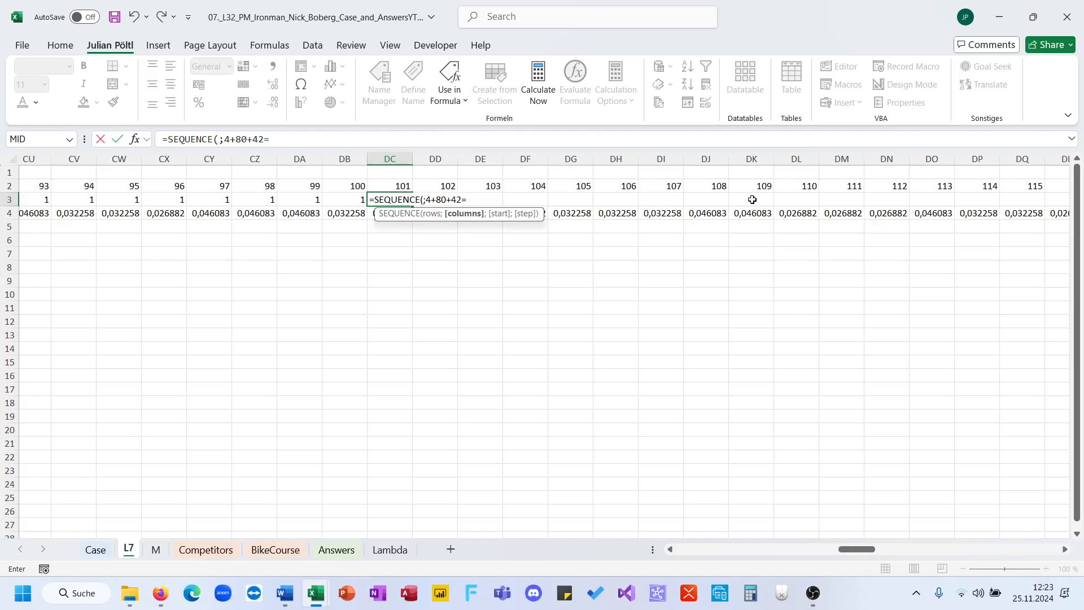
key(BackSpace)
text())
key(Return)
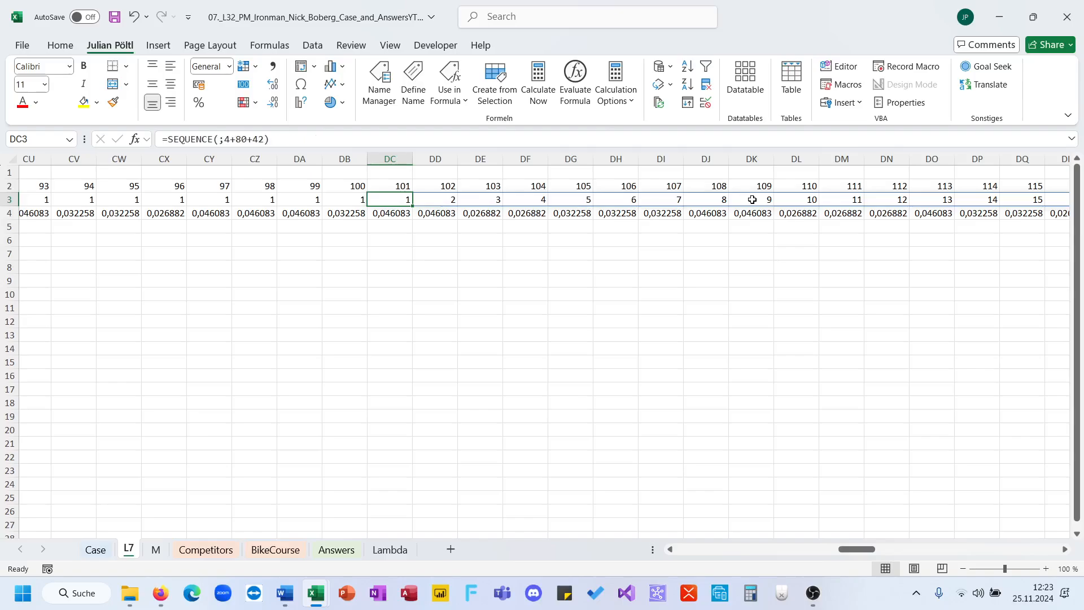
Divide the sequence in DC3 by 20 to scale it to 20 km blocks
click(442, 146)
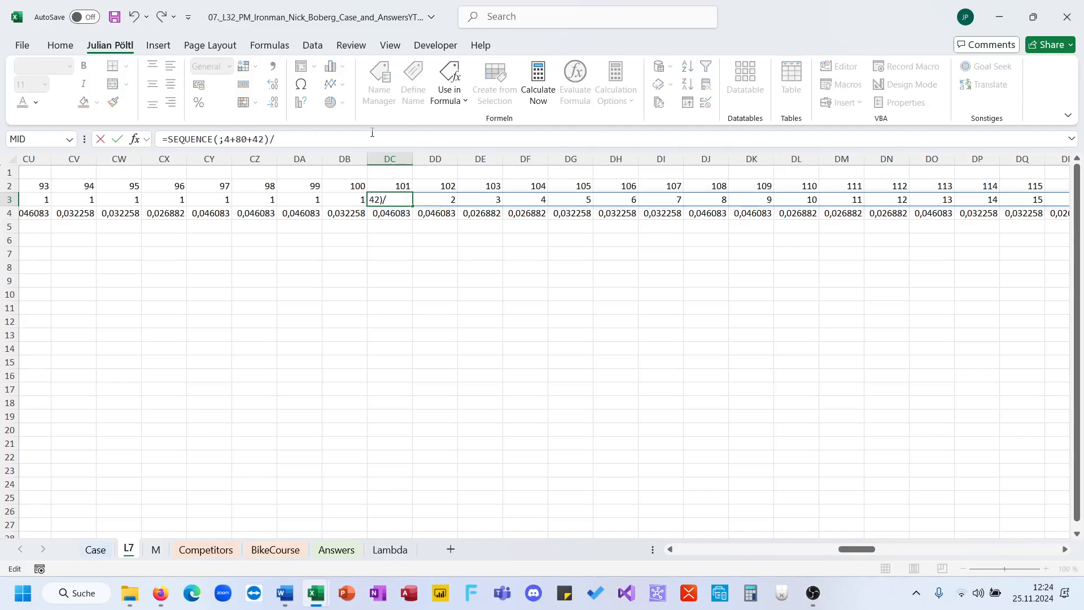
text(/20)
key(Return)
key(Up)
Wrap the DC3 formula in ROUNDUP, leaving the digits argument empty: =ROUNDUP(SEQUENCE(;4+80+42)/20;)
click(170, 140)
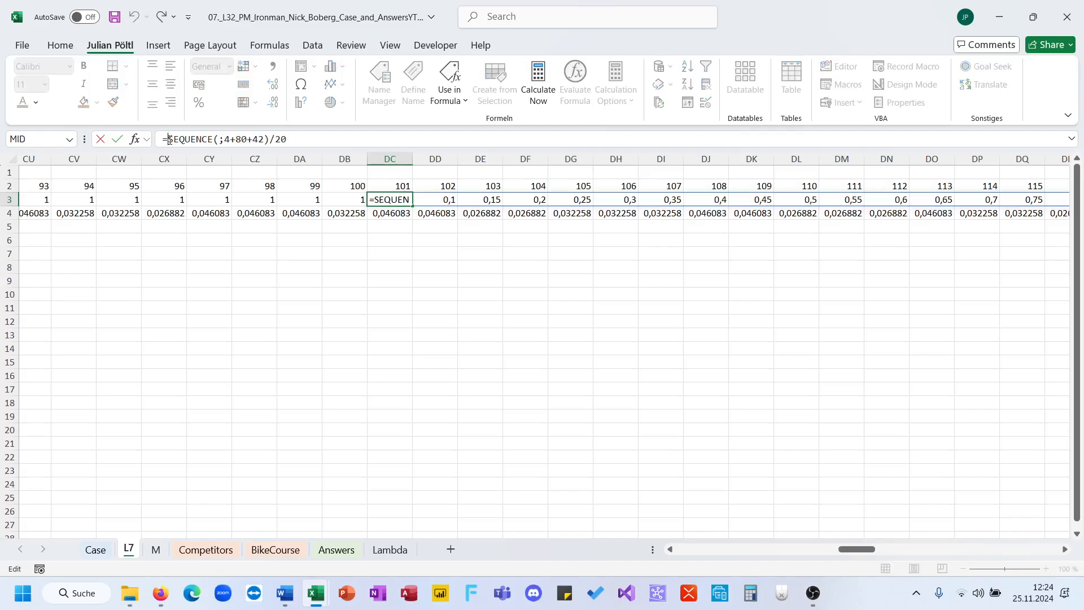
text(rou)
key(Down)
key(Down)
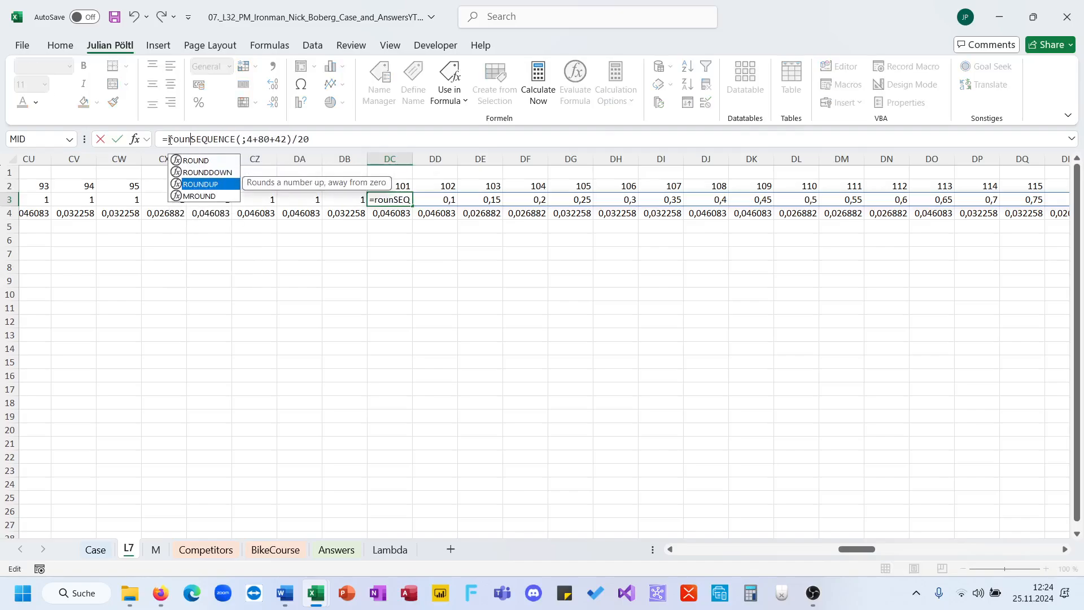
key(Tab)
key(End)
text(;)
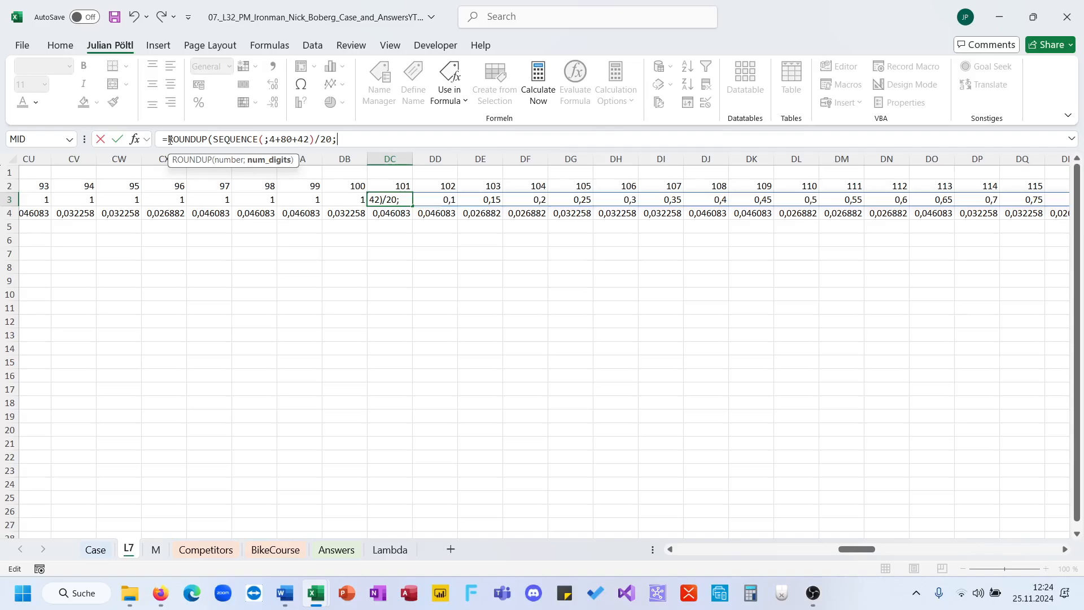
text())
key(ctrl+Return)
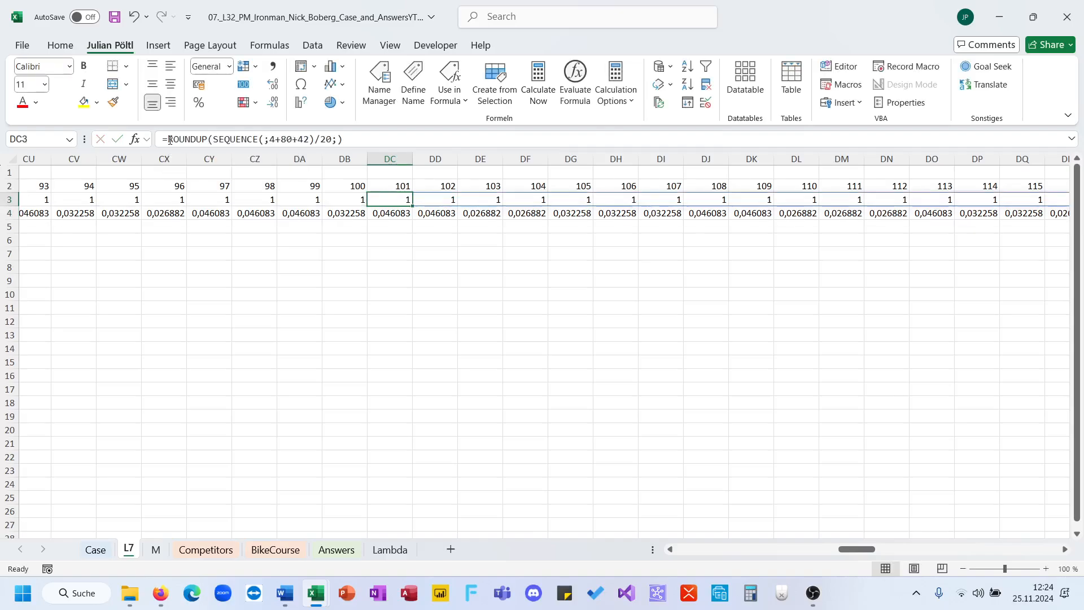
Turn the DC3 formula into a decline factor by raising one plus G1 to the rounded block number: =(1+G1)^ROUNDUP(SEQUENCE(;4+80+42)/20;)
click(170, 140)
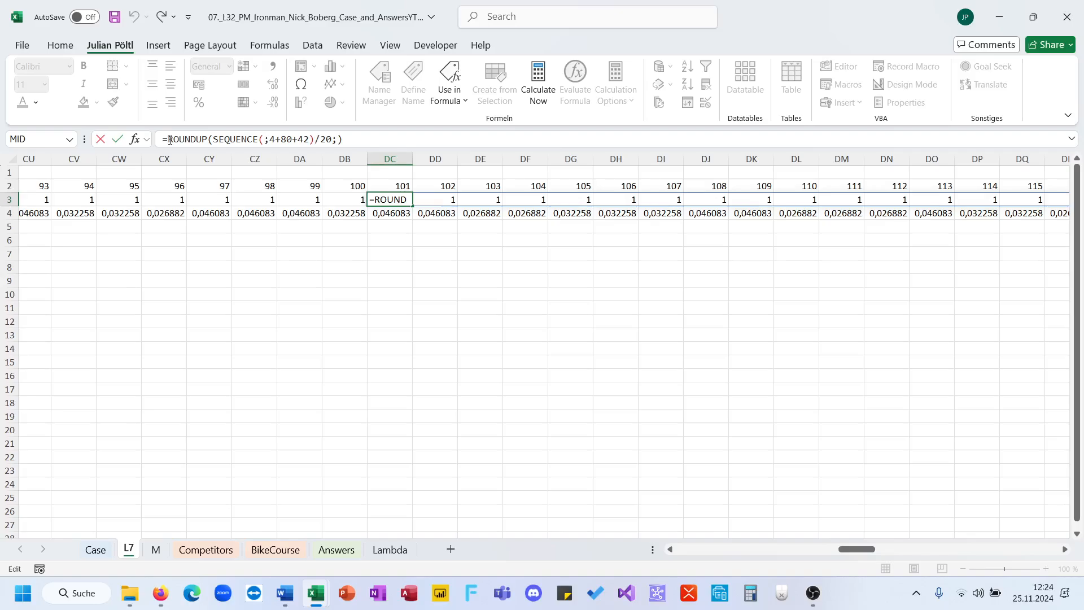
text(0,9)
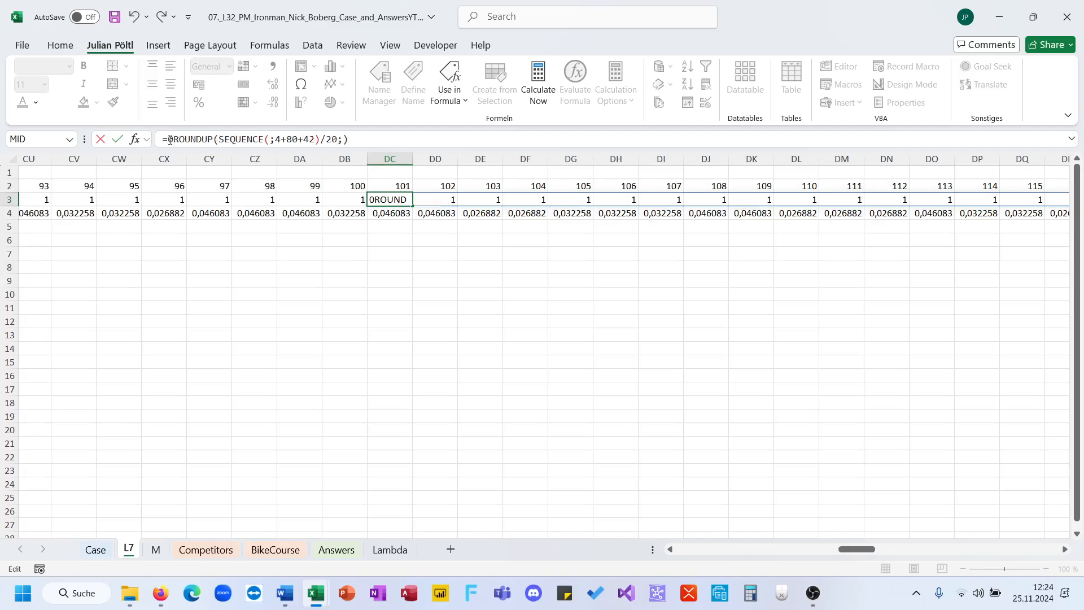
key(BackSpace)
key(BackSpace)
key(BackSpace)
text(1+)
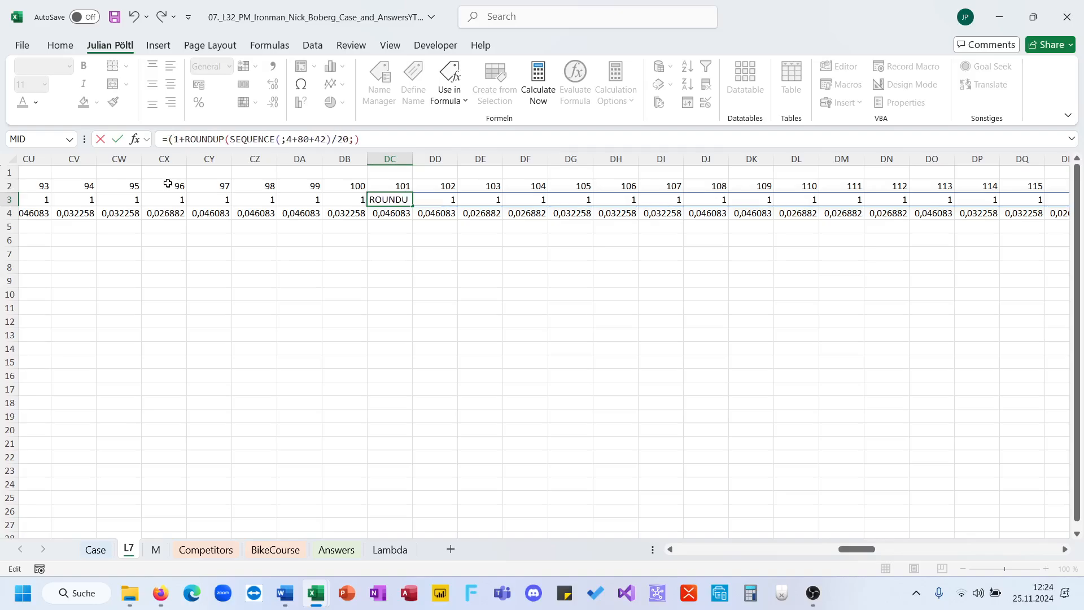
click(171, 176)
key(ctrl+Left)
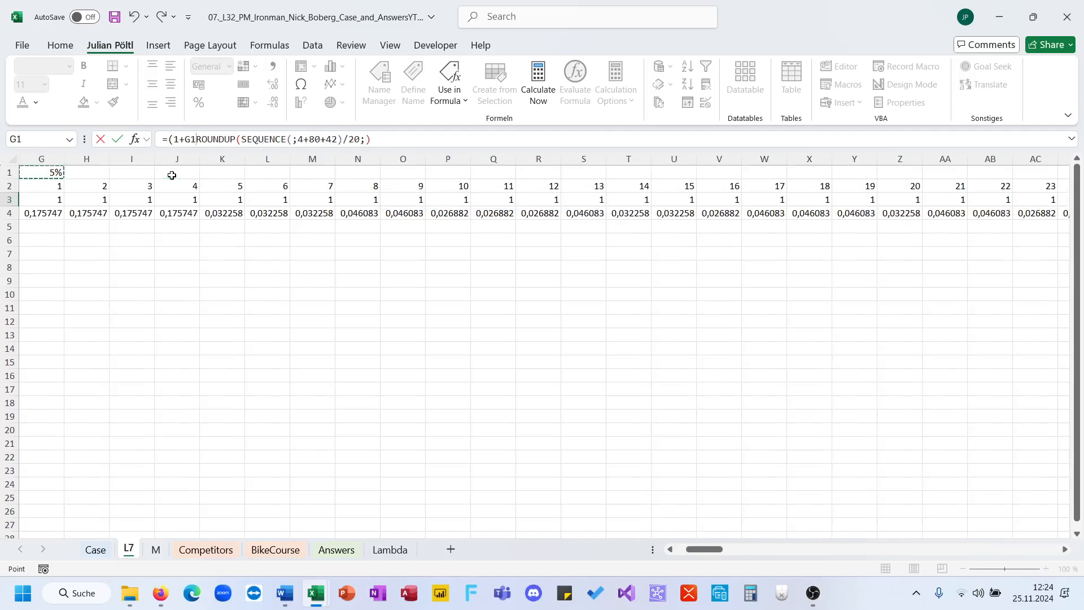
text()^)
key(Return)
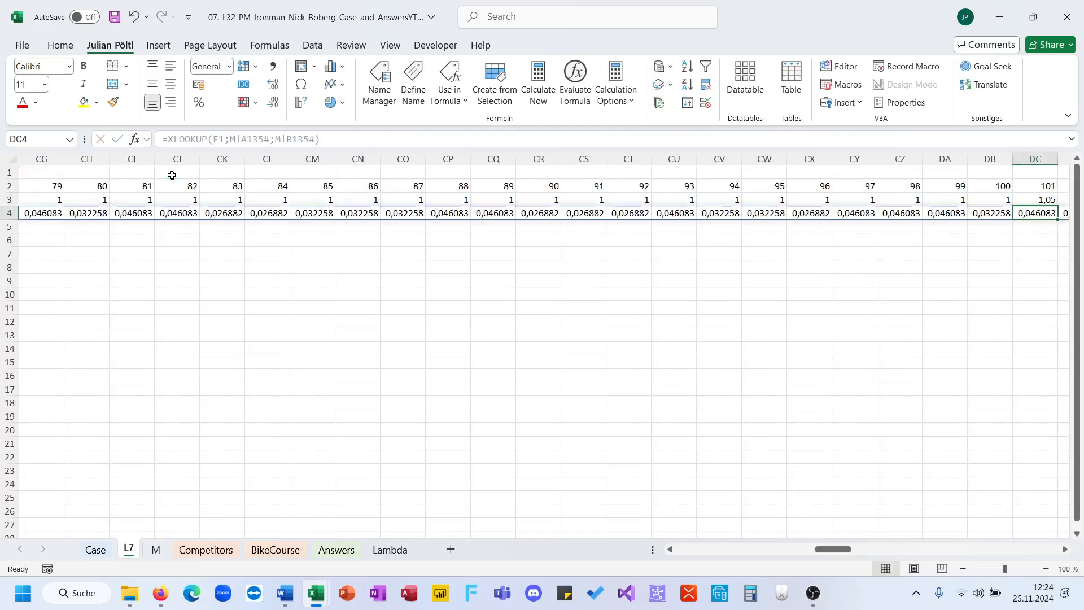
Change the base in DC3 to (1-G1) and check the resulting factors against the decline rule on the Case sheet
key(Up)
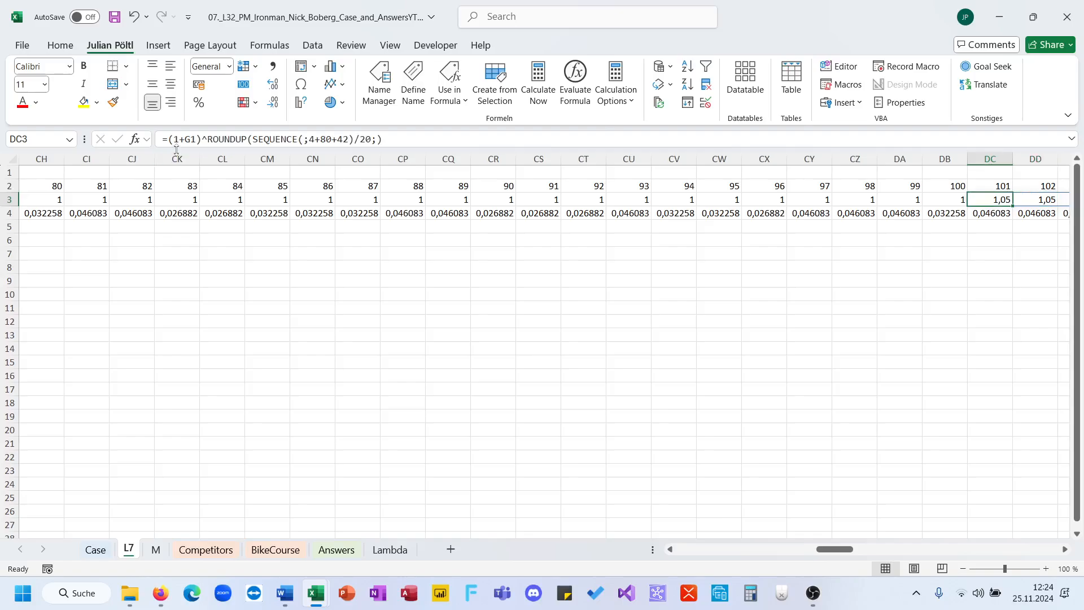
click(185, 138)
key(BackSpace)
text(-)
key(Return)
key(Up)
scroll(357, 286, right, 10)
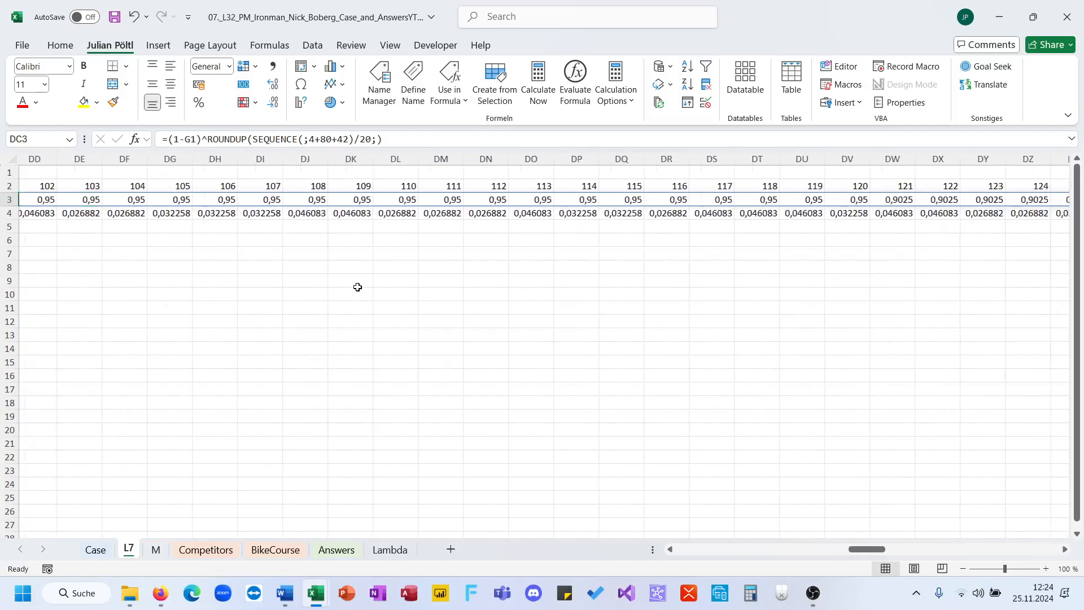
scroll(357, 287, right, 1)
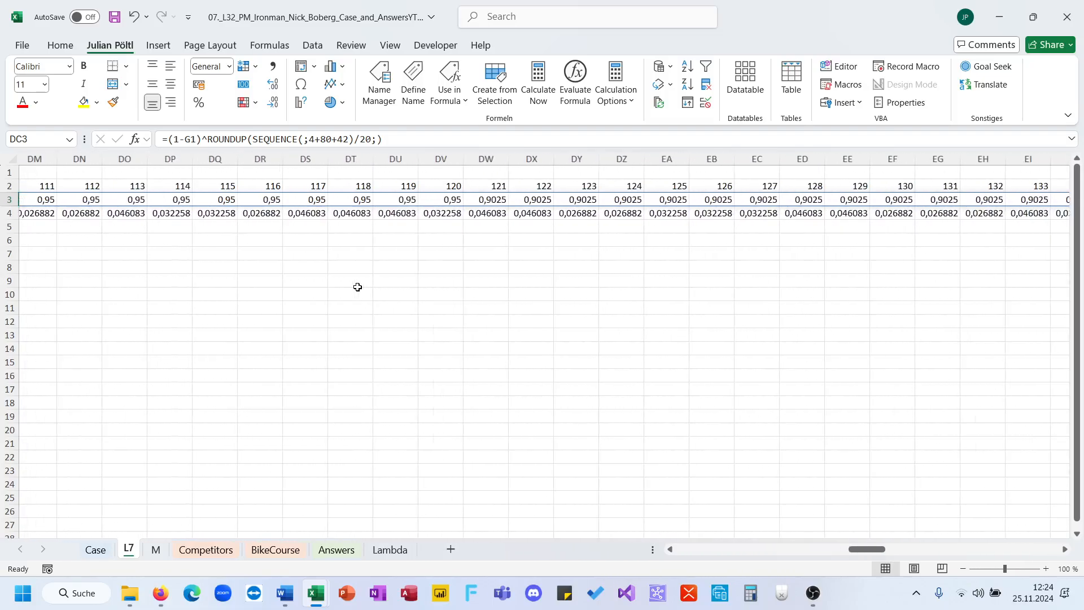
click(430, 202)
click(97, 549)
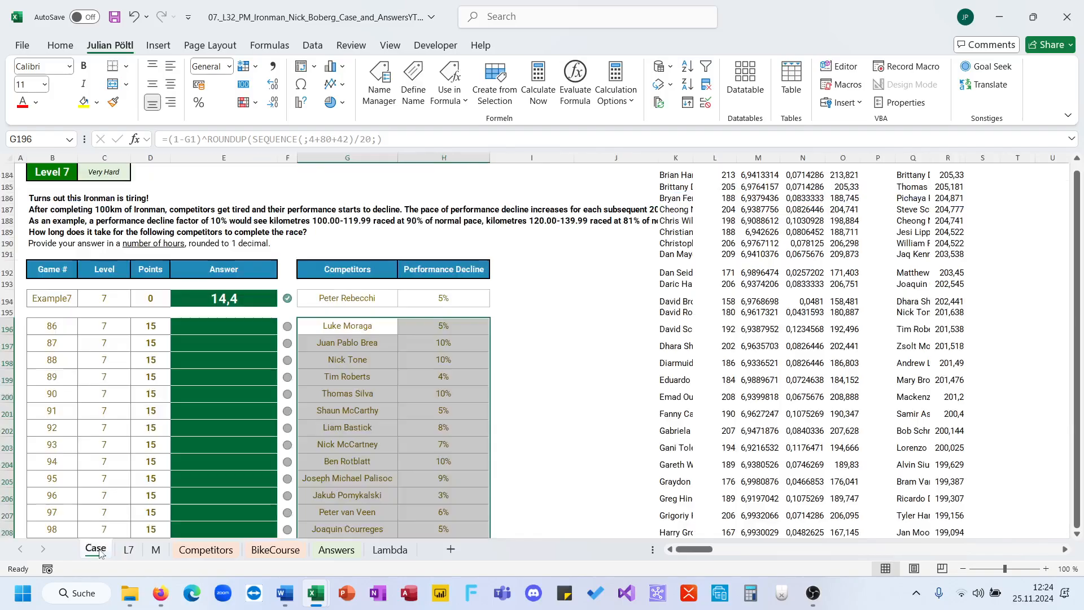
click(128, 549)
Multiply the decline factors by the hours per kilometre by entering =G3:HX3*G4# in G5 of L7
scroll(293, 316, left, 20)
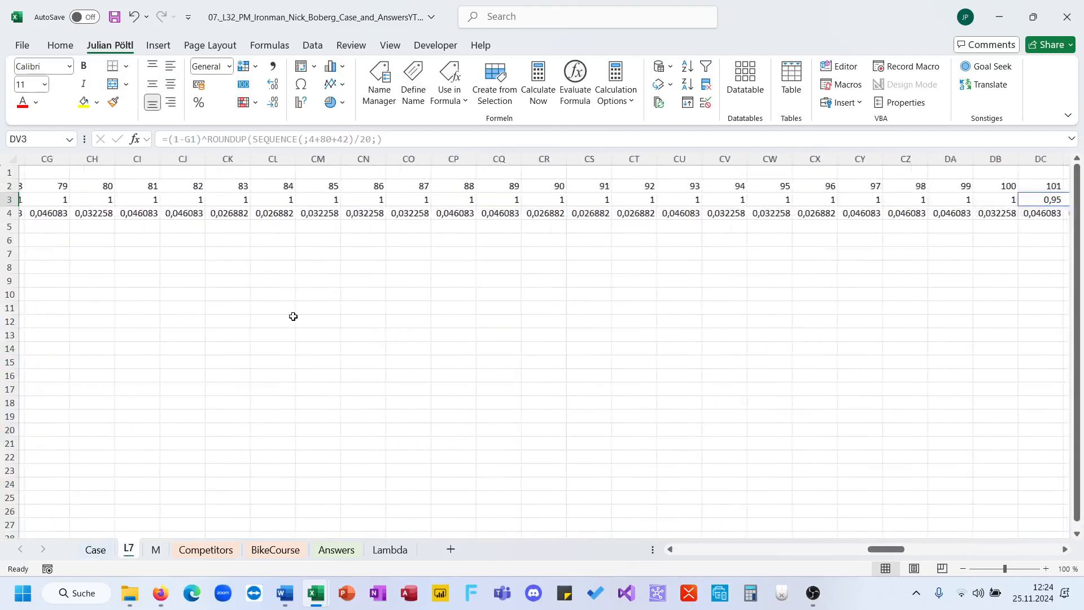
scroll(293, 316, left, 15)
click(308, 227)
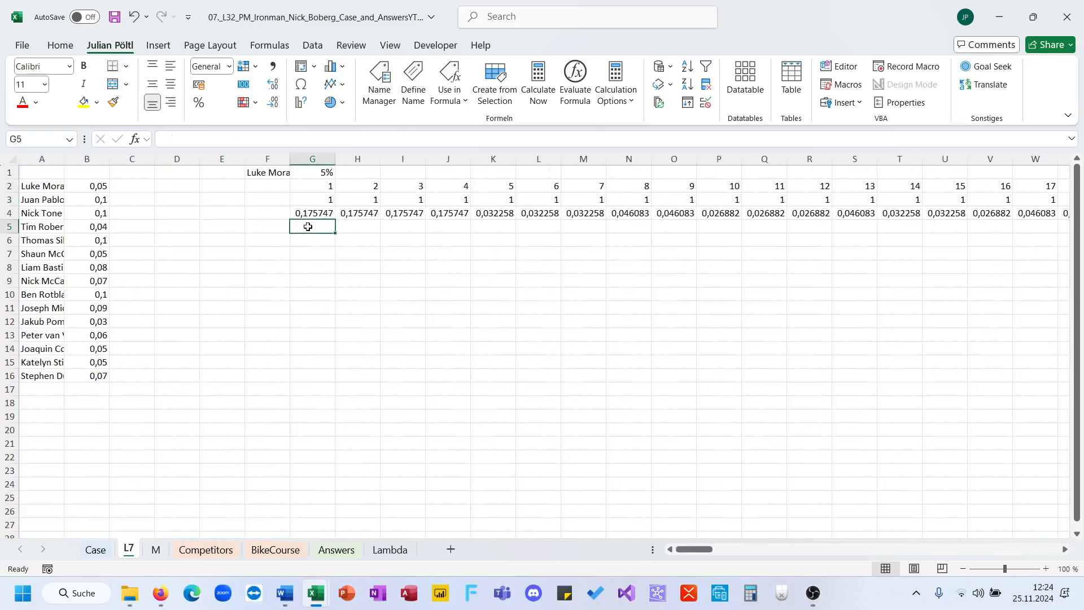
text(=)
key(Up)
key(Up)
key(ctrl+shift+Right)
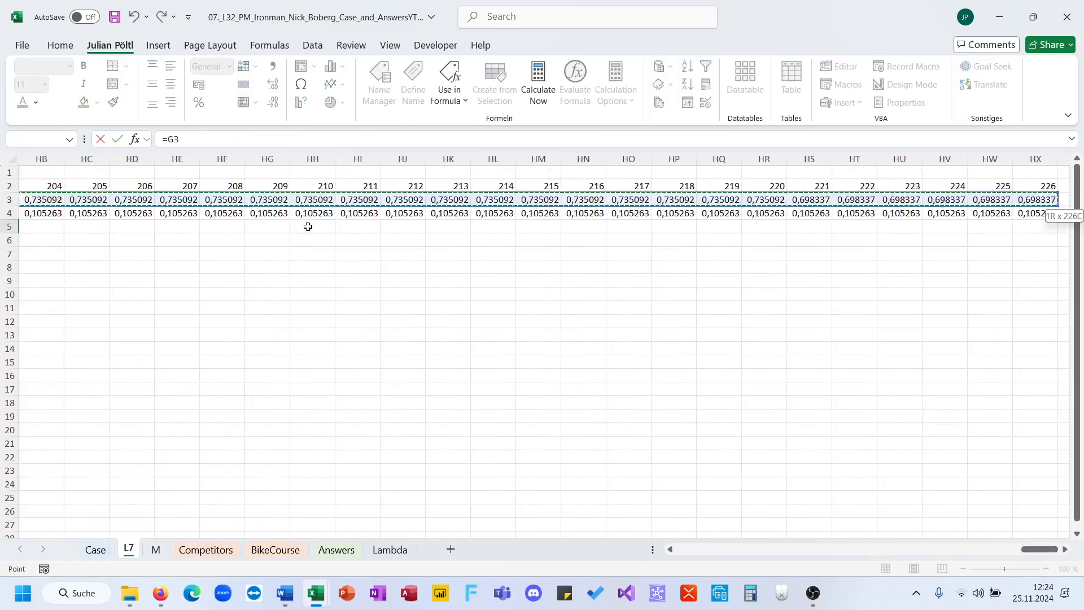
text(*)
key(Up)
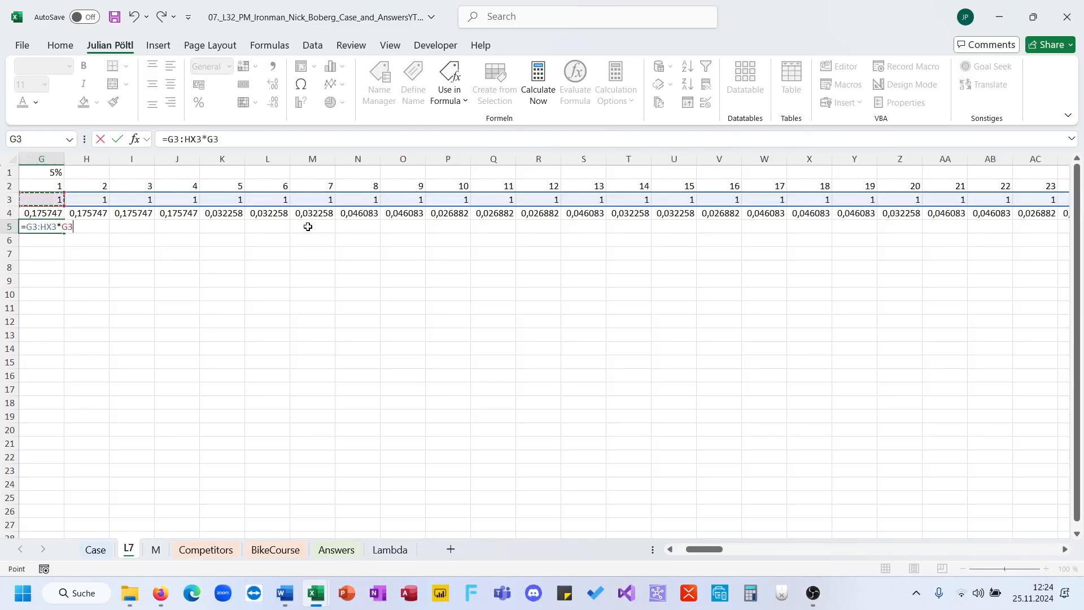
key(ctrl+shift+Right)
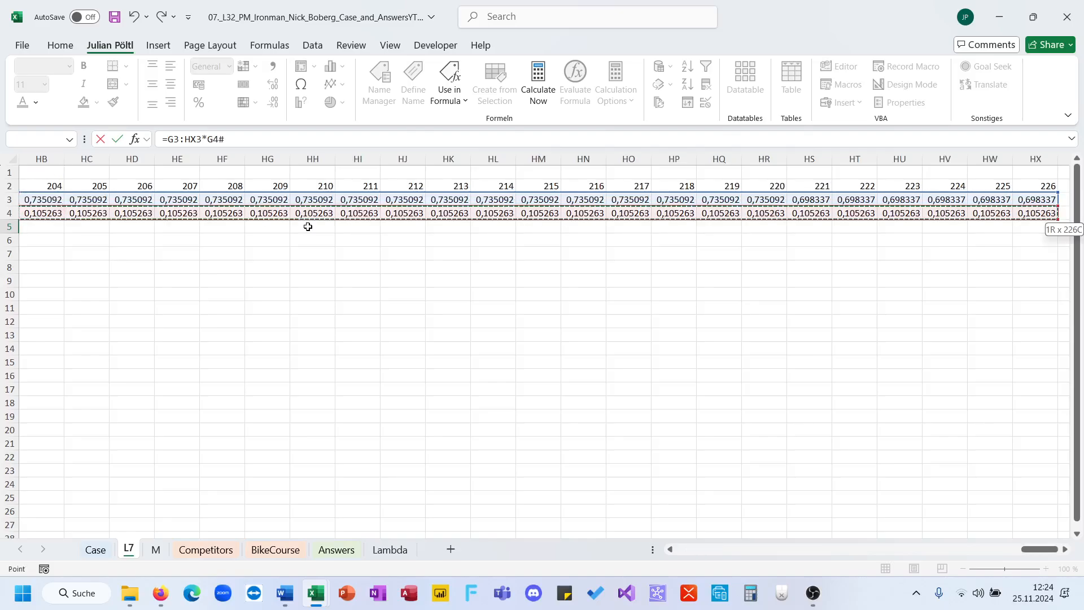
key(ctrl+Return)
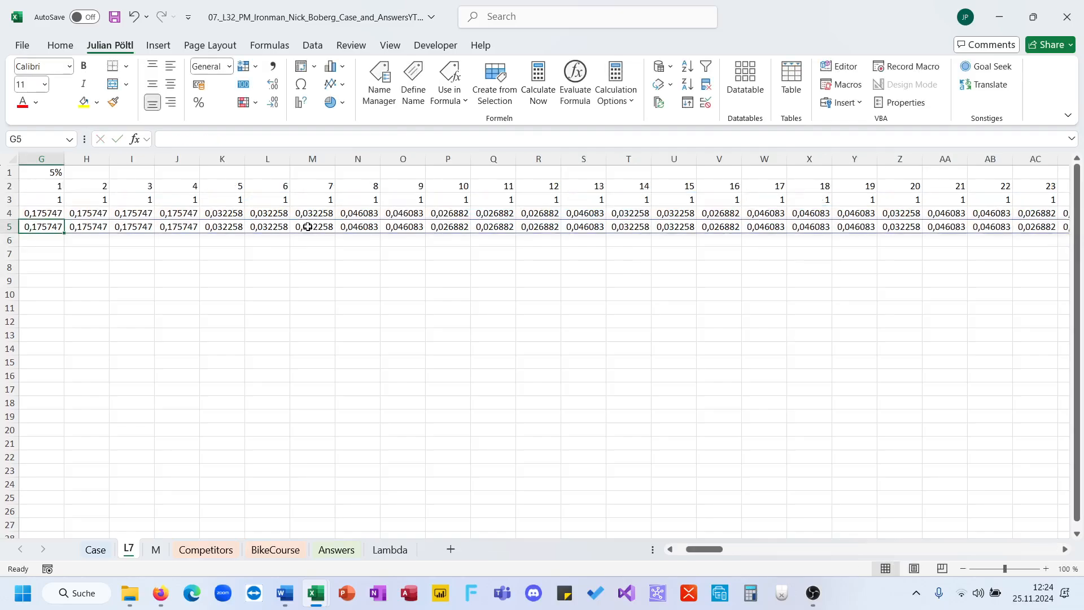
Compare the adjusted times in row 5 with the original times in row 4 around kilometres 100 to 121
scroll(528, 233, right, 8)
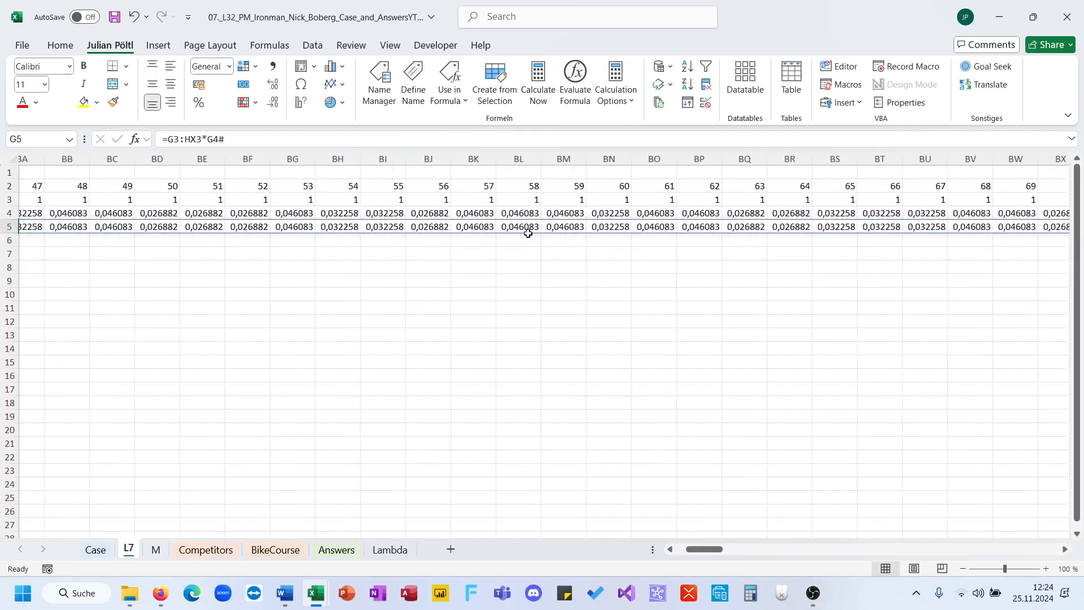
scroll(527, 233, right, 1)
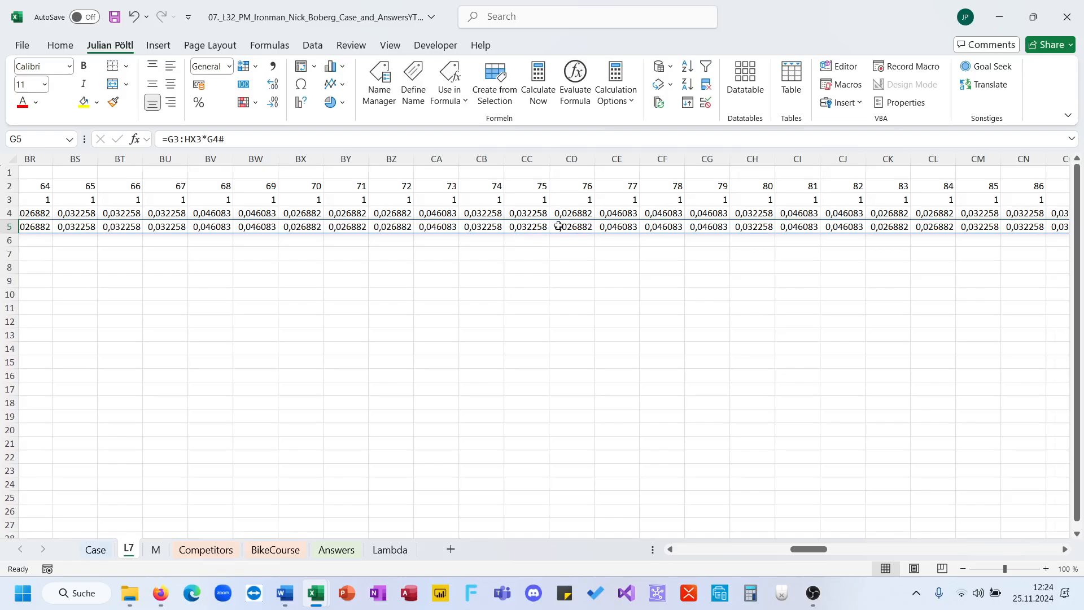
scroll(559, 227, right, 5)
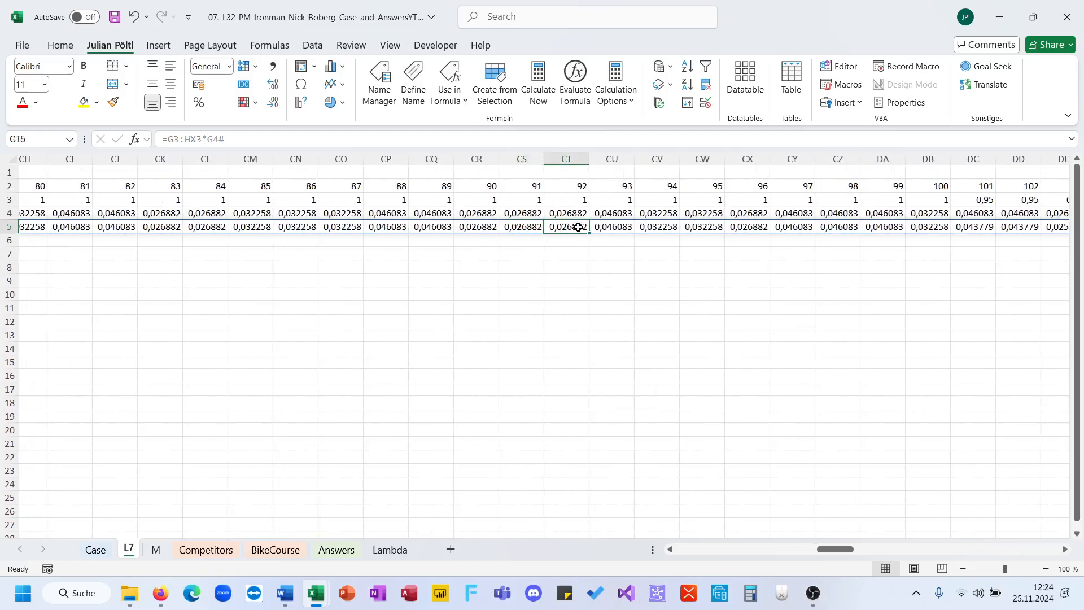
scroll(651, 229, right, 6)
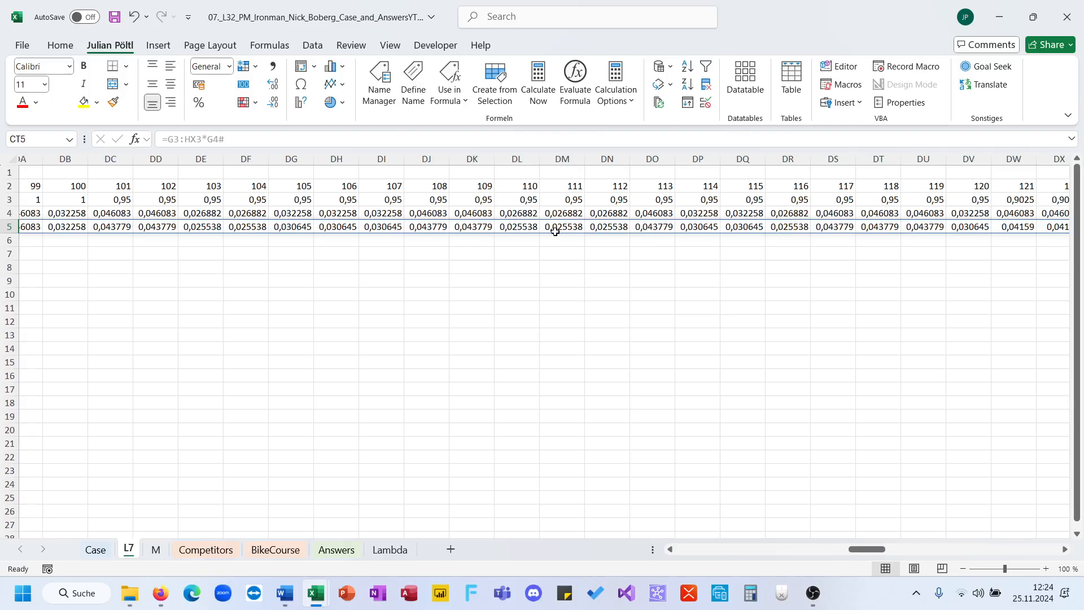
key(ctrl+Left)
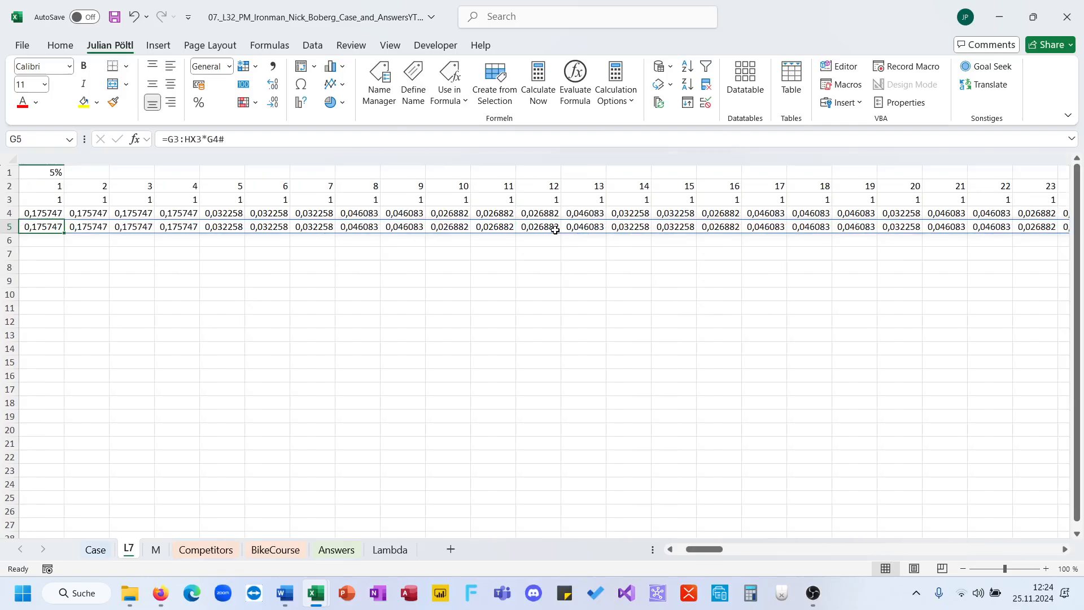
Examine how the competitors' hours-per-kilometre matrix is calculated on sheet M
click(156, 550)
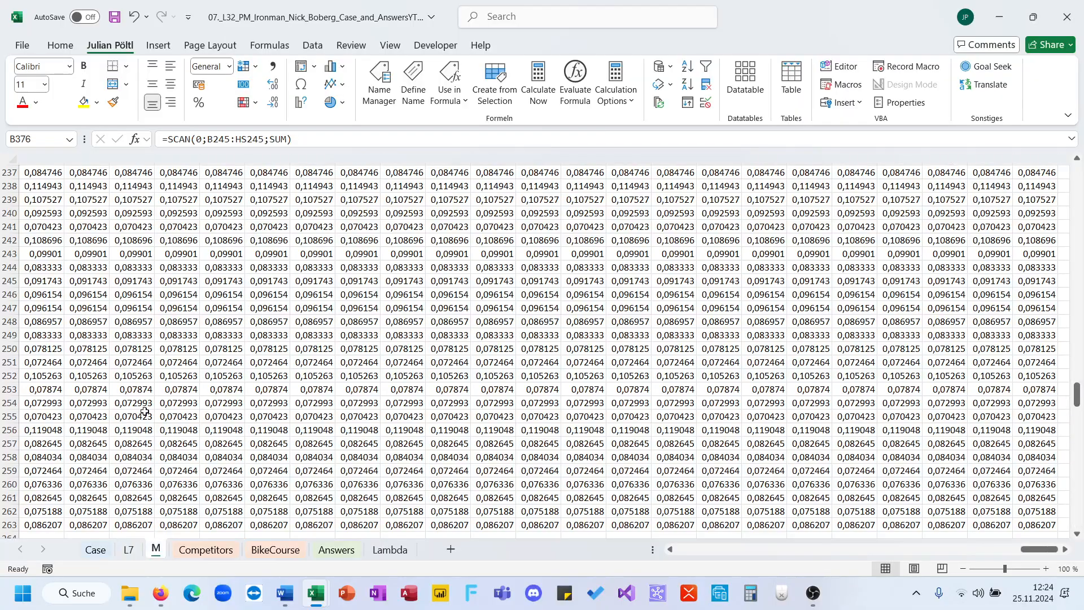
scroll(144, 411, left, 20)
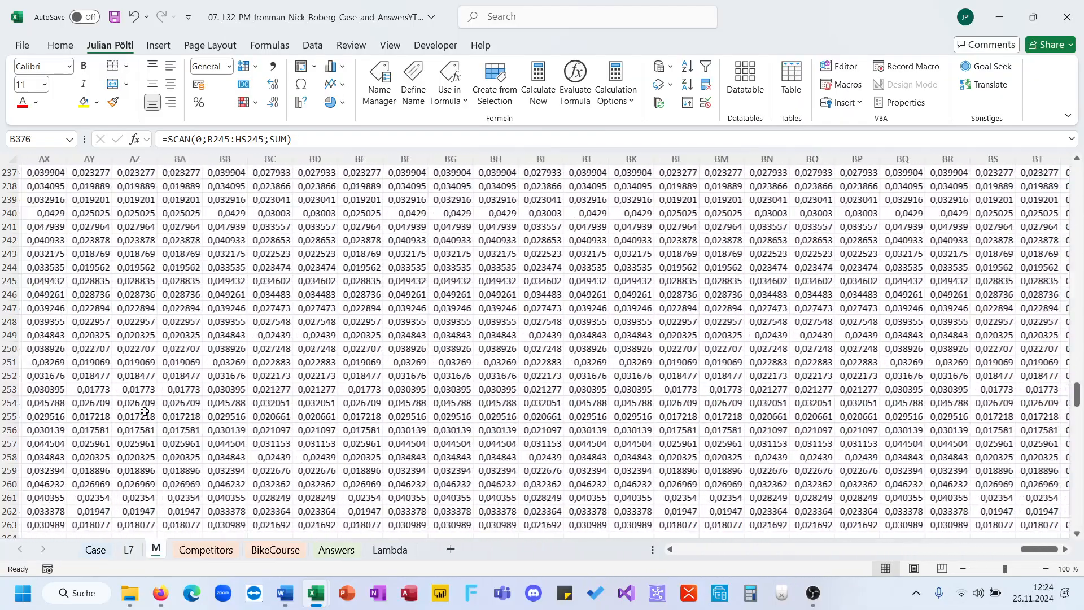
click(150, 332)
click(111, 320)
click(92, 291)
scroll(92, 292, up, 20)
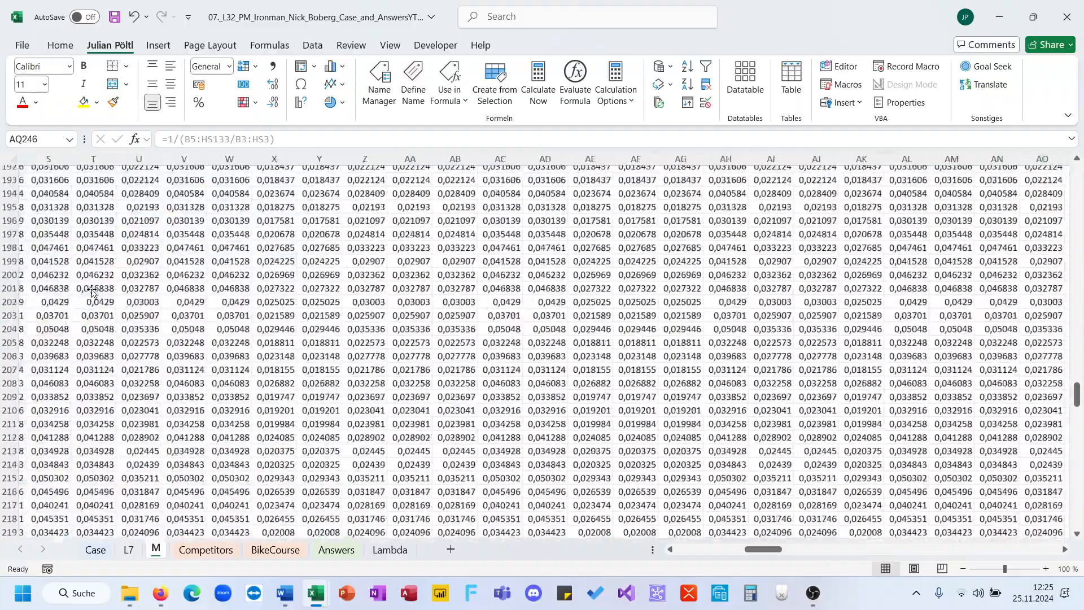
scroll(92, 292, left, 14)
scroll(92, 291, up, 10)
click(129, 549)
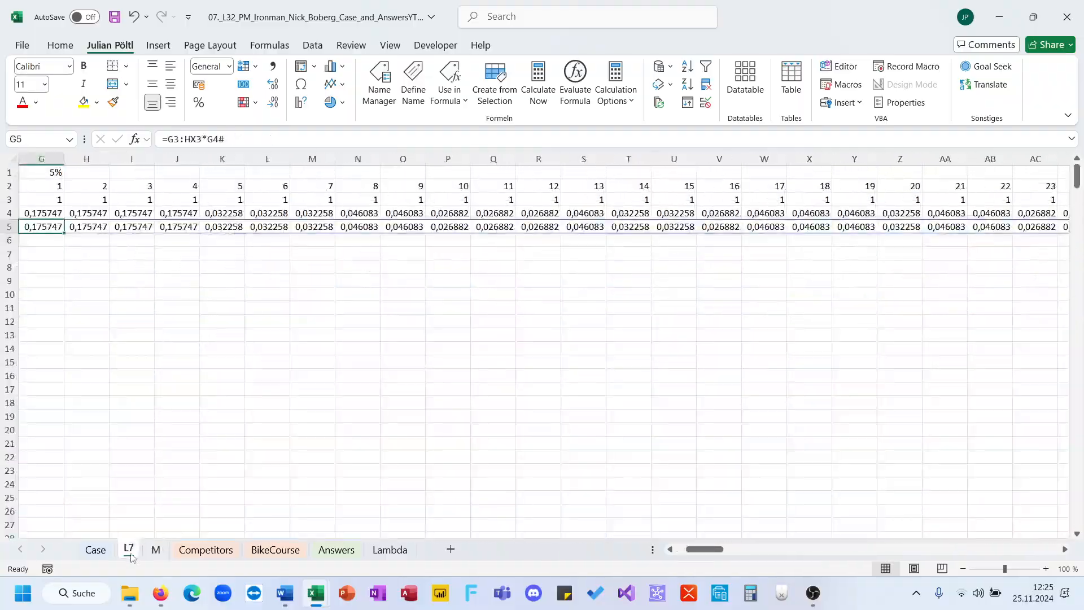
Review the L7 formulas for kilometres, decline factors and looked-up times in G2 to G4, and the factors through kilometre 226
scroll(154, 324, left, 3)
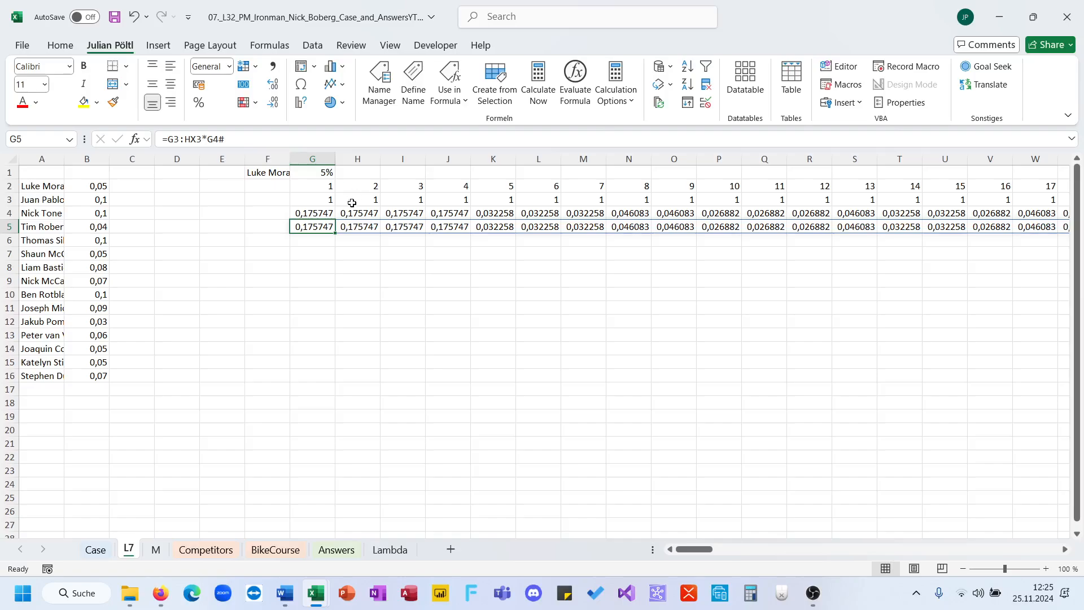
click(327, 215)
click(326, 198)
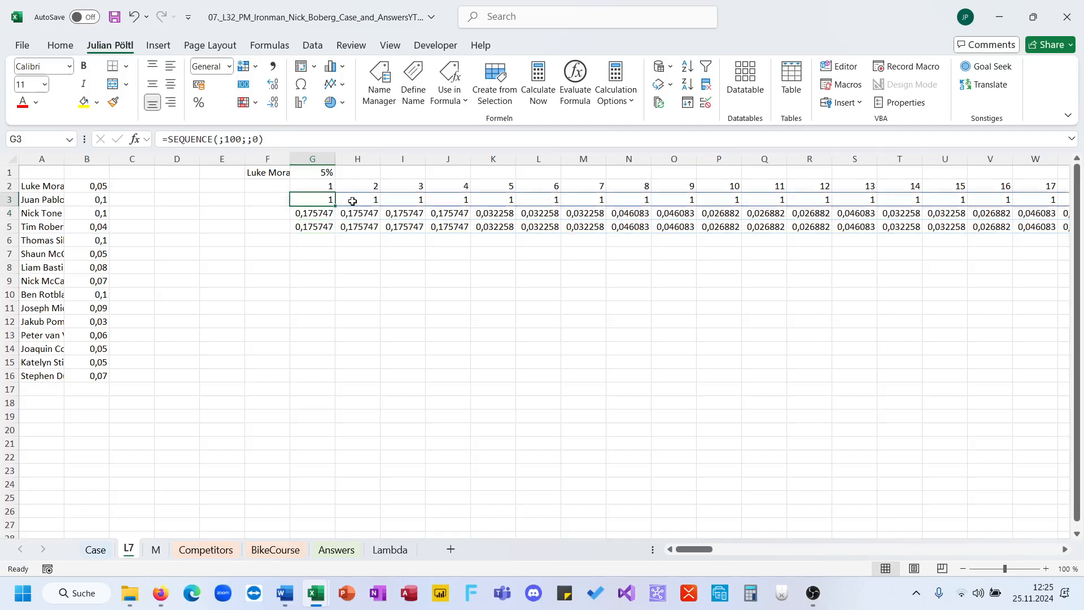
click(327, 186)
click(321, 212)
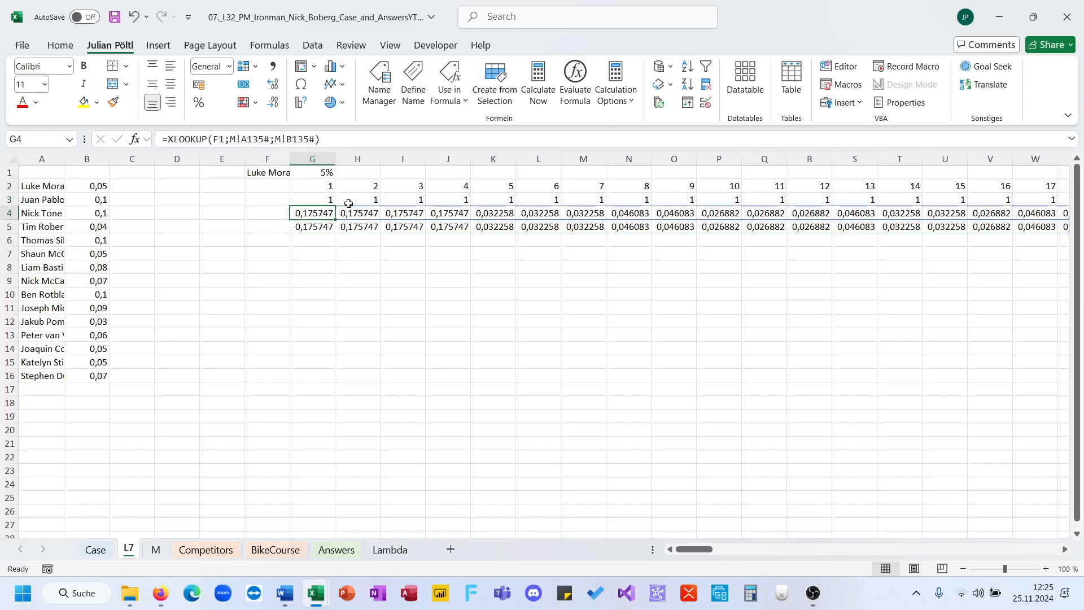
click(348, 201)
key(ctrl+Right)
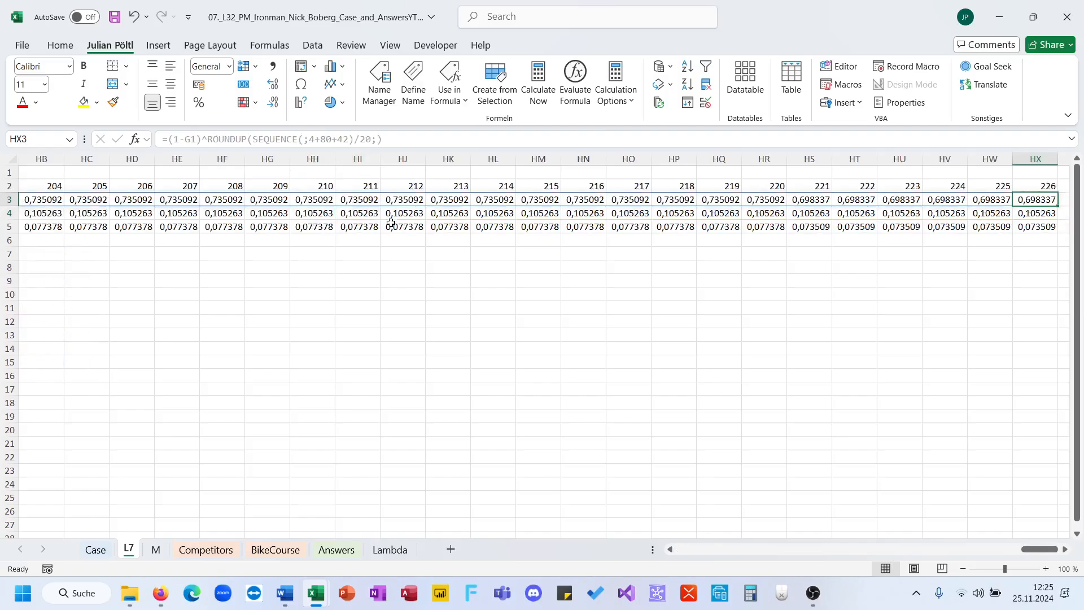
scroll(390, 223, left, 20)
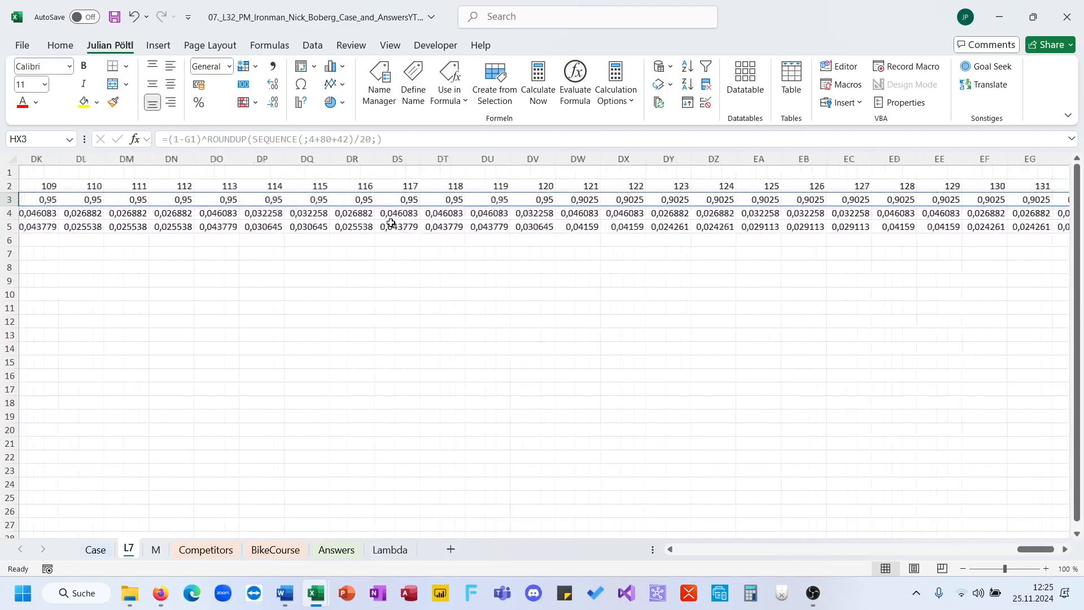
scroll(390, 223, left, 6)
Correct the decline factor in DC3 to increase times by using =(1+G1)^ROUNDUP(SEQUENCE(;4+80+42)/20;)
click(381, 201)
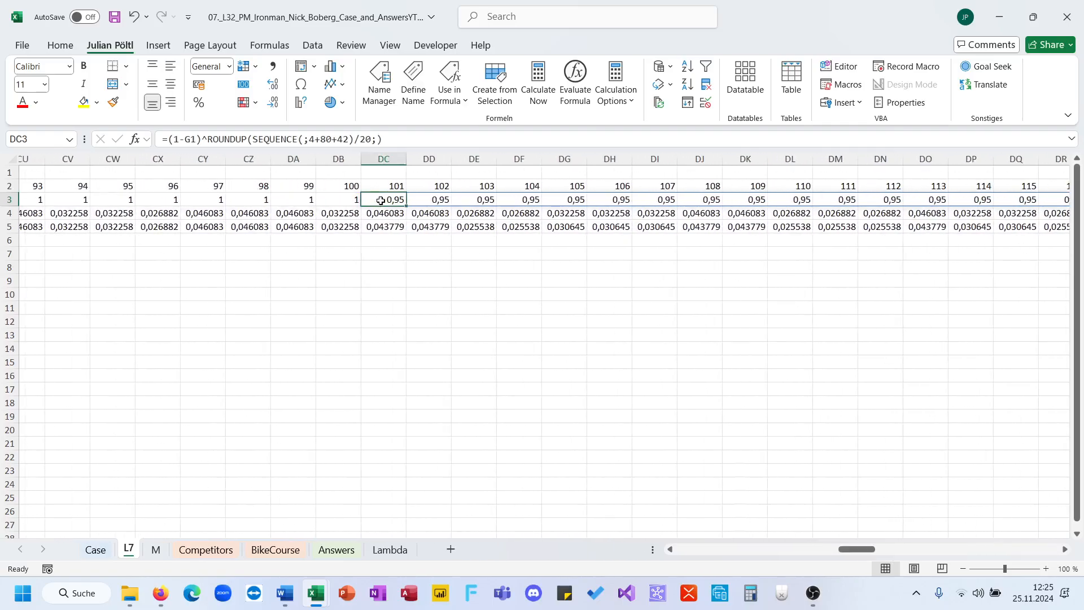
click(210, 139)
key(BackSpace)
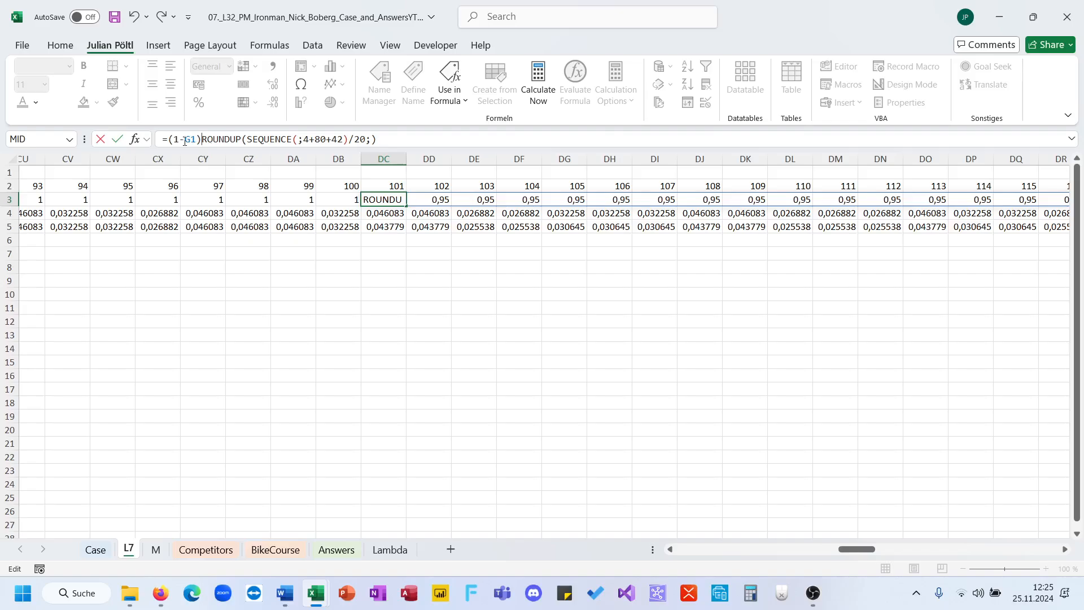
click(184, 140)
key(BackSpace)
text(+)
click(203, 139)
text(^)
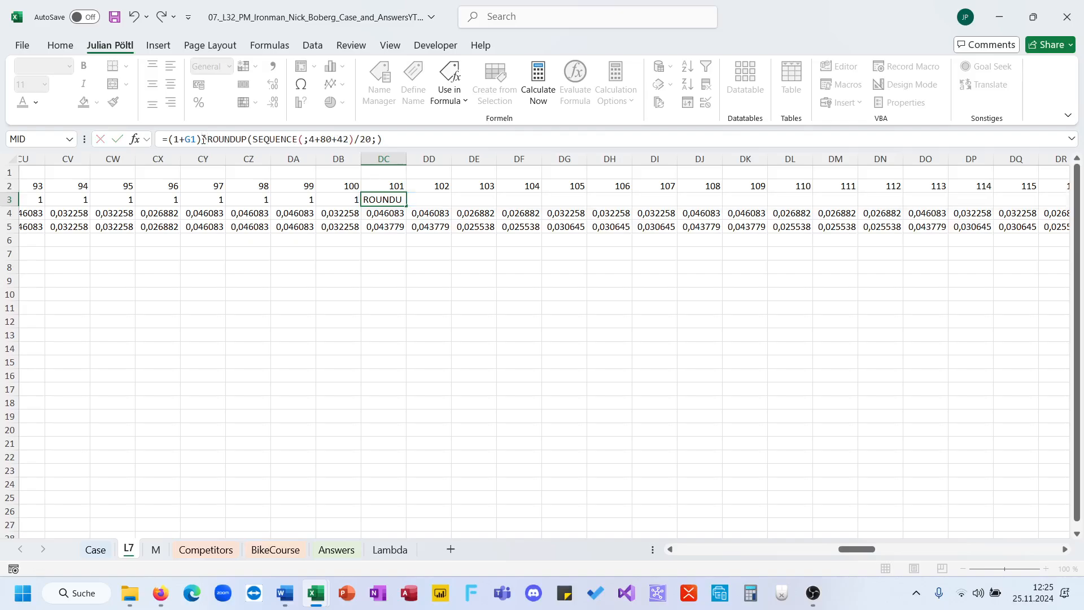
key(Return)
Accumulate the adjusted times from row 5 in G6 with =SCAN(0;G5#;SUM)
click(371, 227)
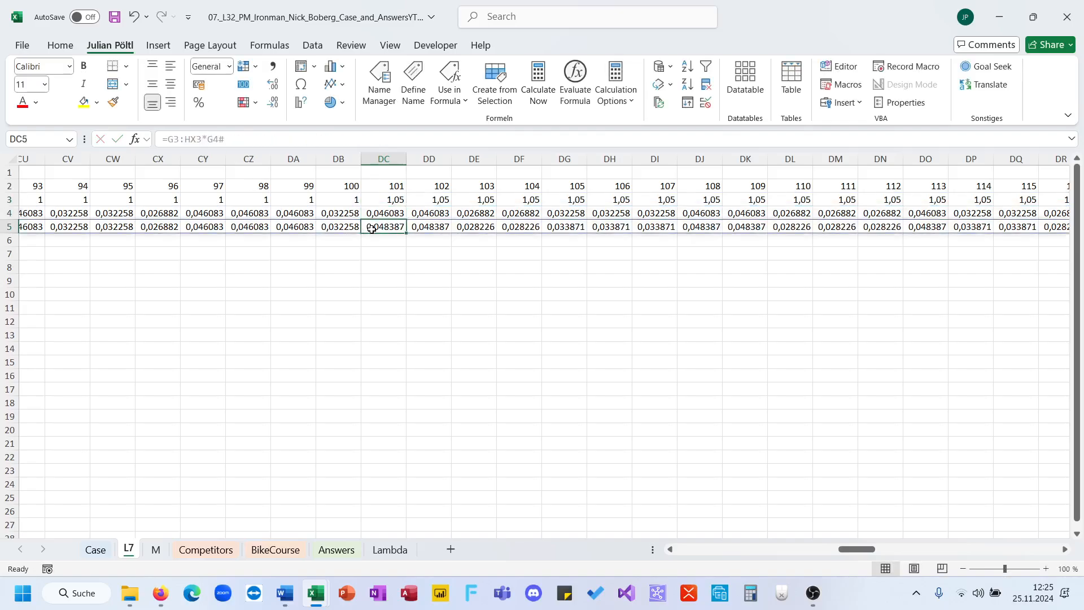
key(ctrl+Left)
key(Left)
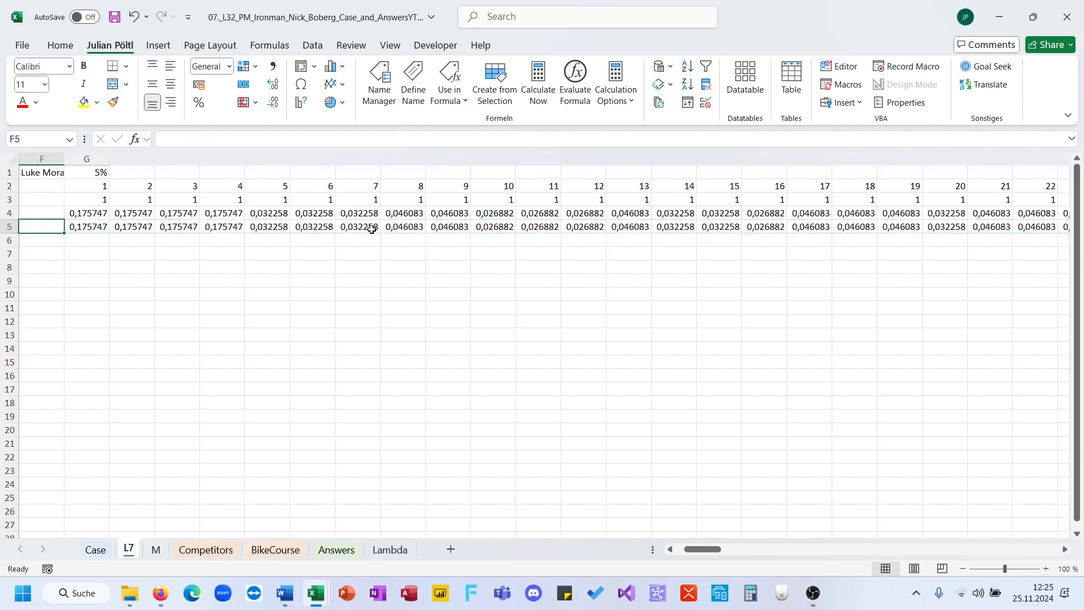
key(Down)
key(Right)
text(=sc)
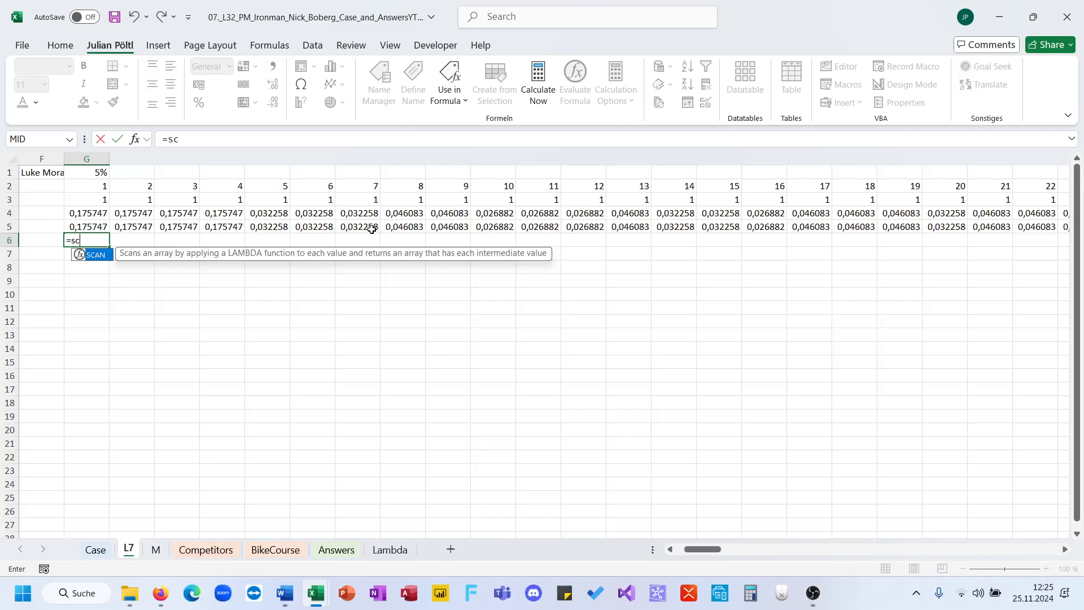
key(Tab)
text(0;)
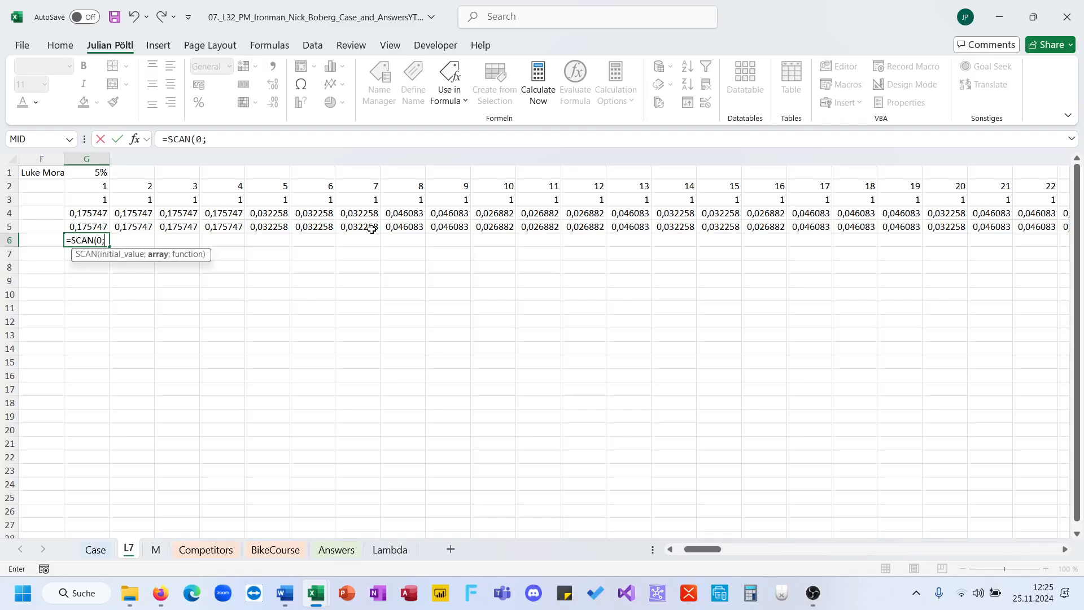
key(Up)
text(#;SUM))
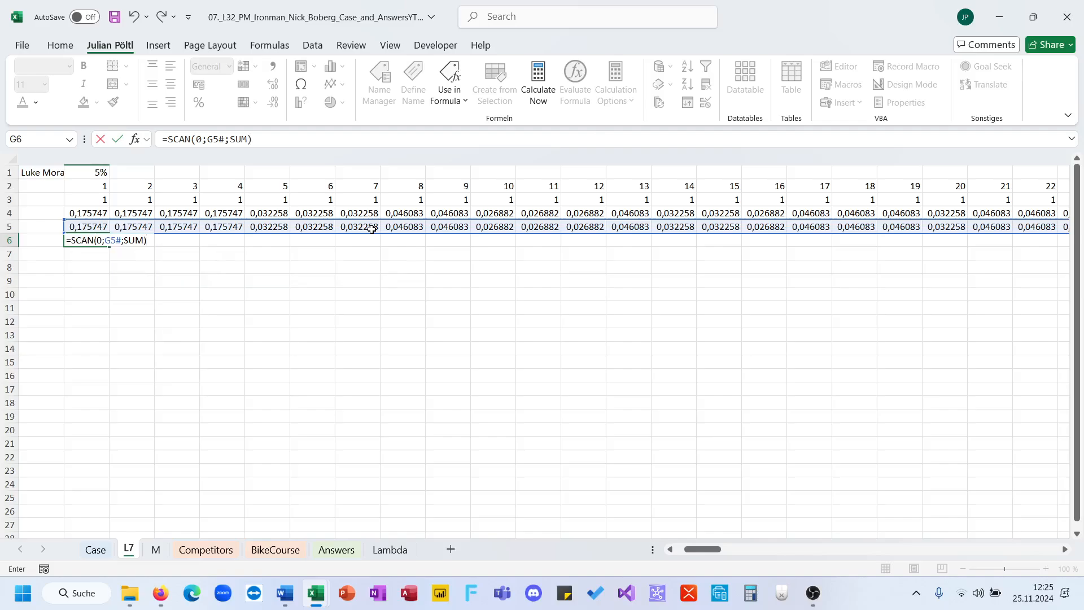
key(ctrl+Return)
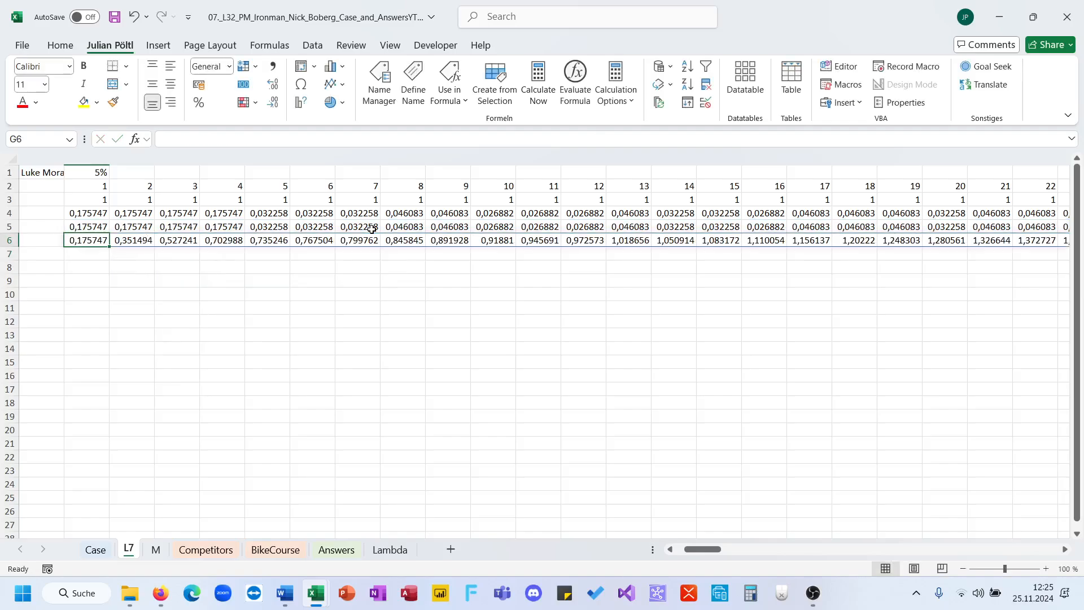
Round the cumulative time at kilometre 226 to one decimal in C1 of sheet L7 with =ROUND(HX6;1)
click(96, 549)
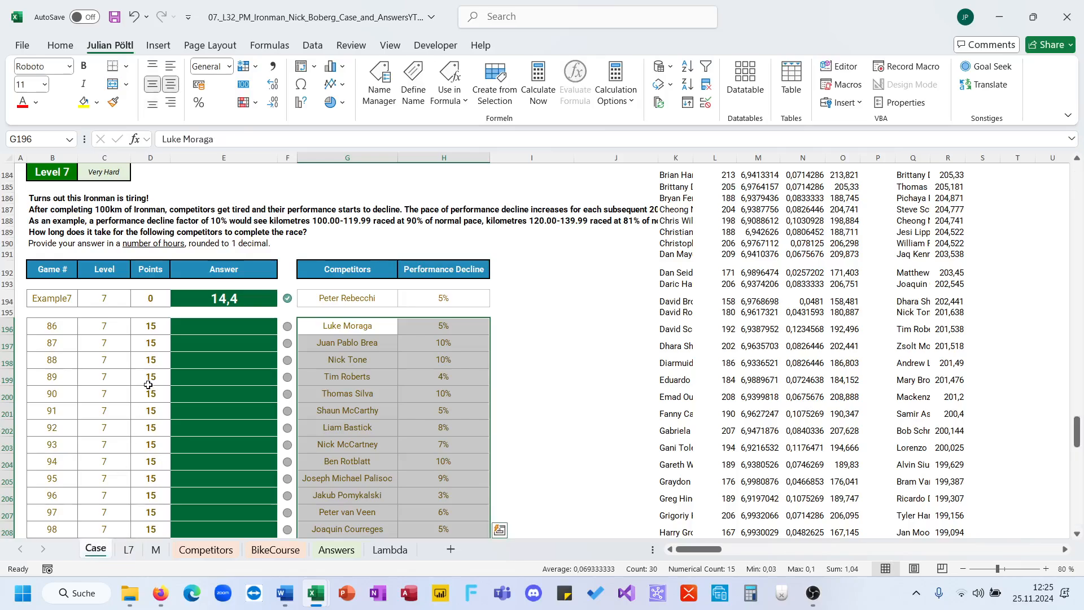
click(130, 548)
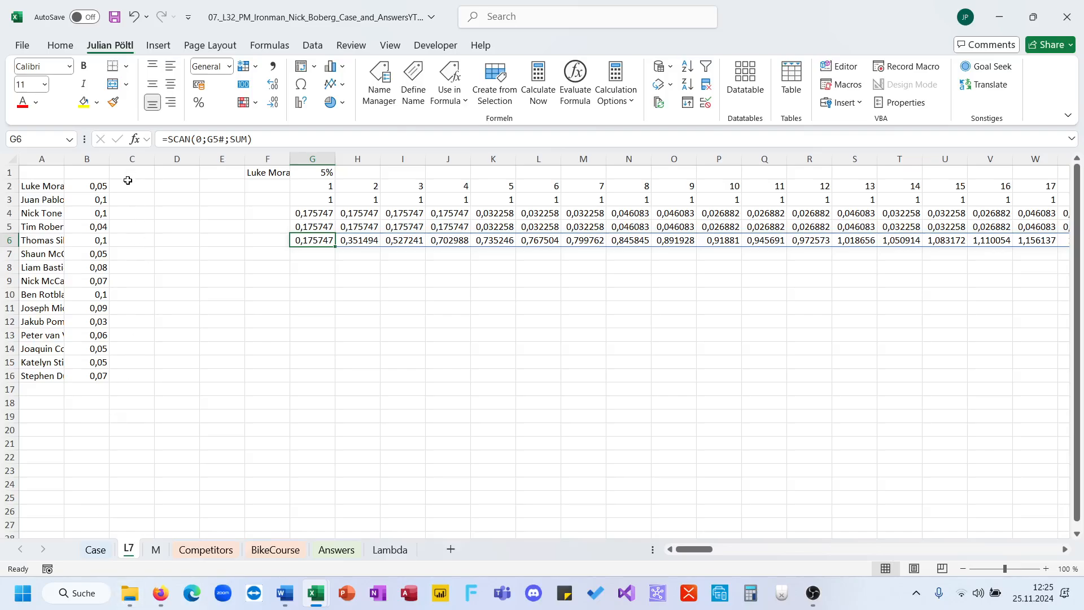
click(129, 173)
text(0i)
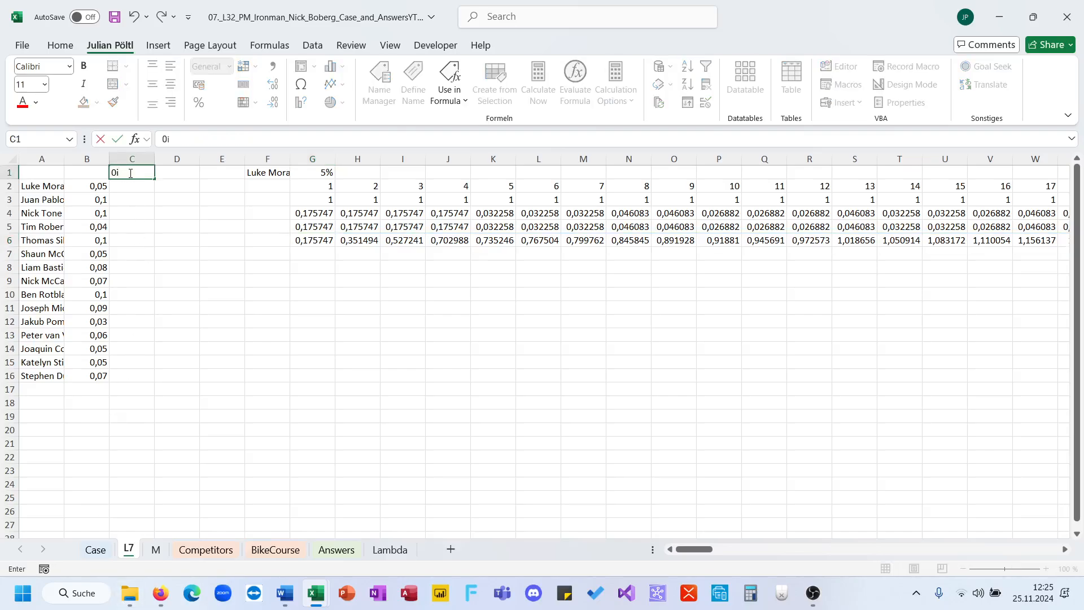
text(=ROUND()
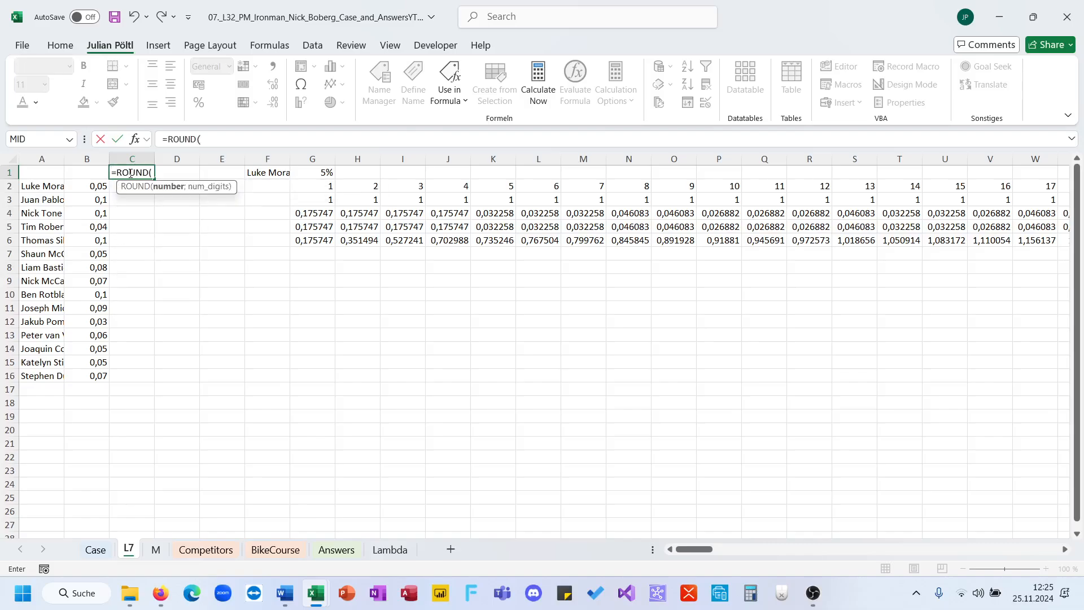
text(INDEX()
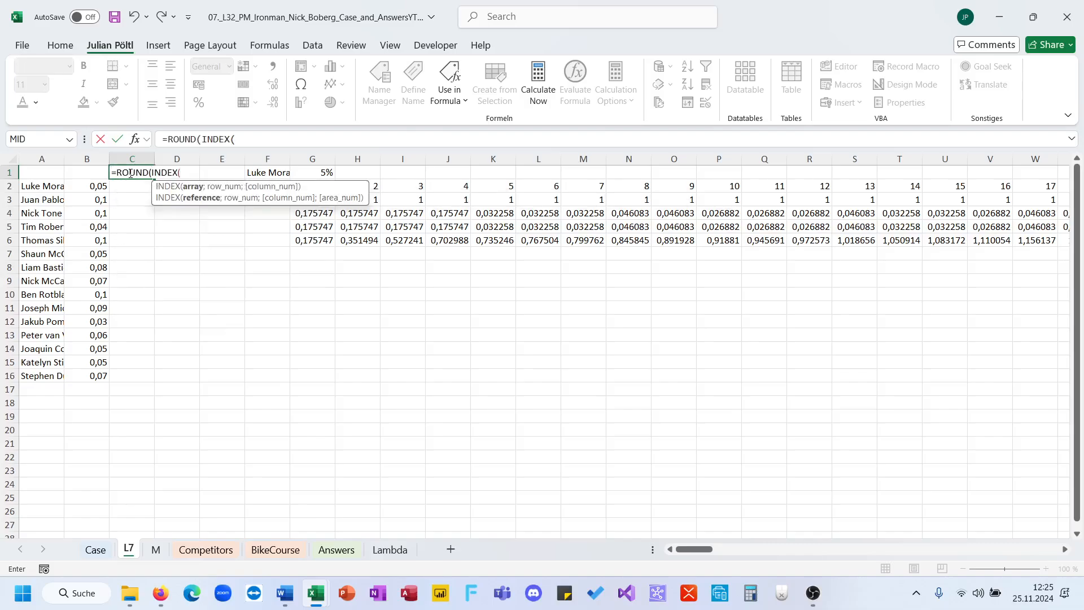
key(BackSpace)
key(BackSpace)
key(BackSpace)
key(BackSpace)
key(BackSpace)
key(BackSpace)
click(321, 243)
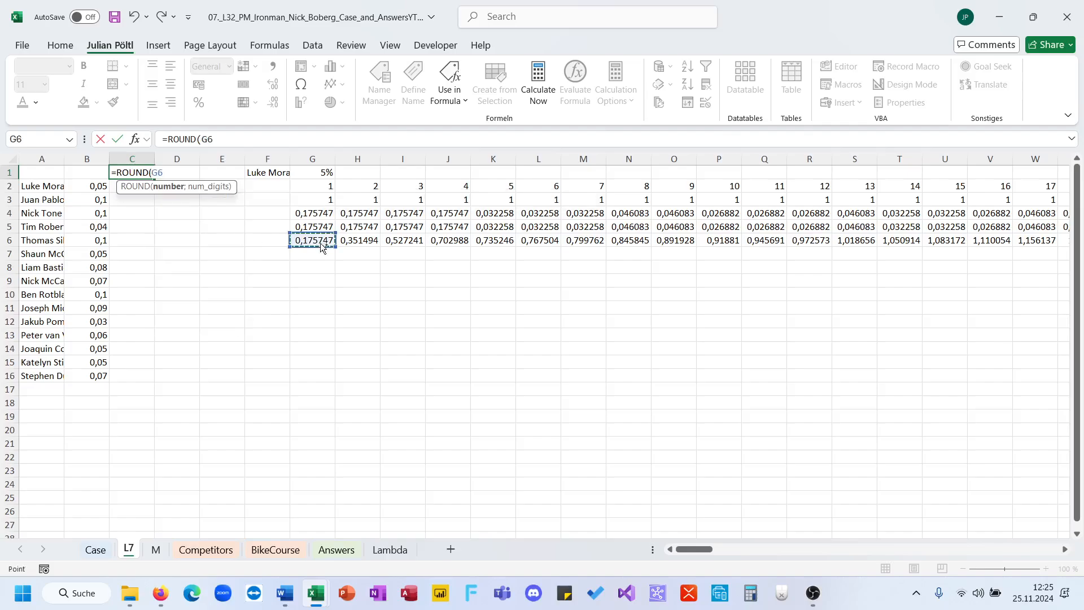
key(ctrl+Right)
text())
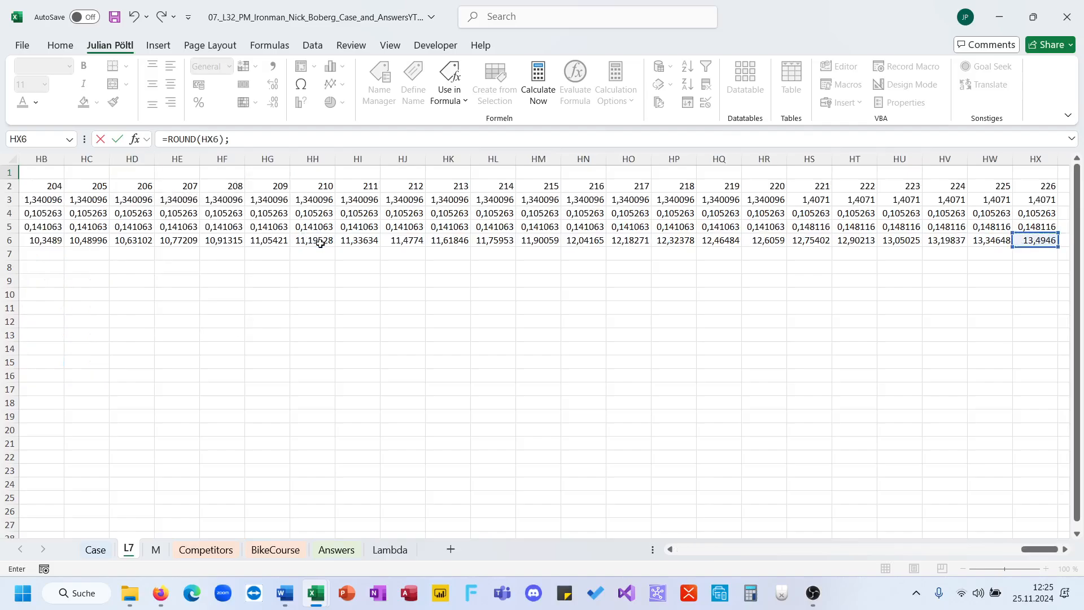
key(BackSpace)
key(BackSpace)
text(;)
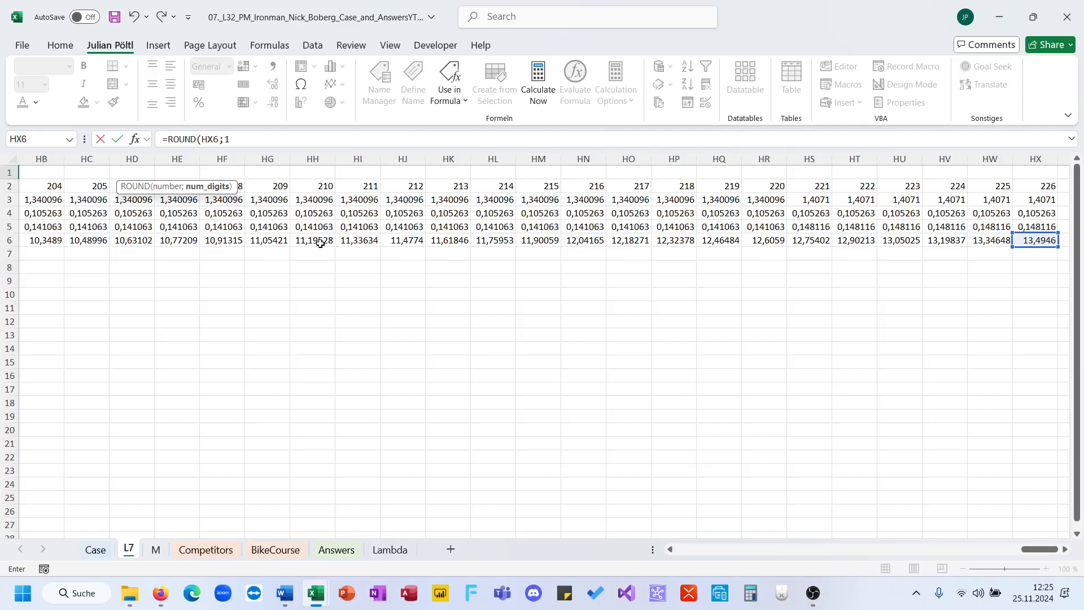
key(Escape)
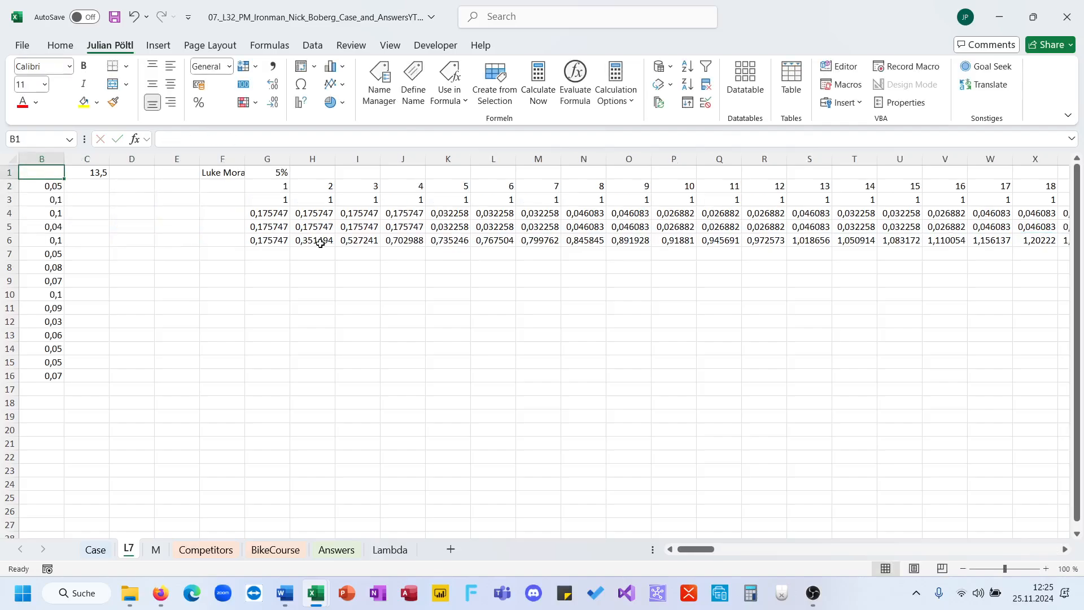
Enter 13,5 as the answer for game 86 in E196 on the Case sheet
click(95, 549)
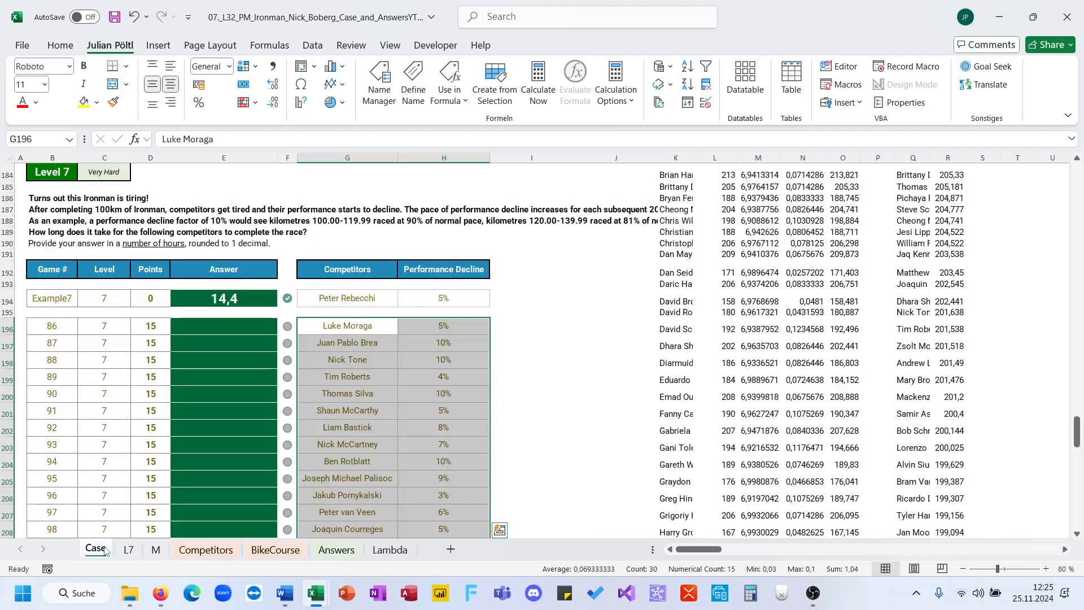
click(223, 332)
text(13,5)
key(ctrl+Return)
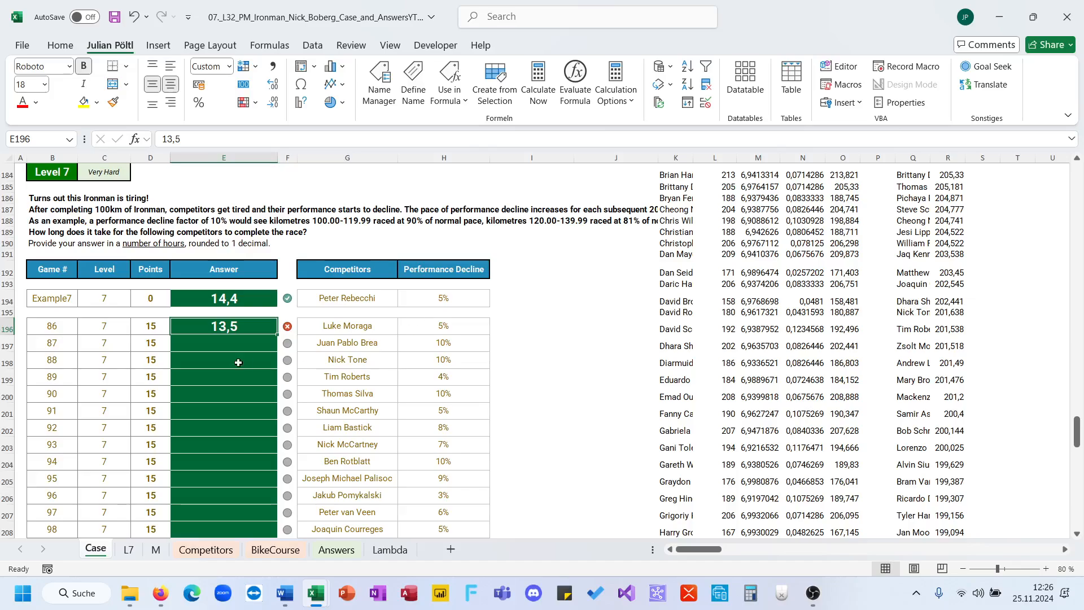
Check the game 86 answer against the Level 7 solutions on the Answers sheet
click(337, 549)
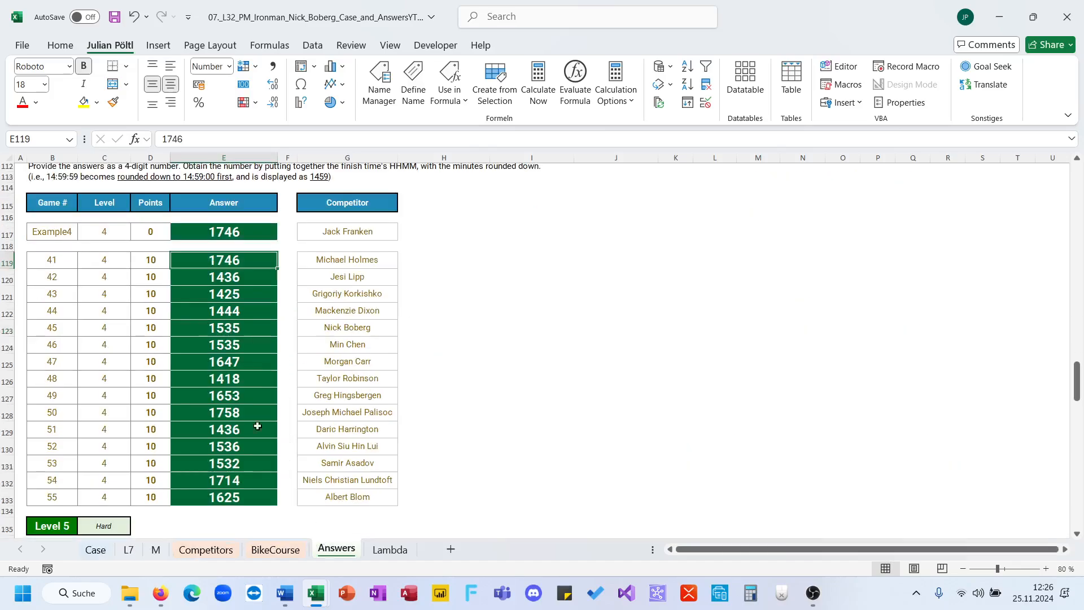
scroll(236, 378, down, 20)
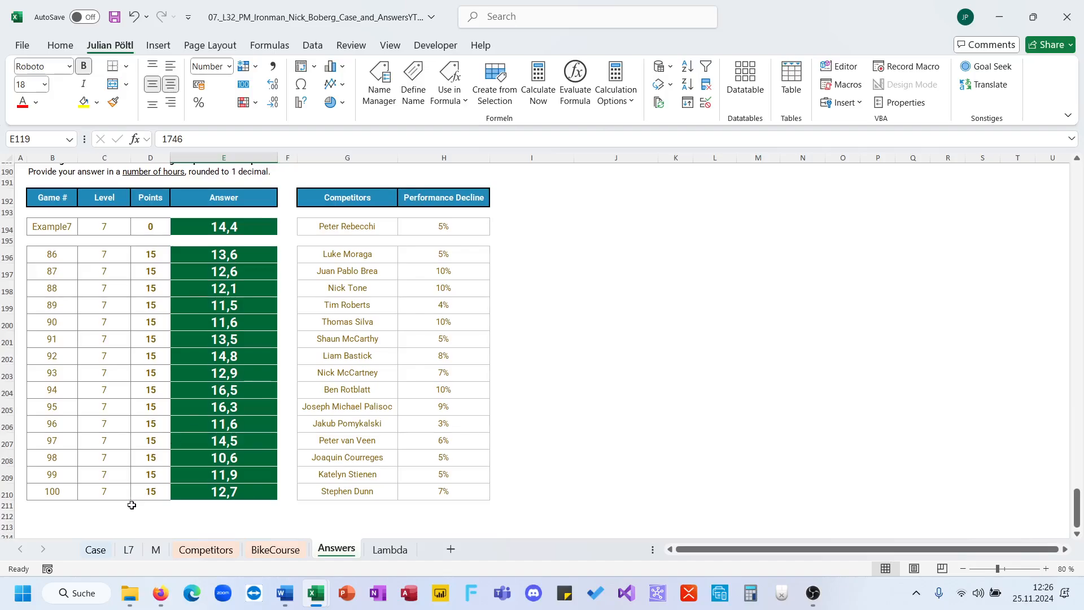
click(96, 549)
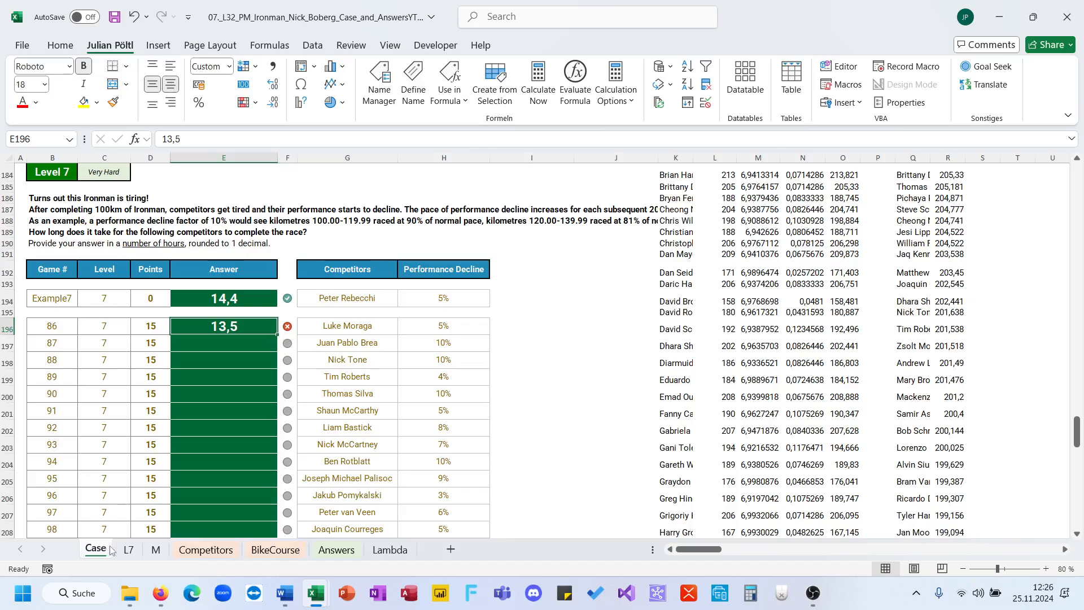
Examine the rounded result in C1, the cumulative times through kilometre 226 and the row 3 factors up to kilometre 100 on sheet L7
click(129, 550)
click(97, 174)
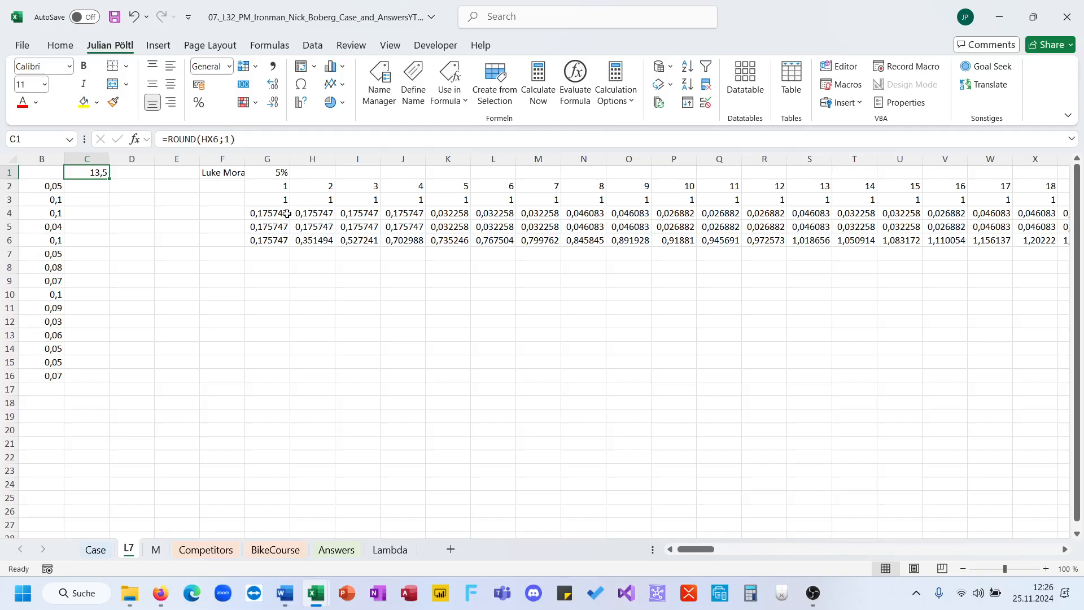
click(265, 238)
key(ctrl+Right)
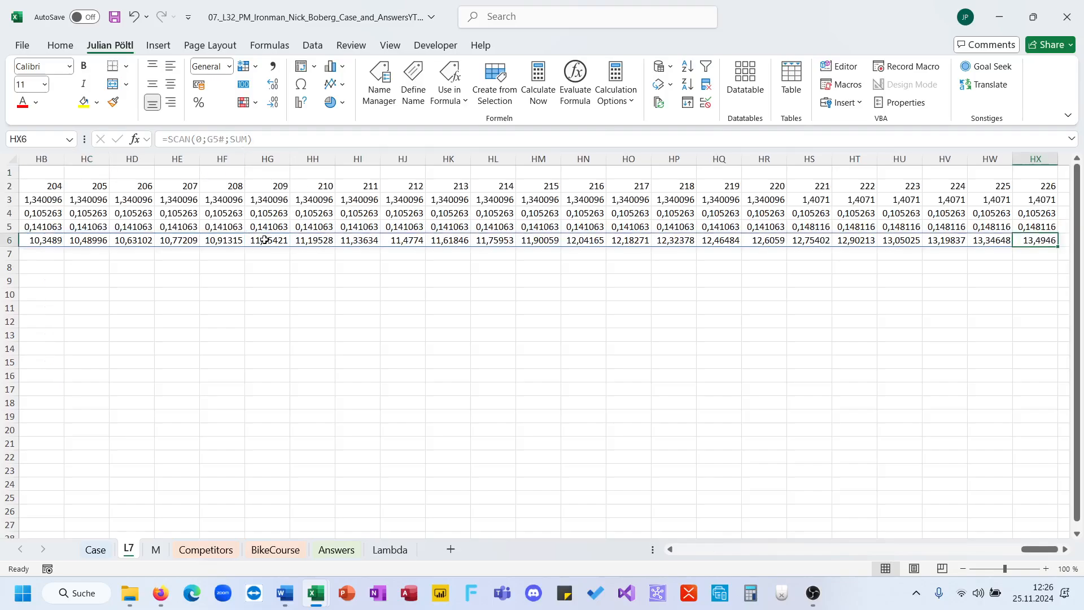
key(ctrl+Left)
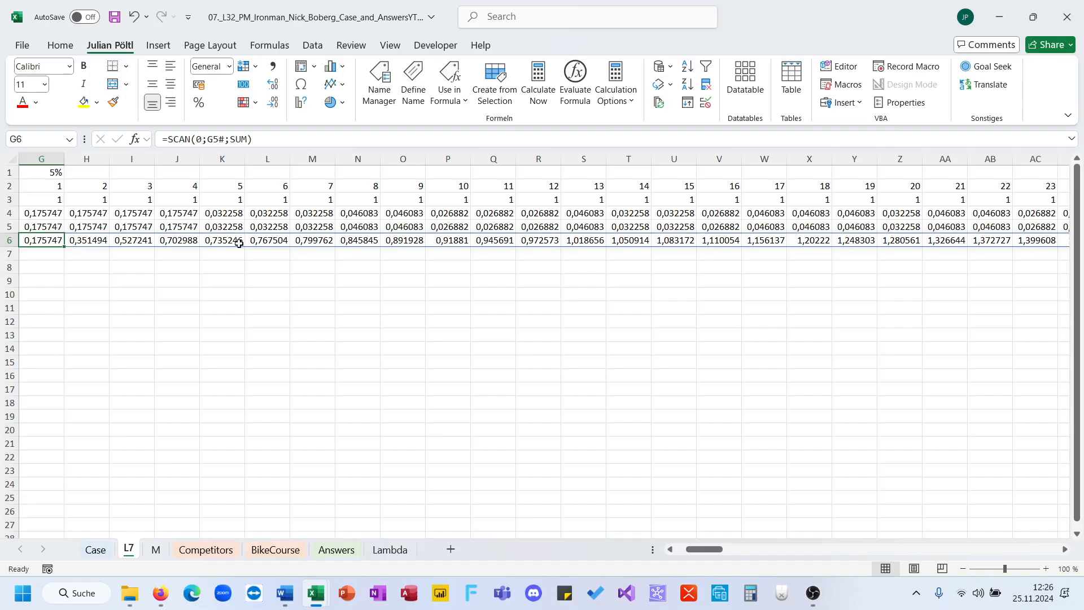
scroll(249, 240, left, 2)
click(124, 201)
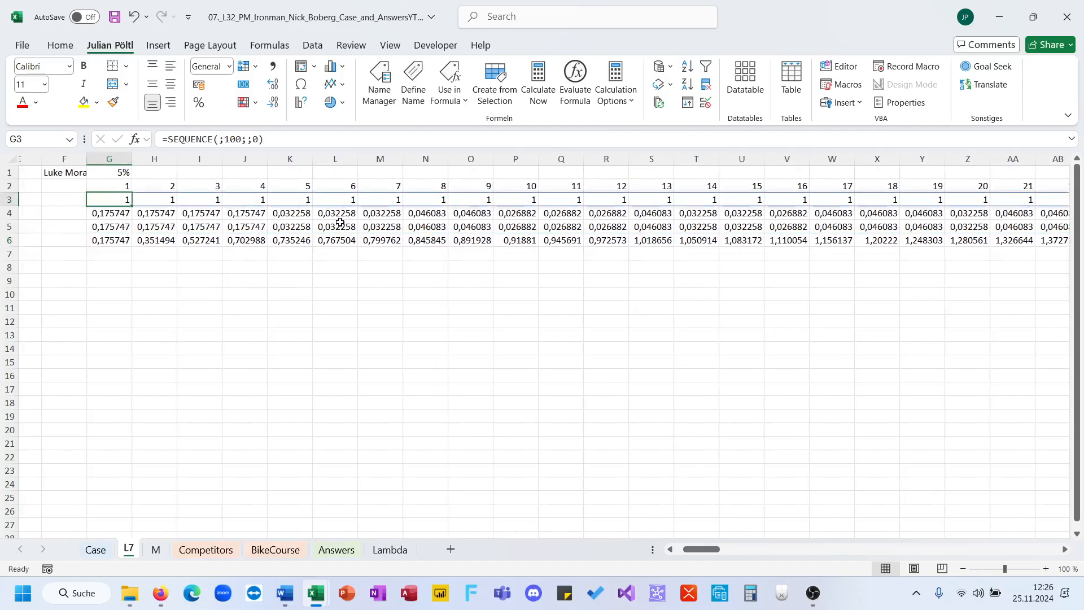
scroll(340, 222, right, 10)
scroll(340, 222, right, 18)
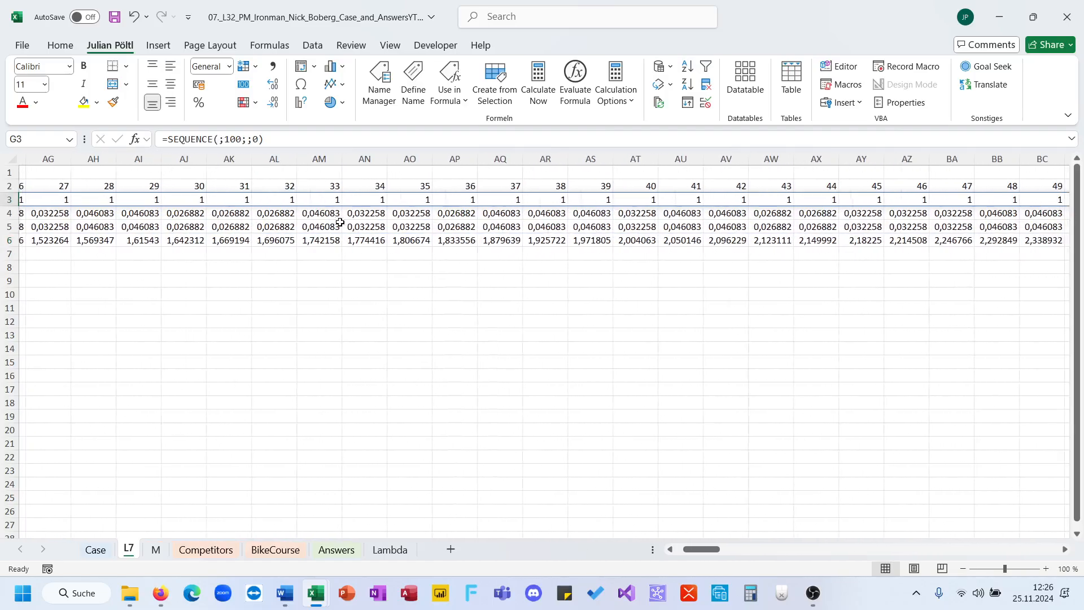
scroll(340, 222, right, 18)
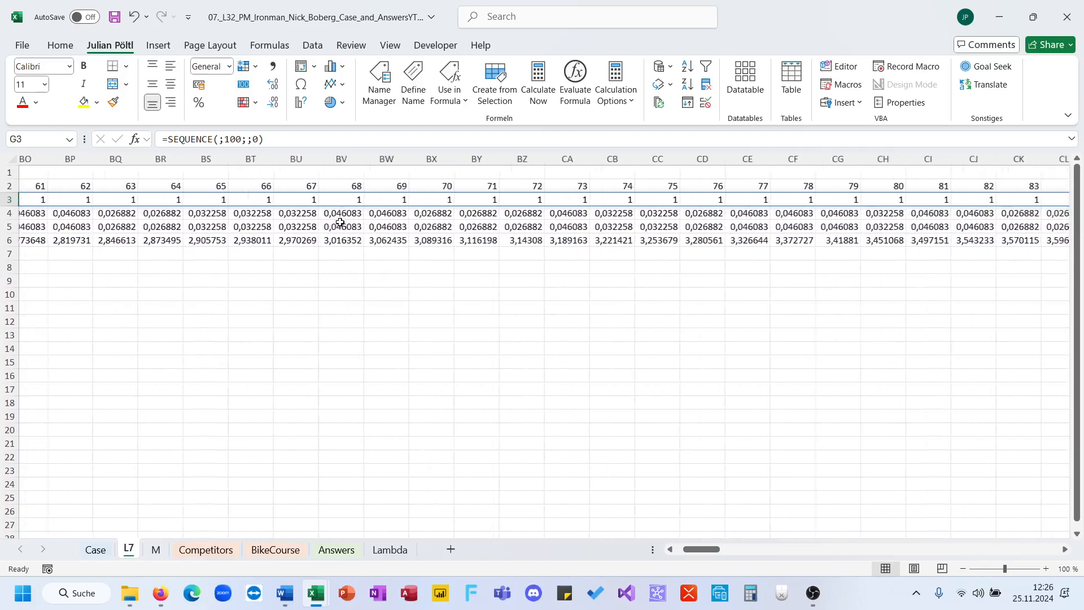
scroll(340, 222, left, 3)
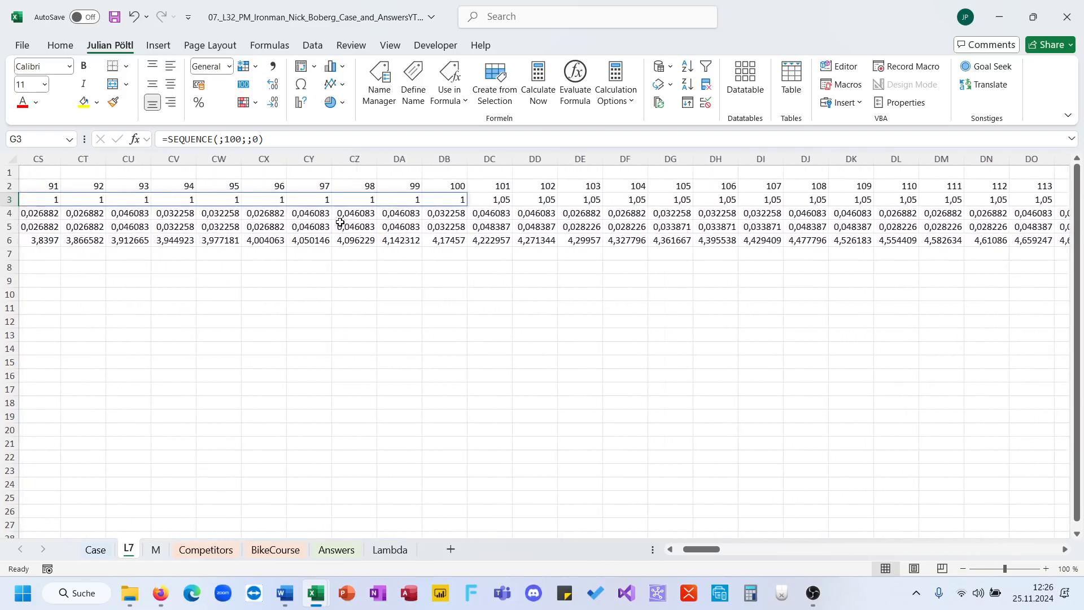
click(454, 199)
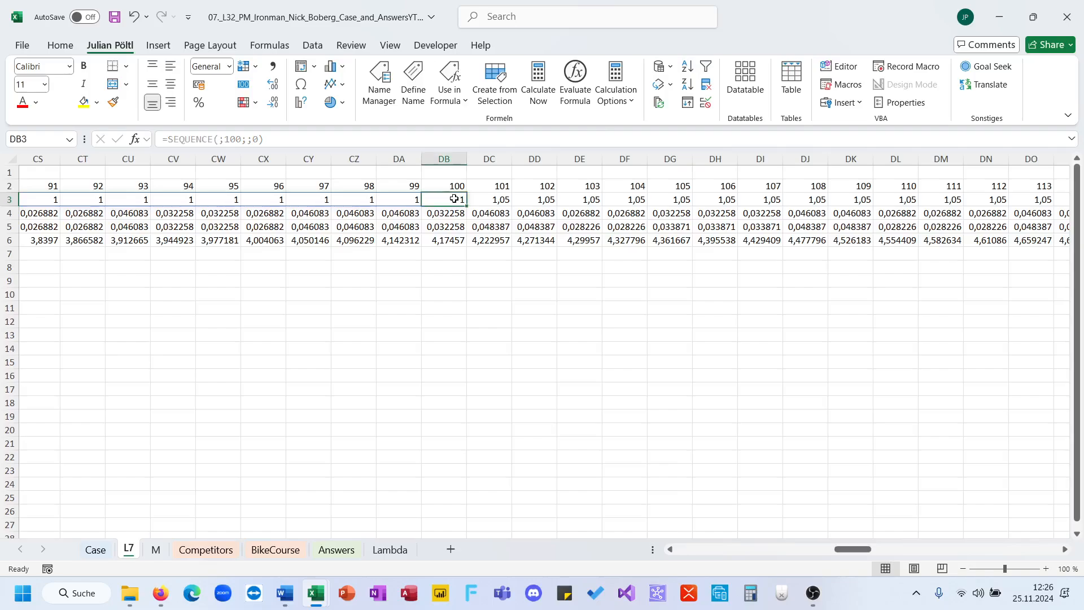
key(ctrl+shift+Left)
key(ctrl+q)
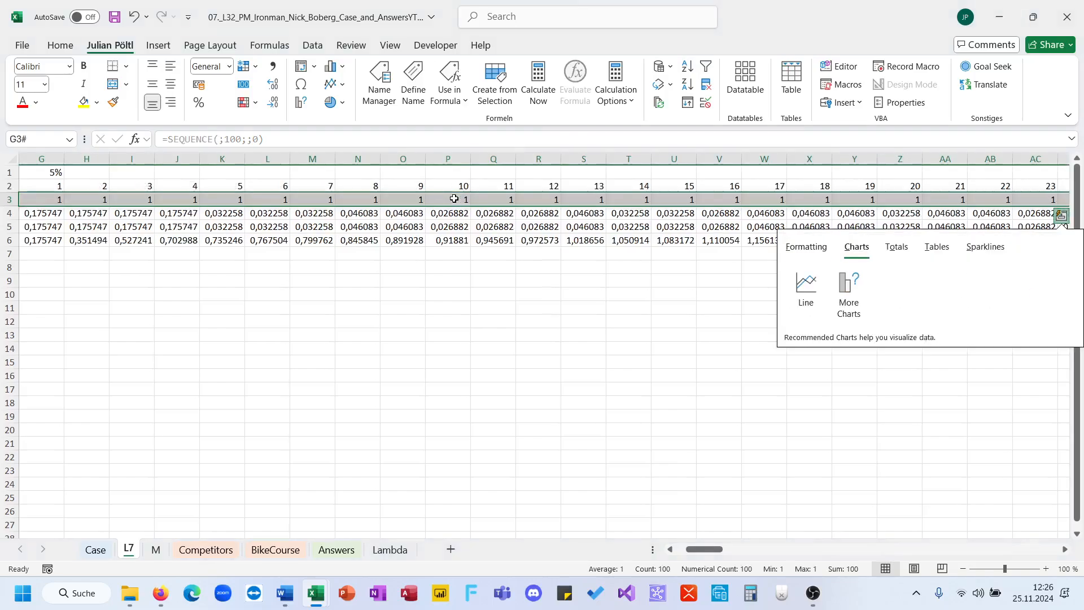
key(Right)
key(Escape)
text(^)
key(Right)
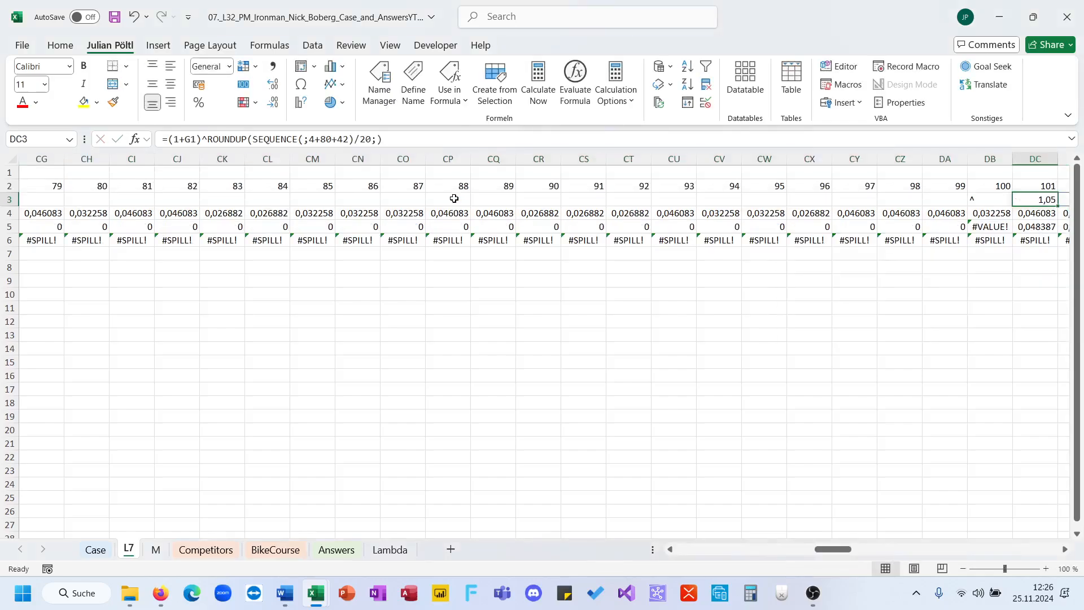
key(ctrl+z)
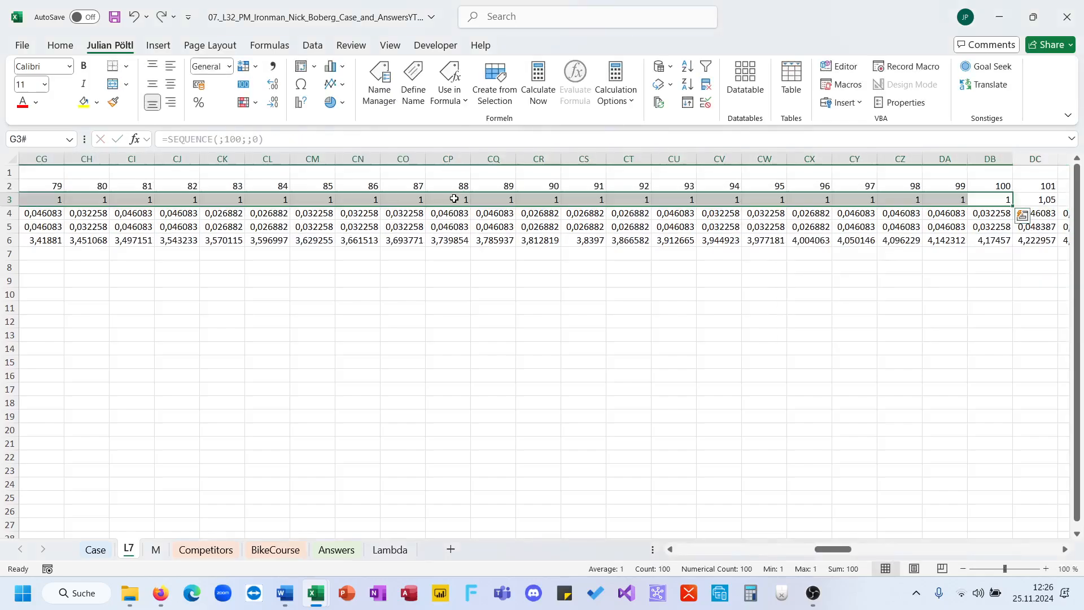
Clear the game 86 answer on the Case sheet and reread the Level 7 performance decline example
click(96, 549)
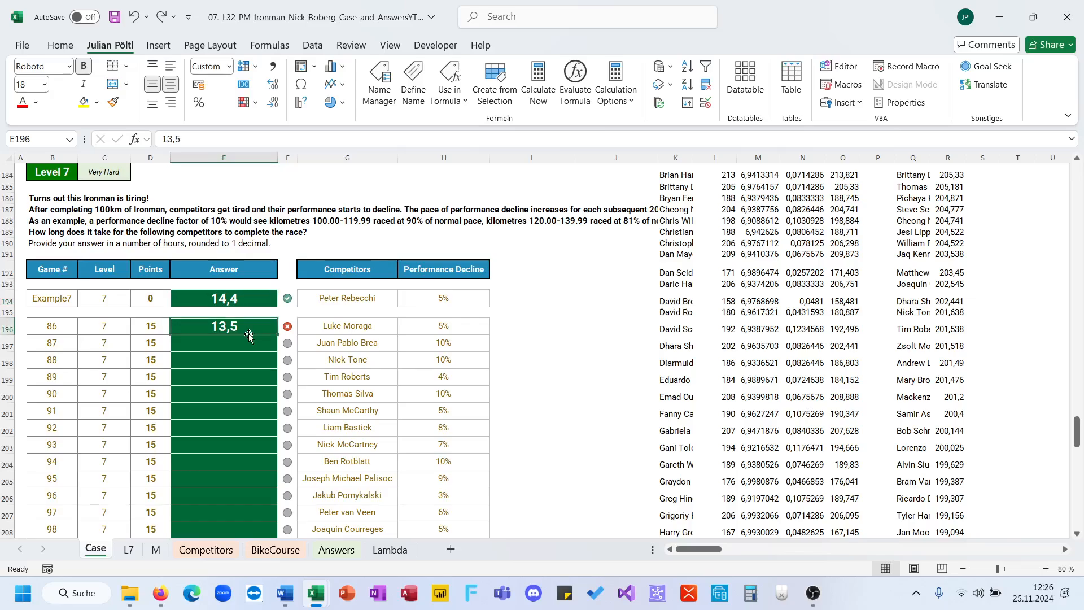
key(Delete)
click(406, 221)
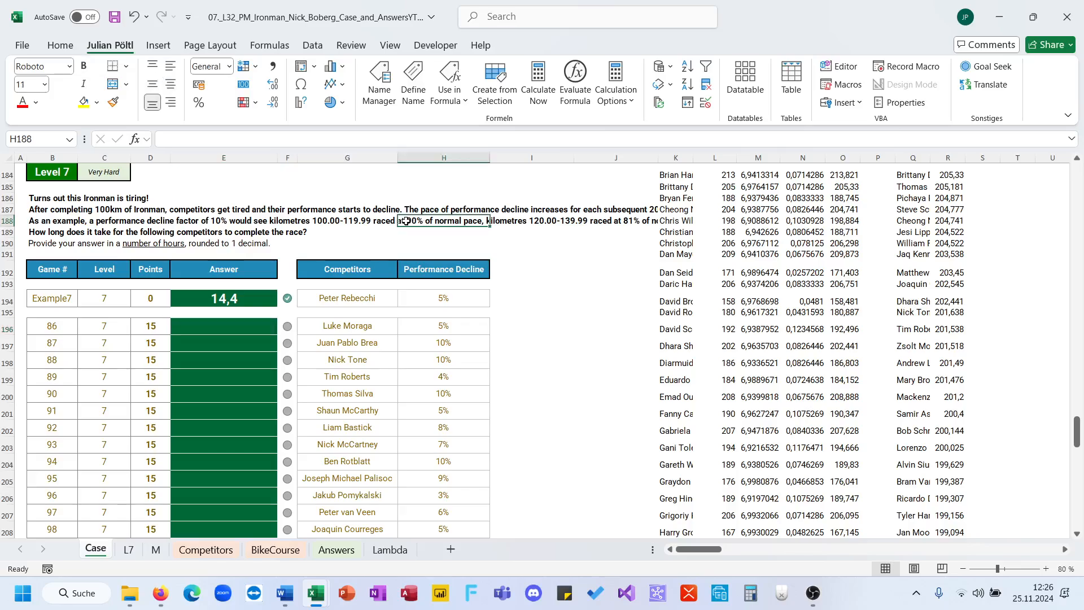
Copy the example competitor's name from G194 on the Case sheet into A17 on sheet L7
click(357, 294)
key(ctrl+c)
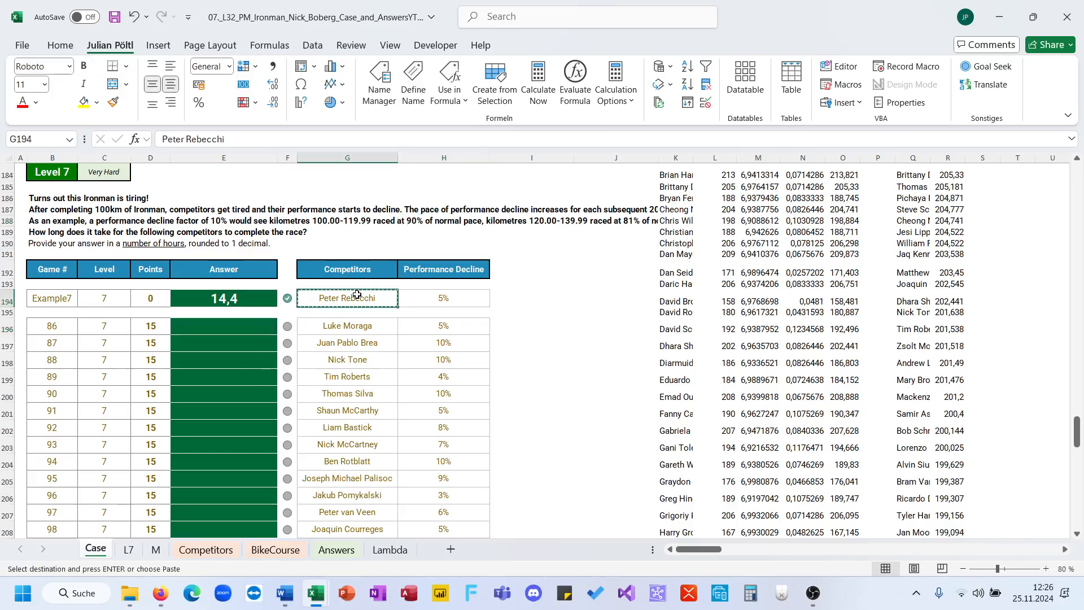
click(129, 550)
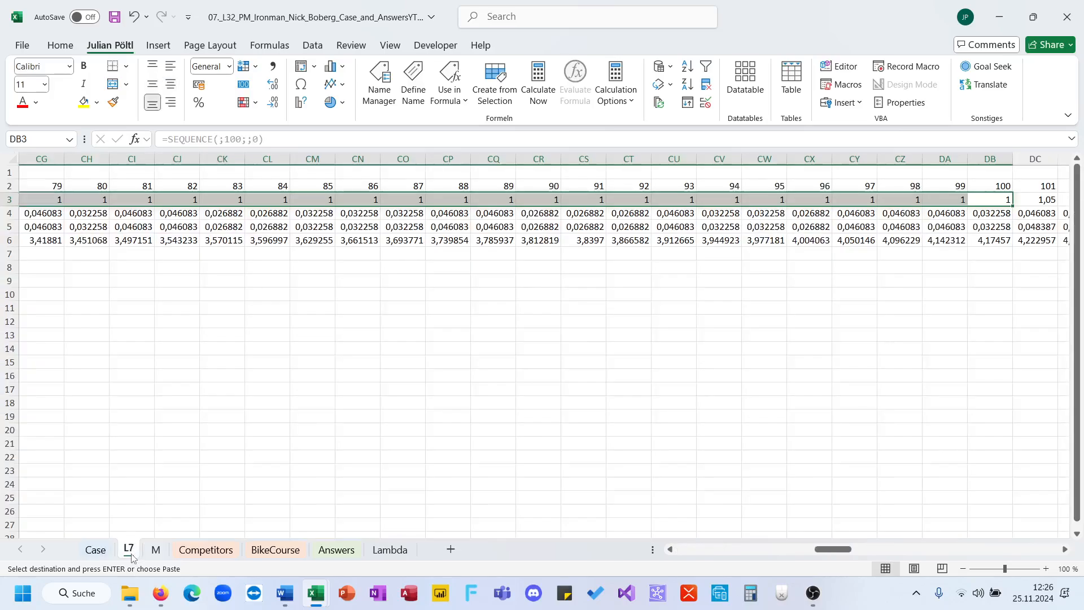
scroll(114, 338, left, 15)
click(75, 271)
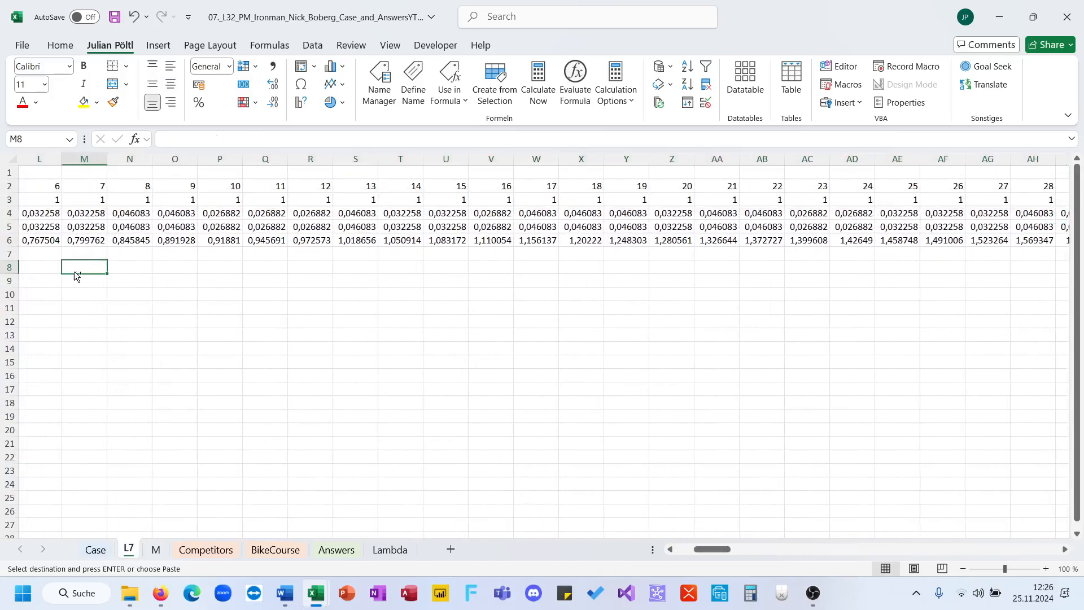
key(ctrl+Left)
key(Up)
key(Up)
key(Left)
key(Up)
key(Up)
key(Up)
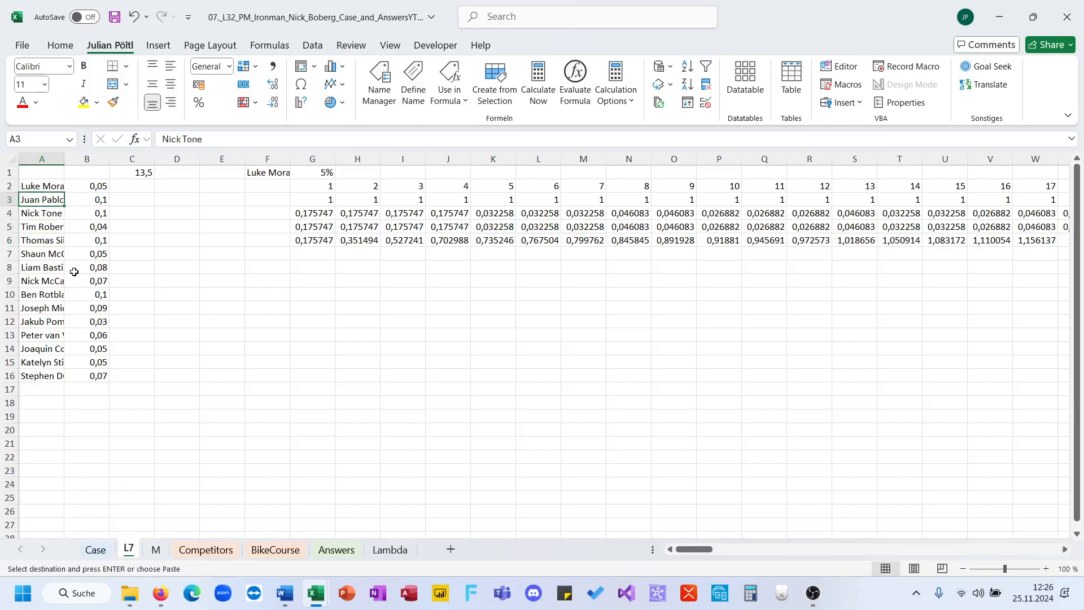
key(Down)
key(Down)
key(ctrl+Down)
key(Down)
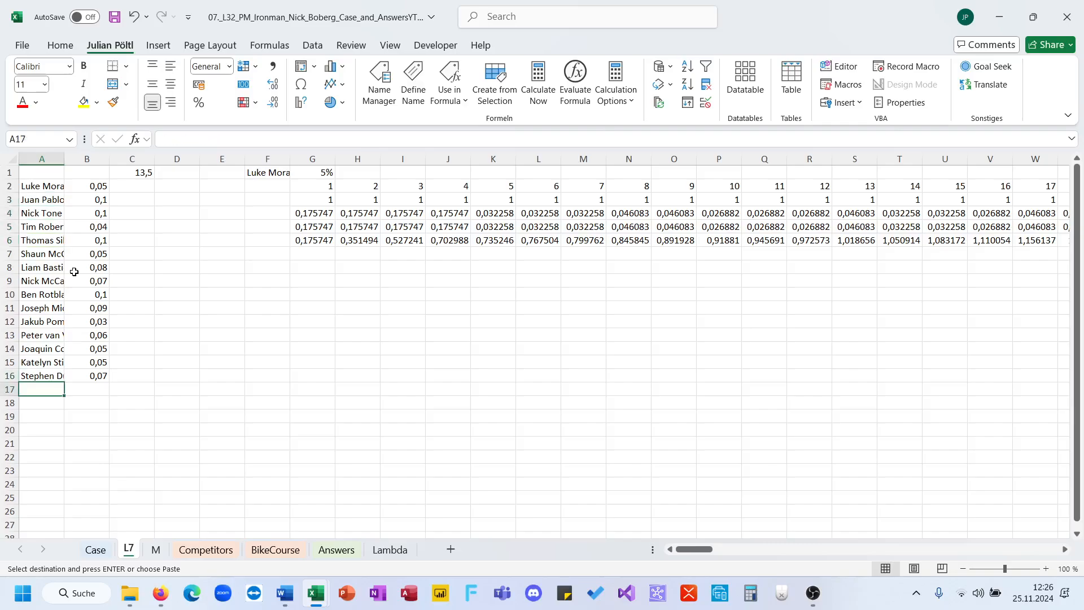
key(ctrl+v)
Enter the example competitor's performance decline of 0,05 in B17
click(94, 390)
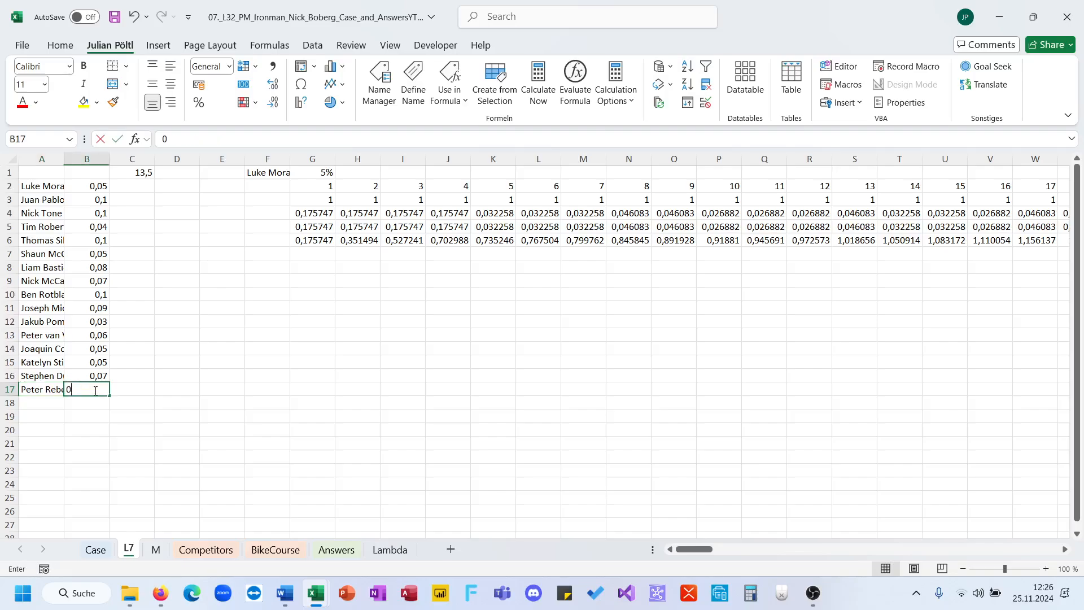
text(0,05)
key(Return)
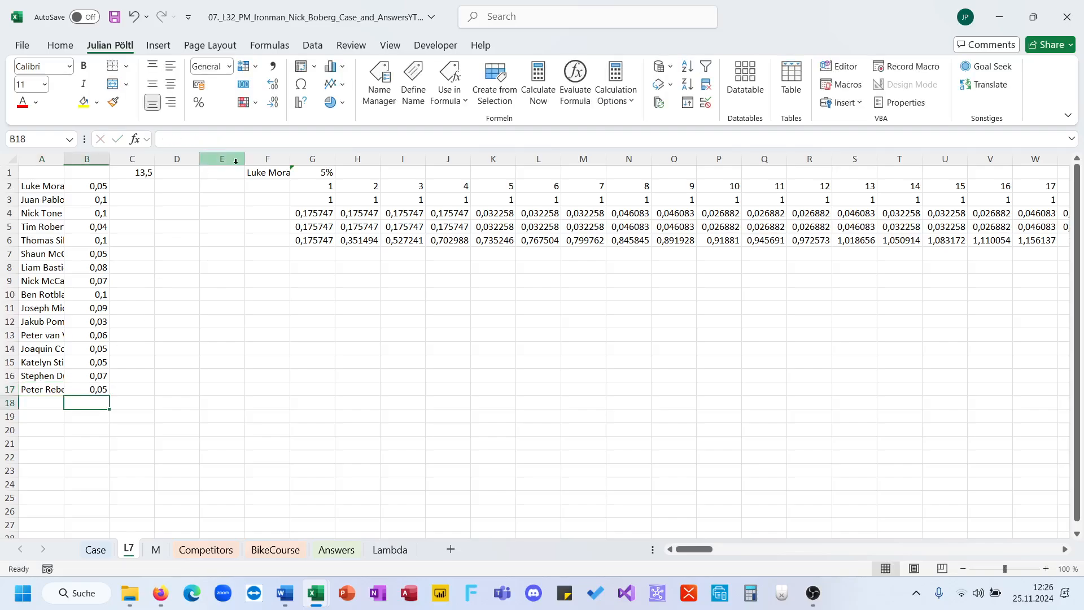
Copy the example competitor's name from A17 into the lookup cell F1
click(266, 170)
click(54, 388)
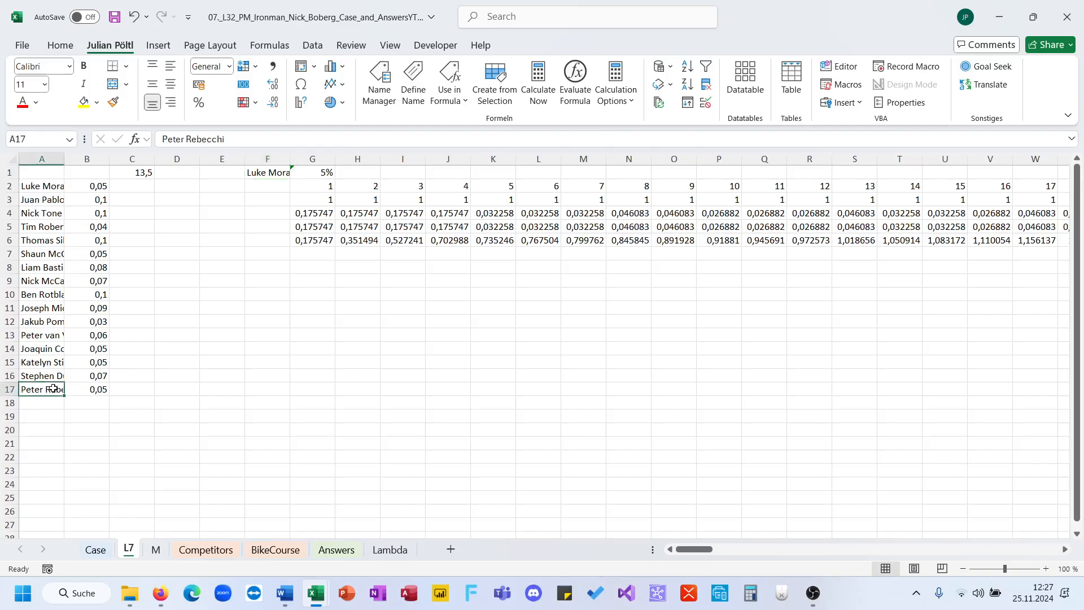
key(ctrl+c)
click(280, 176)
key(ctrl+v)
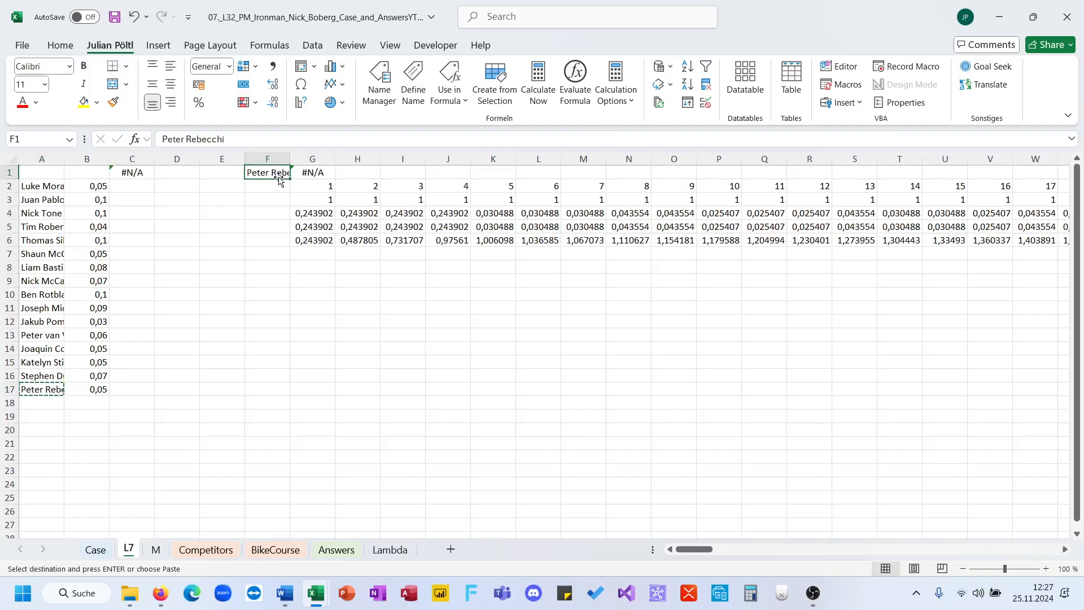
Extend the XLOOKUP ranges in G1 to A2:A17 and B2:B17
click(309, 169)
click(259, 139)
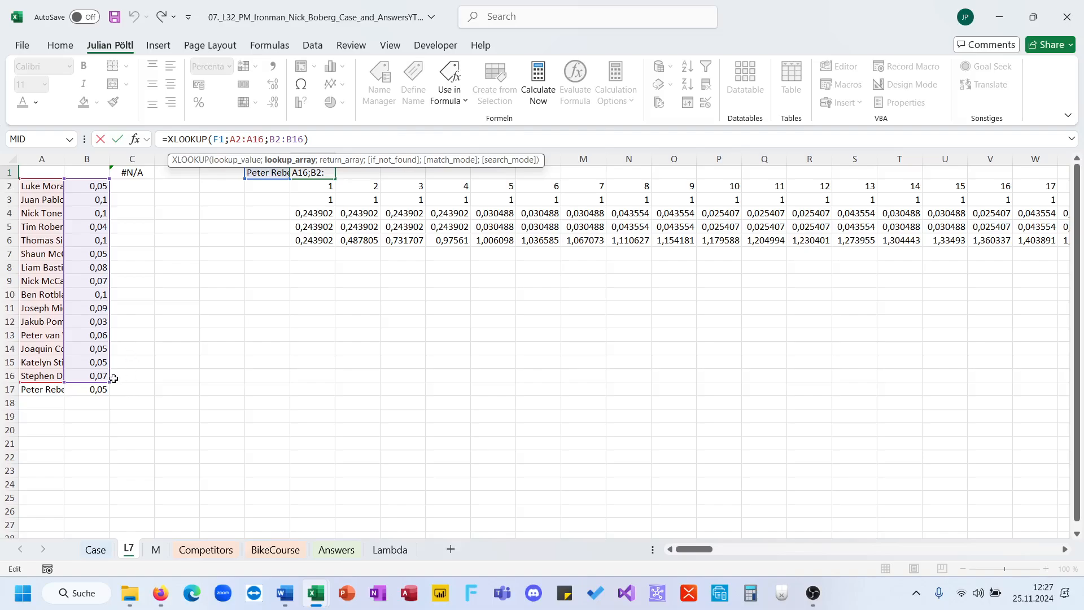
drag(114, 378, 63, 390)
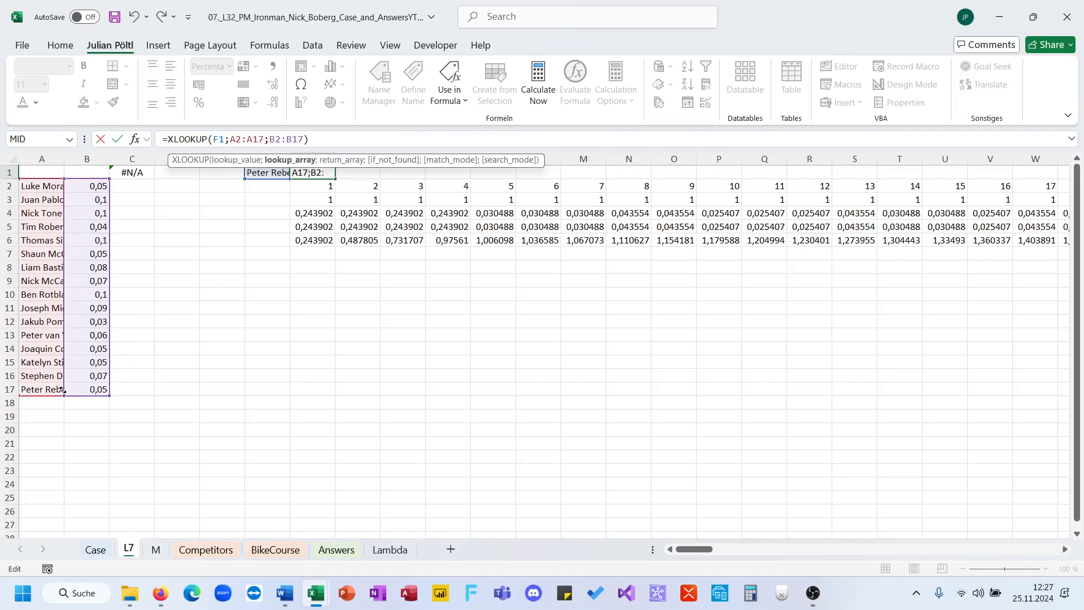
key(ctrl+Return)
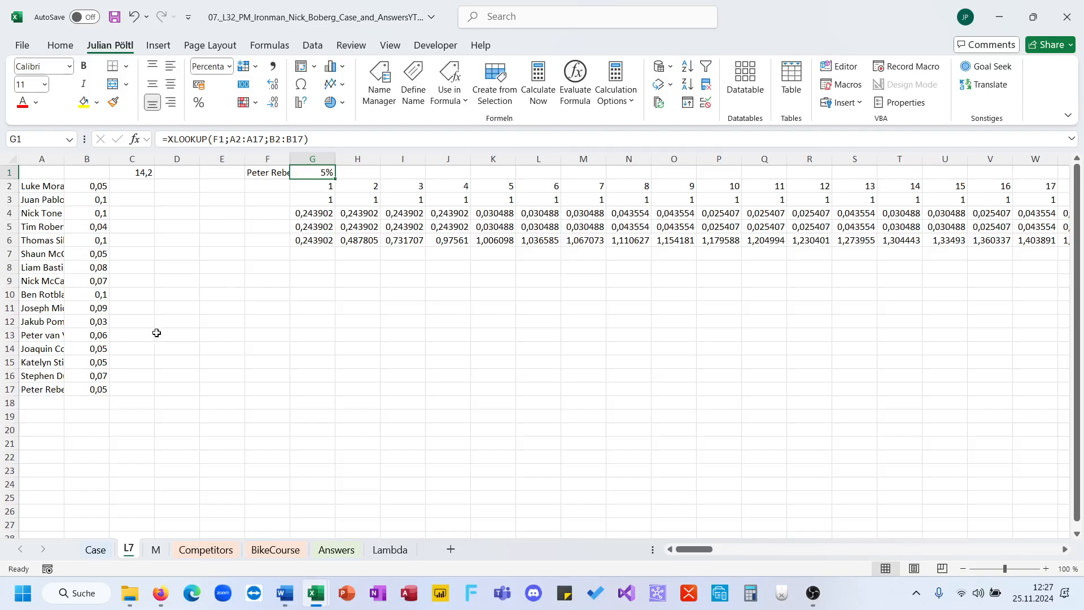
Compare the Level 7 decline rule on the Case sheet with the kilometre sequence and row 3 factors around kilometres 100 to 120 on L7
click(96, 549)
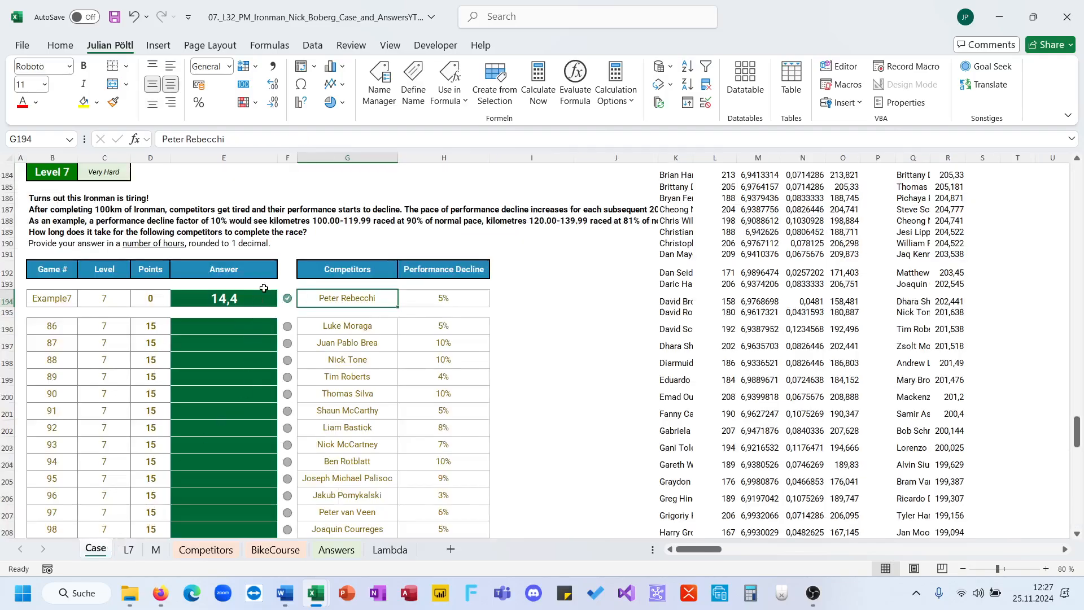
click(71, 211)
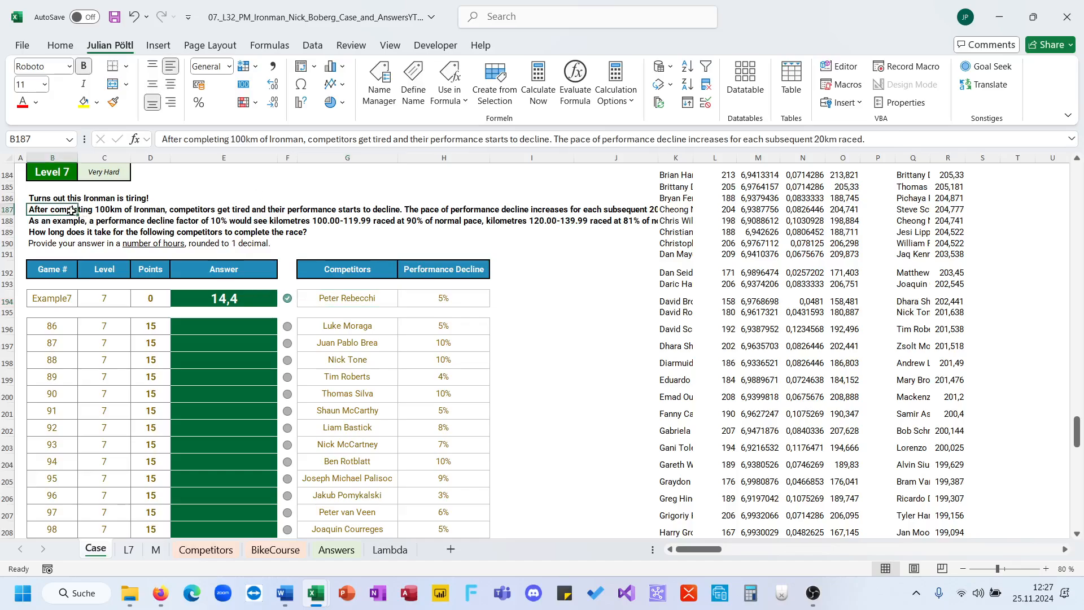
click(129, 550)
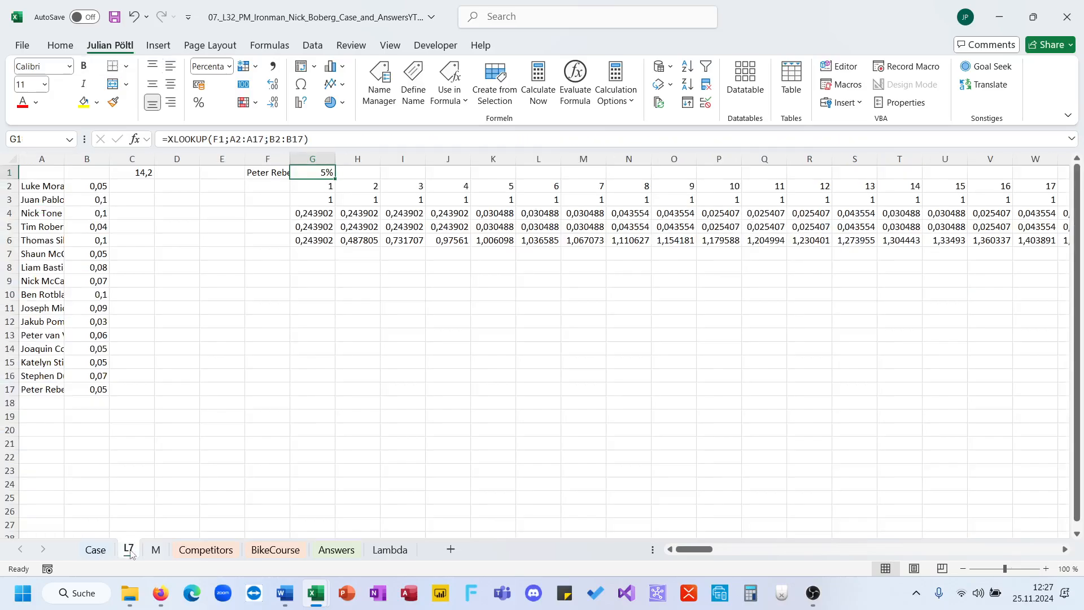
click(315, 191)
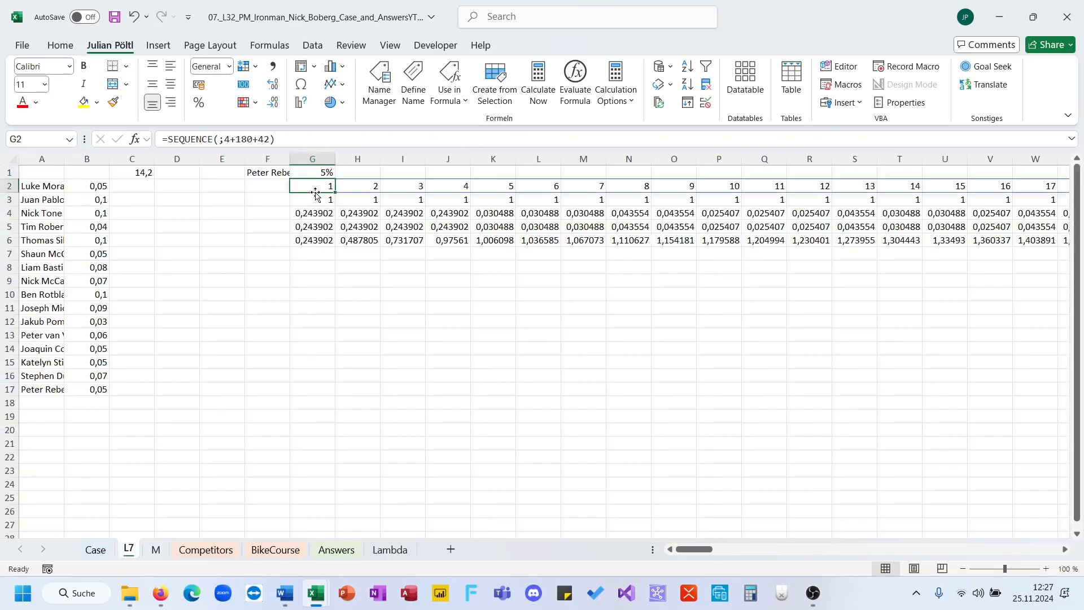
scroll(316, 194, right, 10)
scroll(315, 193, down, 8)
scroll(315, 194, right, 3)
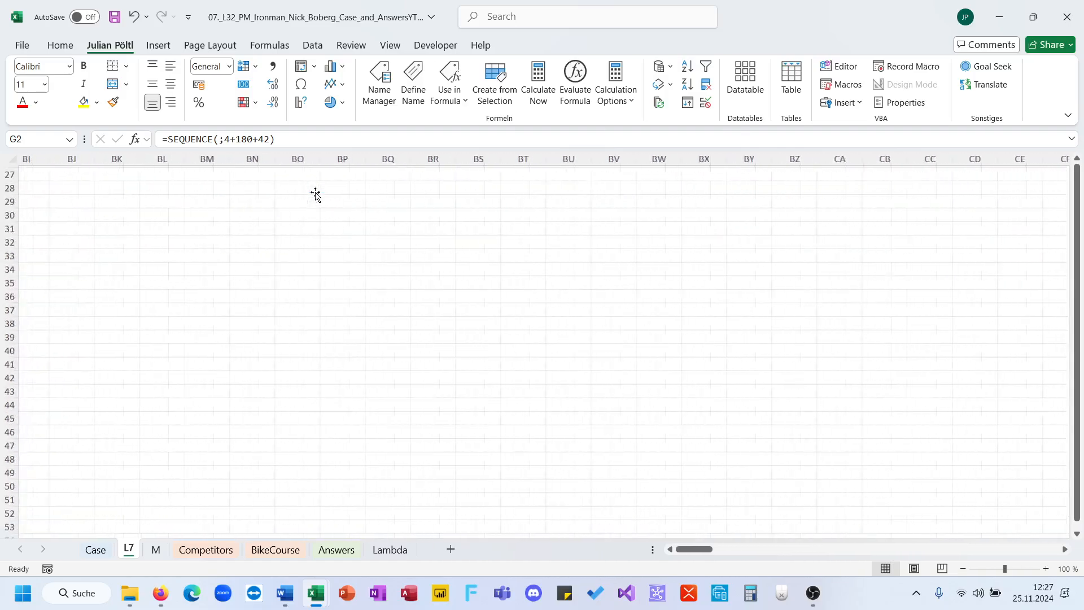
scroll(330, 237, up, 9)
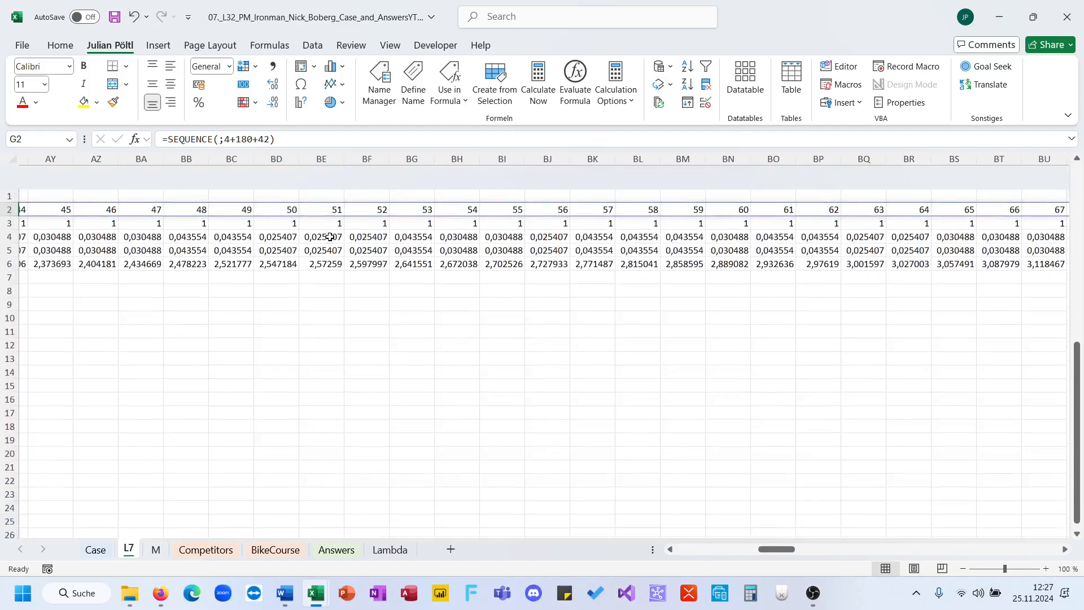
scroll(330, 237, right, 9)
scroll(331, 237, right, 6)
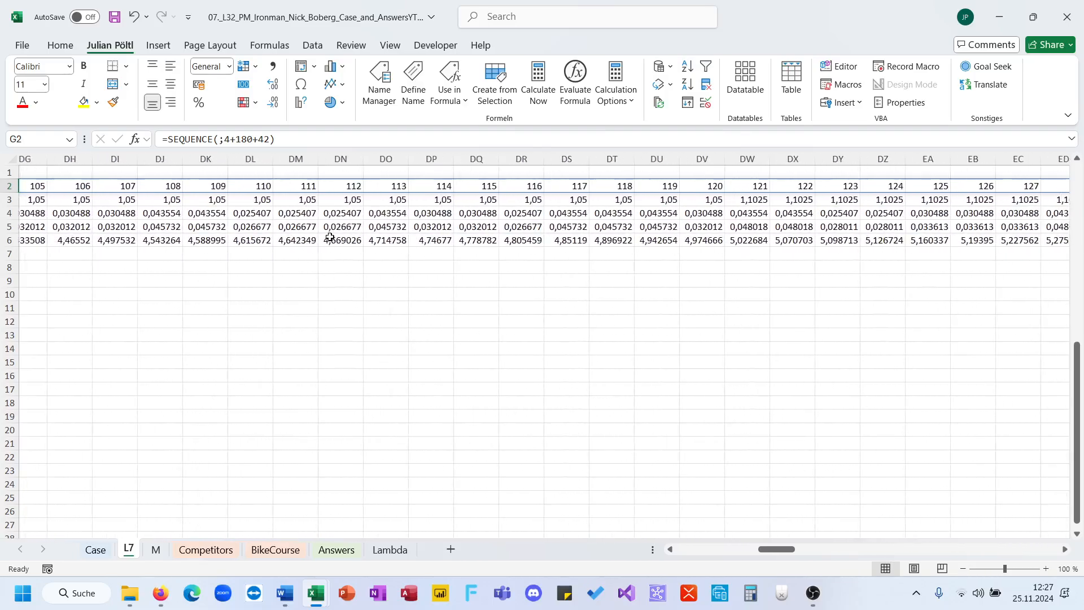
scroll(330, 237, left, 4)
scroll(330, 238, right, 5)
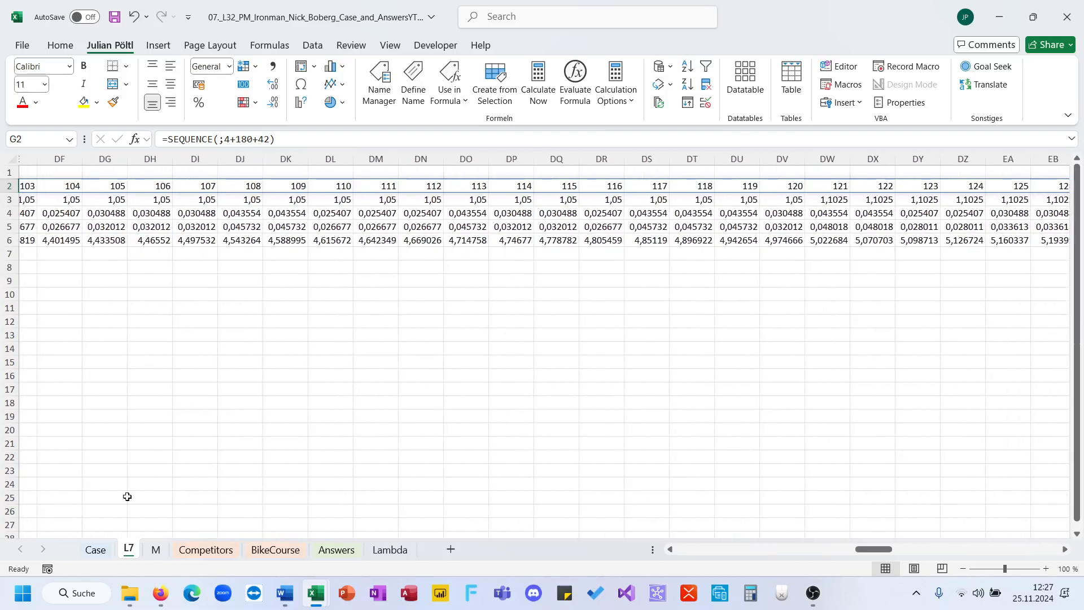
click(98, 551)
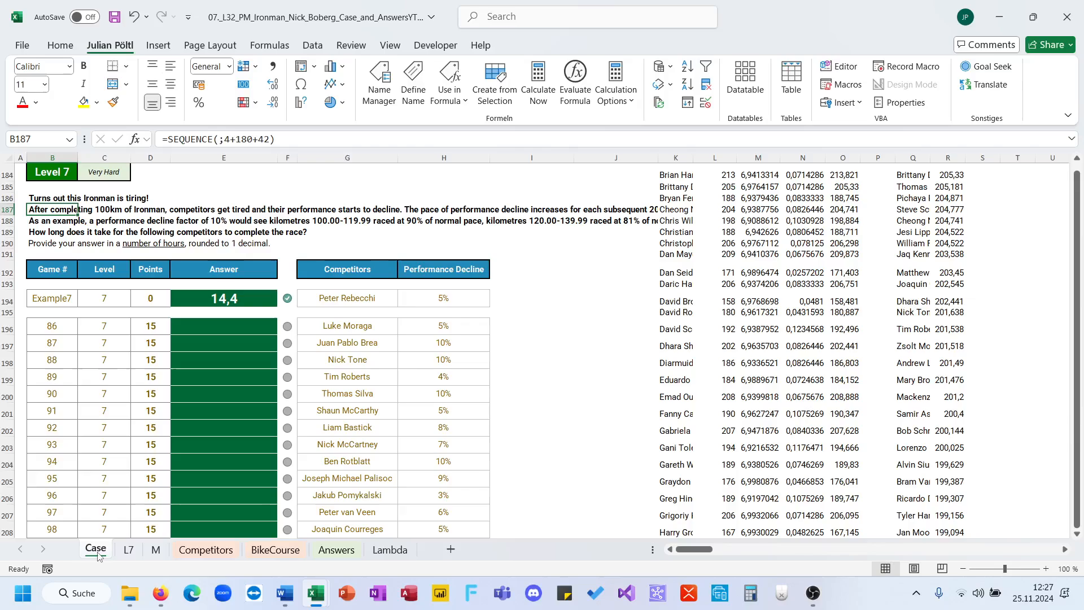
click(129, 550)
scroll(376, 250, left, 4)
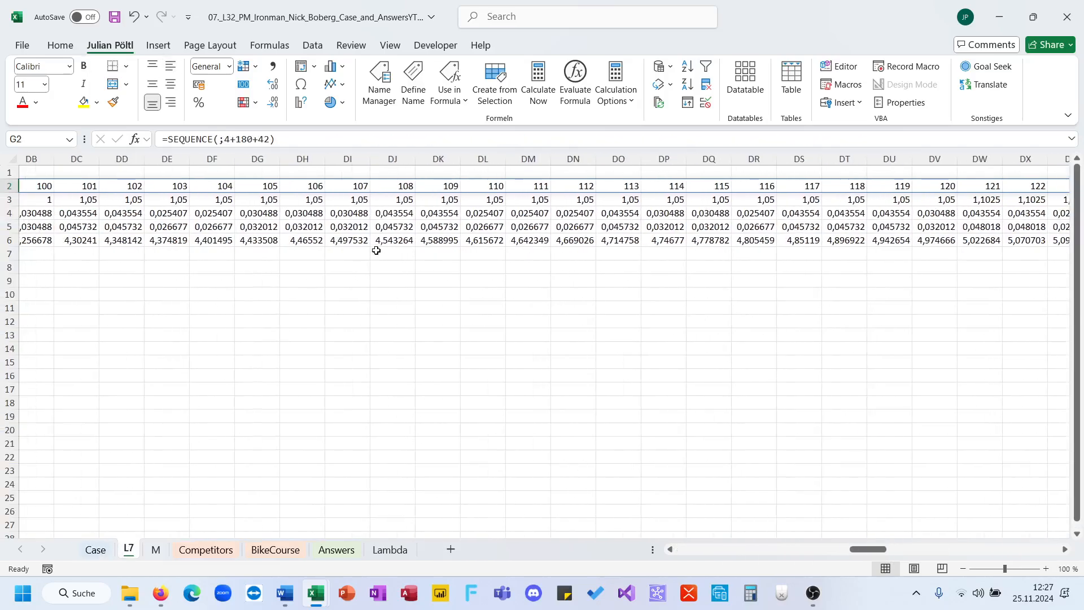
click(293, 201)
drag(293, 201, 982, 202)
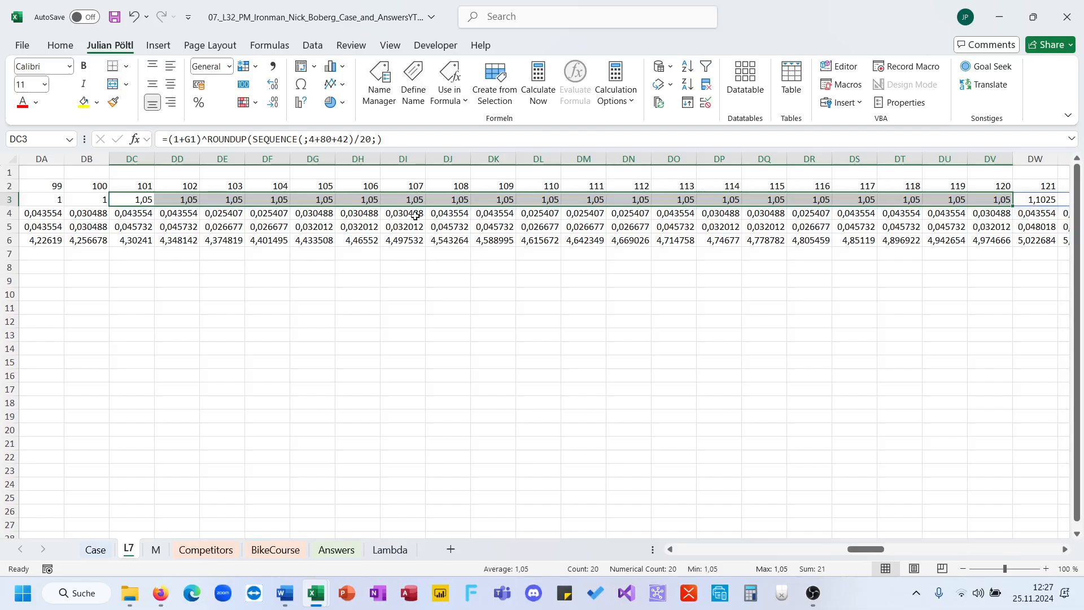
Try changing the exponent sequence in the DC3 factor formula to SEQUENCE(;4+80+42;2)
click(147, 199)
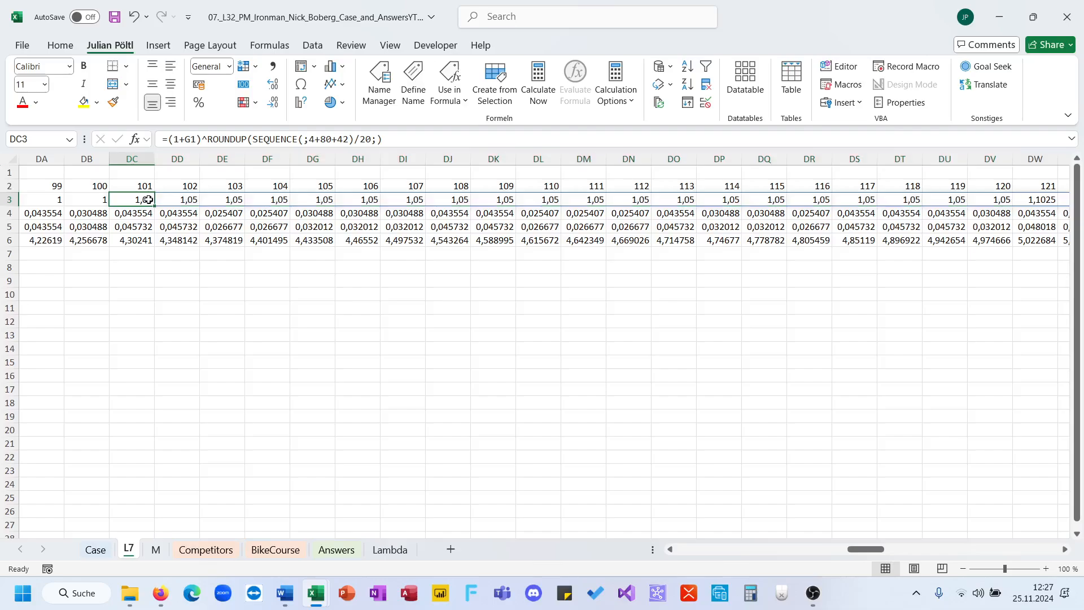
click(197, 139)
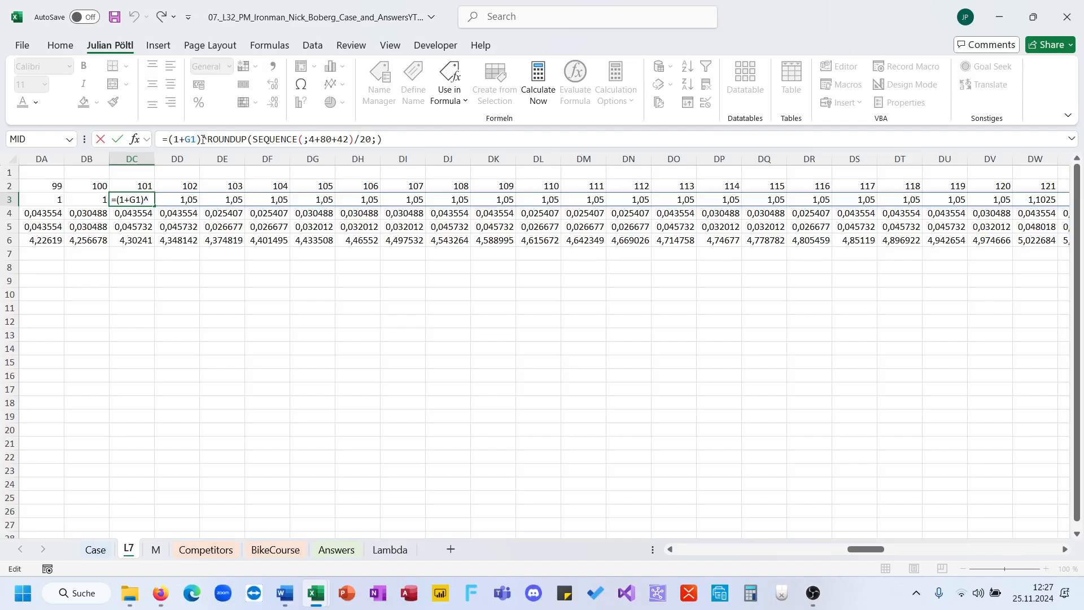
click(351, 138)
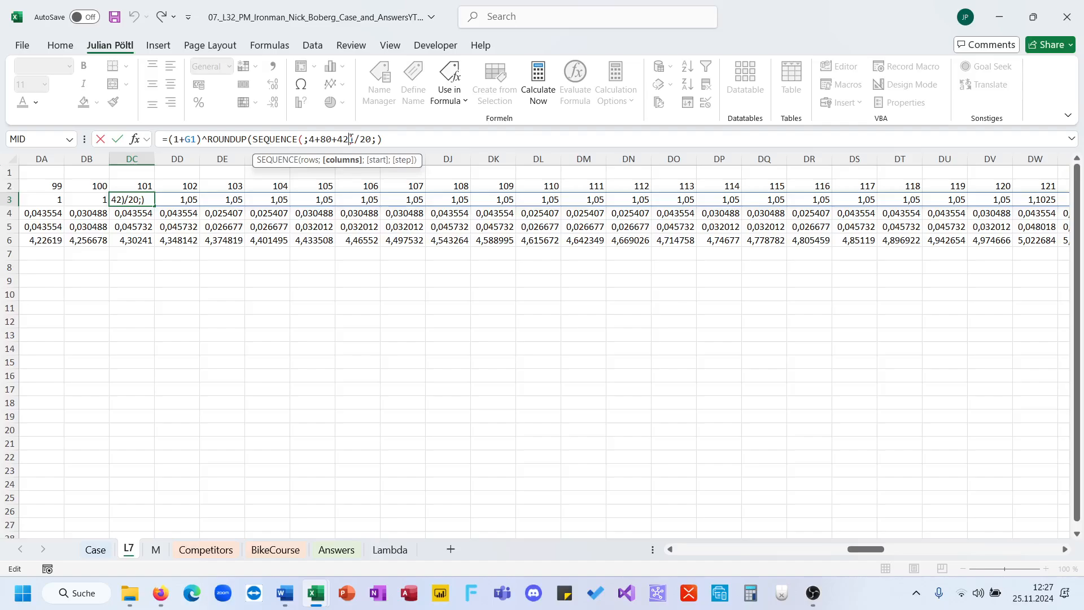
text(*2)
key(Return)
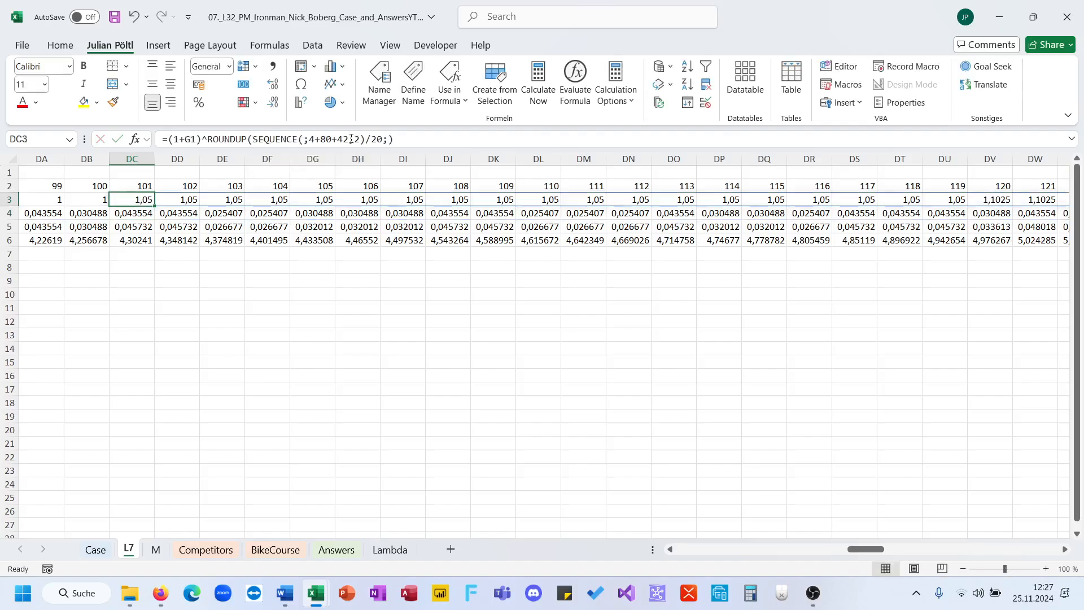
Inspect the changed factors from kilometre 101 onward and undo the DC3 formula edit
drag(939, 200, 134, 196)
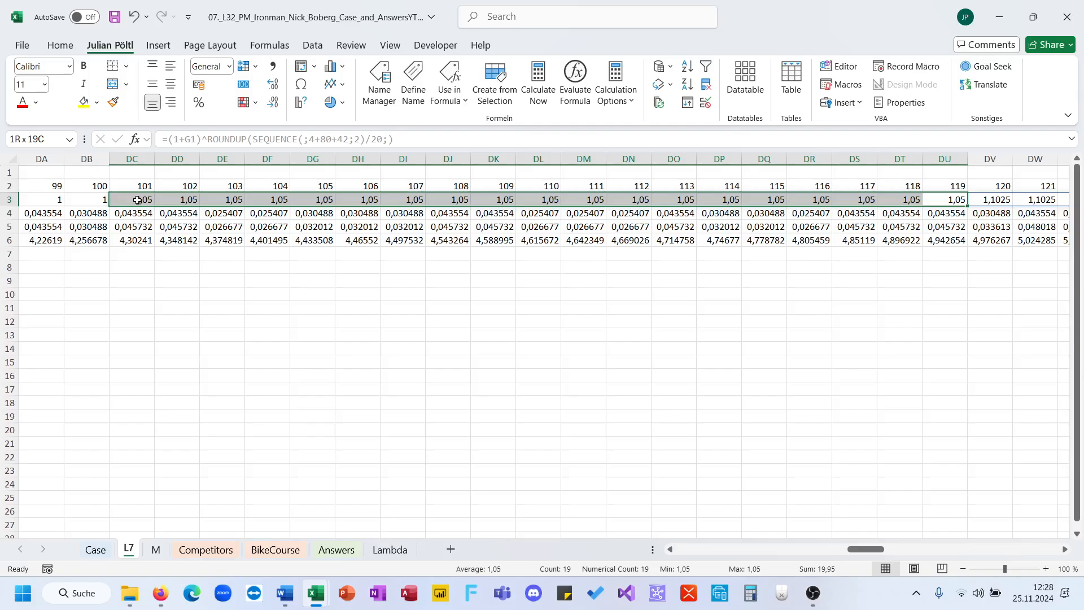
click(138, 200)
drag(137, 200, 911, 204)
drag(941, 208, 972, 198)
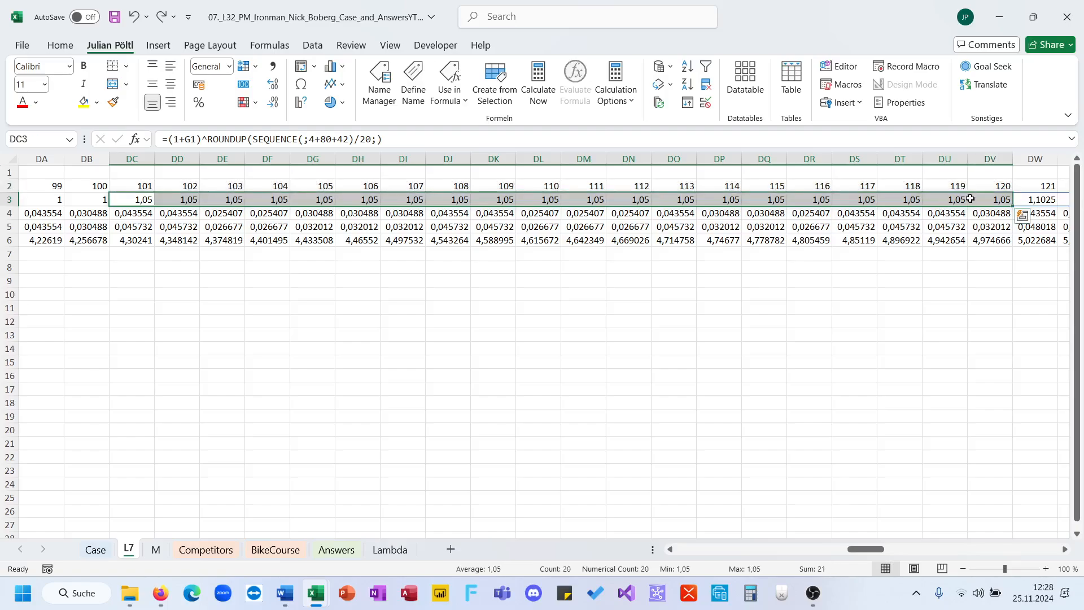
Examine the row 3 decline factors and cumulative times from kilometre 120 through kilometre 226
scroll(737, 256, right, 7)
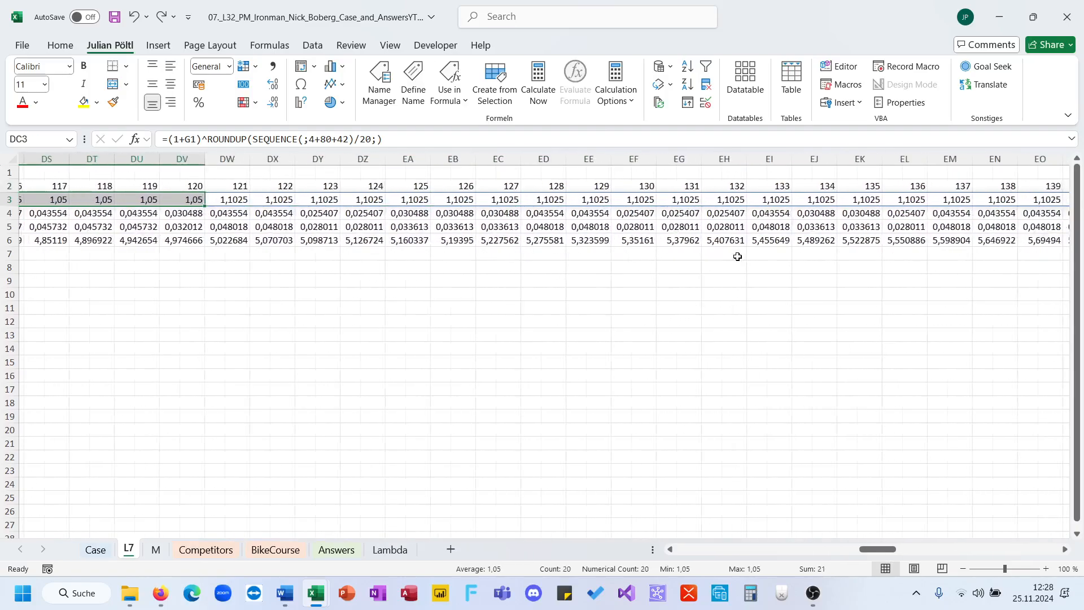
click(687, 202)
key(ctrl+Right)
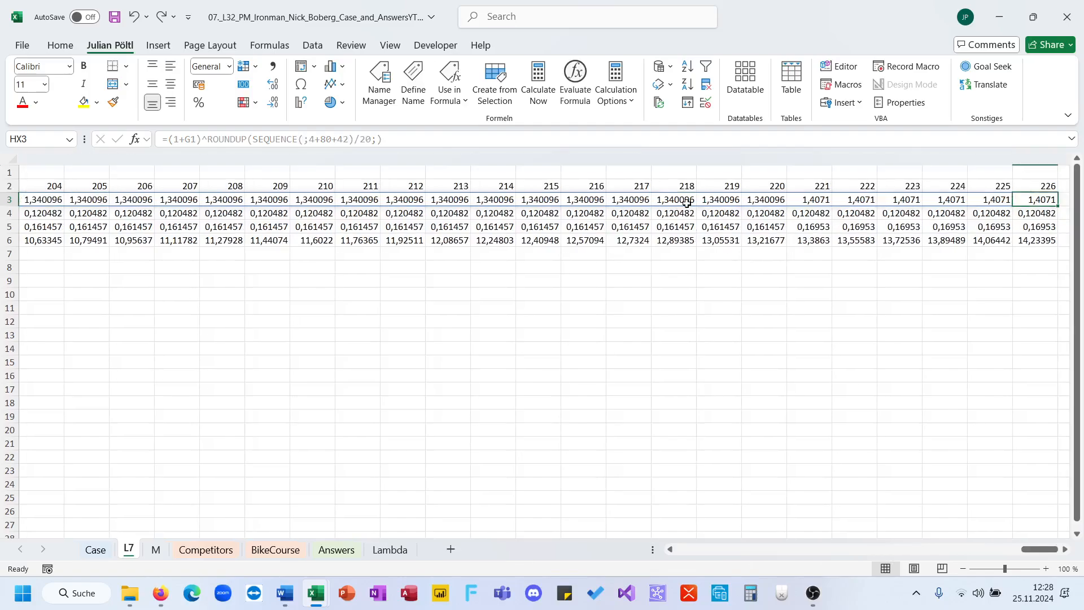
key(Left)
key(Up)
key(ctrl+Left)
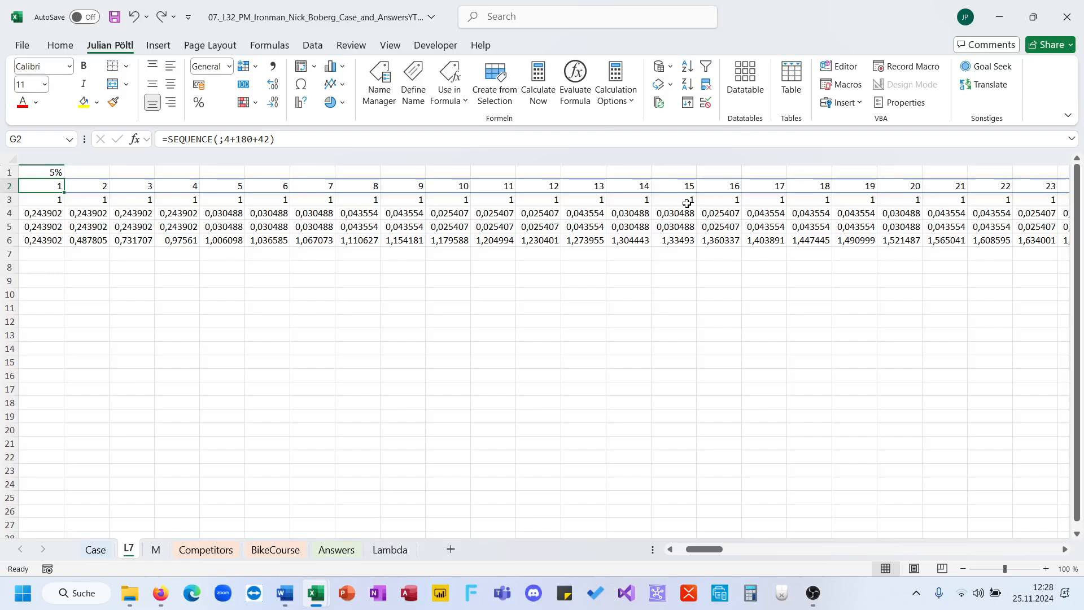
key(ctrl+Left)
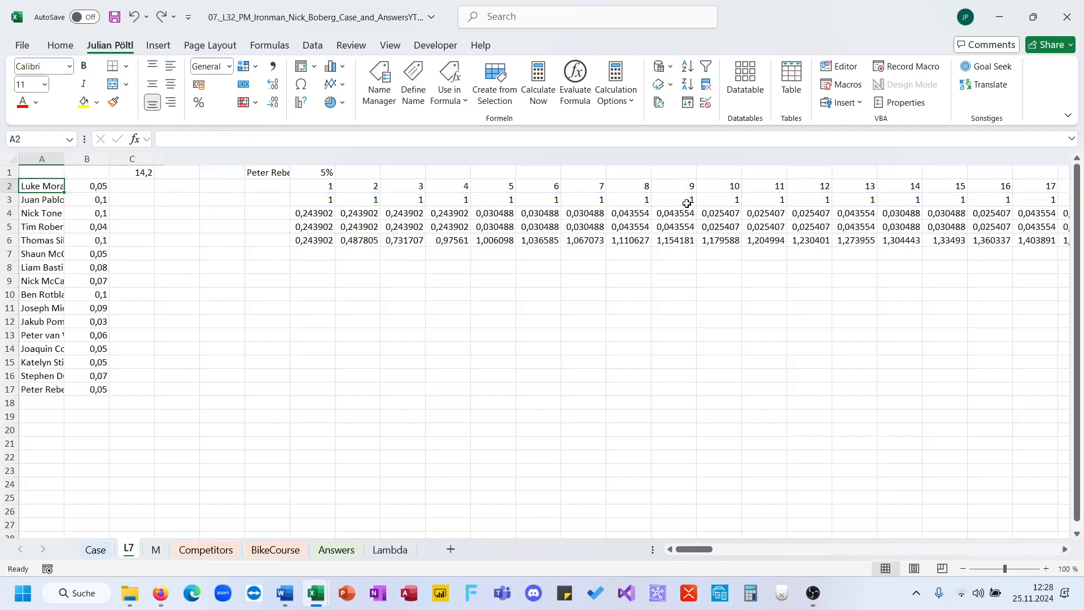
key(ctrl+Left)
Label row 4 as NS in F4 and review the formula in G5
click(326, 214)
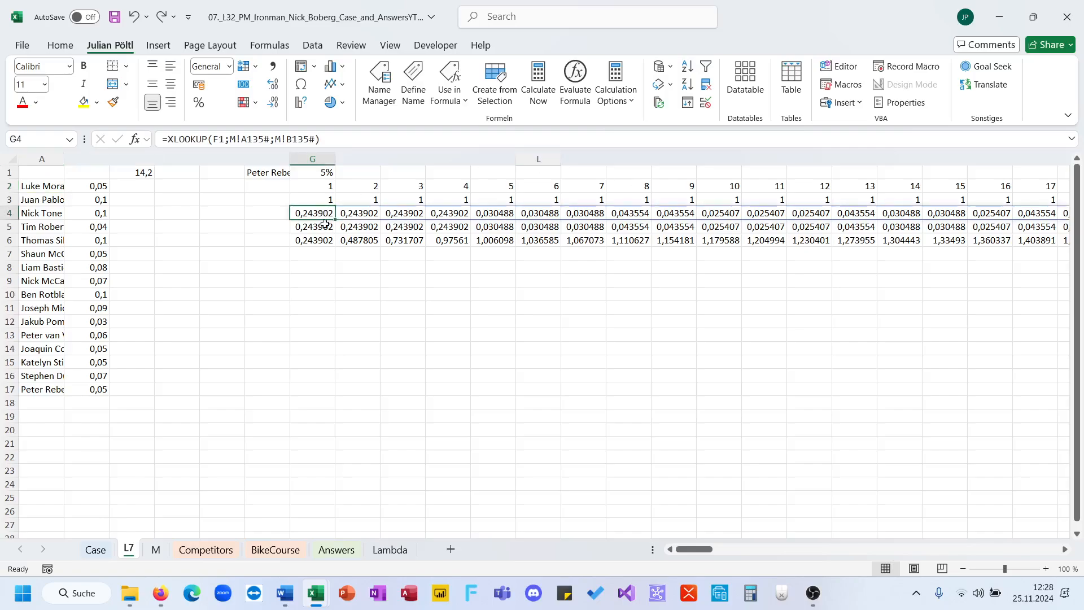
click(278, 213)
text(NS)
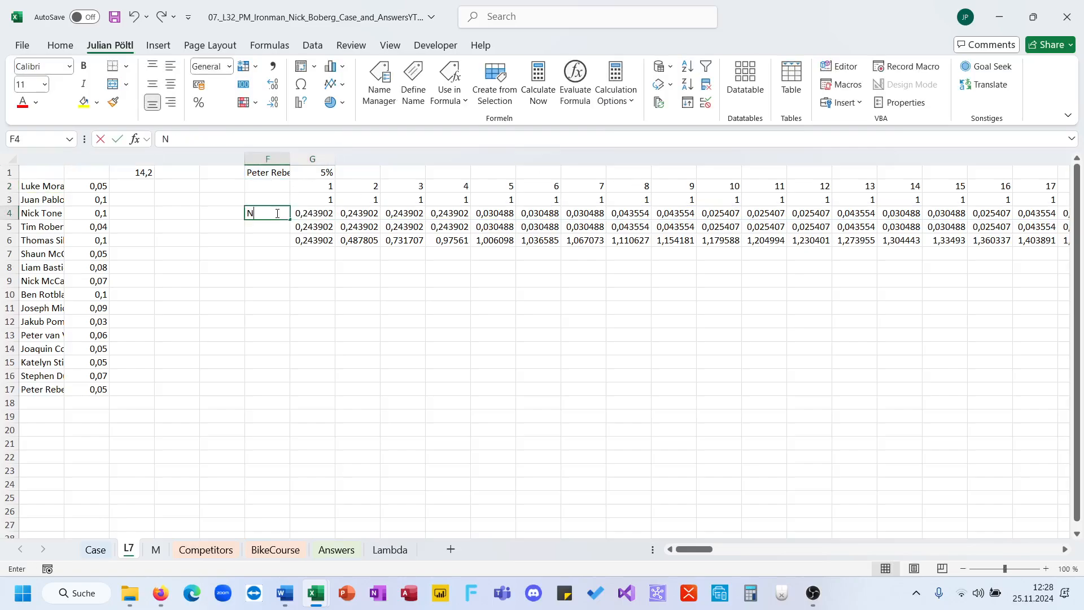
key(Return)
click(305, 227)
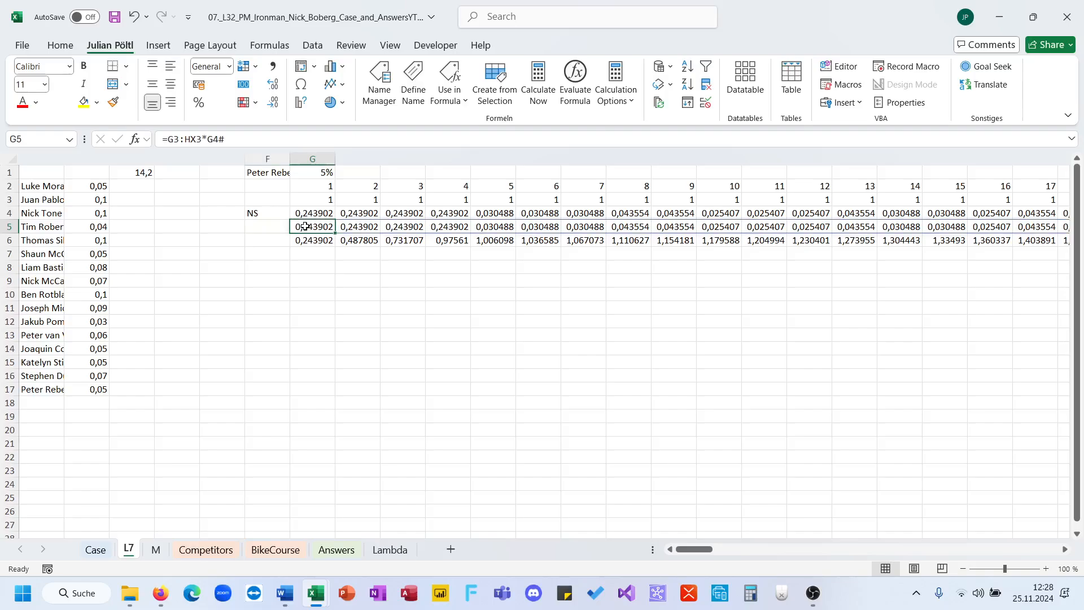
click(263, 144)
key(Escape)
click(279, 226)
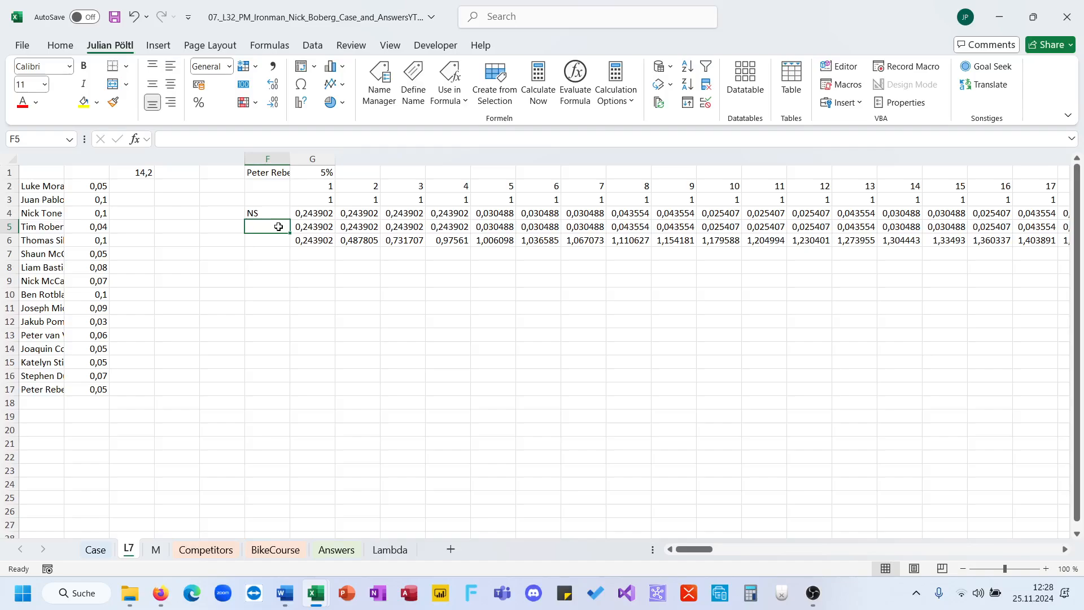
Label rows 4, 5 and 6 in column F as NT, TSD and RT
click(270, 213)
text(T)
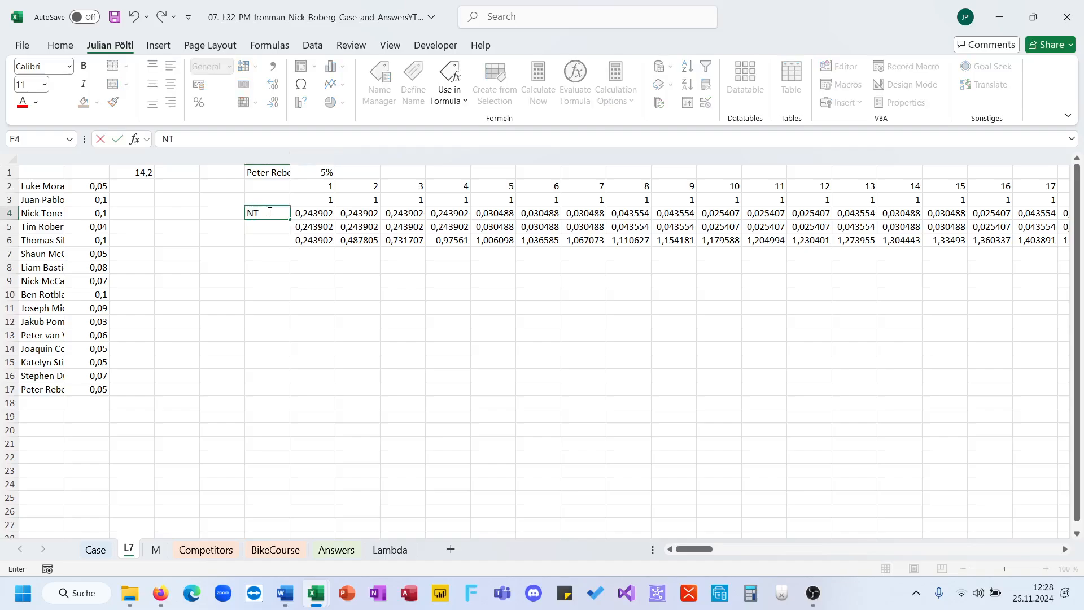
key(Return)
text(TSD)
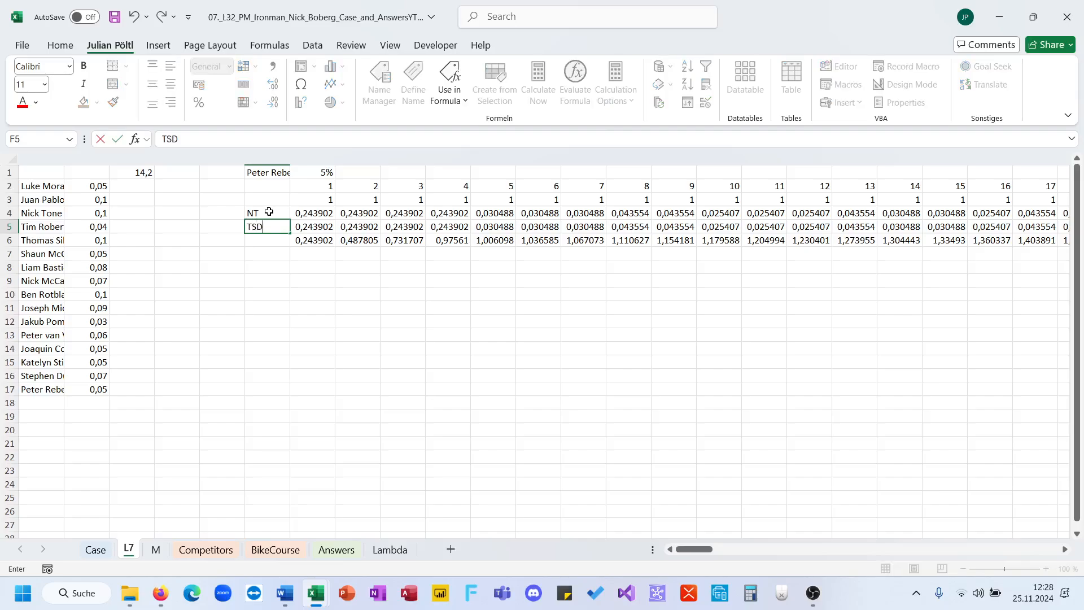
key(Return)
text(R)
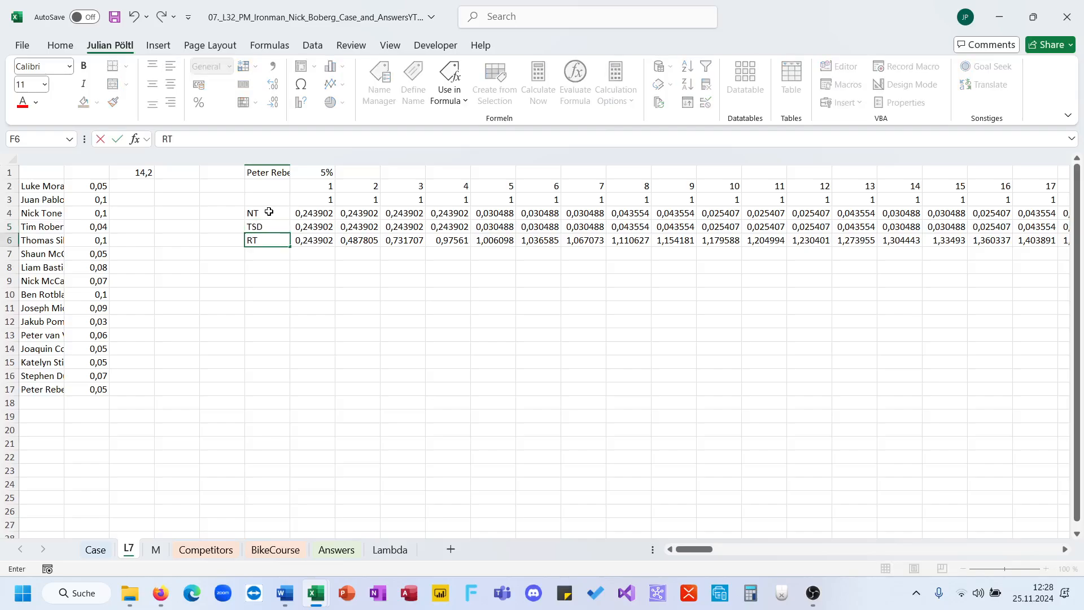
text(T)
key(Return)
Review the G6 and G5 formulas and compare the NT, TSD and RT values from kilometre 1 through kilometre 121
click(327, 237)
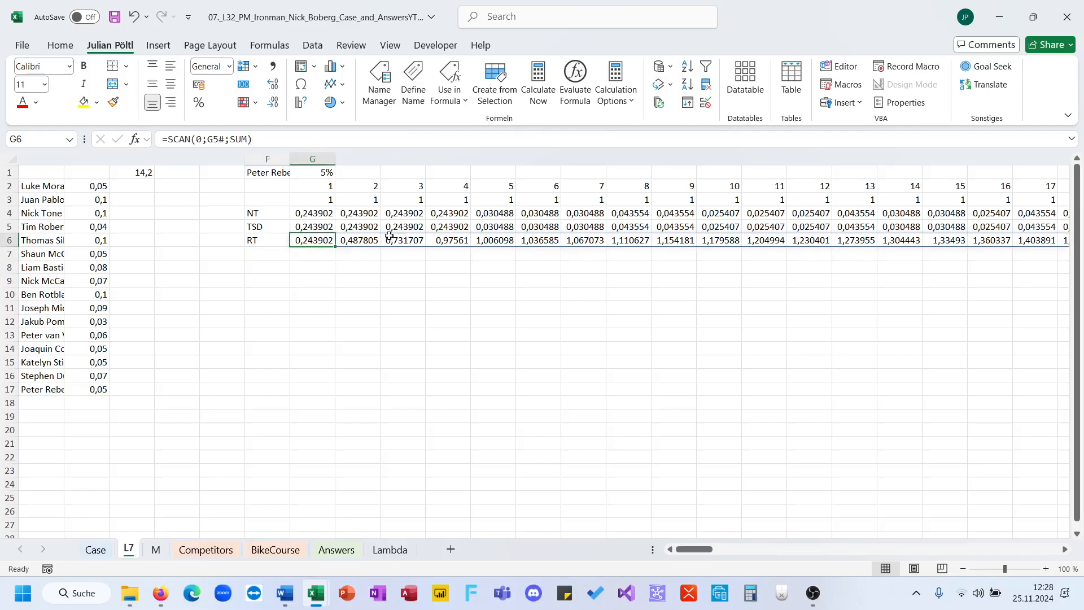
click(325, 227)
scroll(418, 228, right, 7)
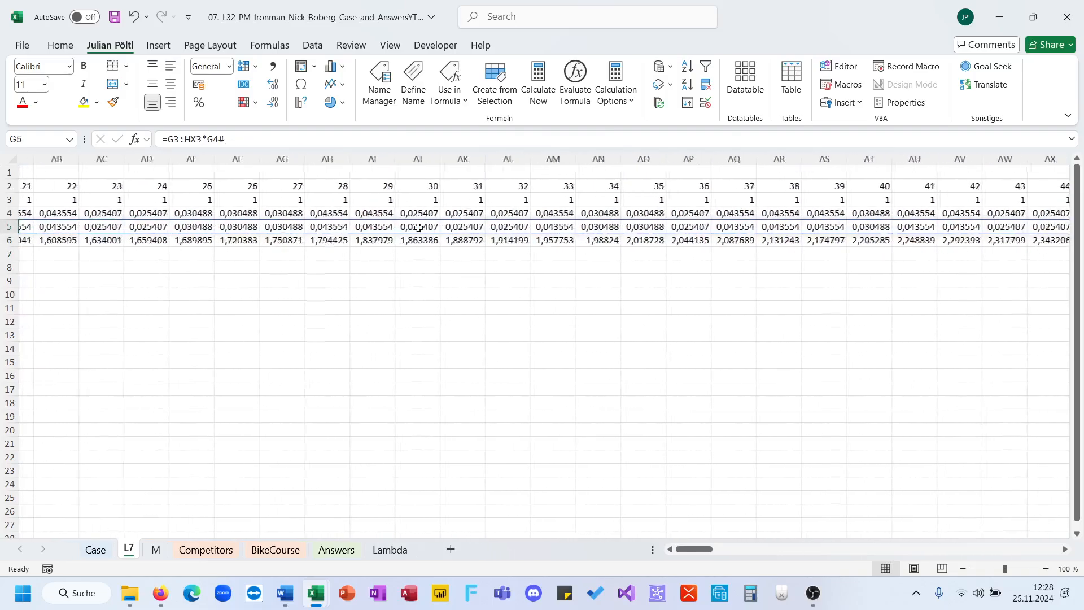
scroll(418, 228, right, 6)
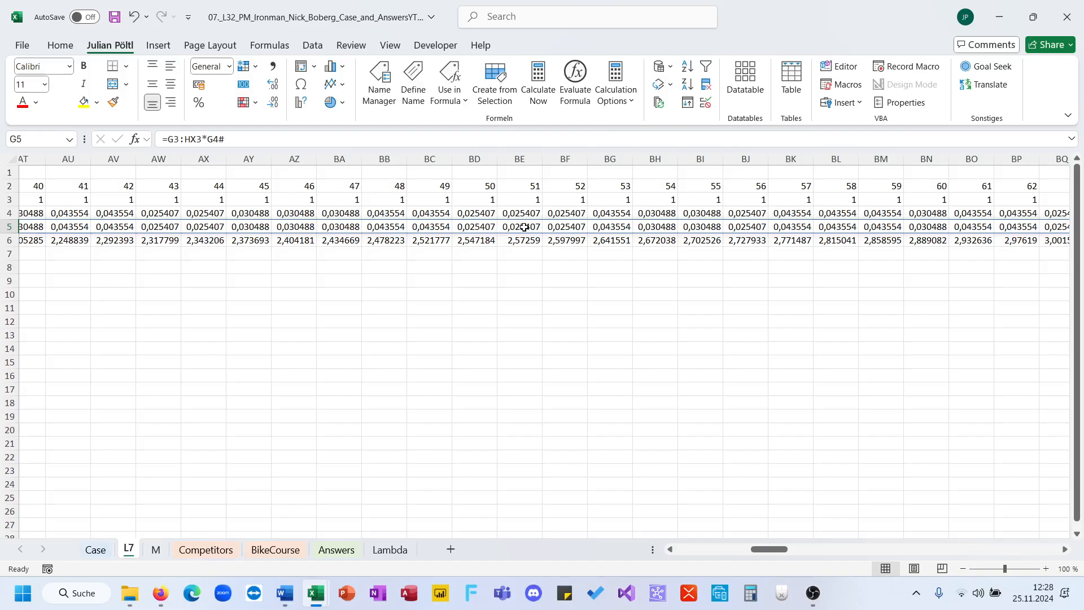
scroll(524, 227, right, 17)
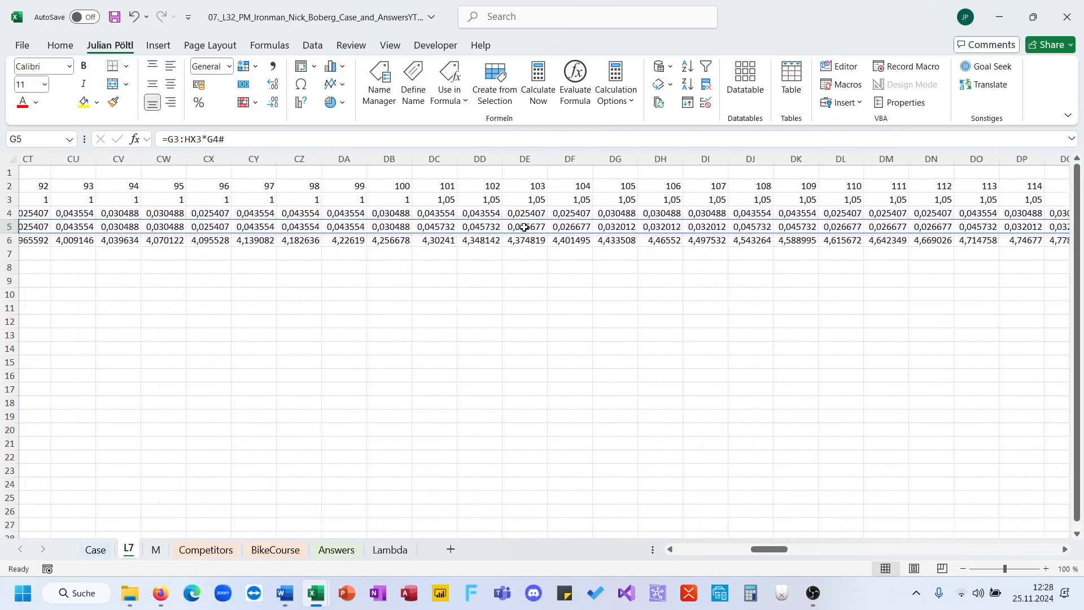
scroll(524, 227, right, 1)
click(480, 227)
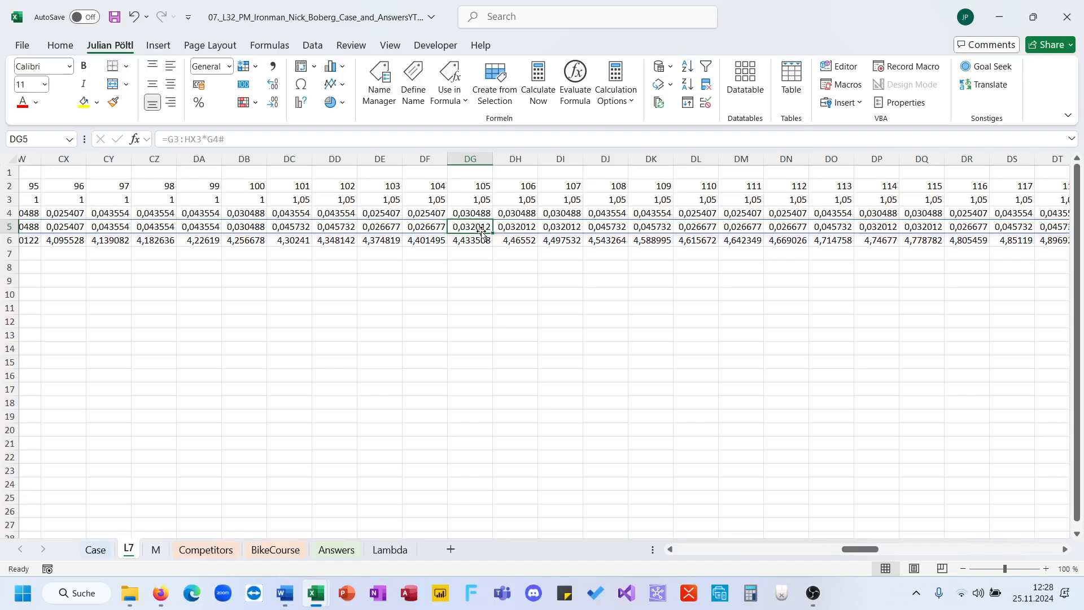
click(342, 236)
click(339, 252)
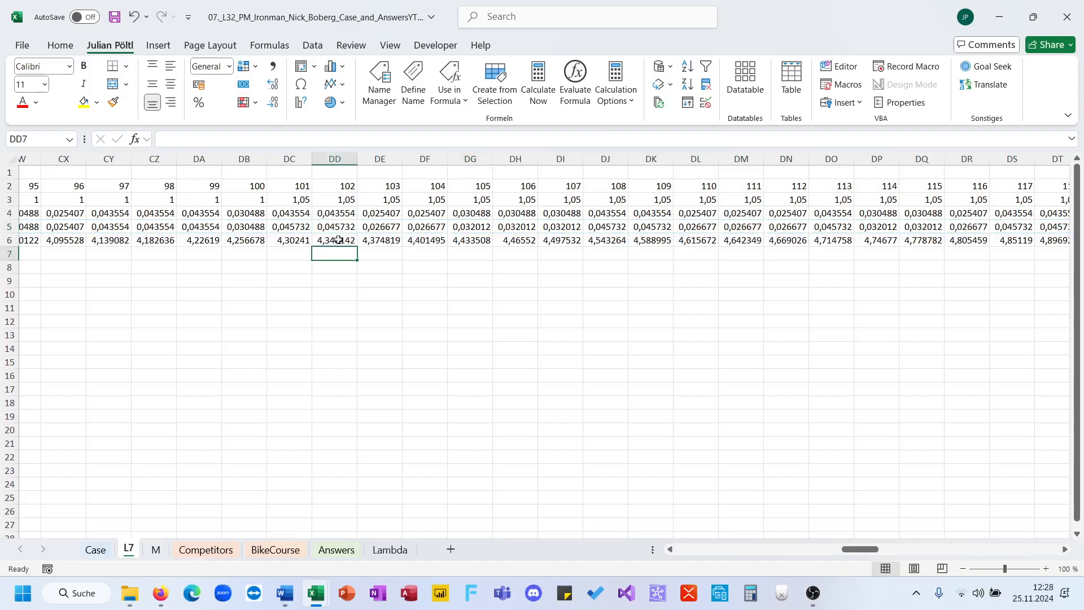
click(339, 226)
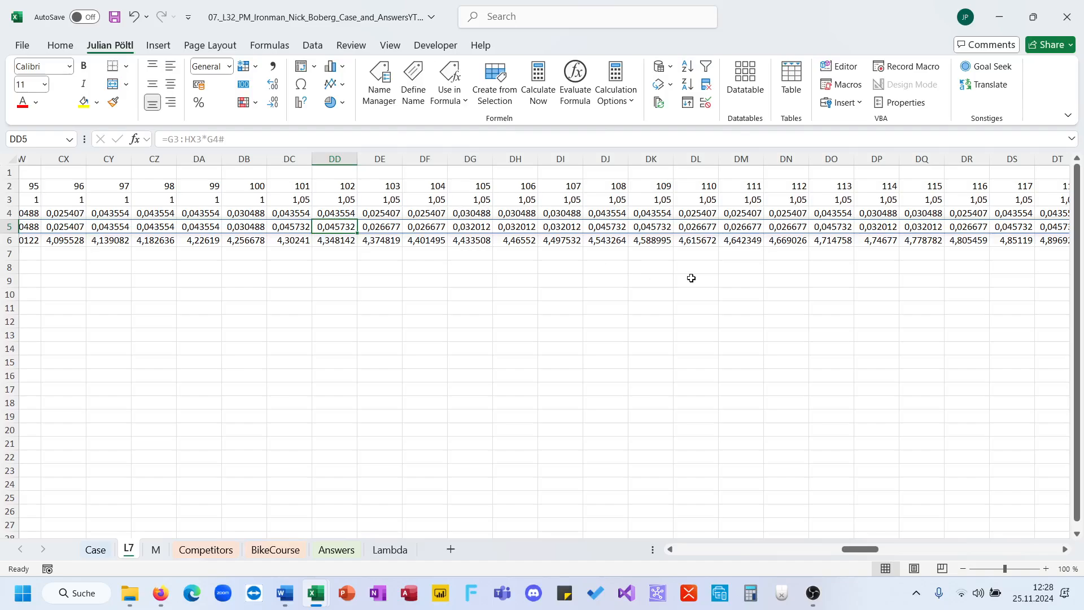
scroll(692, 279, right, 5)
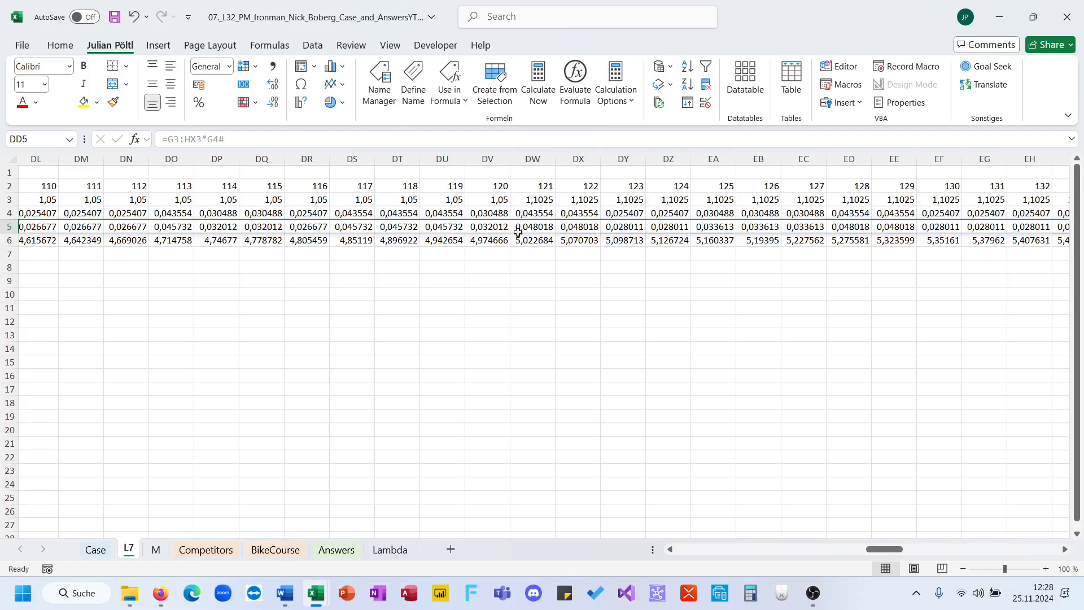
Calculate test speeds for kilometre 121 with =1/DW4 in DW7 and =1/DW5 in DW8
click(526, 225)
click(530, 256)
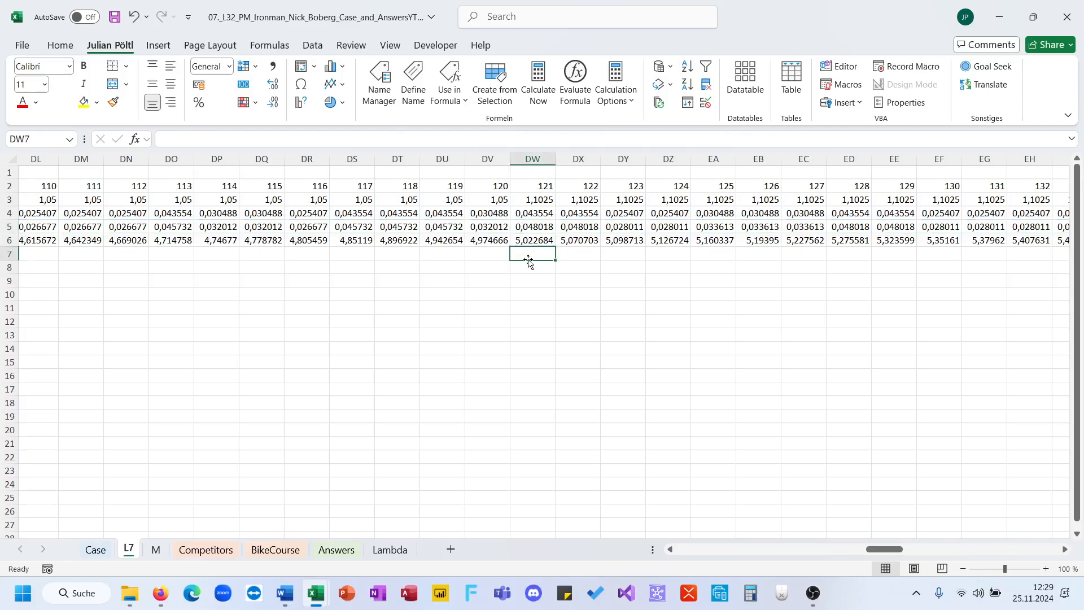
text(=1)
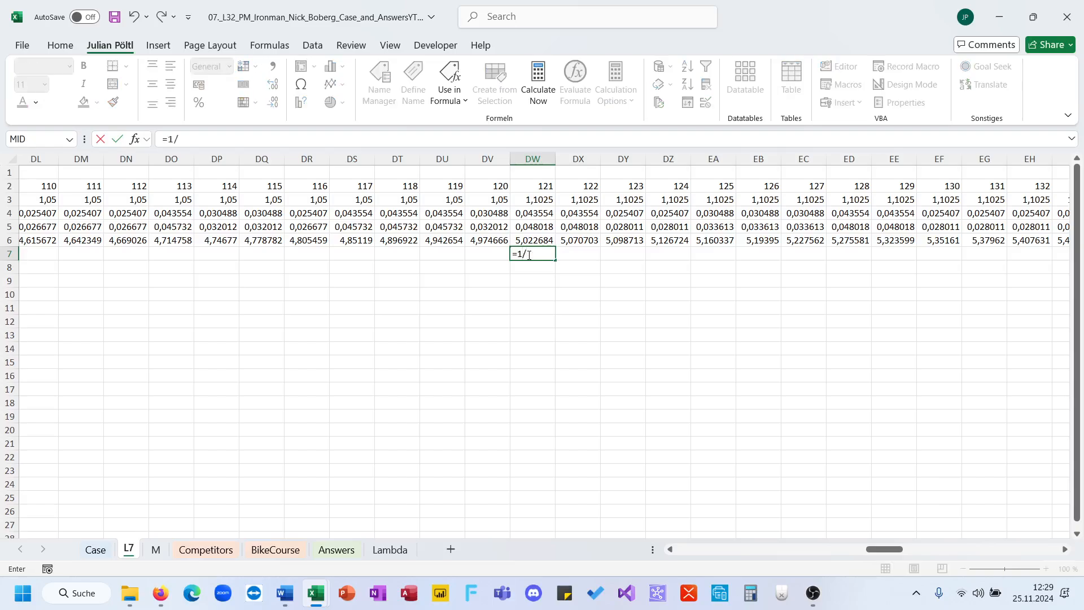
text(/)
click(537, 215)
key(Return)
text(1)
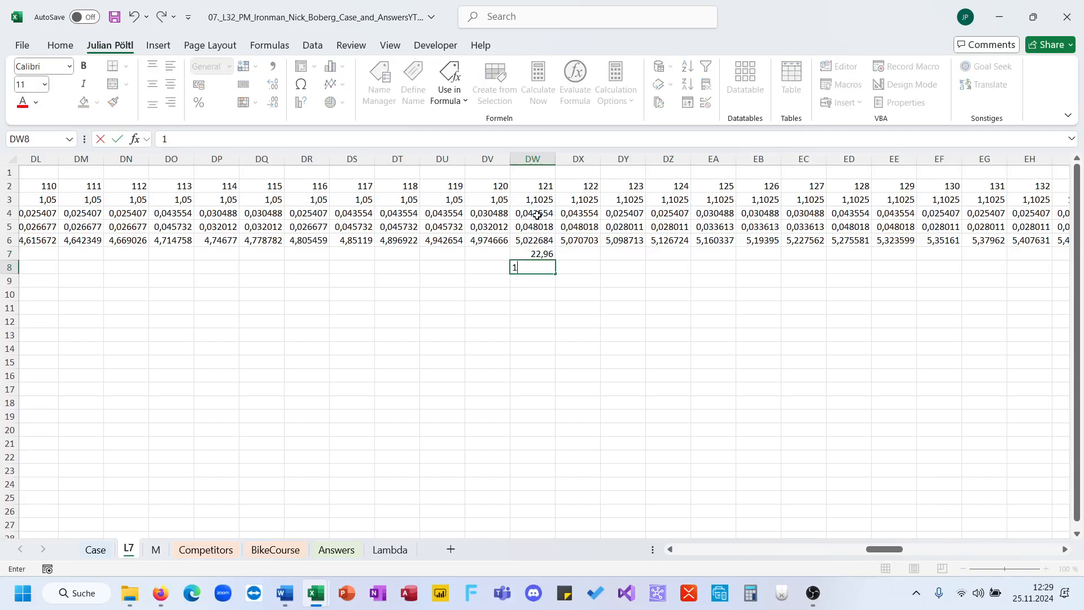
text(/)
key(Escape)
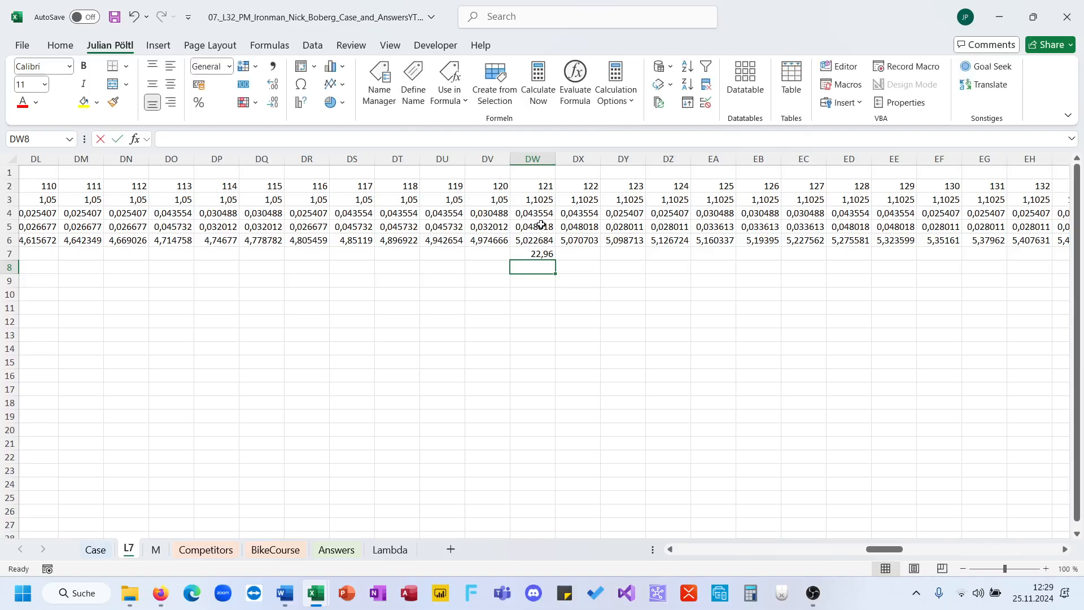
text(=1/)
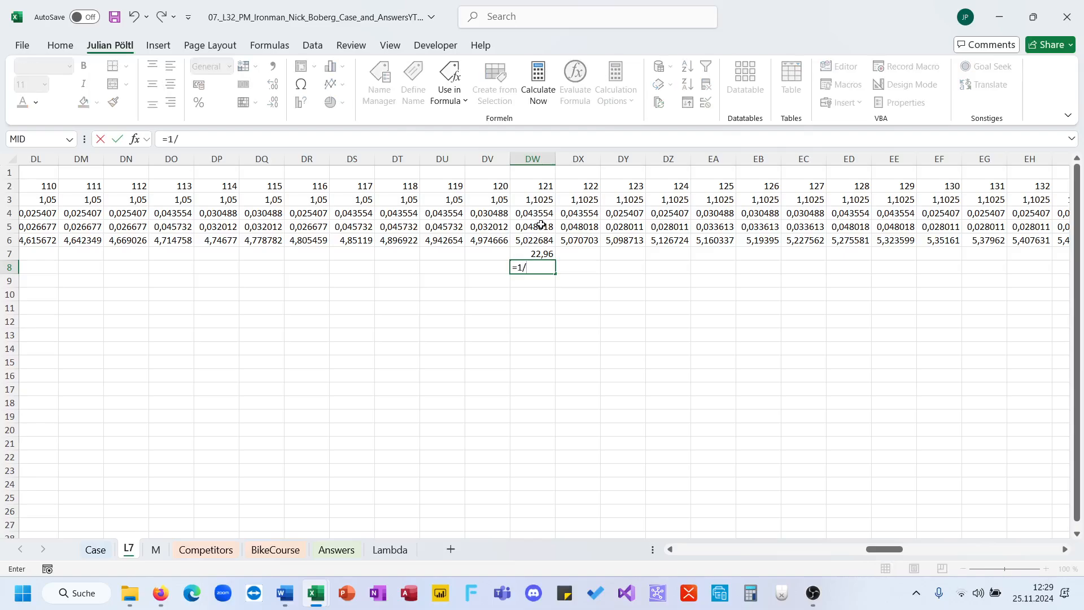
click(540, 226)
text(#)
key(Return)
Calculate the twice-declined comparison speed in DW9 as =DW7*0,95^2
text(=)
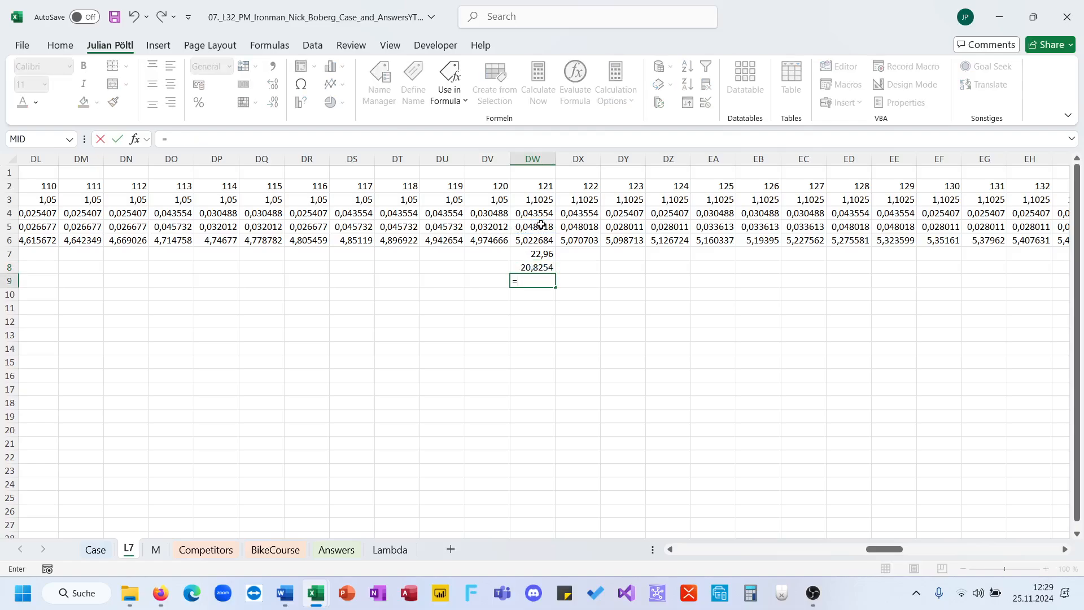
key(Up)
key(Up)
text(^)
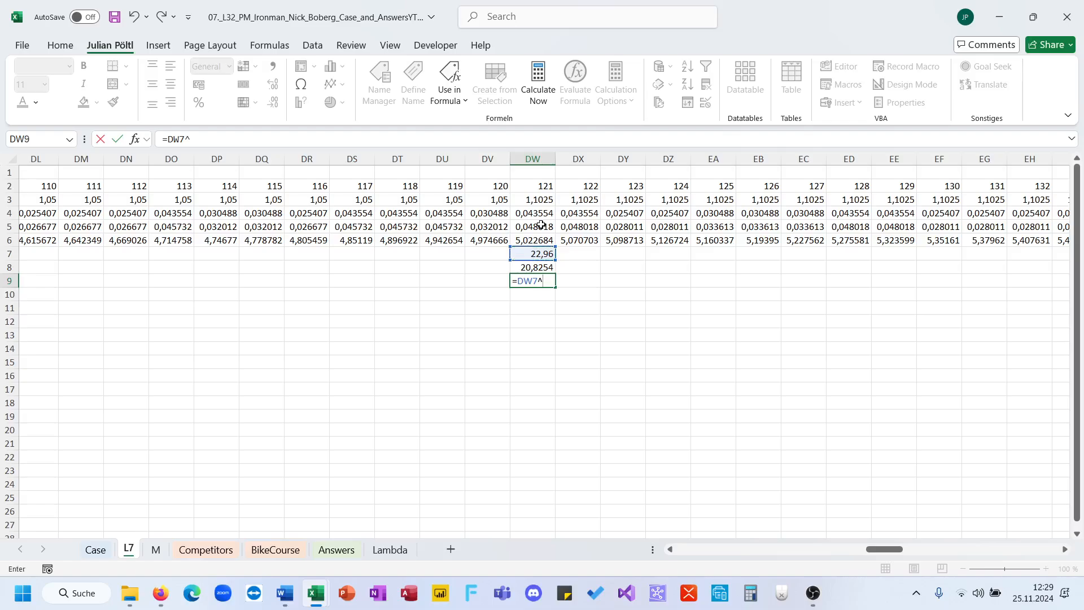
text(,95)
key(BackSpace)
key(BackSpace)
key(BackSpace)
text(^2)
key(Return)
key(Up)
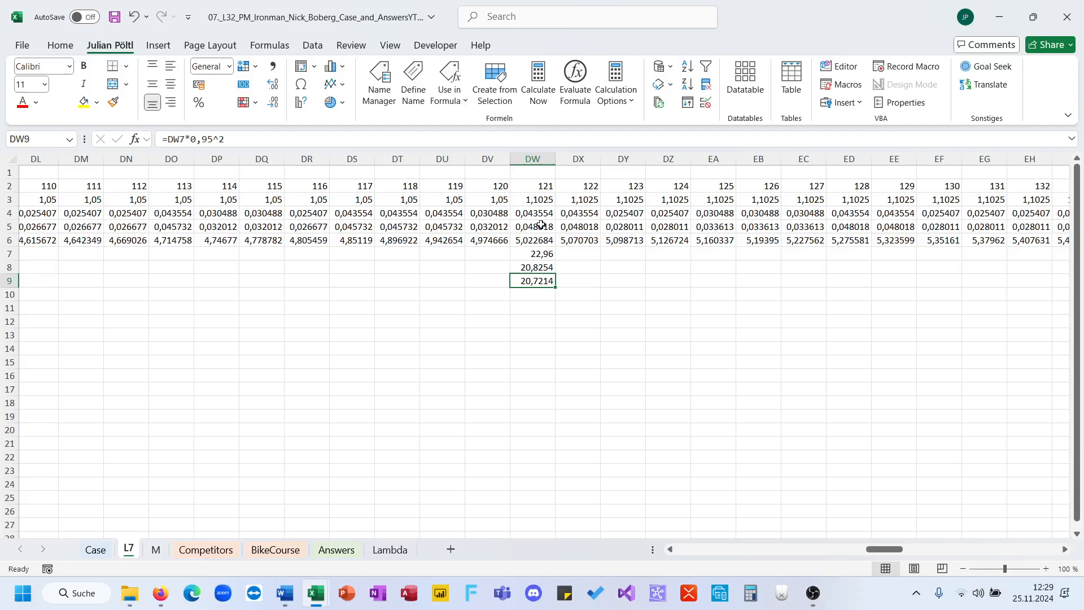
Compare the three test speeds in DW7:DW9 and delete them
click(549, 266)
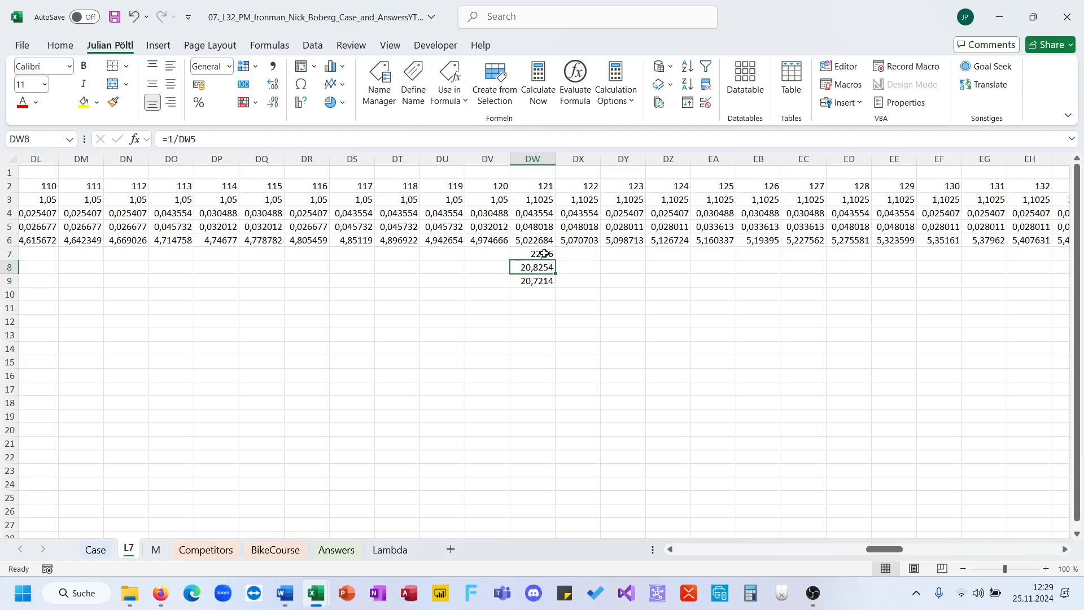
drag(543, 253, 542, 279)
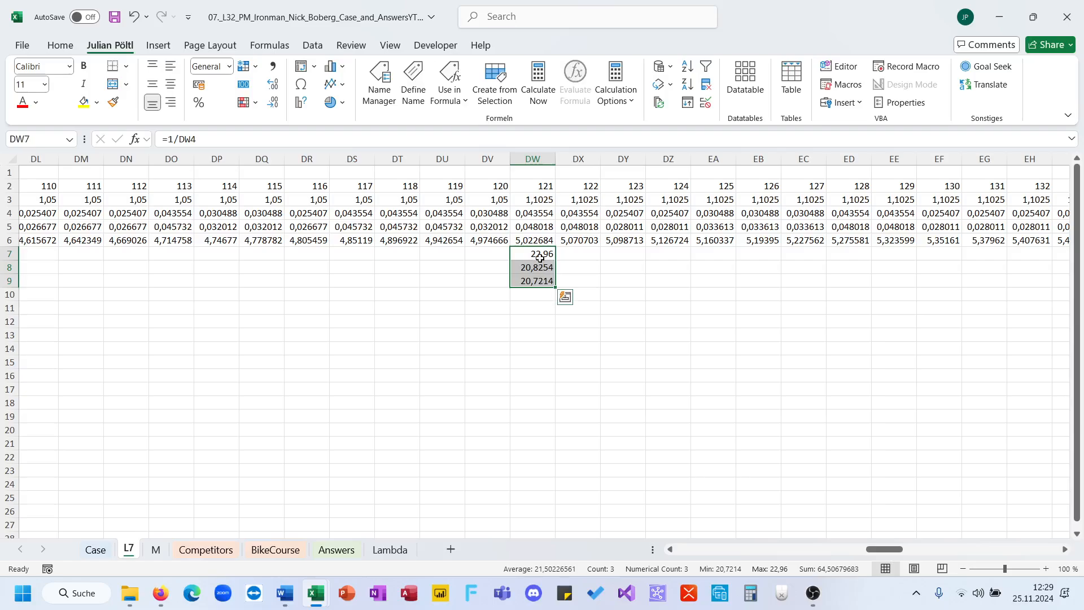
click(540, 257)
click(539, 276)
drag(539, 277, 538, 258)
key(Delete)
Change the G4 formula to =1/XLOOKUP(F1;M!A135#;M!B135#) so row 4 holds speeds instead of times
click(464, 197)
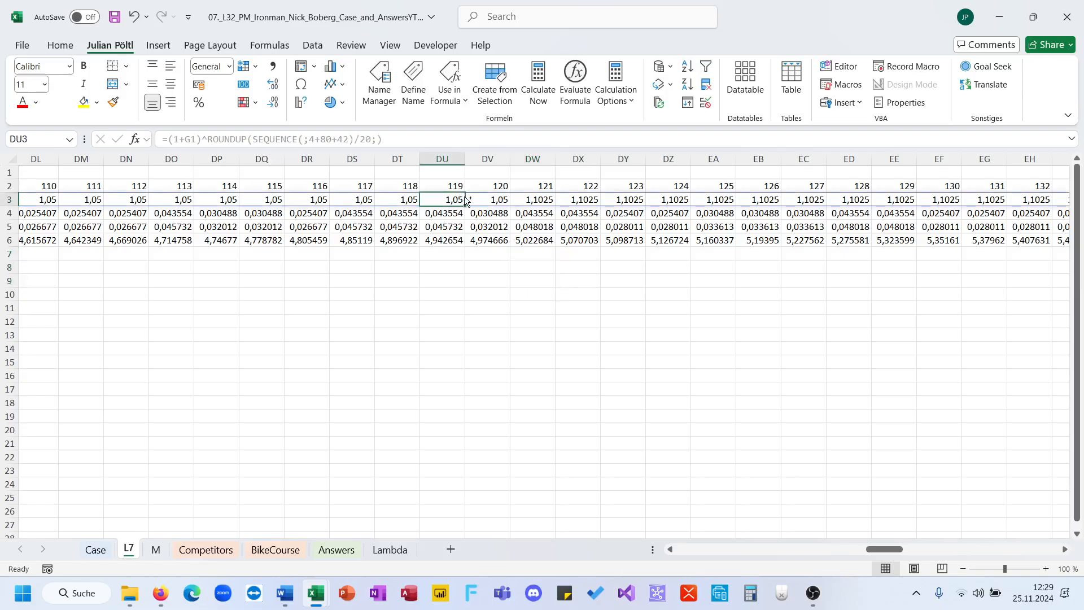
key(ctrl+Left)
scroll(303, 249, left, 2)
scroll(302, 249, left, 1)
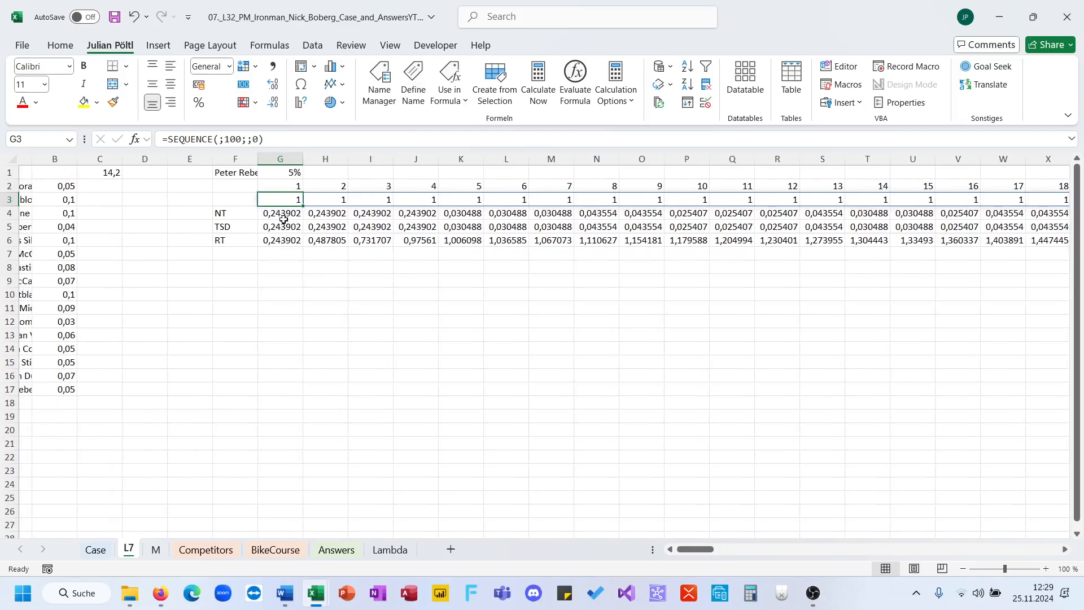
drag(242, 215, 285, 240)
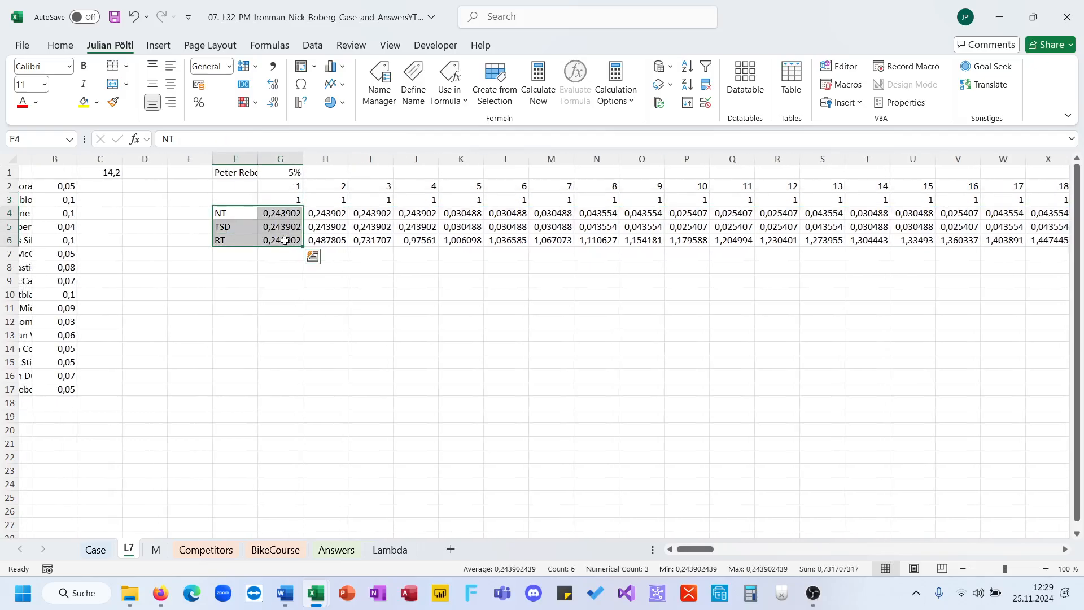
click(280, 213)
click(337, 139)
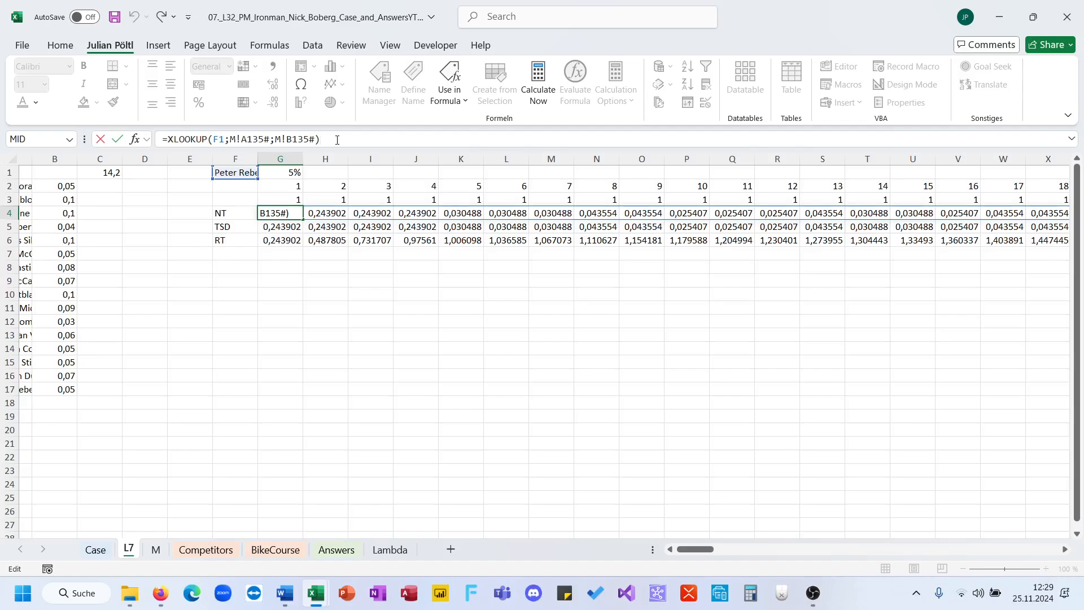
click(170, 140)
text(1)
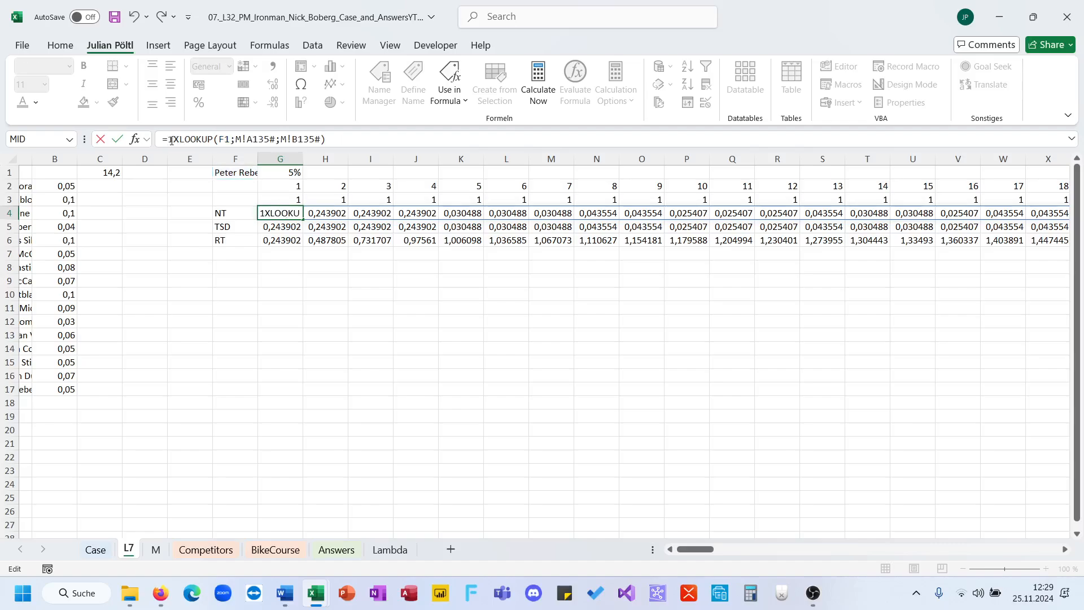
text(/)
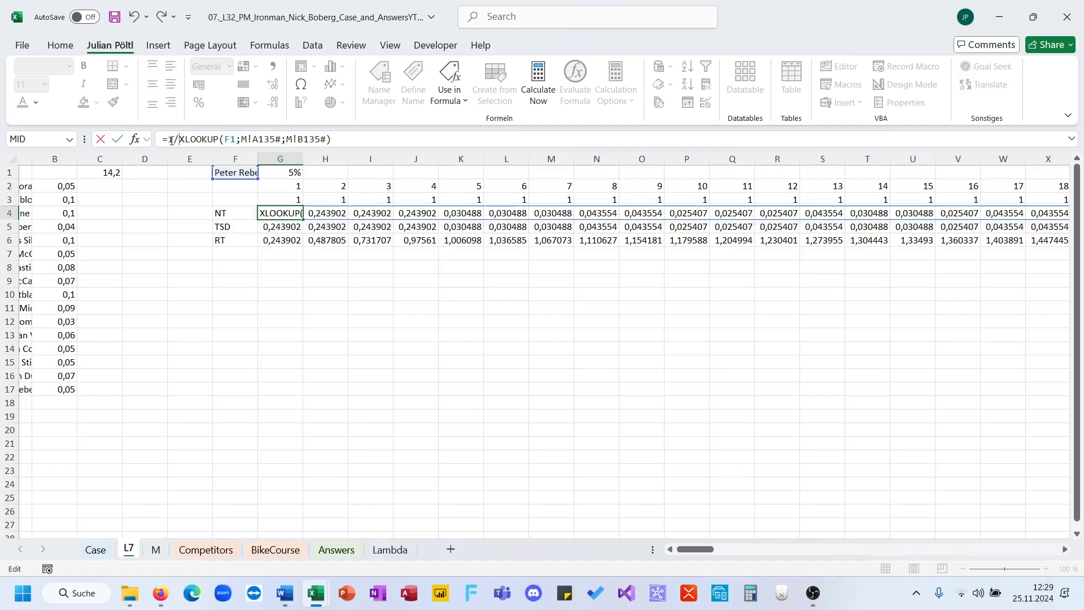
key(ctrl+Return)
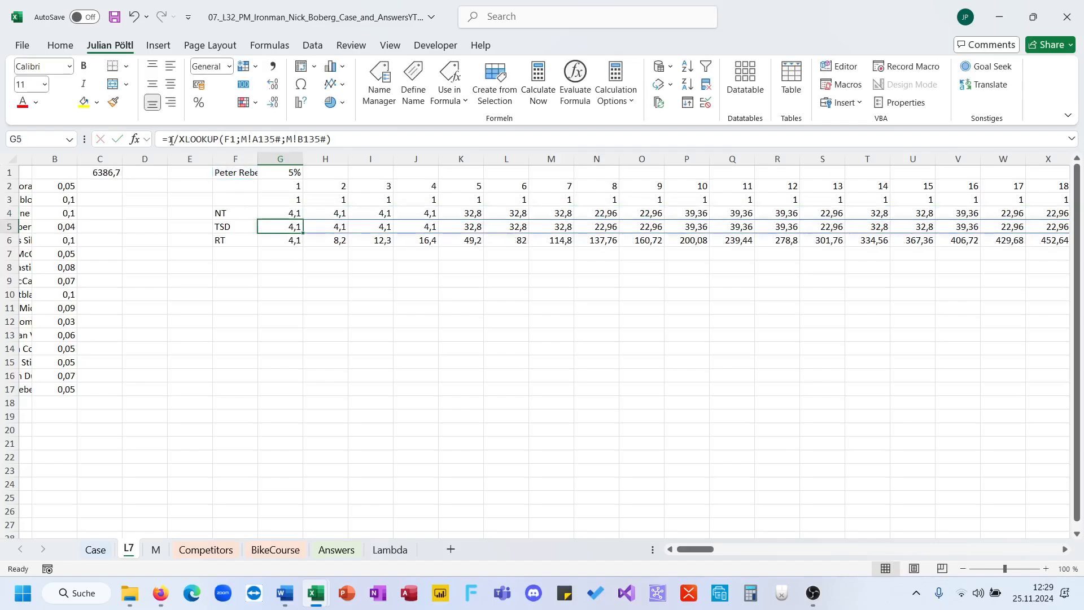
Examine the row 4 speeds around kilometres 7 and 8
scroll(364, 219, left, 1)
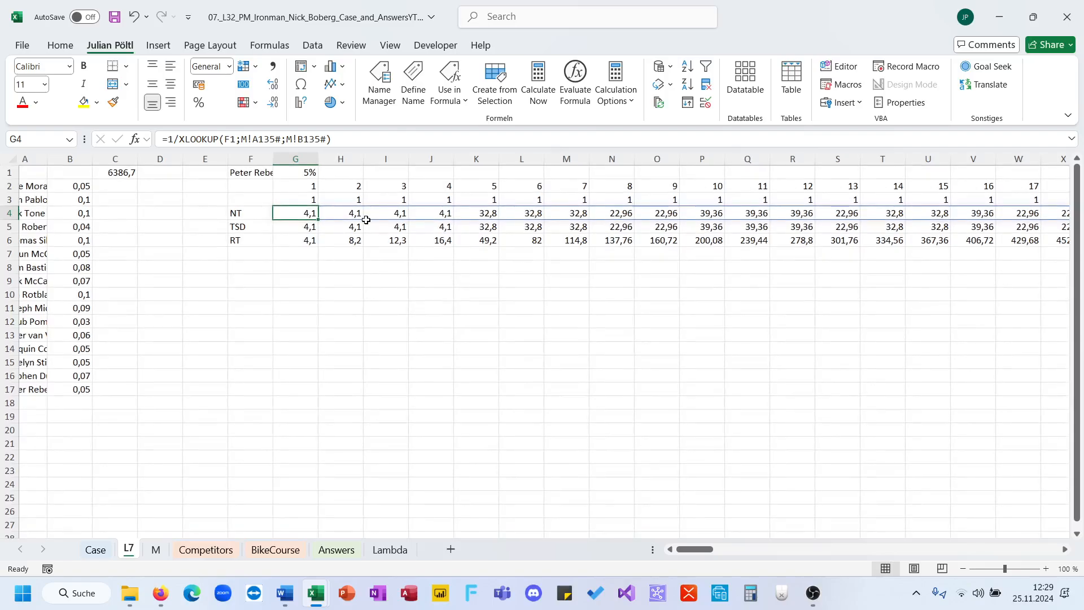
click(620, 215)
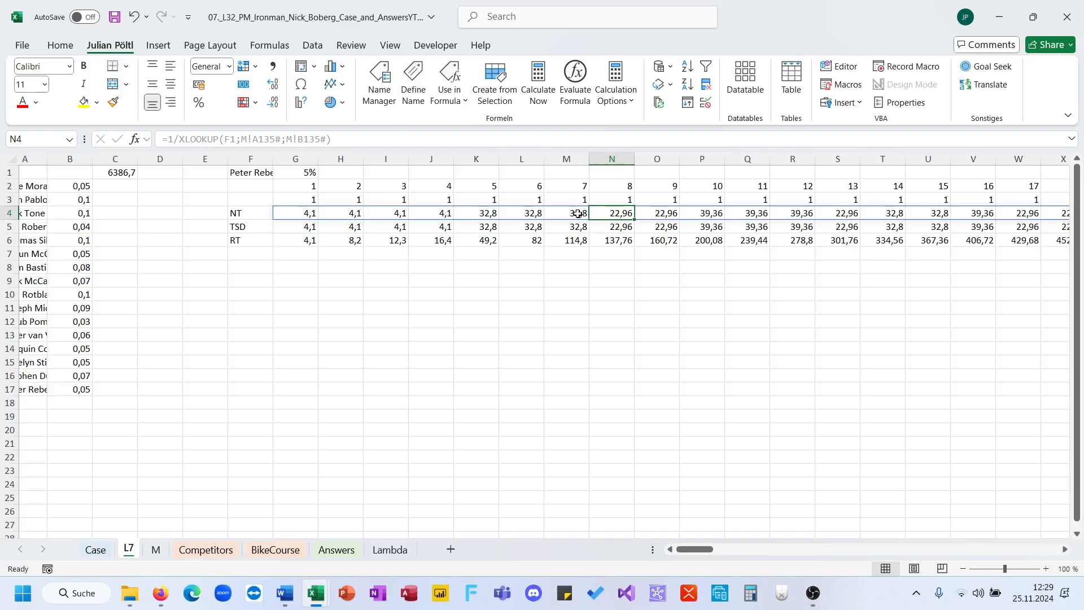
drag(579, 213, 605, 214)
click(586, 257)
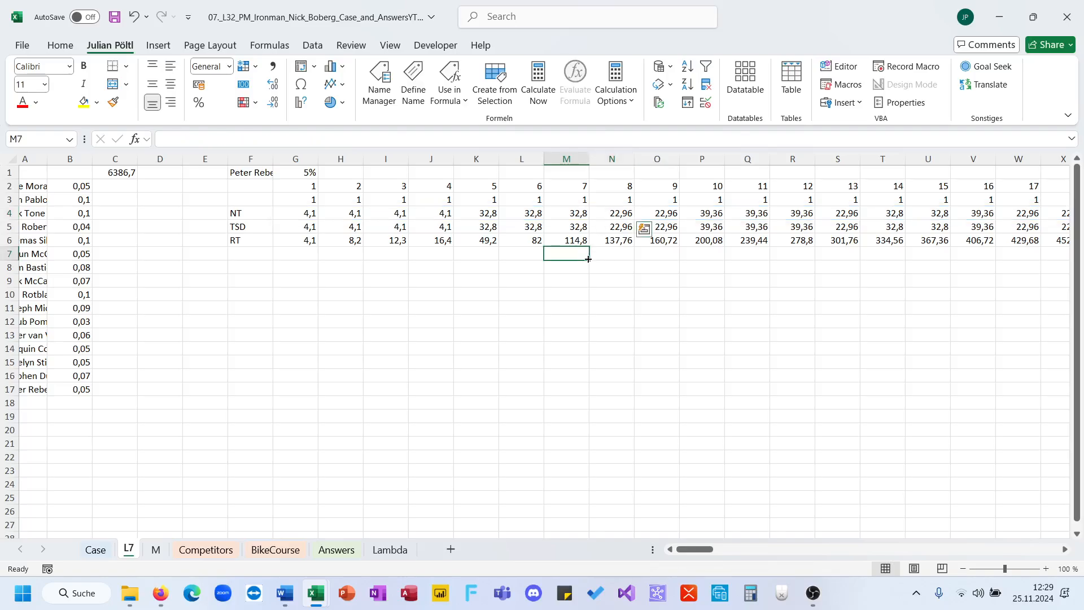
Check the kilometre 7 speed in row 4 against the BikeCourse profile, and examine the G5 formula on sheet L7
click(559, 212)
click(275, 549)
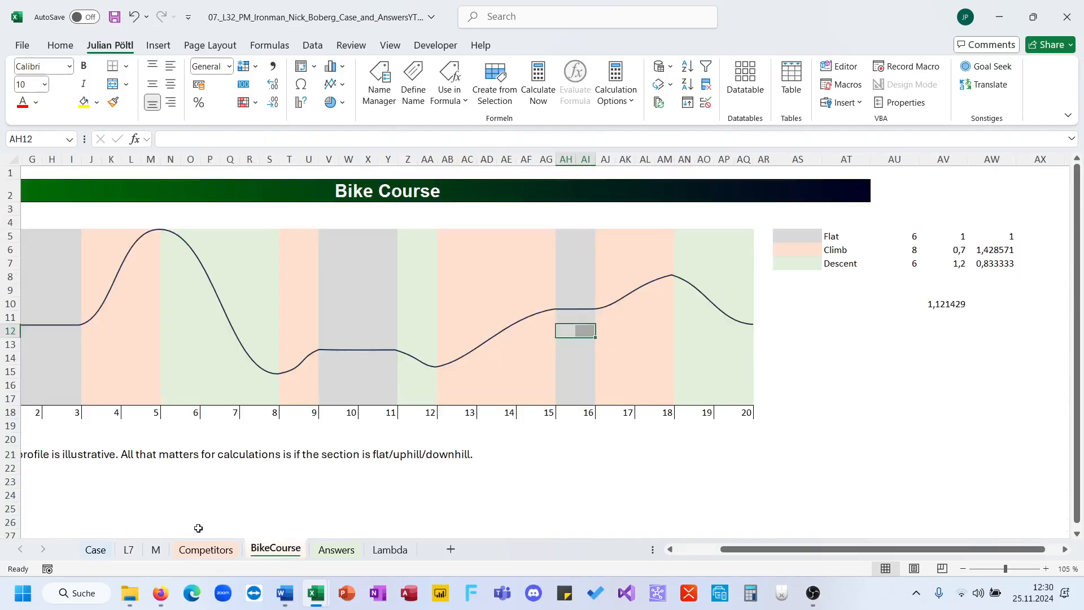
click(156, 549)
click(128, 549)
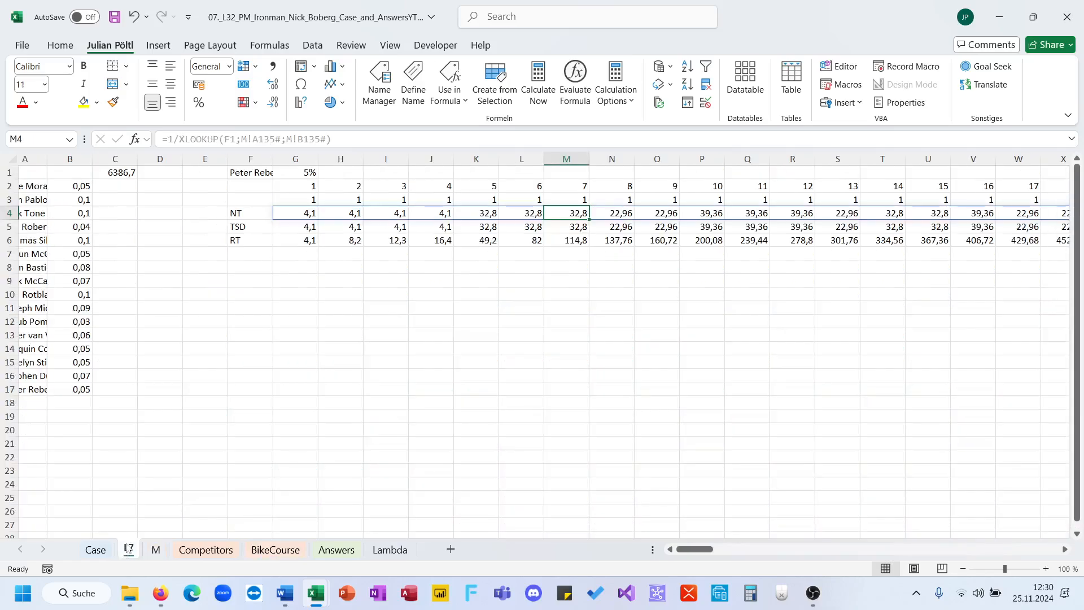
click(296, 228)
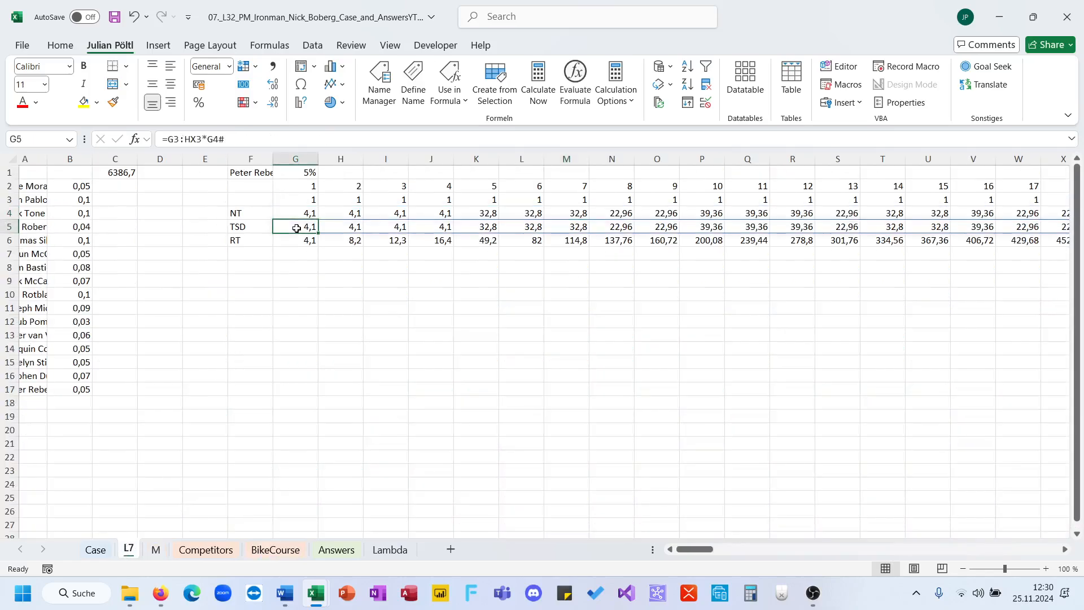
click(258, 140)
key(Escape)
Change the decline formula in DC3 to =(1-G1)^ROUNDUP(SEQUENCE(;4+80+42)/20;) so the speeds decrease
click(288, 199)
scroll(573, 214, right, 10)
scroll(573, 215, right, 20)
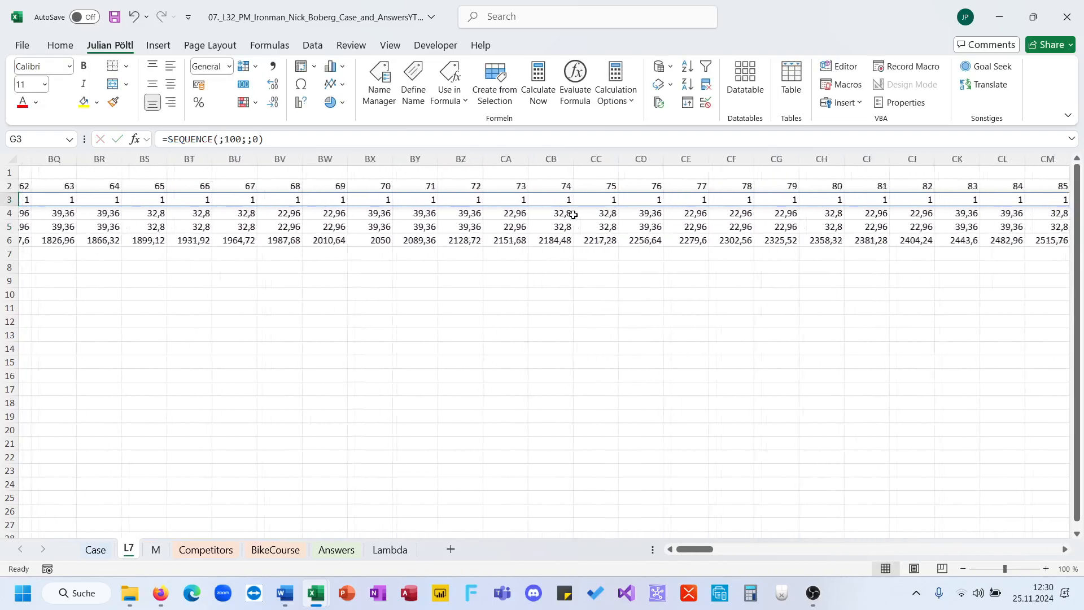
click(327, 197)
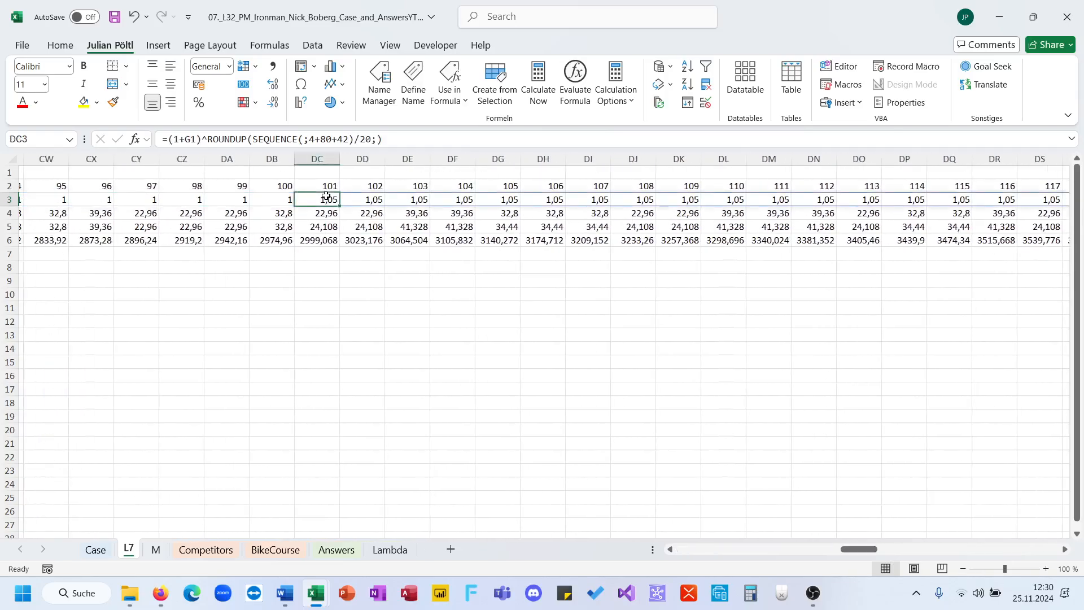
click(188, 142)
text(-)
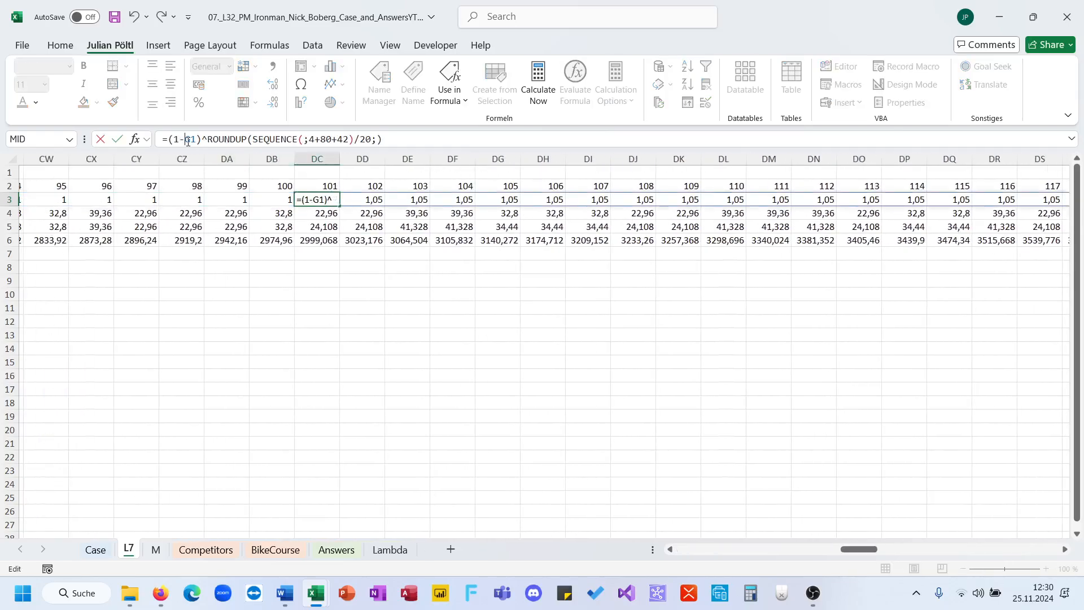
key(Return)
Change the G5 formula to =1/(G3:HX3*G4#) so row 5 converts the declined speeds back into times
key(Left)
key(ctrl+Left)
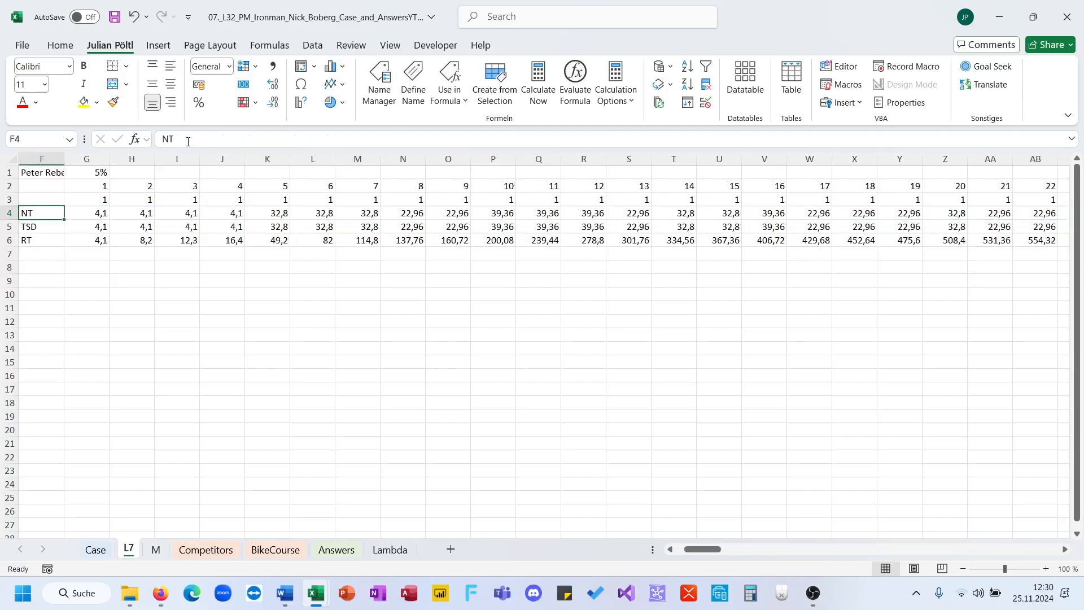
scroll(188, 222, left, 4)
click(247, 226)
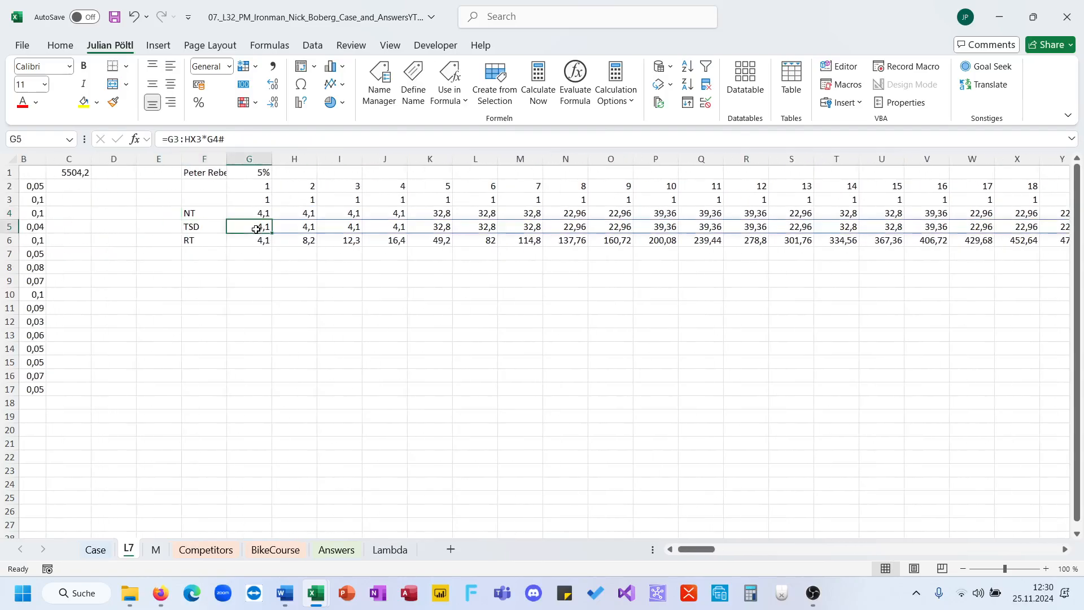
click(170, 139)
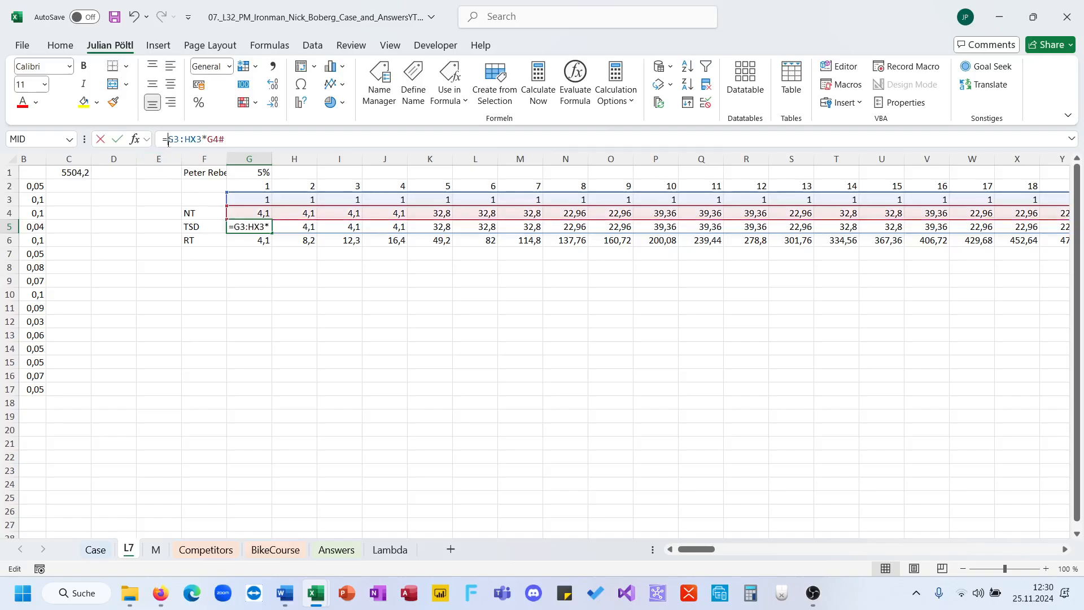
text(()
text(1)
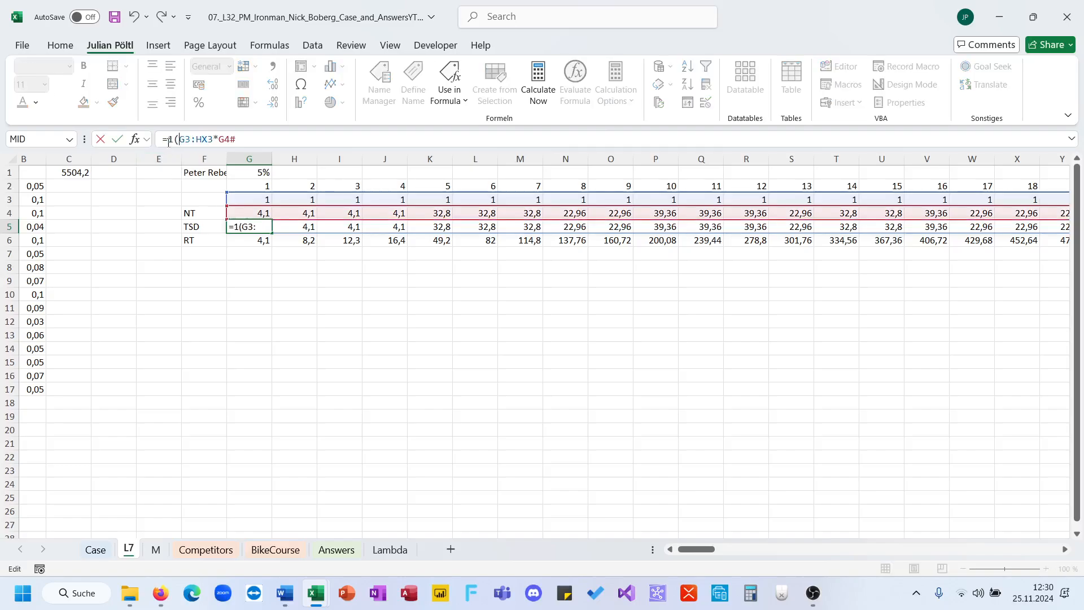
text(/)
click(262, 137)
text())
key(Return)
key(Up)
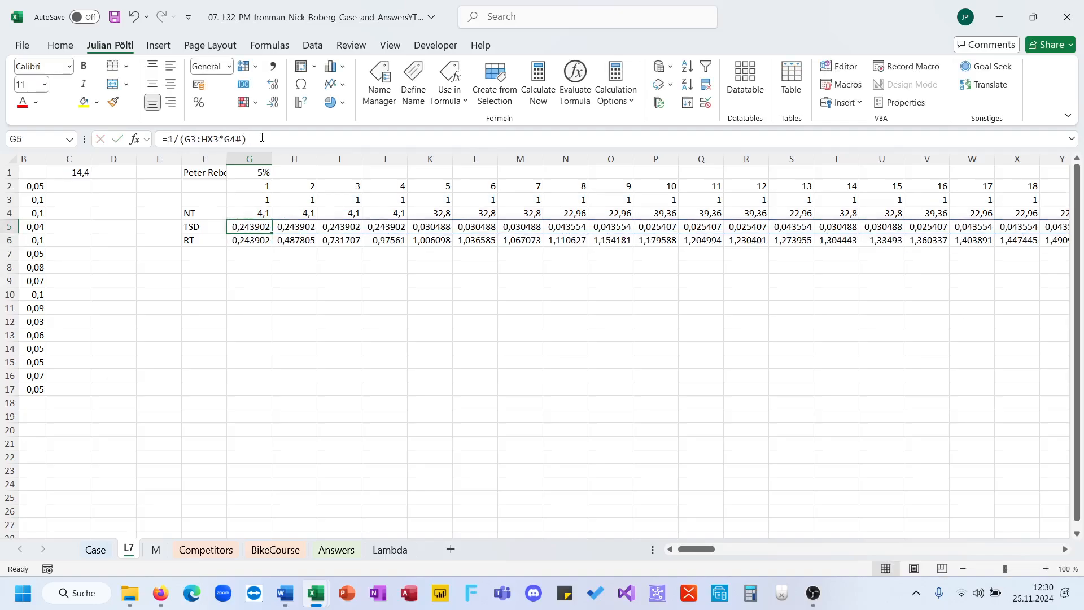
Copy the competitor list in A2:A17 to the range starting at F16
key(Down)
key(ctrl+Right)
key(ctrl+Left)
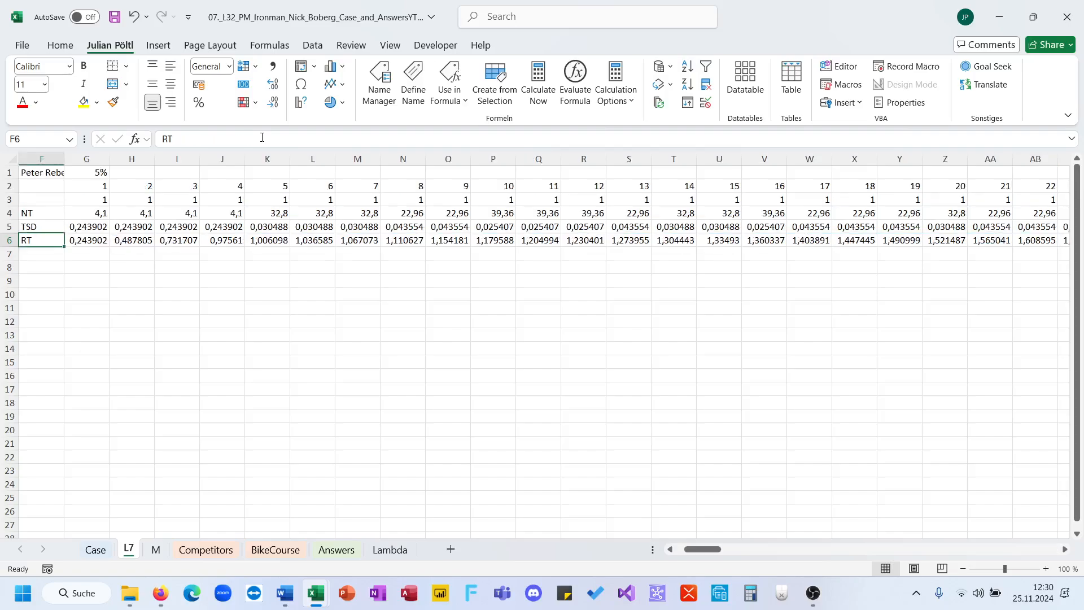
scroll(395, 195, left, 5)
scroll(395, 195, left, 1)
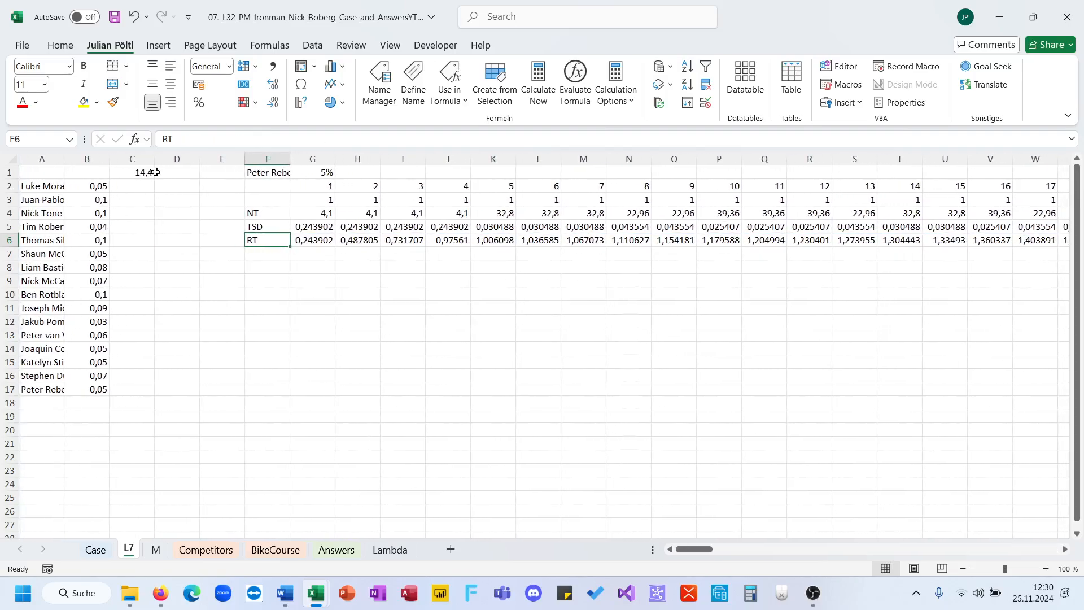
drag(56, 186, 45, 389)
click(45, 389)
key(ctrl+c)
key(ctrl+shift+Up)
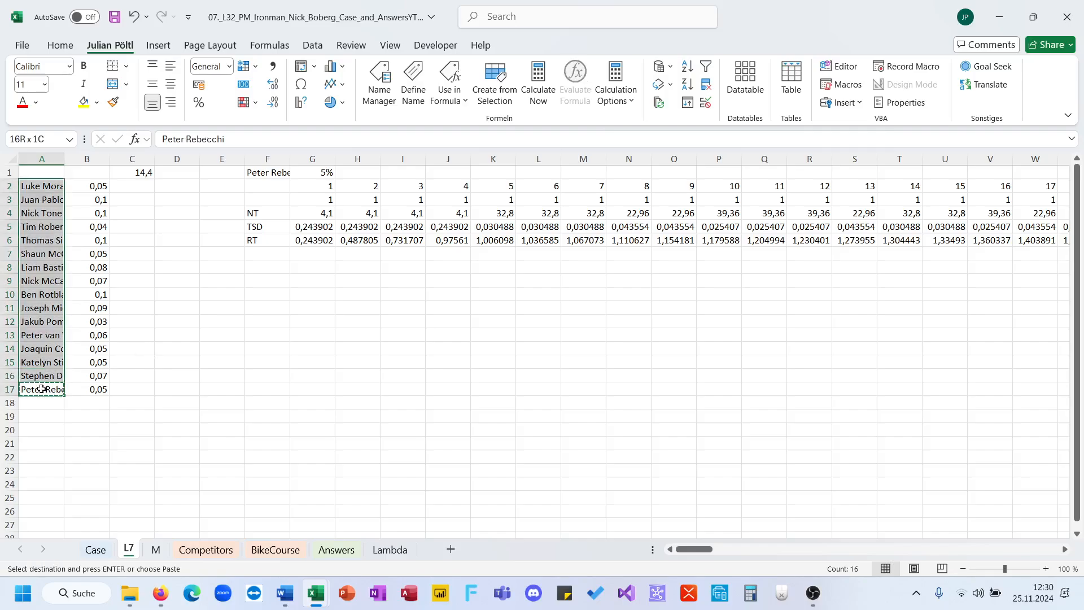
key(ctrl+c)
click(271, 373)
key(ctrl+v)
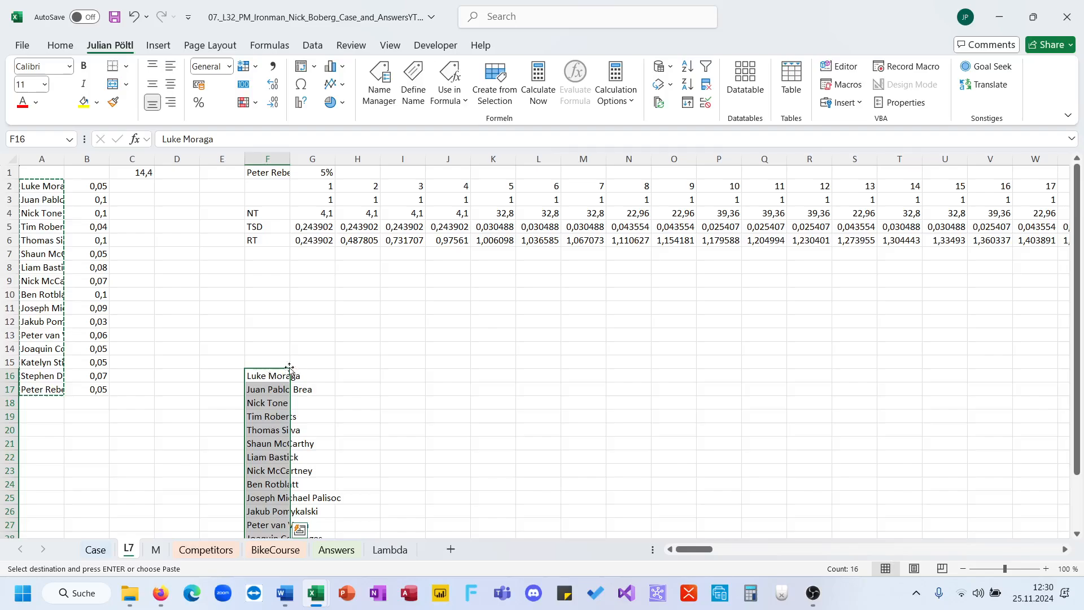
Link G15 above the copied competitor list to the total time with =C1
click(319, 362)
text(=))
key(BackSpace)
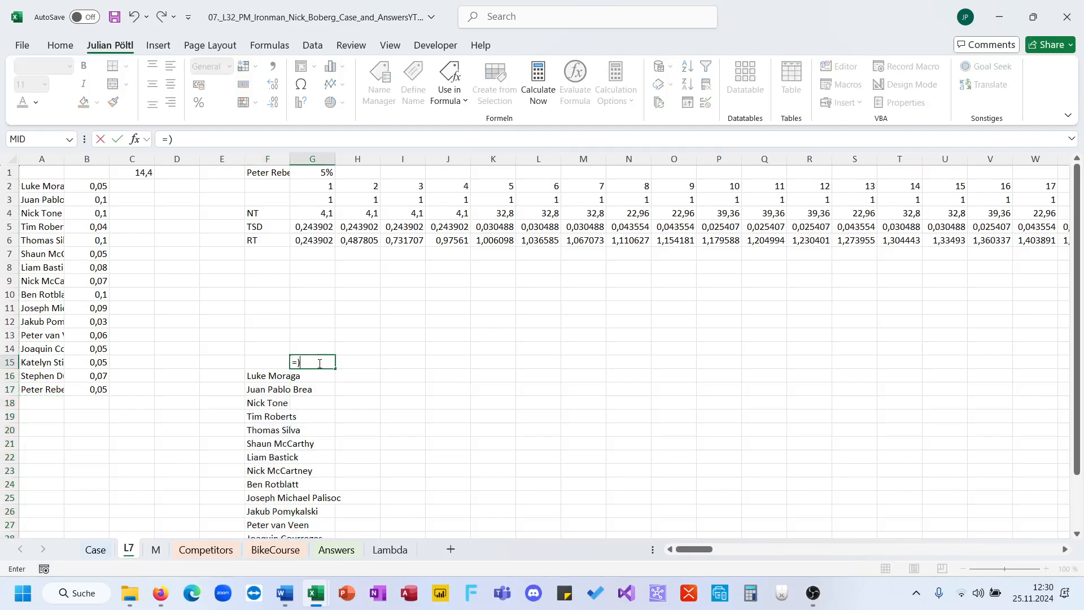
click(138, 159)
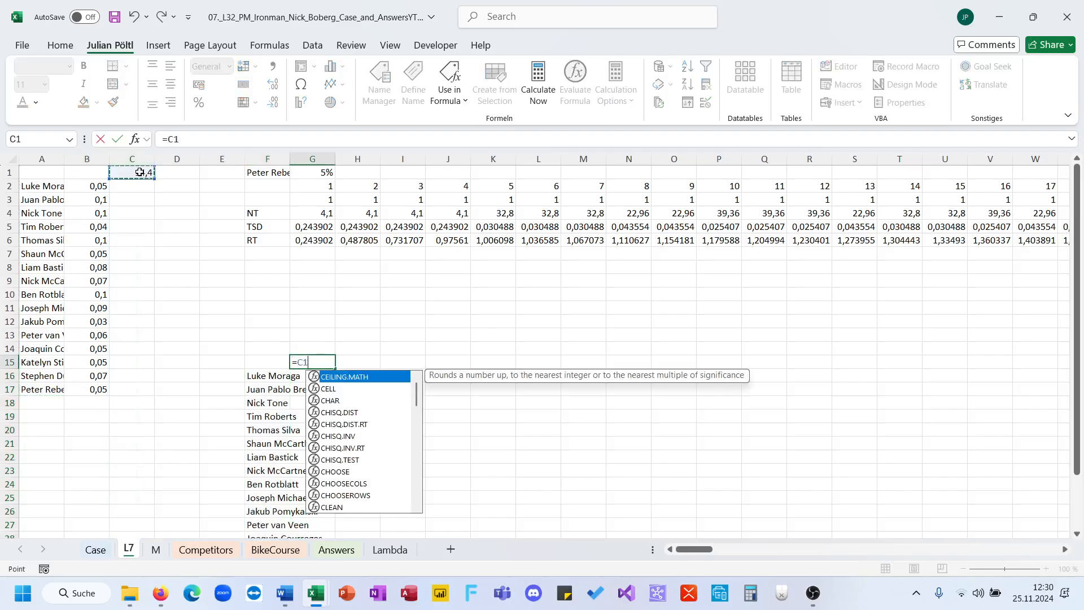
key(Return)
Create a data table on F15:G31 with F1 as the column input cell
click(280, 361)
key(shift+Right)
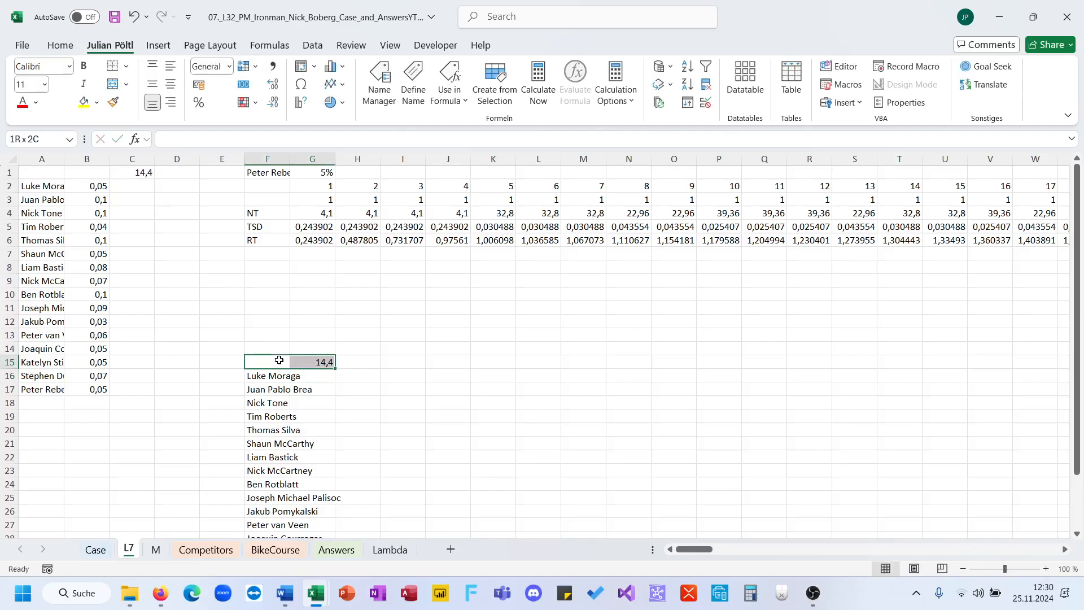
key(ctrl+shift+Down)
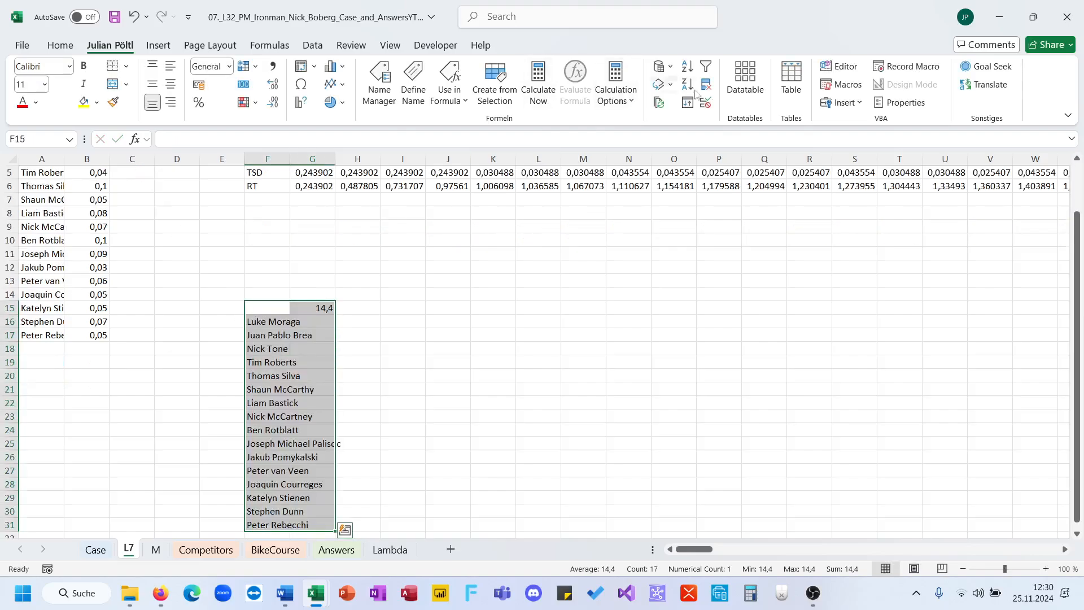
click(745, 76)
click(682, 356)
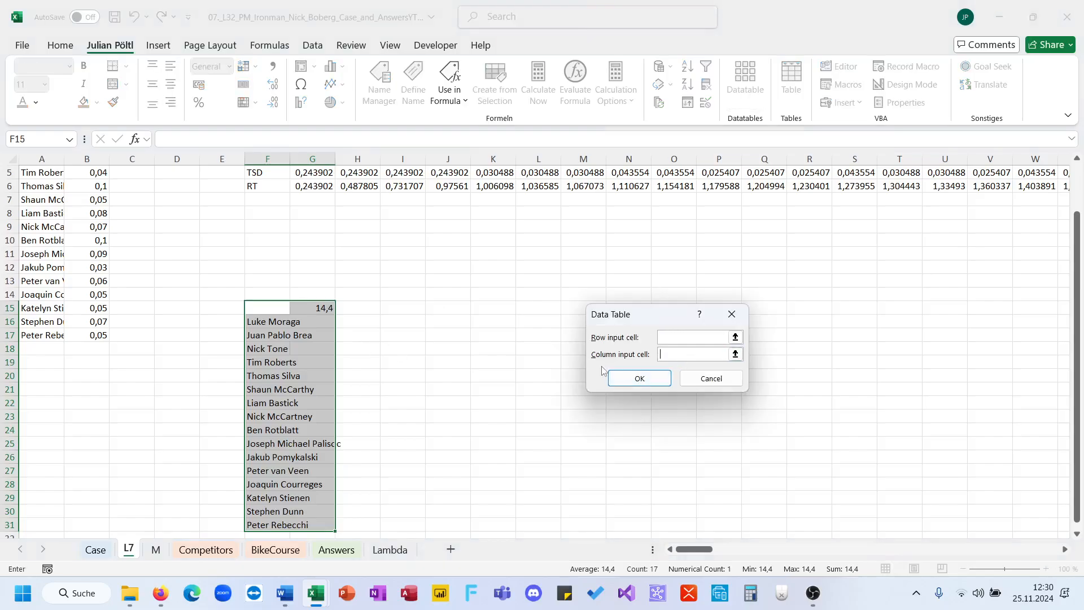
scroll(604, 372, up, 2)
click(281, 177)
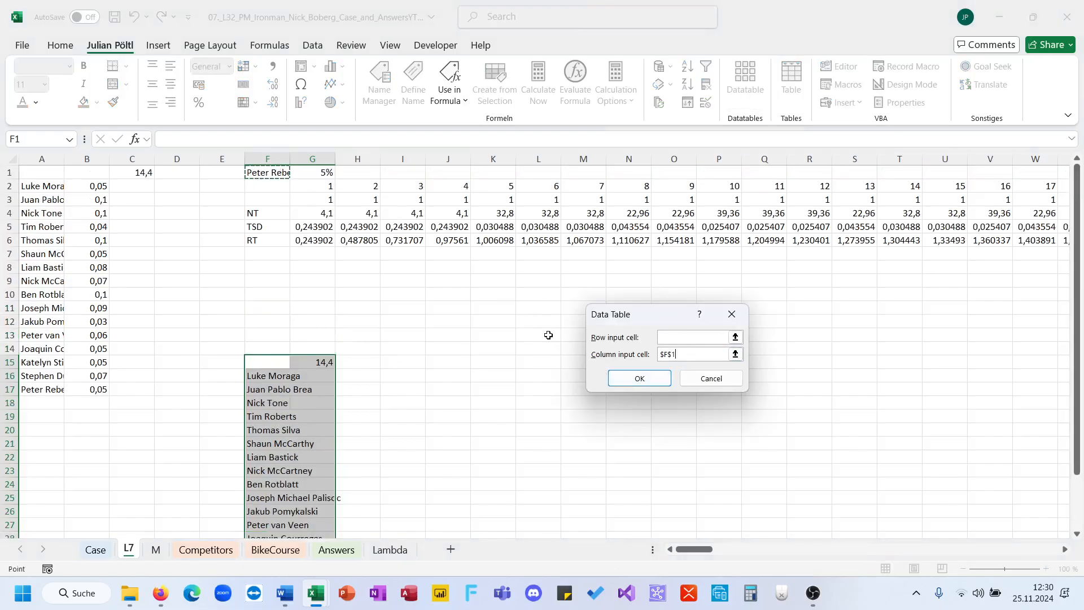
click(638, 378)
Copy the data table results in G16:G31 into the Level 7 answers on the Case sheet, starting at E196
click(315, 380)
key(ctrl+shift+Down)
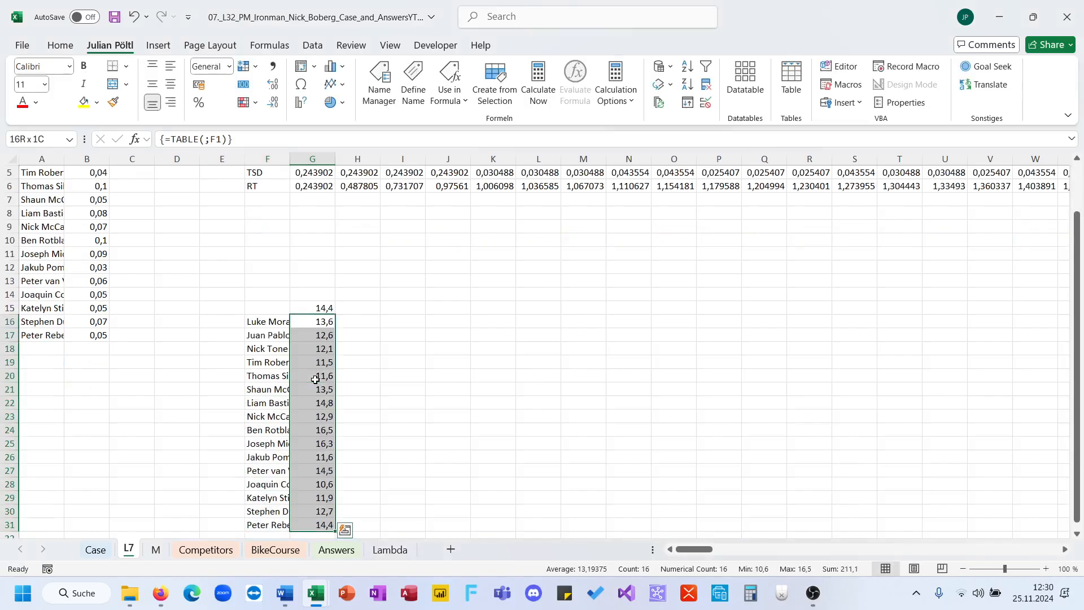
key(ctrl+c)
click(96, 551)
click(224, 326)
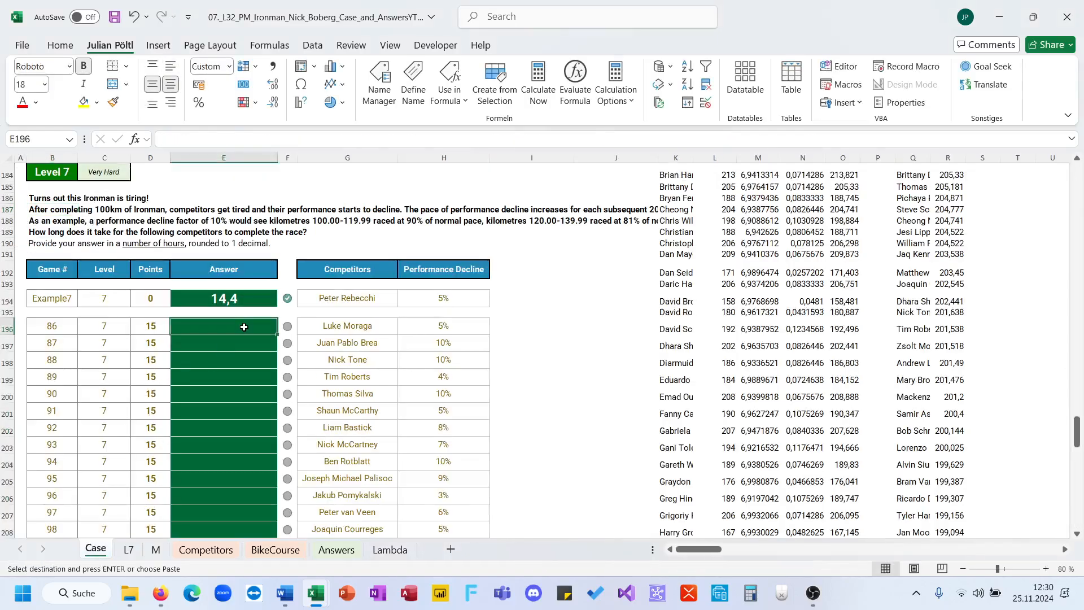
key(ctrl+v)
Delete the surplus pasted value in E211 below the last Level 7 answer
scroll(334, 306, down, 4)
scroll(335, 307, up, 2)
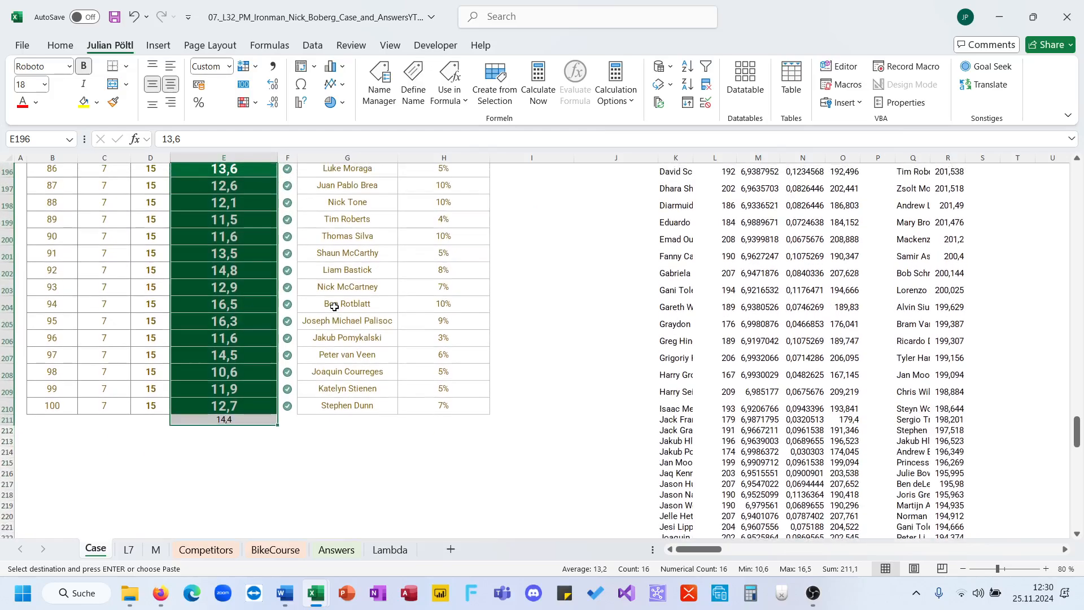
scroll(334, 307, down, 1)
click(259, 440)
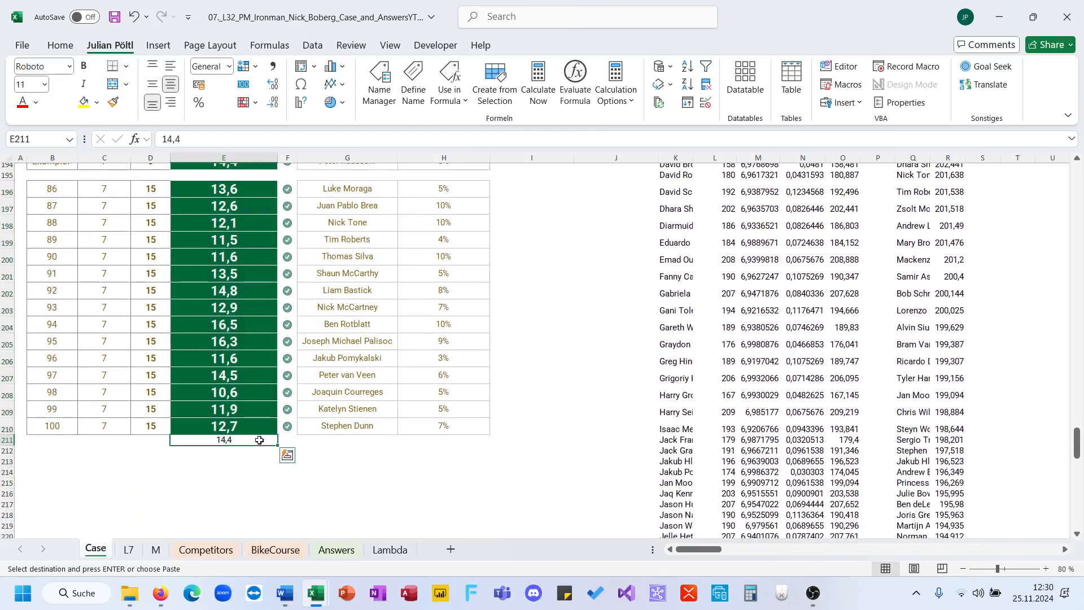
key(Delete)
Answer Bonus 1 in E31 with =4+180+1,5*42/5, using the leg distances from the instructions
scroll(309, 388, up, 20)
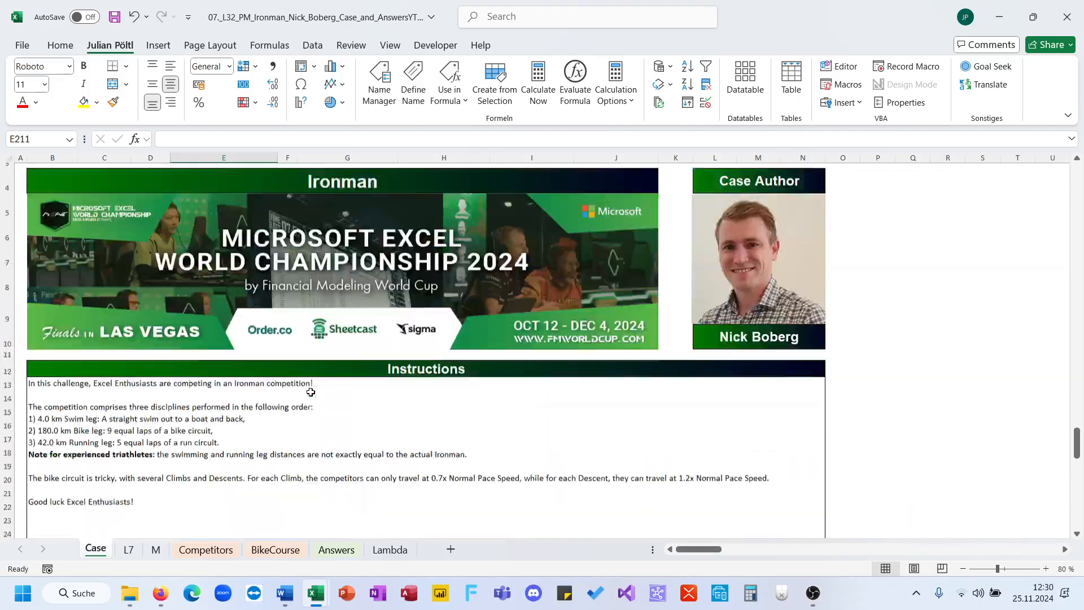
scroll(310, 391, down, 3)
scroll(314, 367, down, 5)
scroll(321, 317, up, 2)
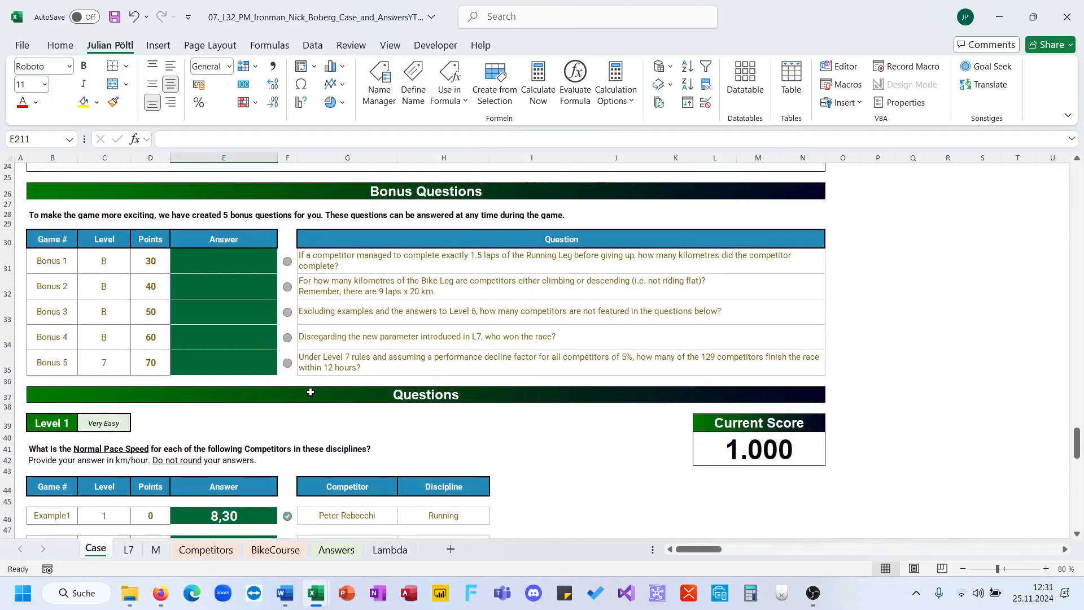
click(354, 263)
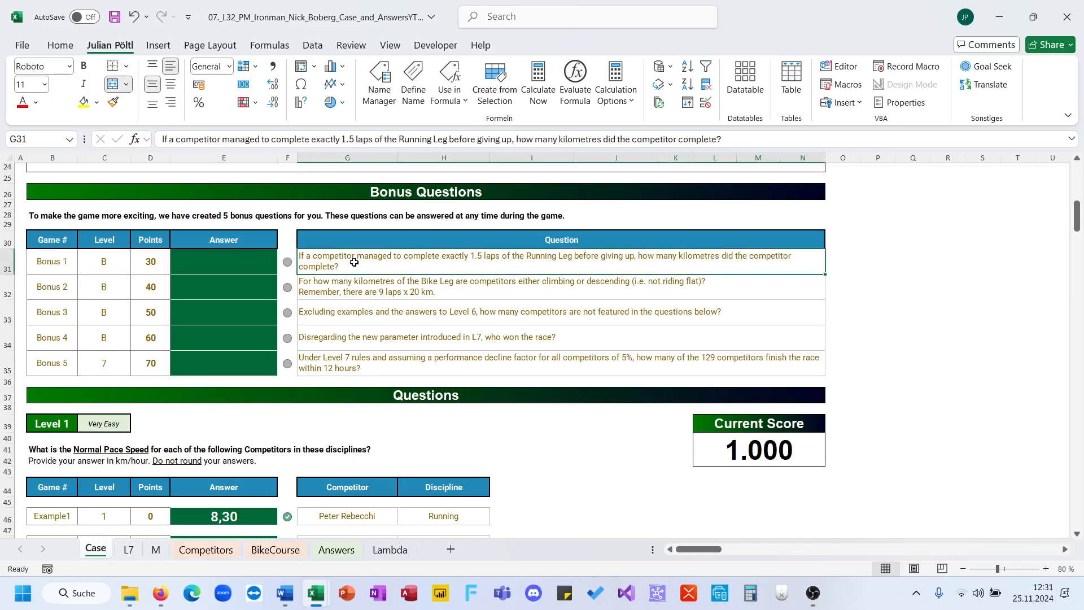
click(257, 266)
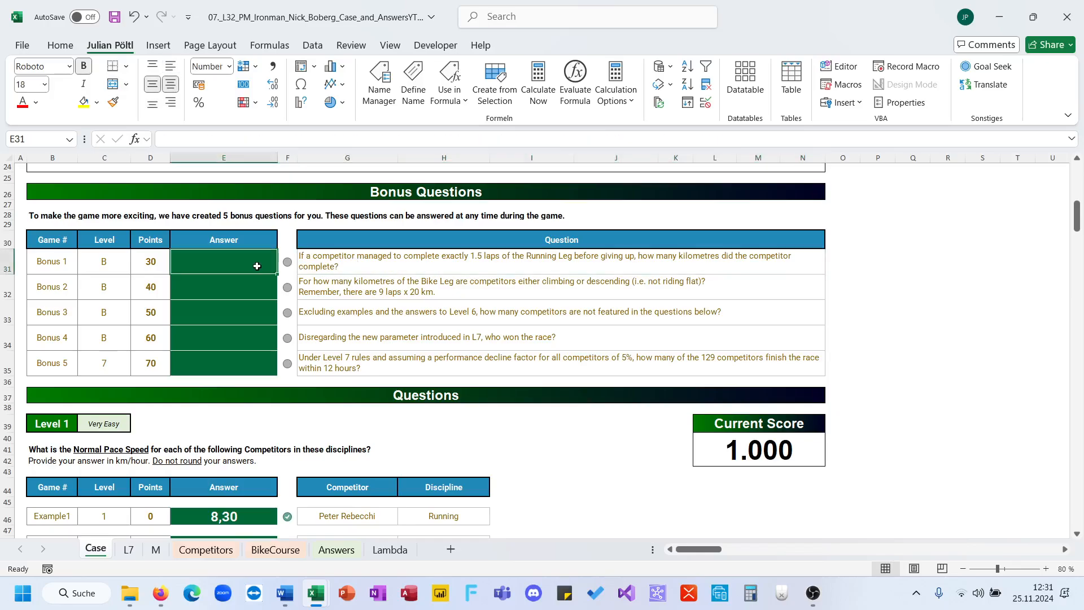
text(=)
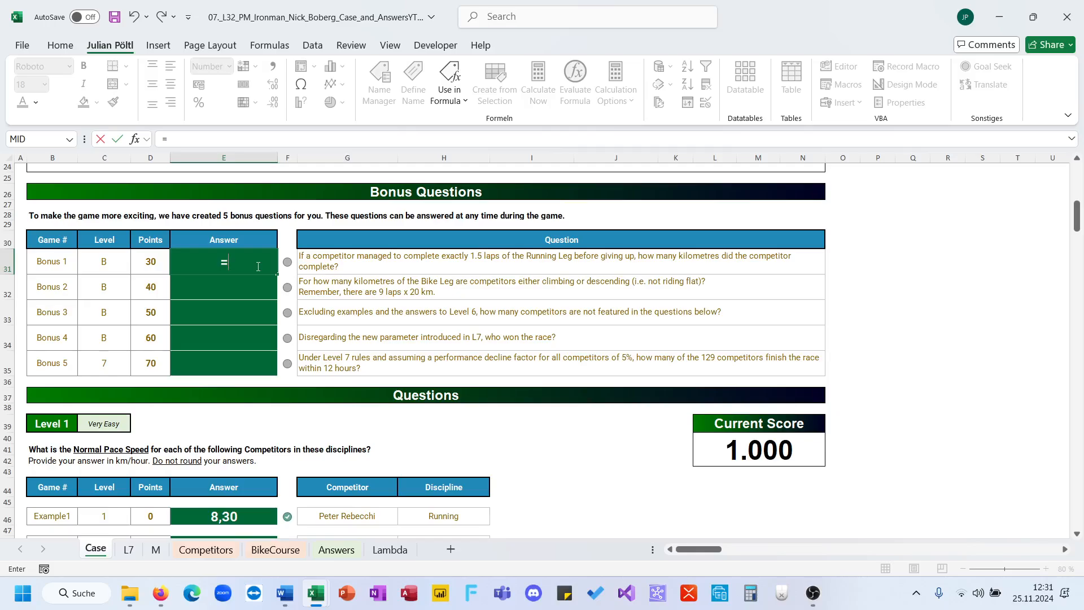
text(4+180)
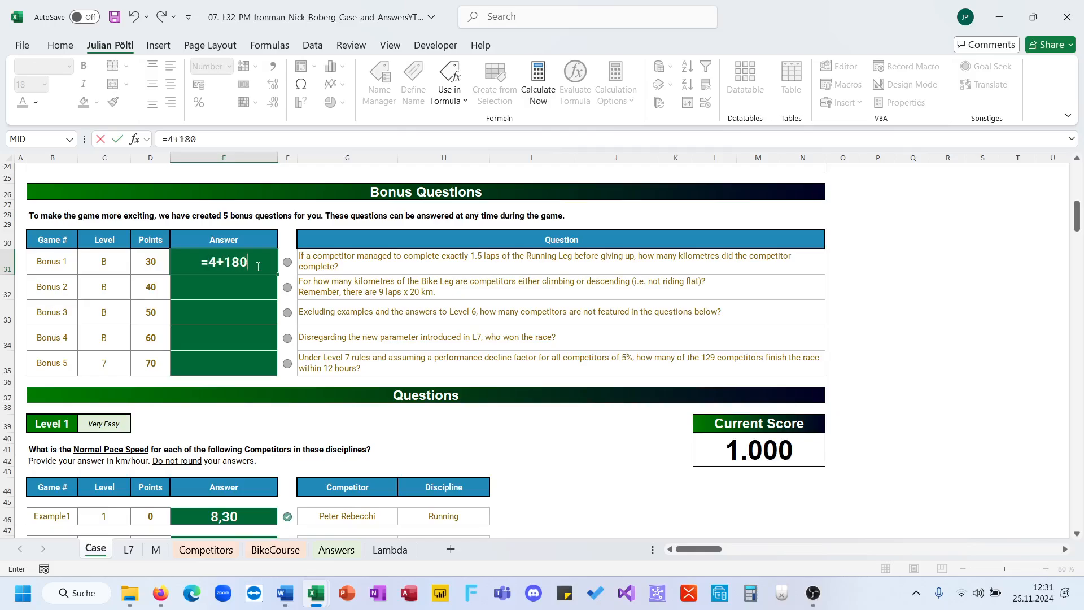
text(+1,5)
scroll(257, 266, up, 3)
scroll(257, 266, up, 2)
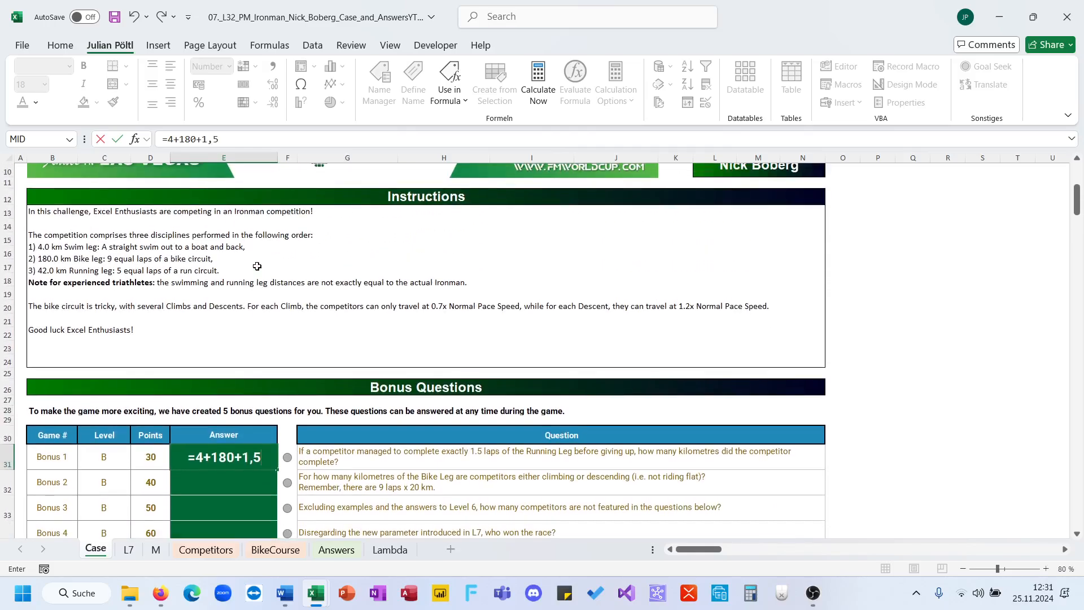
text(*42/5)
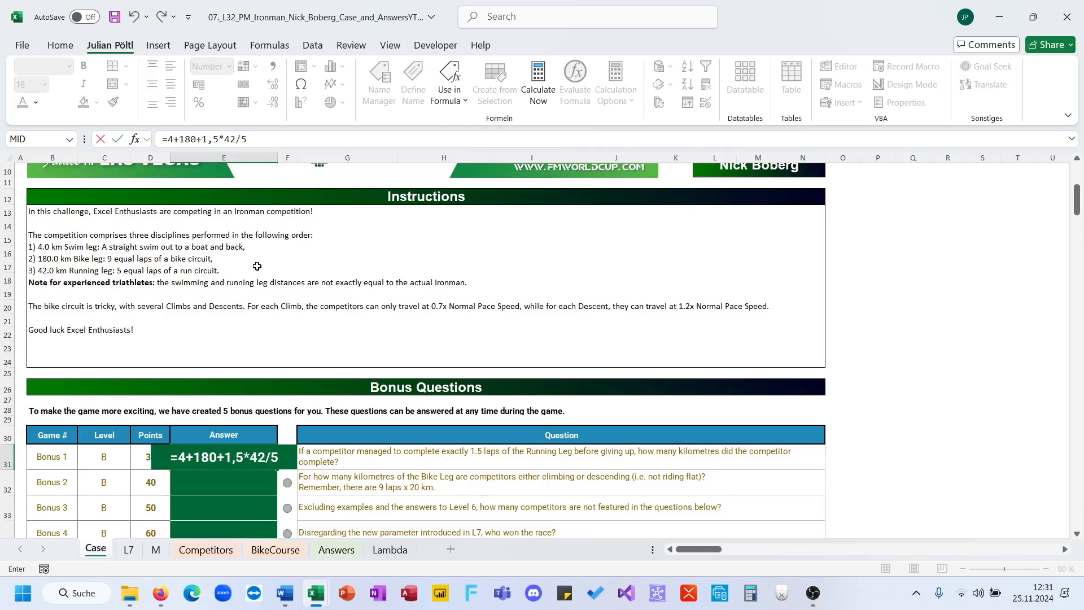
key(Return)
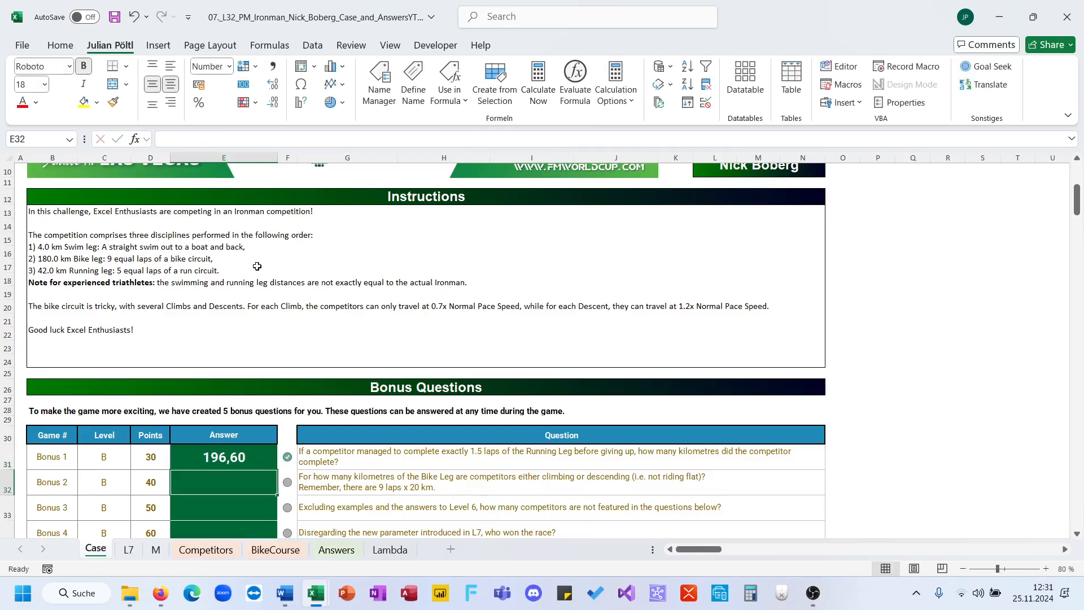
scroll(375, 411, down, 2)
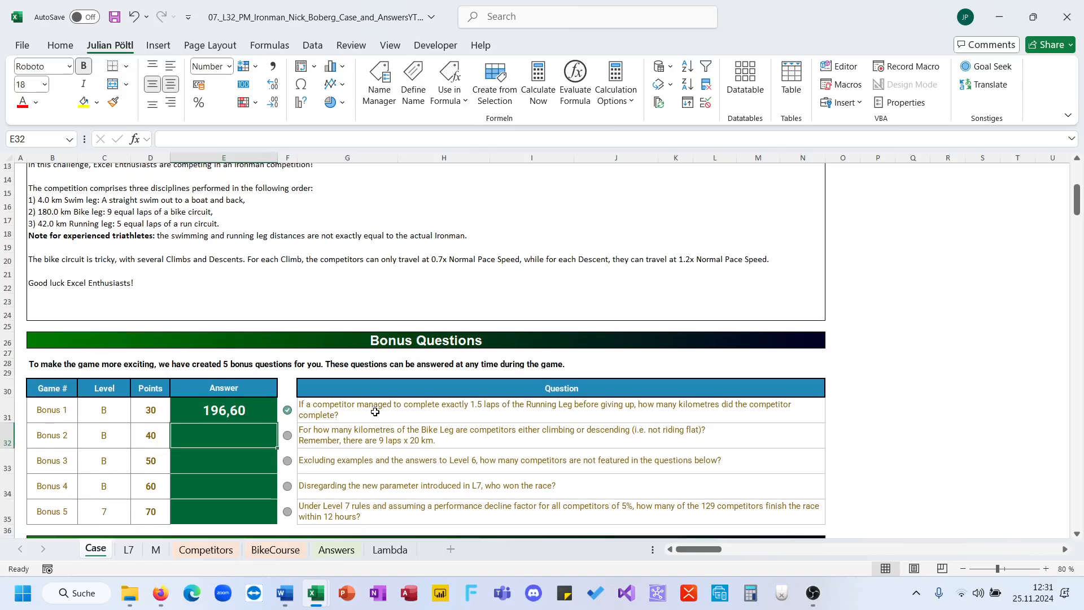
Answer Bonus 2 in E32 with =14/20*180, using the climb and descent sections listed on the BikeCourse sheet
scroll(375, 411, down, 1)
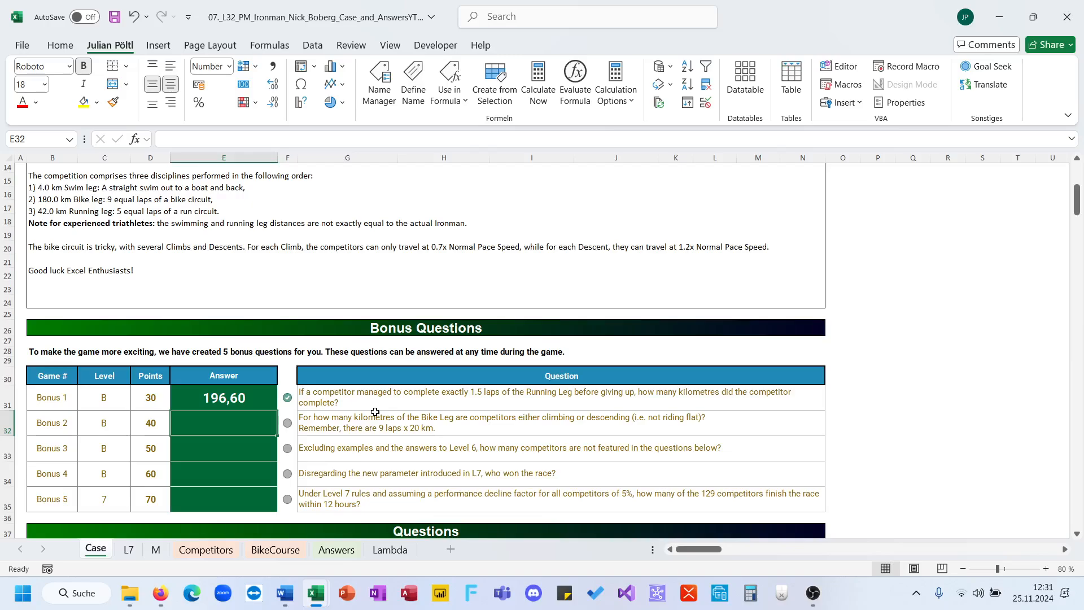
click(206, 549)
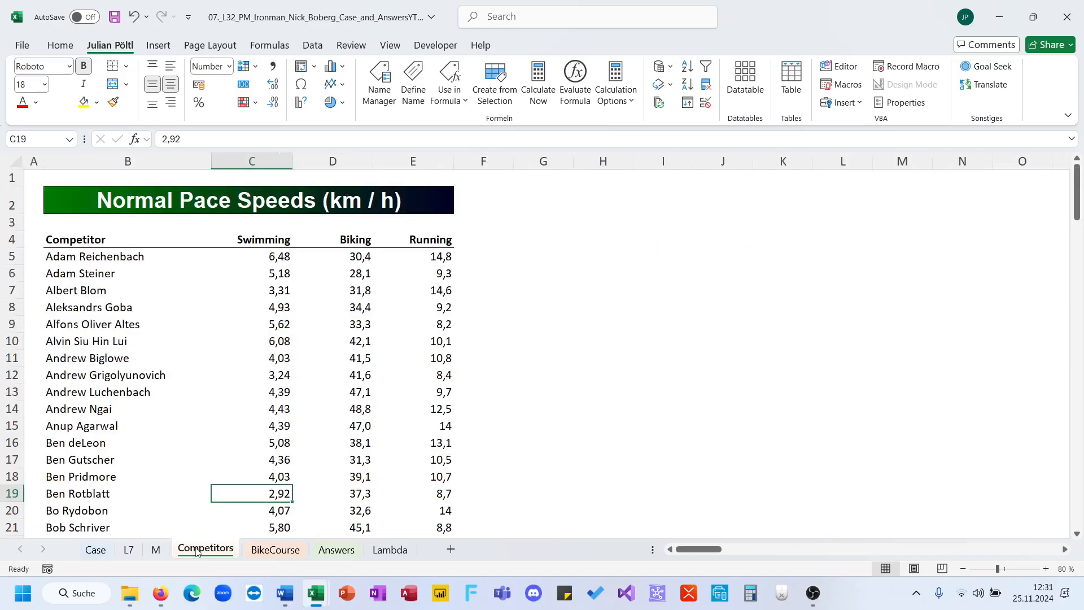
click(276, 550)
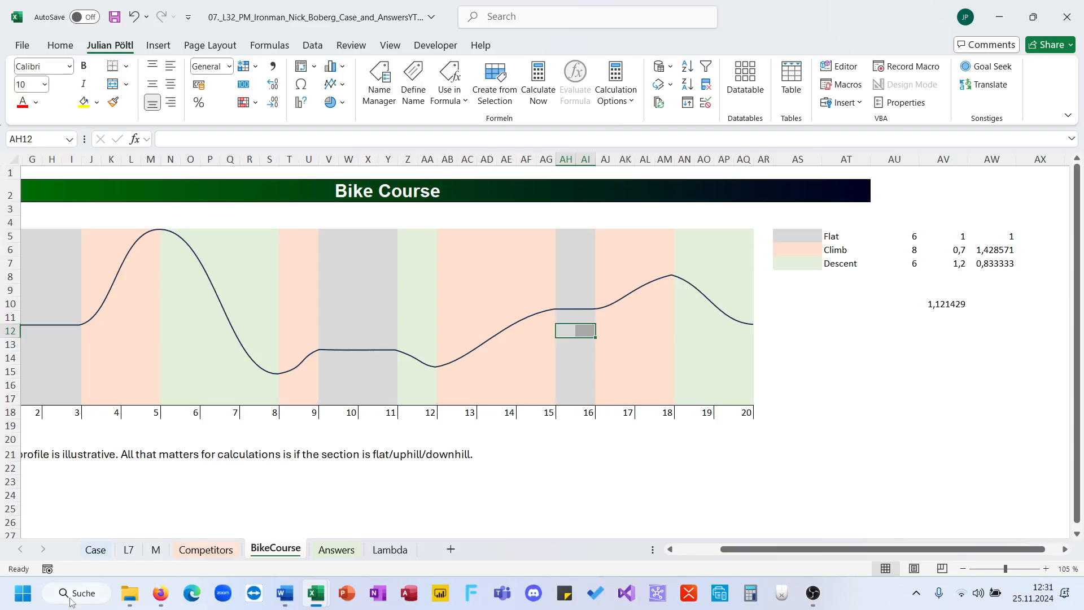
click(96, 551)
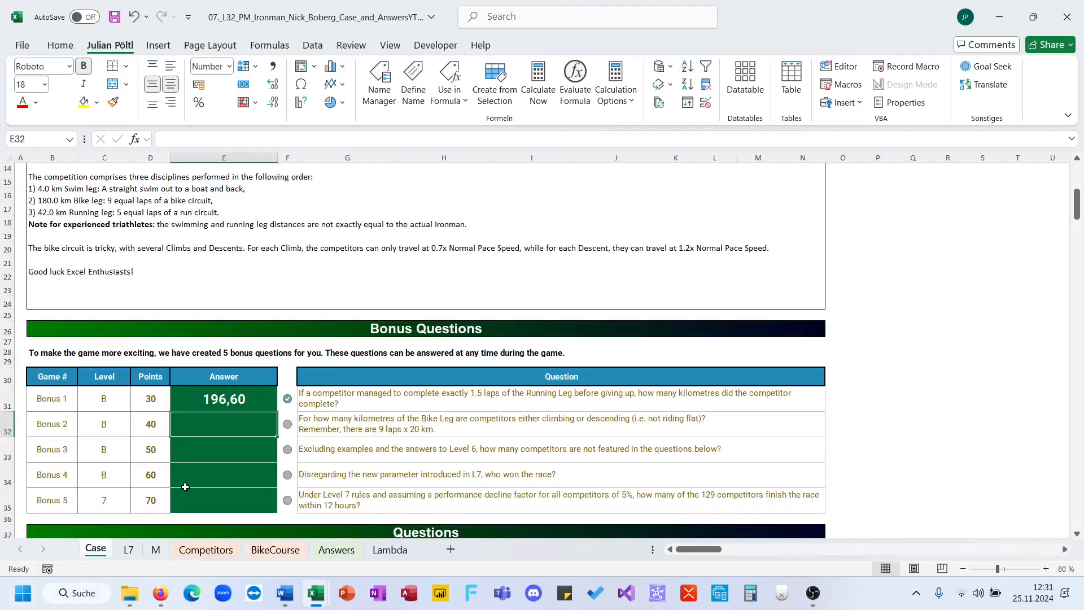
text(=)
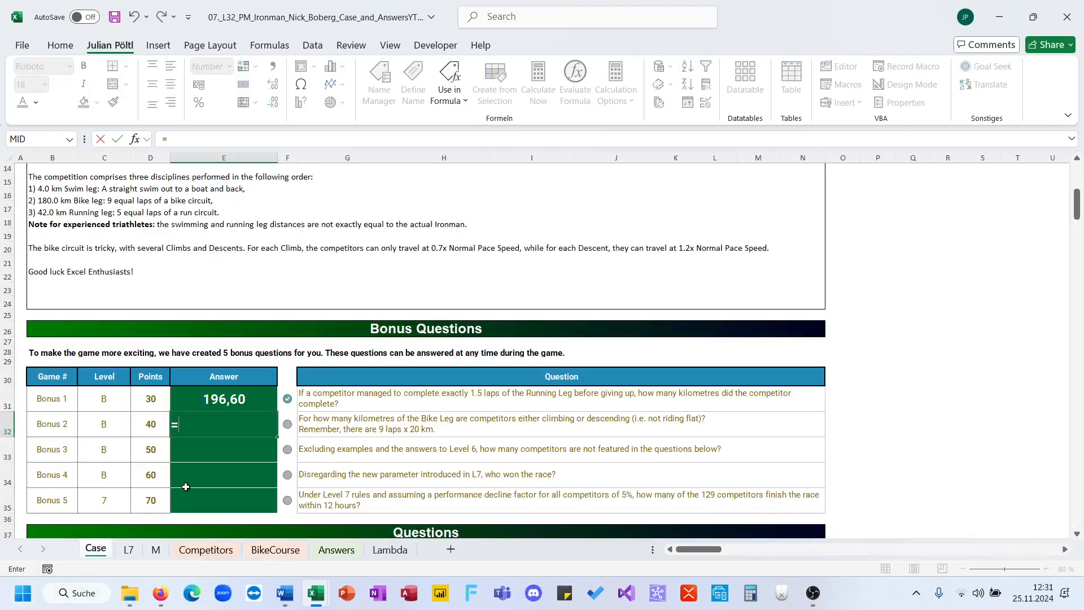
text(14/20)
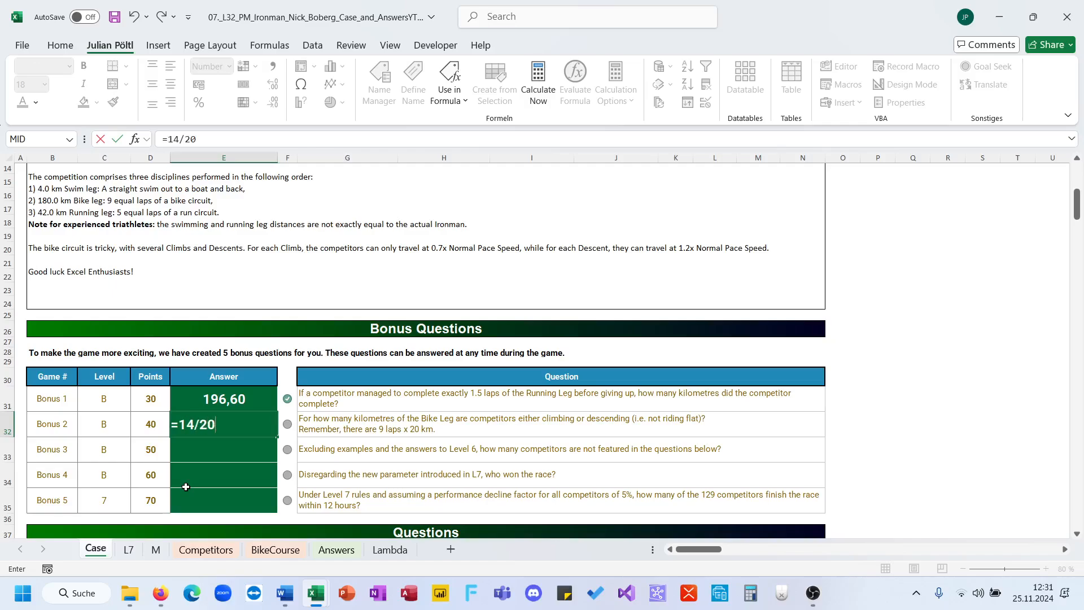
text(*180)
key(Return)
scroll(365, 451, down, 2)
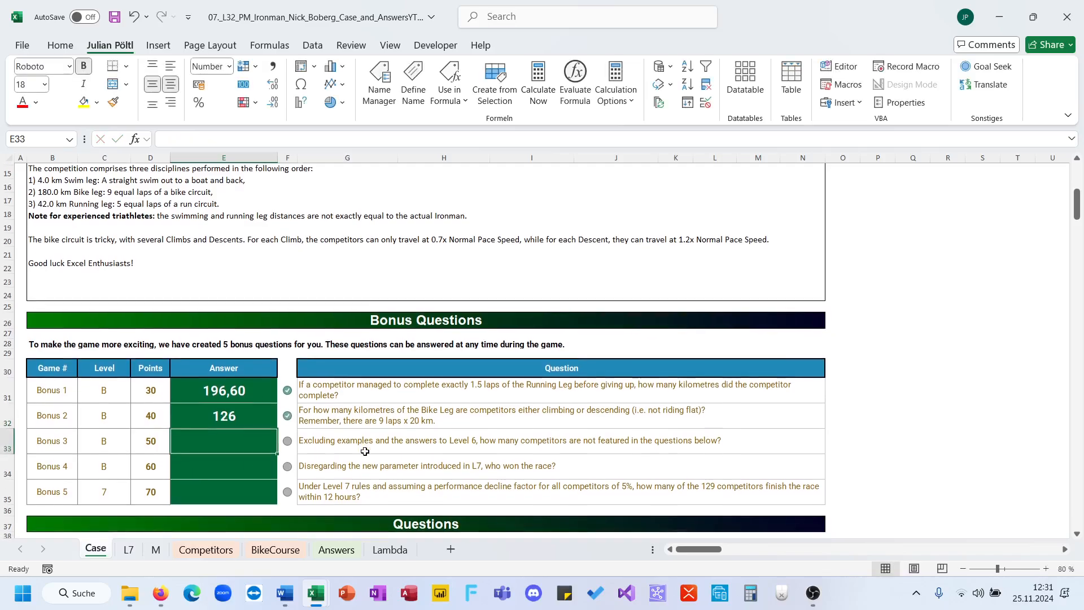
text(=cou)
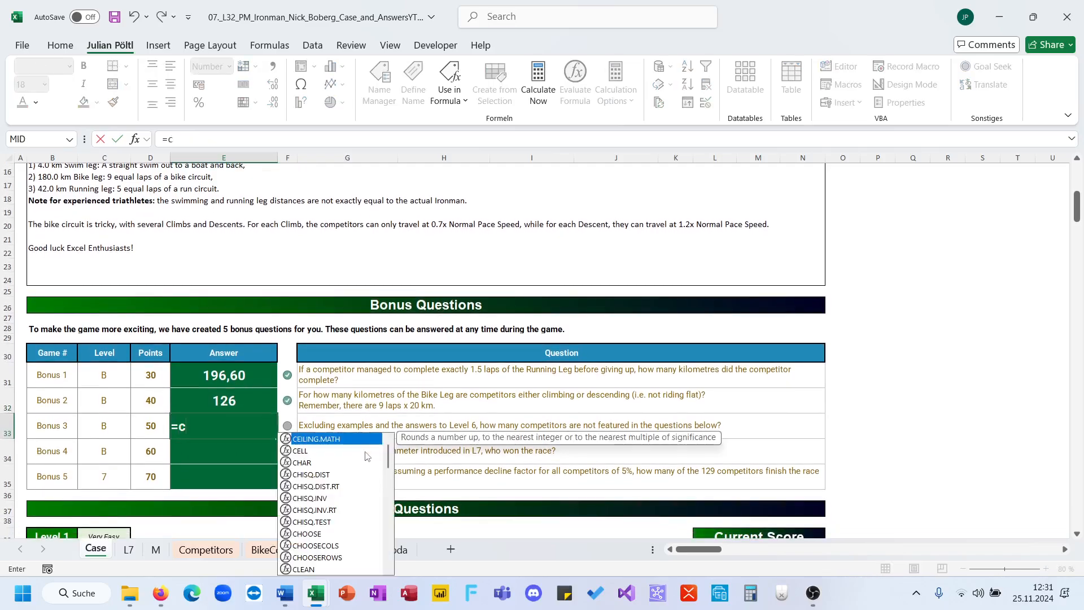
key(BackSpace)
key(BackSpace)
key(BackSpace)
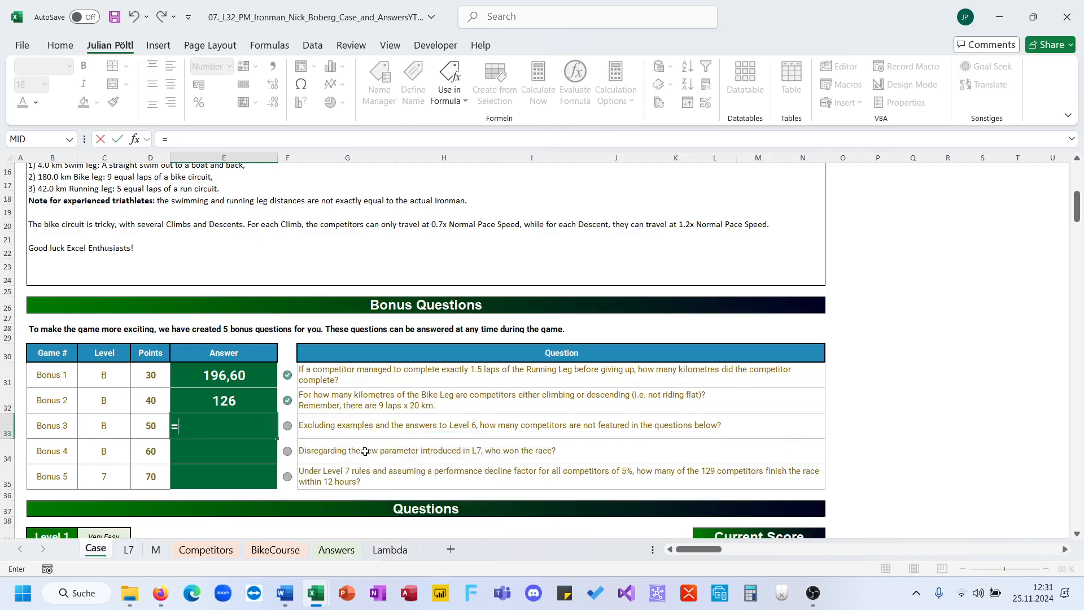
text(litn)
key(BackSpace)
key(BackSpace)
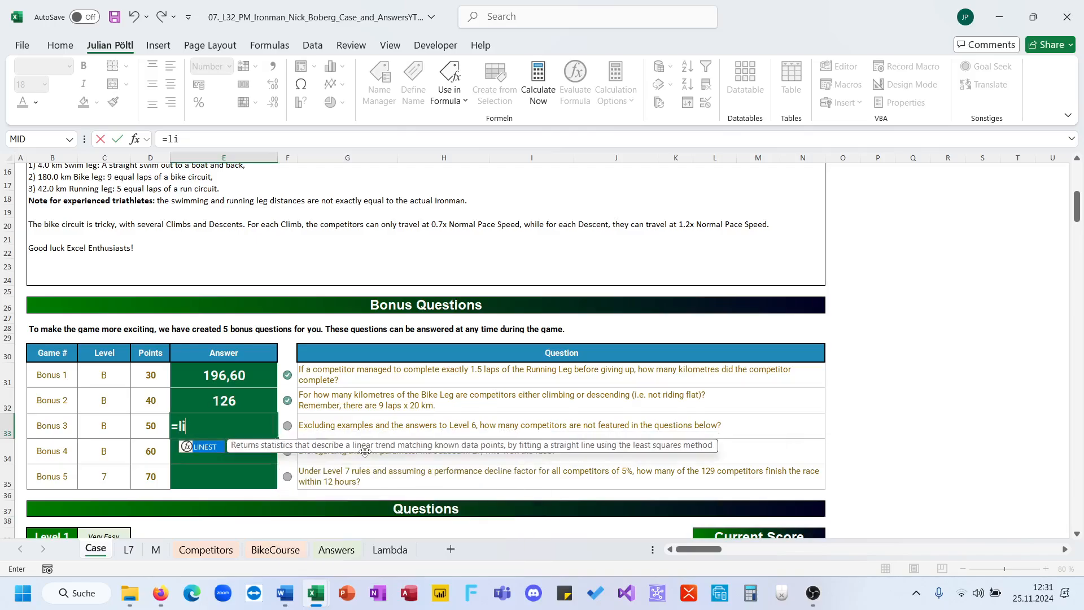
text(st)
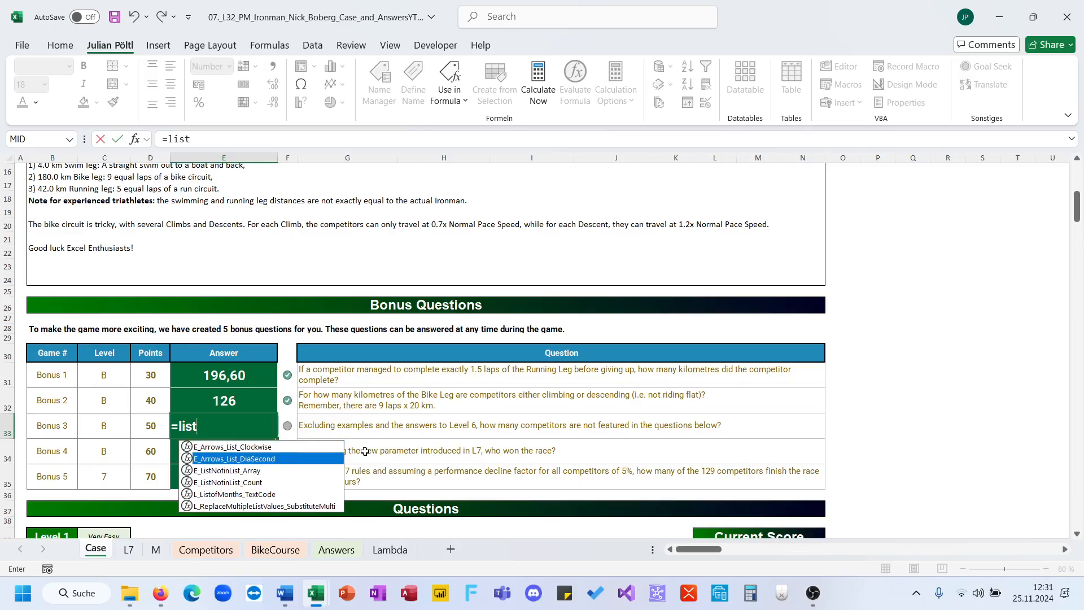
key(Down)
key(Down)
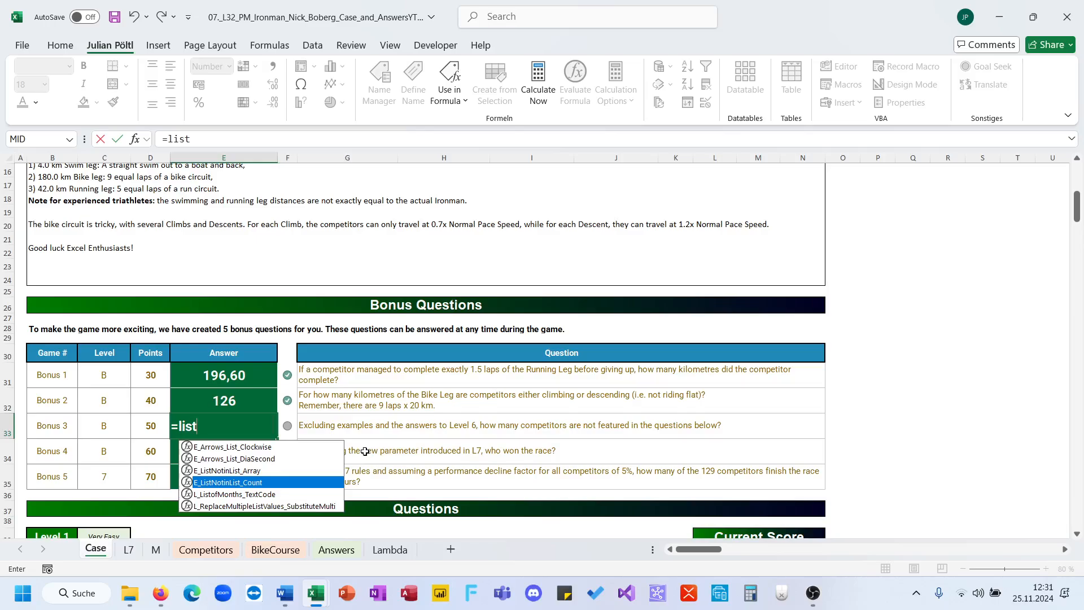
key(Tab)
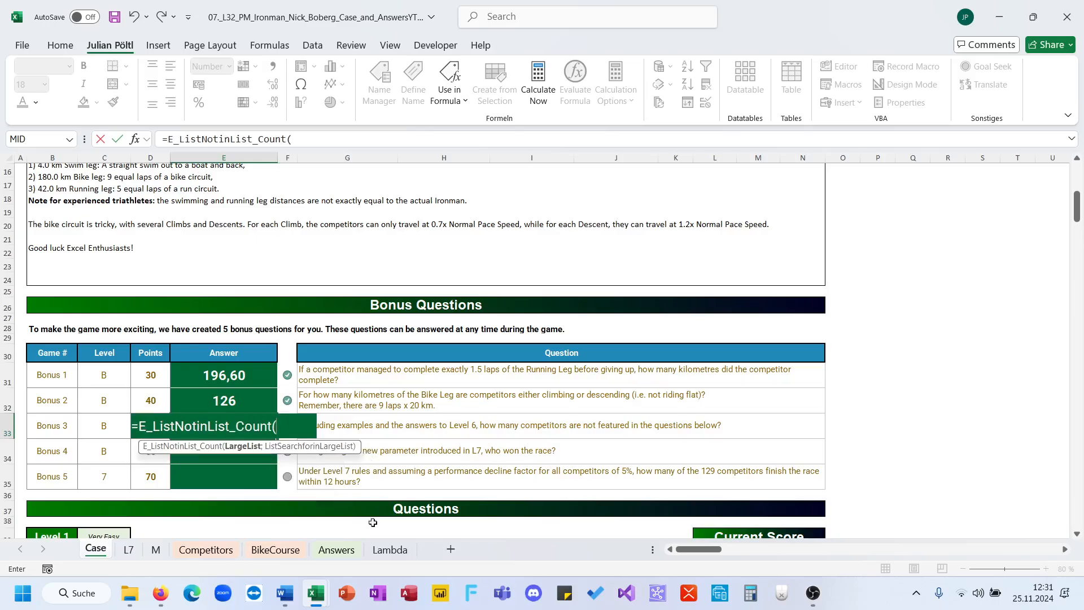
click(229, 557)
click(111, 260)
key(ctrl+shift+Down)
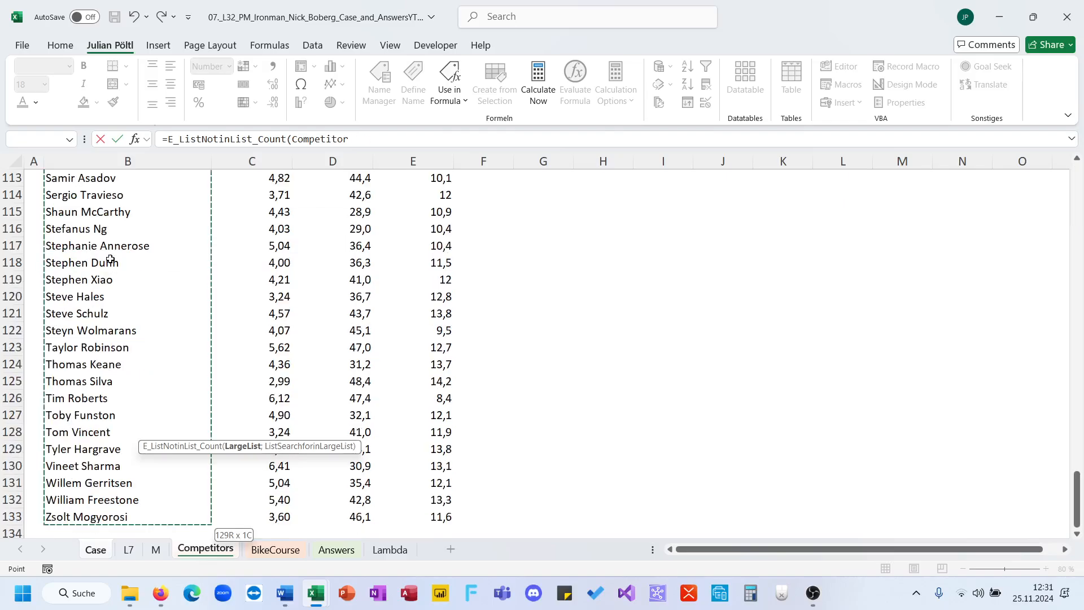
text(;)
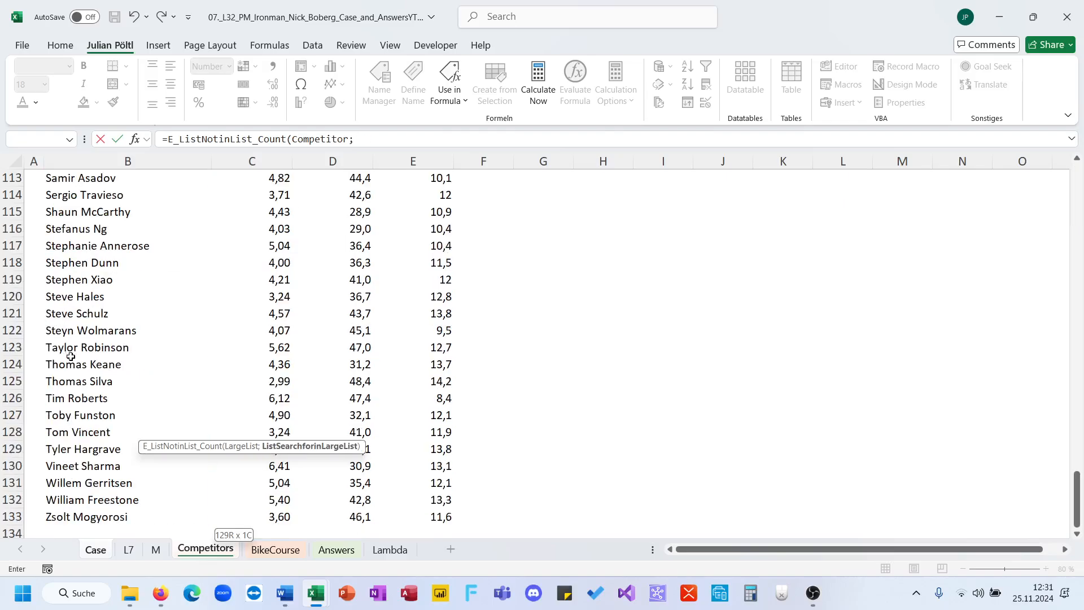
key(Escape)
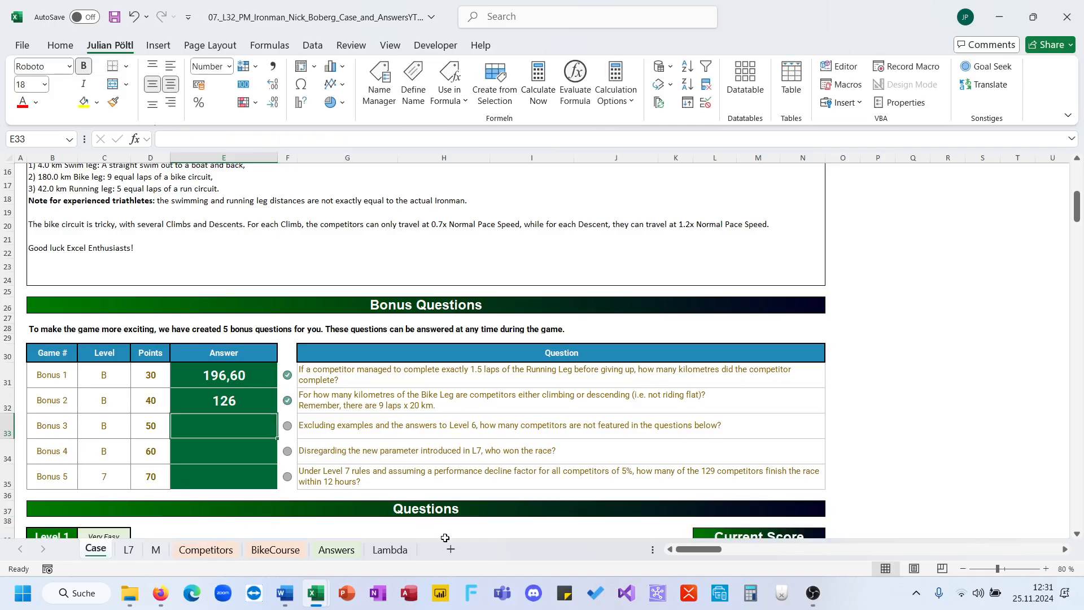
Add a new sheet and extract the question data into A1 with =E_Bonus_Setup_ExcelESports(Case!B30:N210)
click(450, 548)
text(=E_Bonus_Setup_ExcelESports()
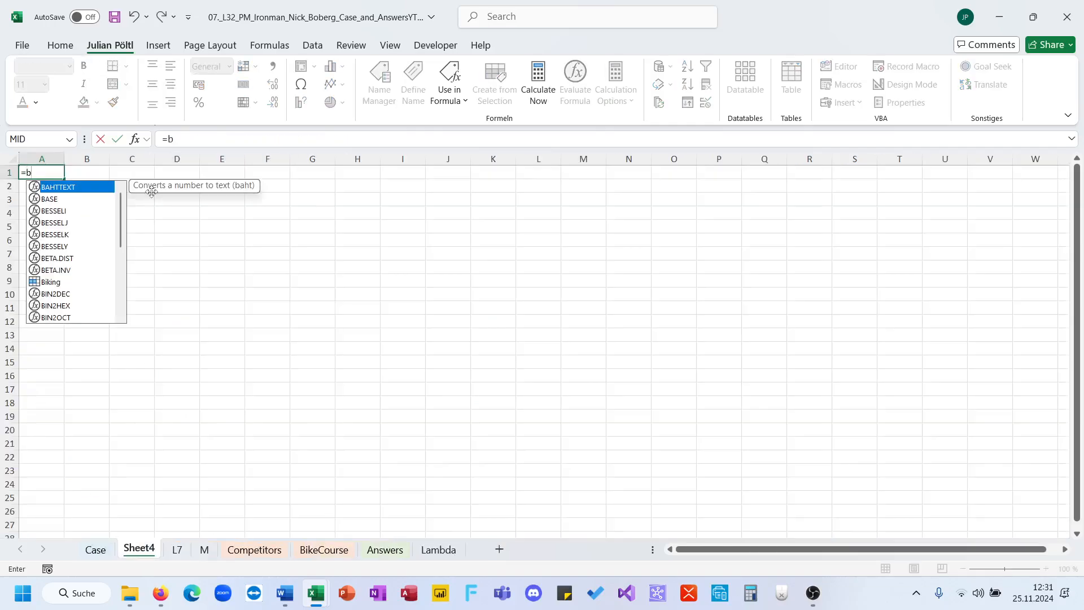
click(96, 550)
drag(77, 373, 523, 387)
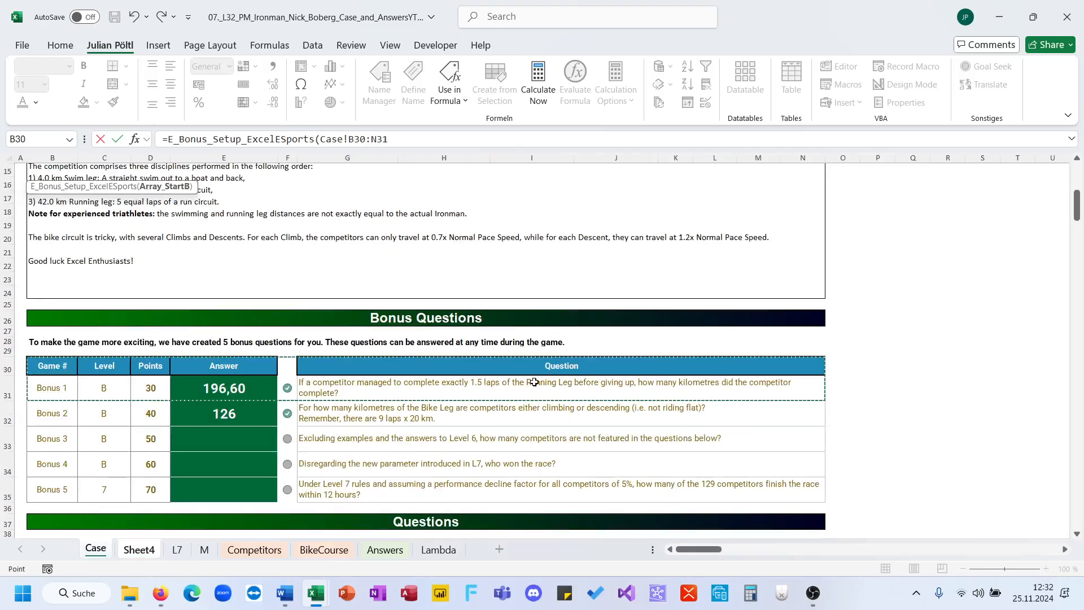
key(ctrl+shift+Down)
key(ctrl+shift+Down)
key(ctrl+shift+Down)
key(ctrl+shift+Down)
key(ctrl+shift+Down)
key(ctrl+shift+Down)
key(ctrl+shift+Down)
key(ctrl+shift+Down)
key(ctrl+shift+Down)
key(ctrl+shift+Down)
key(ctrl+shift+Down)
key(ctrl+shift+Down)
key(ctrl+shift+Down)
key(ctrl+shift+Down)
key(ctrl+shift+Down)
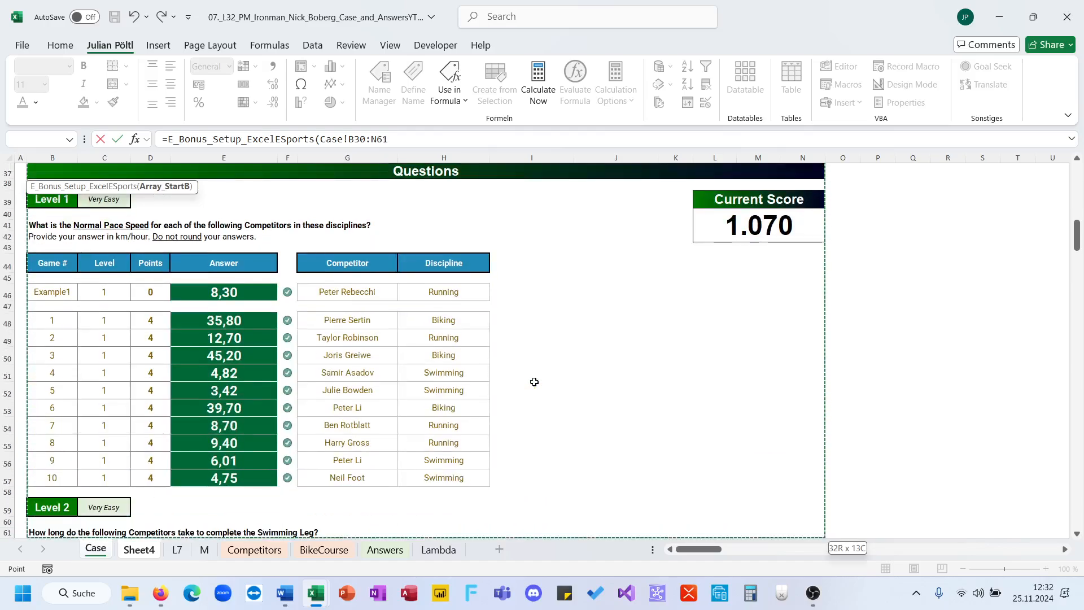
key(ctrl+shift+Down)
key(ctrl+shift+Down)
key(ctrl+shift+Down)
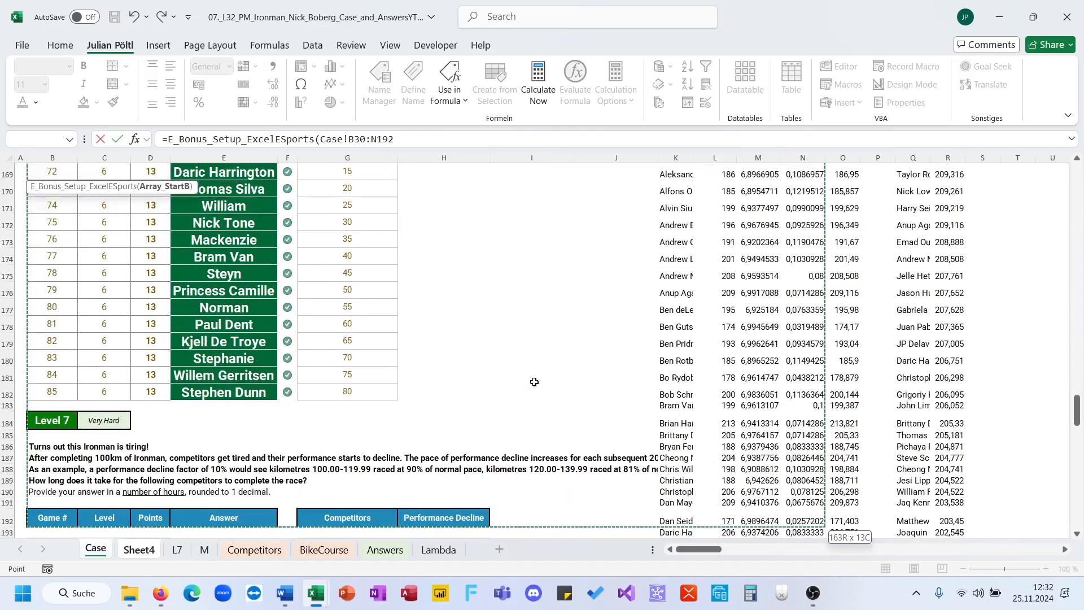
key(ctrl+shift+Up)
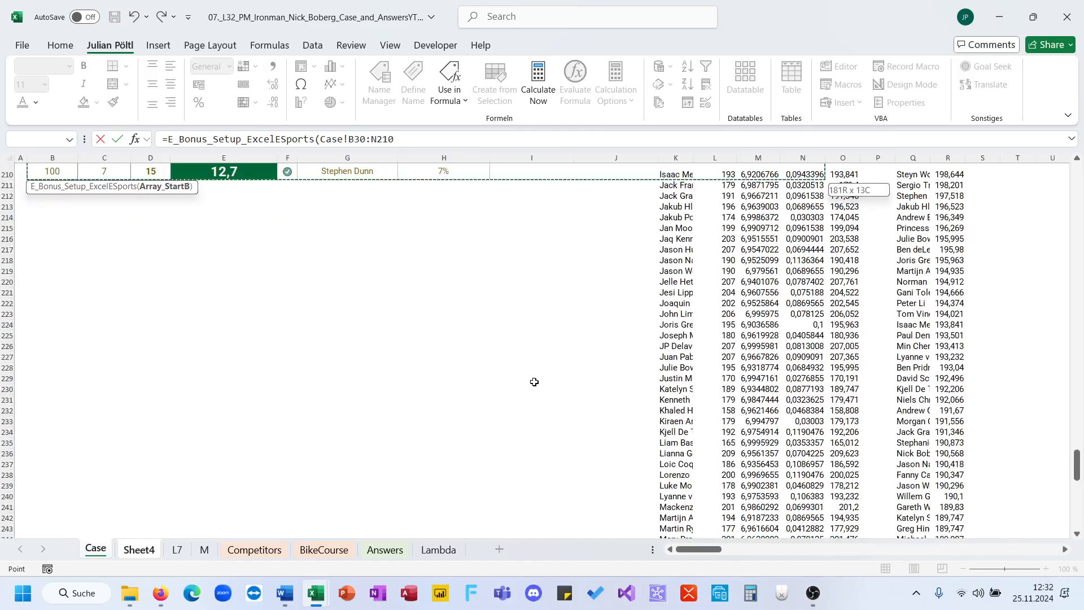
key(Return)
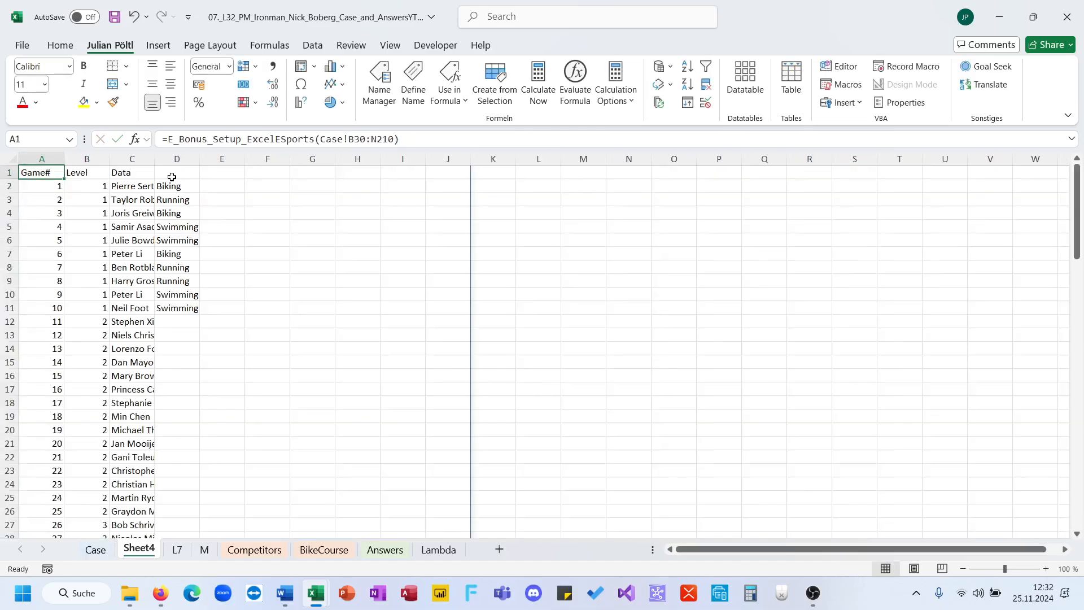
Copy the first Data column, from C2 down to its last entry, to a separate list starting at M1
click(145, 182)
key(ctrl+shift+Down)
key(ctrl+c)
scroll(411, 216, up, 1)
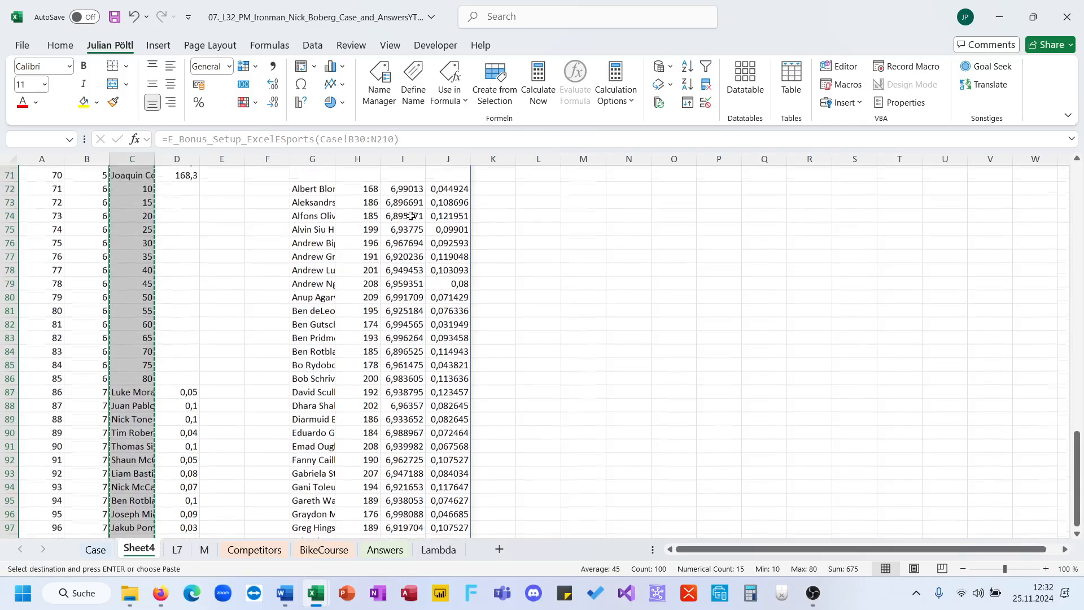
click(654, 238)
key(ctrl+Up)
key(ctrl+Left)
key(Right)
key(Right)
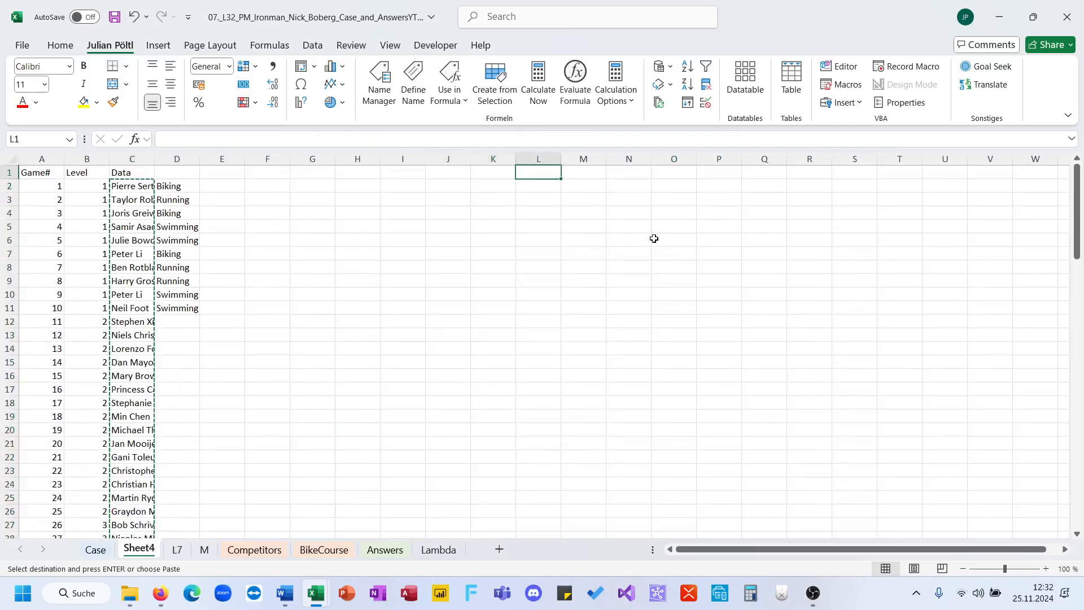
key(Right)
key(ctrl+v)
Count the competitors missing from the copied list in O1 with =E_ListNotinList_Count(Competitor;Sheet4!M1:M100)
click(674, 172)
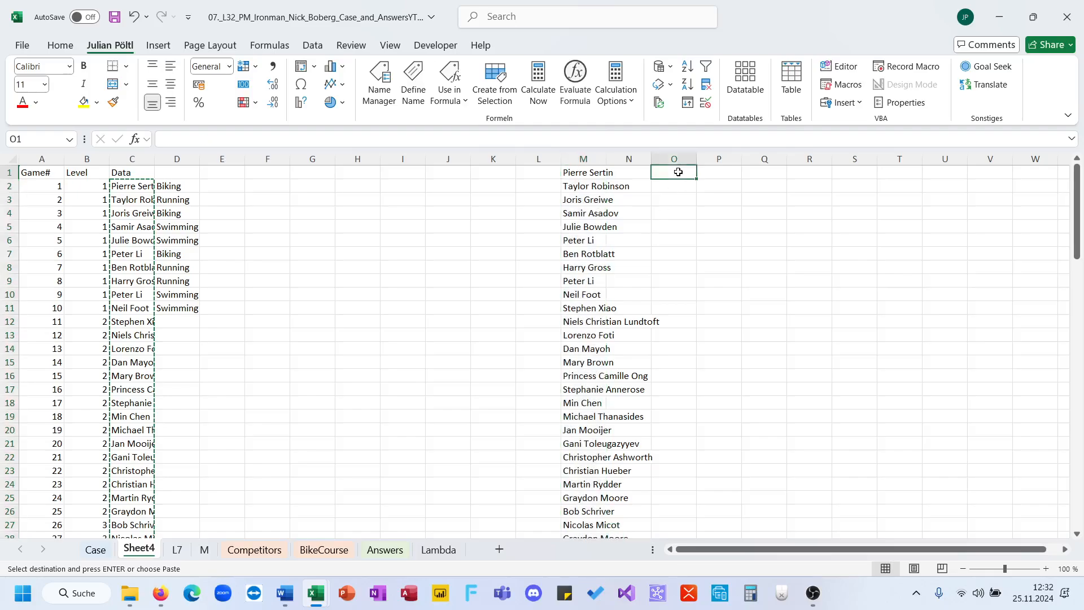
text(=lisn)
key(BackSpace)
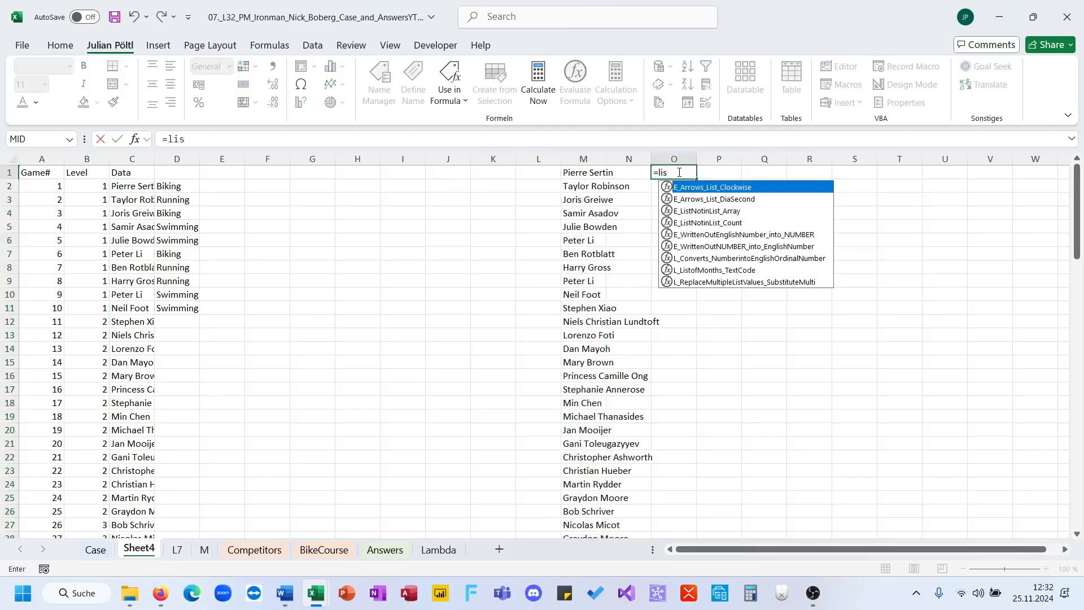
key(Down)
key(Down)
key(Down)
key(Tab)
key(Left)
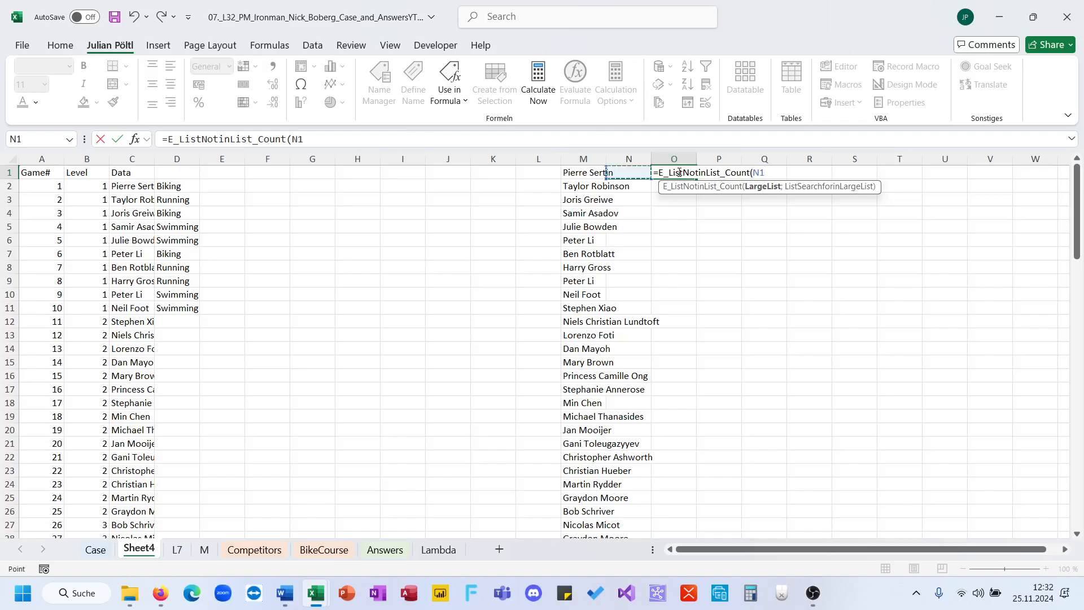
key(BackSpace)
click(254, 549)
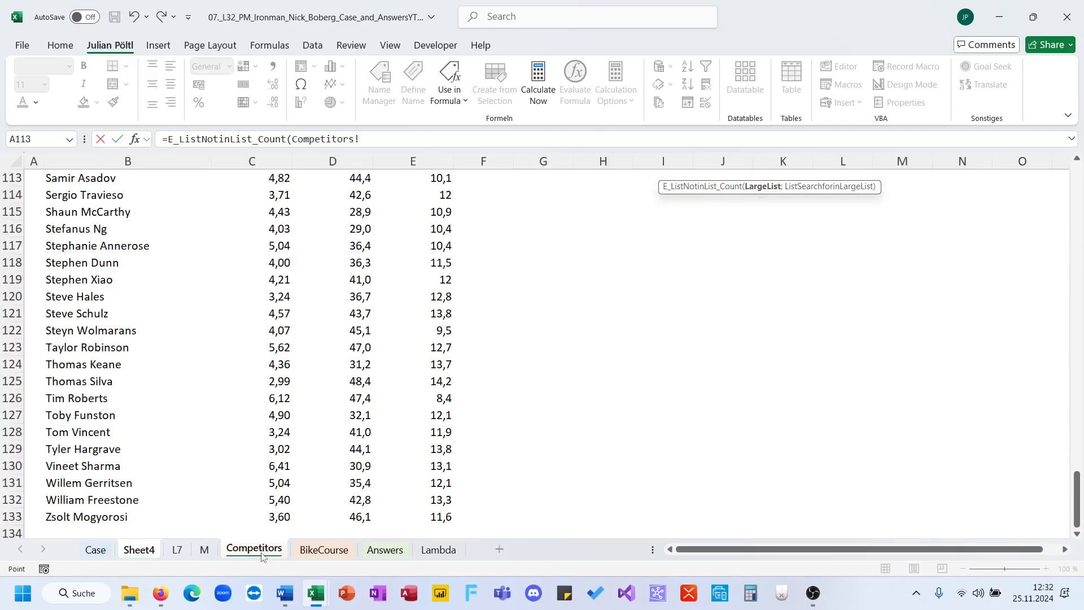
click(136, 551)
key(BackSpace)
key(BackSpace)
key(BackSpace)
key(BackSpace)
key(BackSpace)
key(BackSpace)
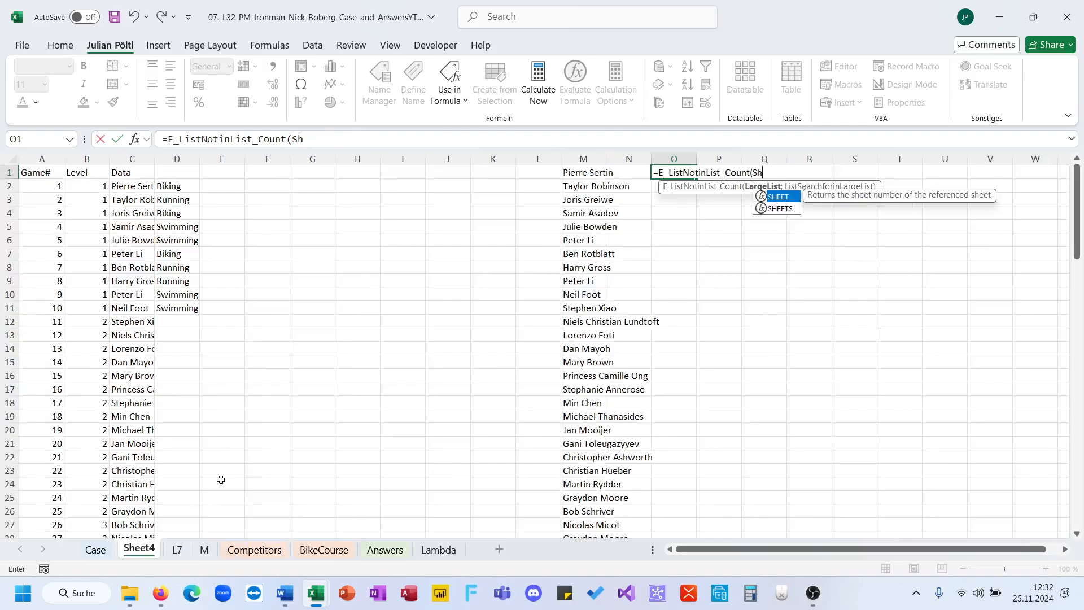
text(com)
key(Down)
key(Down)
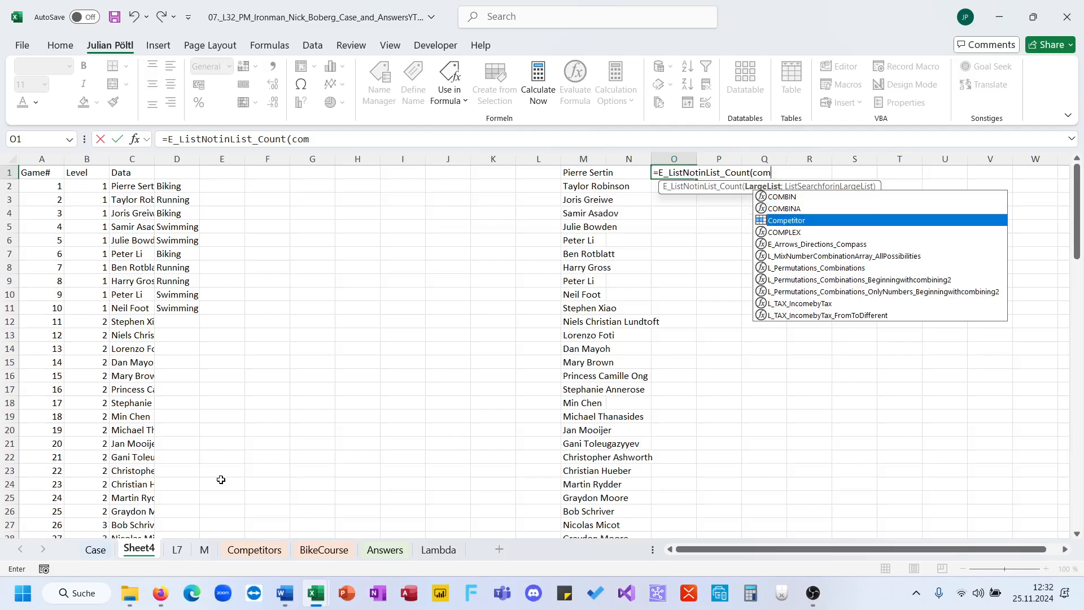
key(Tab)
text(;)
key(Left)
key(Left)
key(ctrl+shift+Down)
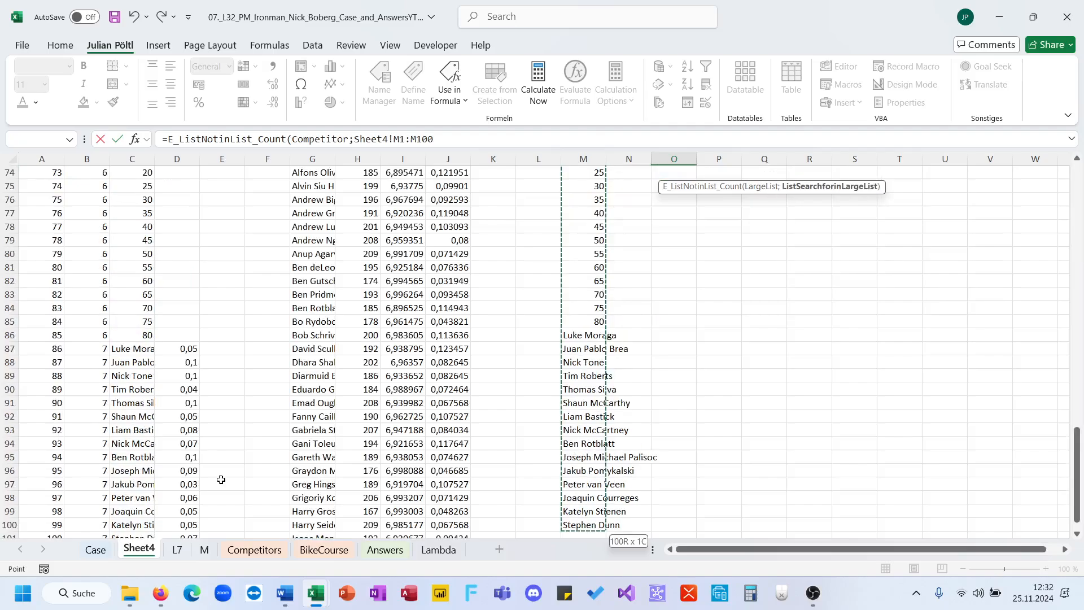
key(ctrl+Return)
Copy the count in O1 into the Bonus 3 answer, E33 on the Case sheet, as a value
key(ctrl+c)
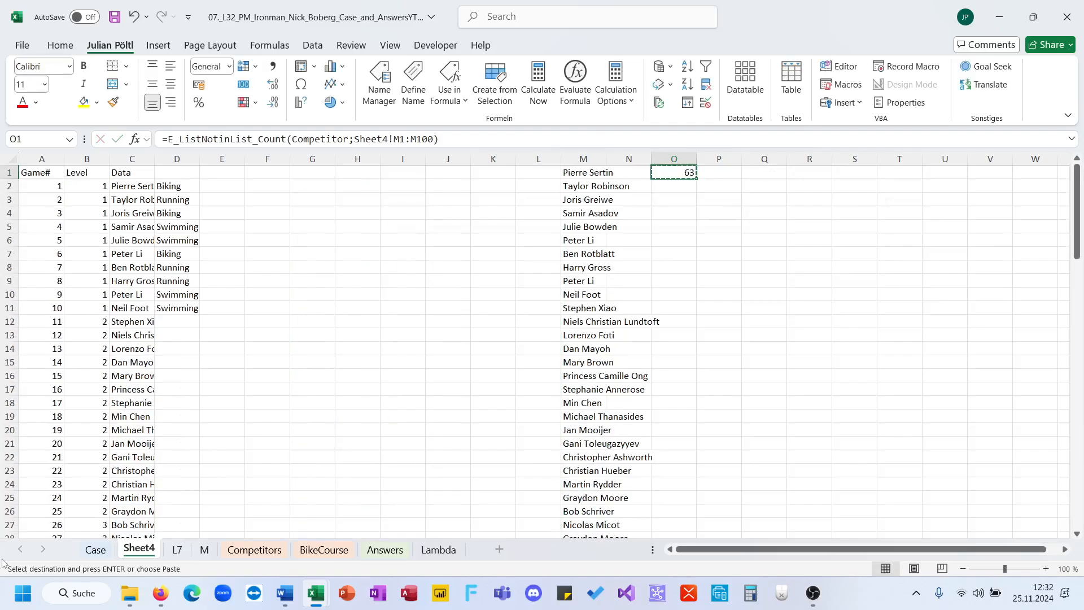
click(98, 546)
scroll(305, 271, up, 2)
key(ctrl+Home)
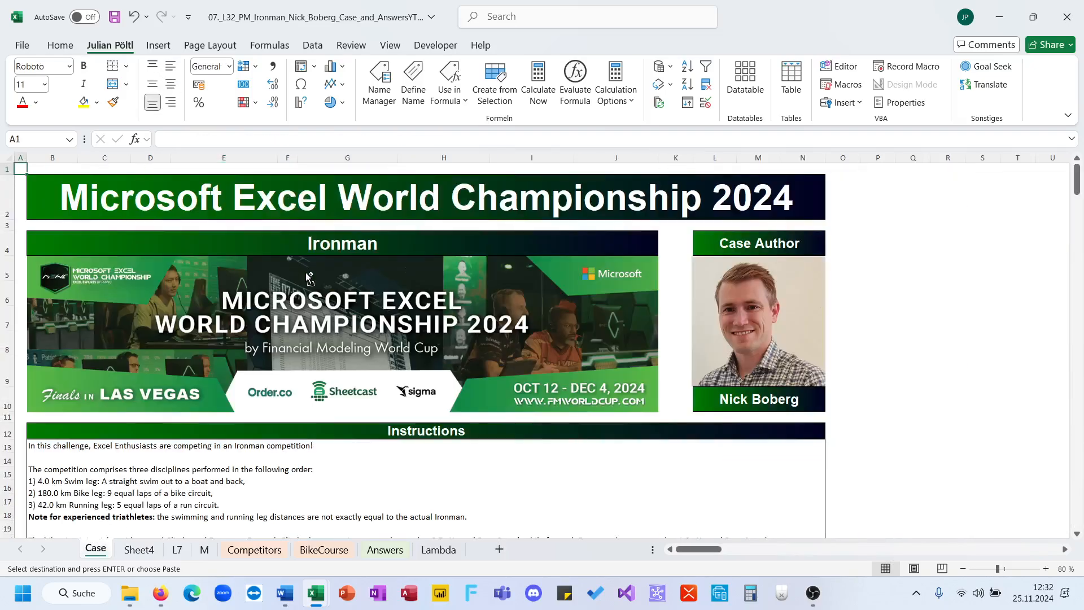
scroll(238, 283, down, 8)
click(240, 288)
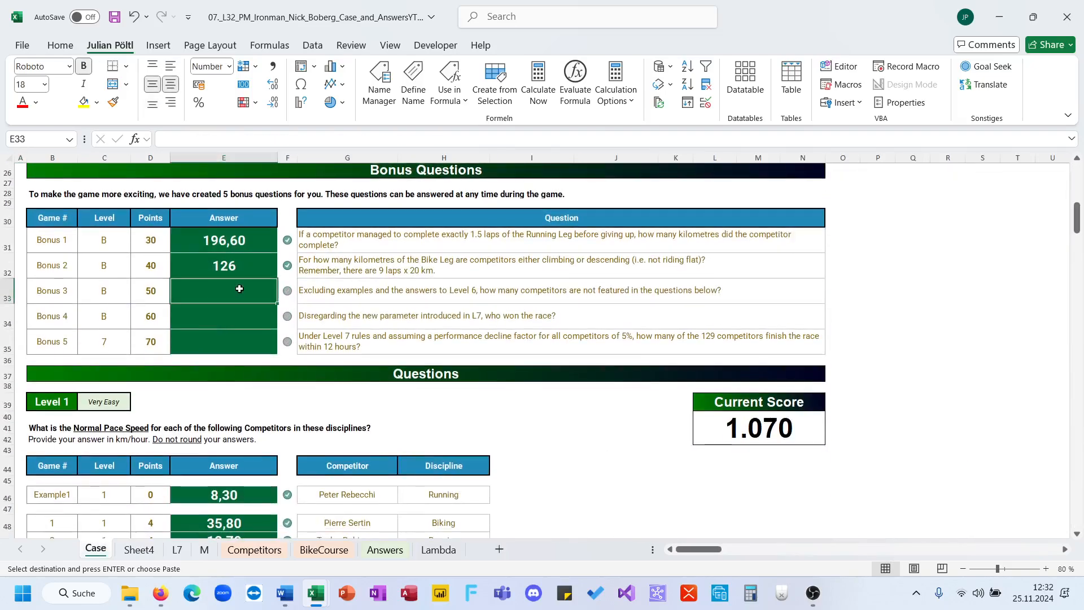
key(ctrl+shift+v)
click(335, 308)
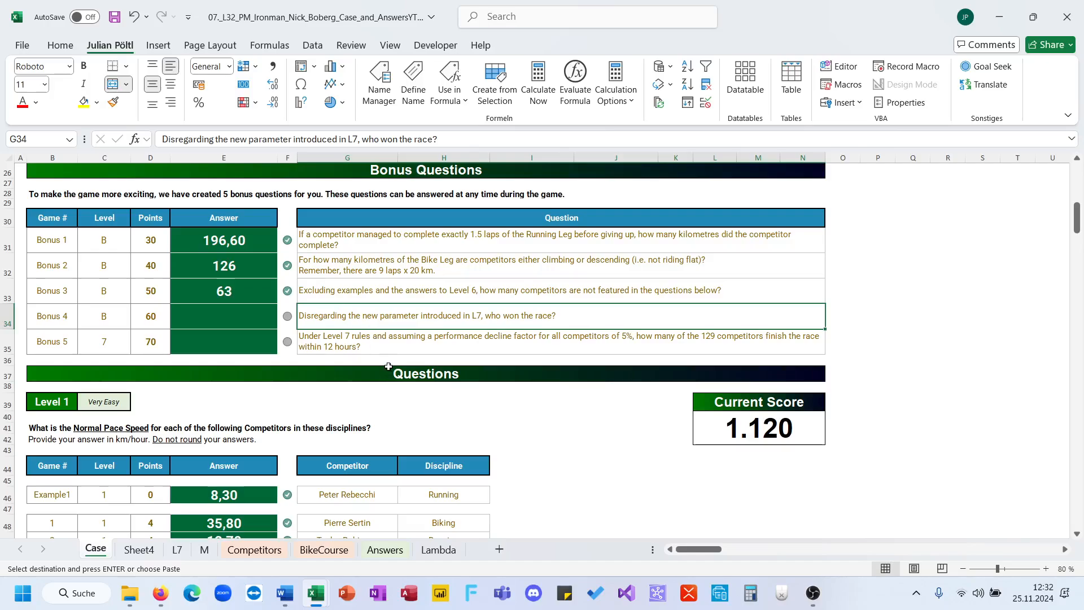
Rename the Sheet4 worksheet as B3
scroll(388, 367, down, 12)
click(177, 549)
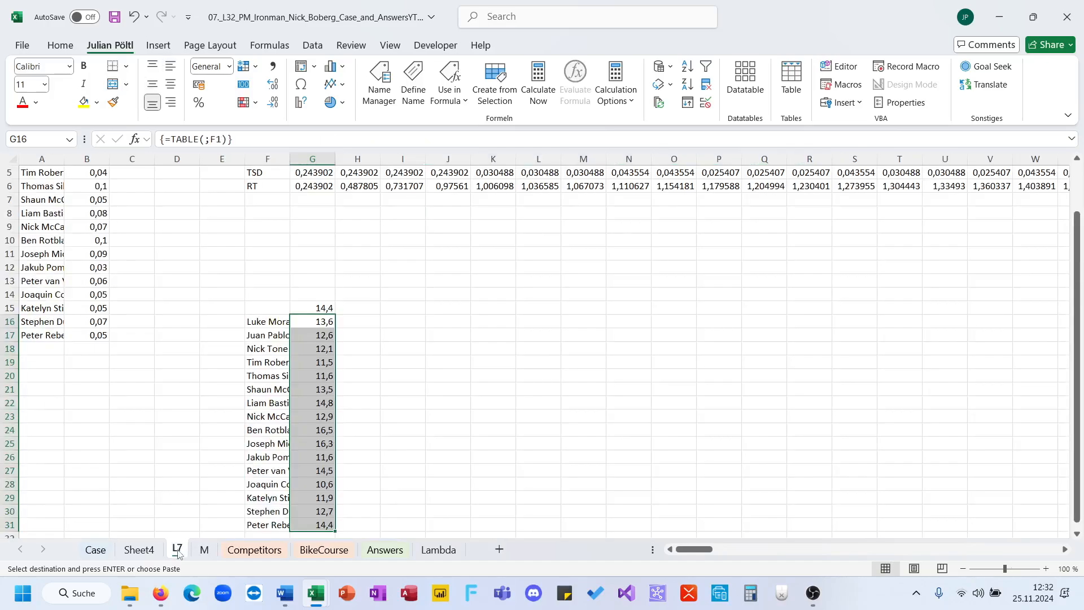
click(139, 549)
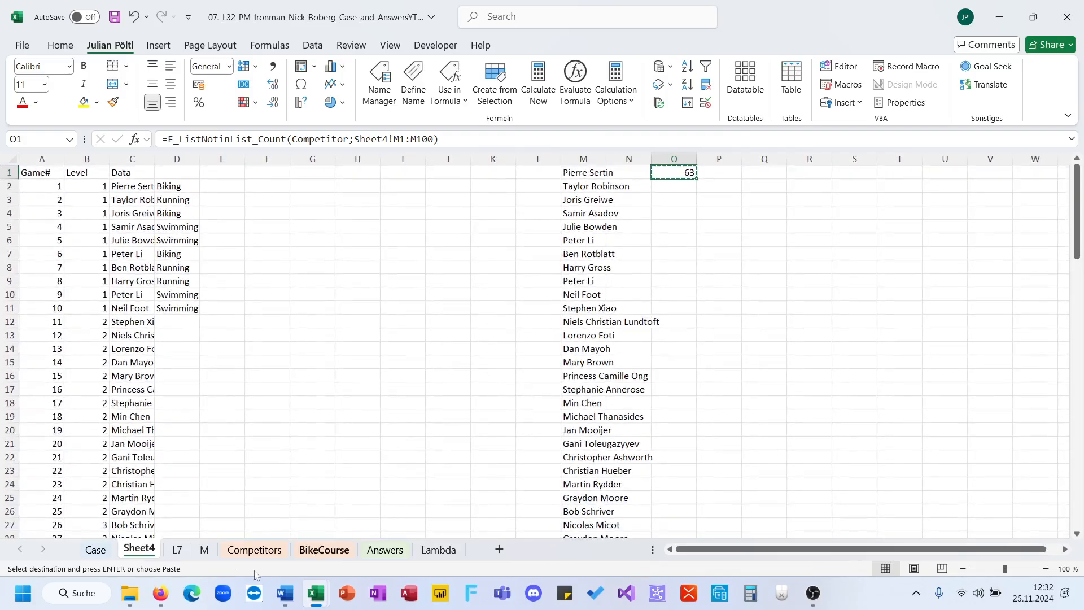
double_click(152, 552)
text(B3)
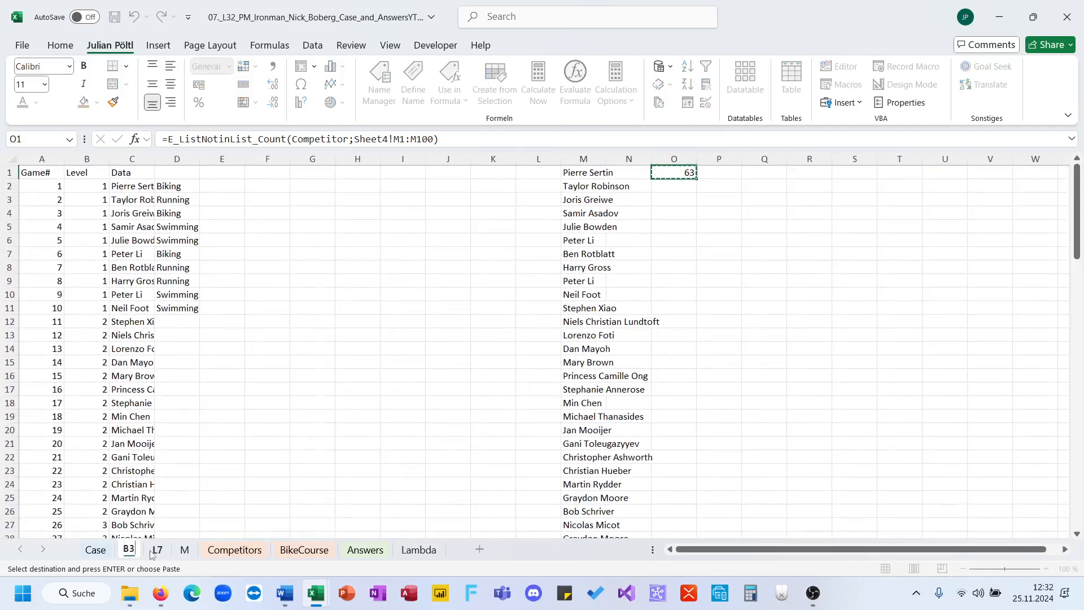
click(180, 486)
Examine the Level 5 to Level 7 questions and helper calculations on the Case sheet for Bonus 4
key(ctrl+Page_Up)
scroll(334, 398, down, 20)
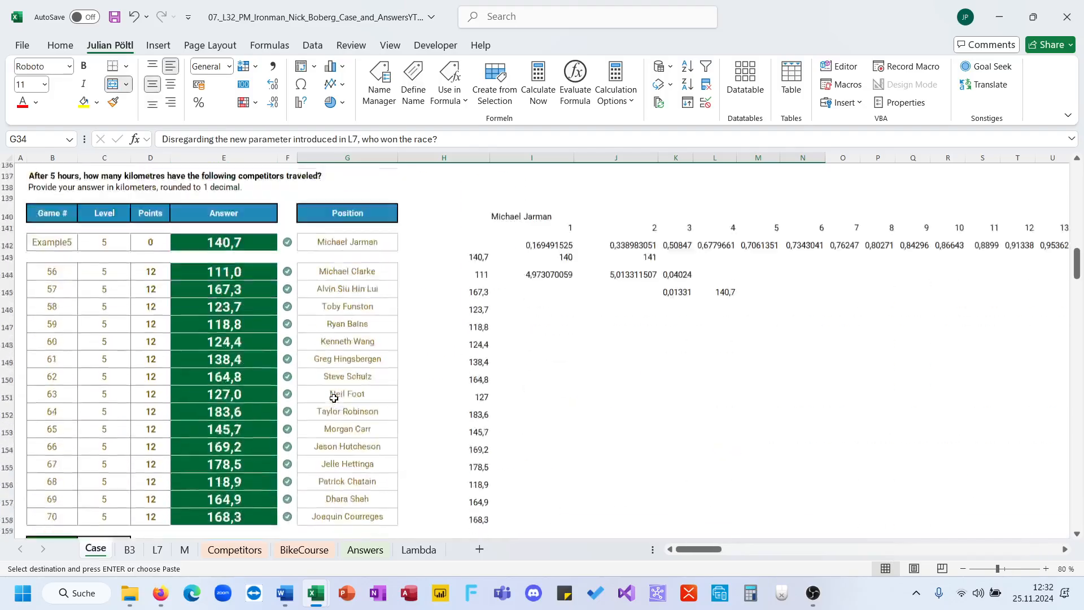
scroll(334, 398, down, 5)
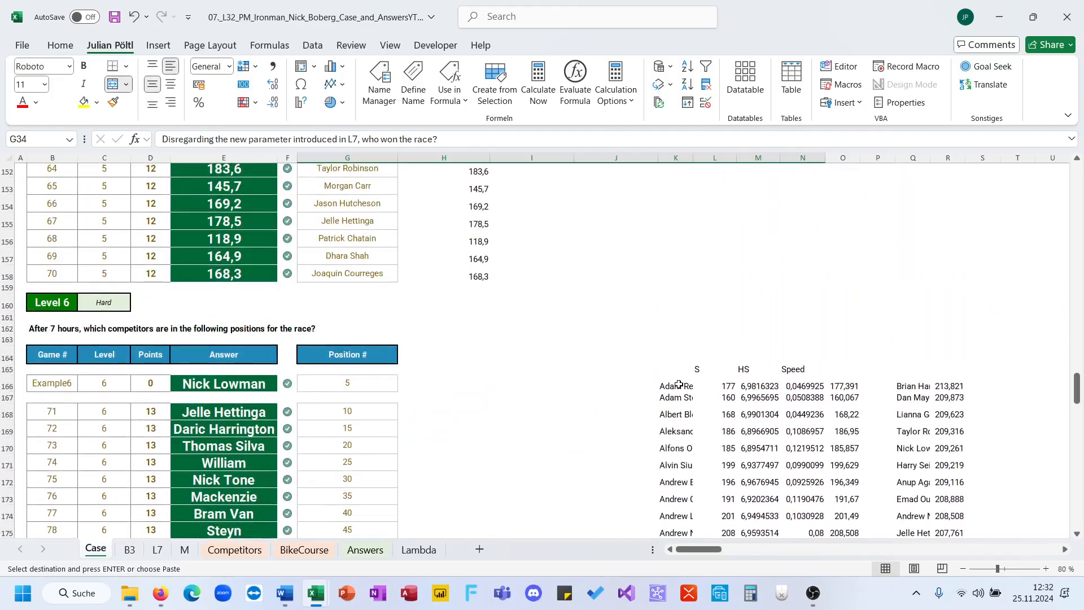
click(679, 384)
scroll(524, 310, down, 4)
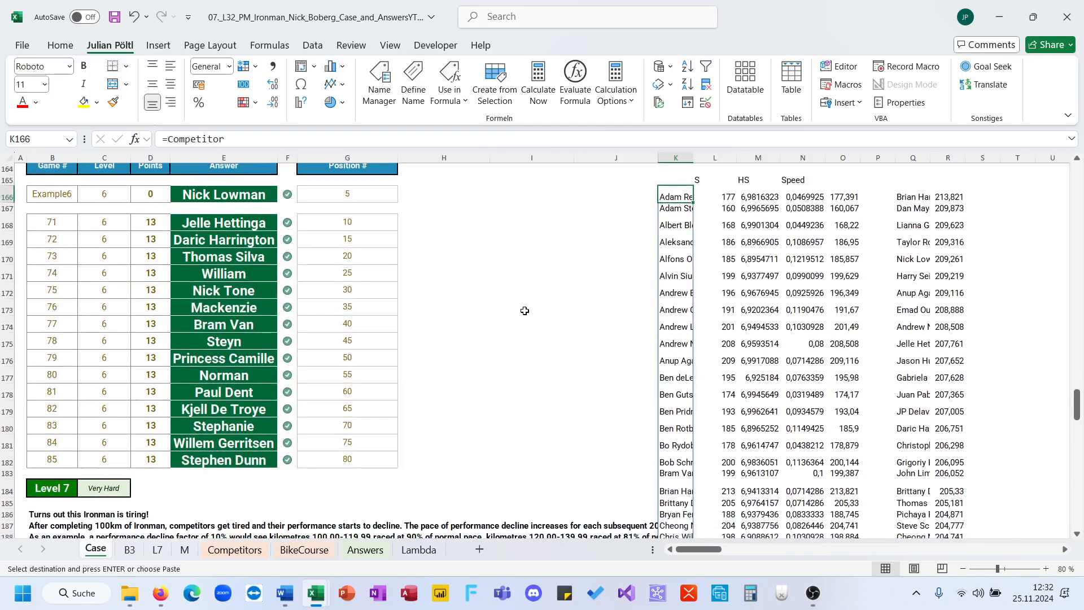
scroll(525, 310, down, 6)
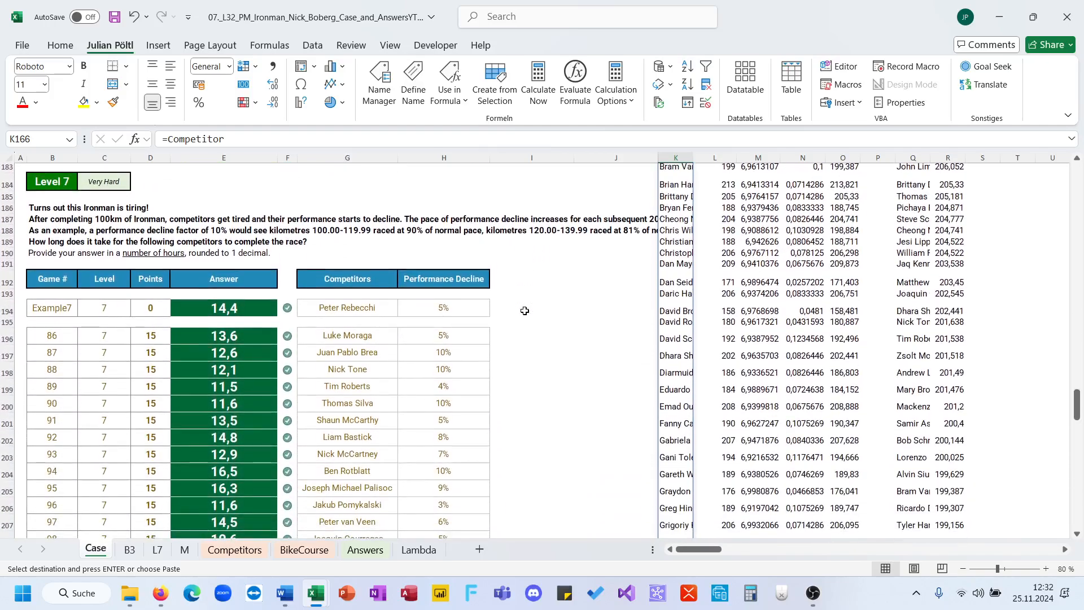
scroll(525, 310, up, 4)
scroll(524, 311, down, 2)
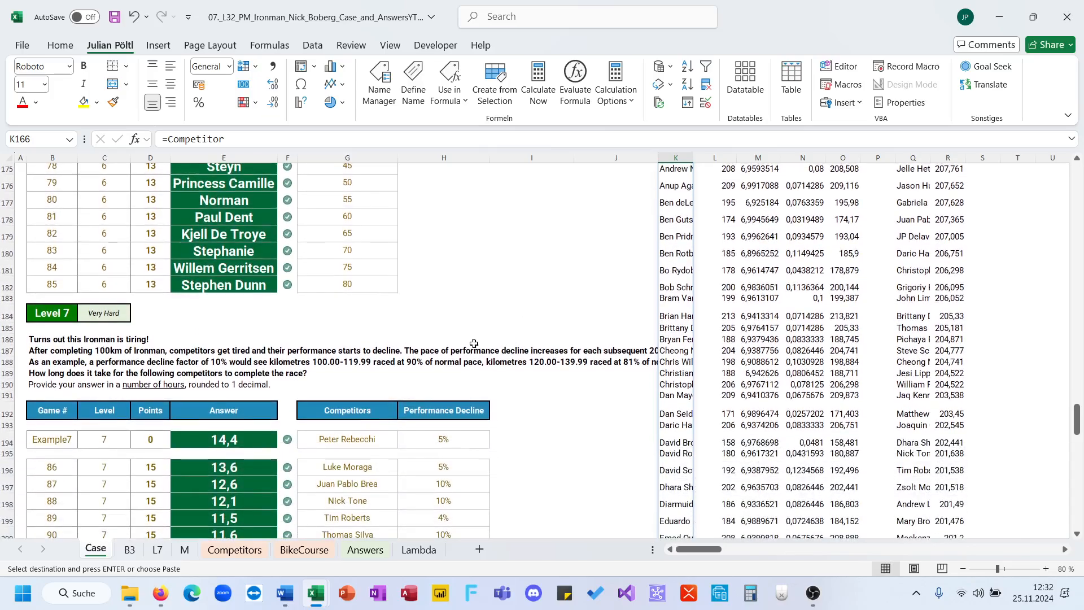
Examine the race-time rows, the total-time table and the competitor list on the L7 sheet
click(160, 550)
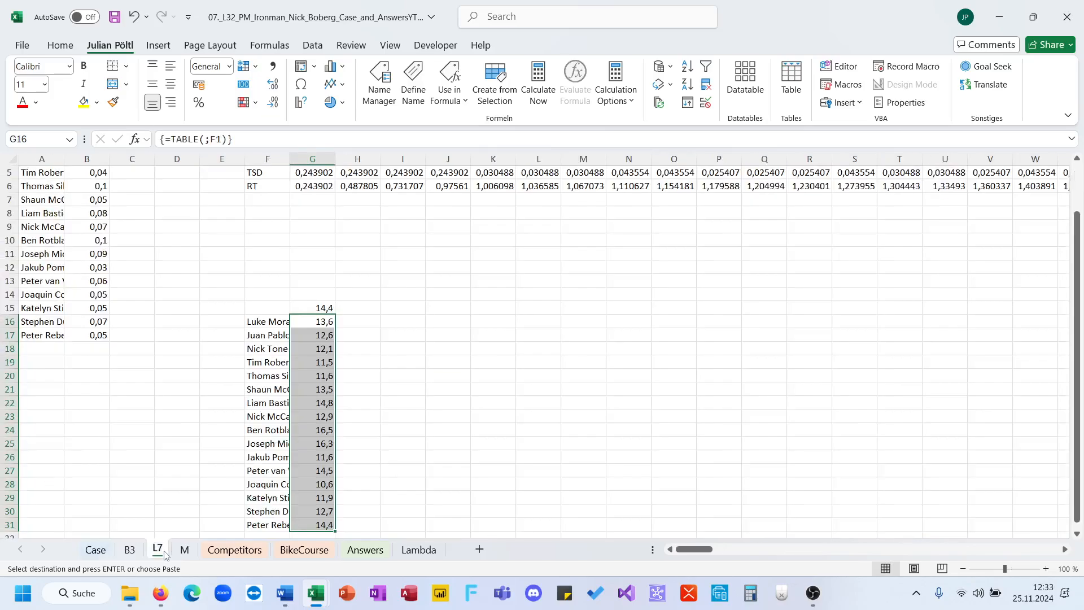
click(279, 171)
scroll(277, 170, up, 2)
click(319, 188)
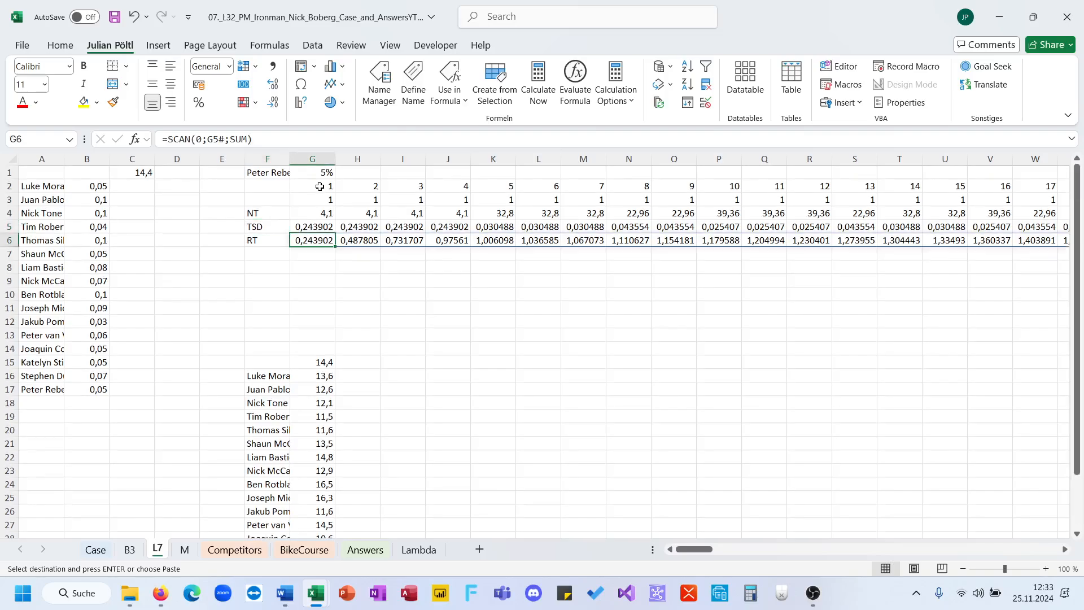
click(284, 225)
click(322, 241)
click(273, 239)
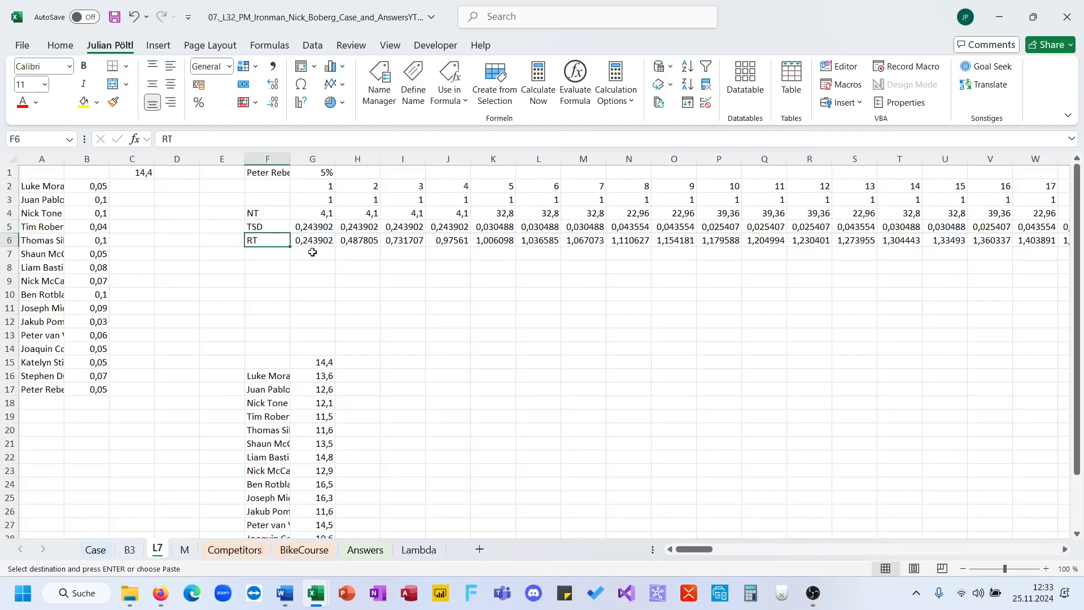
drag(44, 185, 33, 391)
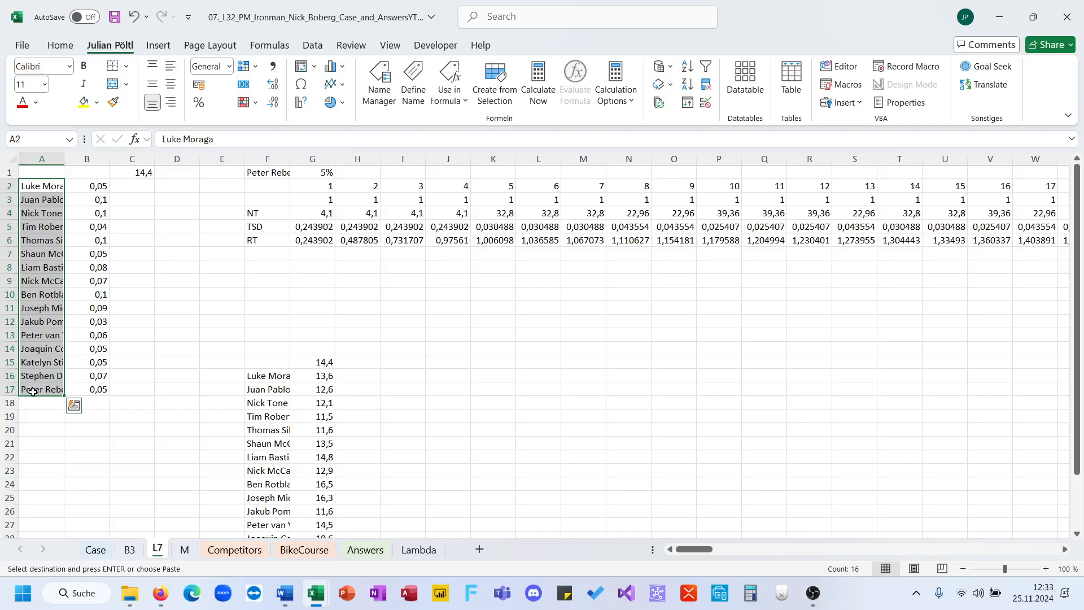
key(ctrl+q)
key(Escape)
key(Escape)
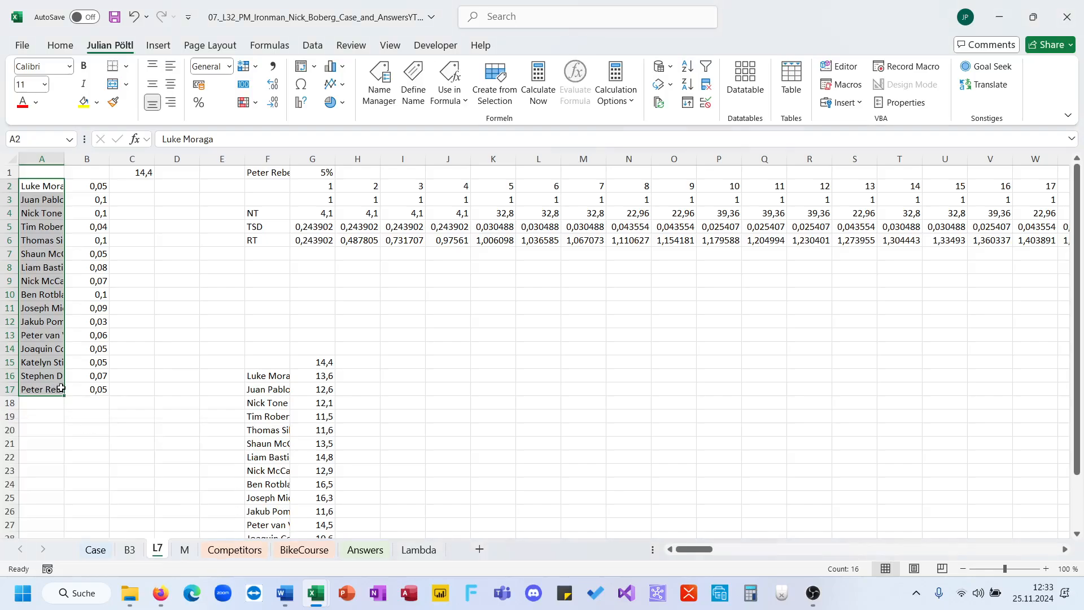
Replace the performance decline lookup in G1 of the L7 sheet with 0
click(271, 169)
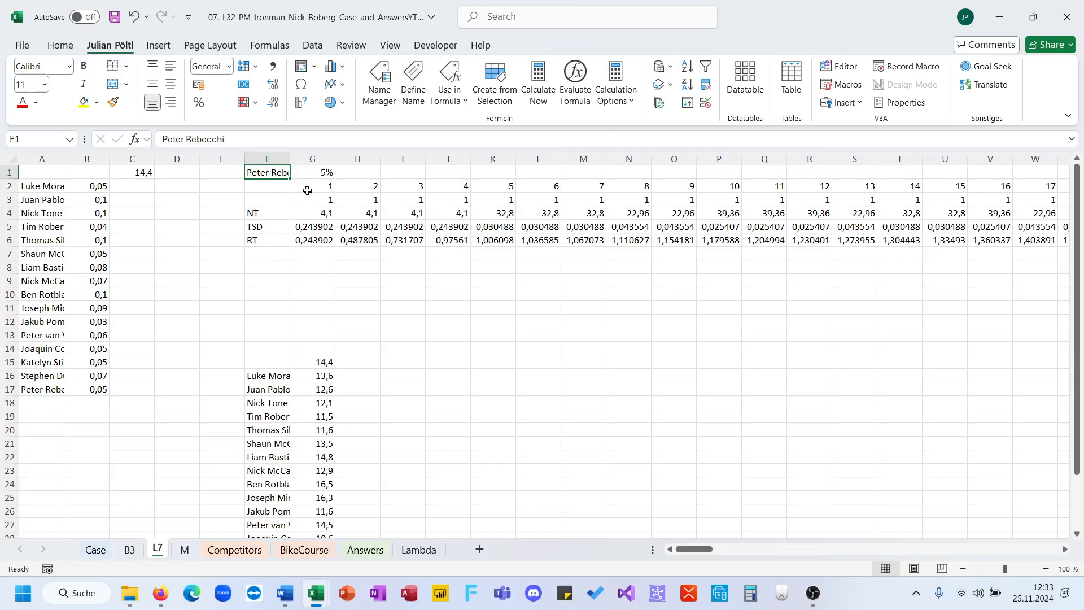
click(319, 172)
click(321, 373)
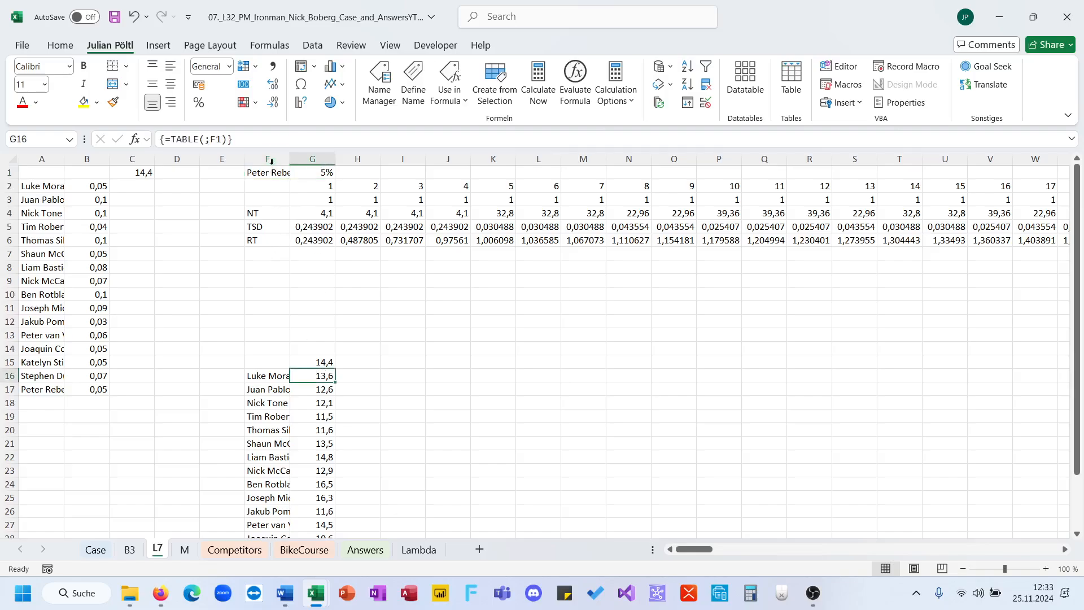
click(271, 170)
click(308, 161)
click(307, 173)
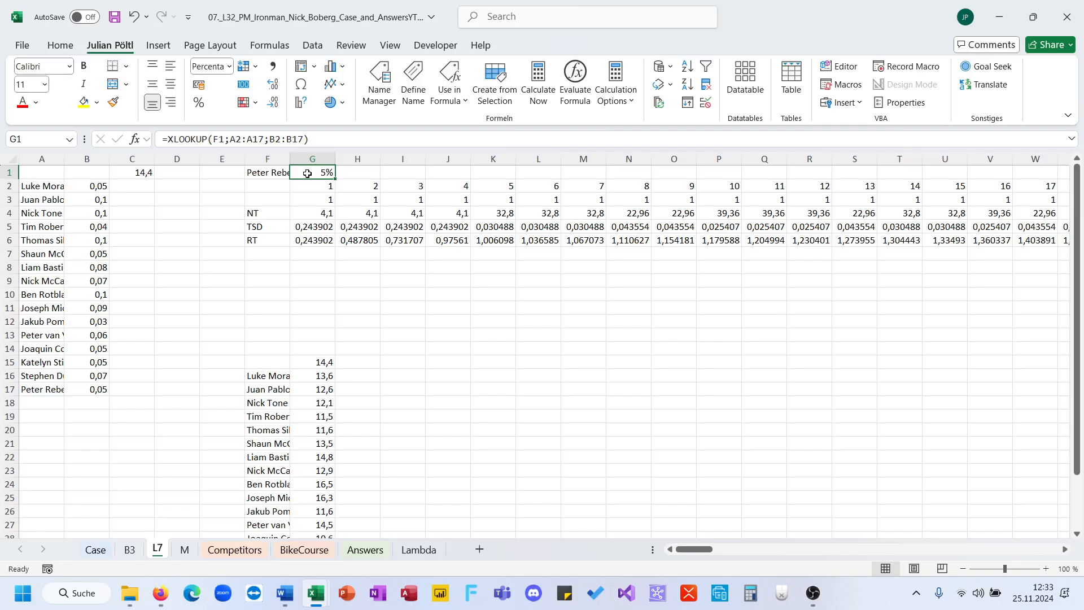
text(0)
key(Return)
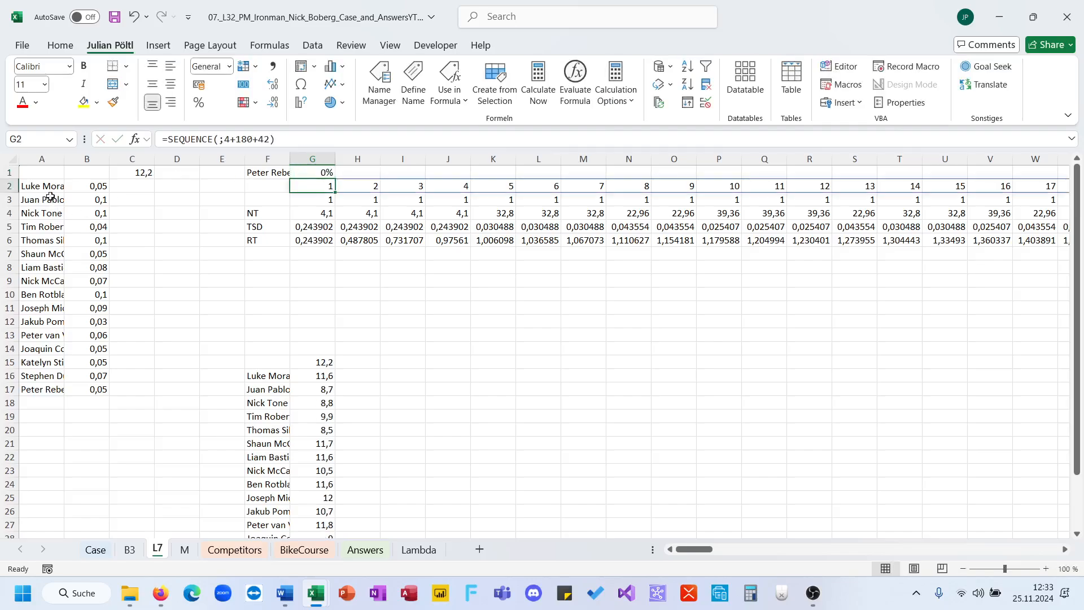
Enter =Competitor in F16 and clear the old names below it so the full competitor list can spill
click(274, 377)
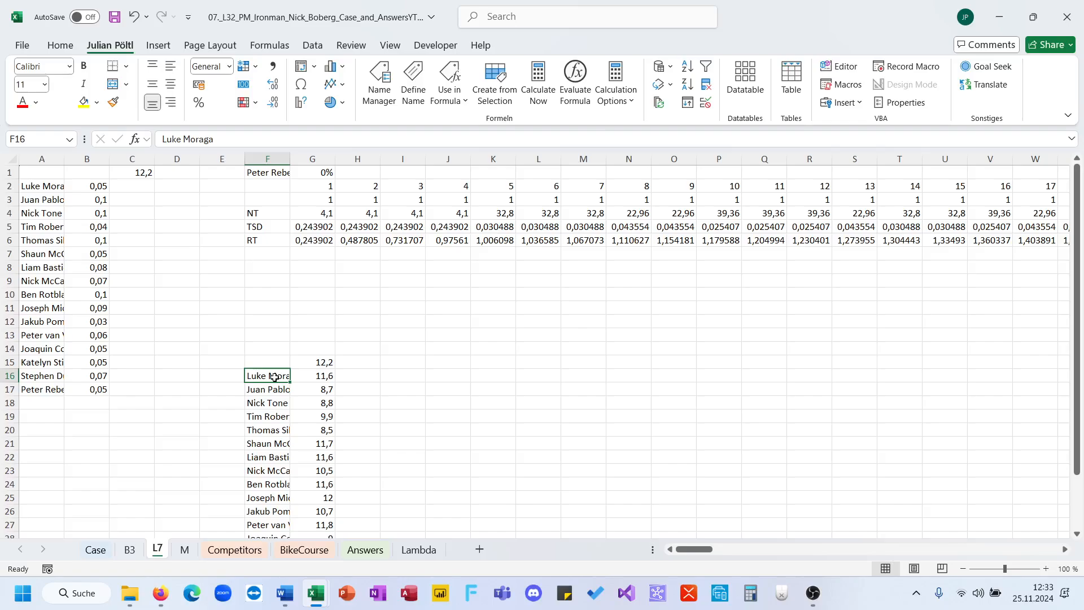
text(0com=com)
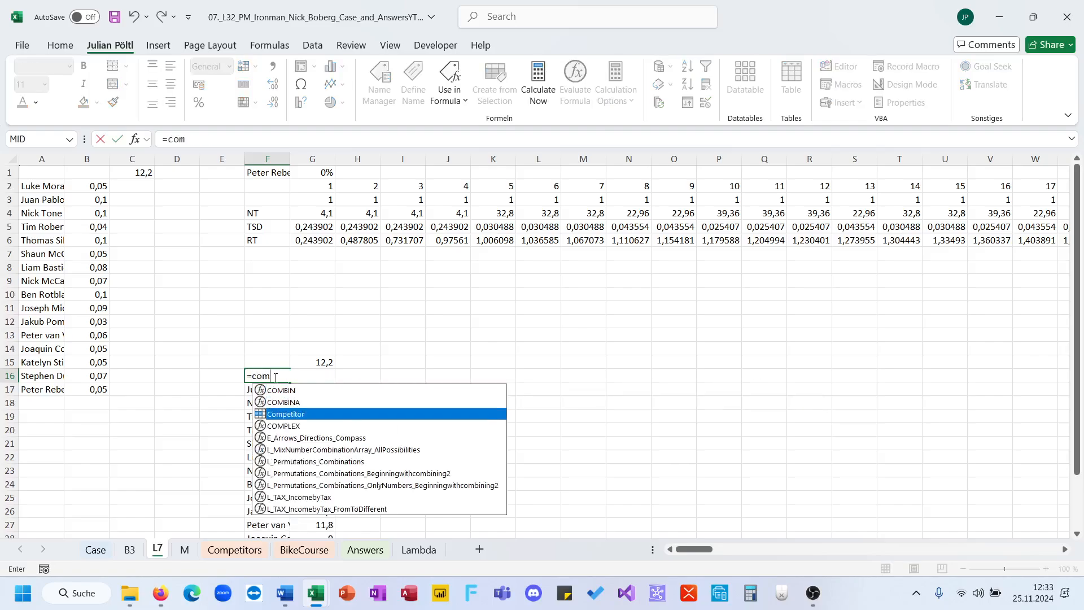
key(Tab)
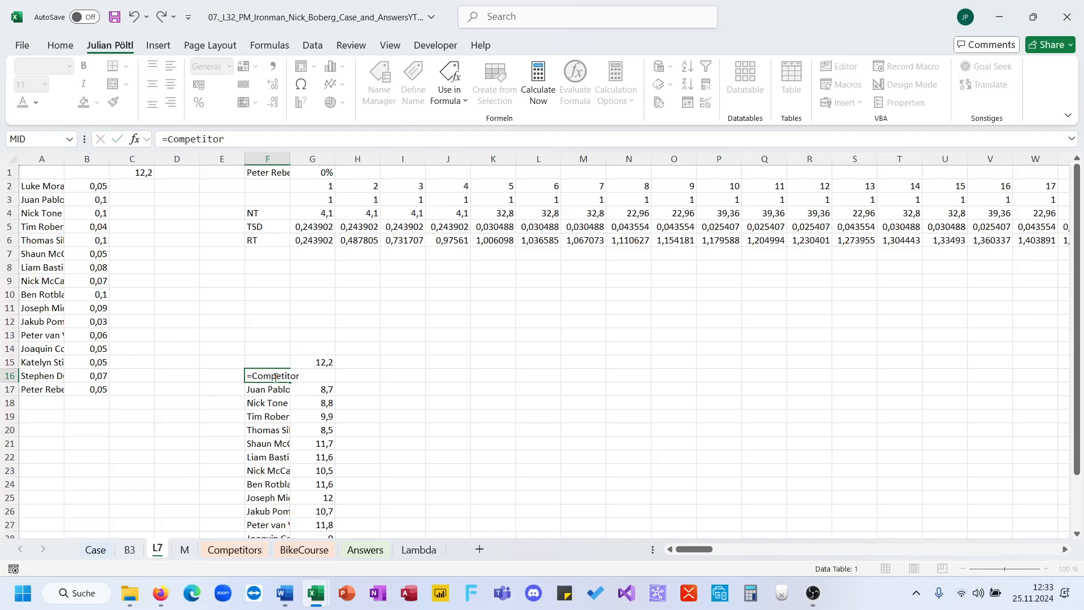
key(Return)
key(ctrl+shift+Down)
key(Delete)
key(Up)
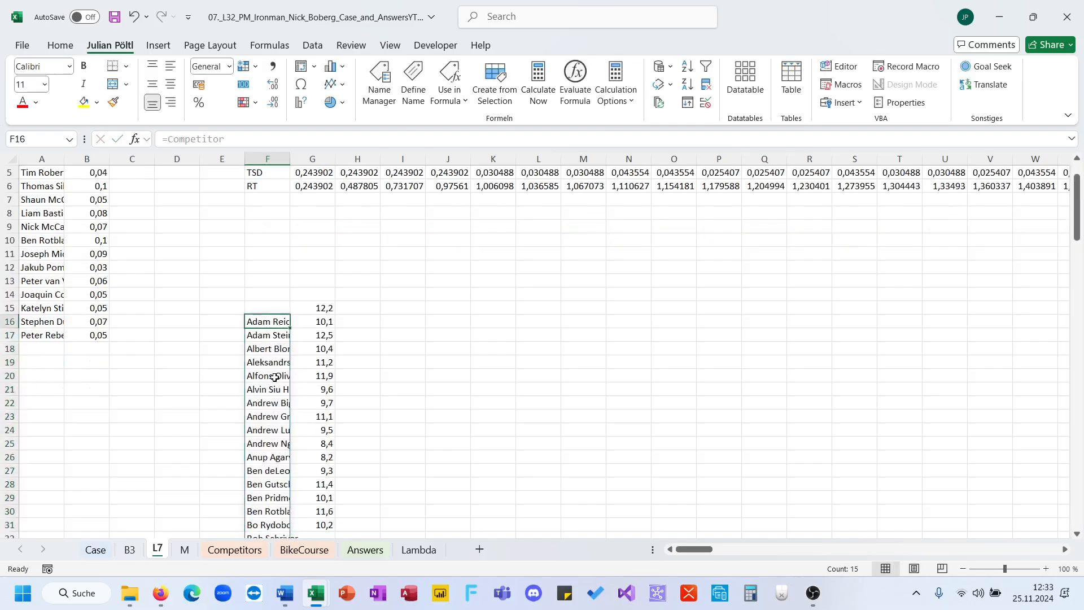
Try to create a data table over F16:G144 with F1 as the column input cell
key(shift+Right)
key(ctrl+shift+Down)
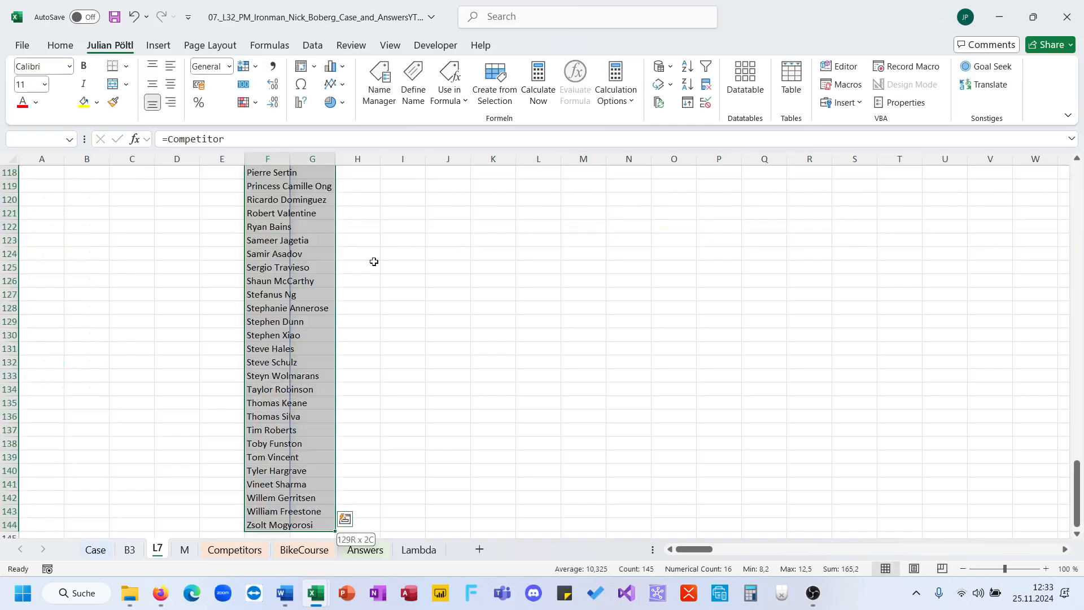
click(745, 77)
click(686, 355)
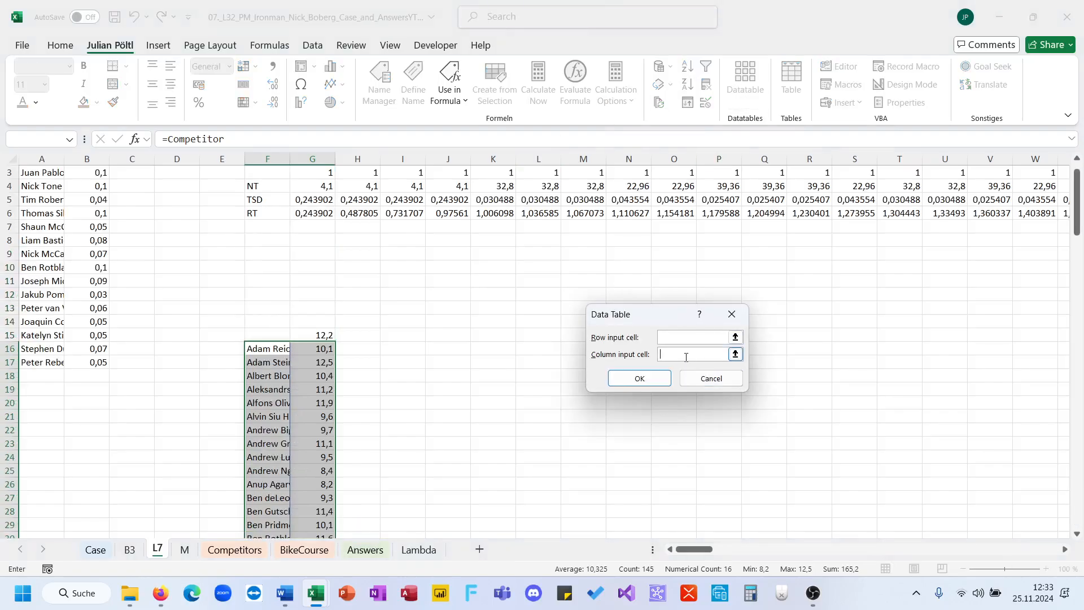
scroll(363, 329, up, 1)
click(268, 172)
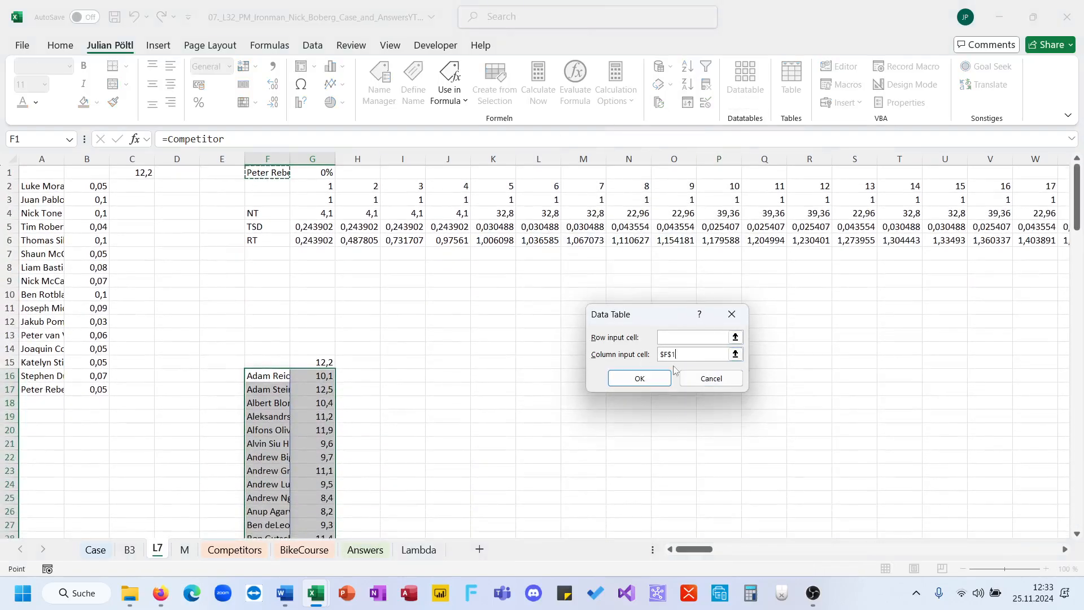
click(665, 377)
click(546, 334)
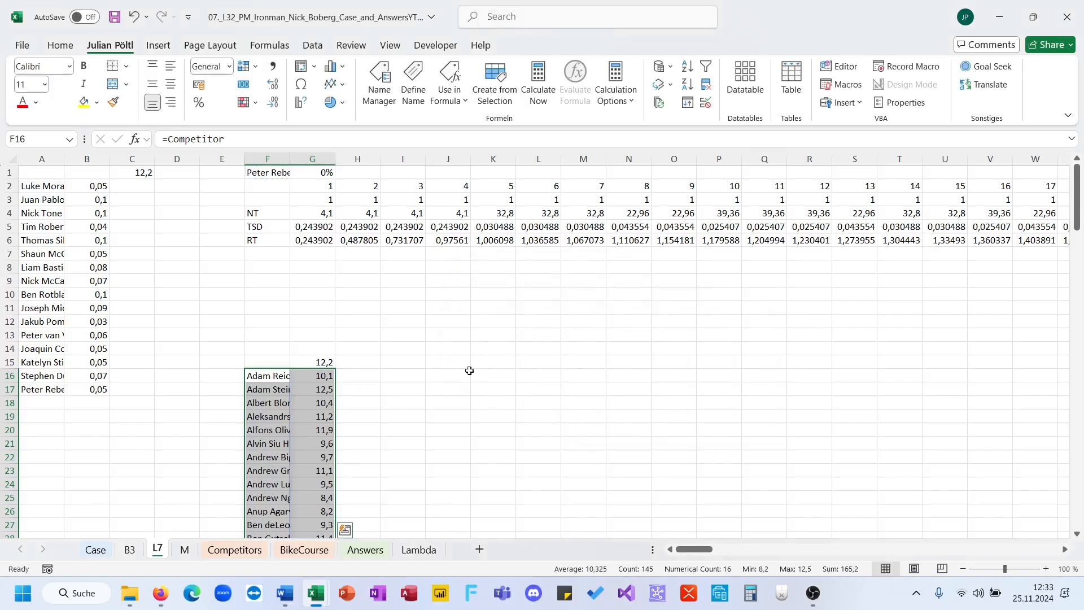
Clear the old data table results in G16:G31
drag(322, 376, 320, 377)
key(Delete)
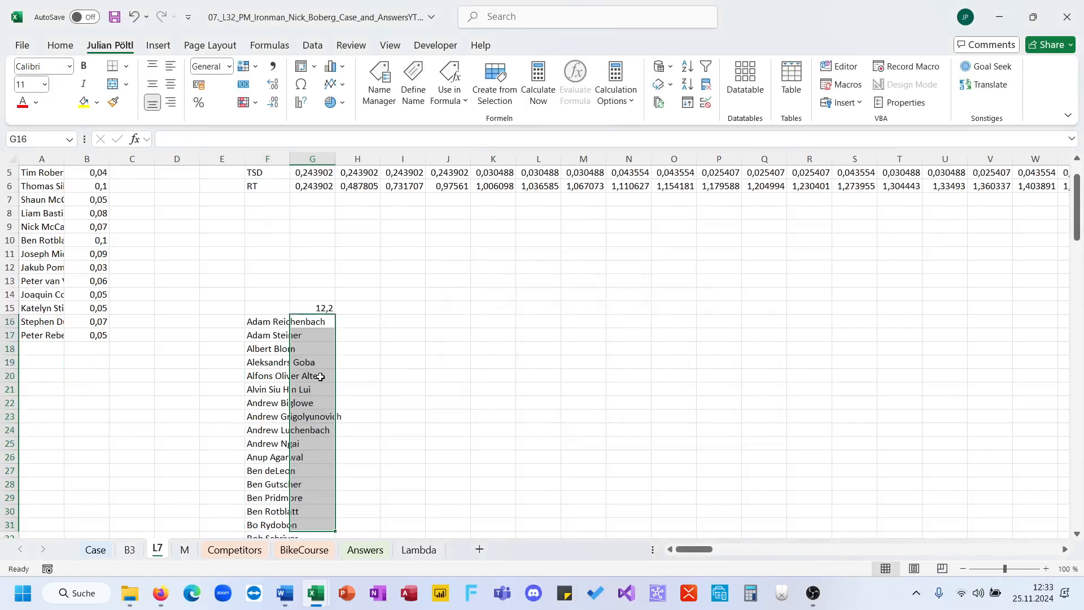
click(814, 592)
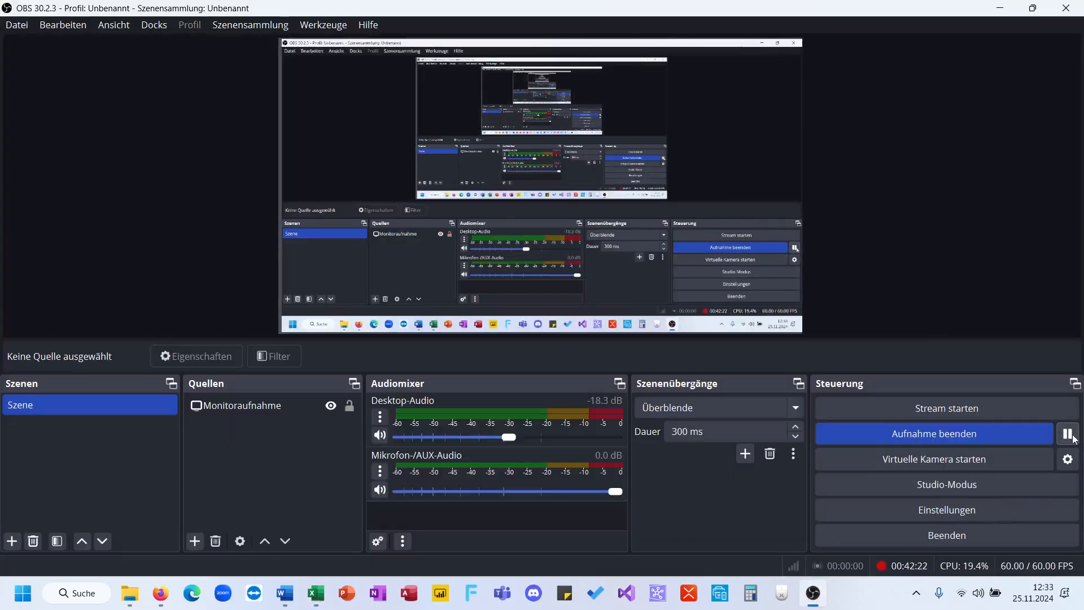
click(997, 7)
click(276, 321)
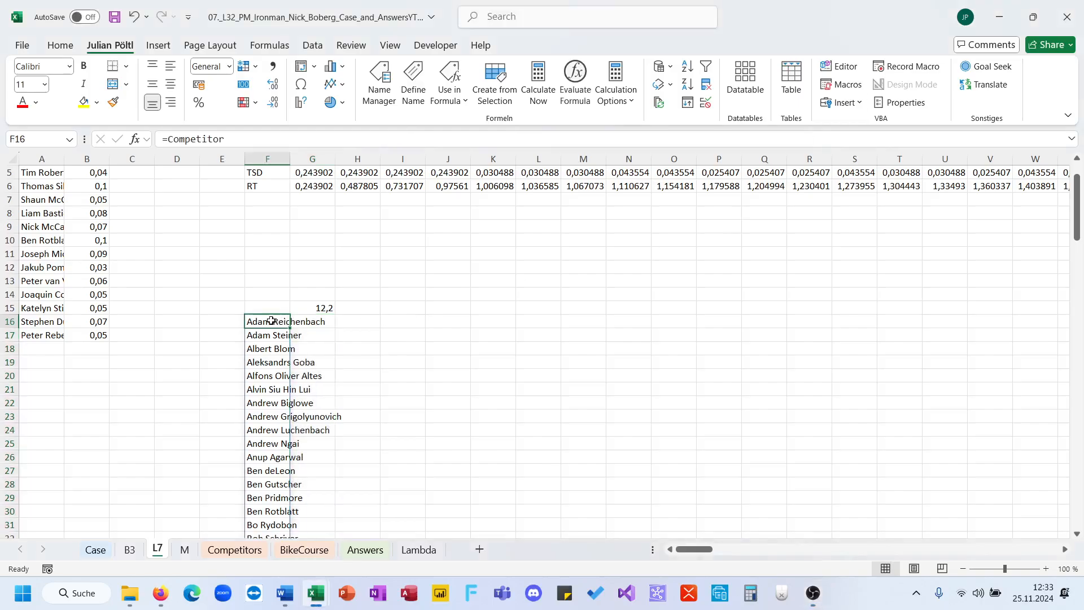
key(ctrl+Right)
key(ctrl+Left)
key(ctrl+shift+Right)
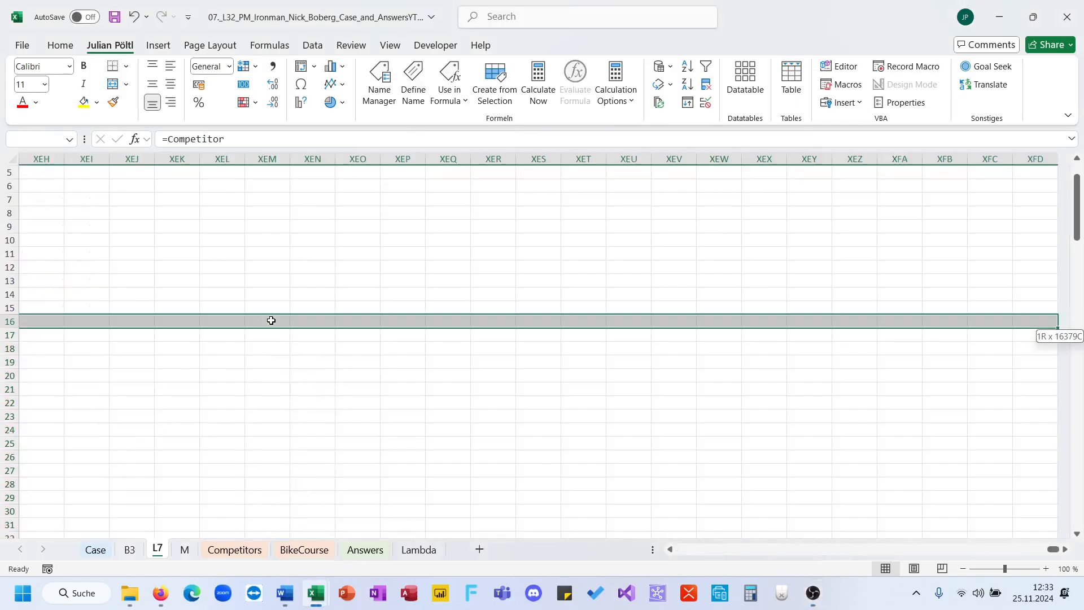
key(ctrl+shift+Left)
key(shift+Right)
key(ctrl+shift+Down)
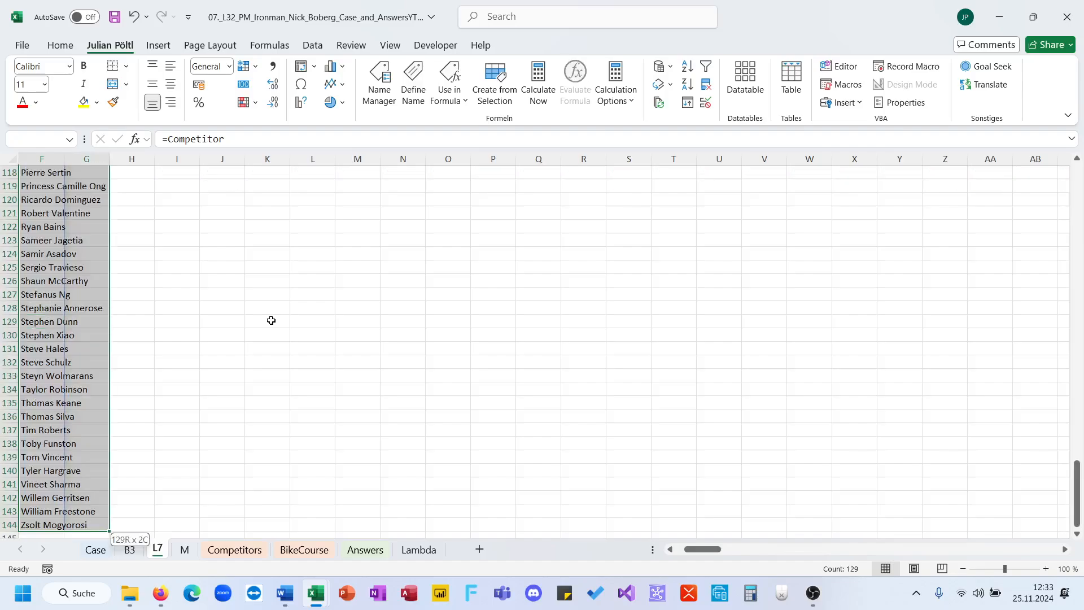
click(745, 101)
key(Escape)
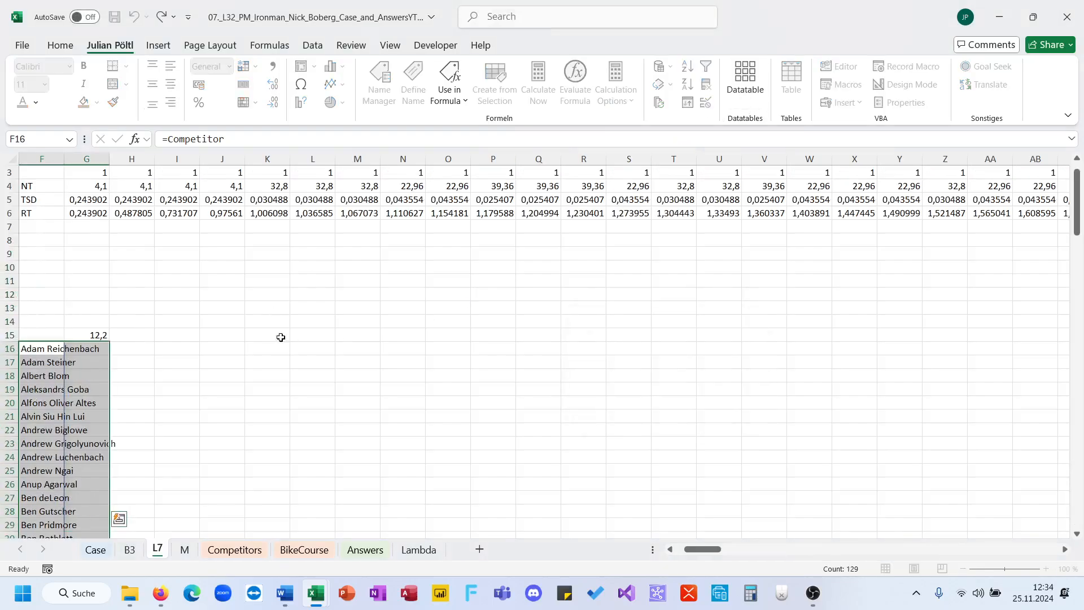
Create a data table over F15:G144 with F1 as the column input cell to calculate every competitor's race time
click(50, 332)
key(shift+Right)
key(shift+Down)
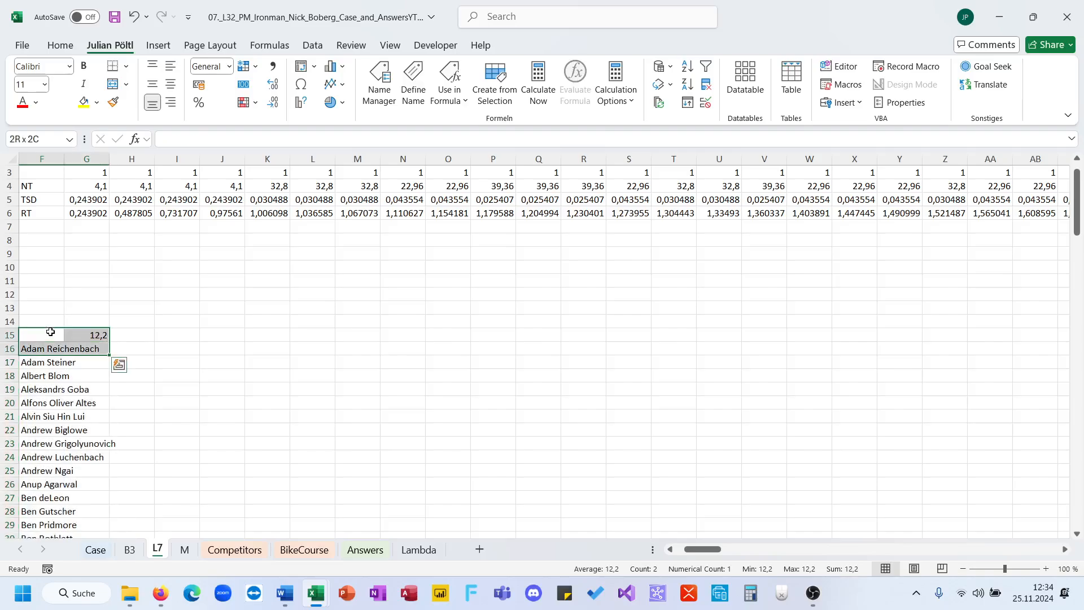
key(ctrl+shift+Down)
click(745, 79)
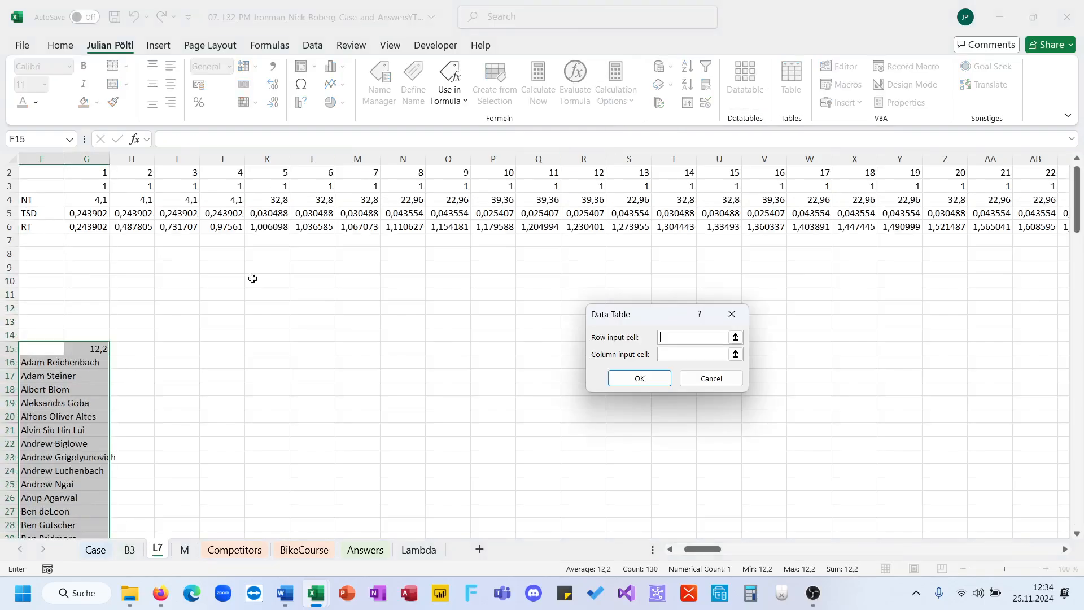
click(676, 353)
click(285, 171)
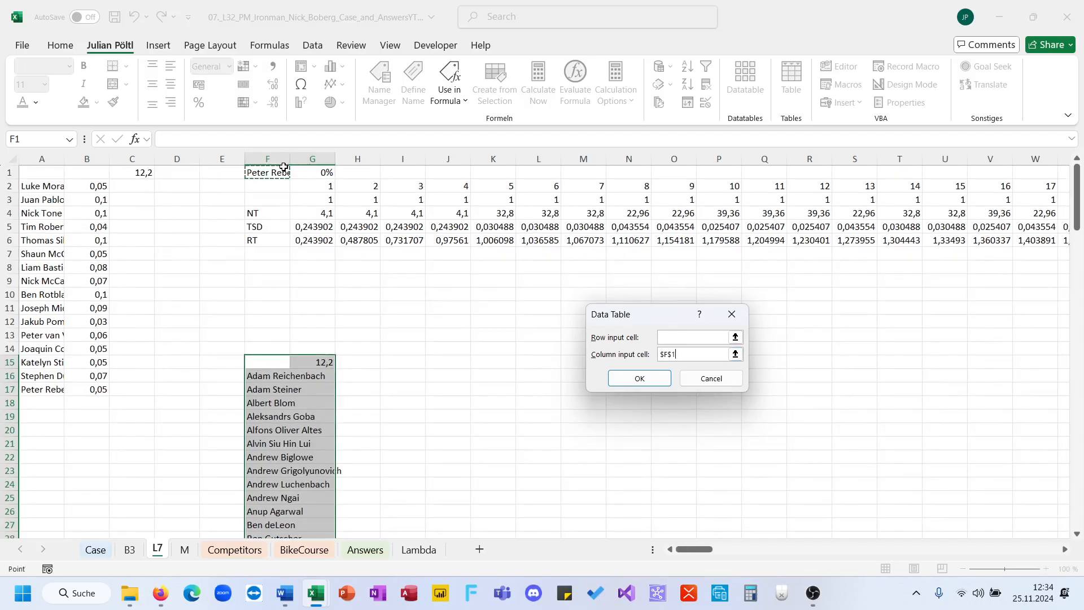
key(Return)
click(383, 360)
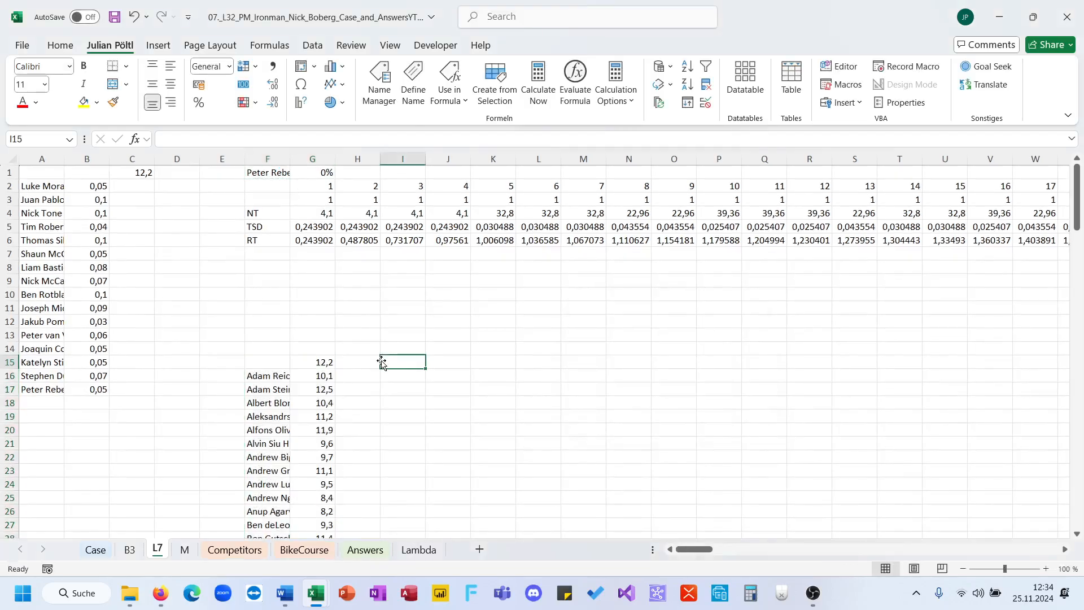
Enter =L_MINLookup(G16:G144;F16#) in I15 of the L7 sheet to return the competitor with the lowest race time
text(=minlo)
key(Tab)
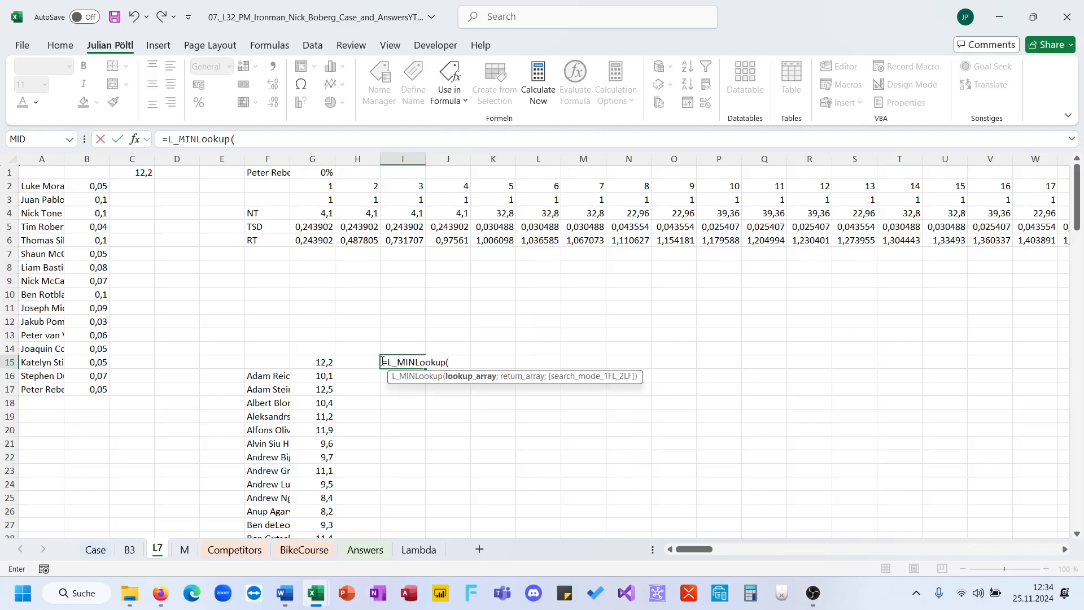
click(311, 376)
key(ctrl+shift+Down)
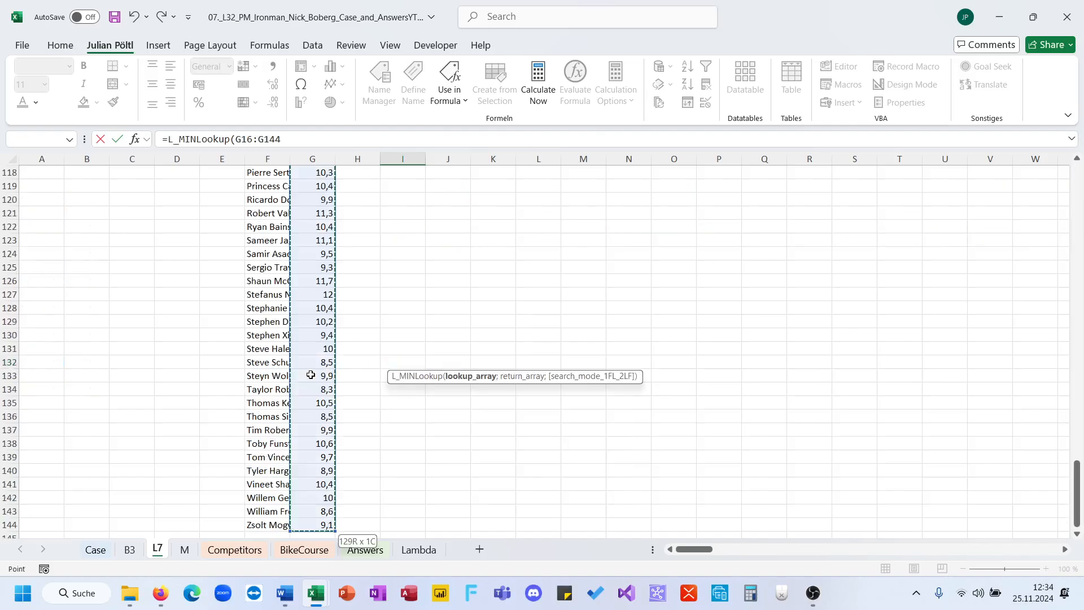
text(;)
key(Left)
key(Left)
key(Down)
key(Left)
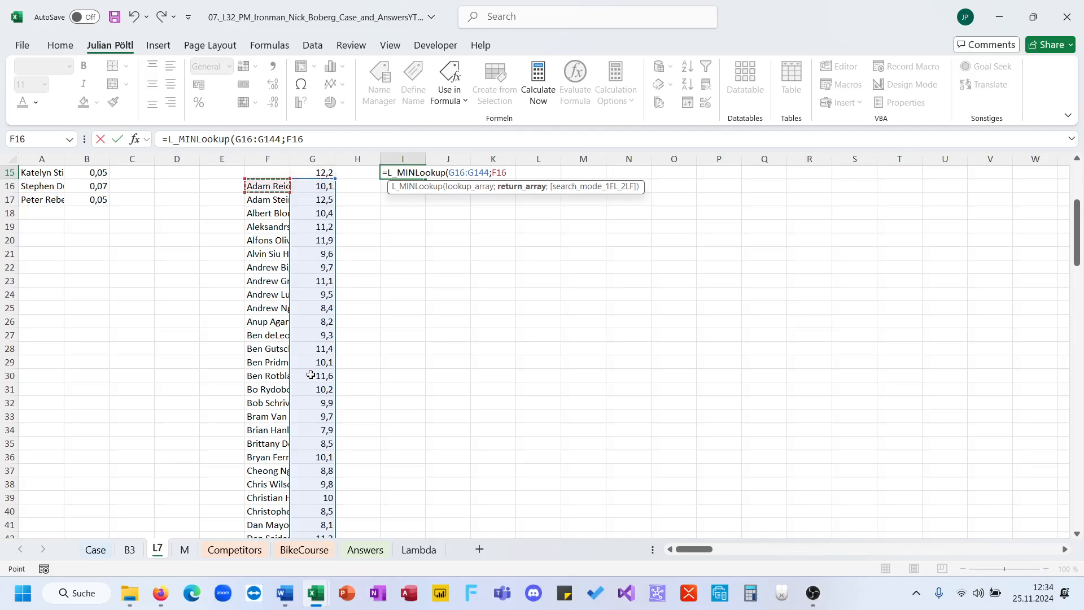
key(ctrl+shift+Down)
key(Return)
Copy the winner's name from I15 and paste it as a value into the Bonus 4 answer on the Case sheet
key(Up)
key(ctrl+c)
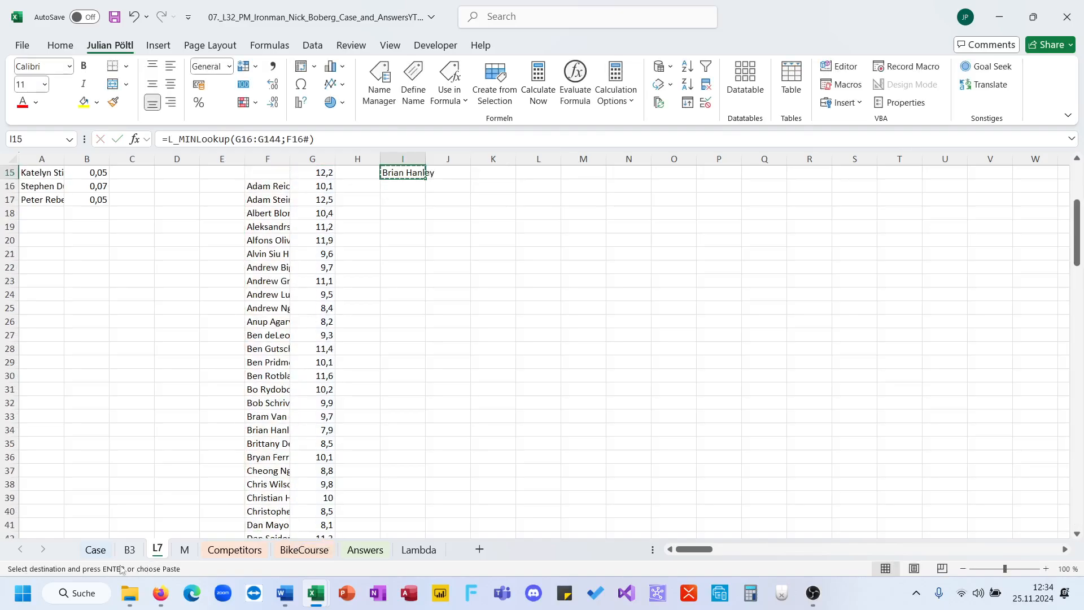
click(103, 548)
scroll(177, 368, up, 20)
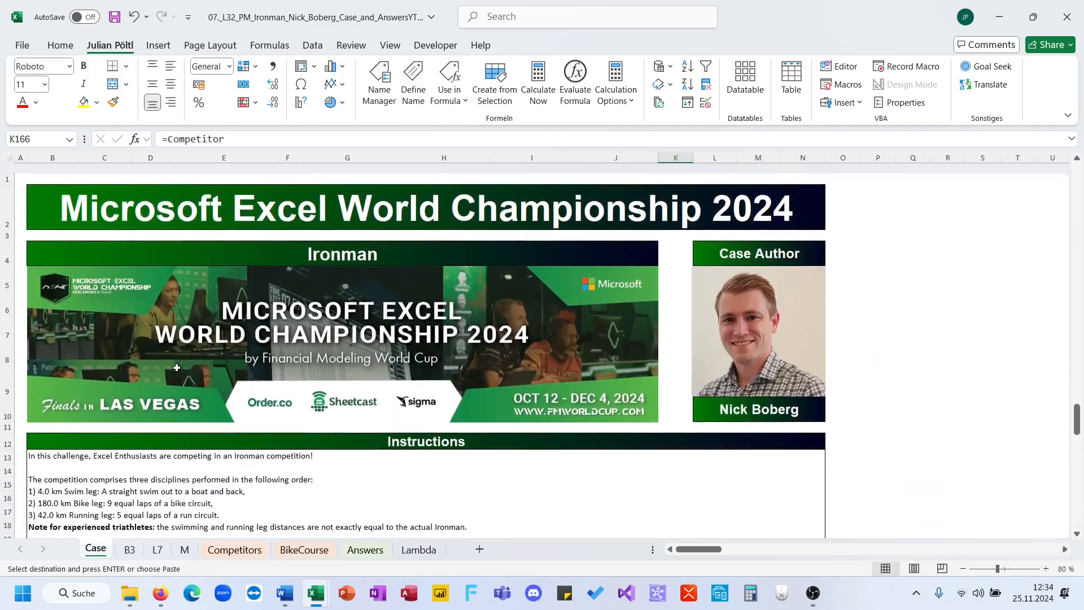
scroll(184, 369, down, 7)
click(184, 368)
key(ctrl+shift+v)
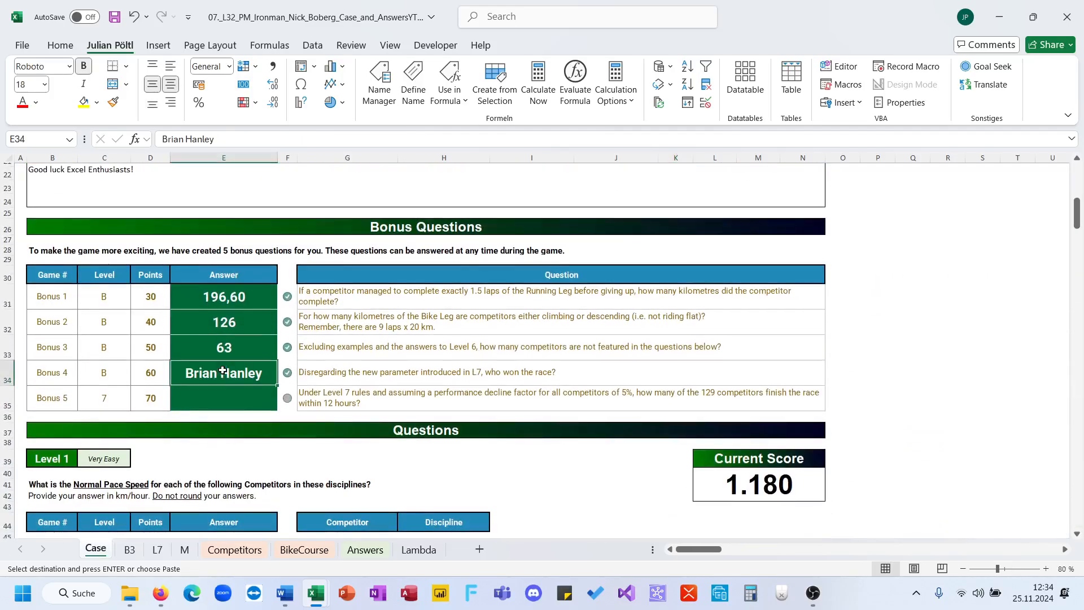
Read the Bonus 5 question and set the performance decline in G1 of the L7 sheet to 5%
scroll(283, 405, down, 2)
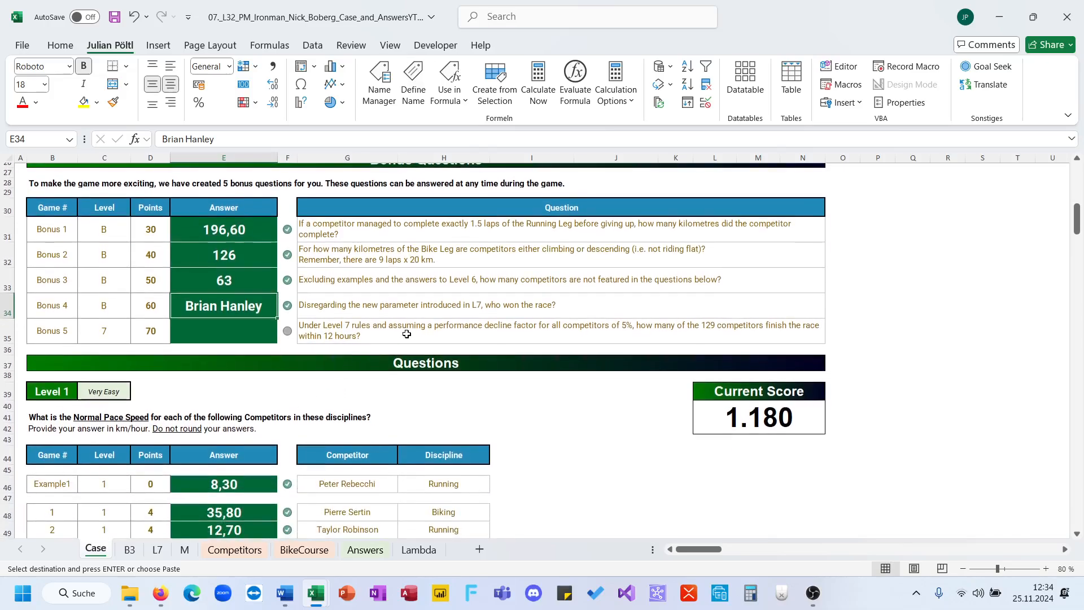
key(Down)
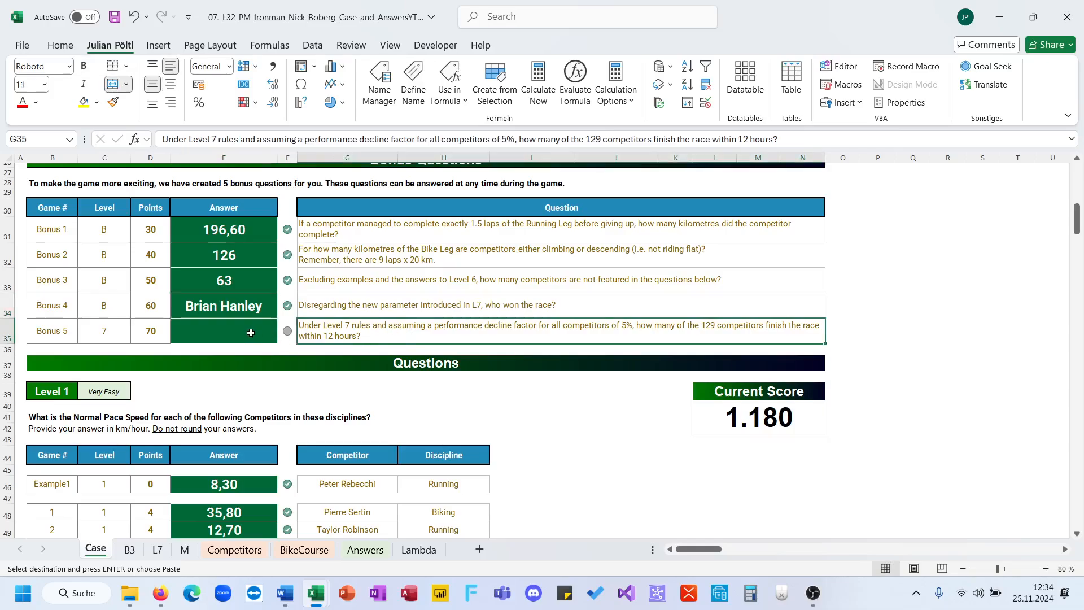
click(316, 329)
click(157, 549)
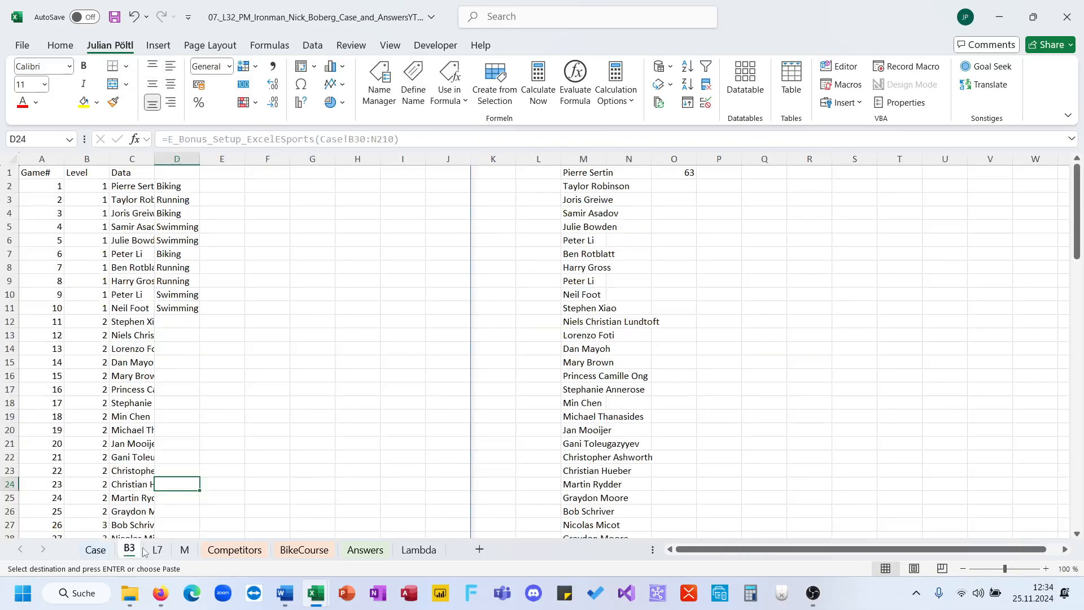
scroll(324, 305, up, 5)
click(325, 180)
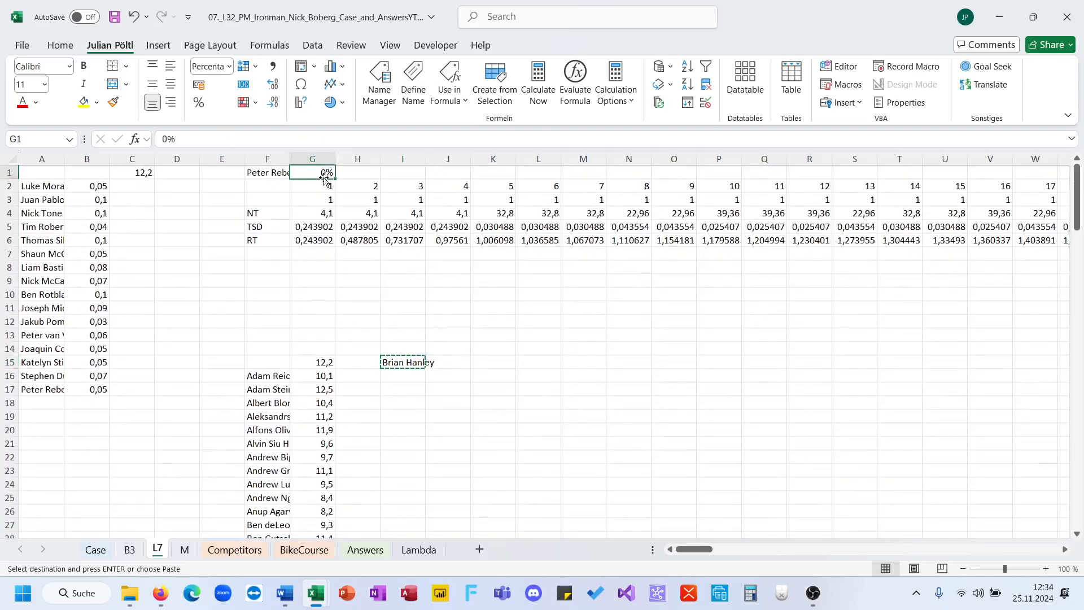
text(5)
key(Return)
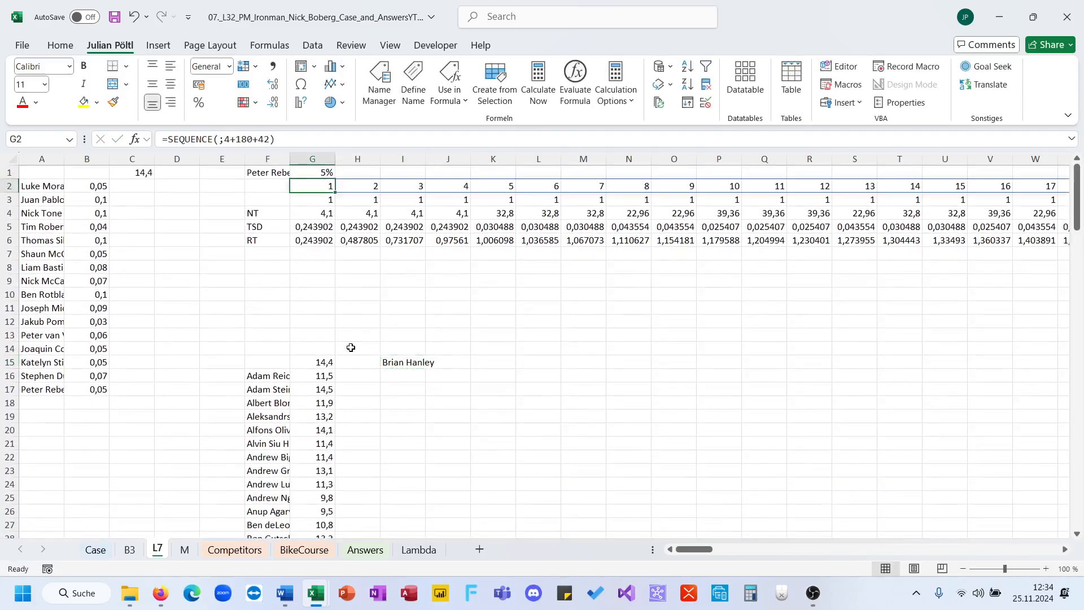
Replace the lookup in I15 with =COUNTIF(G16:G144;"<12") to count the competitors finishing within 12 hours
click(315, 377)
click(409, 364)
key(Delete)
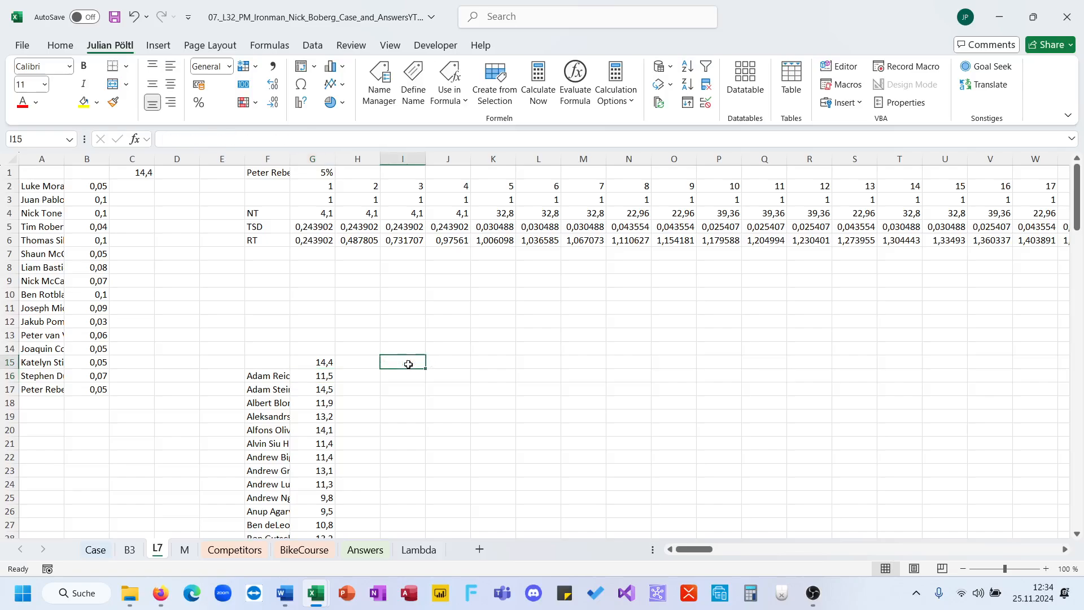
text(=coun)
key(Tab)
key(Left)
key(Left)
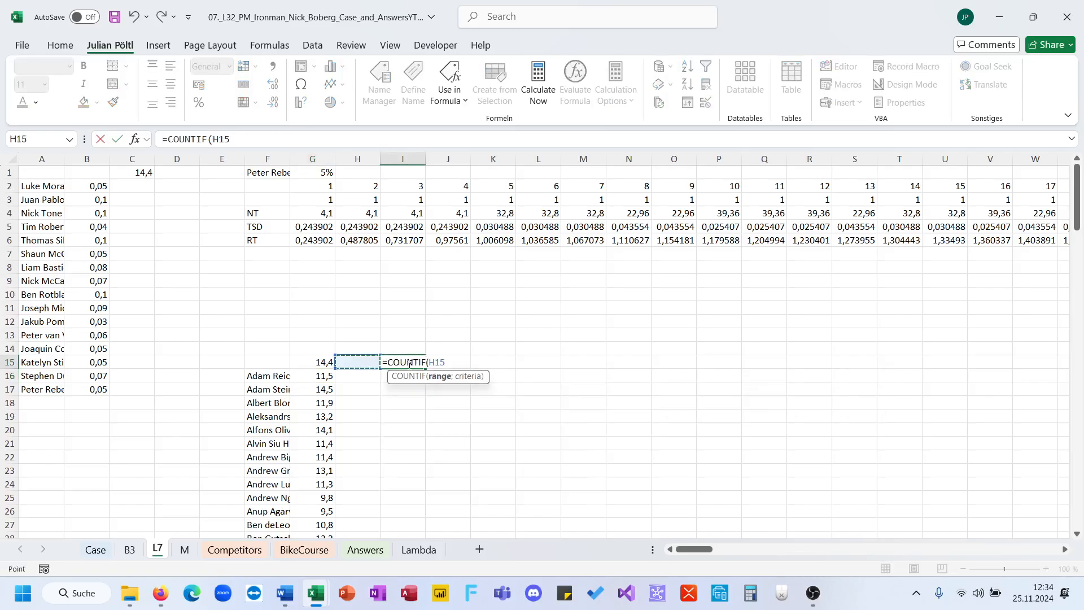
key(Down)
key(ctrl+shift+Down)
key(ctrl+shift+Up)
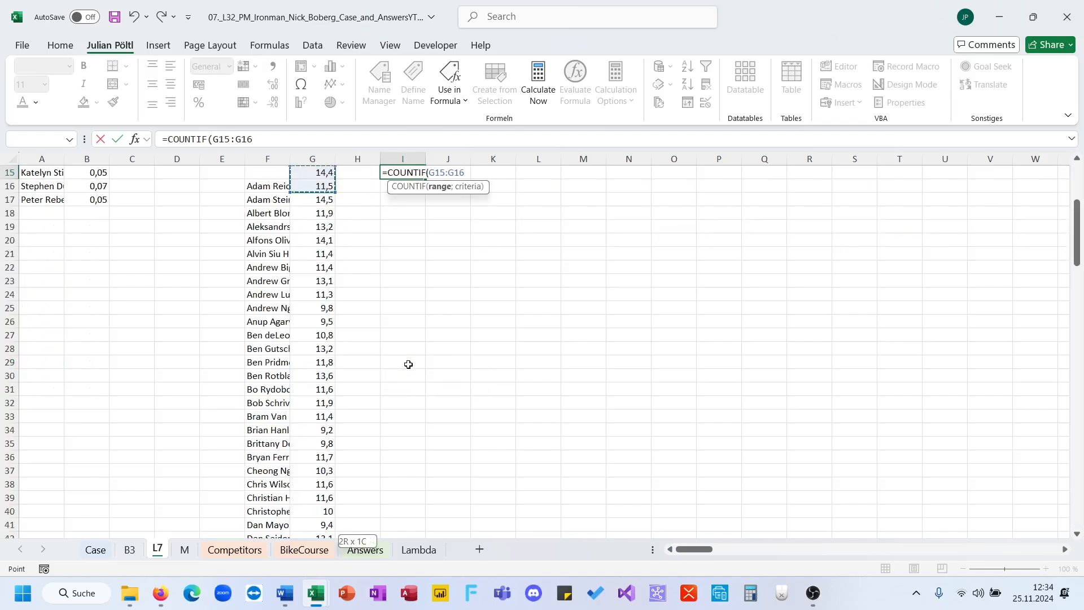
key(ctrl+shift+Down)
text(;"<12)
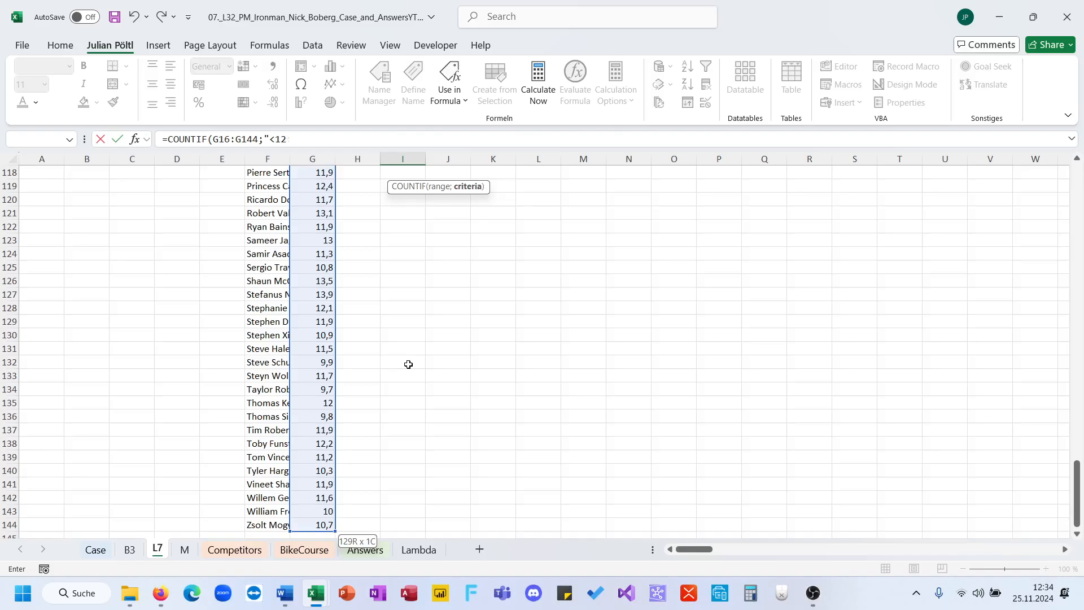
text("))
key(Return)
Try the count from I15 as a pasted value in the Bonus 5 answer on the Case sheet
key(Up)
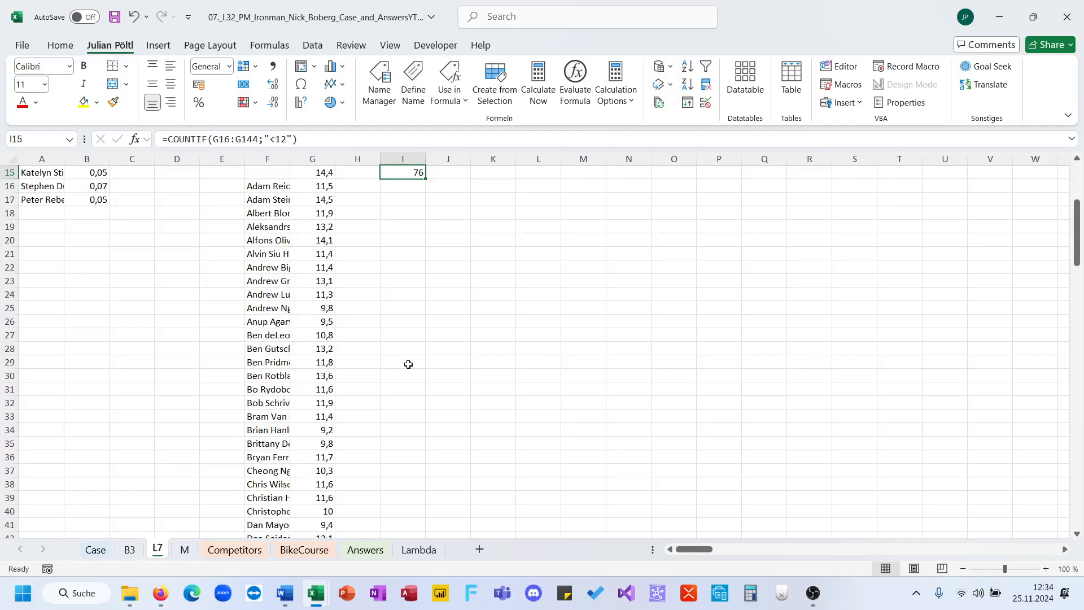
key(ctrl+c)
click(95, 549)
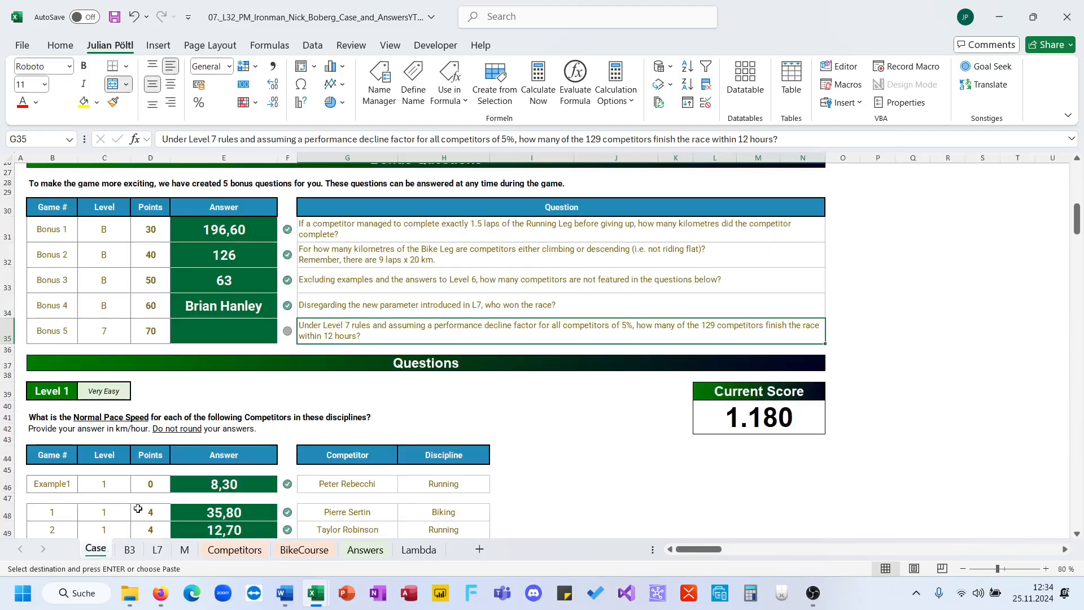
click(220, 337)
key(ctrl+shift+v)
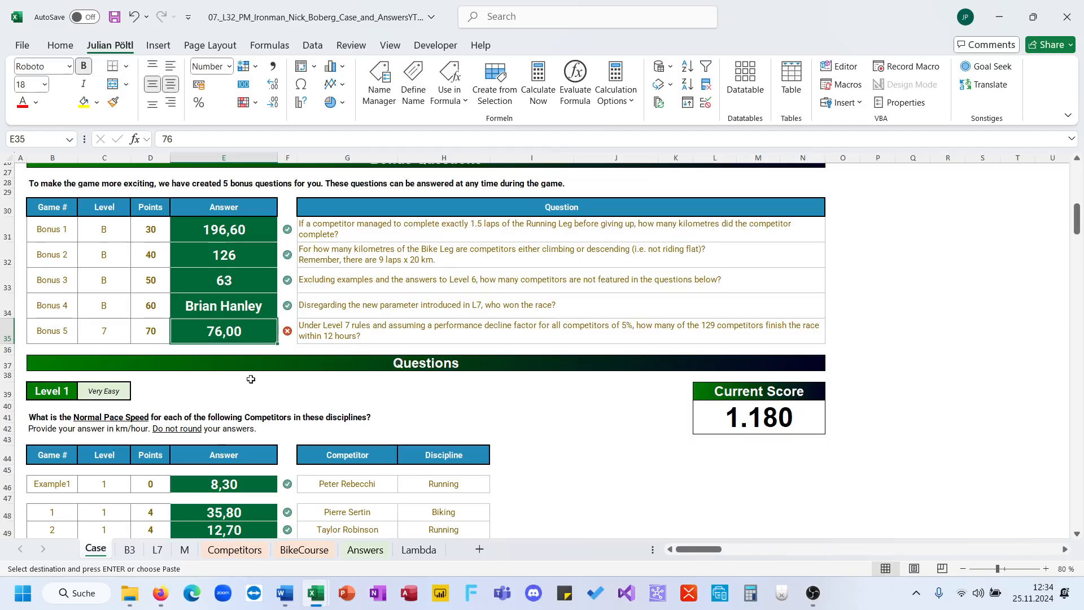
Look up the expected Bonus 5 answer on the Answers sheet
click(365, 550)
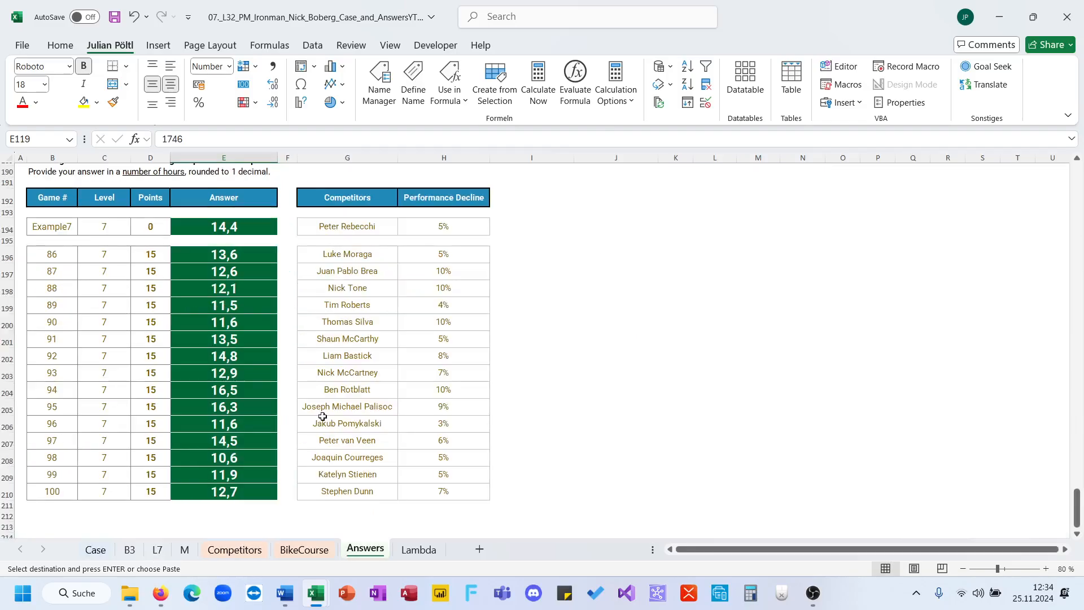
scroll(322, 416, up, 20)
scroll(322, 416, down, 5)
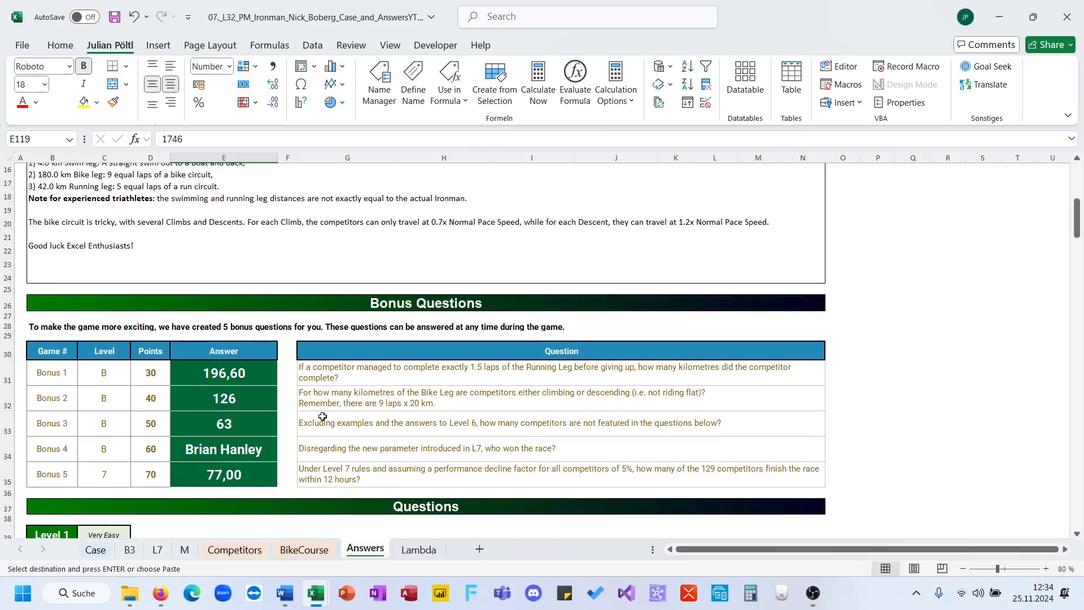
scroll(185, 490, down, 4)
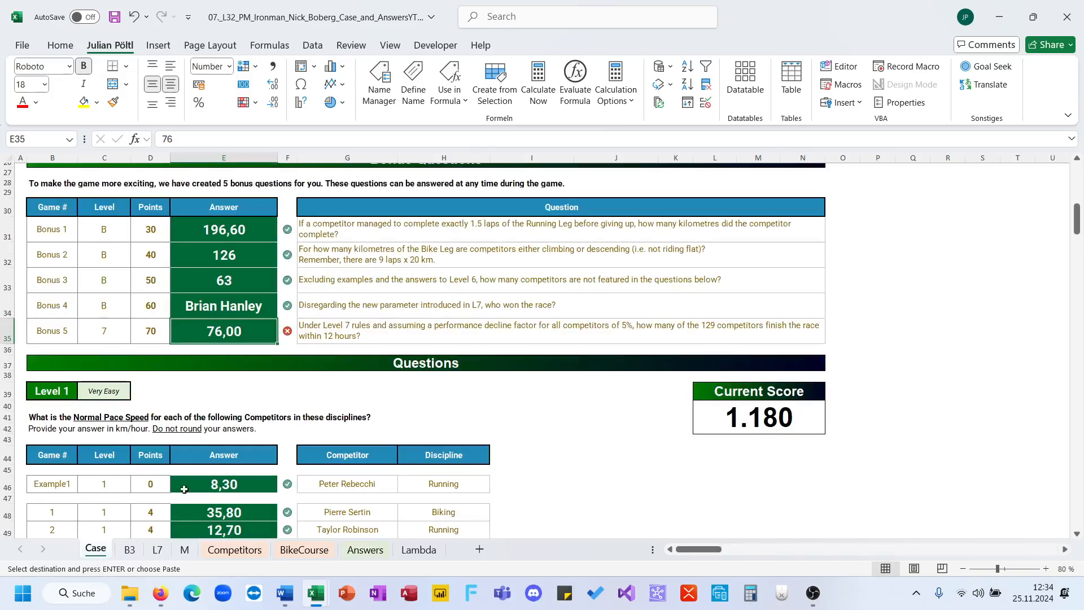
Try changing the COUNTIF criterion in I15 of the L7 sheet to "<=12"
click(139, 553)
click(156, 551)
scroll(367, 253, up, 1)
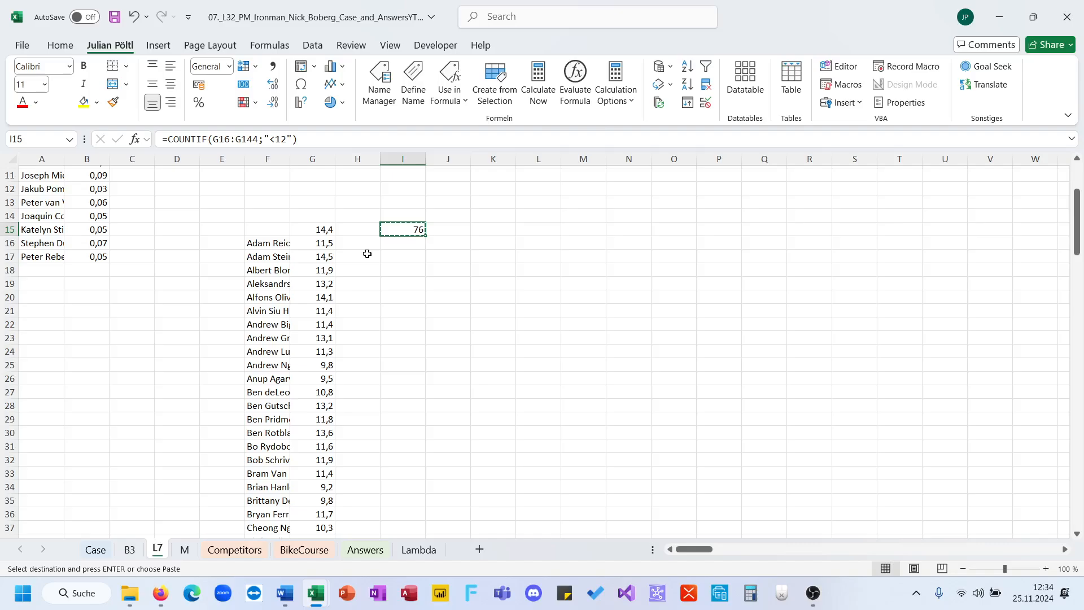
key(ctrl+Return)
scroll(298, 226, up, 4)
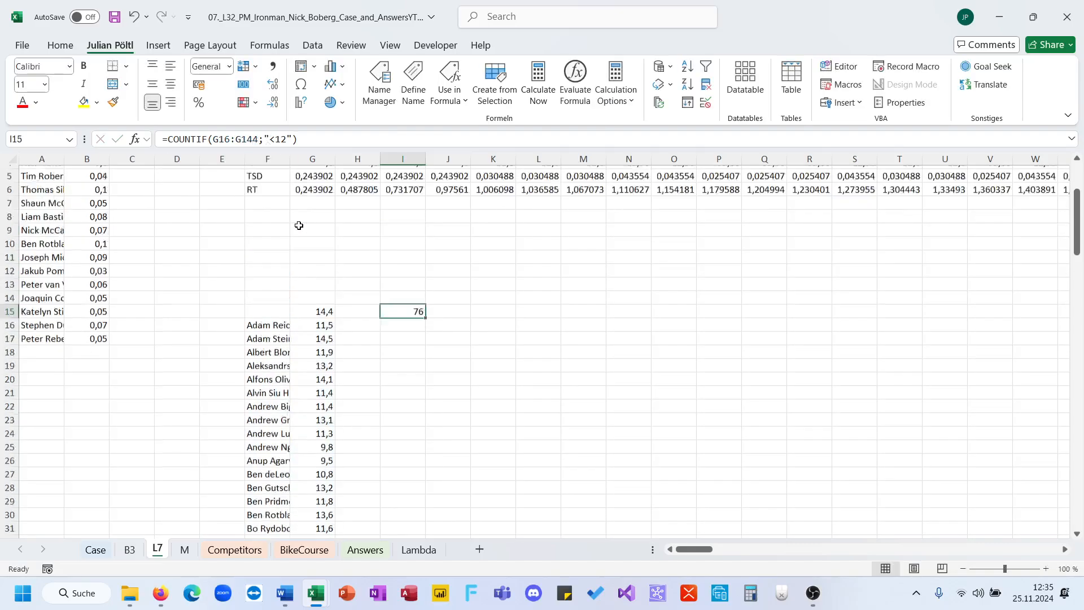
click(327, 362)
click(322, 376)
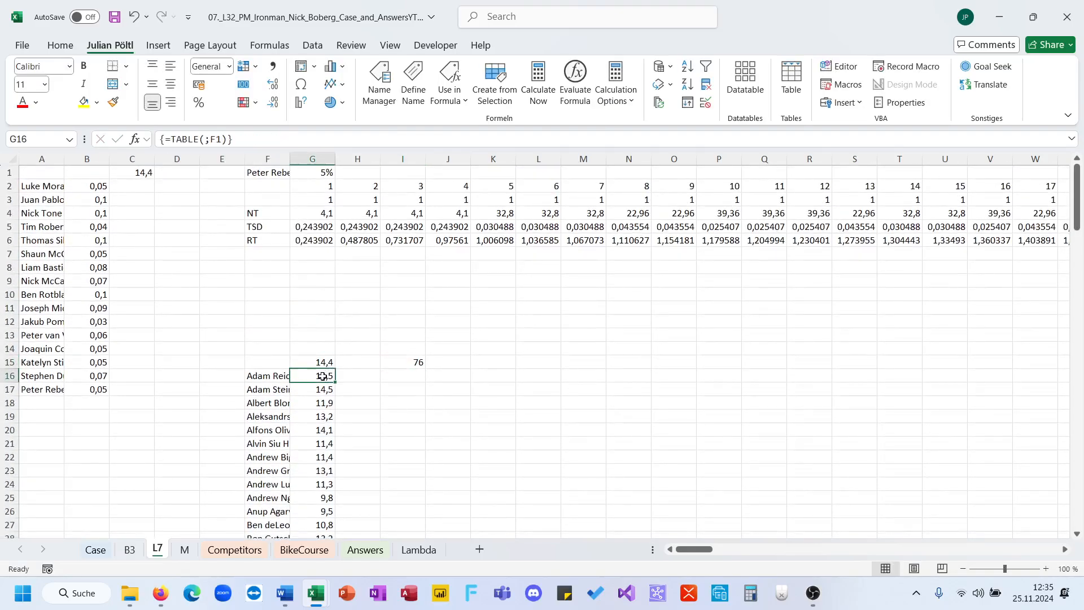
click(395, 359)
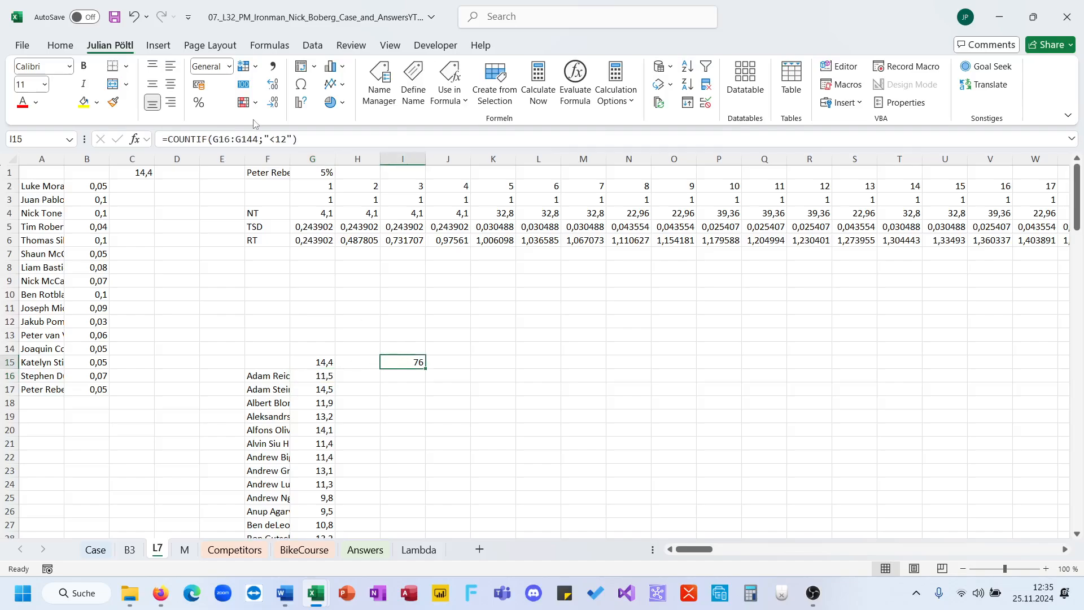
click(279, 141)
text(=)
key(ctrl+Return)
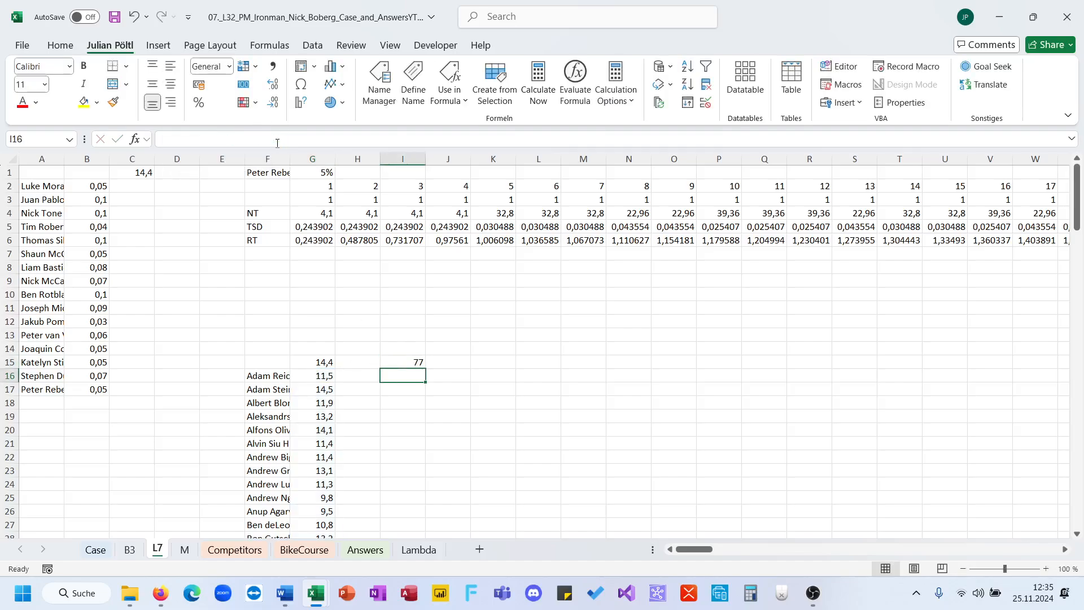
Remove the rounding from the race time formula in C1 so that it reads =HX6
click(331, 377)
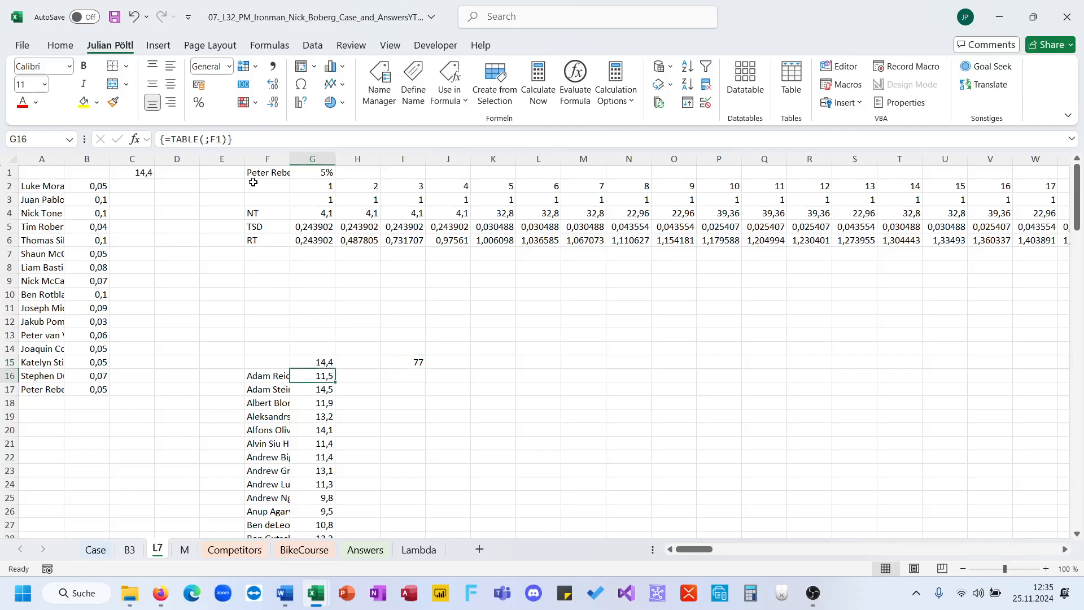
click(132, 172)
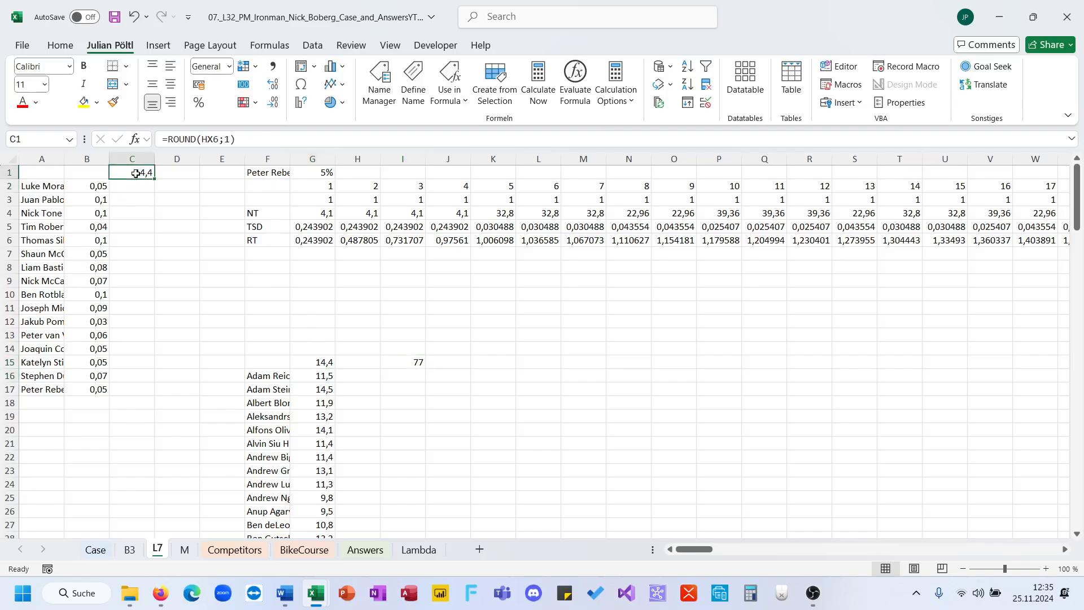
double_click(190, 141)
key(Delete)
key(Delete)
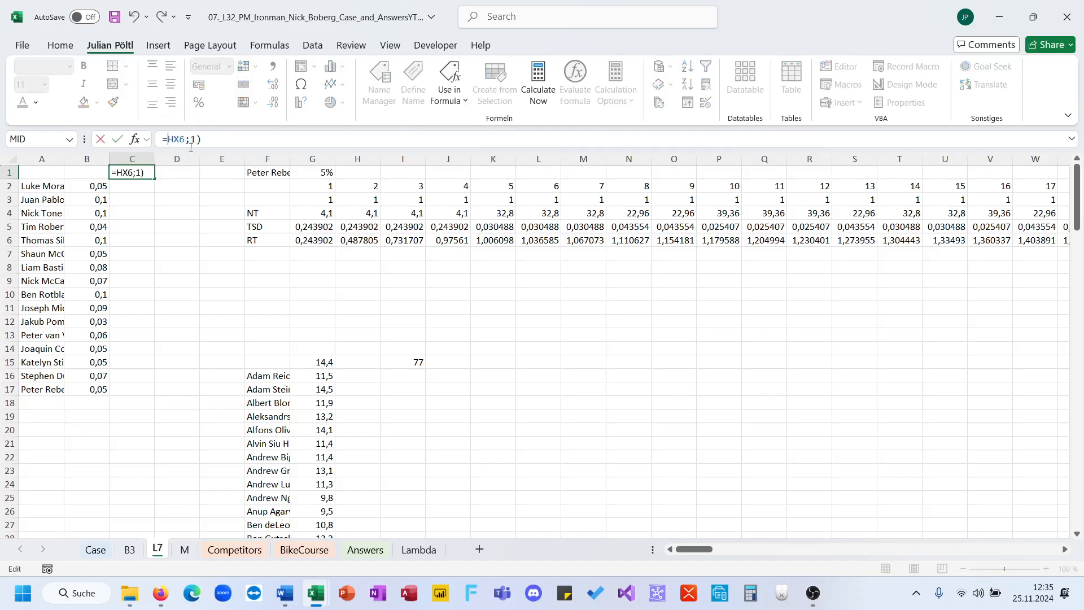
key(Return)
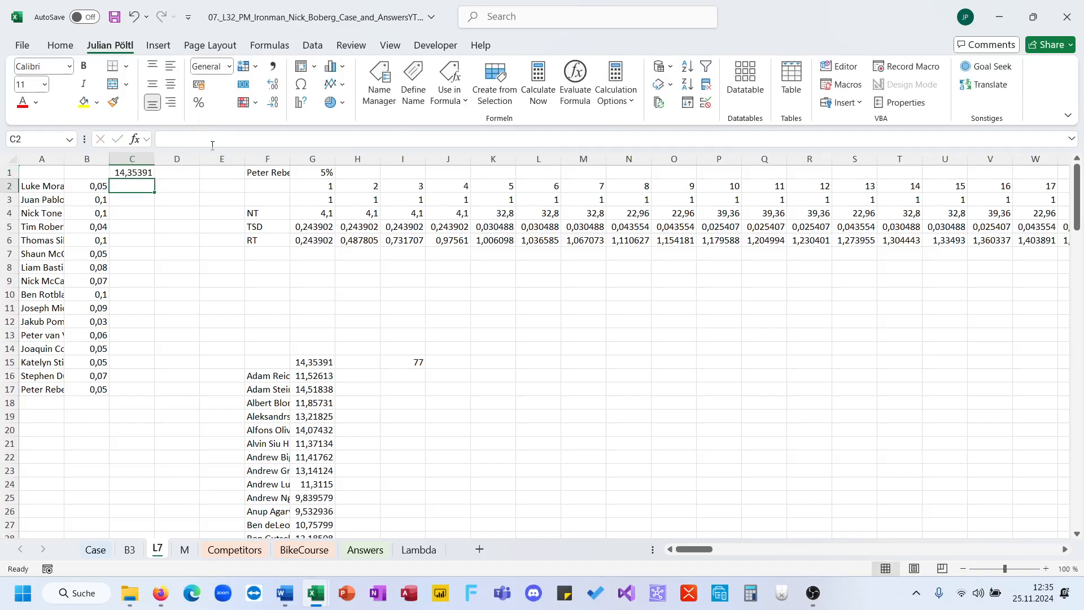
key(Up)
Set the COUNTIF criterion in I15 back to "<12"
click(414, 360)
click(282, 138)
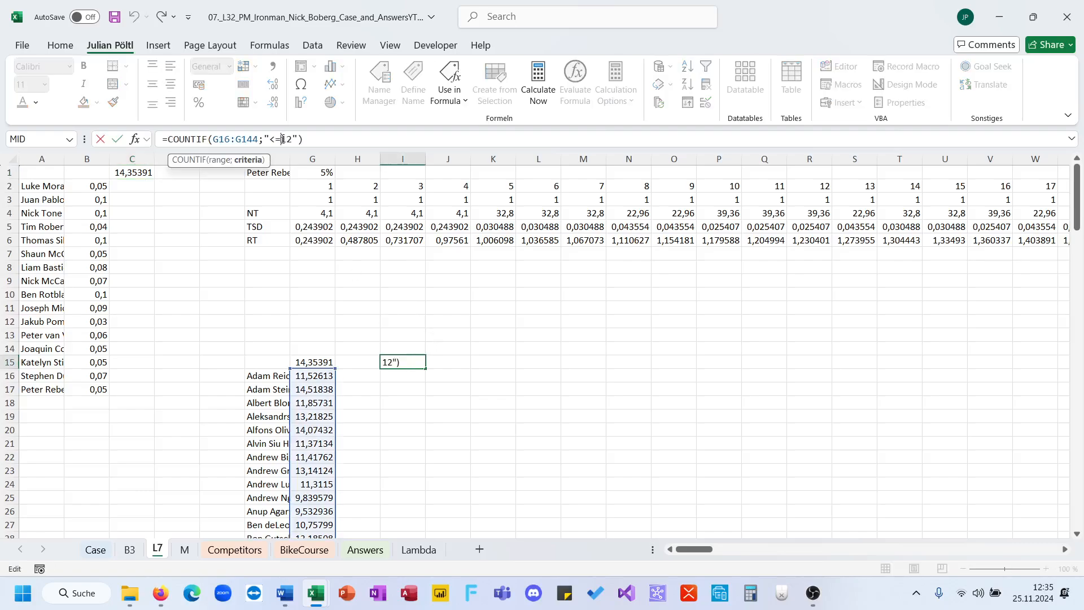
key(BackSpace)
key(Return)
Copy the count from I15 and paste it as a value over the Bonus 5 answer in E35 of the Case sheet
key(Up)
key(ctrl+c)
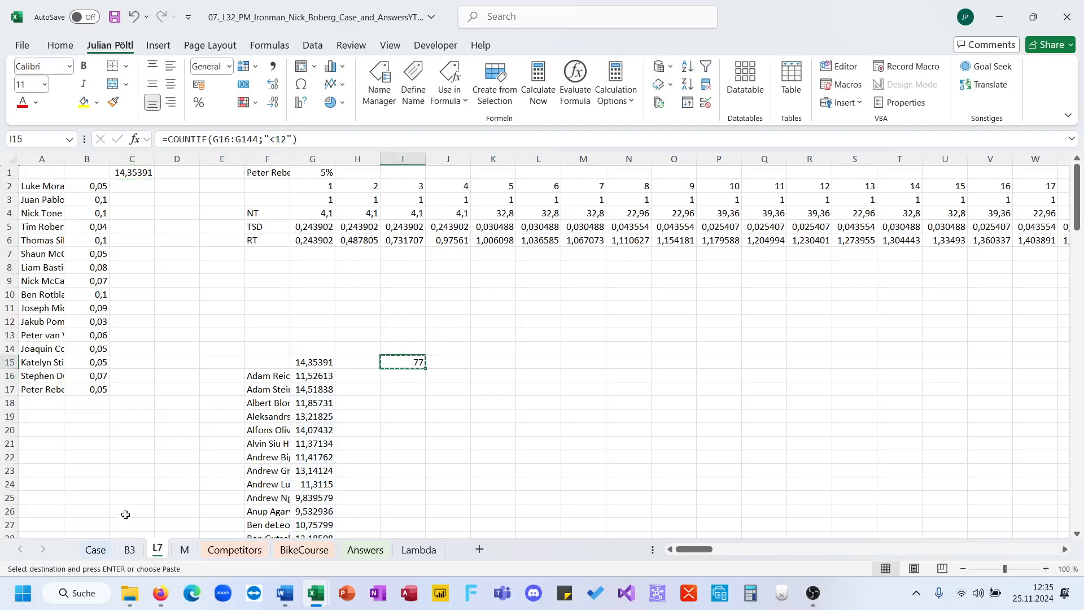
click(95, 550)
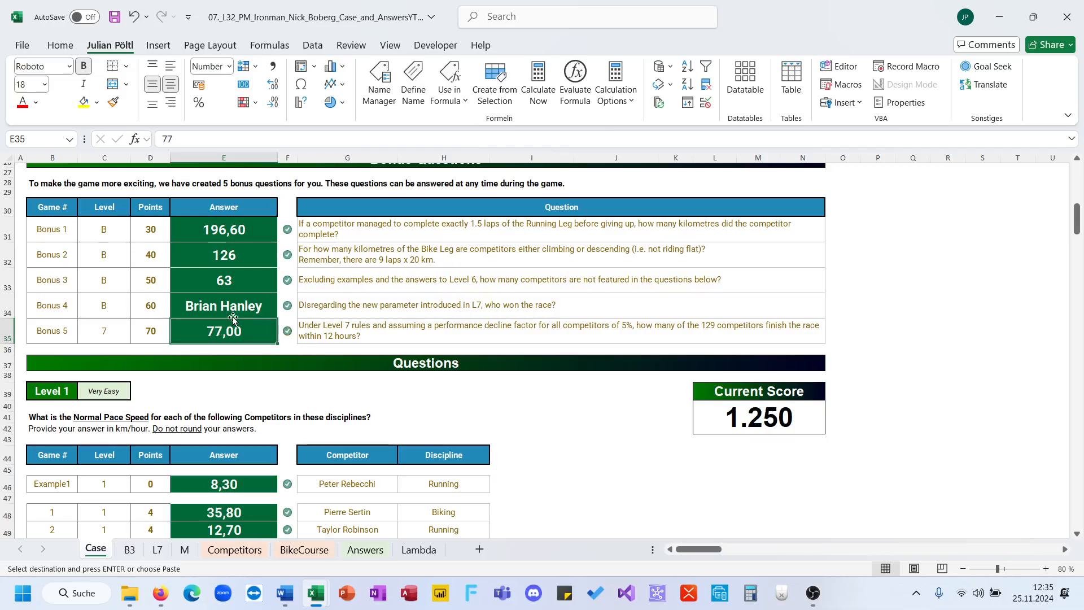
click(386, 418)
scroll(388, 418, up, 6)
scroll(389, 418, up, 3)
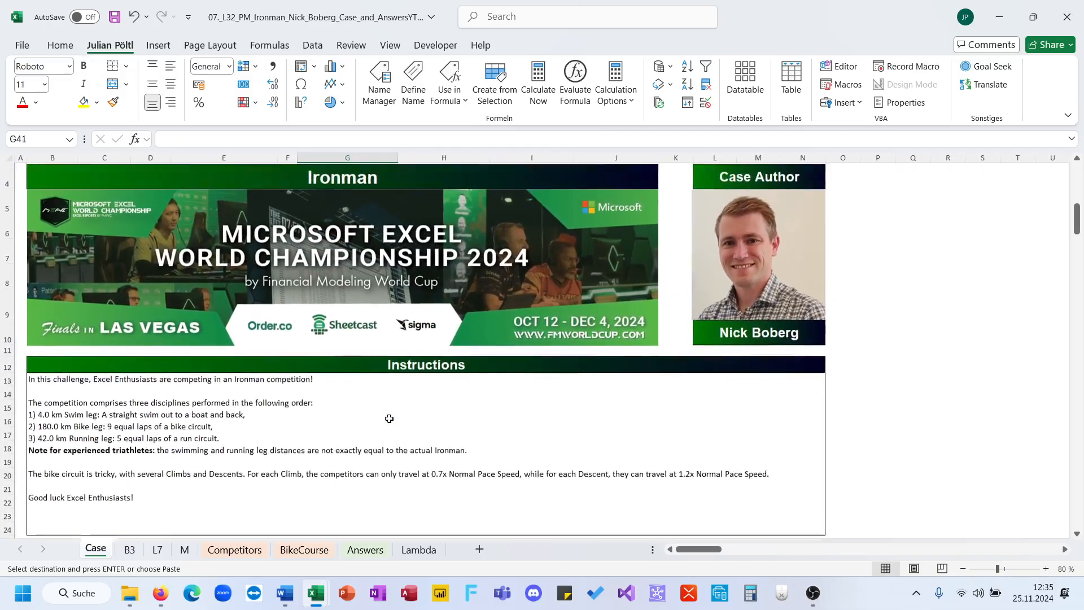
scroll(389, 418, down, 4)
scroll(395, 352, down, 10)
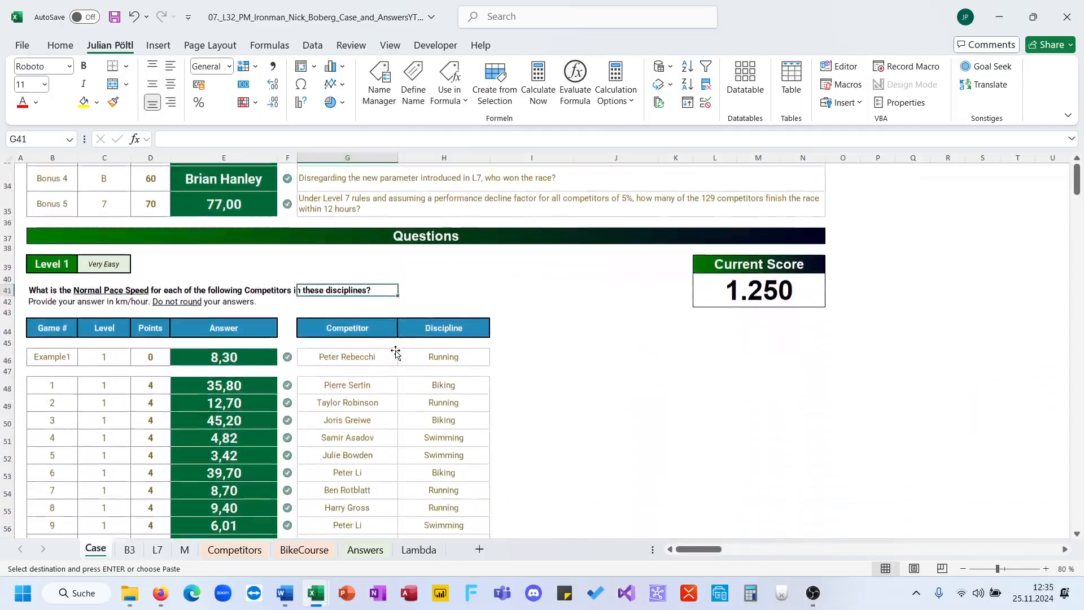
Review the early level answers on the Case sheet and look through the calculation blocks on the M sheet
click(551, 314)
scroll(551, 315, down, 3)
scroll(551, 316, down, 15)
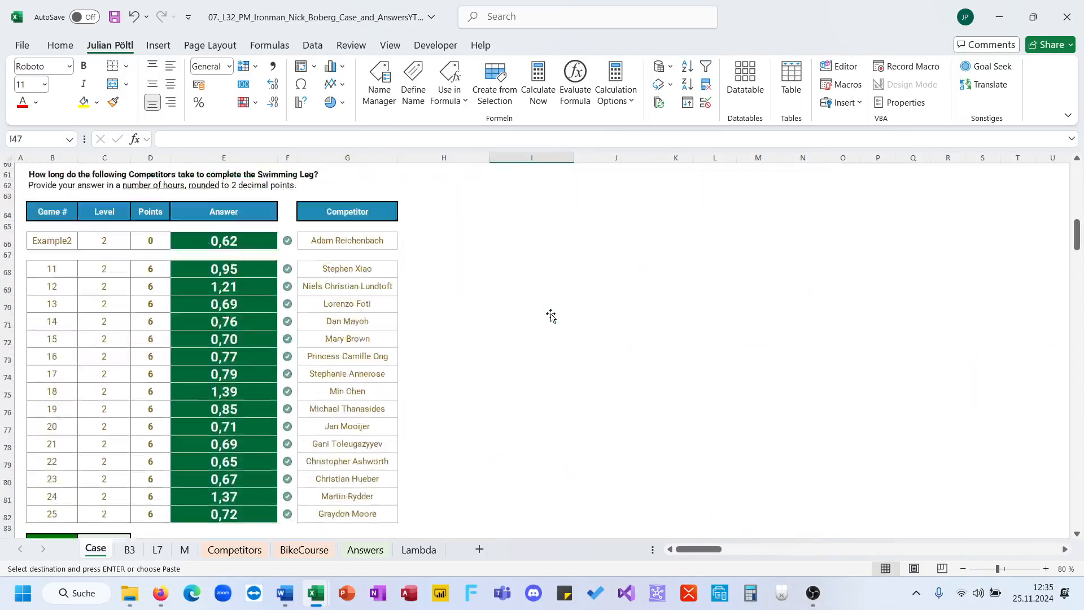
click(184, 549)
scroll(244, 384, down, 4)
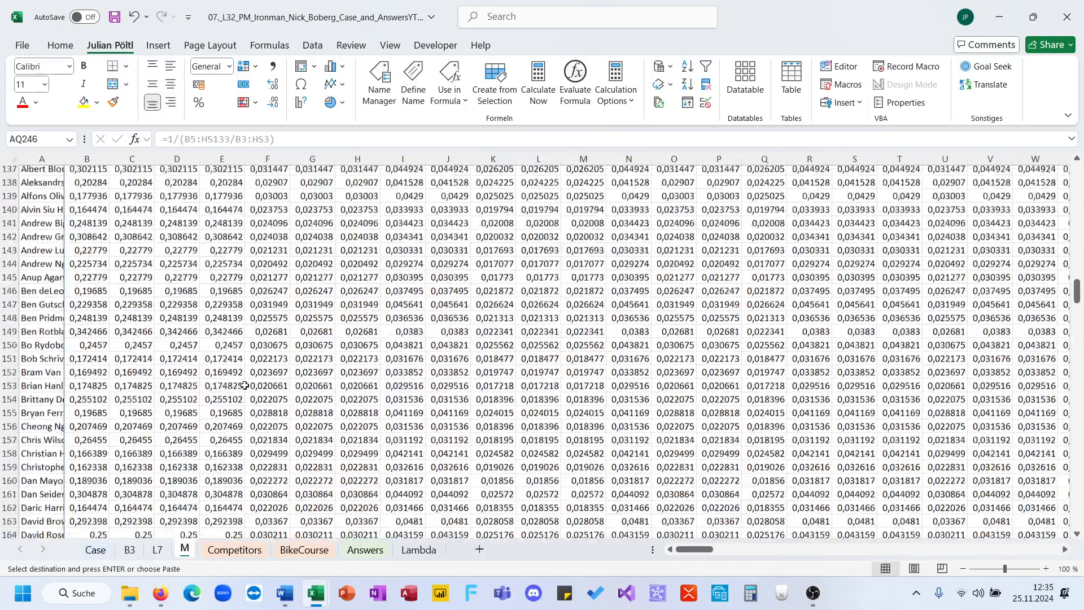
scroll(244, 385, up, 20)
scroll(245, 385, down, 20)
scroll(244, 385, down, 20)
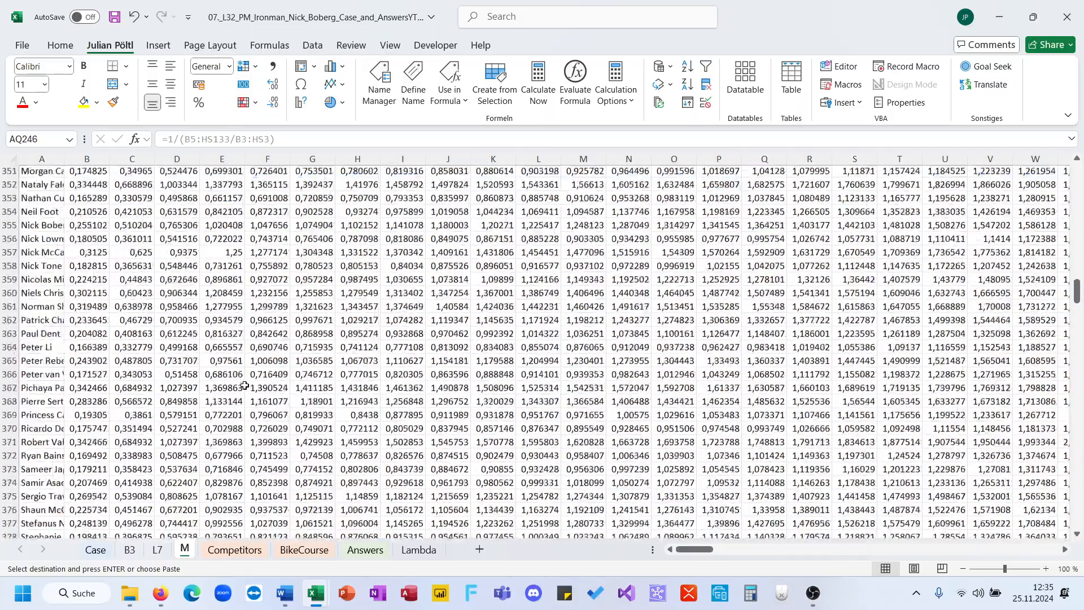
scroll(244, 385, up, 20)
scroll(244, 385, up, 18)
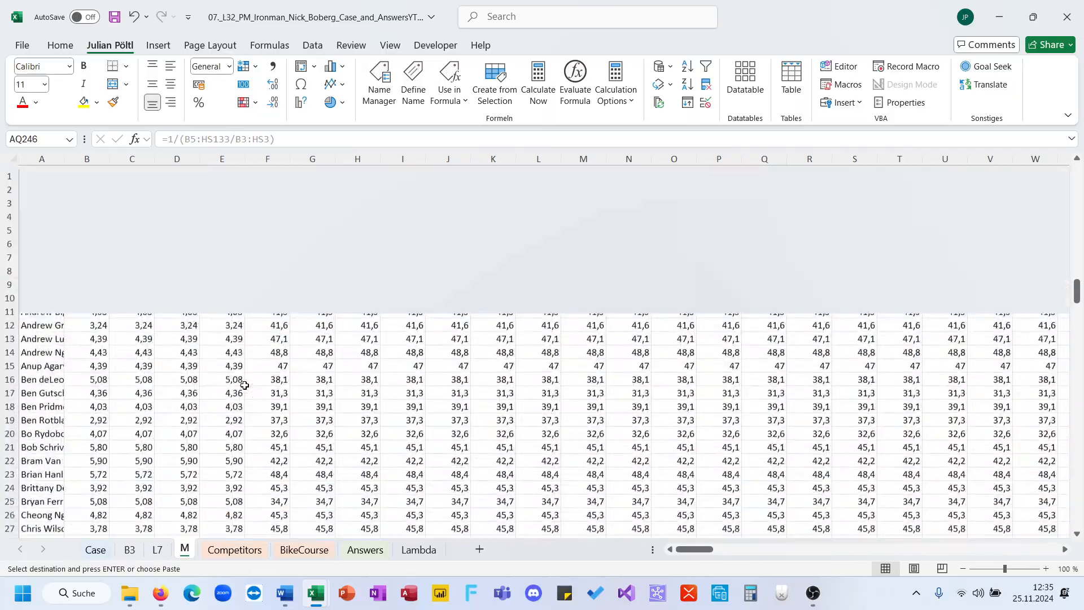
Return to the Case sheet and review the Level 5 to 7 answers, the instructions and the bonus questions
click(96, 549)
scroll(464, 337, down, 4)
scroll(464, 338, down, 10)
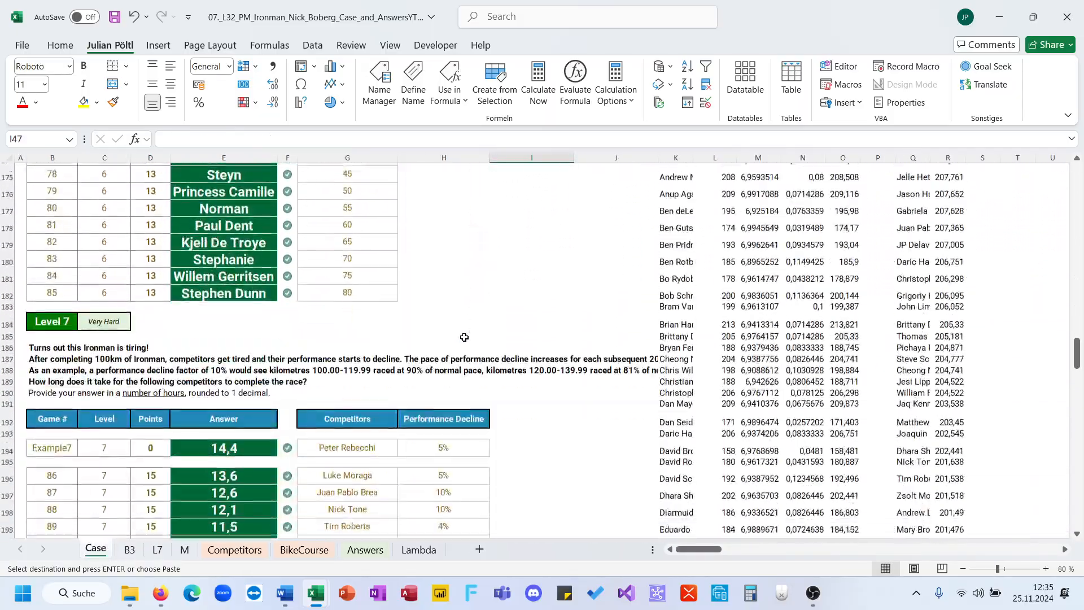
scroll(464, 338, up, 8)
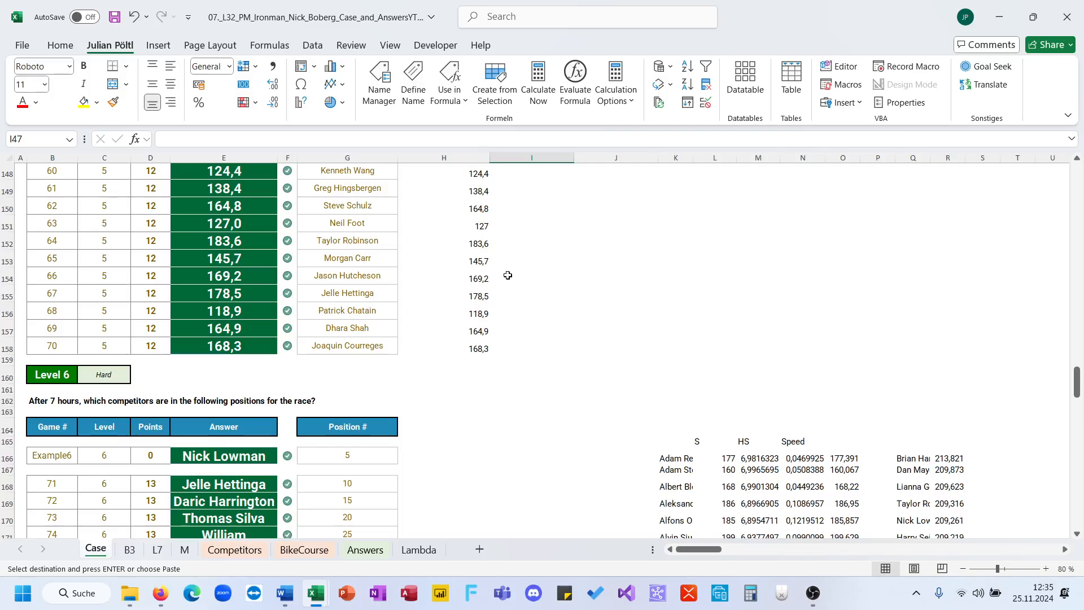
scroll(508, 275, up, 20)
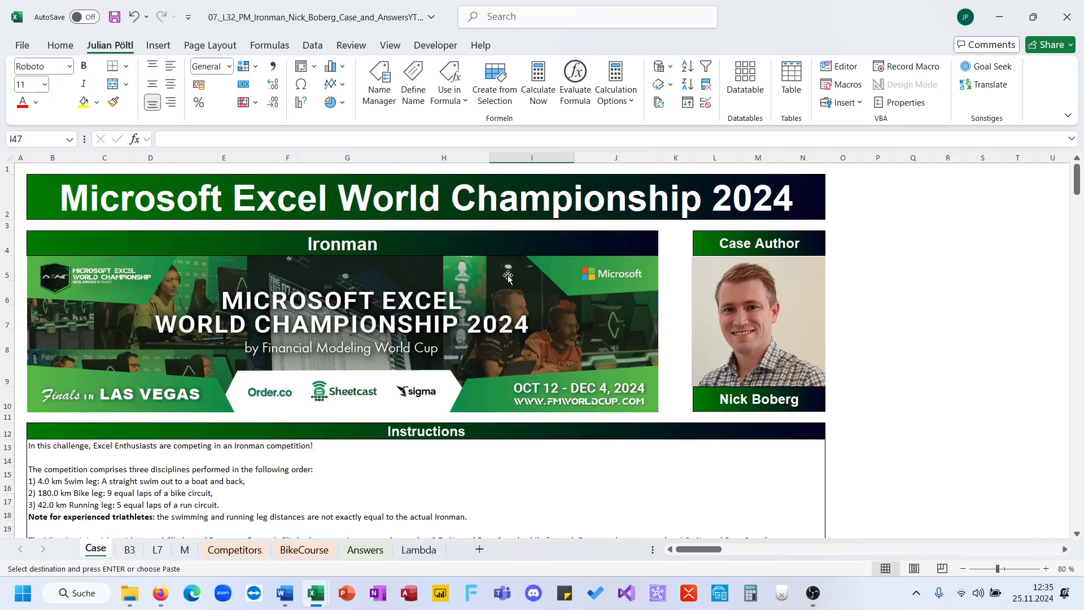
scroll(508, 275, down, 1)
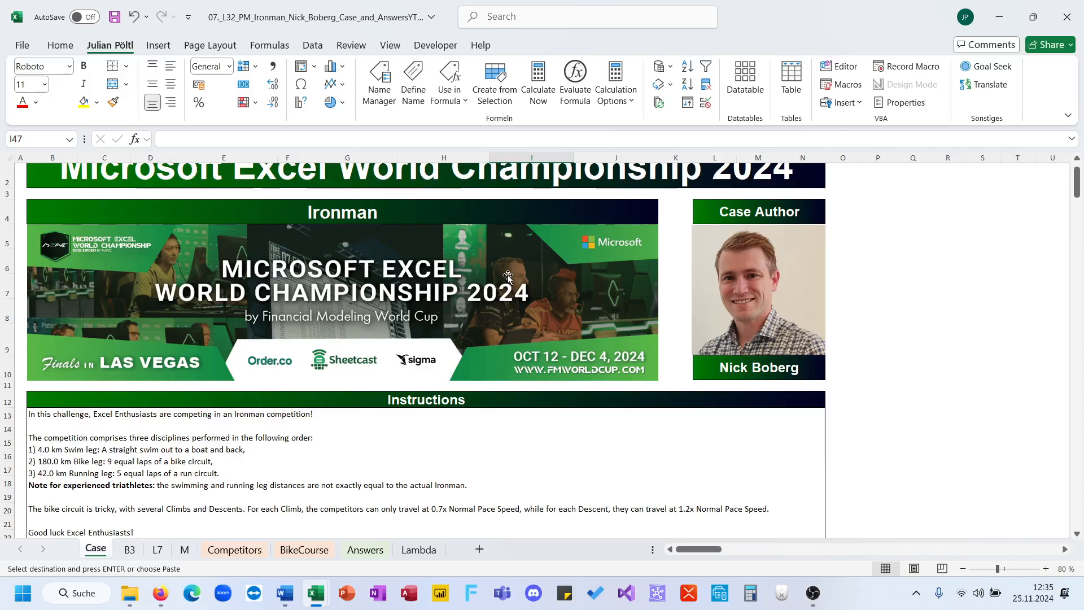
click(665, 381)
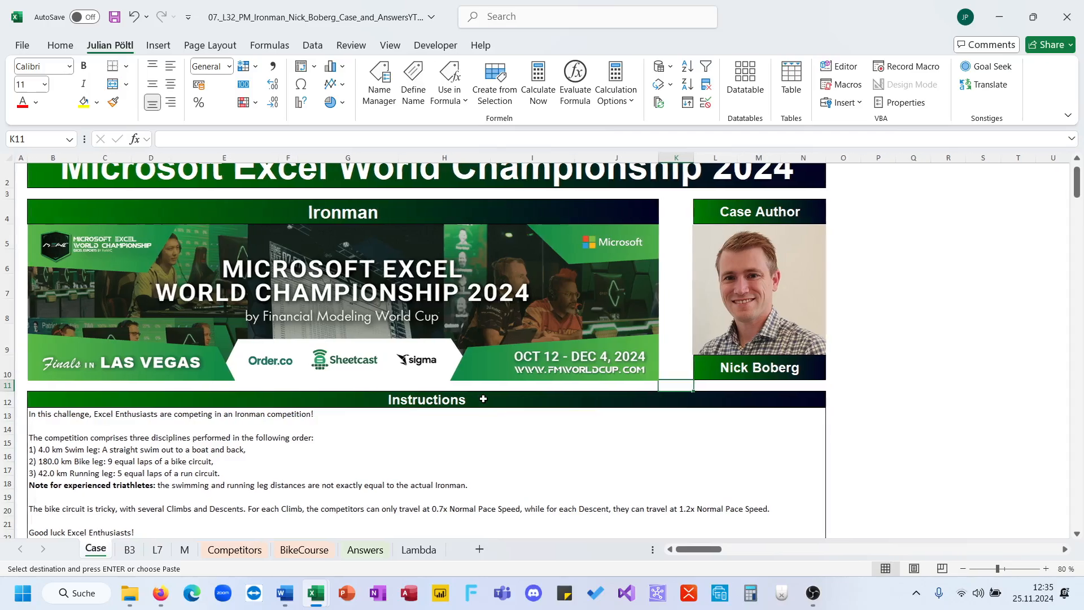
scroll(374, 400, down, 2)
scroll(373, 400, down, 7)
scroll(373, 401, up, 9)
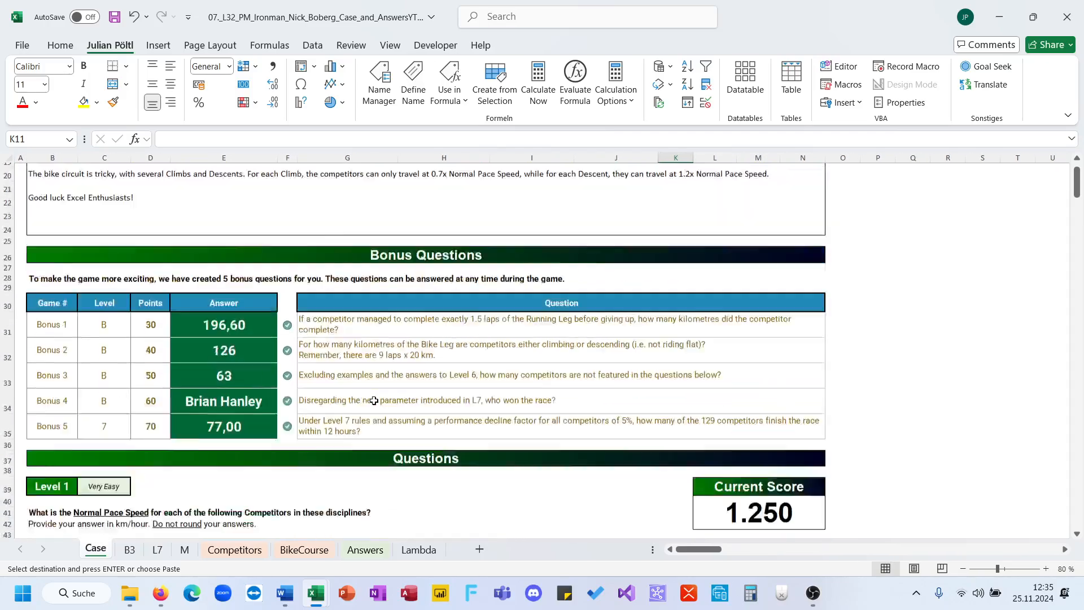